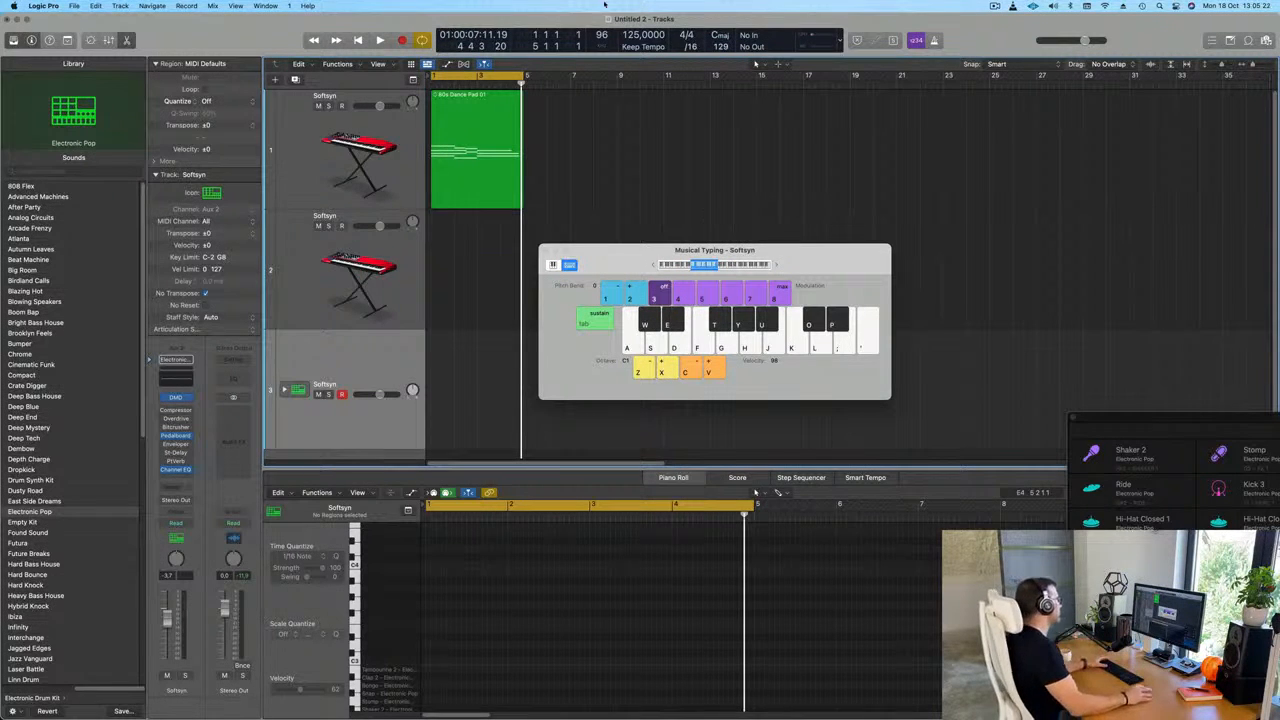
# Play the pad loop, select the first track and look at the settings of its AnPad instrument.
pyautogui.moveTo(624, 263); pyautogui.dragTo(671, 251)
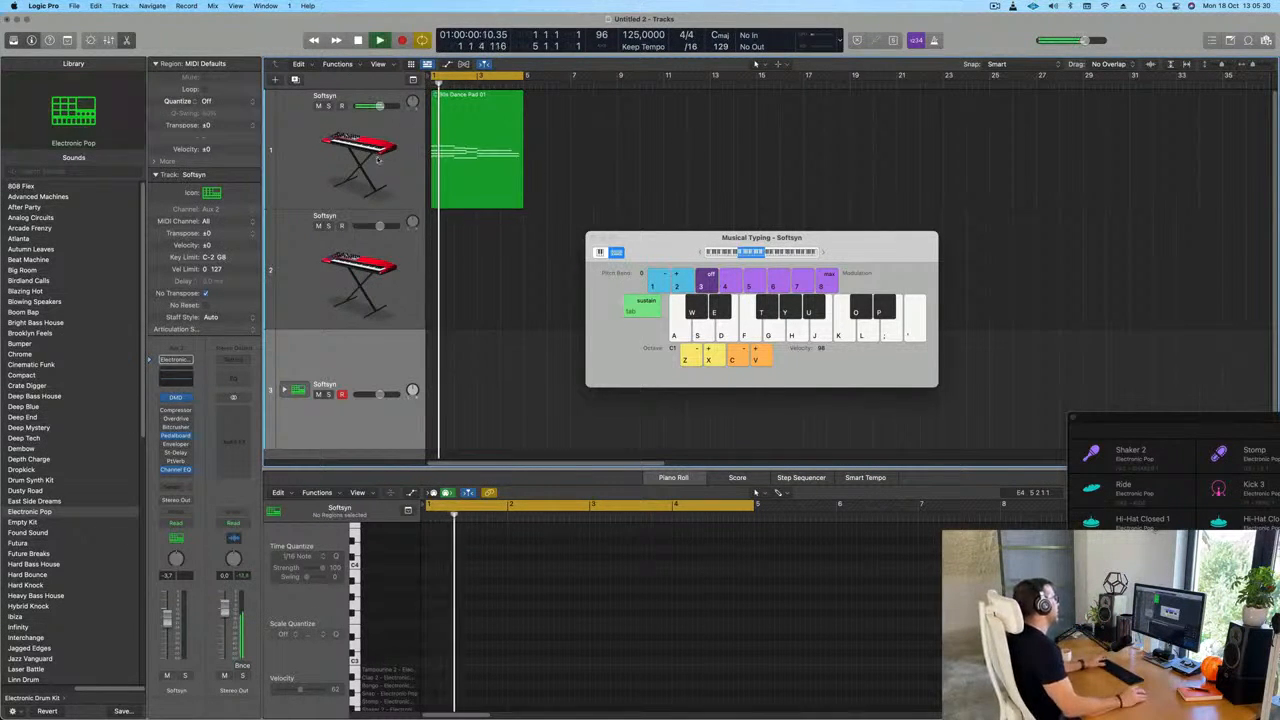
pyautogui.click(339, 160)
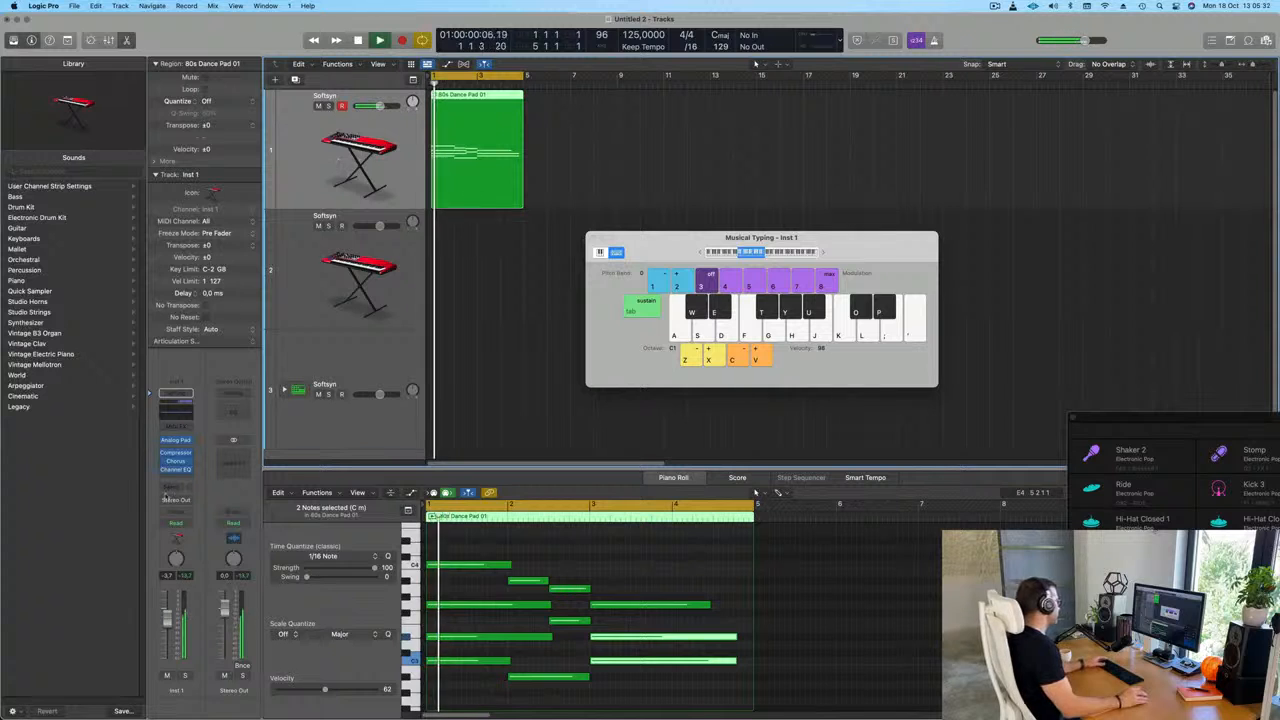
pyautogui.click(176, 440)
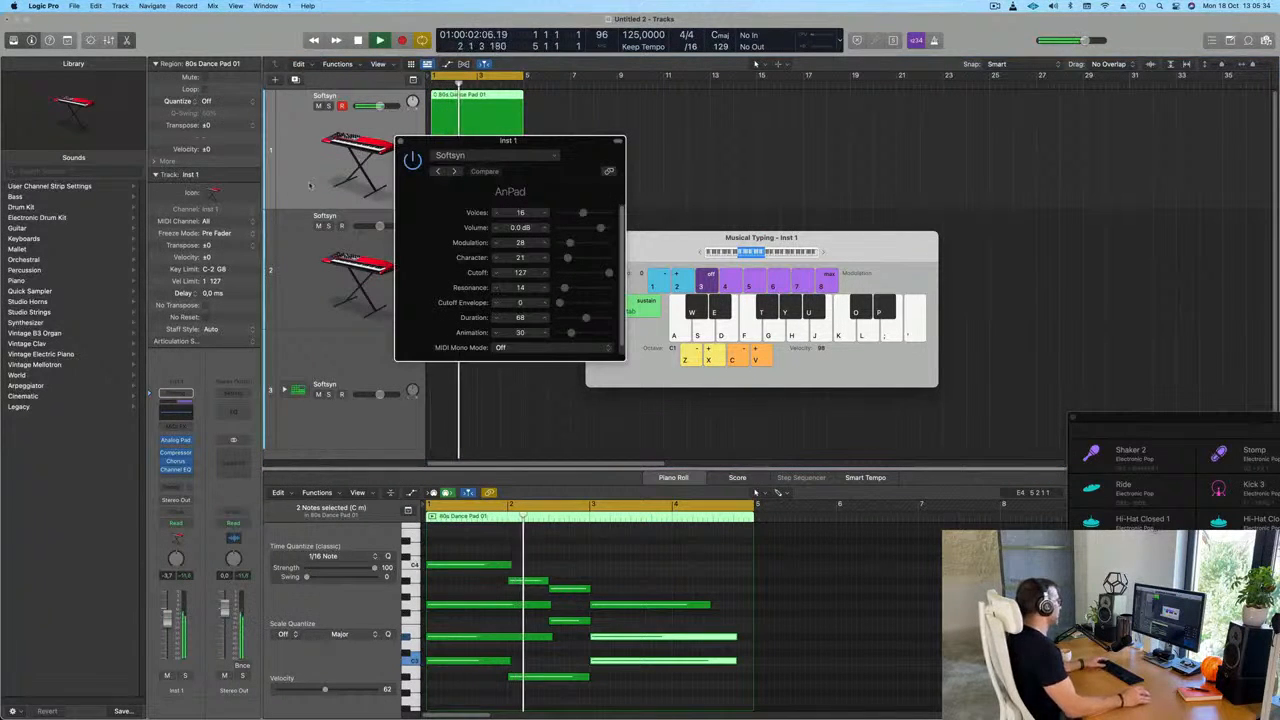
pyautogui.click(401, 142)
pyautogui.press('space')
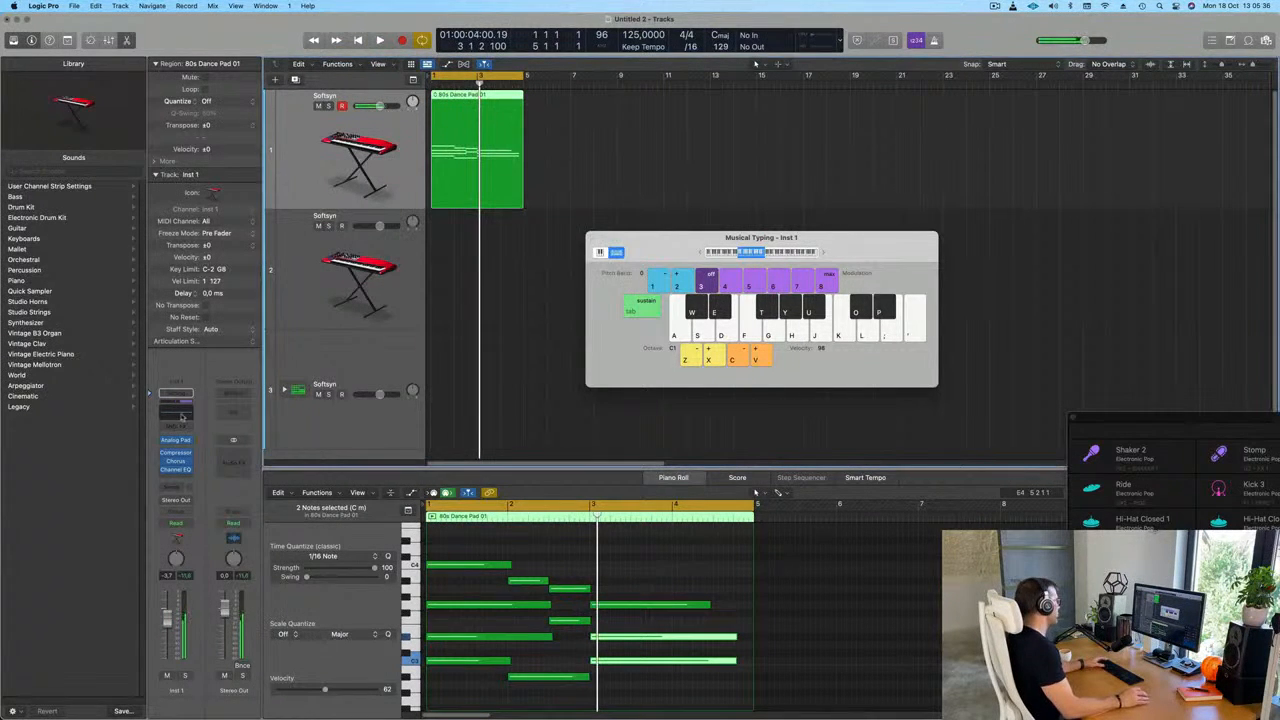
# Enable the high-cut band in the first track's Channel EQ and lower its cutoff to about 2 kHz.
pyautogui.click(176, 413)
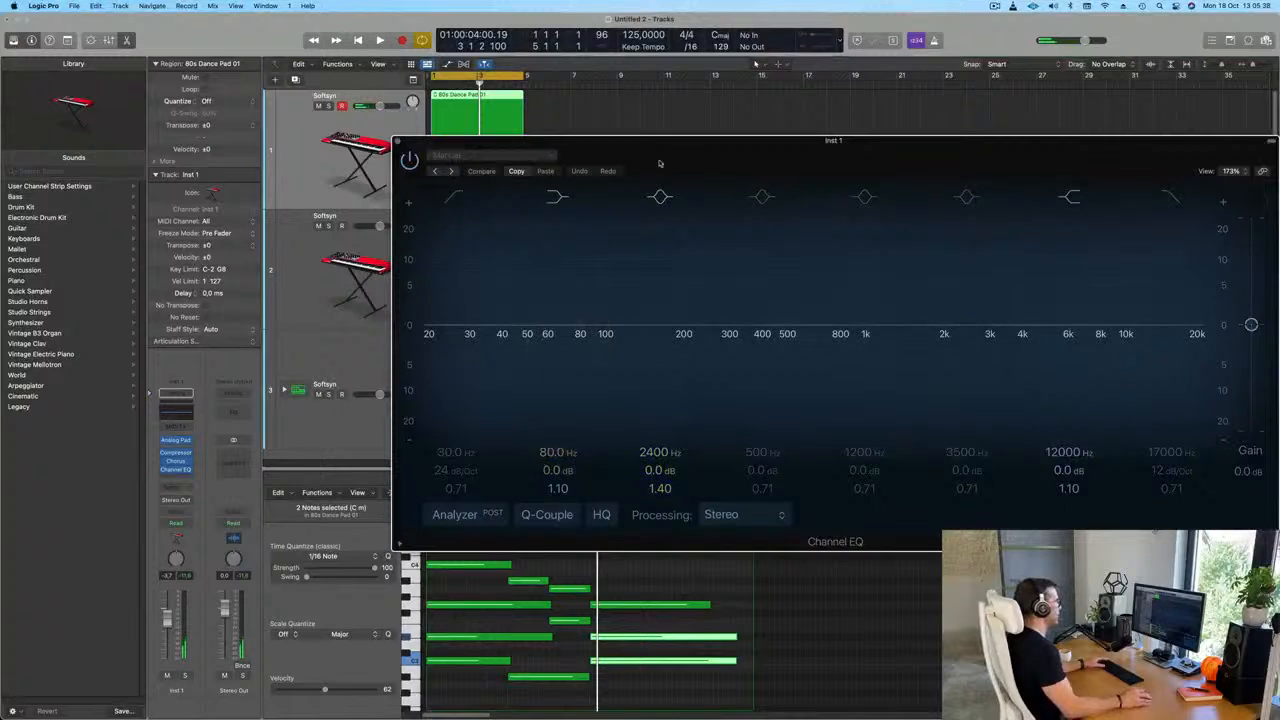
pyautogui.click(951, 279)
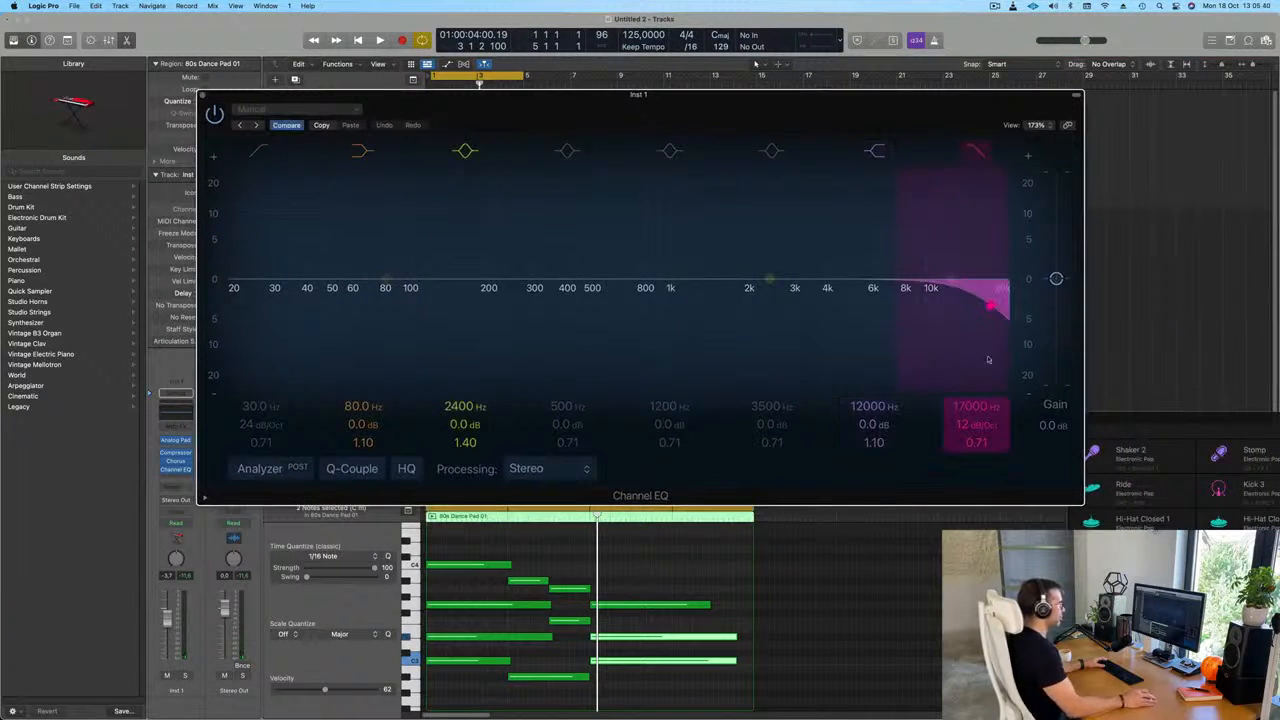
pyautogui.moveTo(988, 305); pyautogui.dragTo(752, 300)
pyautogui.moveTo(718, 96); pyautogui.dragTo(1090, 253)
pyautogui.press('space')
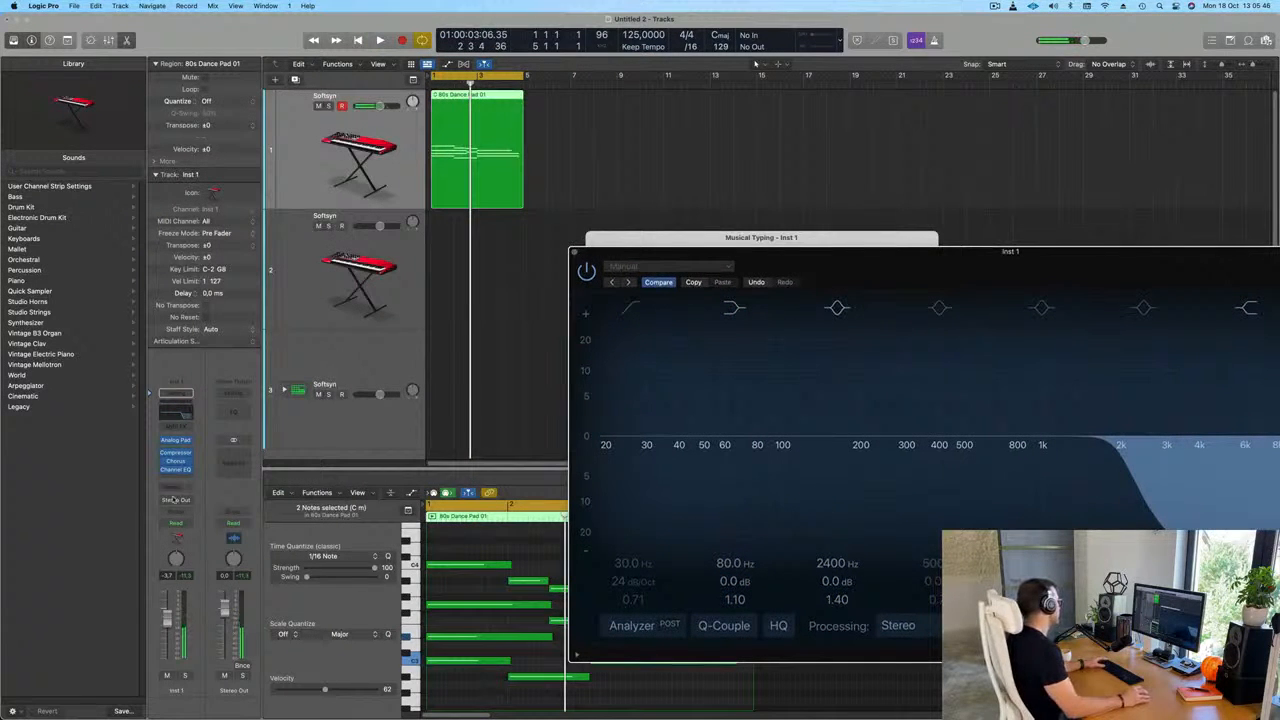
# Add a send to Bus 4 on the first track's channel strip.
pyautogui.click(172, 488)
pyautogui.moveTo(172, 503)
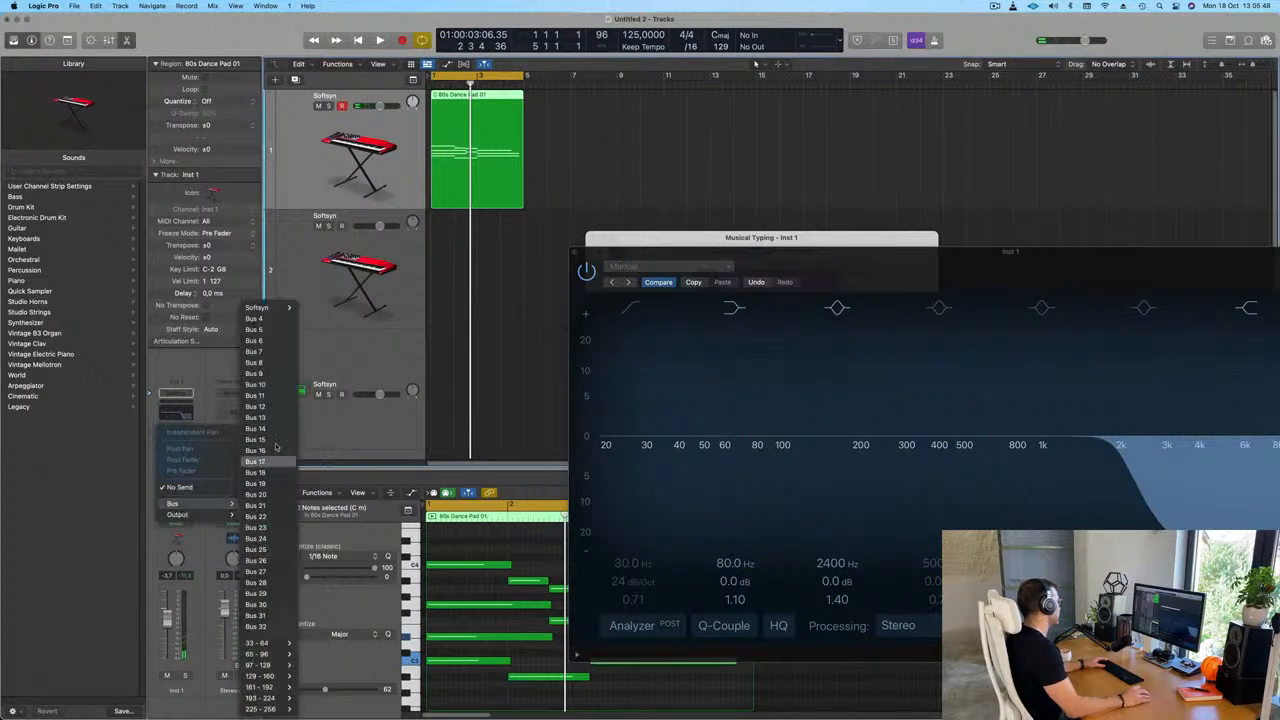
pyautogui.click(262, 318)
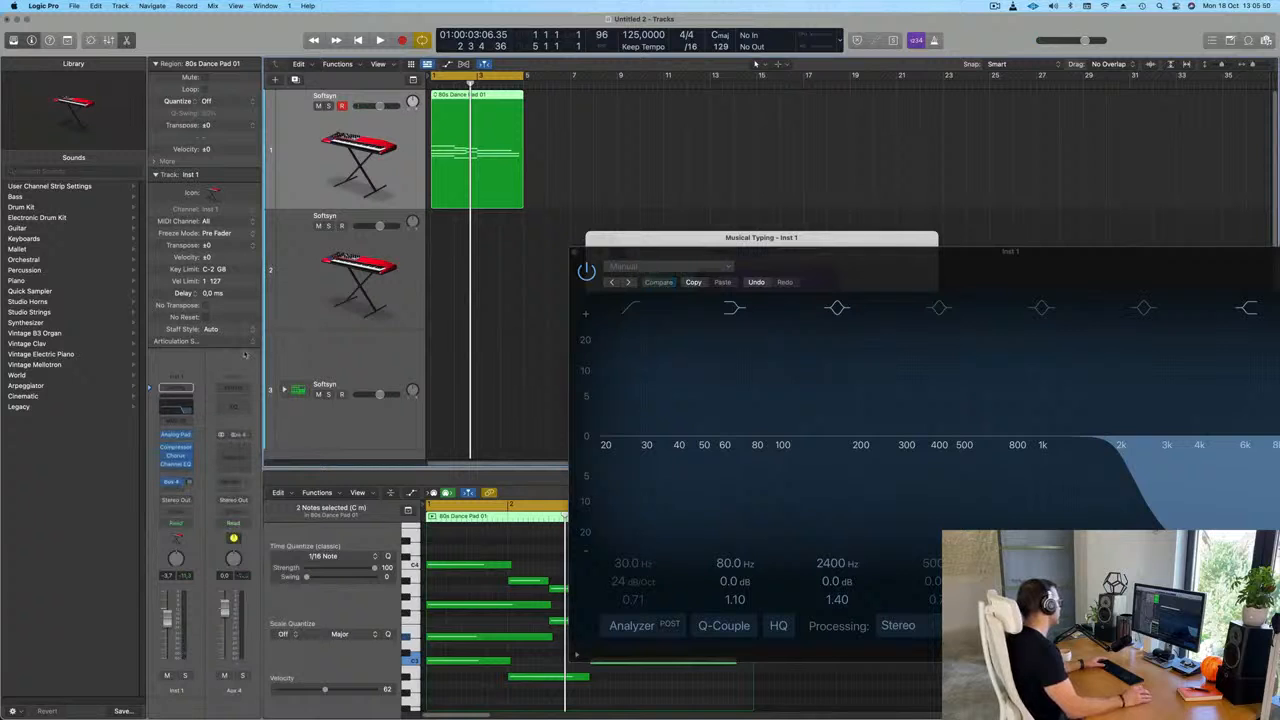
pyautogui.press('Return')
pyautogui.press('space')
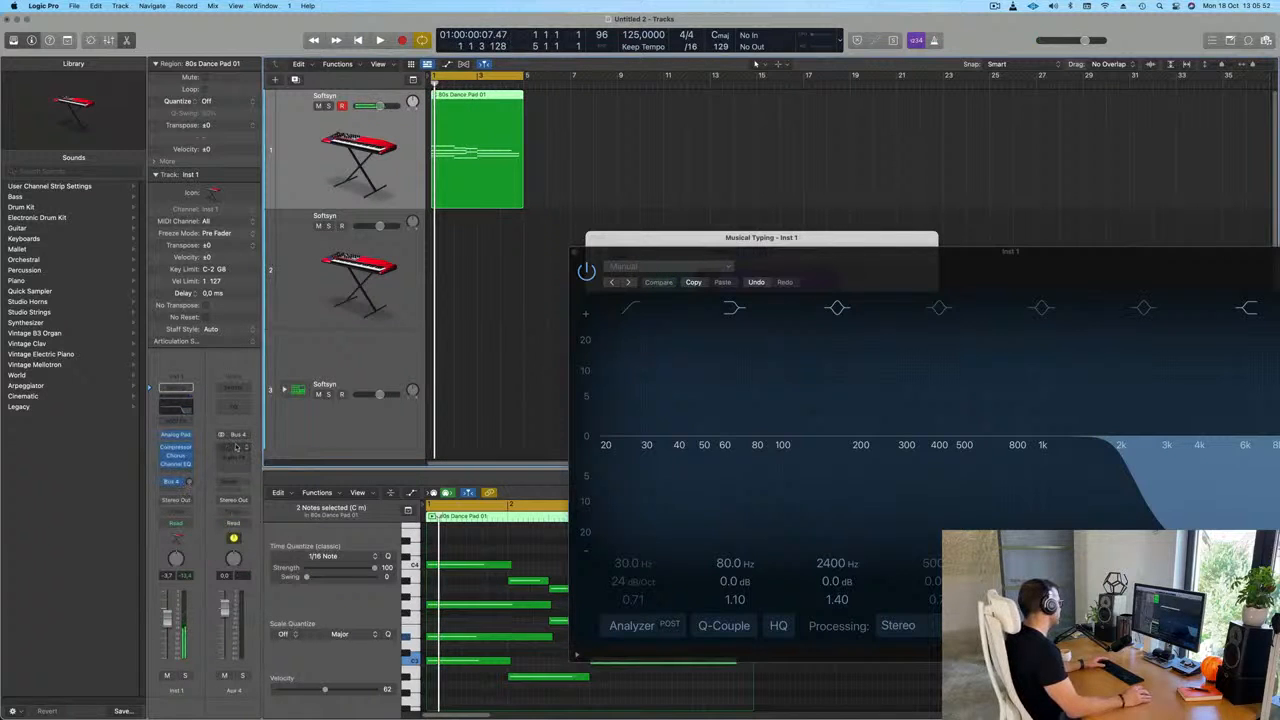
# Insert a stereo SilverVerb reverb on the Bus 4 aux channel.
pyautogui.click(236, 447)
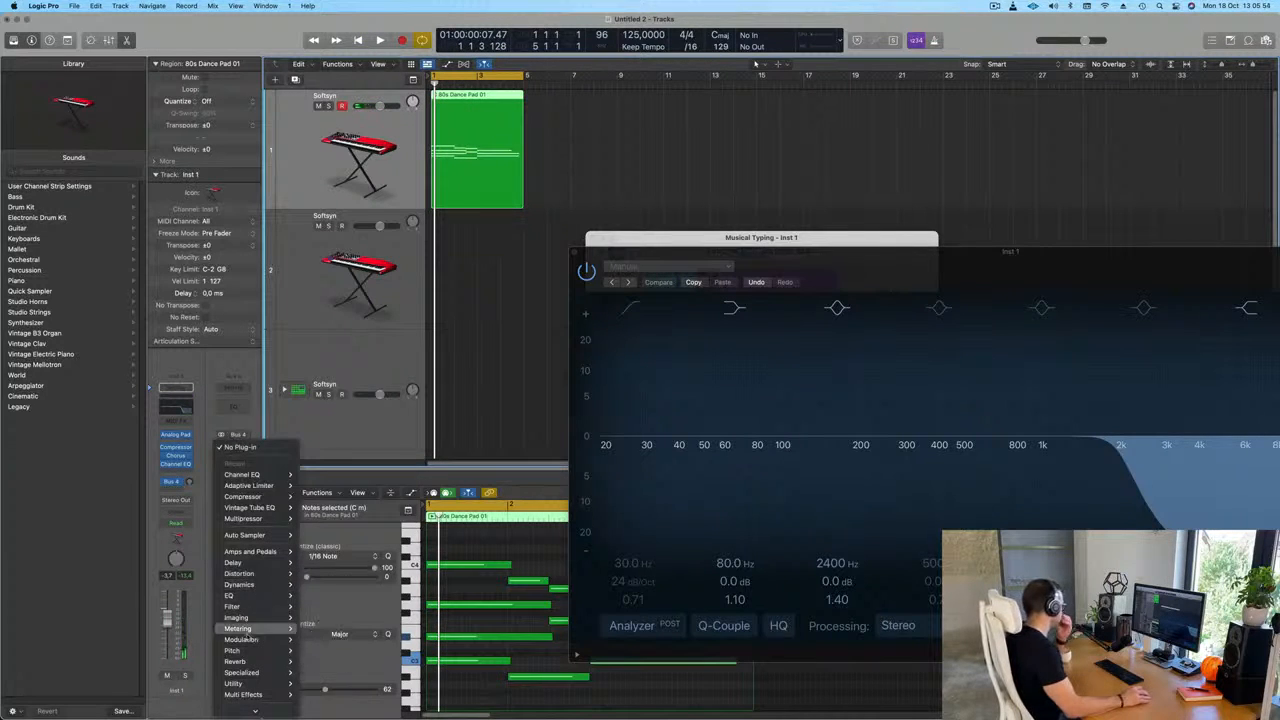
pyautogui.moveTo(256, 661)
pyautogui.moveTo(336, 685)
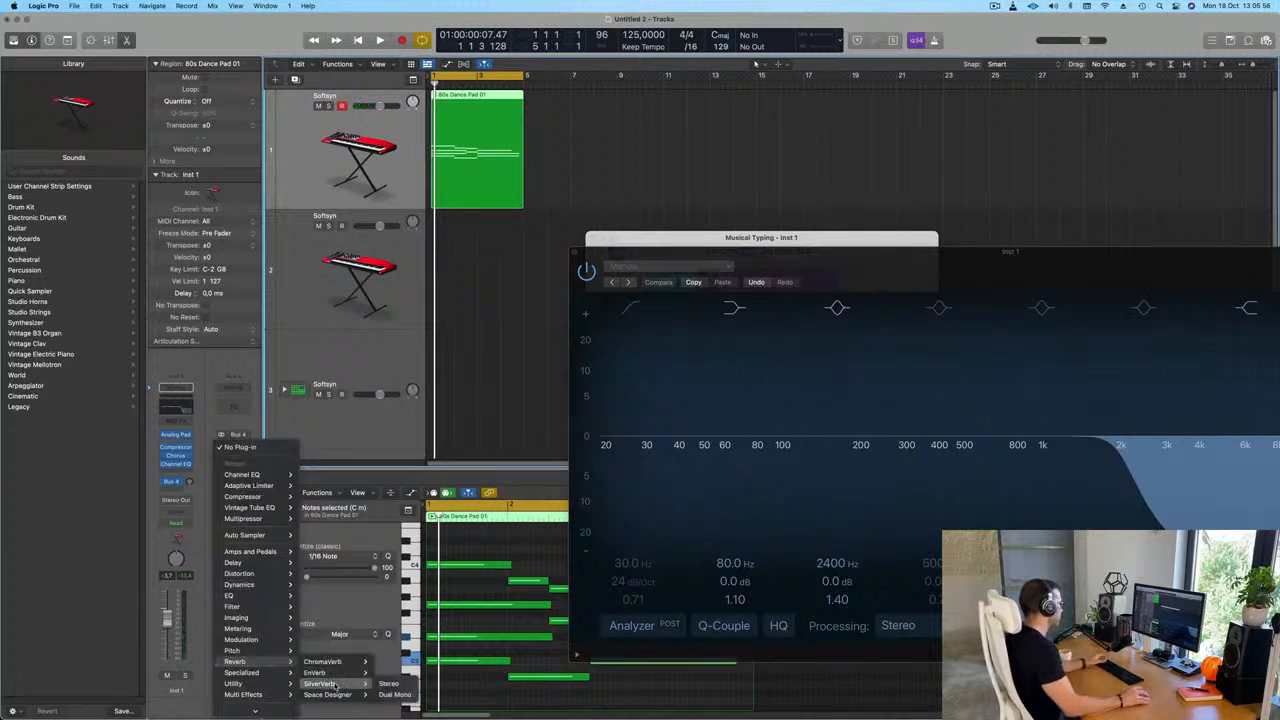
pyautogui.click(388, 684)
pyautogui.moveTo(583, 150); pyautogui.dragTo(506, 145)
pyautogui.moveTo(579, 285); pyautogui.dragTo(724, 344)
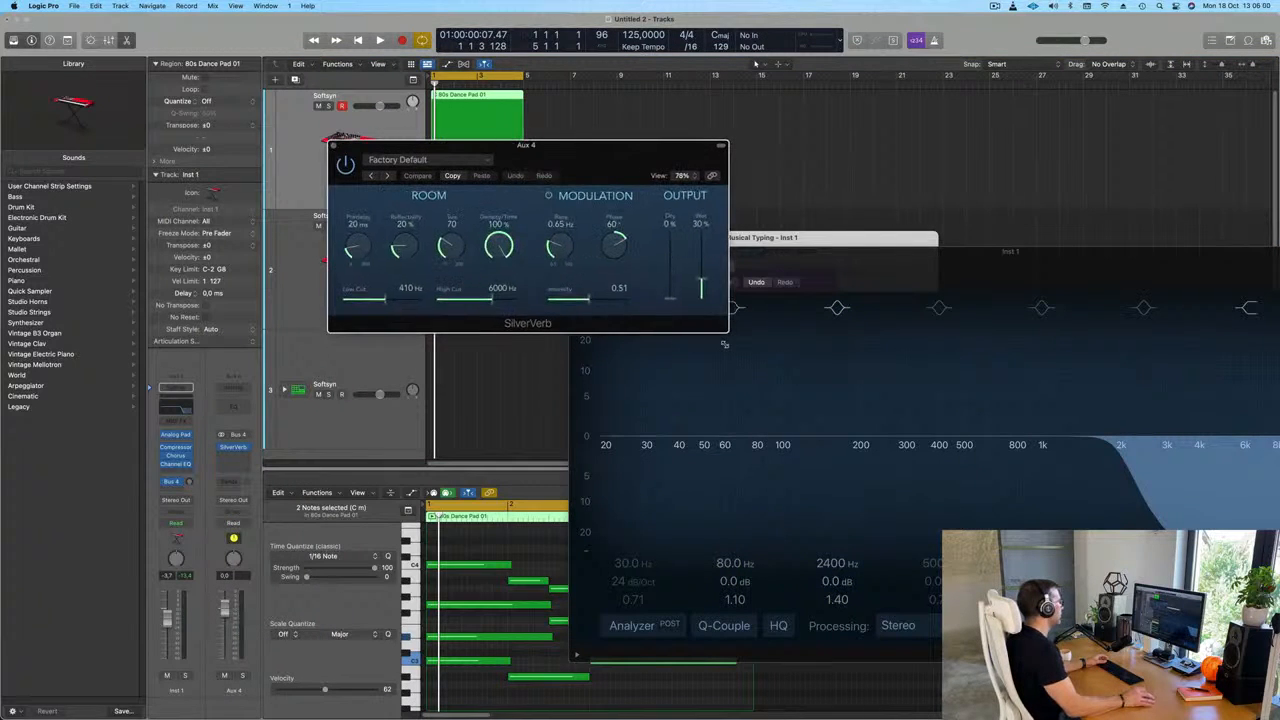
pyautogui.moveTo(562, 147); pyautogui.dragTo(546, 140)
# Load the grandiose preset in SilverVerb.
pyautogui.click(400, 151)
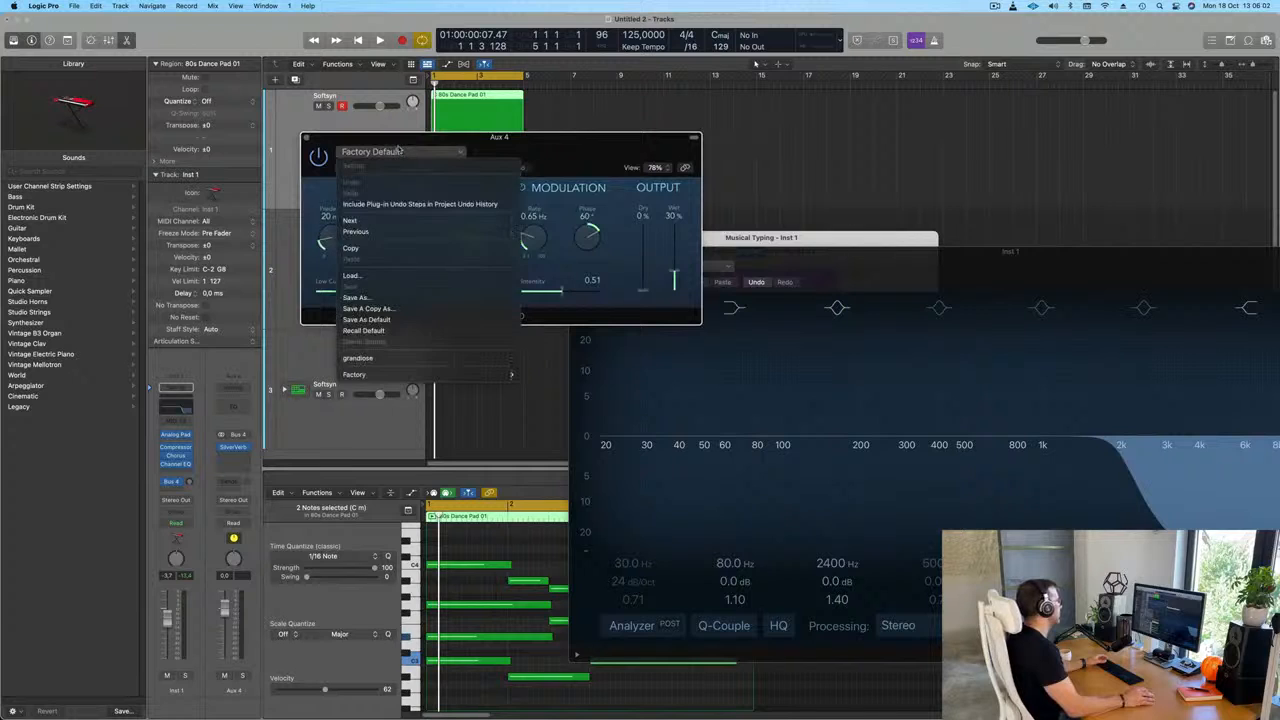
pyautogui.click(360, 358)
pyautogui.moveTo(625, 167)
pyautogui.mouseDown()
pyautogui.moveTo(593, 153)
pyautogui.moveTo(622, 153)
pyautogui.mouseUp()
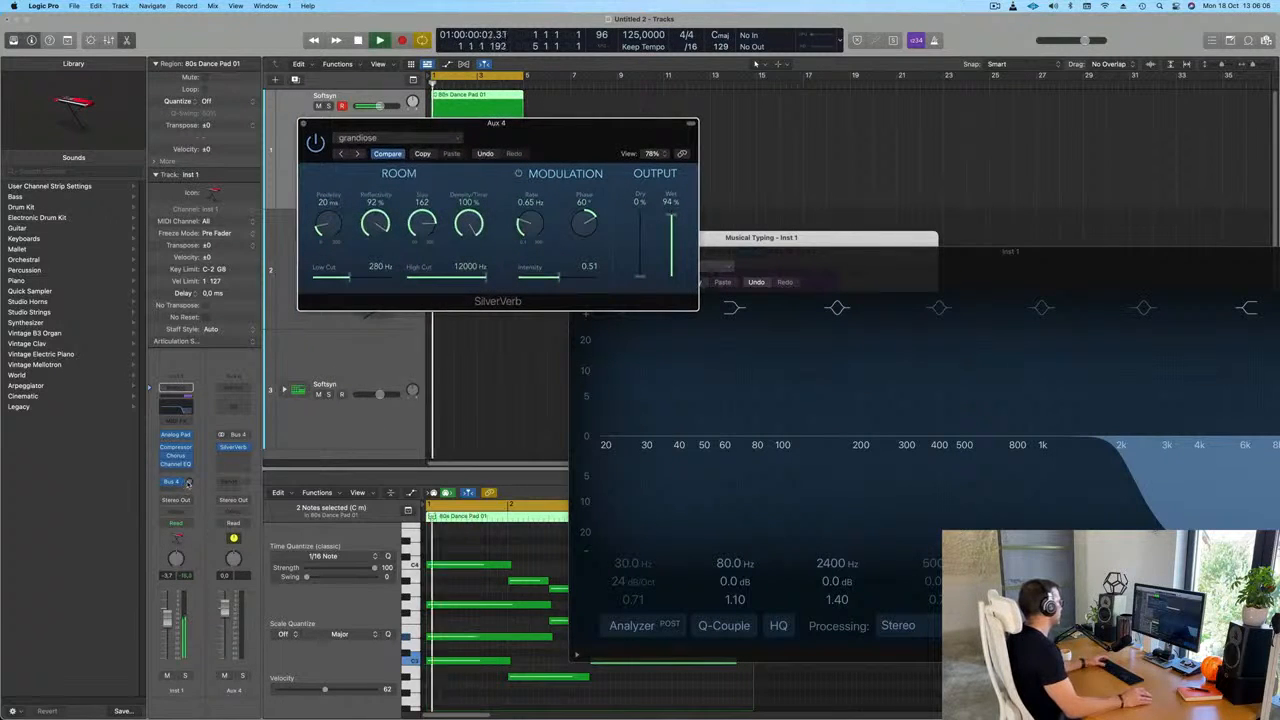
# Raise the pad track's Bus 4 send level and SilverVerb's wet output level.
pyautogui.moveTo(195, 464); pyautogui.dragTo(195, 442)
pyautogui.moveTo(672, 215); pyautogui.dragTo(678, 168)
pyautogui.click(303, 124)
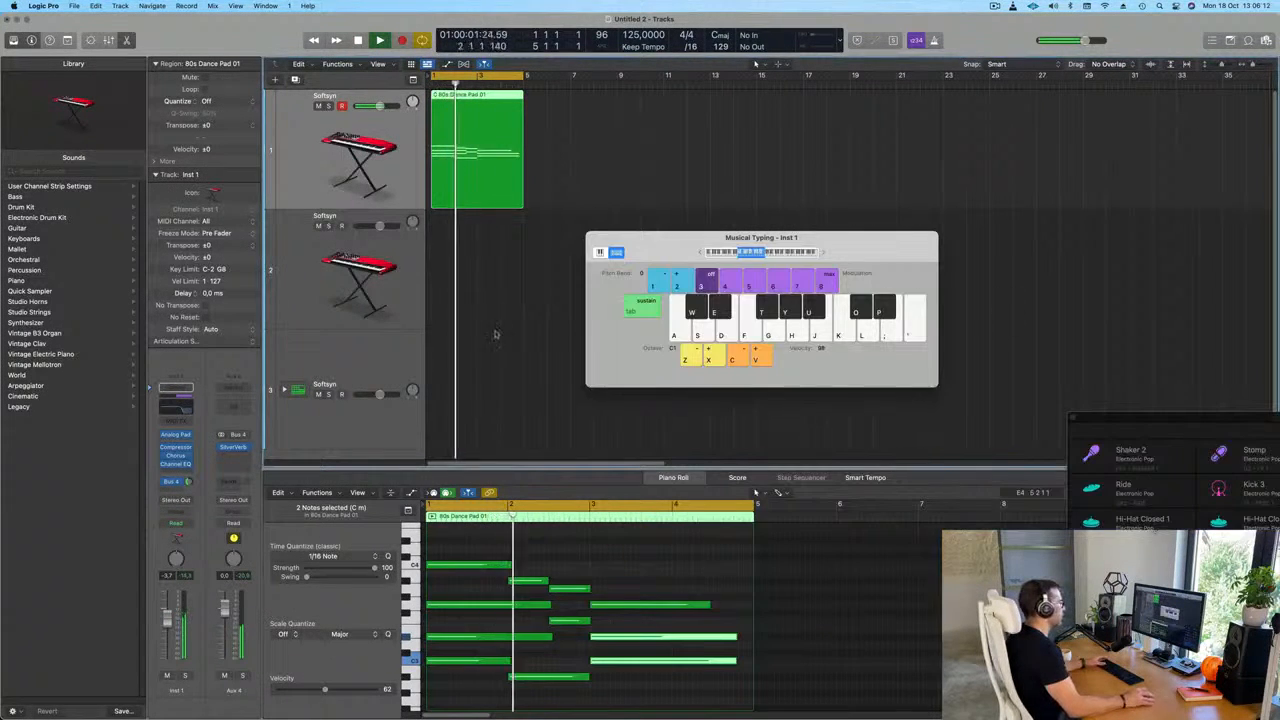
# Raise the high-cut cutoff in the pad track's Channel EQ to about 6 kHz.
pyautogui.click(178, 411)
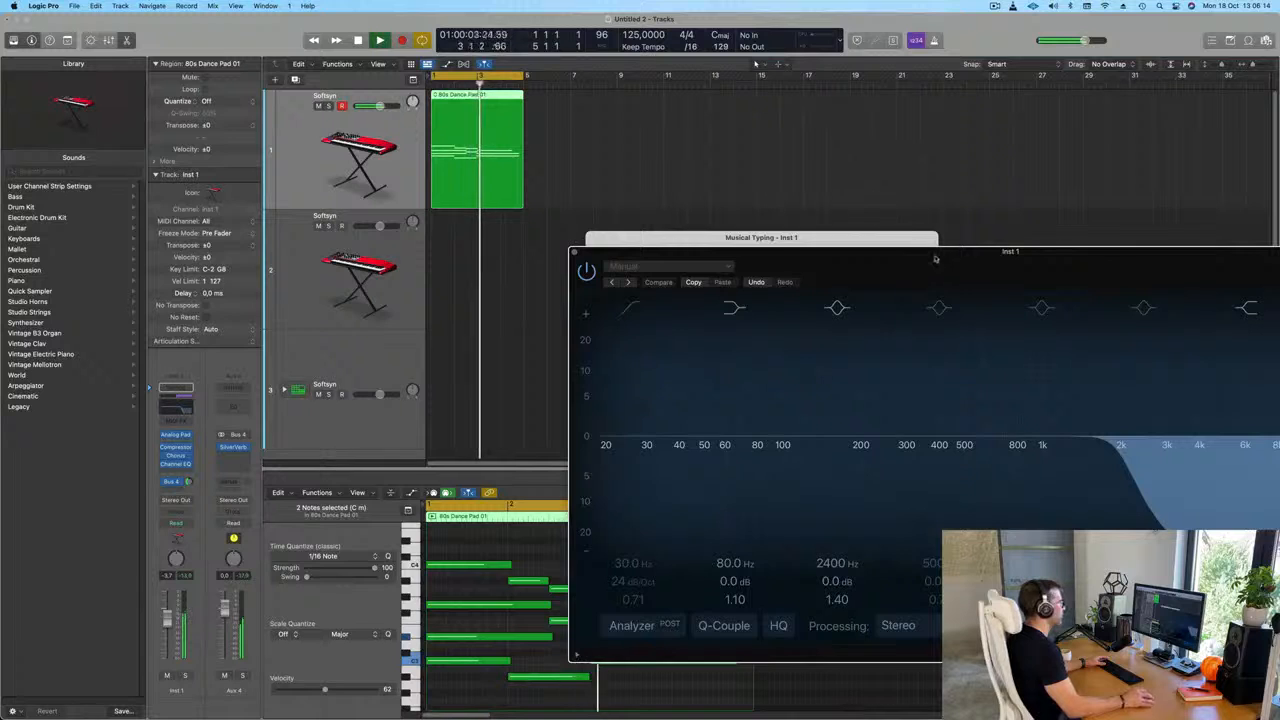
pyautogui.moveTo(937, 255); pyautogui.dragTo(572, 185)
pyautogui.press('space')
pyautogui.moveTo(758, 396); pyautogui.dragTo(879, 381)
pyautogui.click(208, 184)
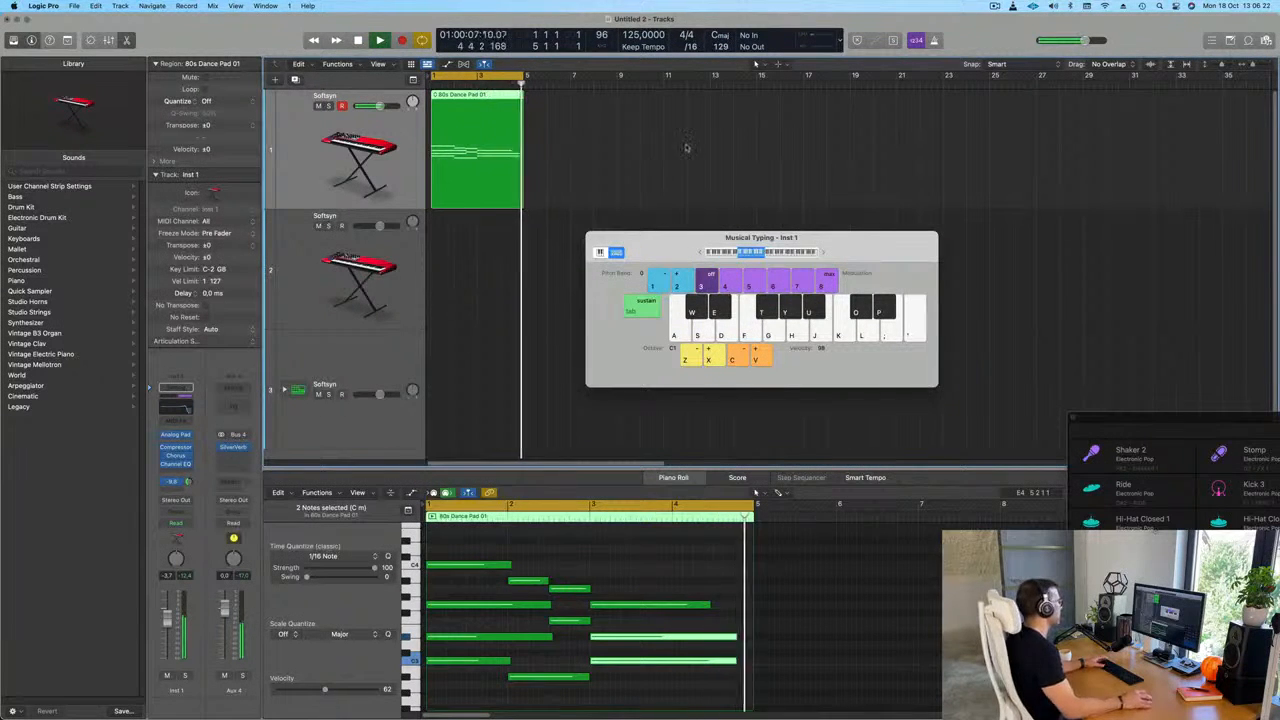
# Move the Musical Typing window clear of the regions and listen to the processed pad loop.
pyautogui.moveTo(672, 248); pyautogui.dragTo(947, 198)
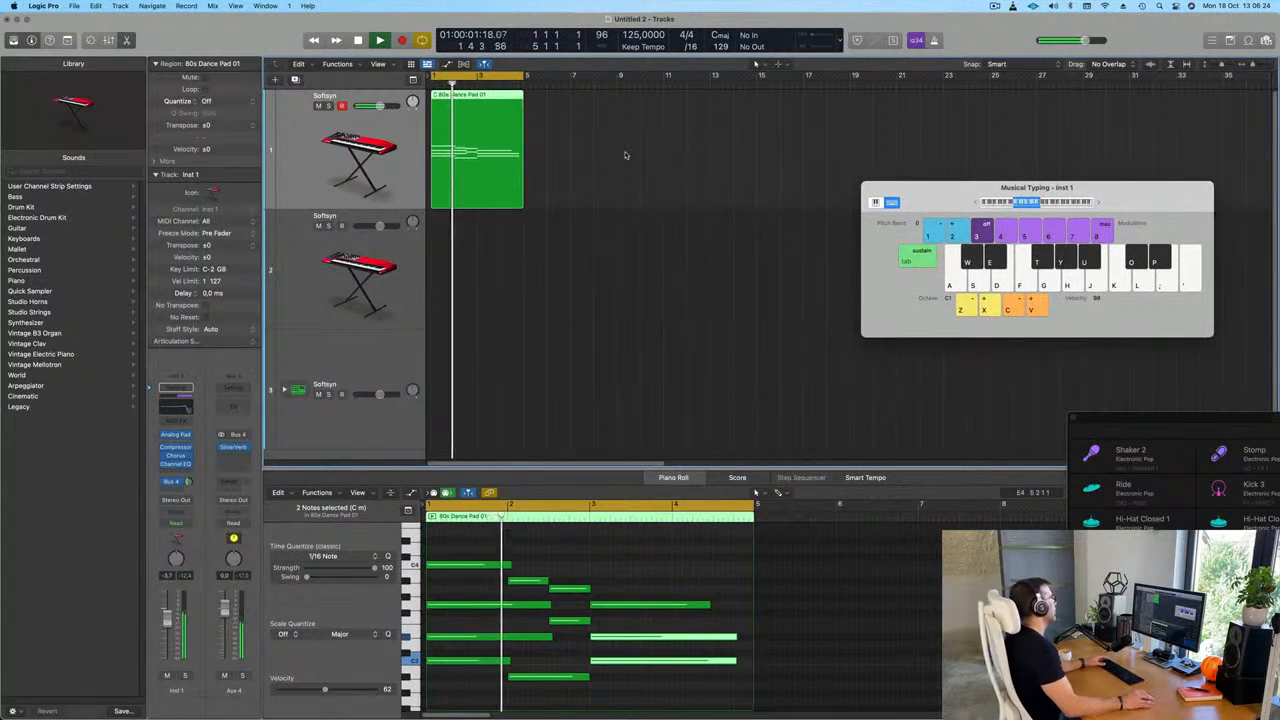
pyautogui.click(594, 182)
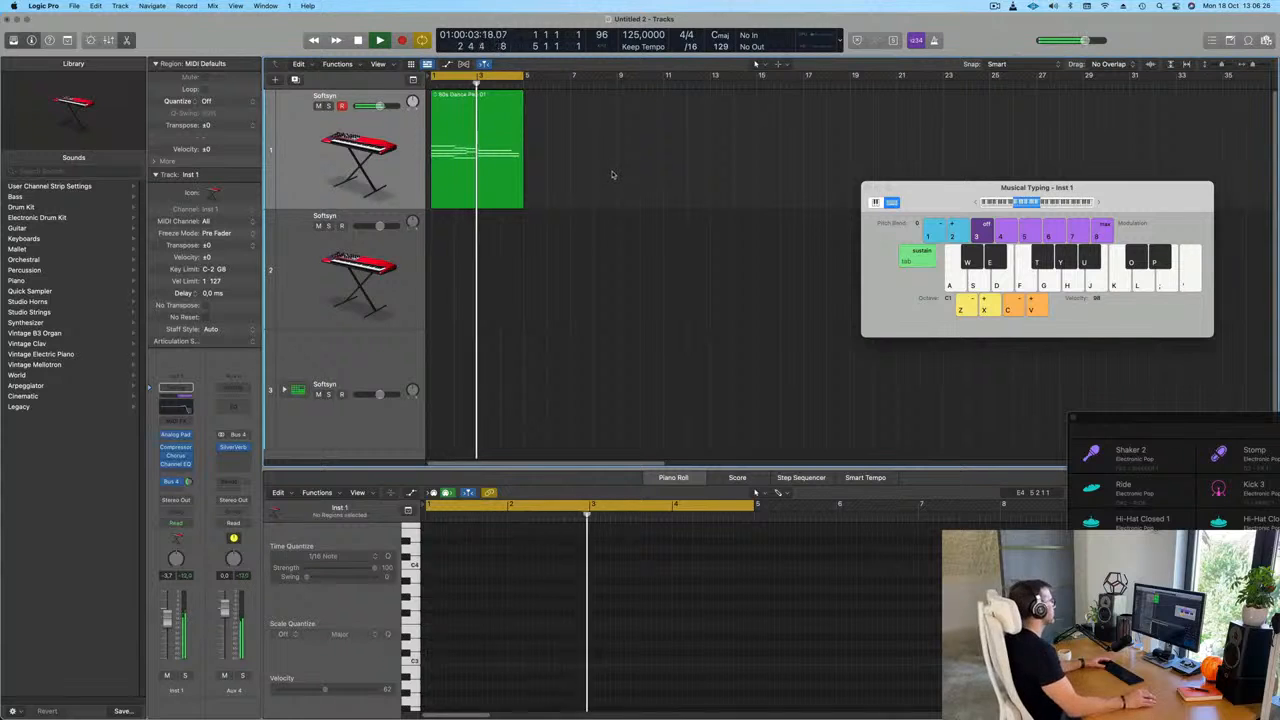
pyautogui.click(475, 106)
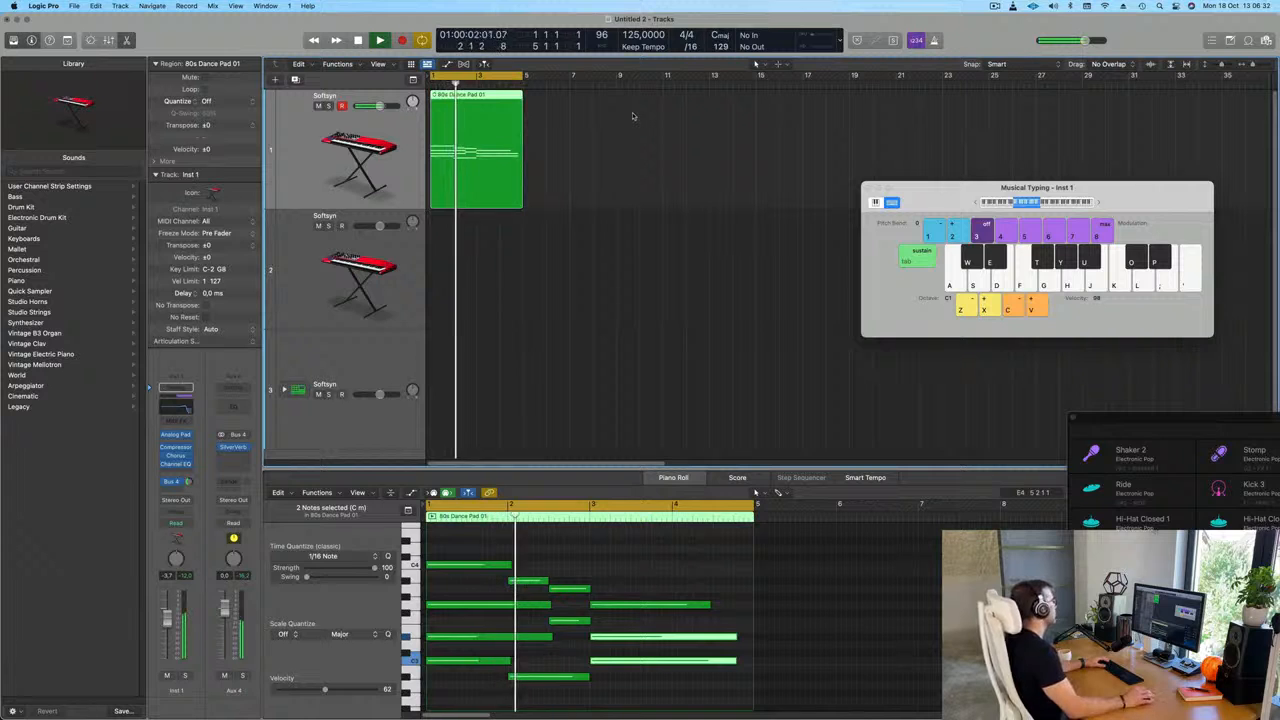
pyautogui.press('space')
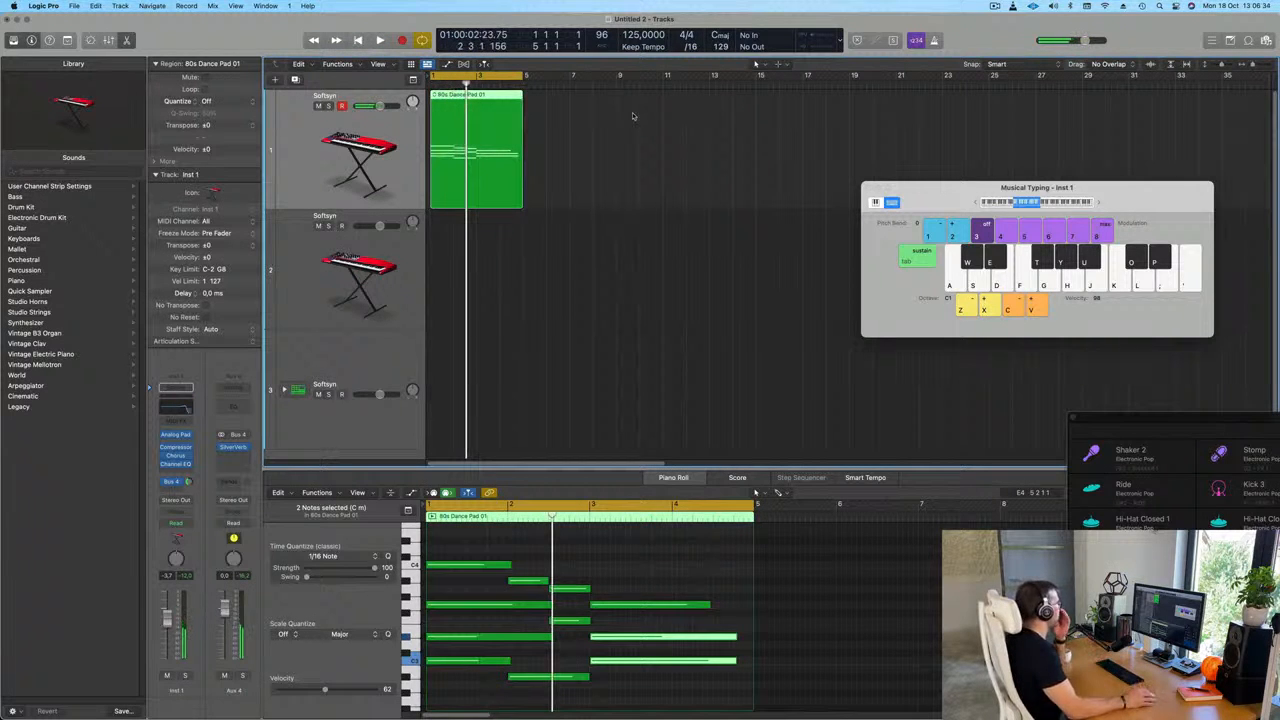
# Copy the 80s Dance Pad 01 region onto the second track and delete its upper notes, keeping only the lowest line.
pyautogui.click(571, 101)
pyautogui.moveTo(453, 101); pyautogui.dragTo(458, 266)
pyautogui.moveTo(489, 541); pyautogui.dragTo(616, 648)
pyautogui.press('Delete')
pyautogui.scroll(-2, 610, 624)
pyautogui.scroll(-3, 610, 624)
pyautogui.scroll(2, 540, 580)
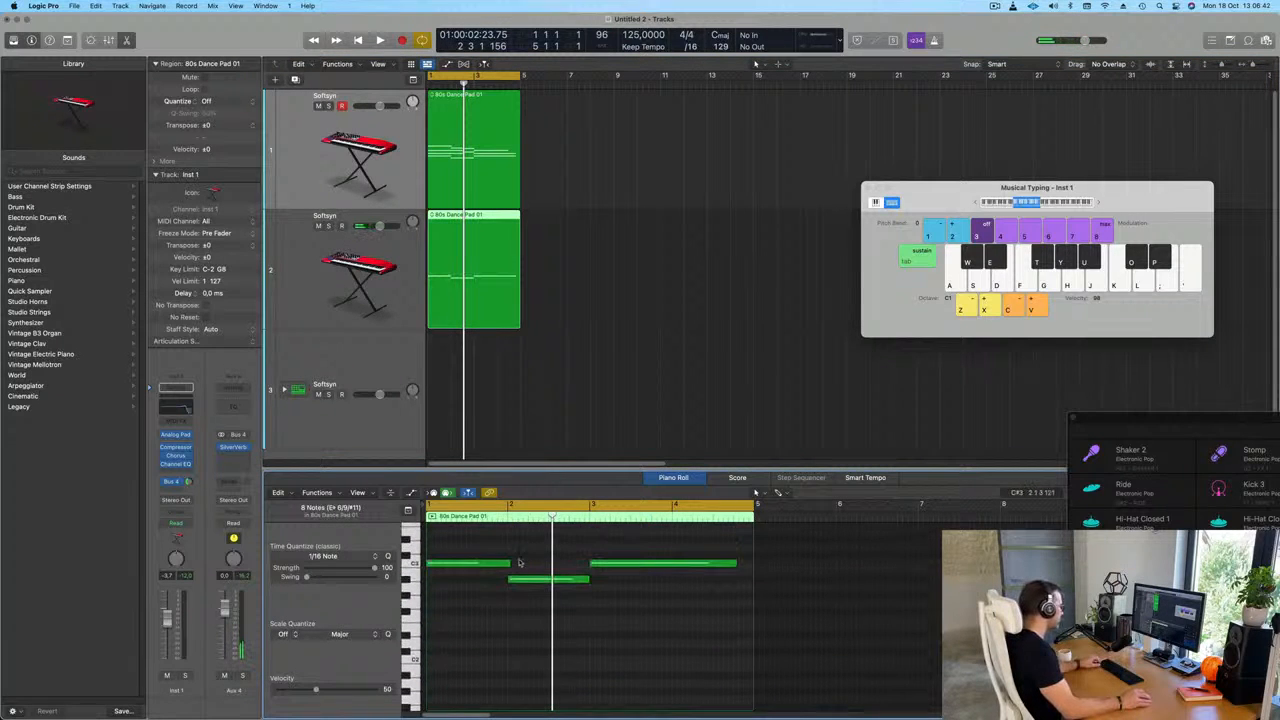
# Shorten the first bass note to end just before bar 2 and lengthen the last note almost to bar 5.
pyautogui.moveTo(507, 563); pyautogui.dragTo(508, 564)
pyautogui.click(560, 597)
pyautogui.moveTo(738, 563); pyautogui.dragTo(746, 567)
# Transpose the three bass notes down two octaves and play the result.
pyautogui.scroll(1, 510, 576)
pyautogui.moveTo(487, 566); pyautogui.dragTo(780, 643)
pyautogui.hotkey('alt', 'shift', 'Down')
pyautogui.hotkey('alt', 'shift', 'Down')
pyautogui.press('space')
pyautogui.press('space')
pyautogui.press('space')
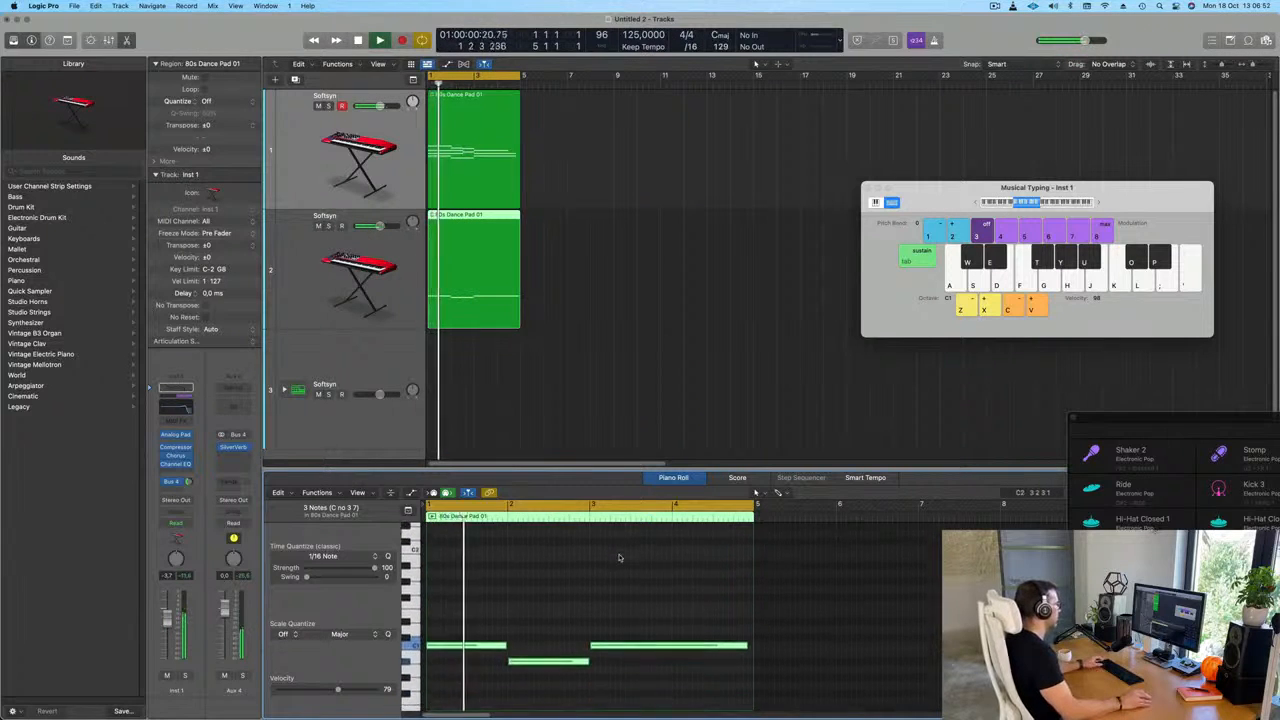
pyautogui.scroll(-4, 587, 613)
pyautogui.press('space')
pyautogui.press('space')
# Shorten the first two bass notes to brief stabs and repeat each once within its bar.
pyautogui.moveTo(497, 606); pyautogui.dragTo(540, 680)
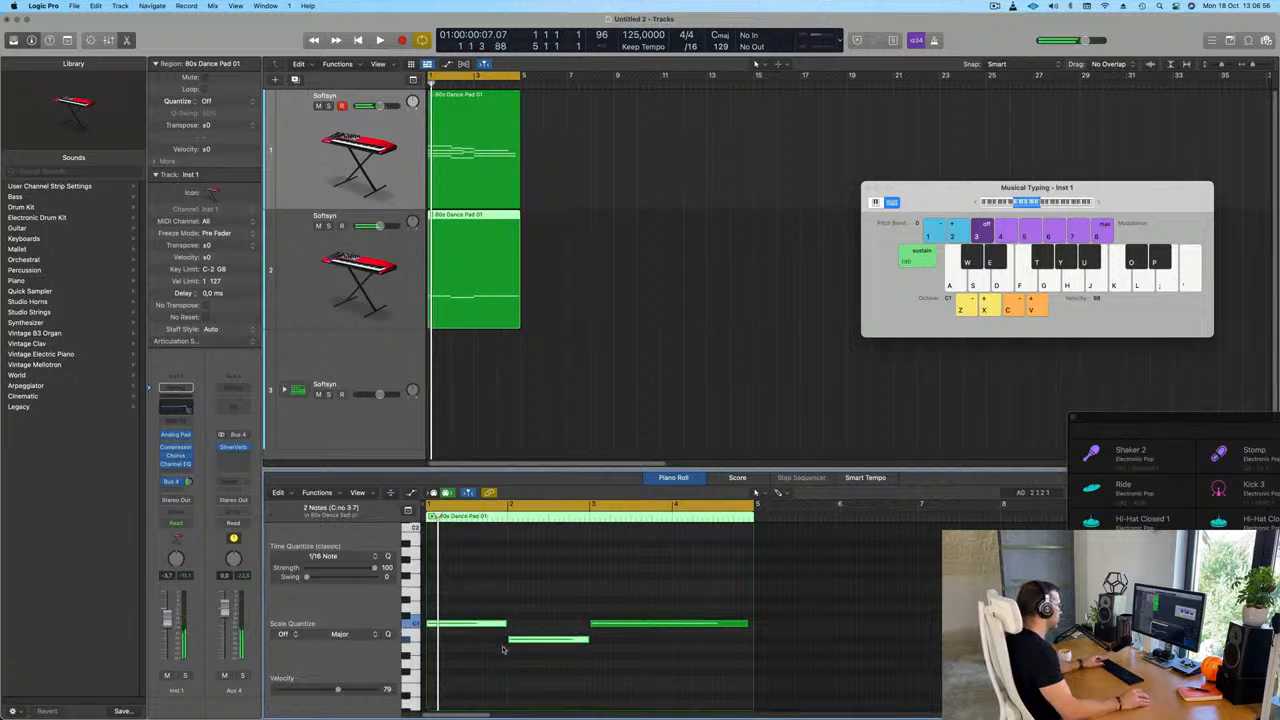
pyautogui.press('super+Right')
pyautogui.hscroll(-1, 515, 642)
pyautogui.moveTo(557, 622); pyautogui.dragTo(454, 634)
pyautogui.press('space')
pyautogui.press('space')
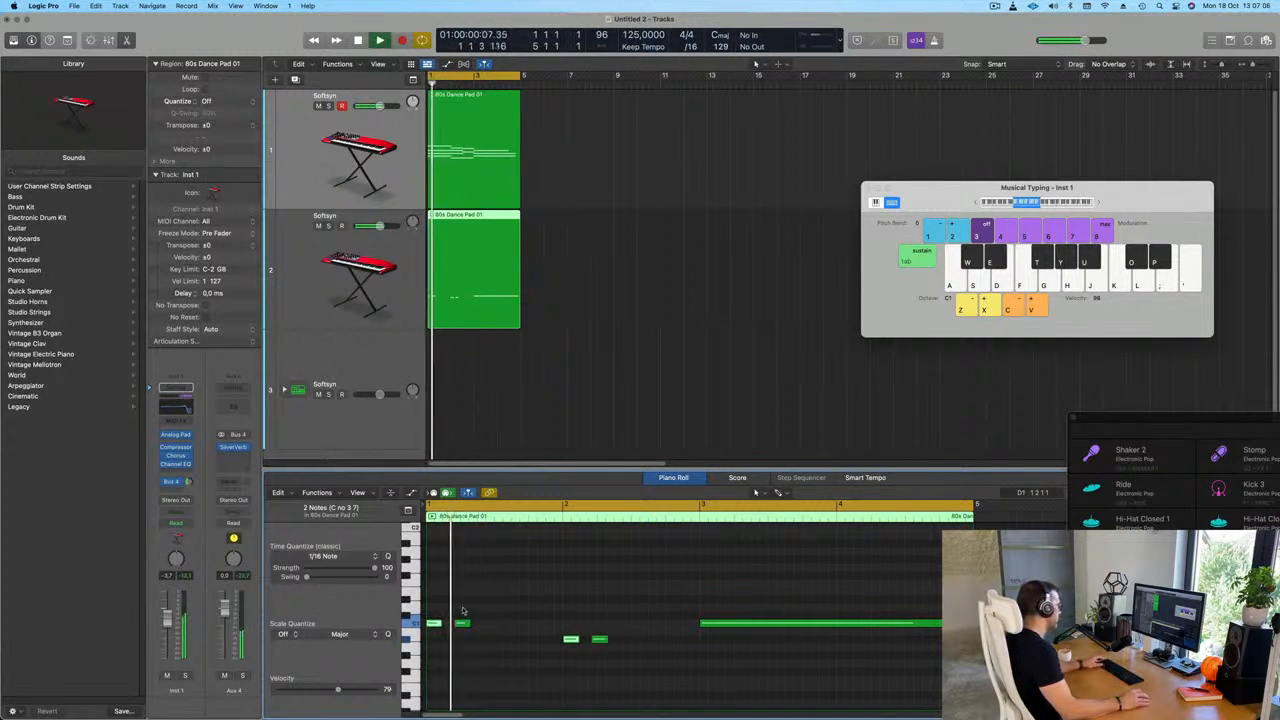
# Add three more copies of each short bass note to form five-note rhythmic patterns in bars 1 and 2.
pyautogui.moveTo(463, 627); pyautogui.dragTo(497, 626)
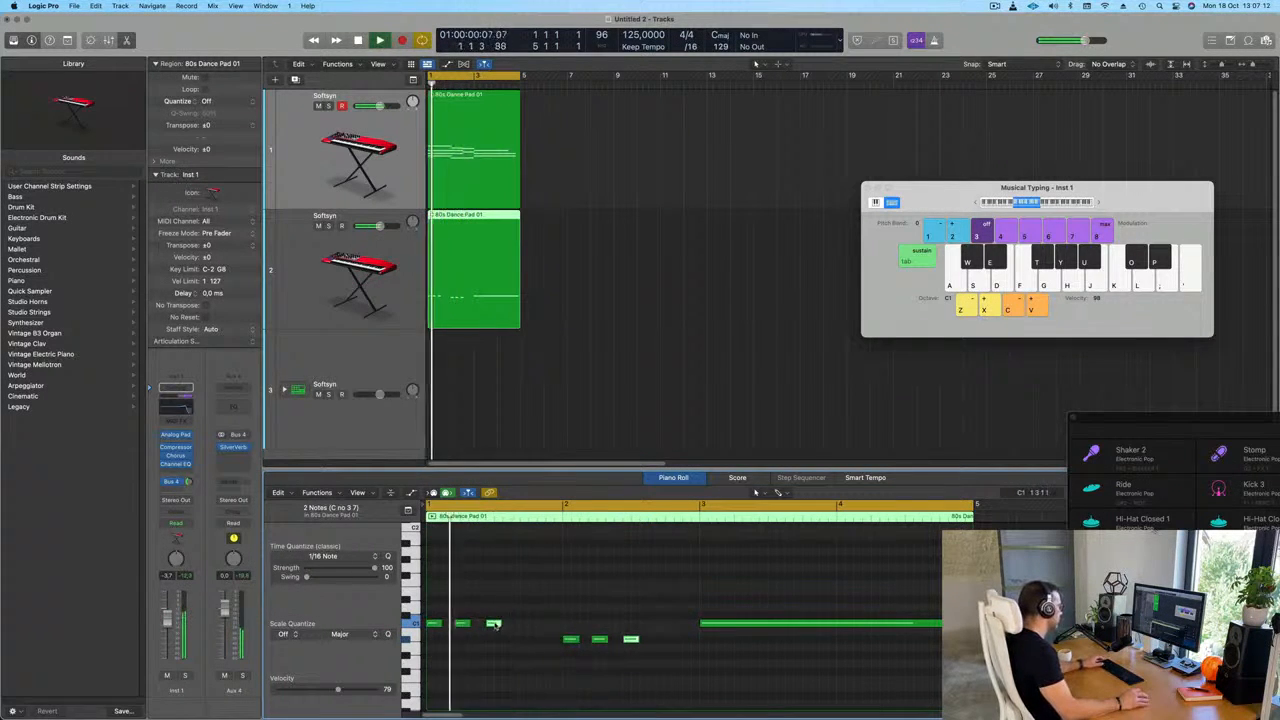
pyautogui.moveTo(493, 625); pyautogui.dragTo(530, 628)
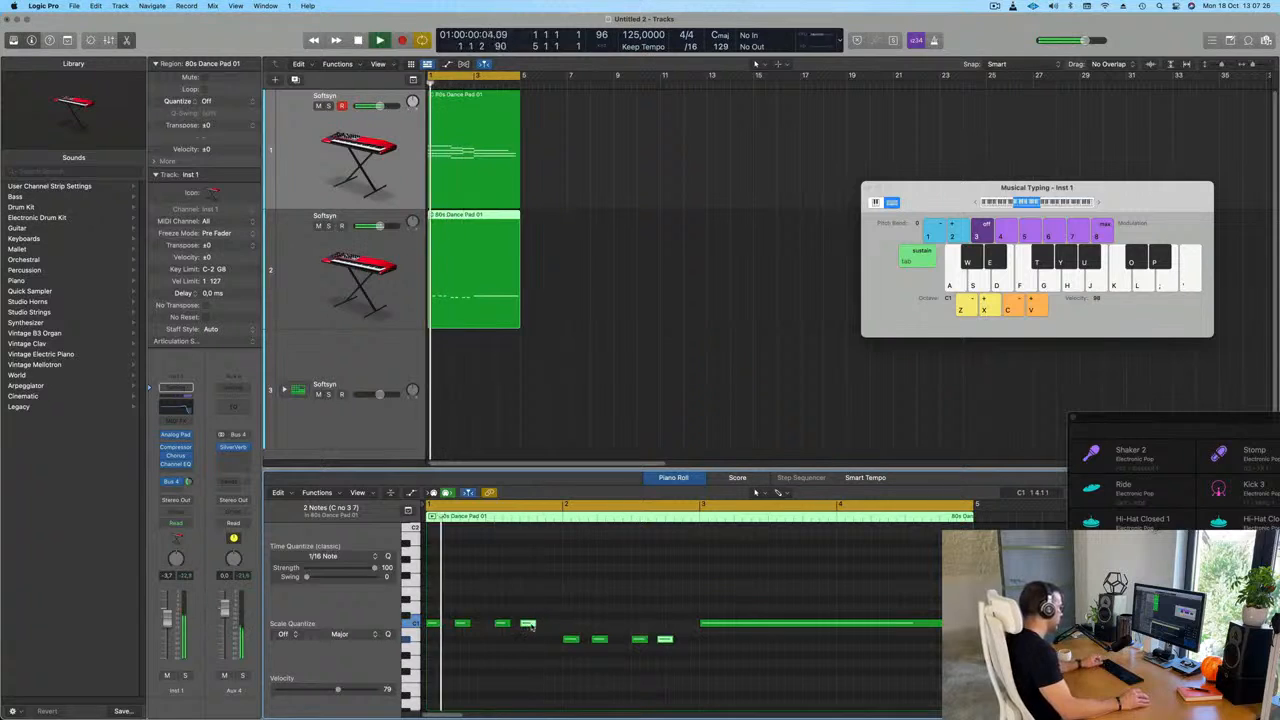
pyautogui.moveTo(531, 626); pyautogui.dragTo(560, 632)
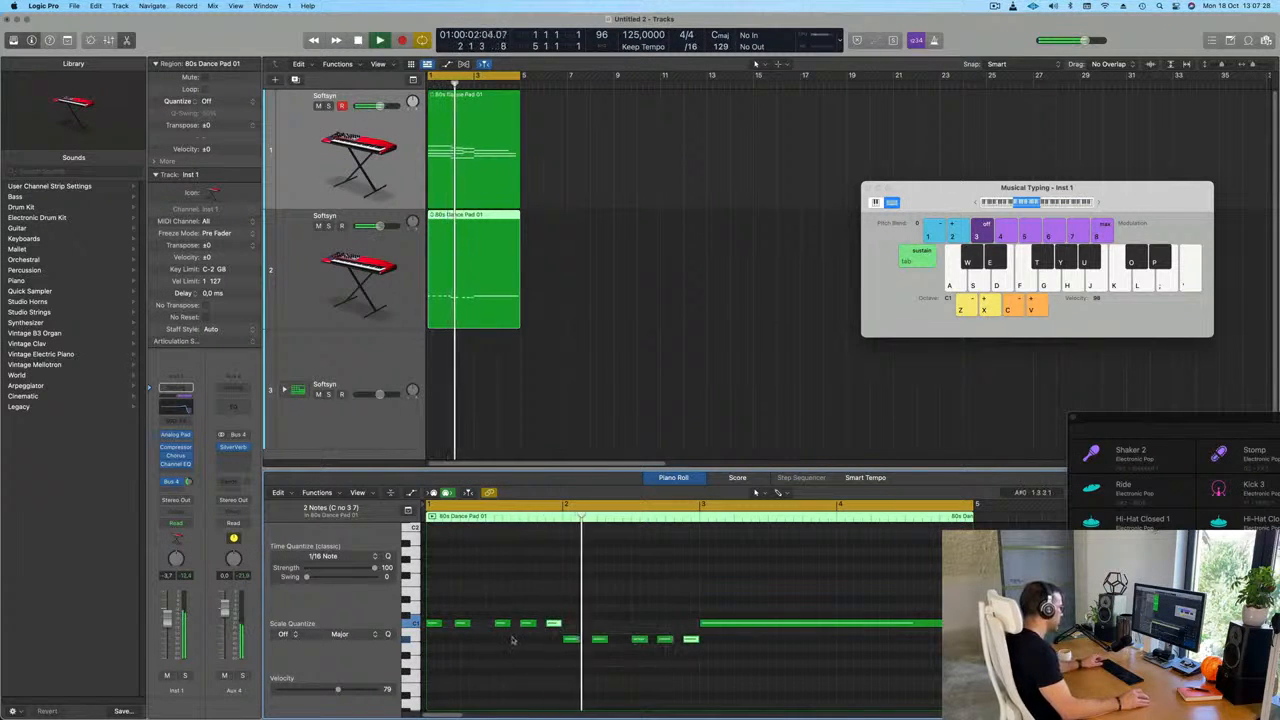
# Replace the long bass note in bars 3 and 4 with copies of the five-note C1 pattern from bar 1.
pyautogui.press('super+Left')
pyautogui.press('Return')
pyautogui.press('super+Left')
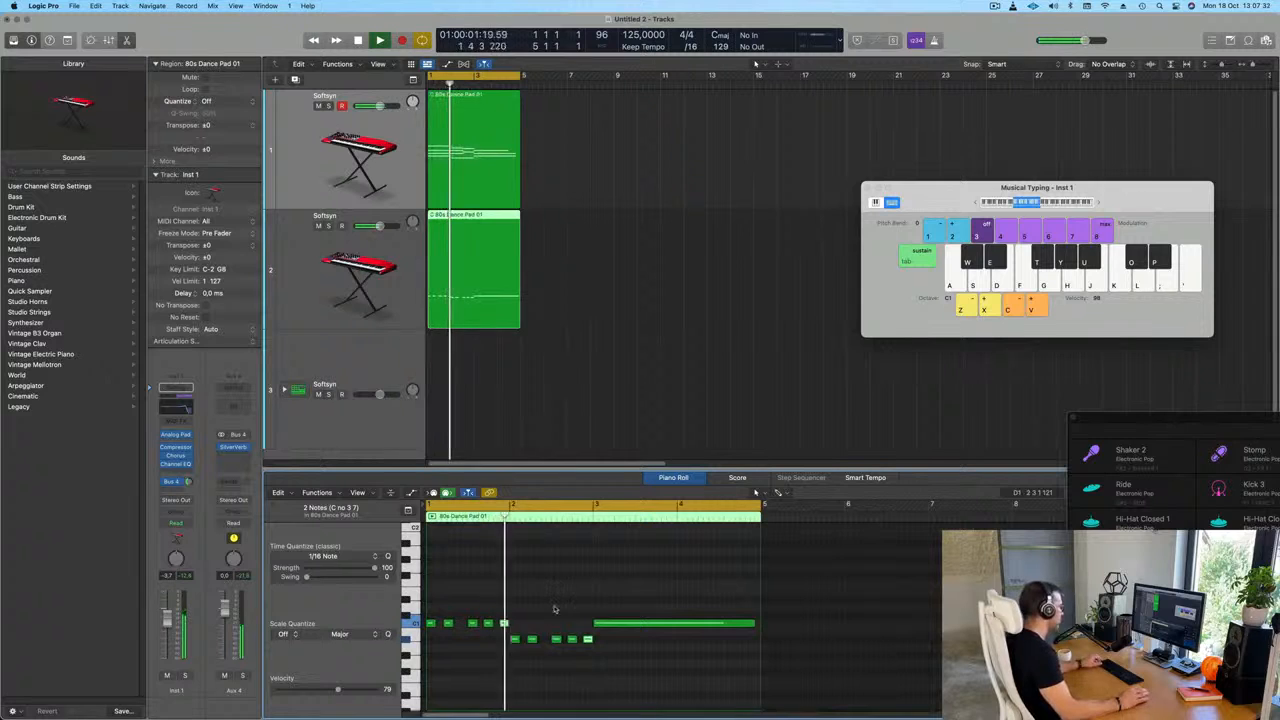
pyautogui.press('super+Left')
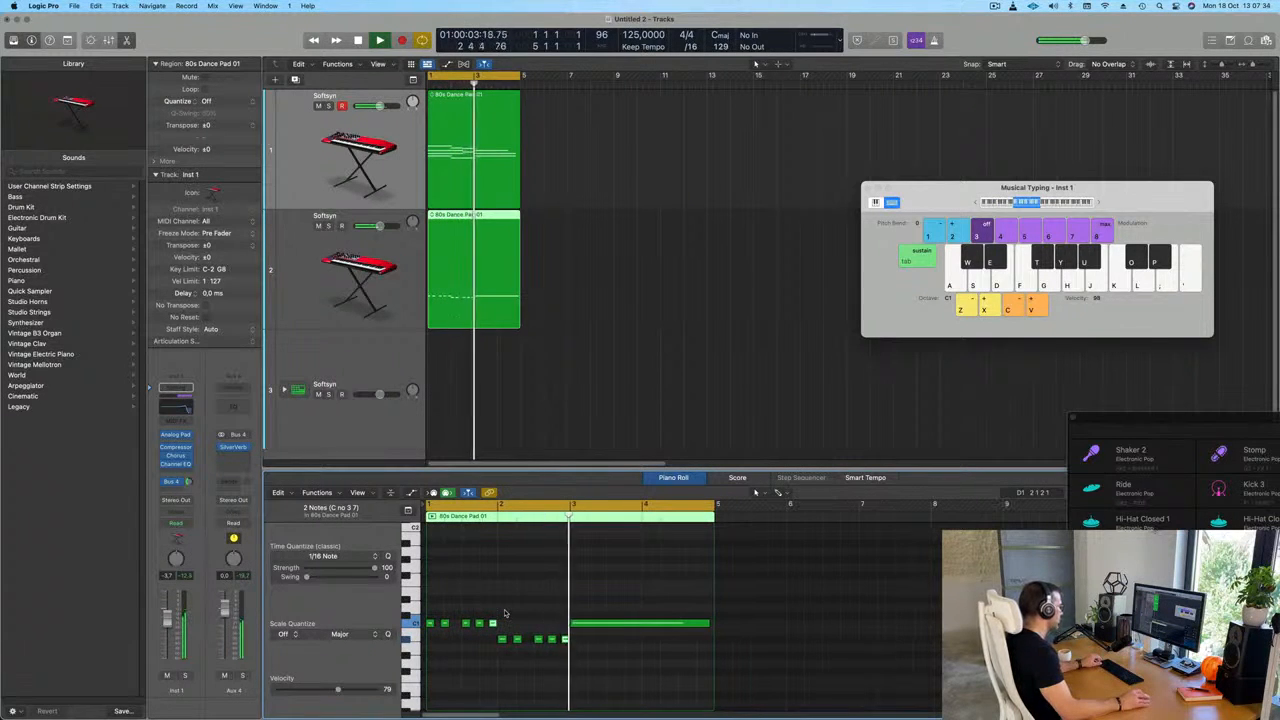
pyautogui.click(606, 623)
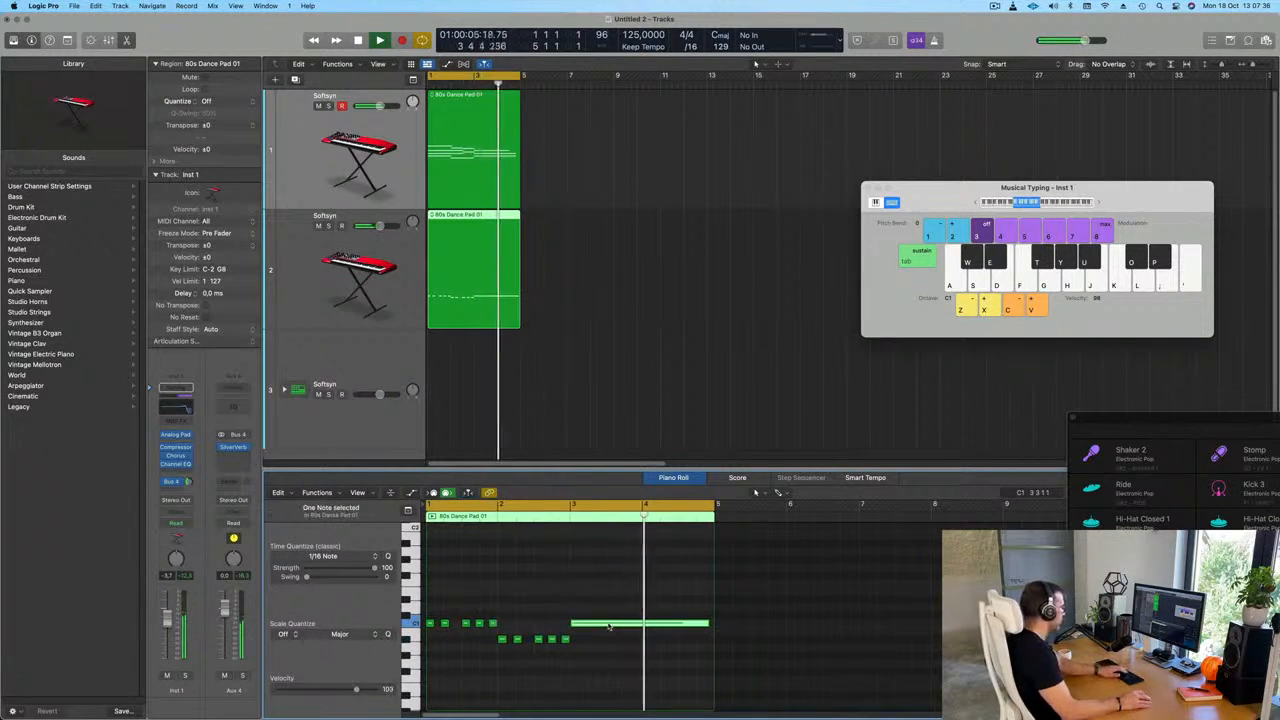
pyautogui.press('Delete')
pyautogui.moveTo(603, 633); pyautogui.dragTo(648, 634)
pyautogui.press('space')
# Play the loop and open the bass track's Alchemy synth with its presets filtered to the Bass category.
pyautogui.click(383, 292)
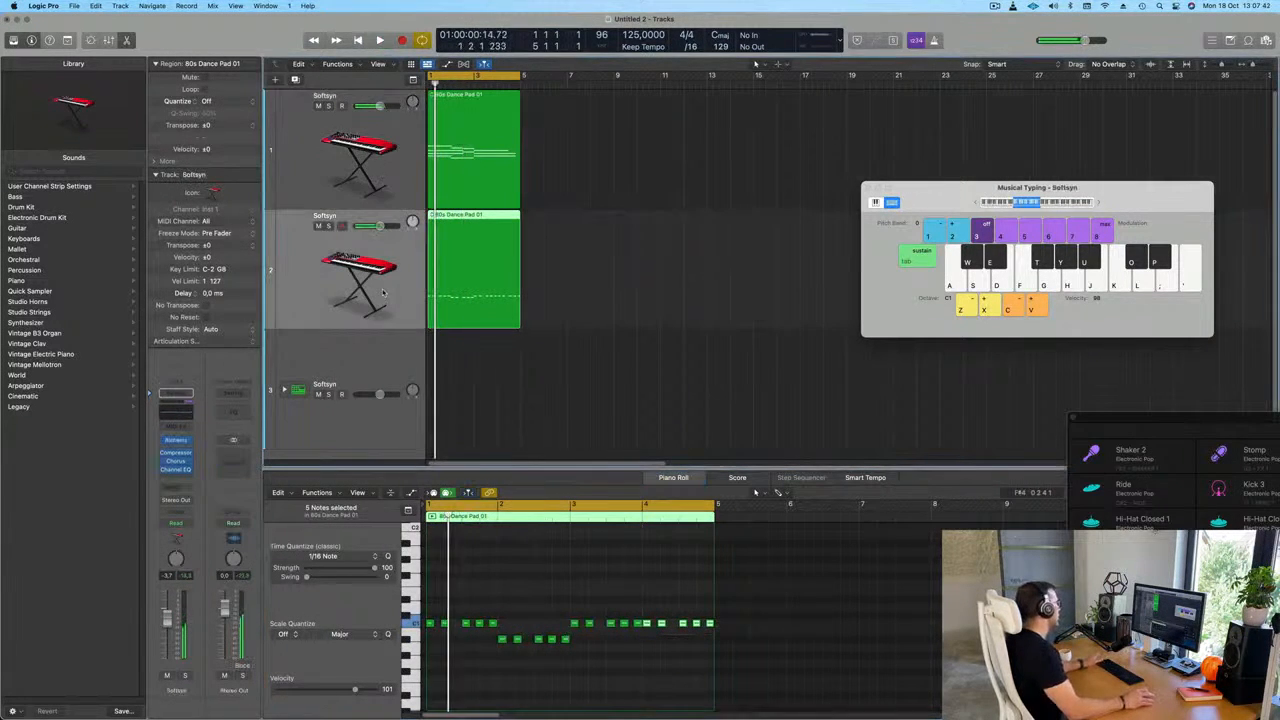
pyautogui.press('space')
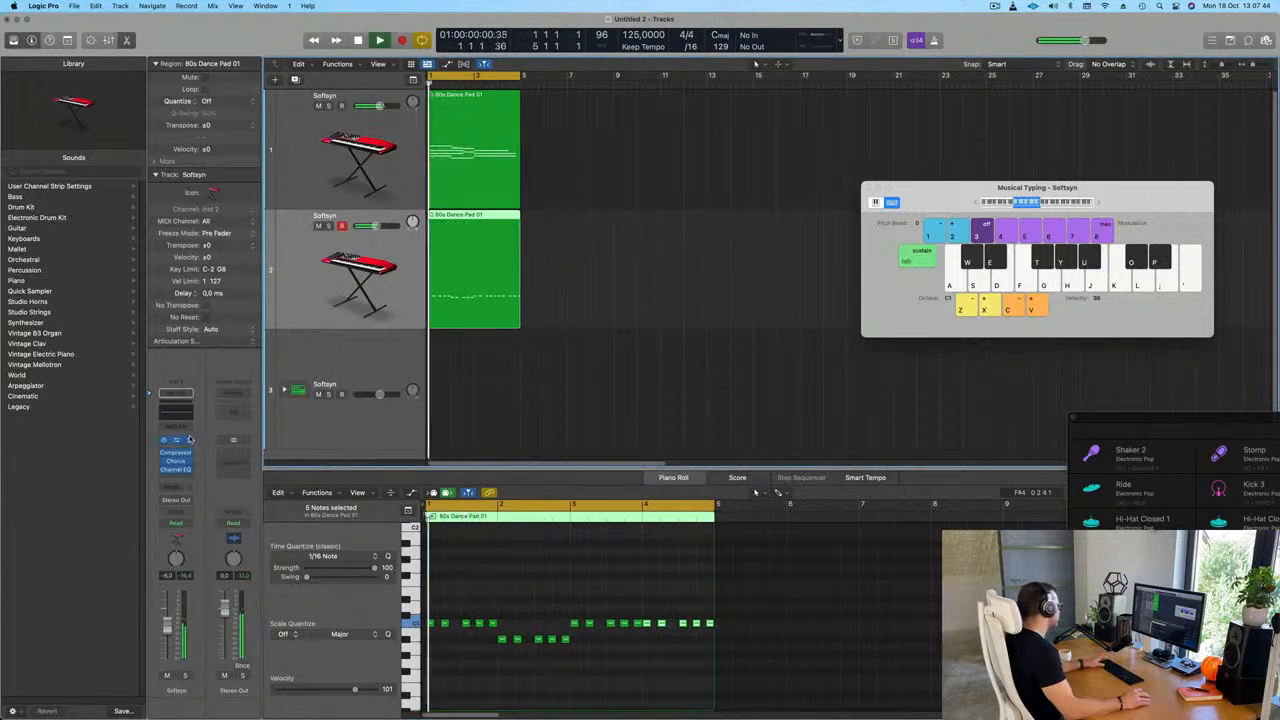
pyautogui.click(177, 440)
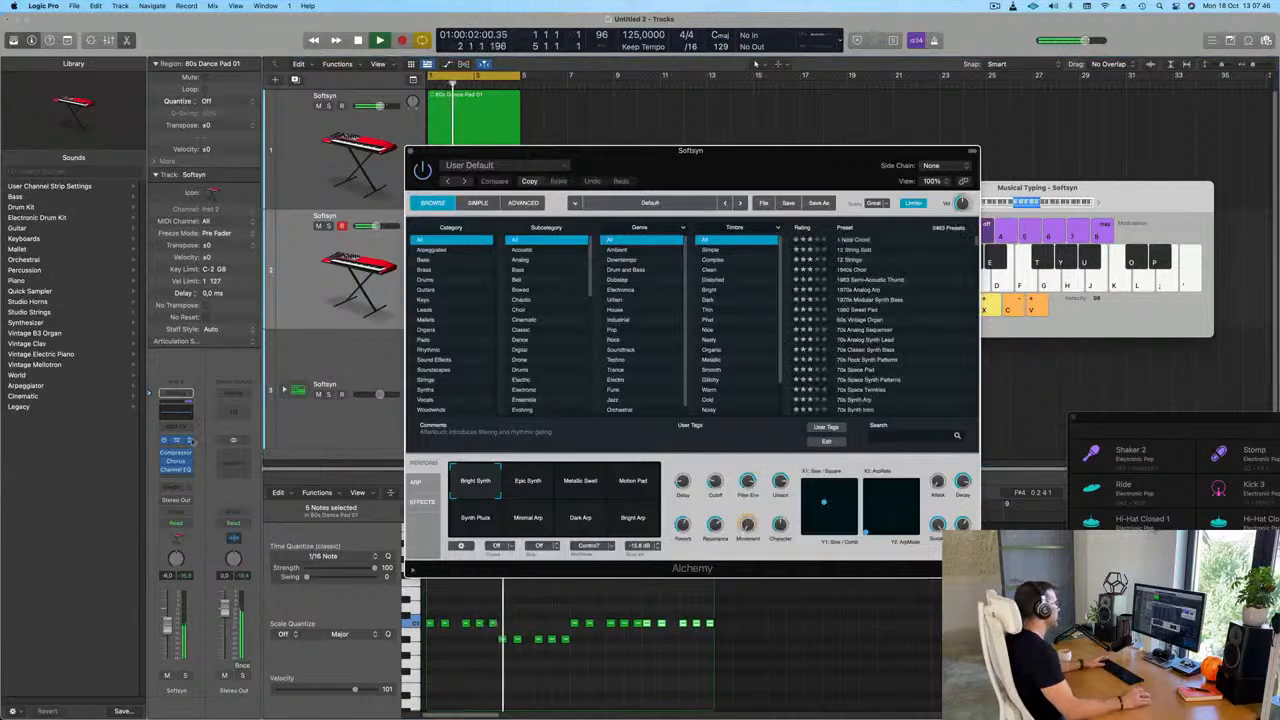
pyautogui.click(423, 259)
pyautogui.moveTo(724, 178); pyautogui.dragTo(635, 163)
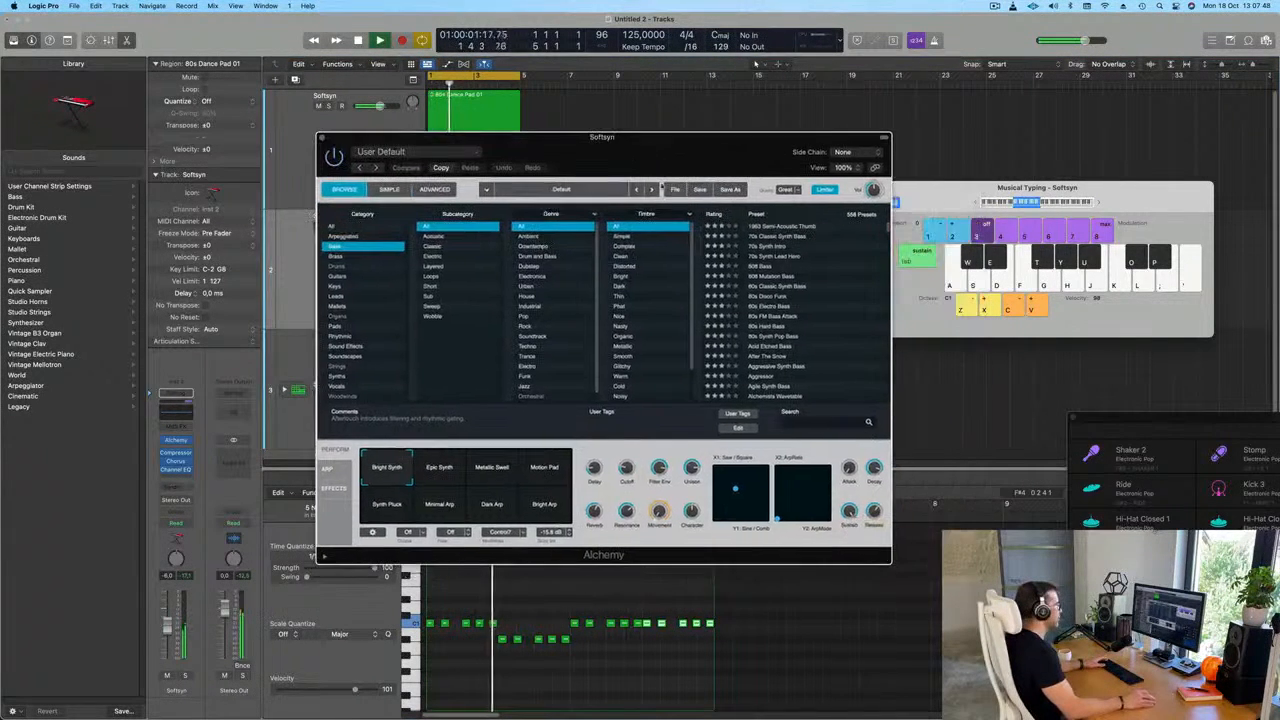
# Audition the bass presets 1963 Semi-Acoustic Thumb, 808 Mutation Bass and Aggressor on the looping bass line.
pyautogui.click(788, 228)
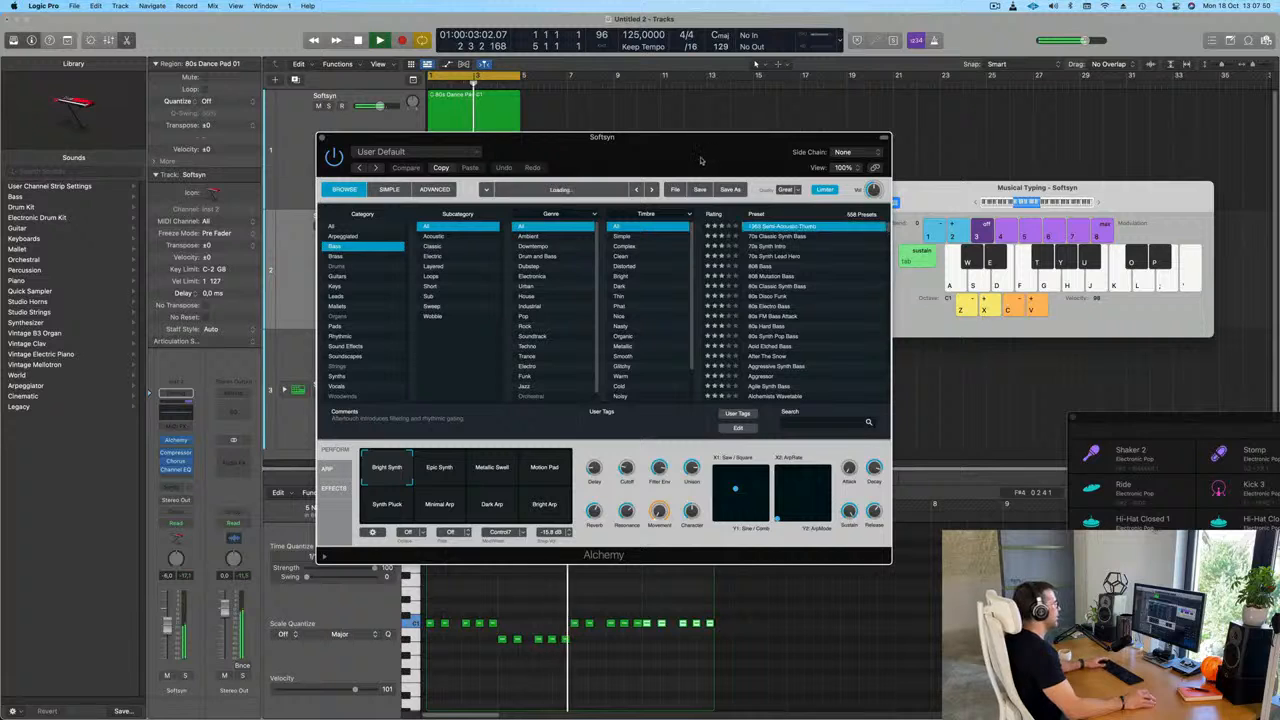
pyautogui.moveTo(560, 138); pyautogui.dragTo(739, 144)
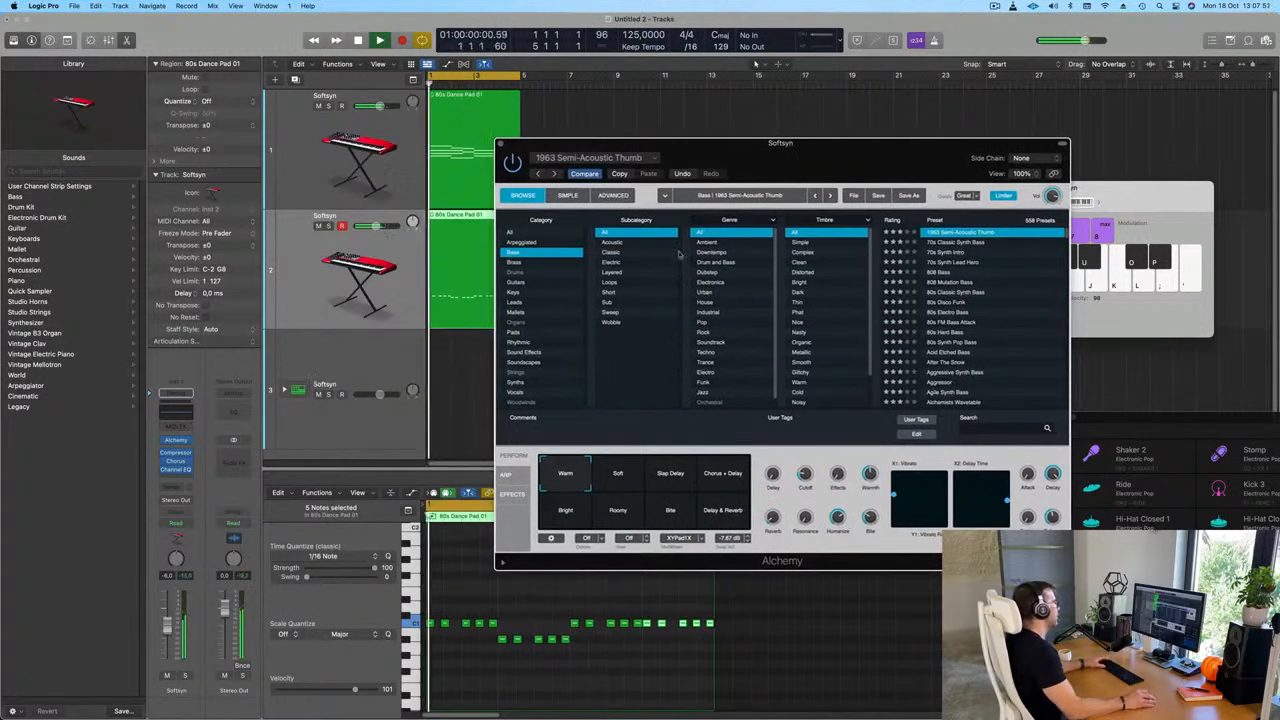
pyautogui.click(933, 281)
pyautogui.scroll(-2, 941, 337)
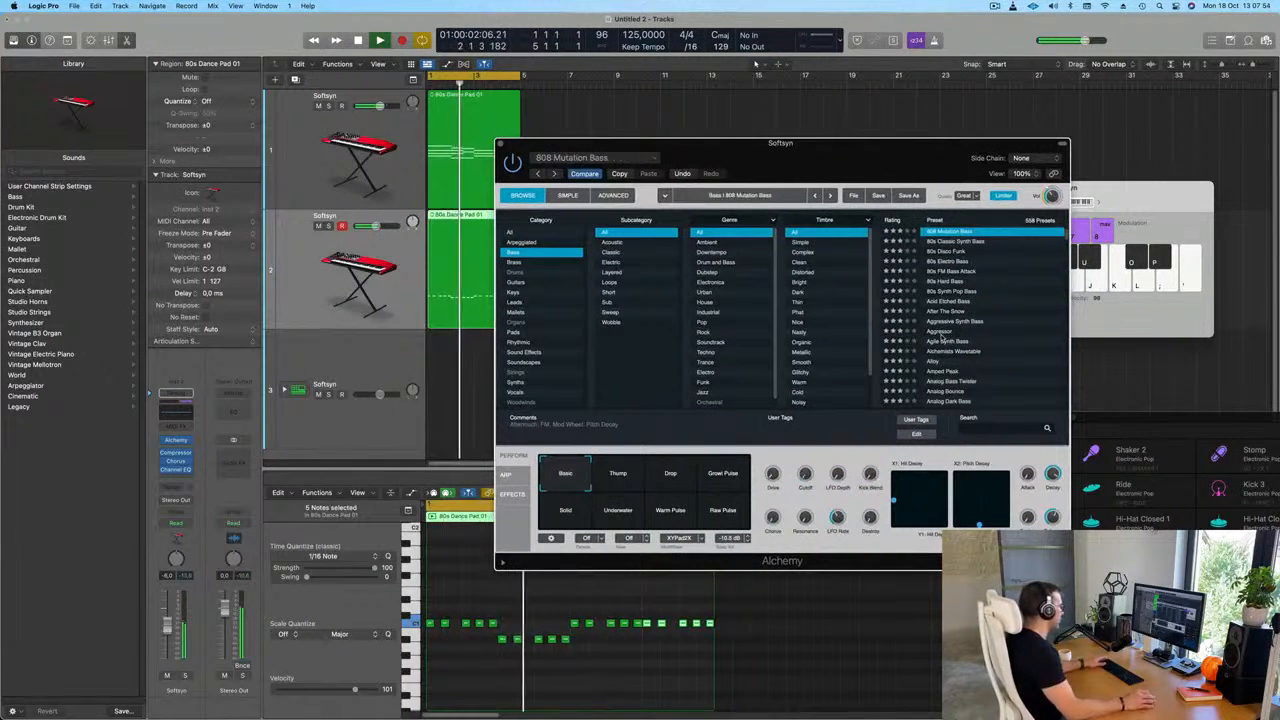
pyautogui.click(941, 333)
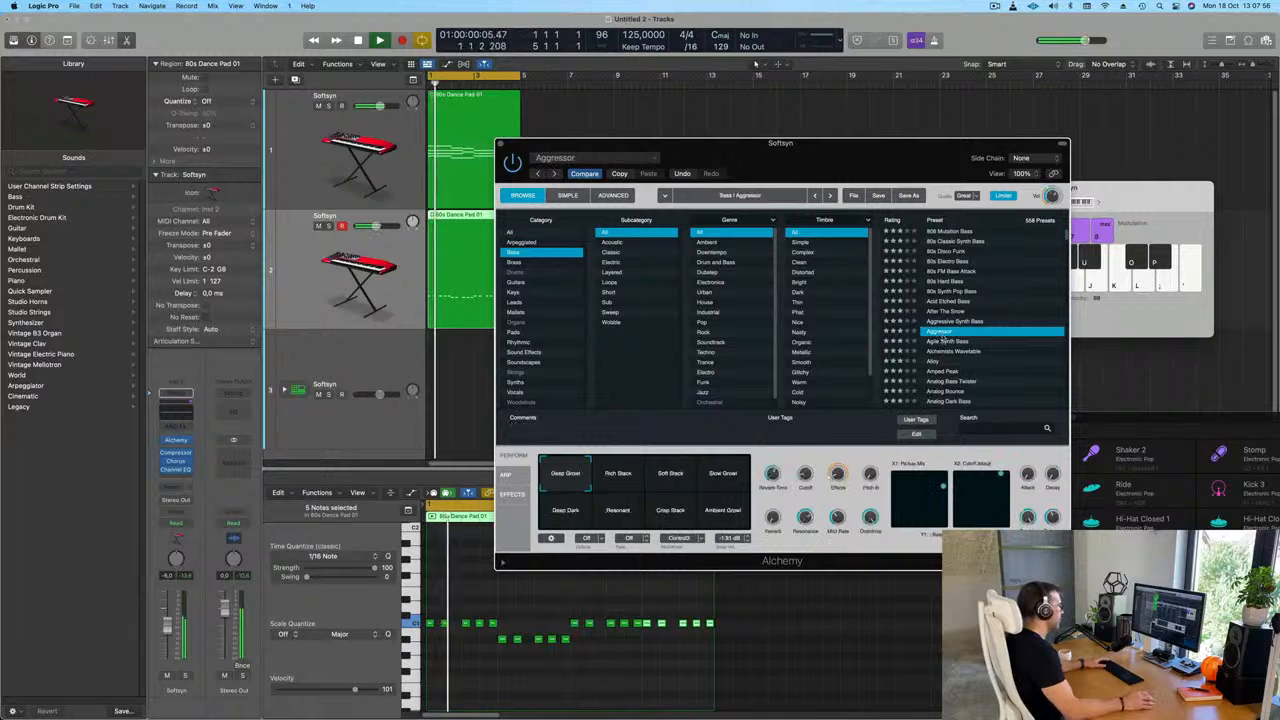
# Transpose all twenty bass notes up one octave.
pyautogui.click(565, 671)
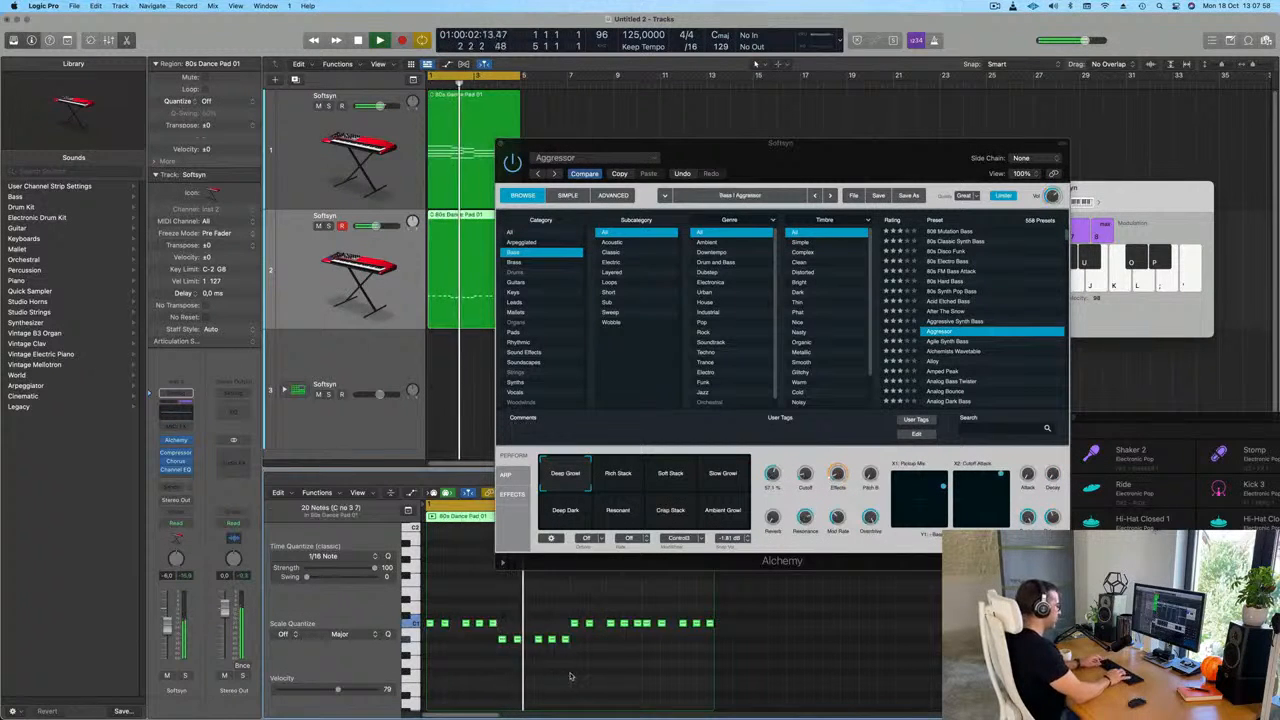
pyautogui.hotkey('alt', 'shift', 'Up')
# Audition Analog Bass Twister with its Wide Lead and Ring FX variations, and settle on the Analog Bounce preset.
pyautogui.scroll(-2, 995, 349)
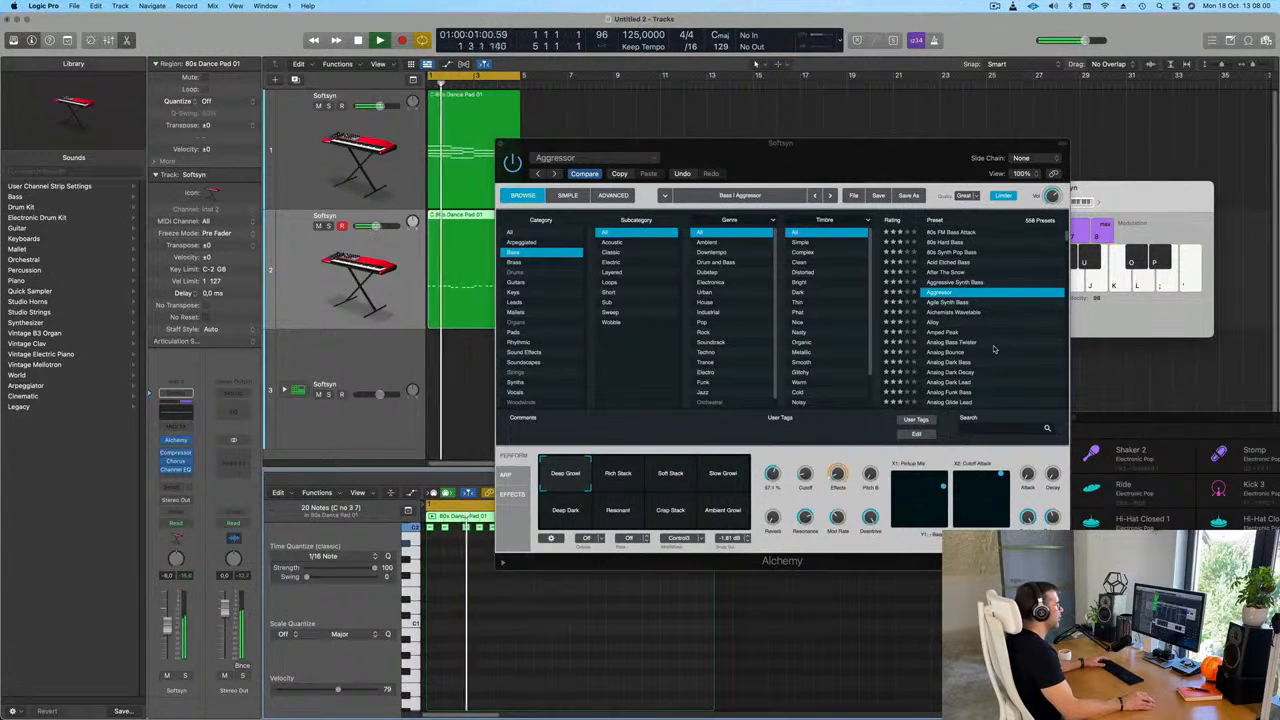
pyautogui.click(955, 342)
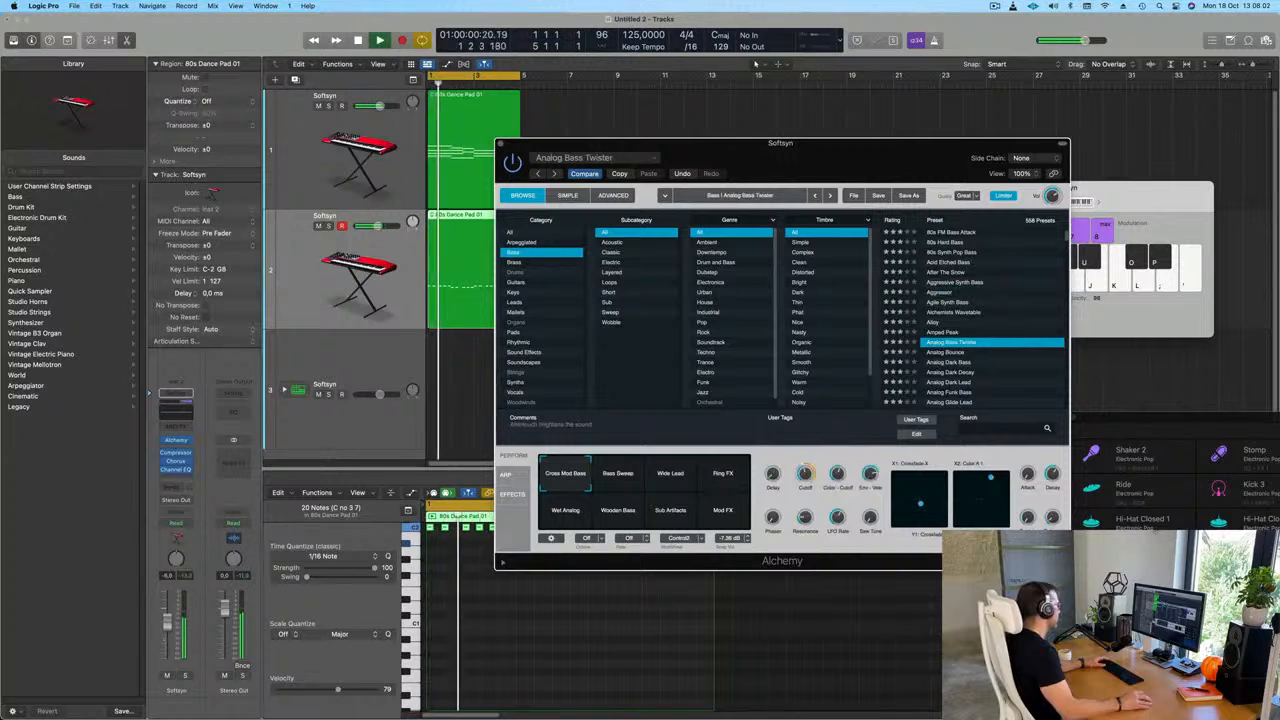
pyautogui.moveTo(815, 150)
pyautogui.mouseDown()
pyautogui.moveTo(654, 184)
pyautogui.moveTo(833, 164)
pyautogui.mouseUp()
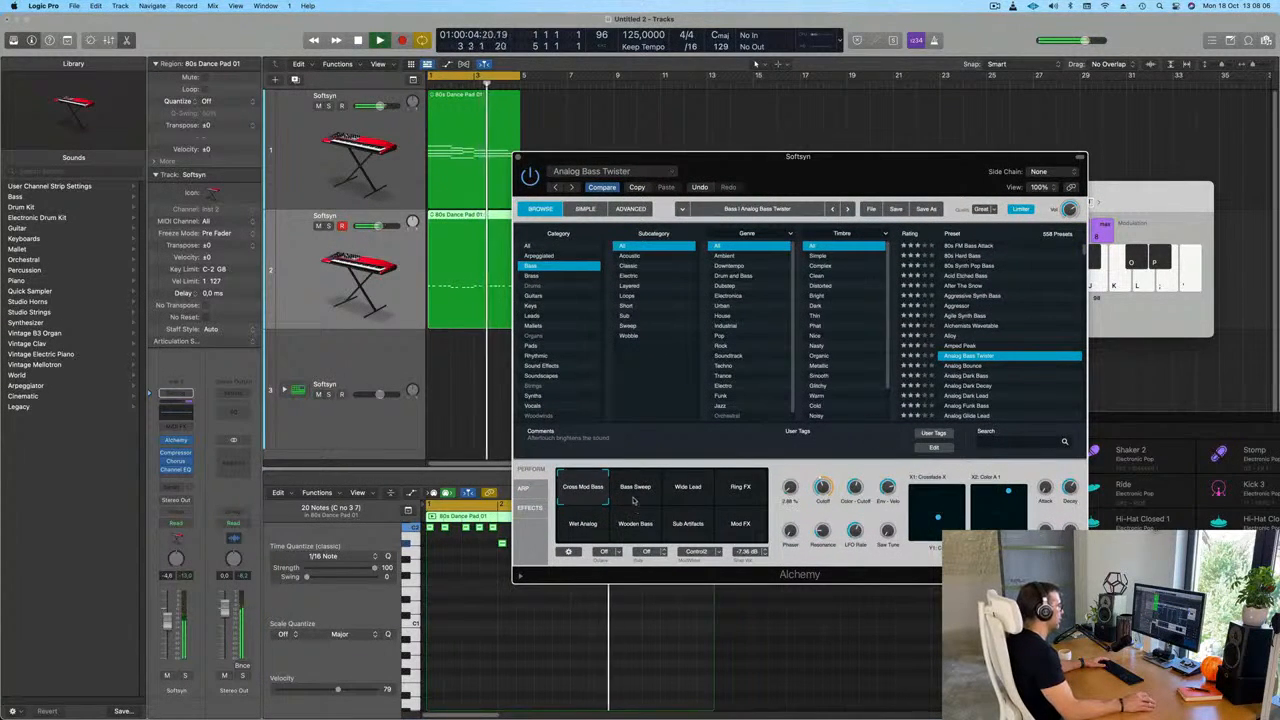
pyautogui.click(687, 489)
pyautogui.click(743, 490)
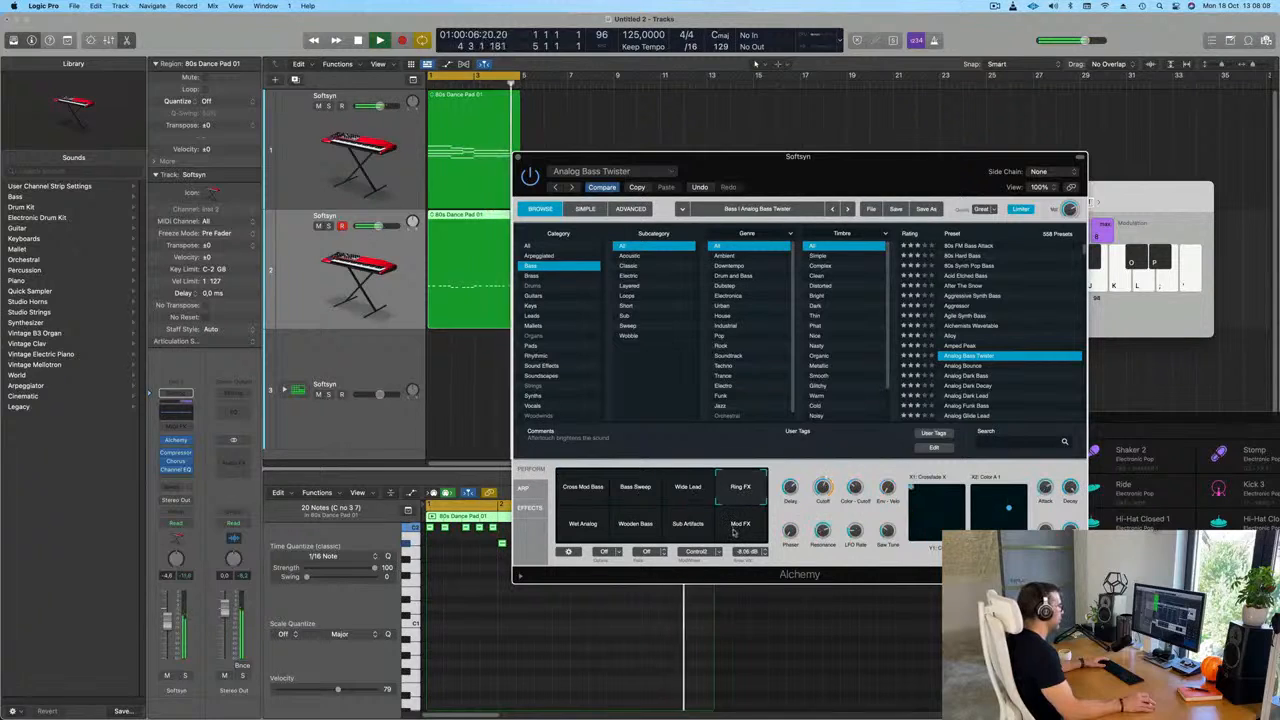
pyautogui.click(968, 366)
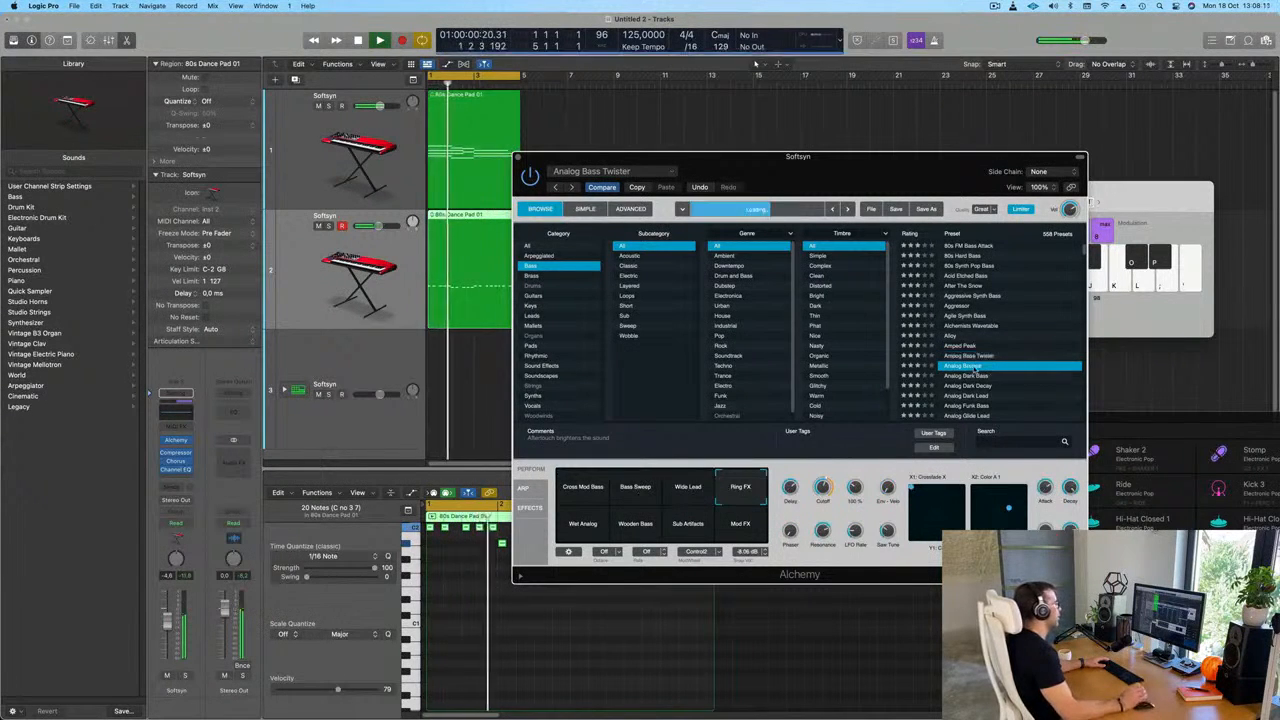
# Lower the volume of the 80s dance pad track slightly and replay the loop from the start.
pyautogui.click(315, 277)
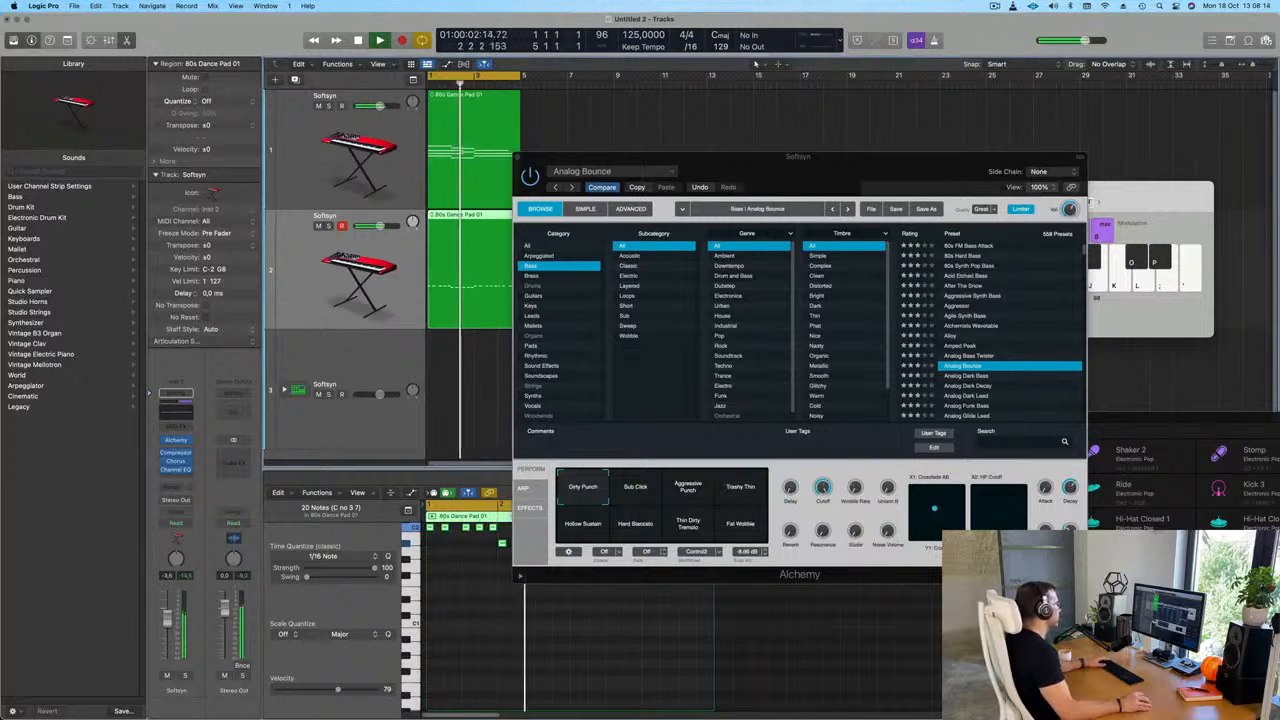
pyautogui.moveTo(748, 169); pyautogui.dragTo(819, 163)
pyautogui.click(388, 157)
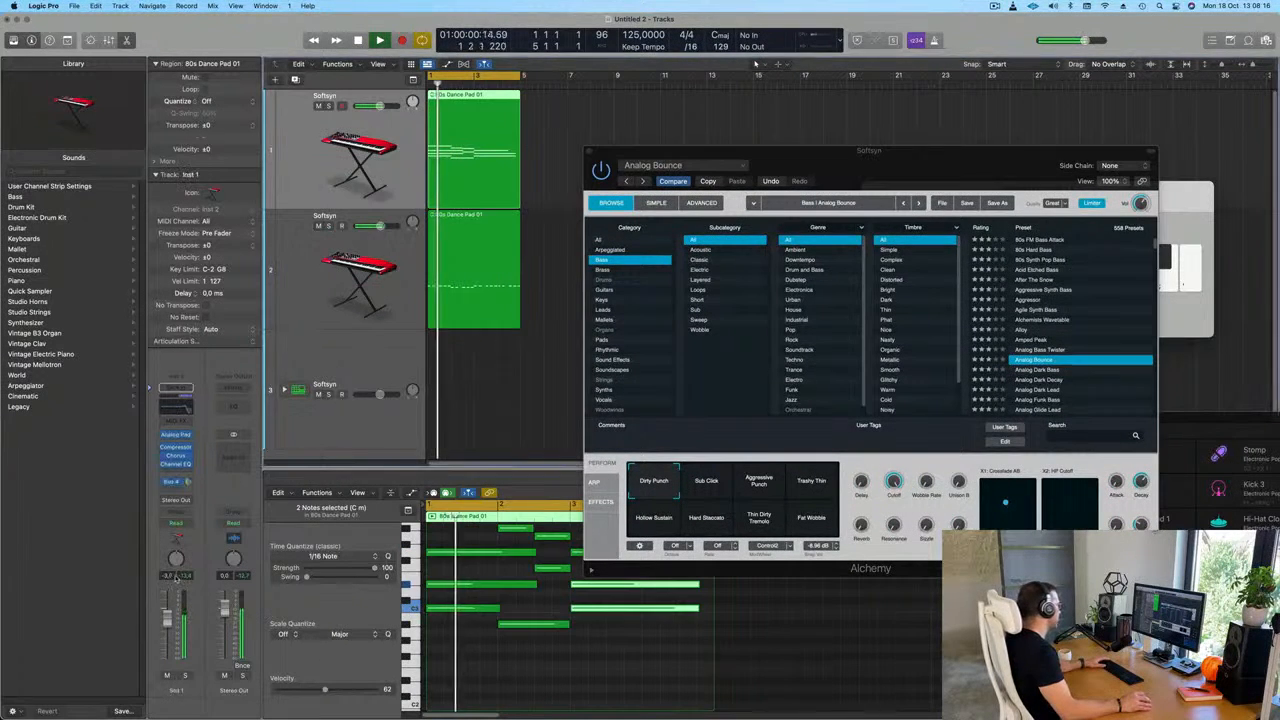
pyautogui.moveTo(167, 619); pyautogui.dragTo(166, 631)
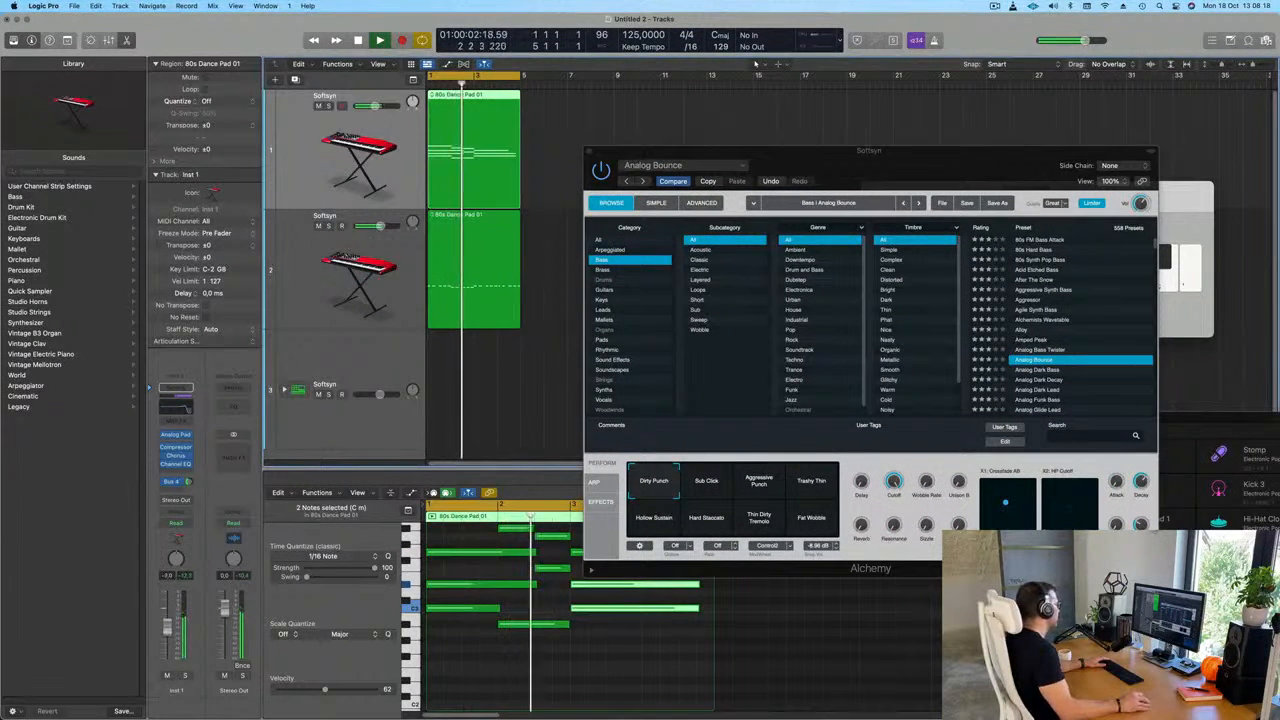
pyautogui.press('Return')
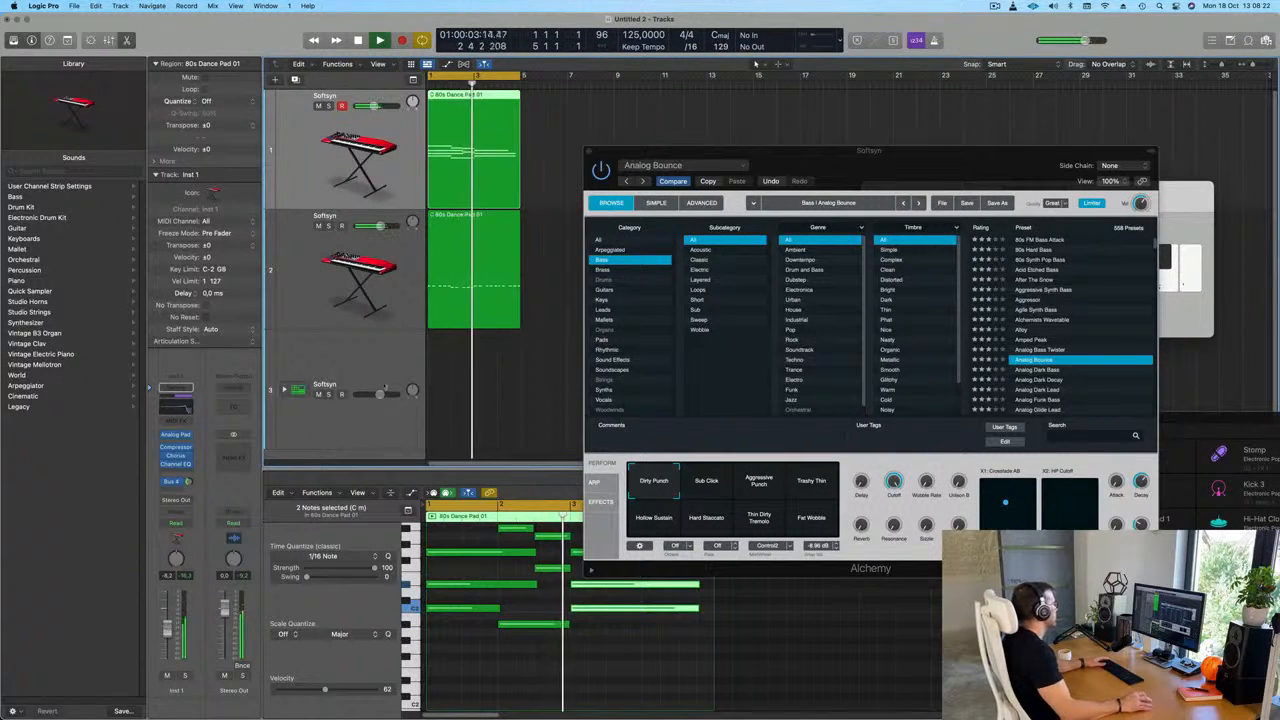
pyautogui.press('Return')
# Record a kick and rim pattern on the Electronic Pop drum track over bars 1 and 2.
pyautogui.click(298, 359)
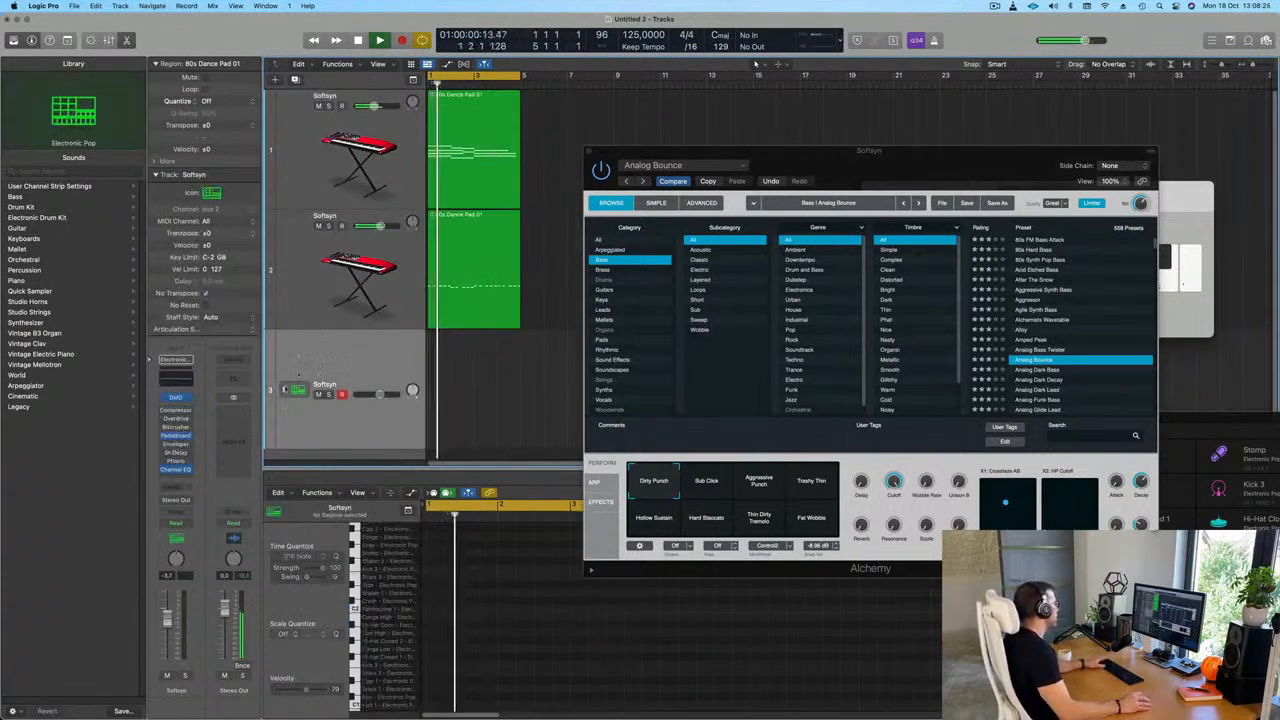
pyautogui.click(370, 356)
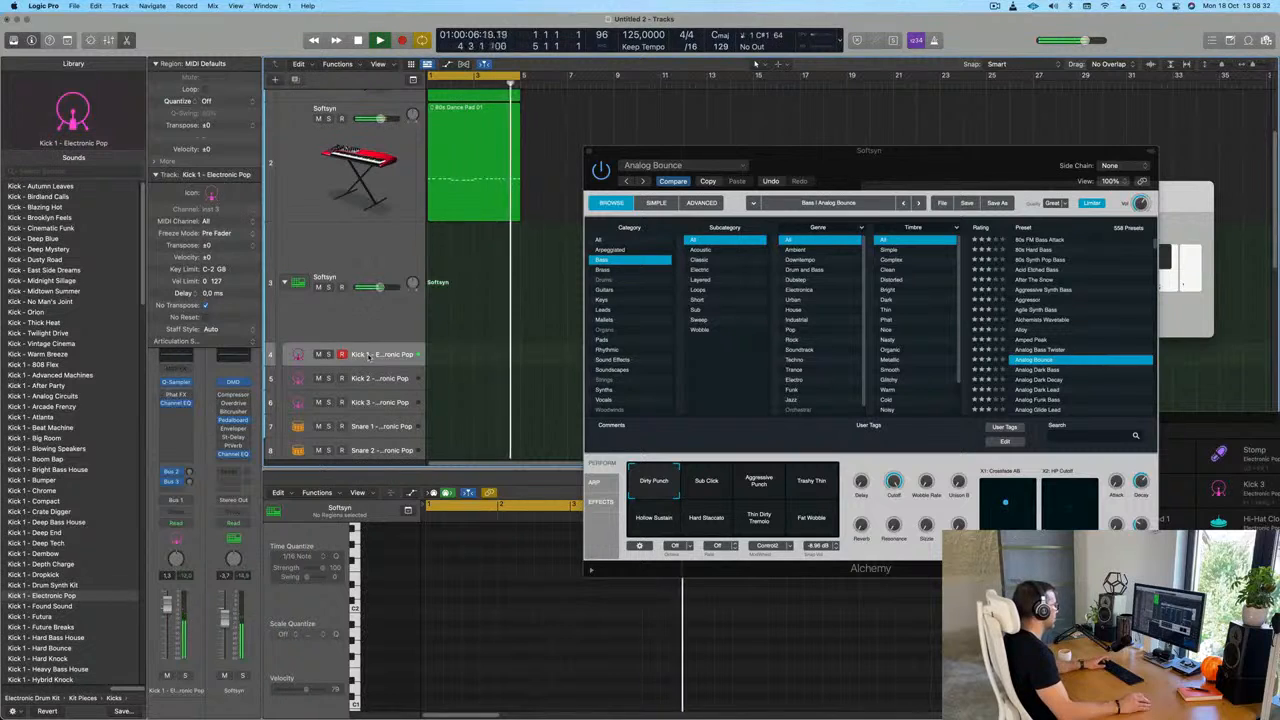
pyautogui.click(372, 318)
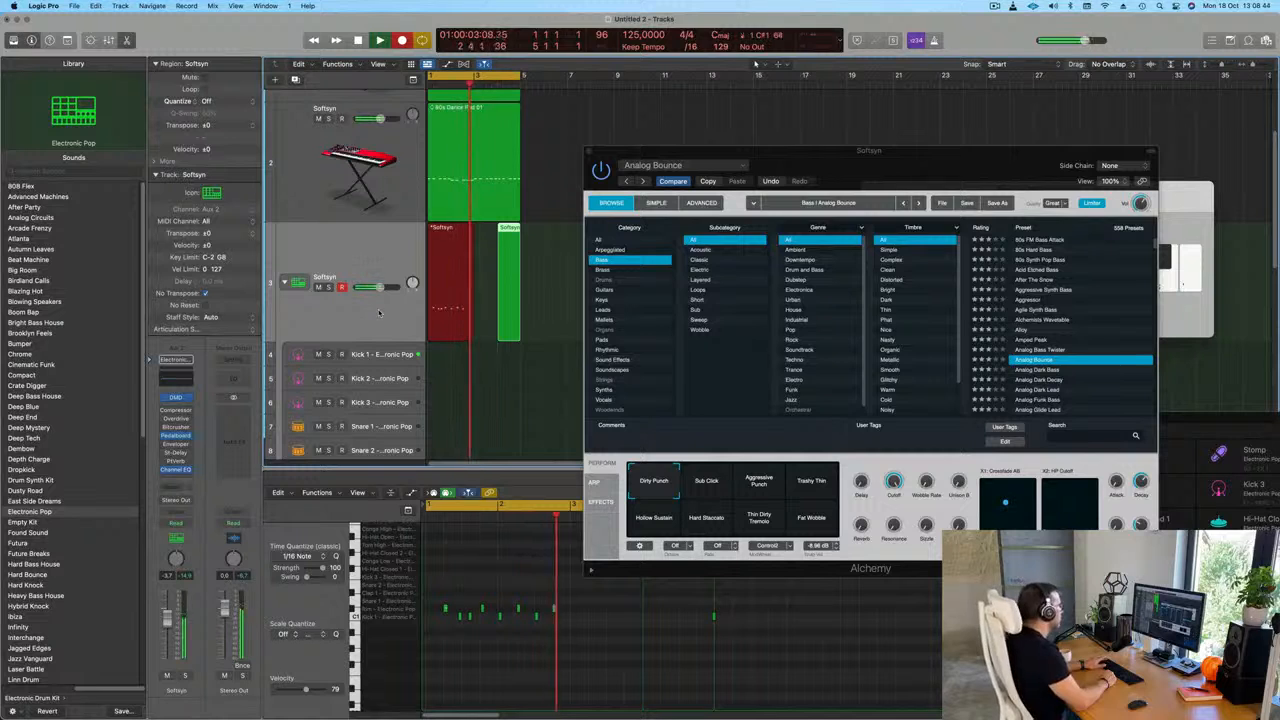
pyautogui.press('space')
pyautogui.press('space')
pyautogui.press('space')
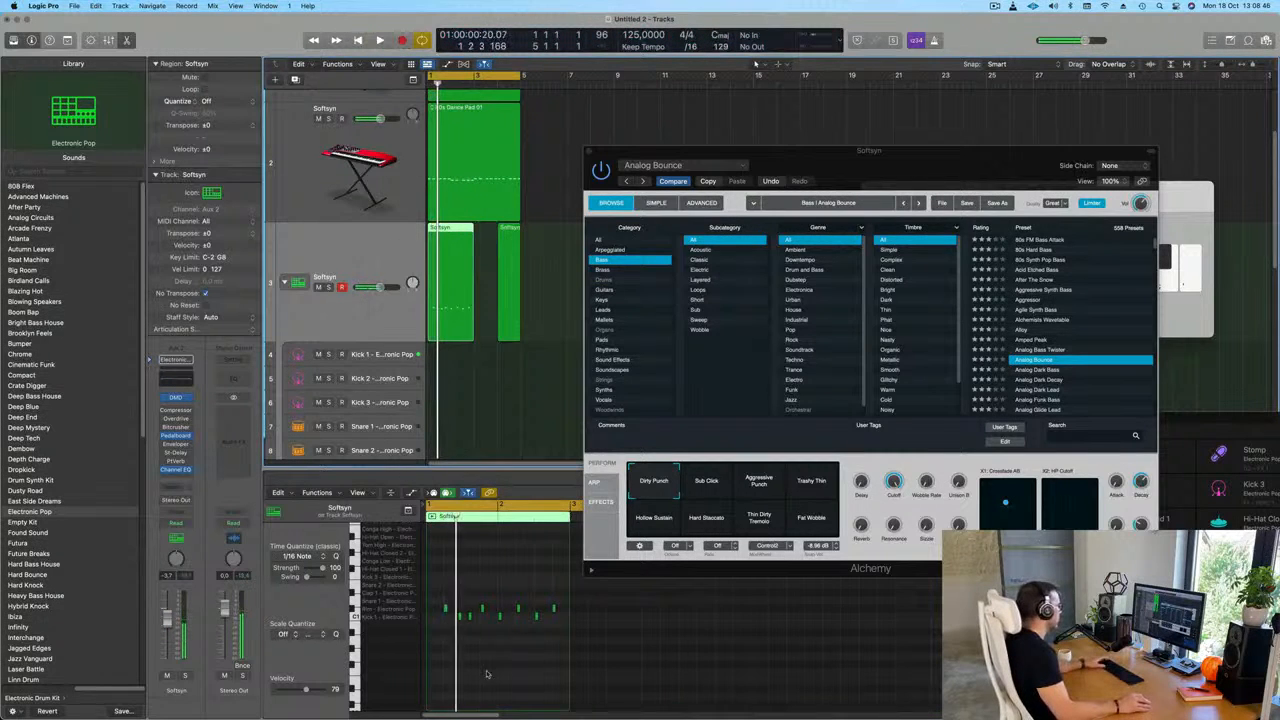
# Add a copy of the first kick note at the start of bar 1 and play the pattern.
pyautogui.scroll(5, 460, 650)
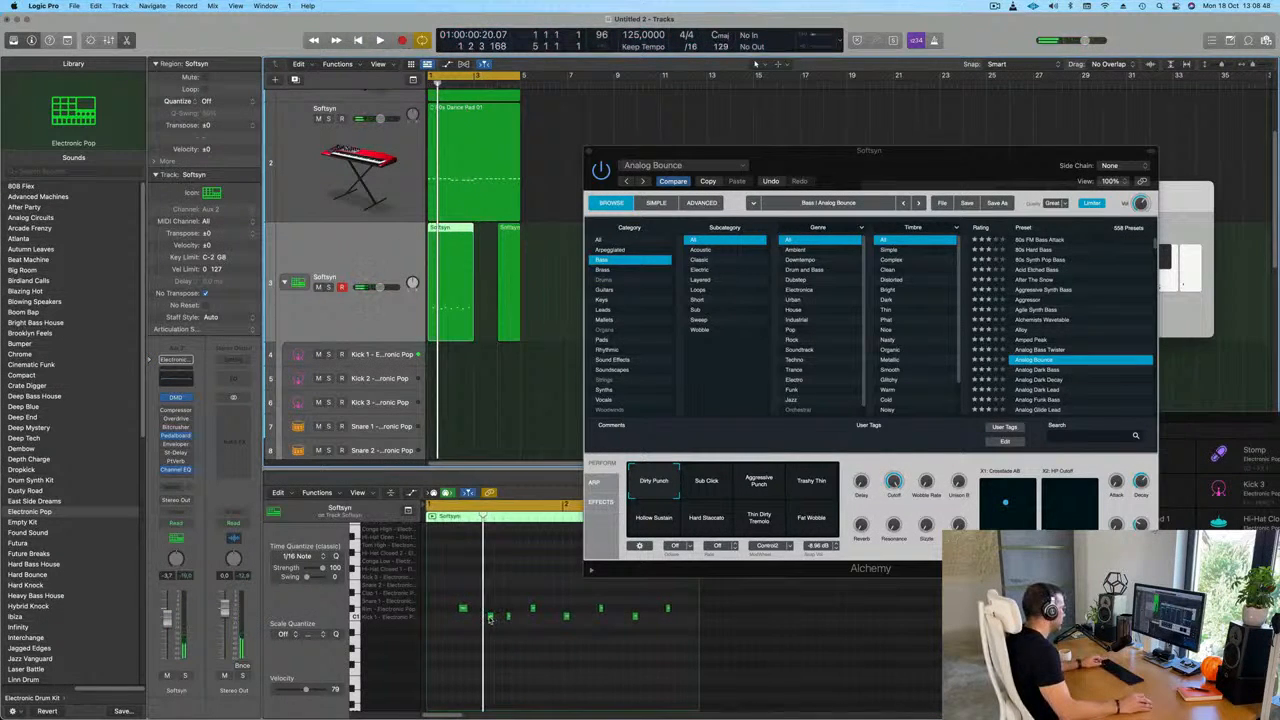
pyautogui.moveTo(490, 618); pyautogui.dragTo(434, 627)
pyautogui.press('space')
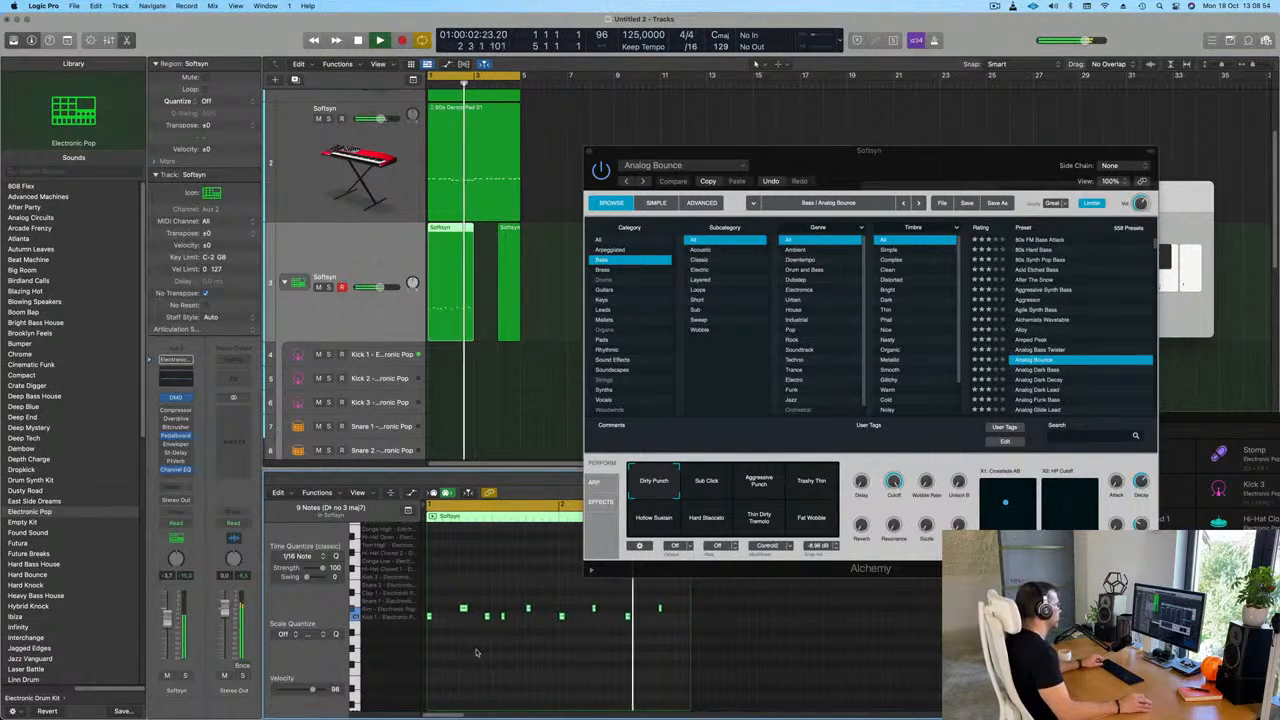
pyautogui.press('space')
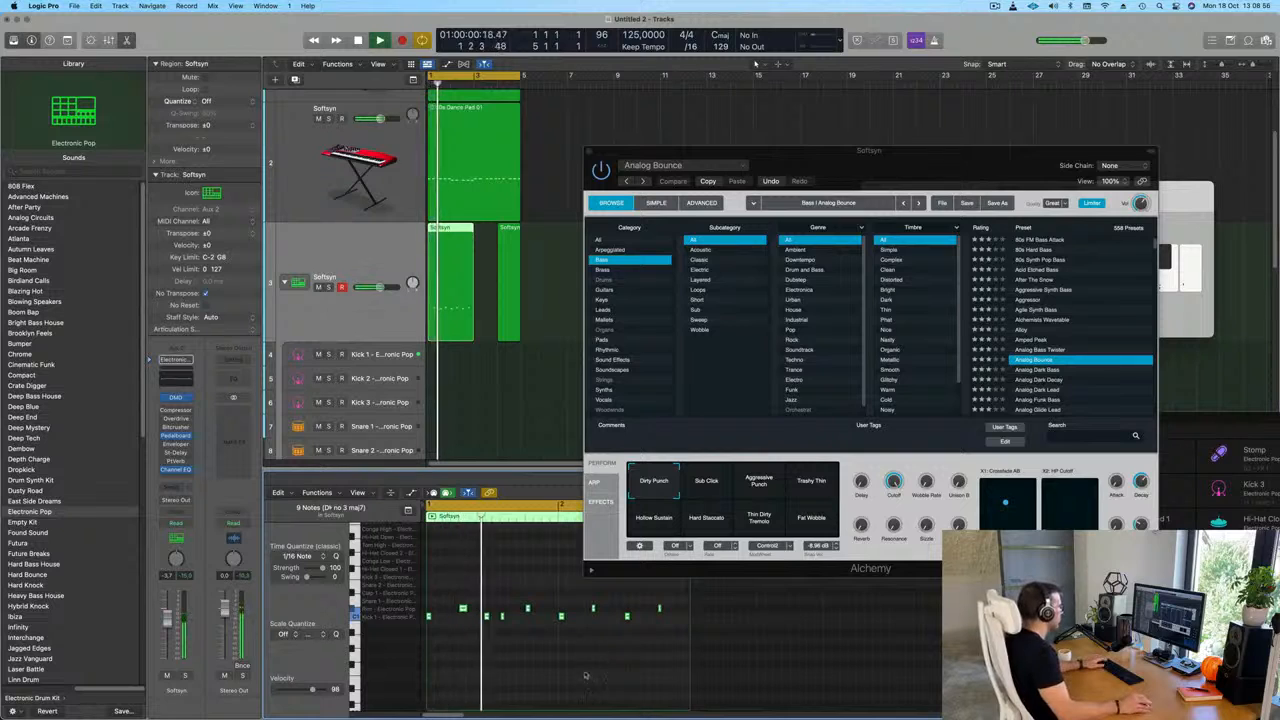
pyautogui.press('space')
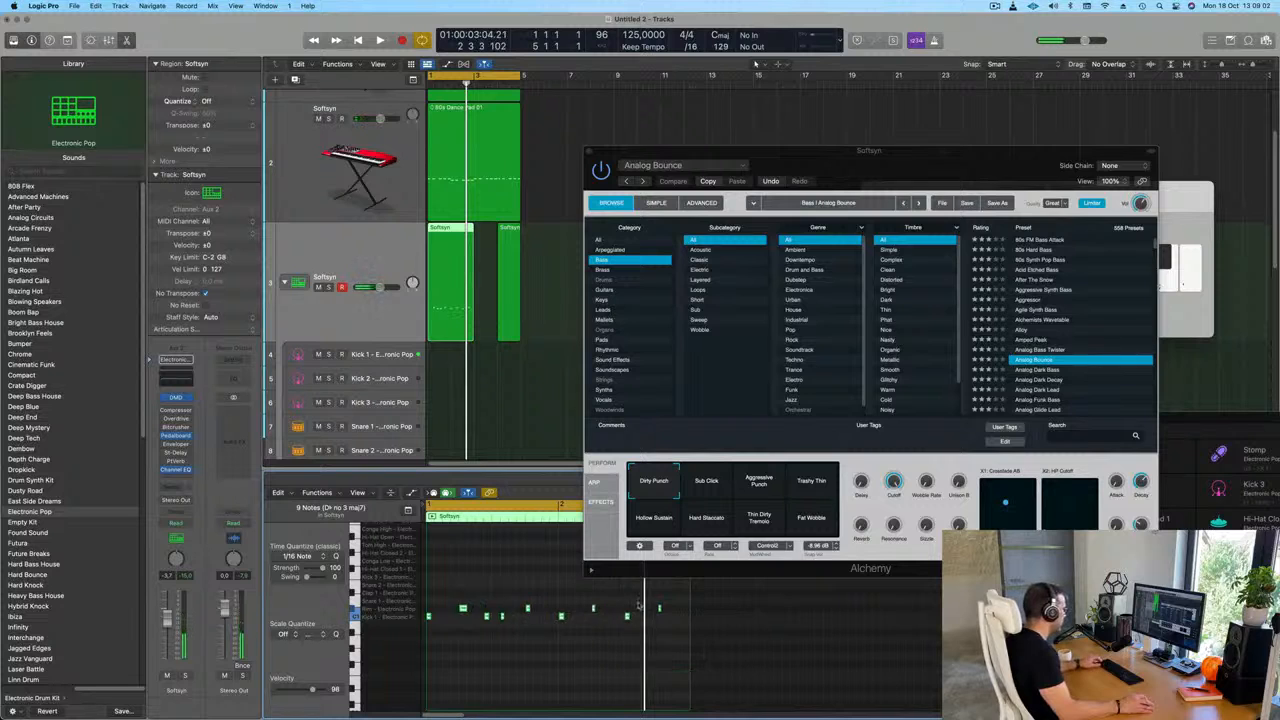
# Try to shift the last kick note slightly later in bar 2 while listening to the loop.
pyautogui.moveTo(630, 617); pyautogui.dragTo(646, 620)
pyautogui.press('space')
pyautogui.press('super+Left')
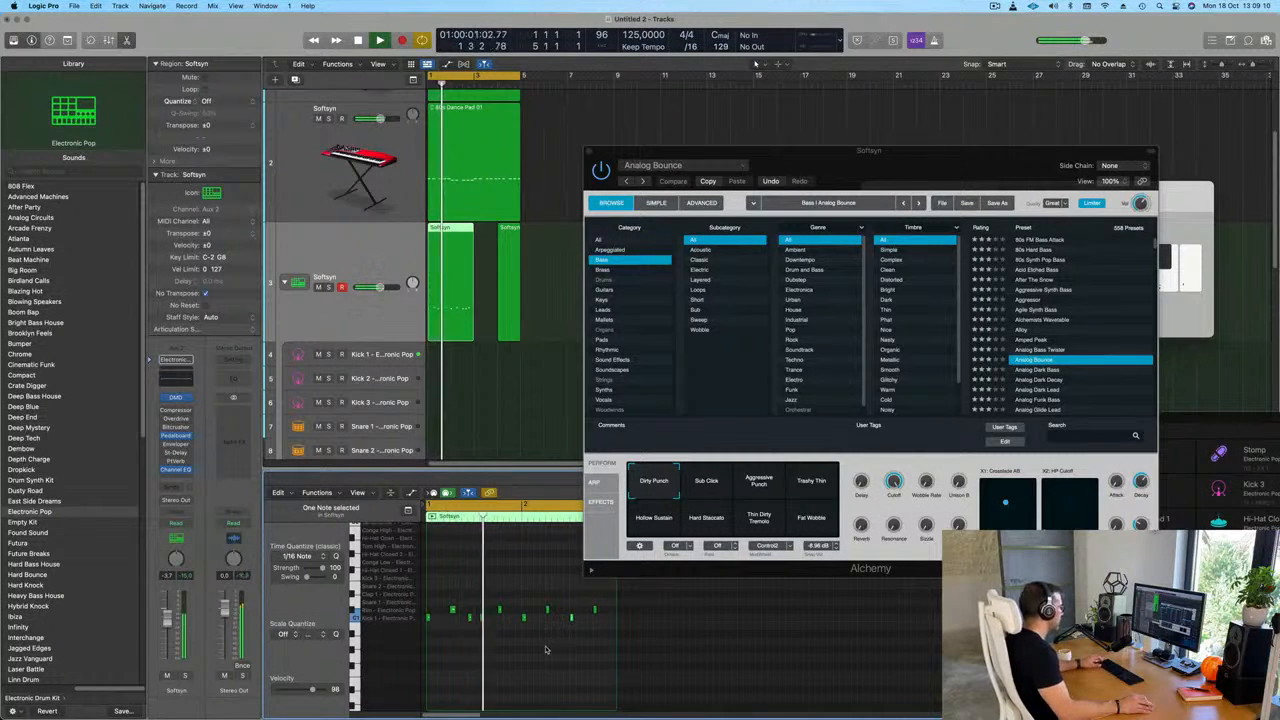
# Stop playback and delete the stray drum region in bar 4.
pyautogui.press('space')
pyautogui.moveTo(736, 165); pyautogui.dragTo(846, 176)
pyautogui.click(505, 328)
pyautogui.press('Delete')
# Copy the two-bar drum region to the Kick 1 track and delete the rim notes from the copy.
pyautogui.moveTo(458, 287); pyautogui.dragTo(456, 360)
pyautogui.moveTo(445, 589); pyautogui.dragTo(497, 600)
pyautogui.moveTo(613, 611); pyautogui.dragTo(611, 609)
pyautogui.press('Delete')
# Copy the original drum region to the Snare 1 track and remove the kick notes, keeping only the four rim hits.
pyautogui.click(451, 305)
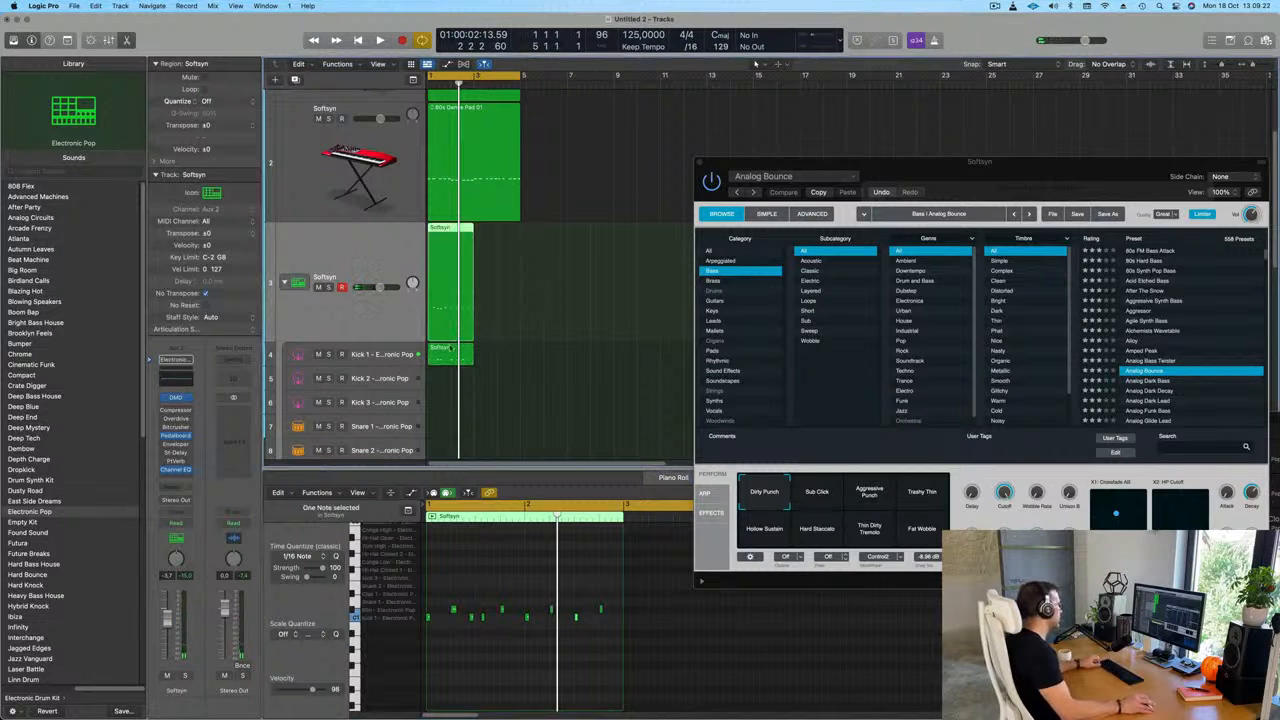
pyautogui.click(450, 357)
pyautogui.click(449, 285)
pyautogui.moveTo(449, 281); pyautogui.dragTo(452, 436)
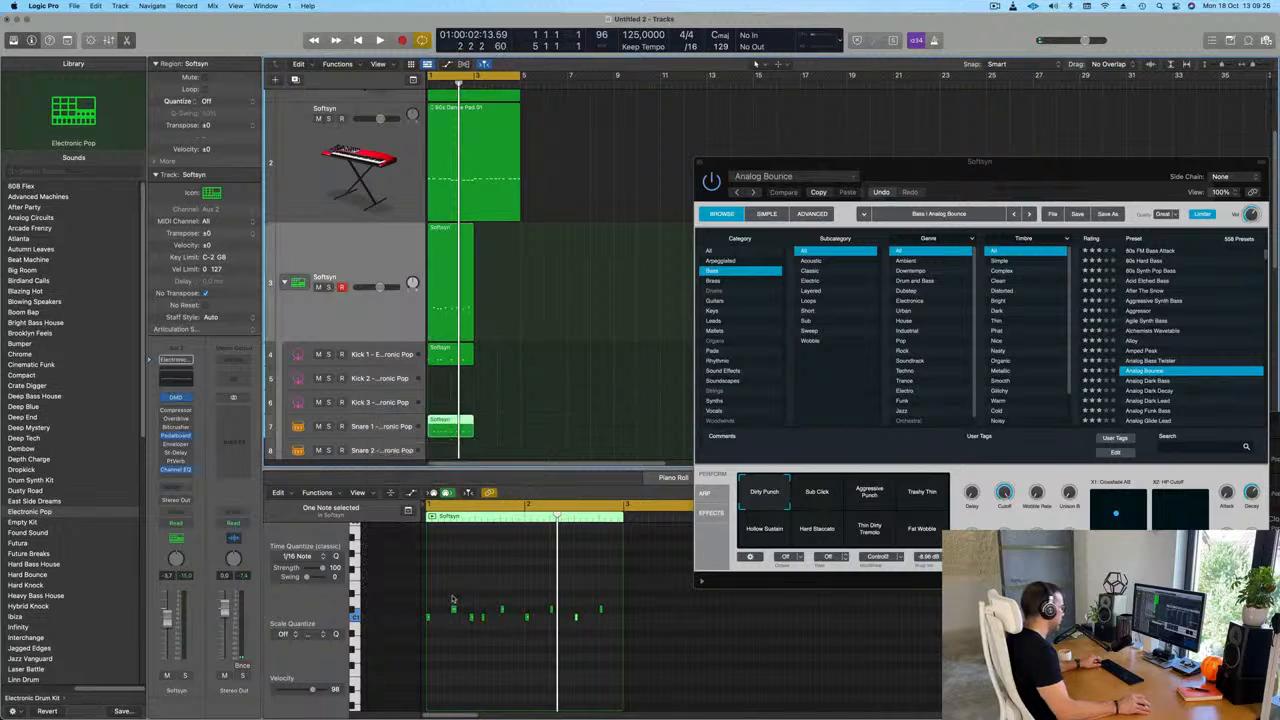
pyautogui.moveTo(608, 636); pyautogui.dragTo(614, 603)
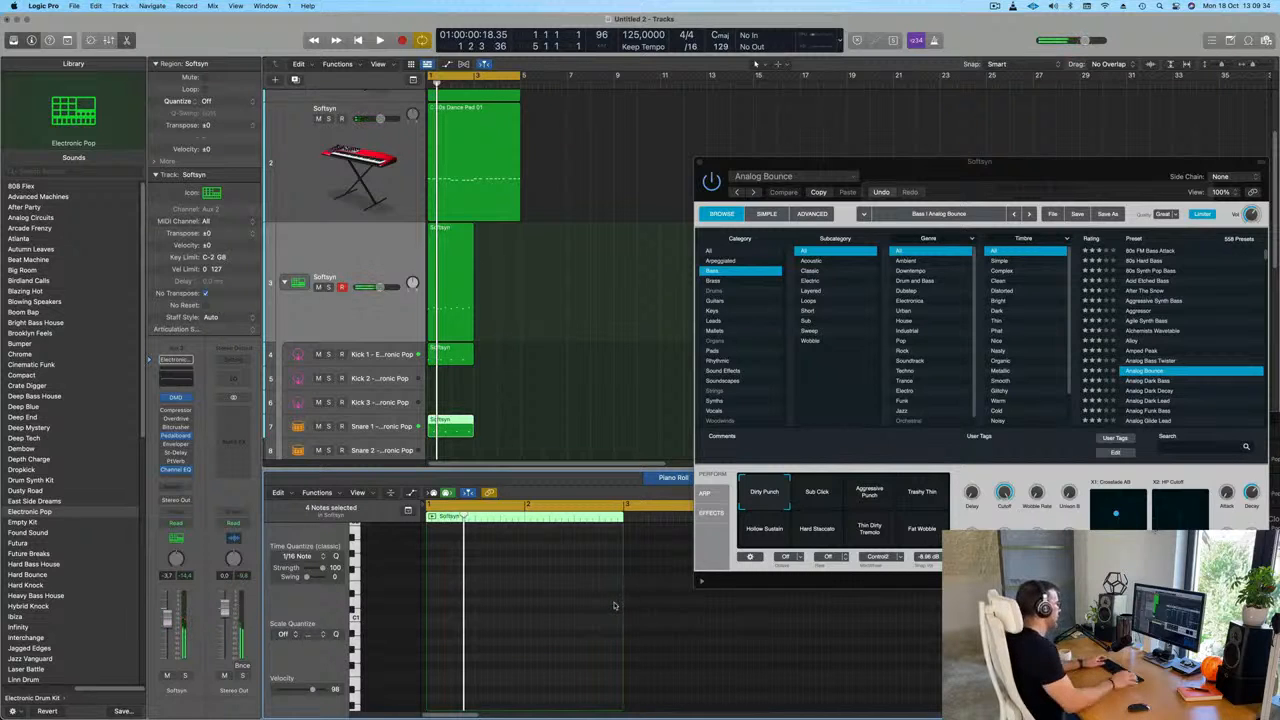
# Delete the original region from the main drum kit track and play the loop.
pyautogui.moveTo(537, 274); pyautogui.dragTo(459, 301)
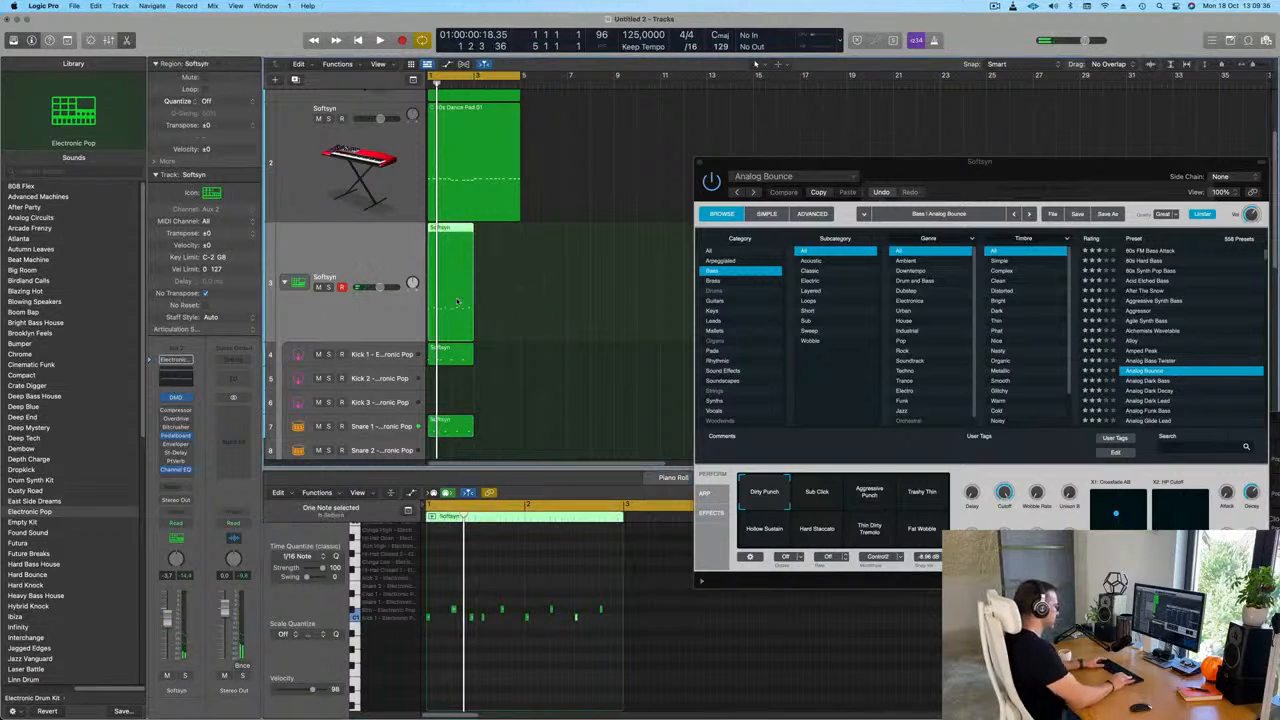
pyautogui.press('BackSpace')
pyautogui.press('space')
# Repeat the Kick 1 and Snare 1 regions once to fill bars 3 and 4.
pyautogui.scroll(-2, 494, 342)
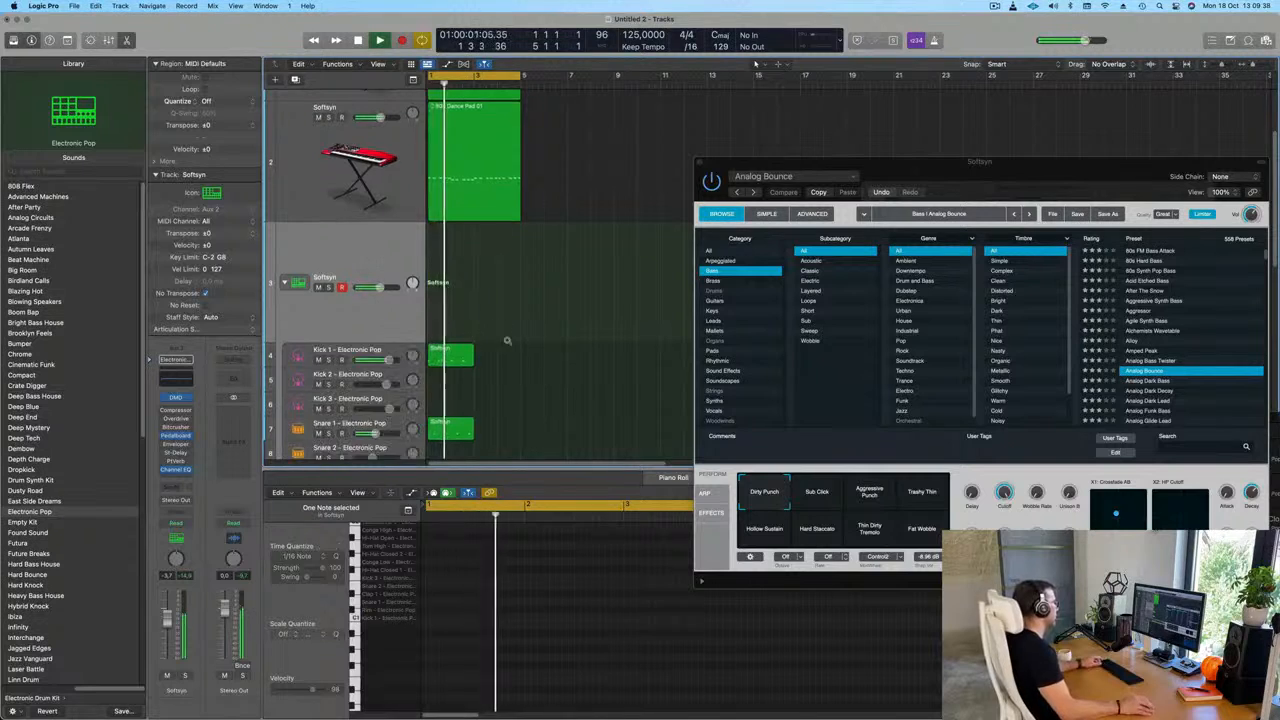
pyautogui.scroll(-1, 519, 338)
pyautogui.moveTo(514, 318); pyautogui.dragTo(450, 417)
pyautogui.press('super+r')
pyautogui.hscroll(-2, 541, 335)
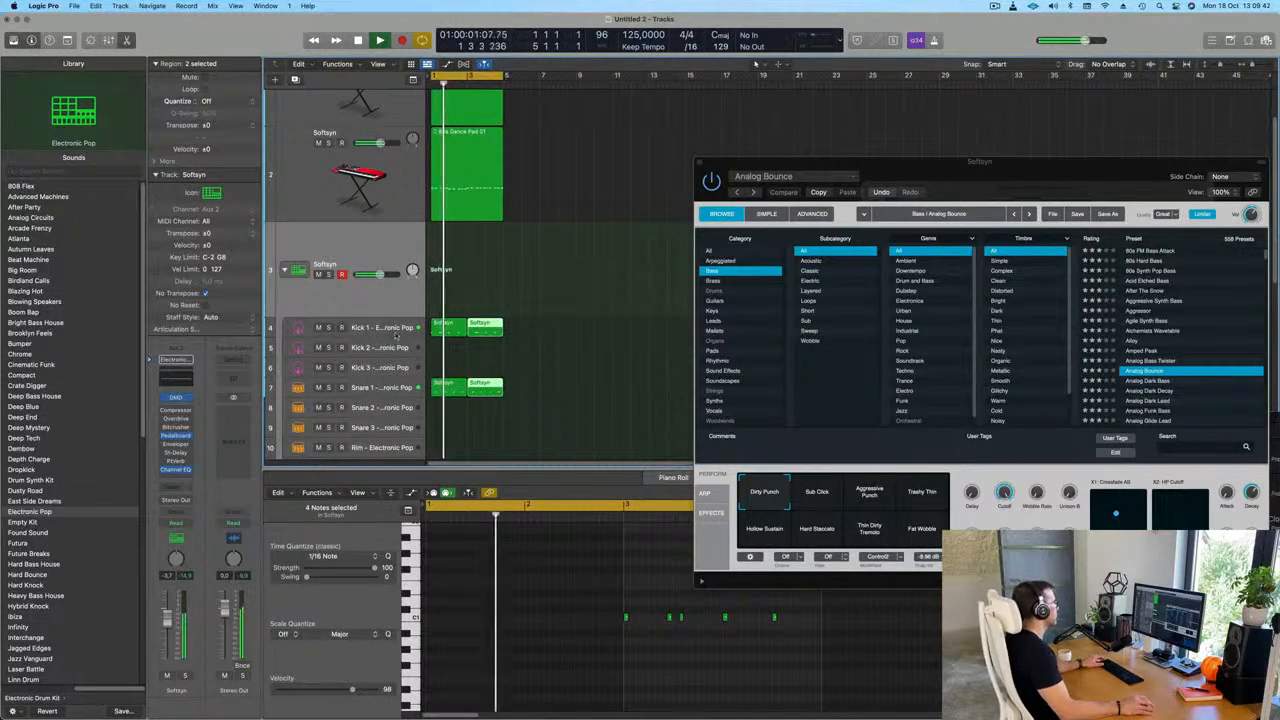
# Transpose all ten notes in the two Kick 1 regions down and play the loop.
pyautogui.press('Down')
pyautogui.press('space')
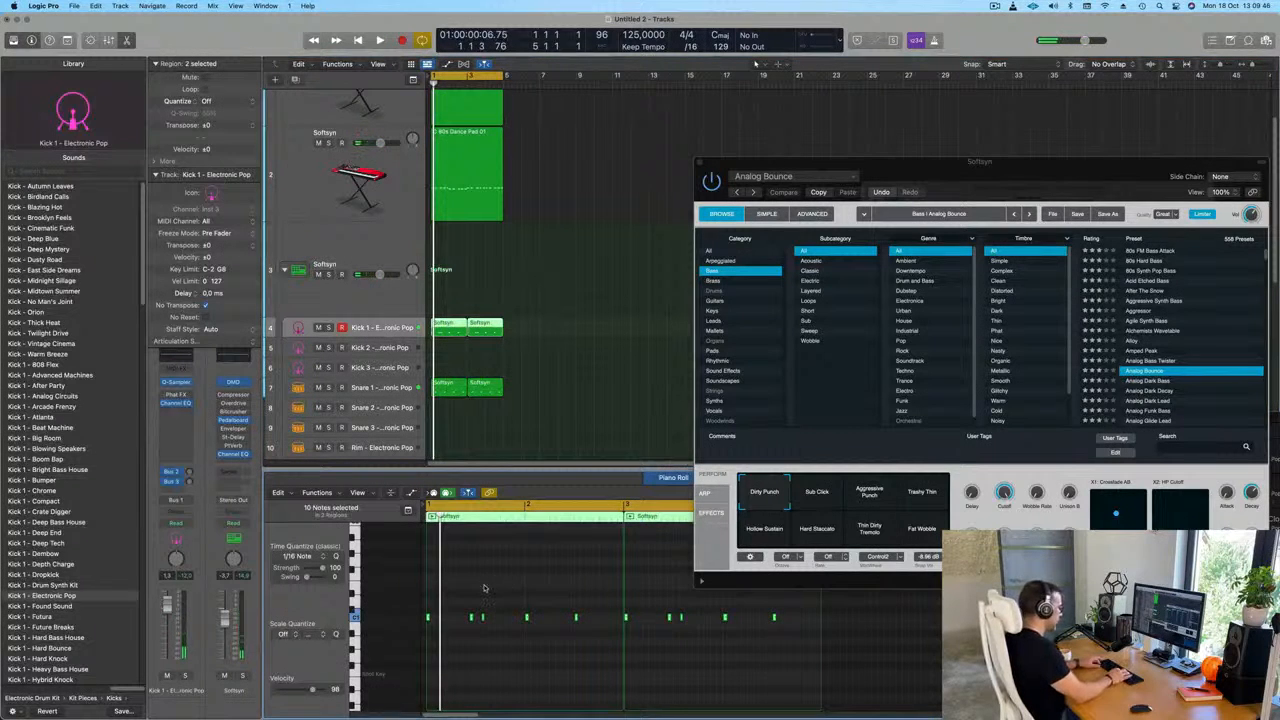
pyautogui.press('space')
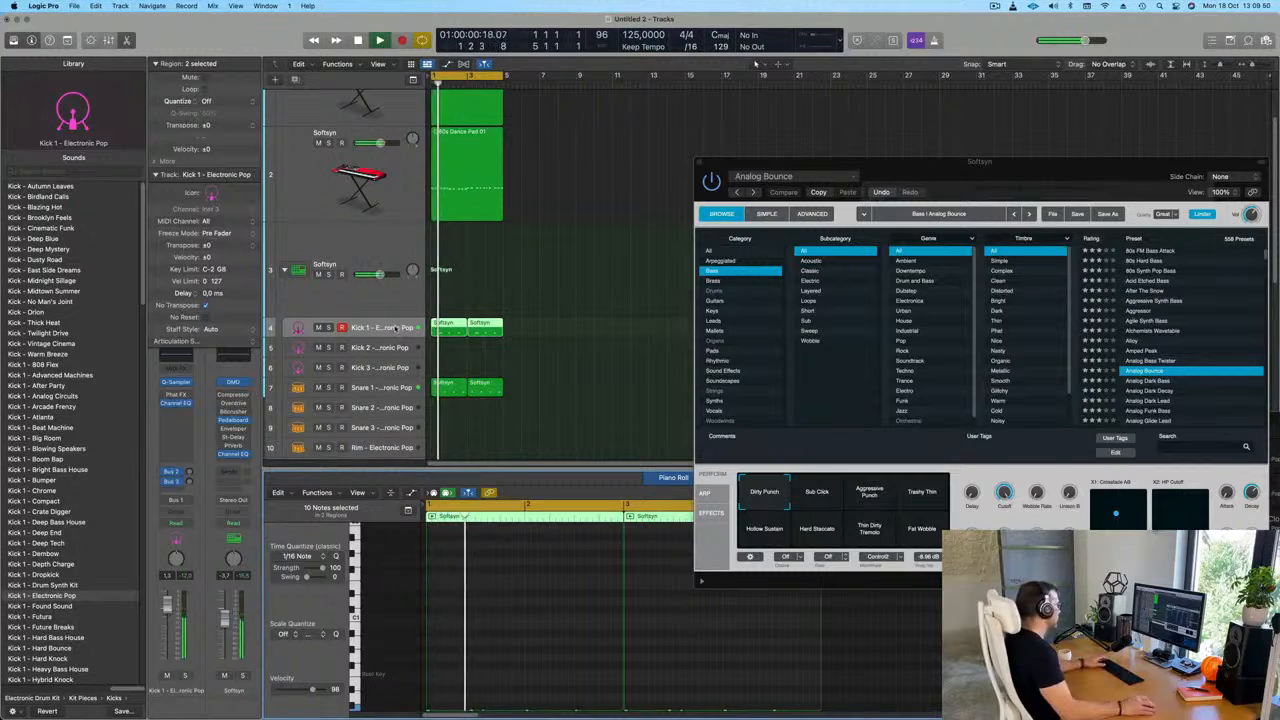
# Lower the volume of the bass track and the 80s dance pad track while the loop plays.
pyautogui.click(401, 389)
pyautogui.press('space')
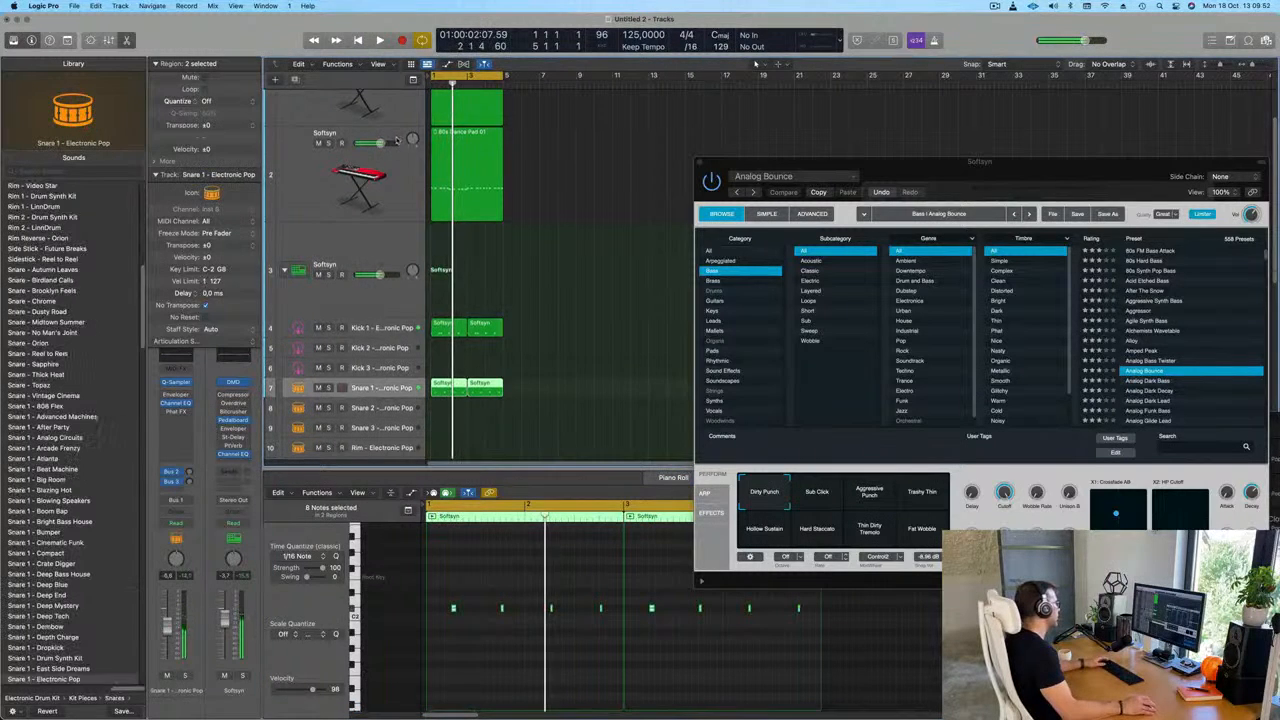
pyautogui.click(390, 131)
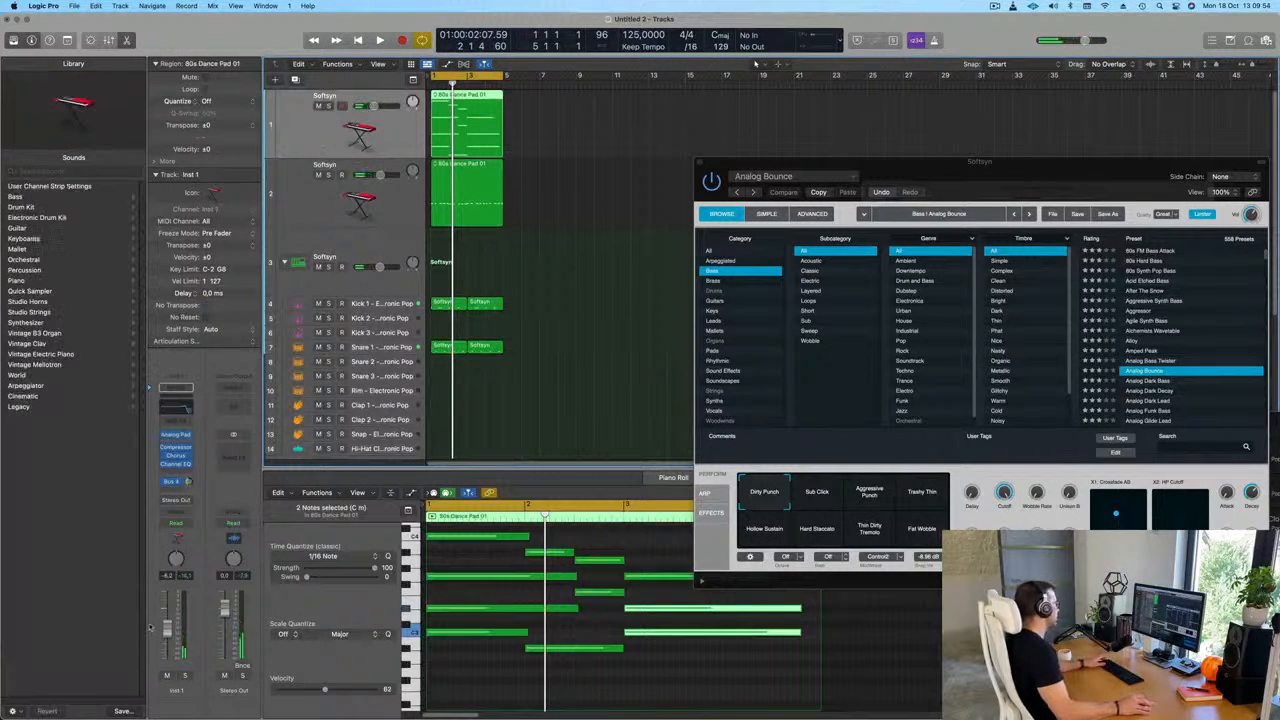
pyautogui.click(390, 193)
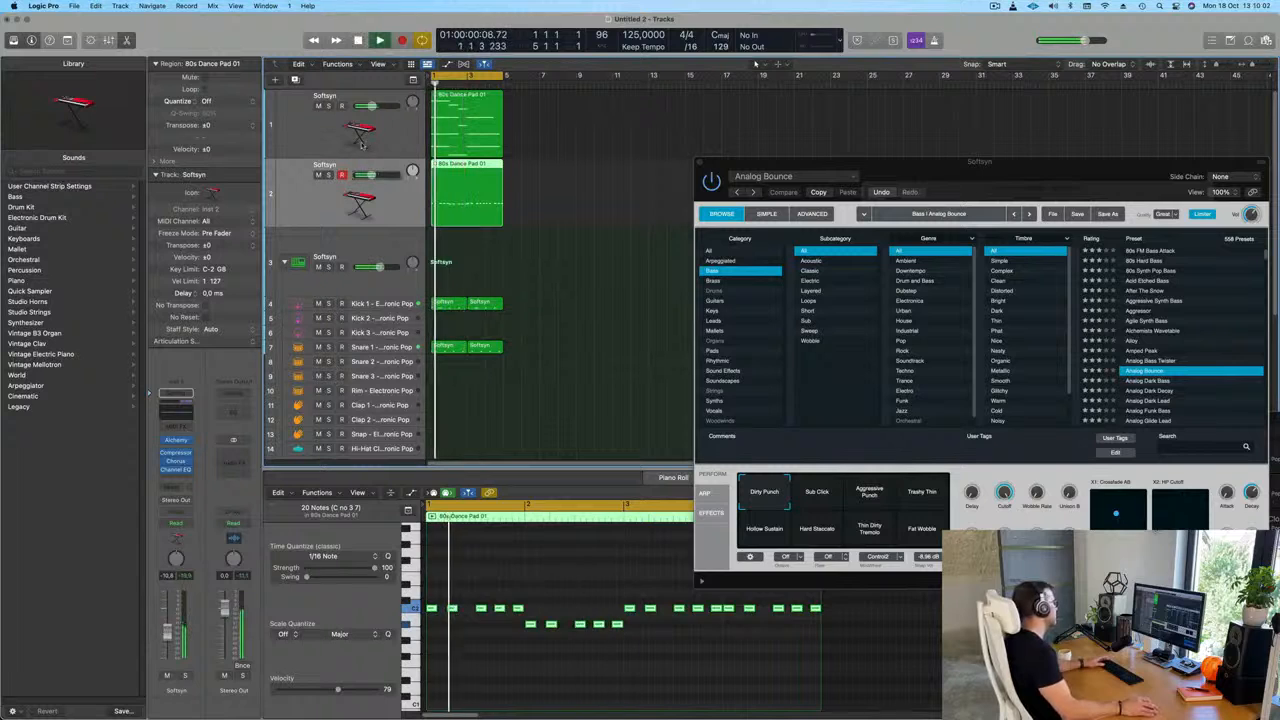
pyautogui.click(365, 143)
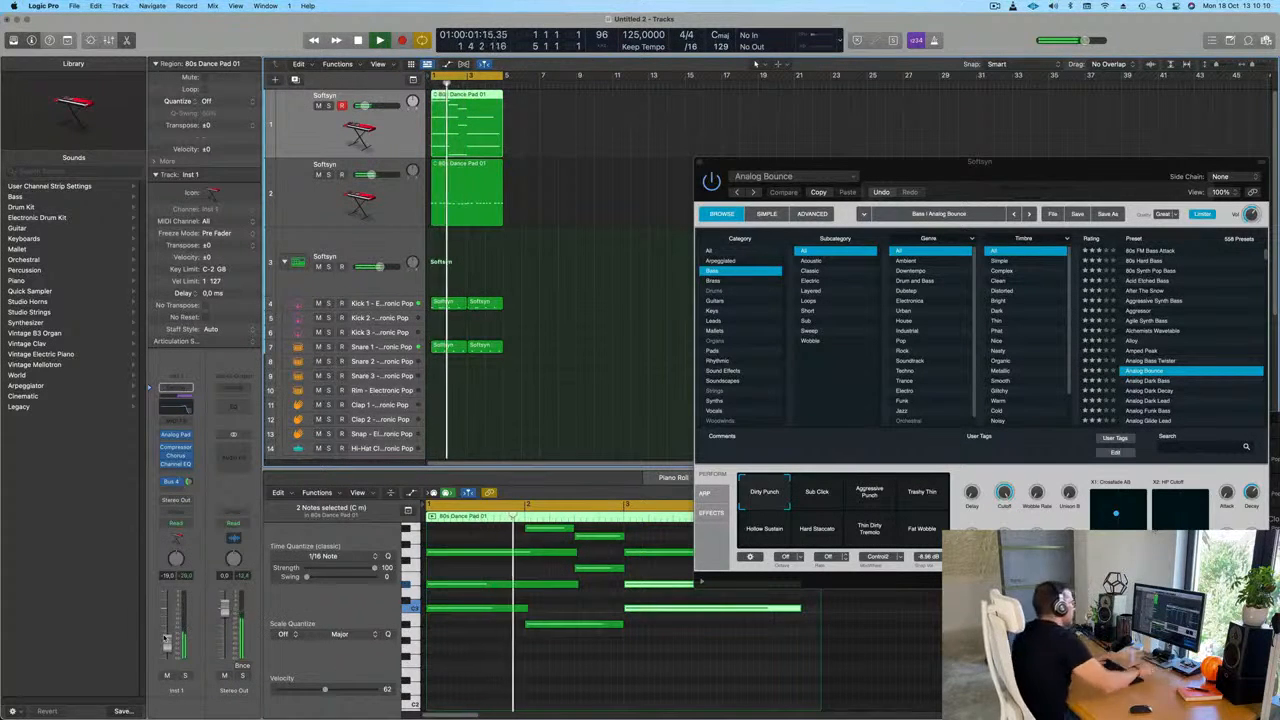
# Rebalance the Kick 1 and Snare 1 track levels against the synths while playing the loop.
pyautogui.click(390, 302)
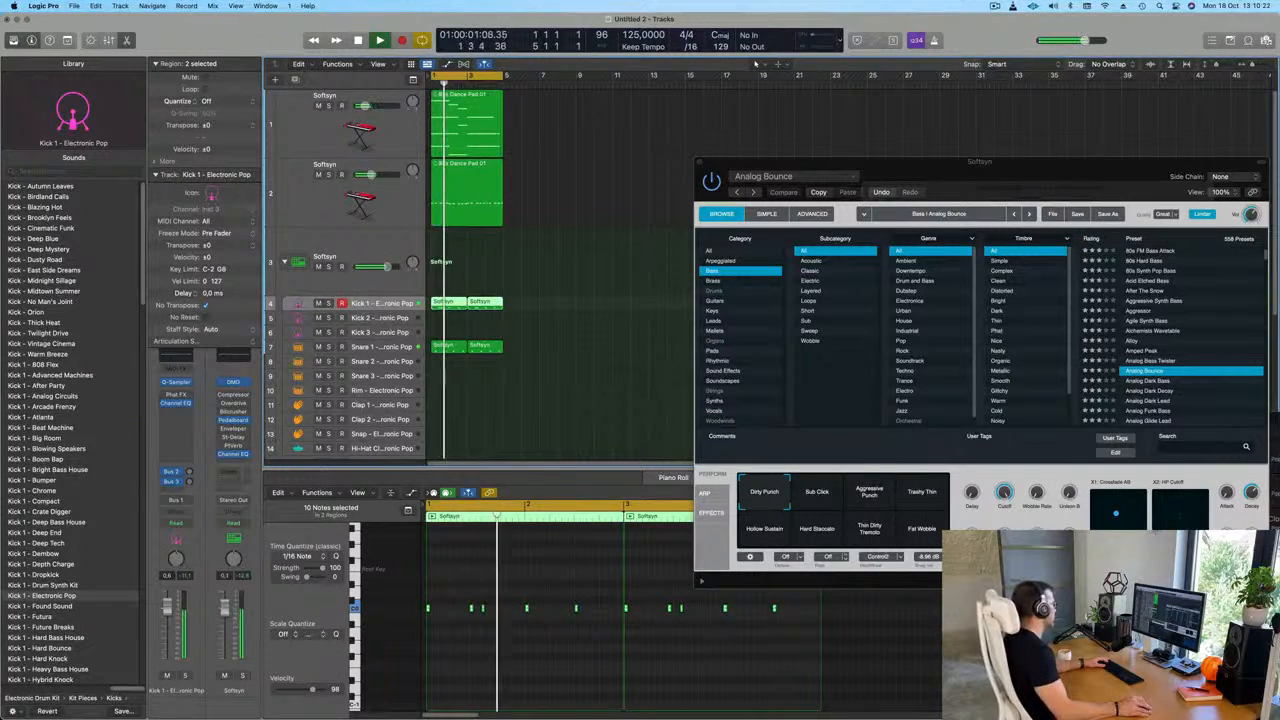
pyautogui.click(383, 348)
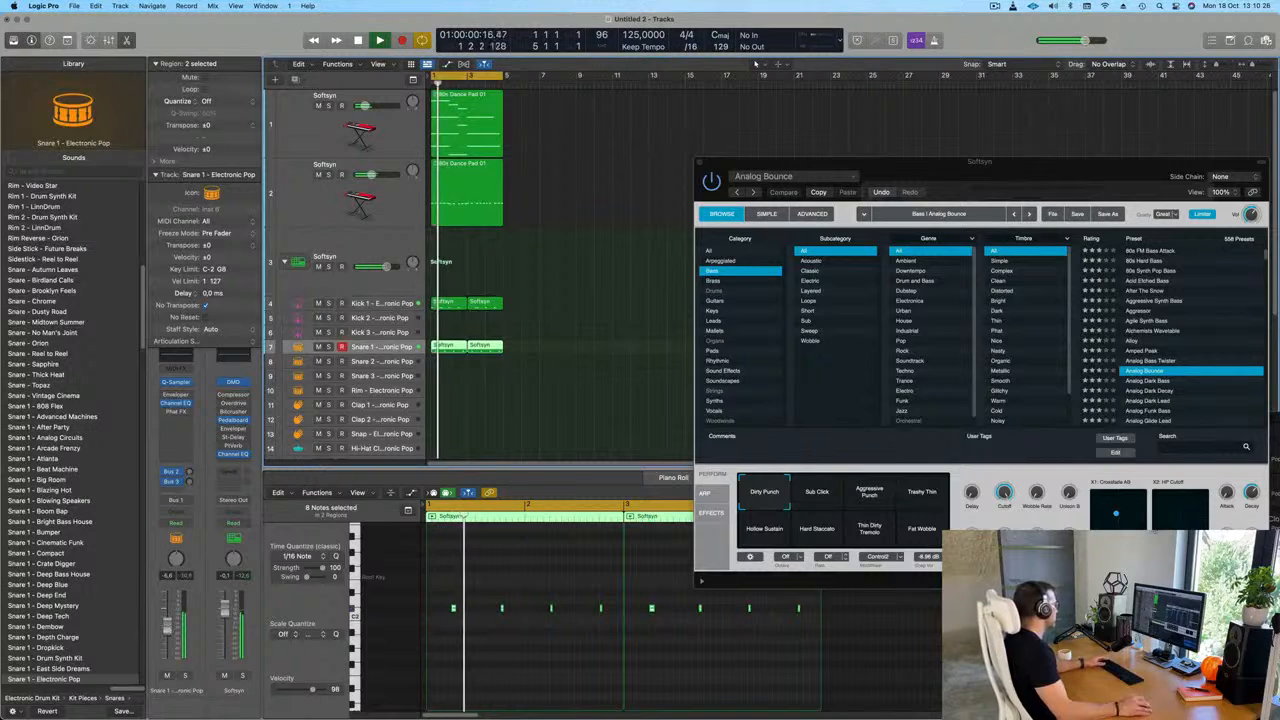
pyautogui.press('space')
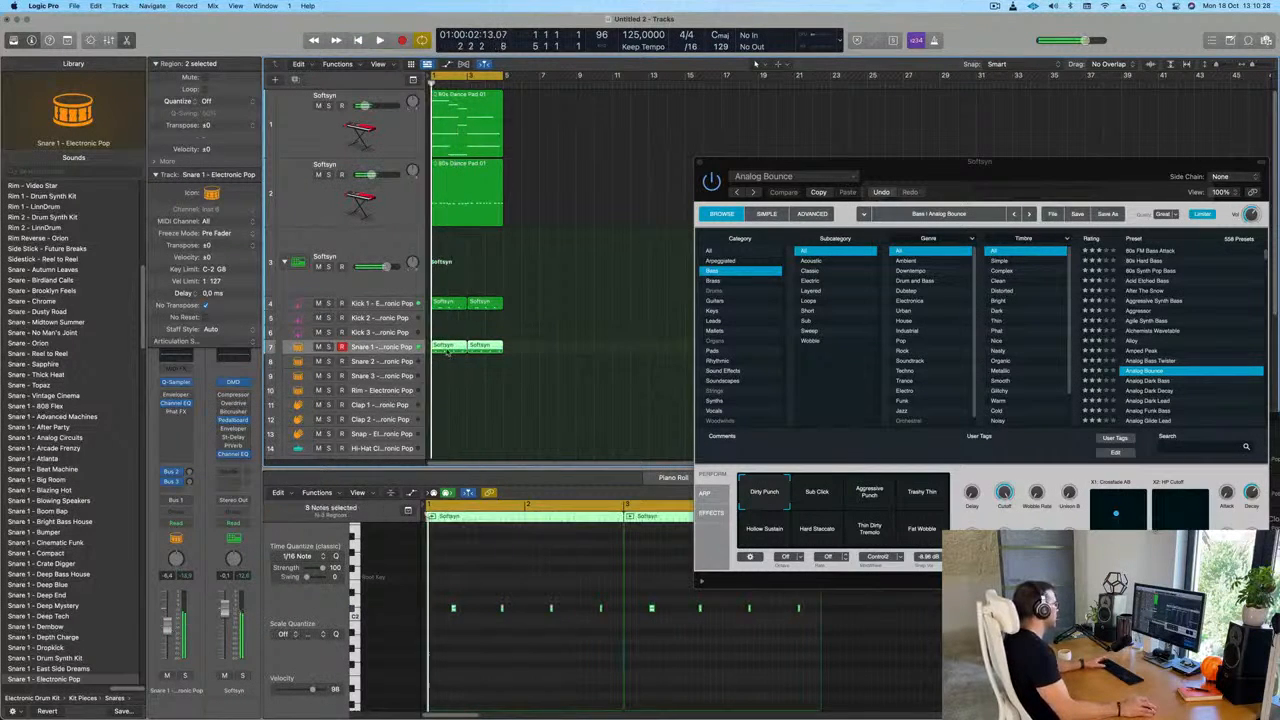
pyautogui.moveTo(446, 347)
pyautogui.mouseDown()
pyautogui.moveTo(451, 374)
pyautogui.moveTo(449, 347)
pyautogui.mouseUp()
pyautogui.press('space')
pyautogui.press('space')
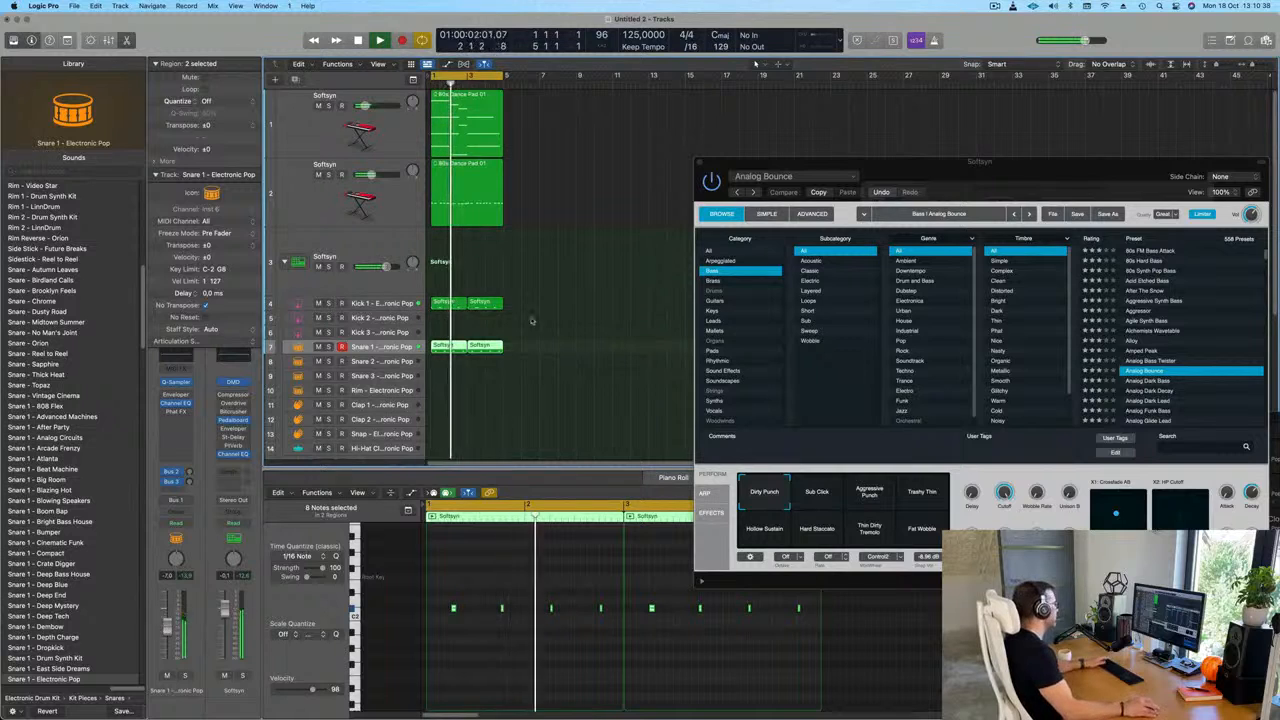
# Set the Delay of the bass track's Alchemy sound to 46.8%, close the synth and raise the bass track's volume.
pyautogui.press('super+Right')
pyautogui.click(297, 209)
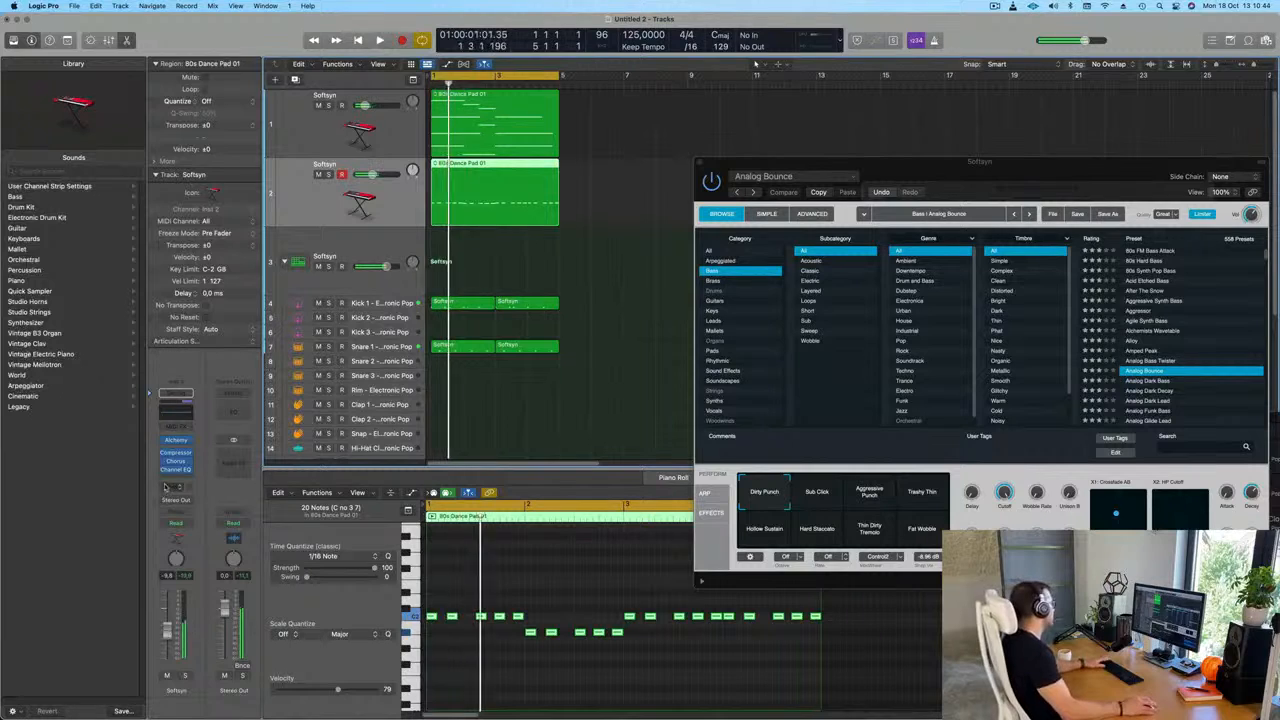
pyautogui.click(177, 441)
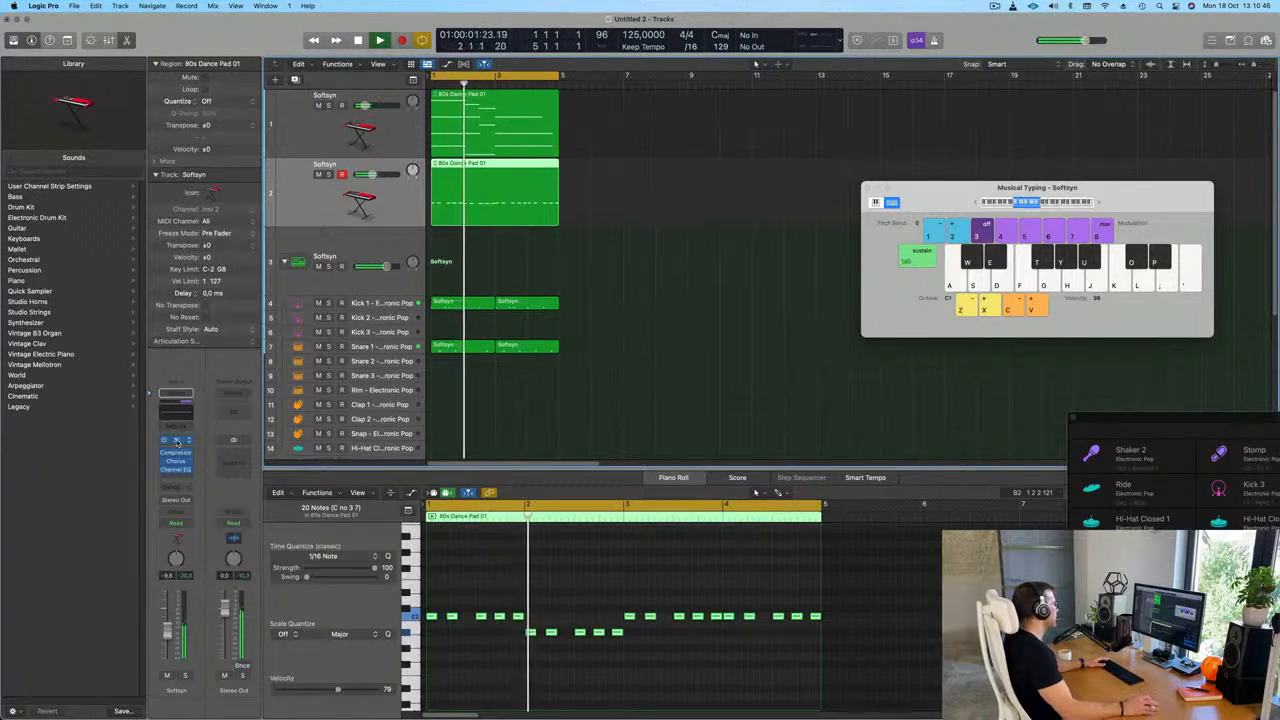
pyautogui.click(177, 441)
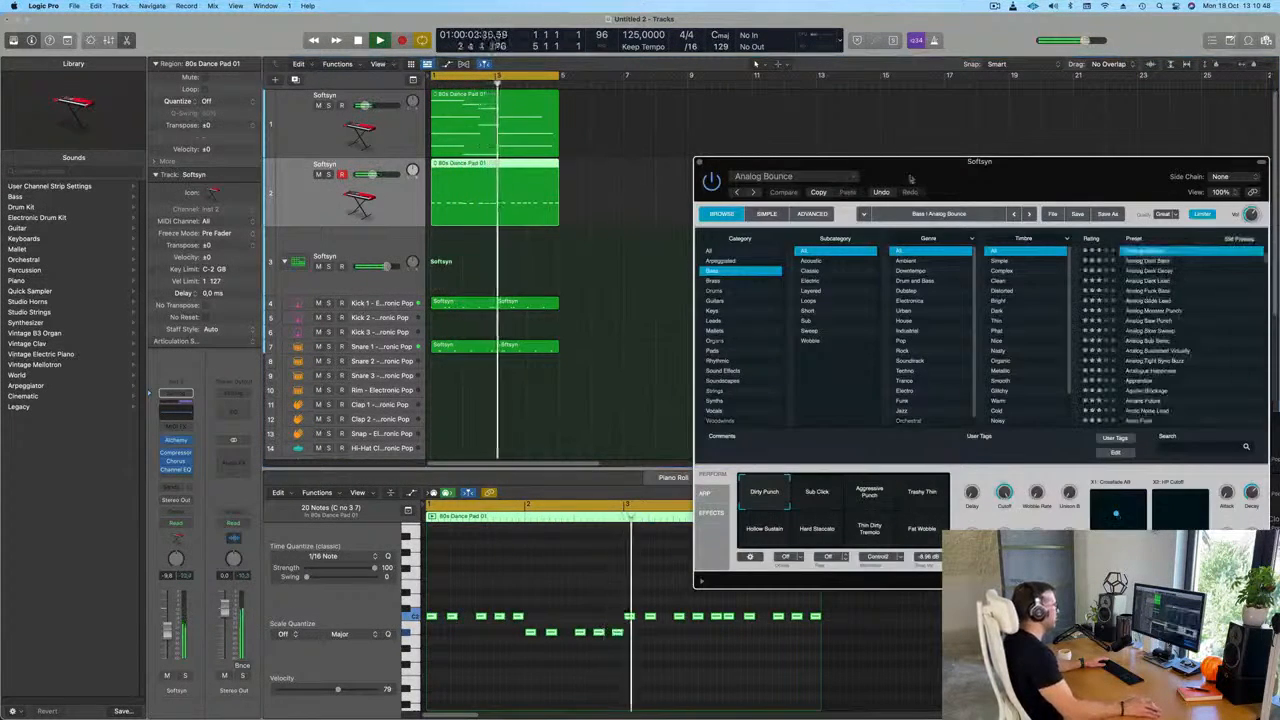
pyautogui.moveTo(931, 186); pyautogui.dragTo(585, 238)
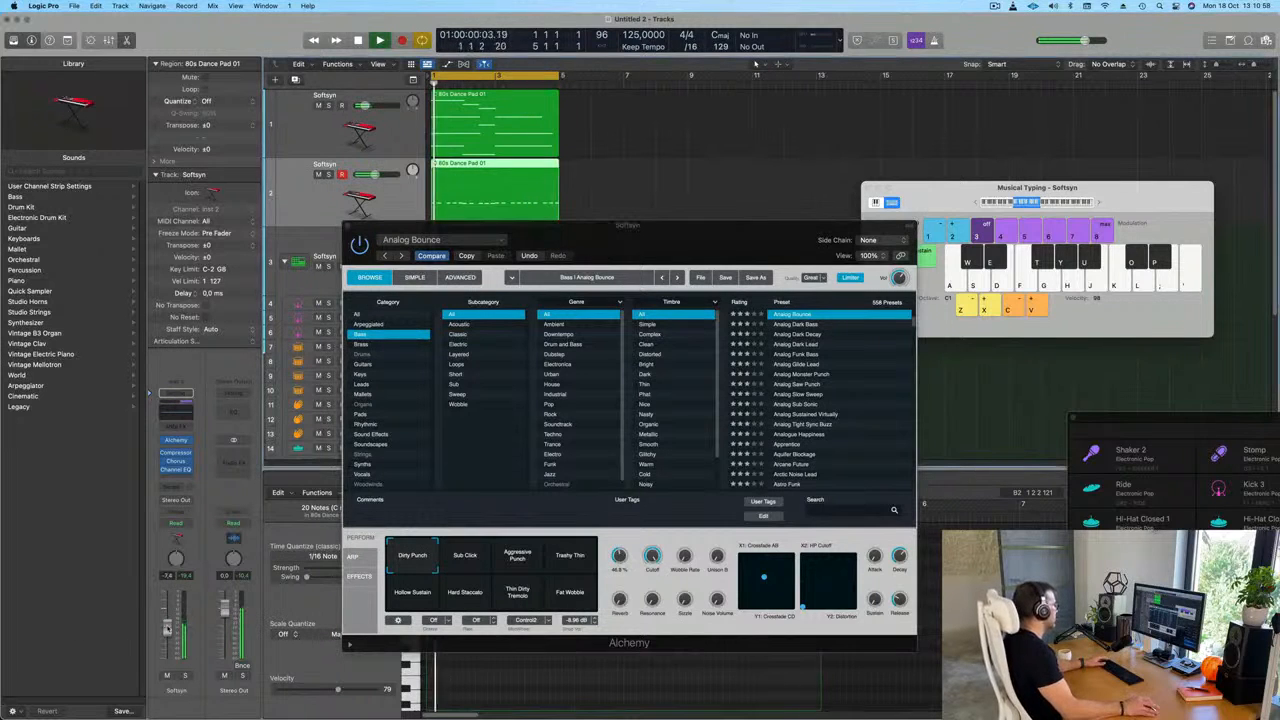
pyautogui.moveTo(689, 235); pyautogui.dragTo(781, 242)
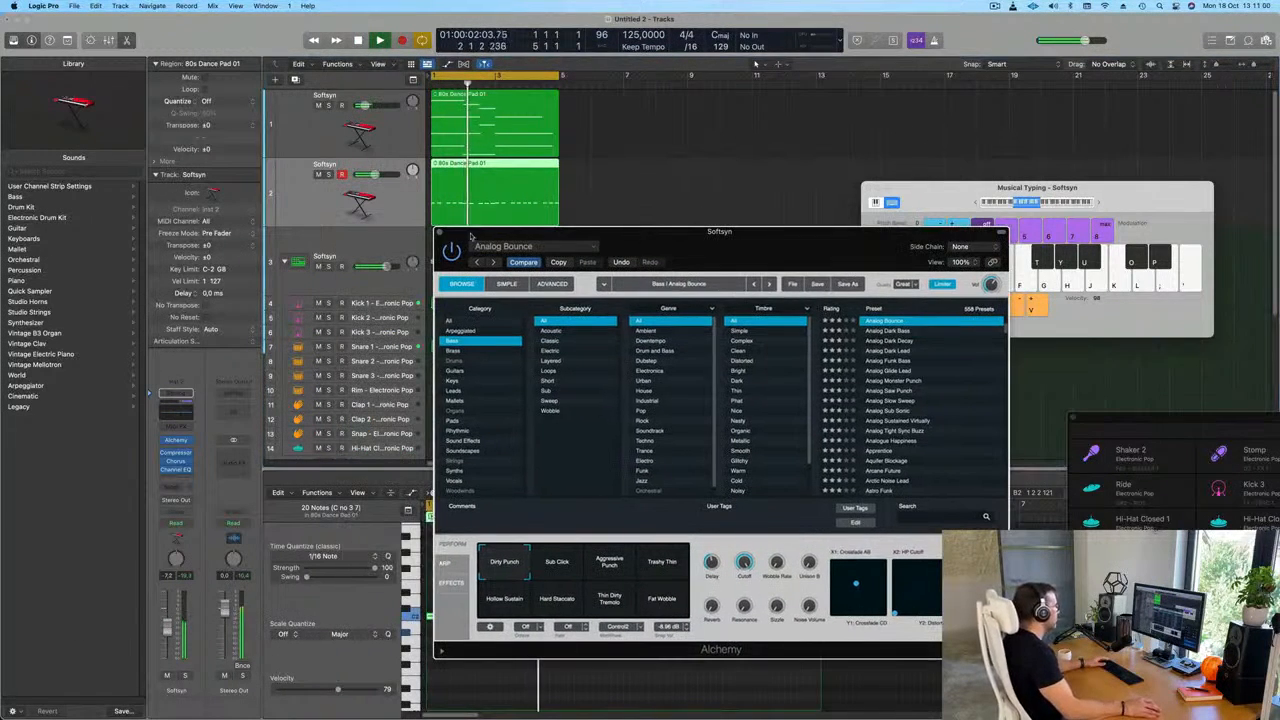
pyautogui.press('super+w')
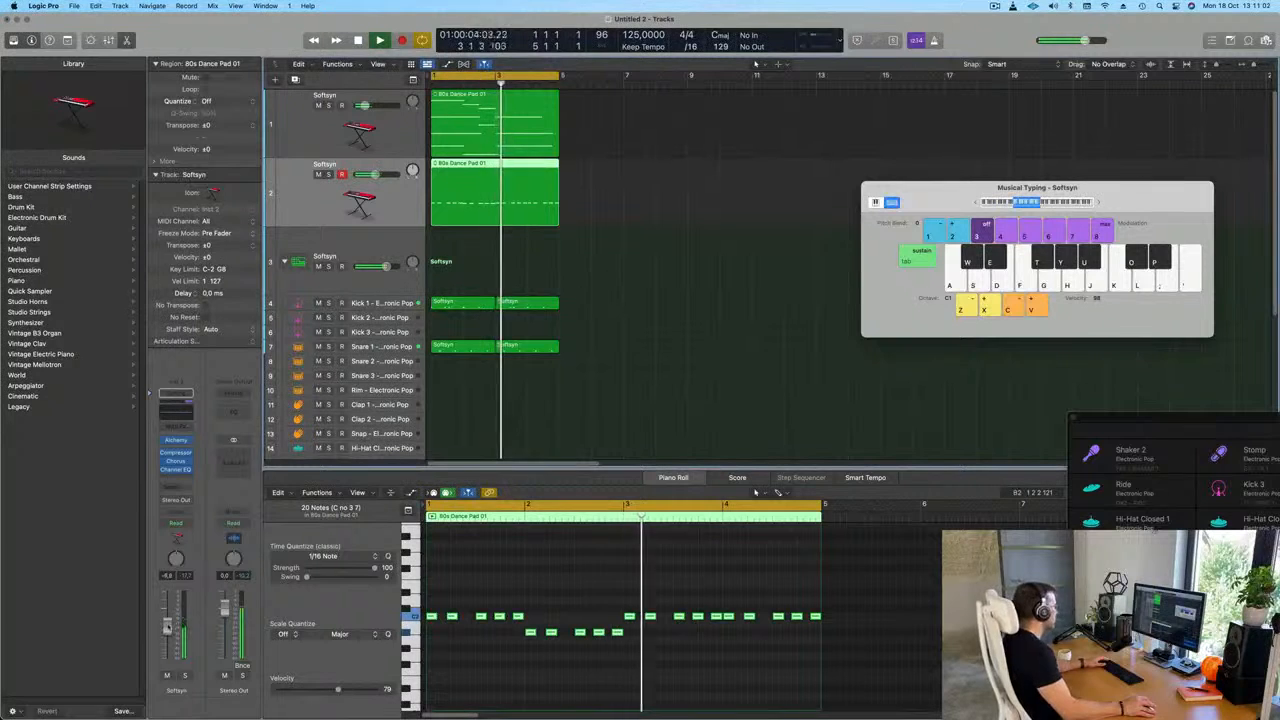
pyautogui.click(630, 379)
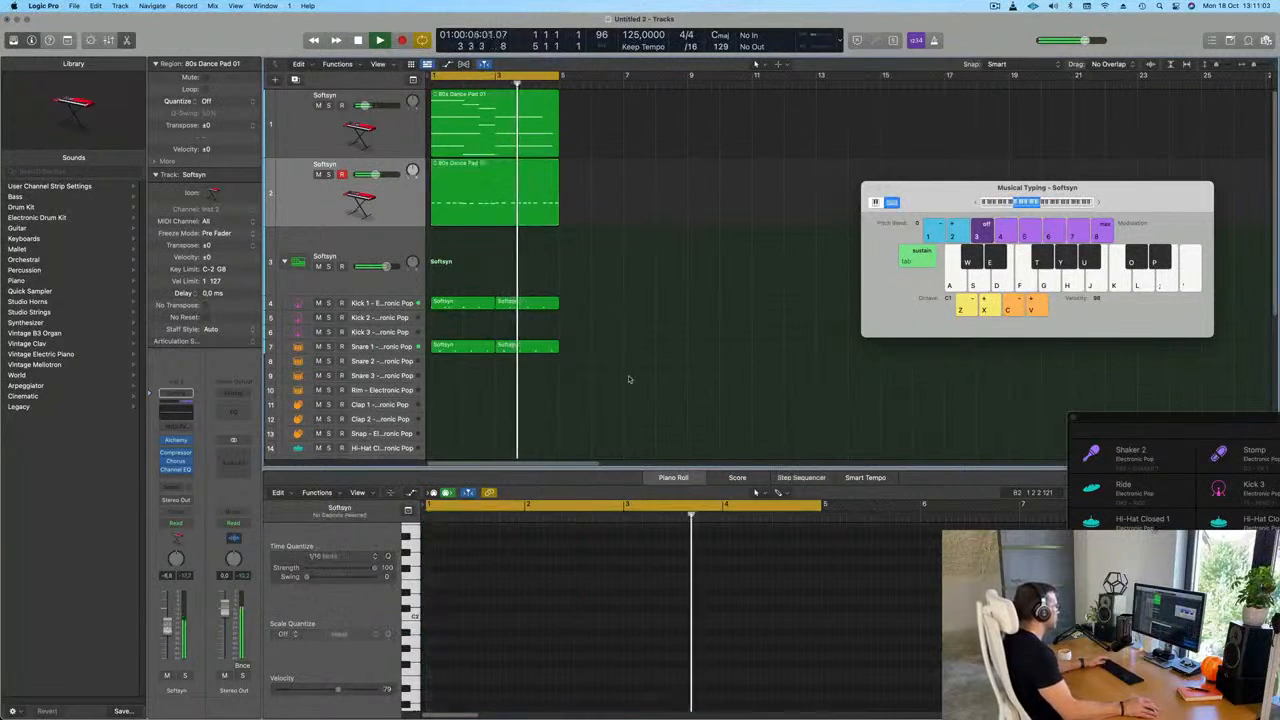
pyautogui.click(535, 190)
pyautogui.scroll(3, 591, 663)
pyautogui.scroll(-2, 591, 663)
pyautogui.scroll(1, 591, 663)
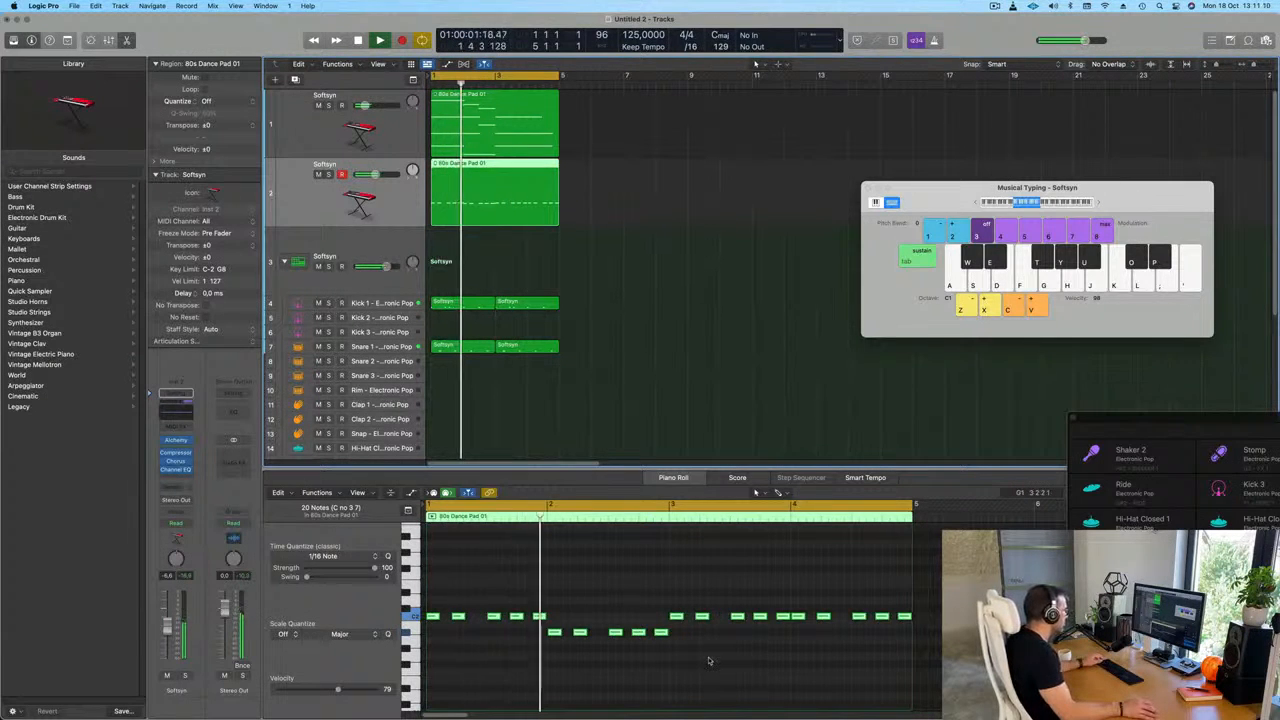
pyautogui.press('Delete')
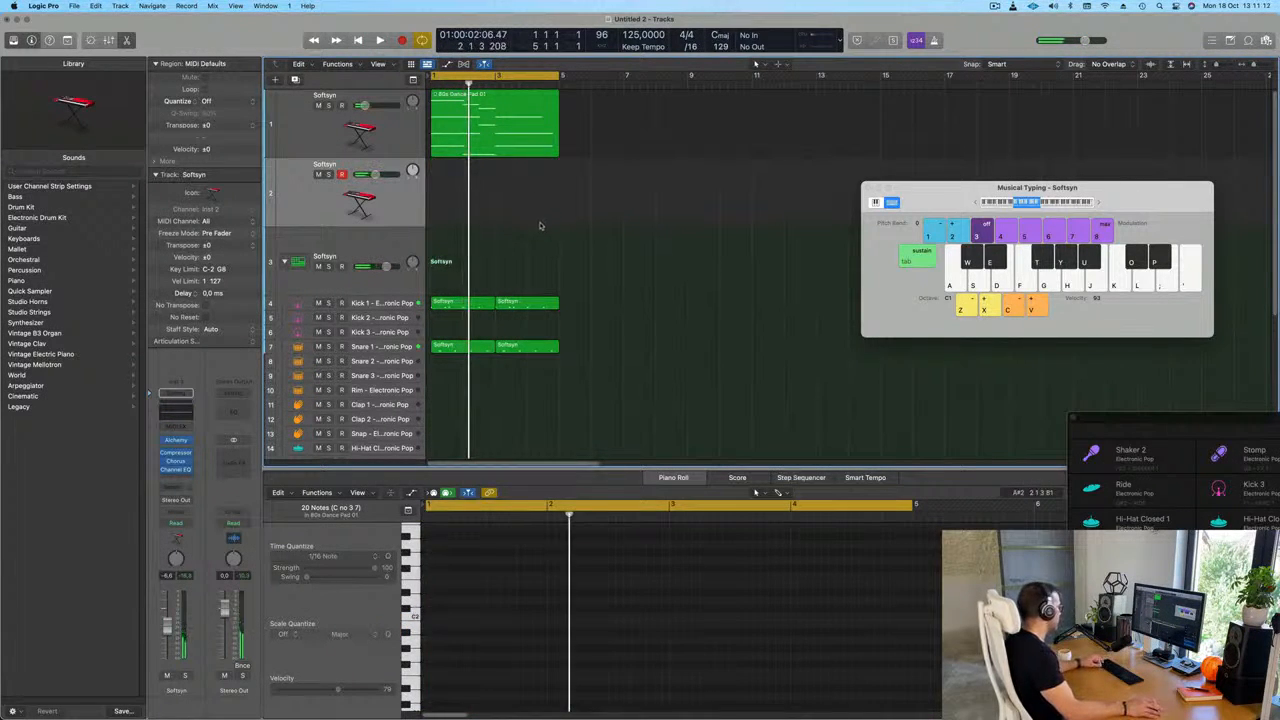
pyautogui.press('super+z')
pyautogui.press('Delete')
pyautogui.press('space')
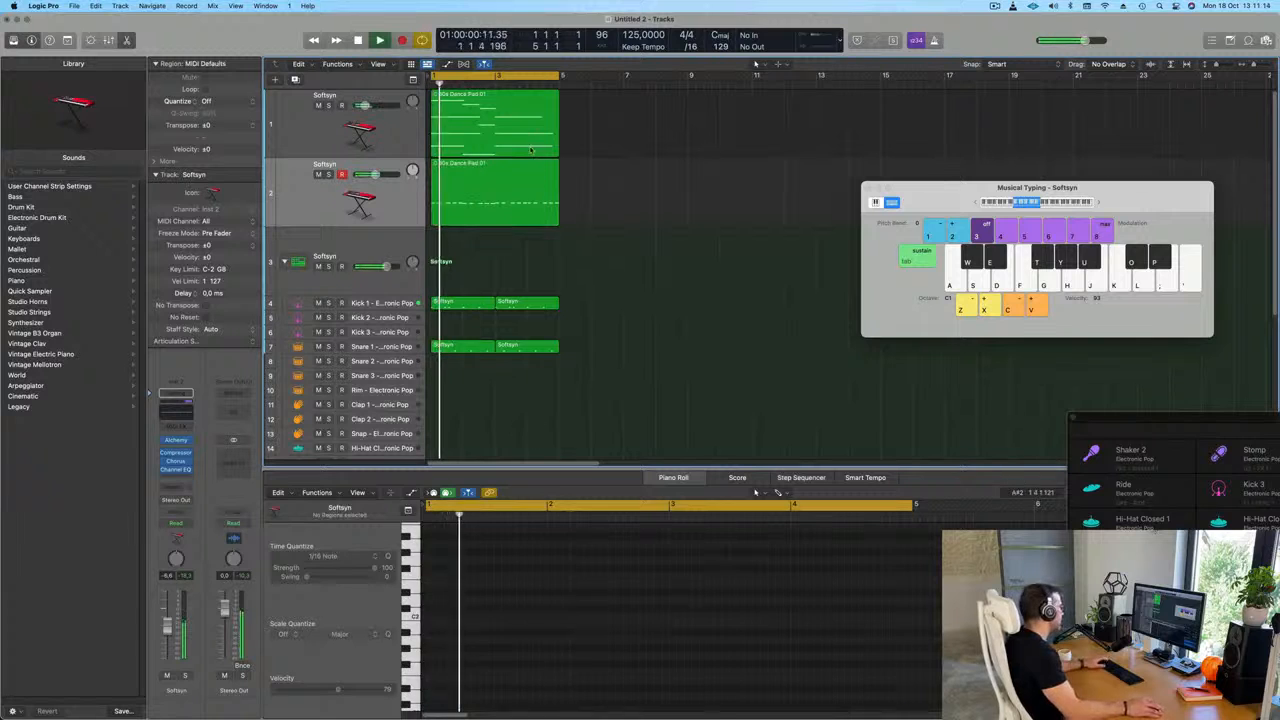
pyautogui.press('super+z')
# Move the third and fourth bass notes of bar 1 one sixteenth earlier and play the loop.
pyautogui.press('space')
pyautogui.press('space')
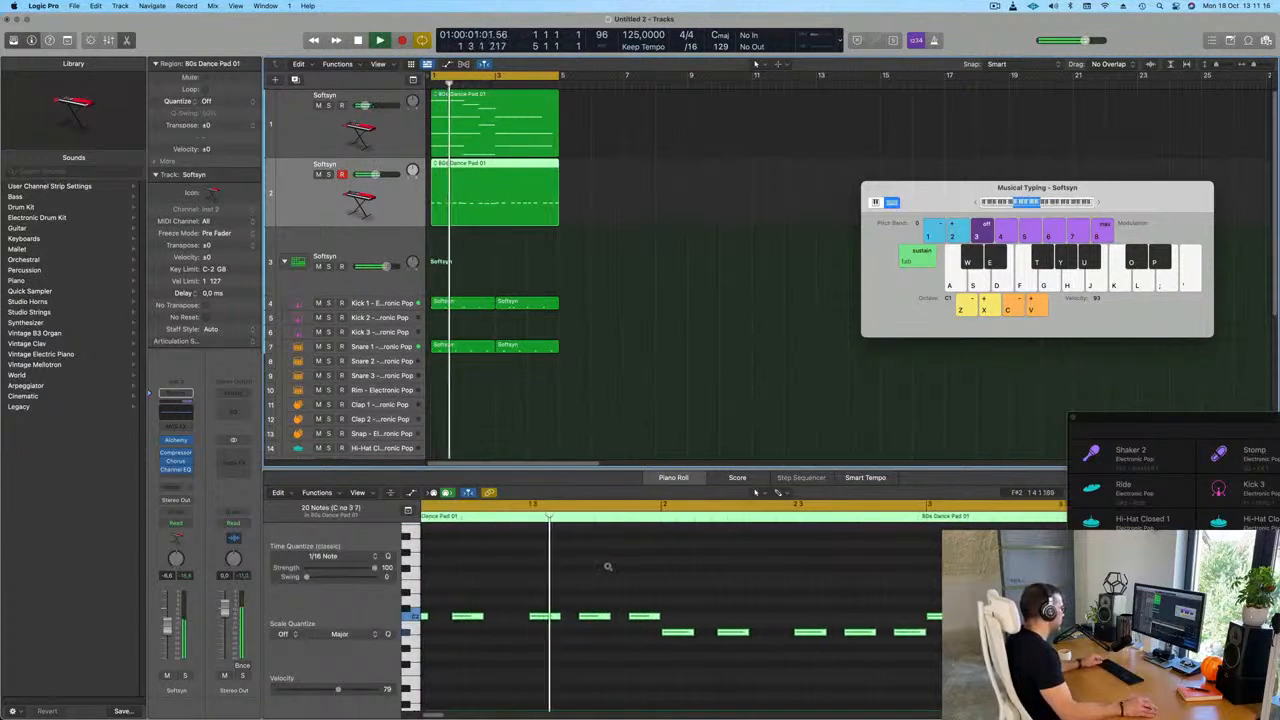
pyautogui.press('space')
pyautogui.press('space')
pyautogui.moveTo(541, 599); pyautogui.dragTo(524, 621)
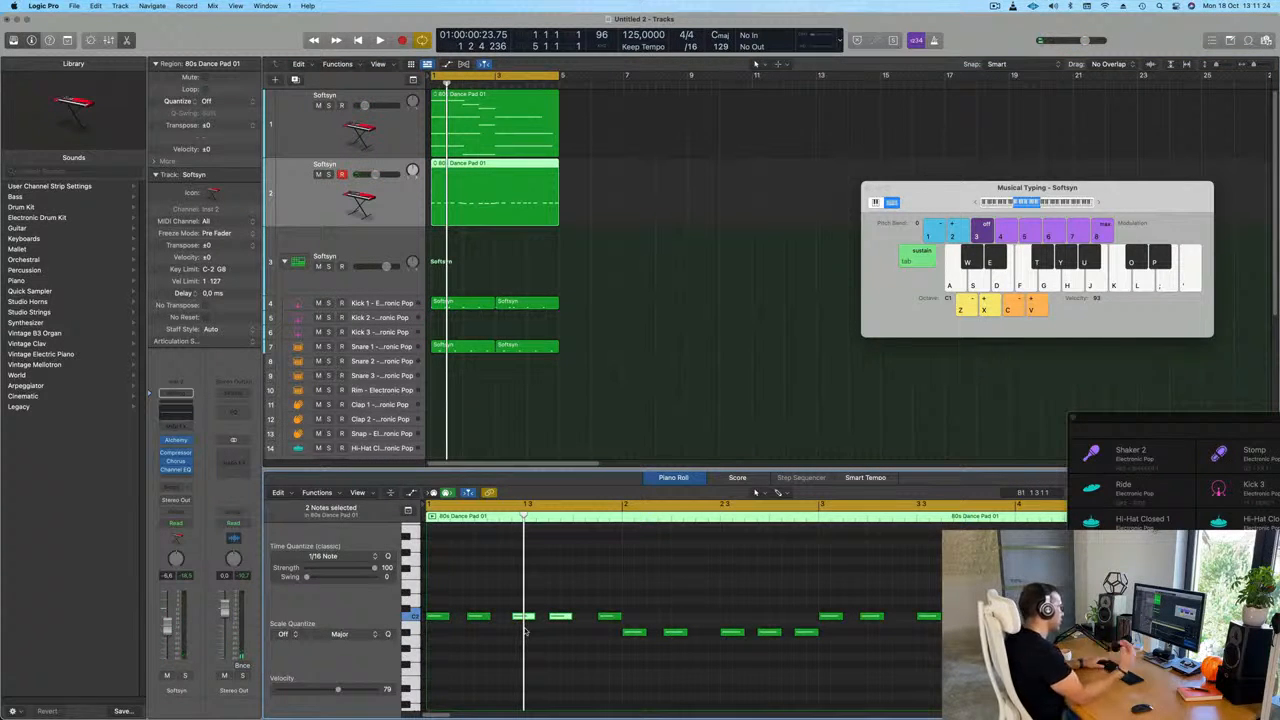
pyautogui.press('space')
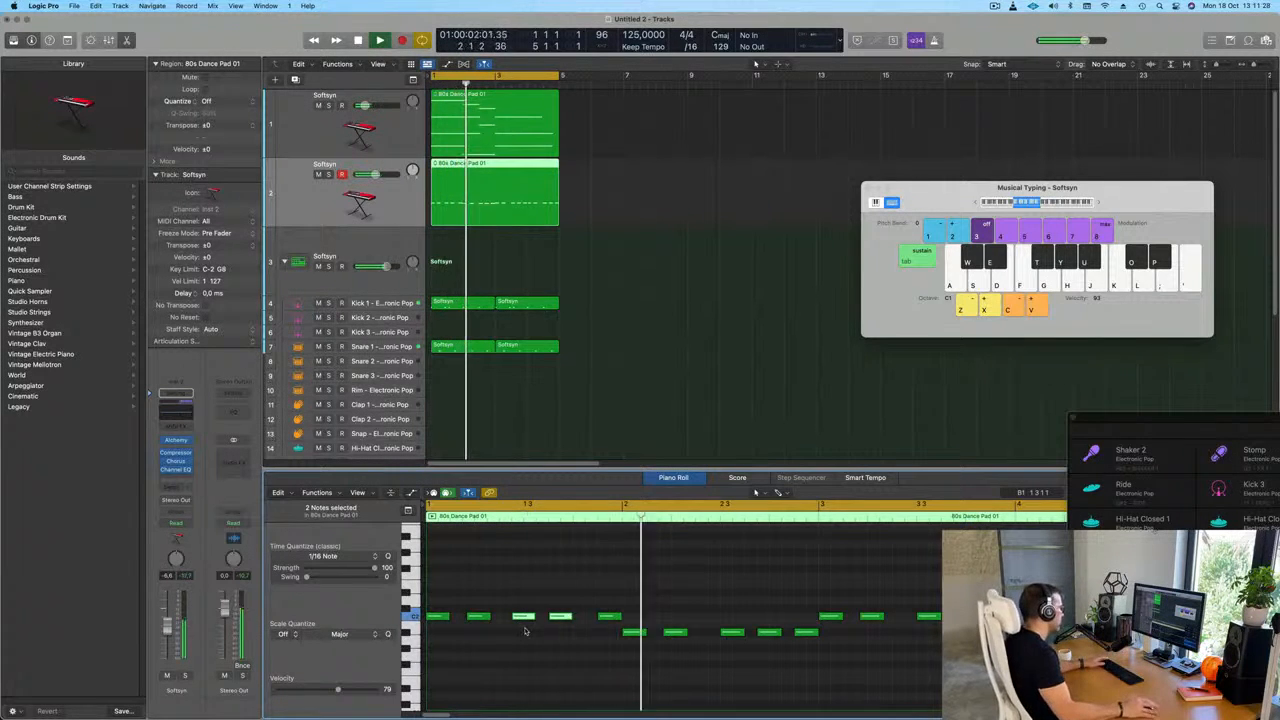
# Move the last bass note of bar 1 and the last three of bar 2 one sixteenth earlier.
pyautogui.click(609, 616)
pyautogui.moveTo(609, 617); pyautogui.dragTo(597, 618)
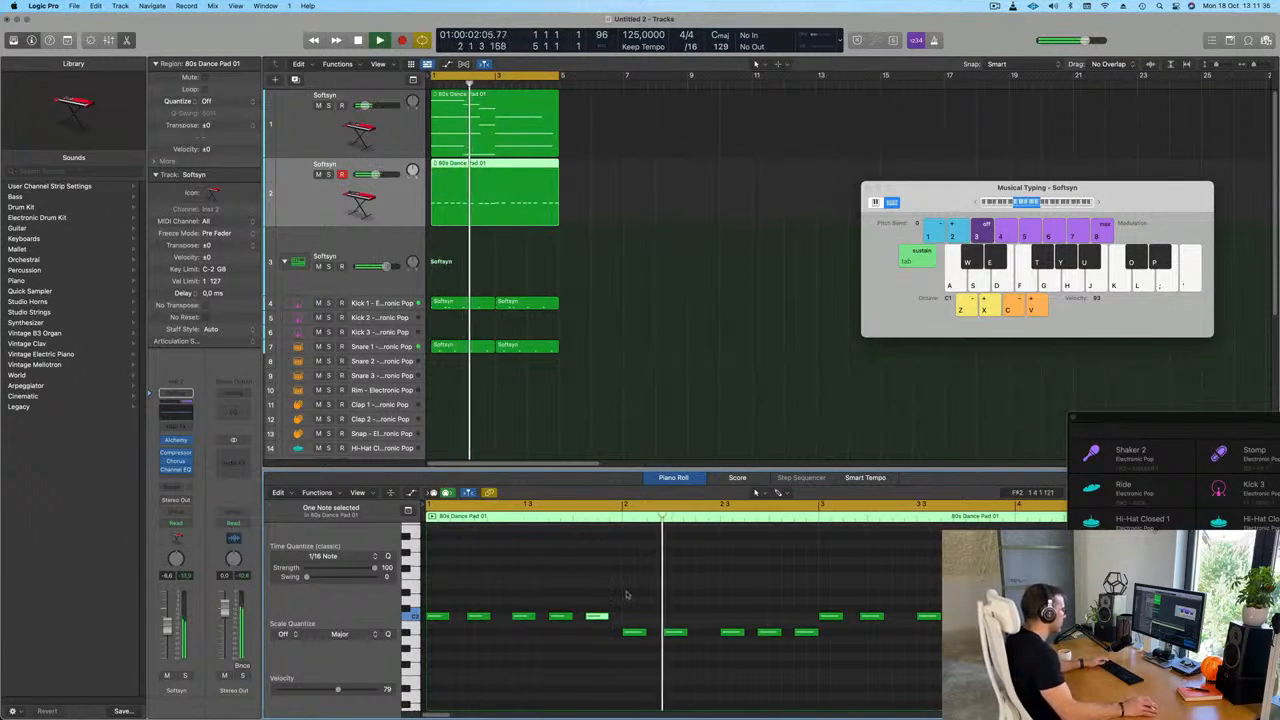
pyautogui.moveTo(721, 617)
pyautogui.mouseDown()
pyautogui.moveTo(806, 641)
pyautogui.moveTo(720, 639)
pyautogui.mouseUp()
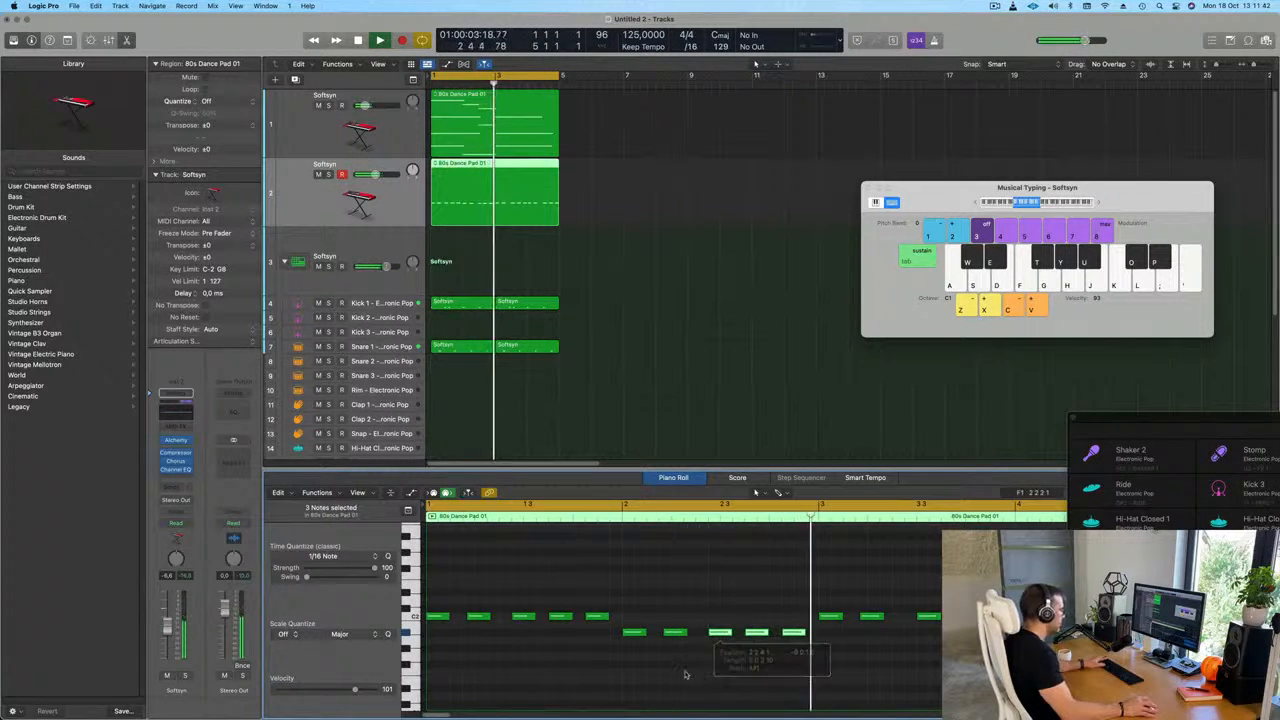
# Shift the third to fifth bass notes of bar 3 and the last three of bar 4 one sixteenth earlier.
pyautogui.press('super+Left')
pyautogui.press('super+Left')
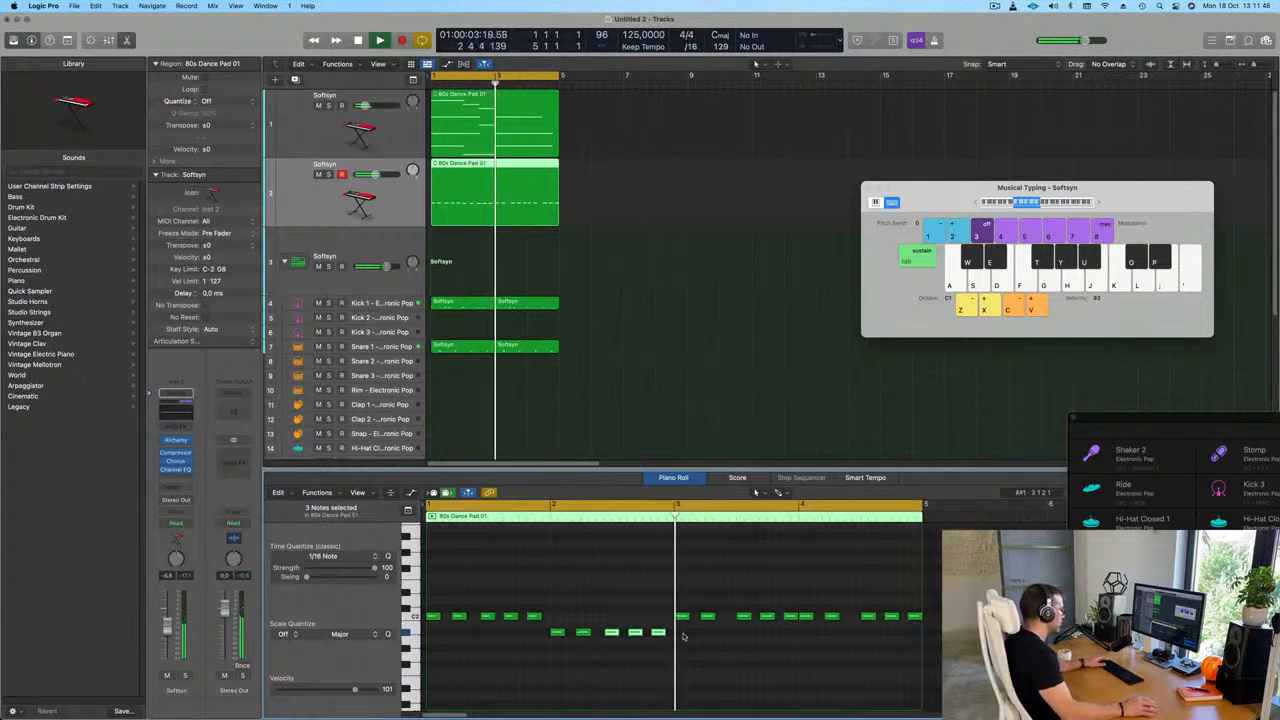
pyautogui.moveTo(746, 594); pyautogui.dragTo(738, 620)
pyautogui.press('Return')
pyautogui.press('space')
pyautogui.press('space')
pyautogui.moveTo(855, 603); pyautogui.dragTo(918, 632)
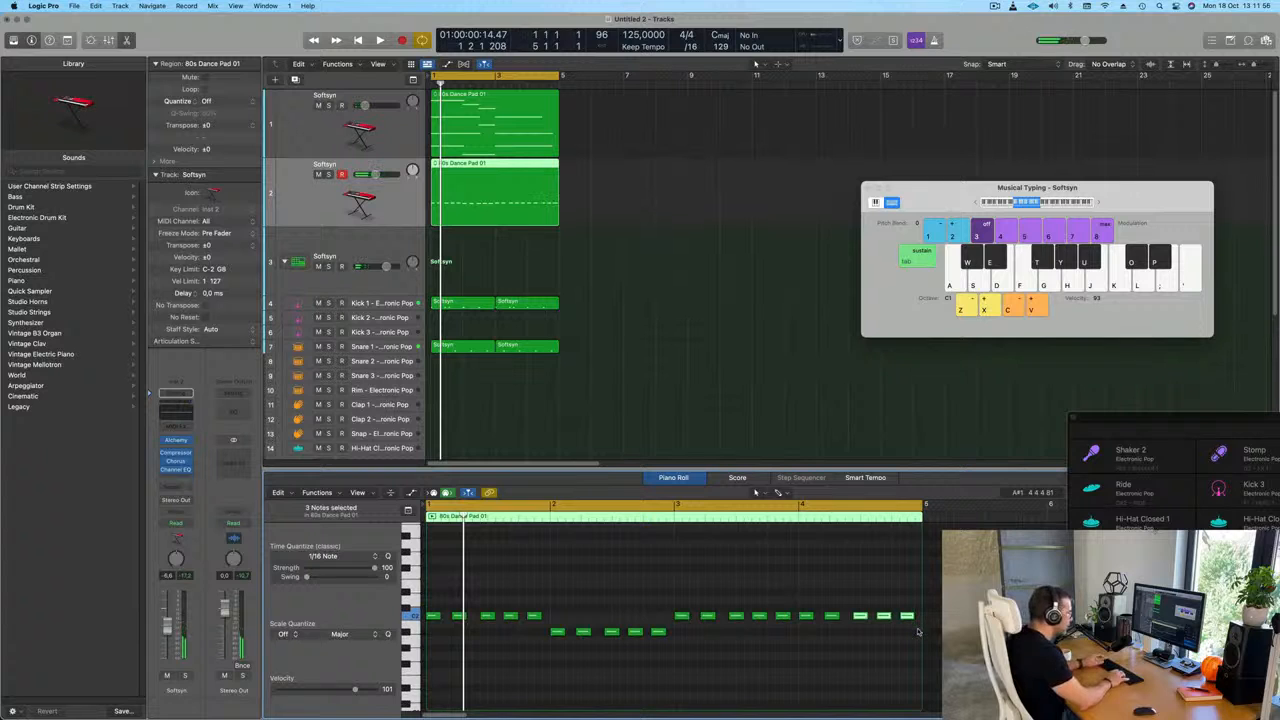
# Play the loop from the start to check the edited bass rhythm against the drums.
pyautogui.press('space')
pyautogui.click(650, 264)
pyautogui.click(509, 196)
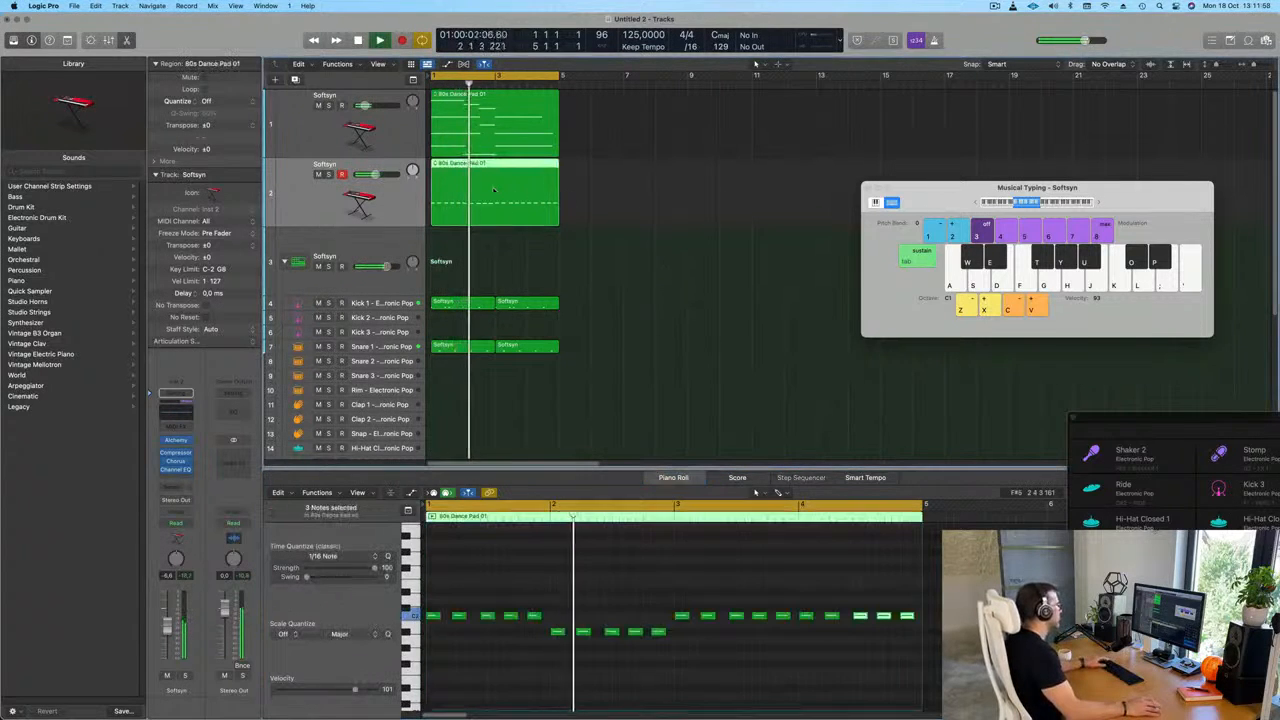
pyautogui.click(645, 250)
pyautogui.click(510, 184)
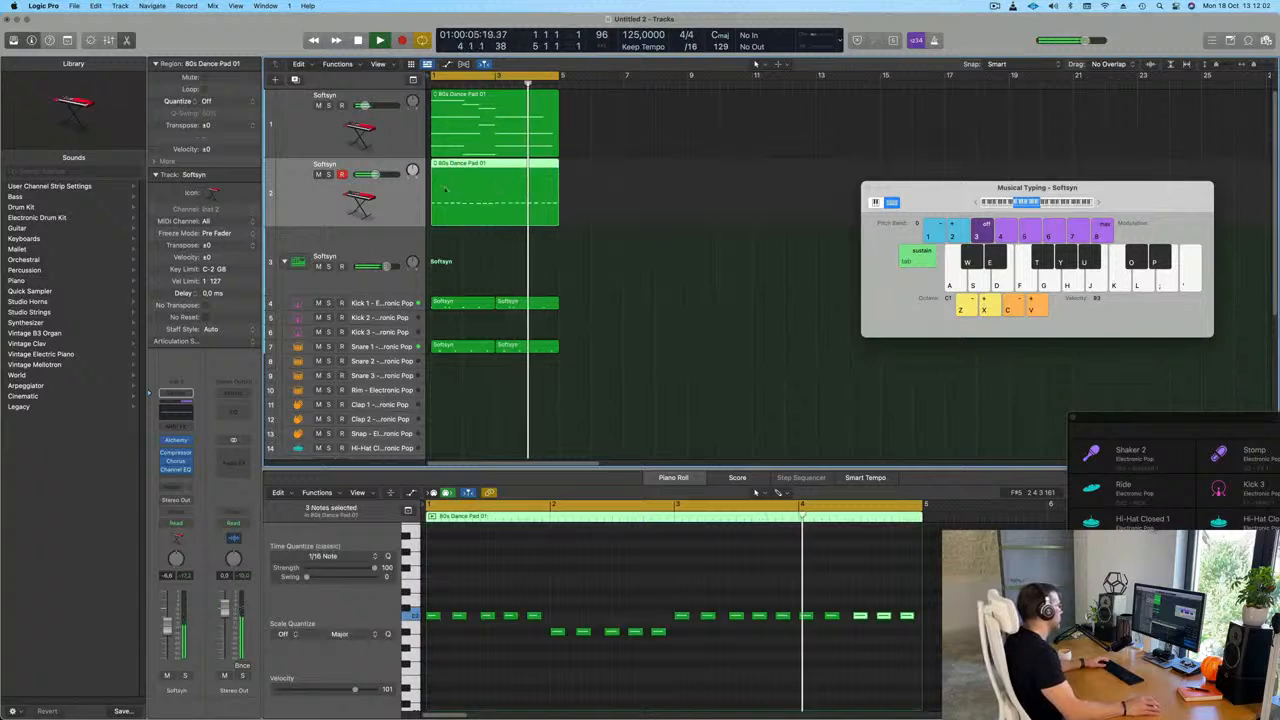
pyautogui.press('Return')
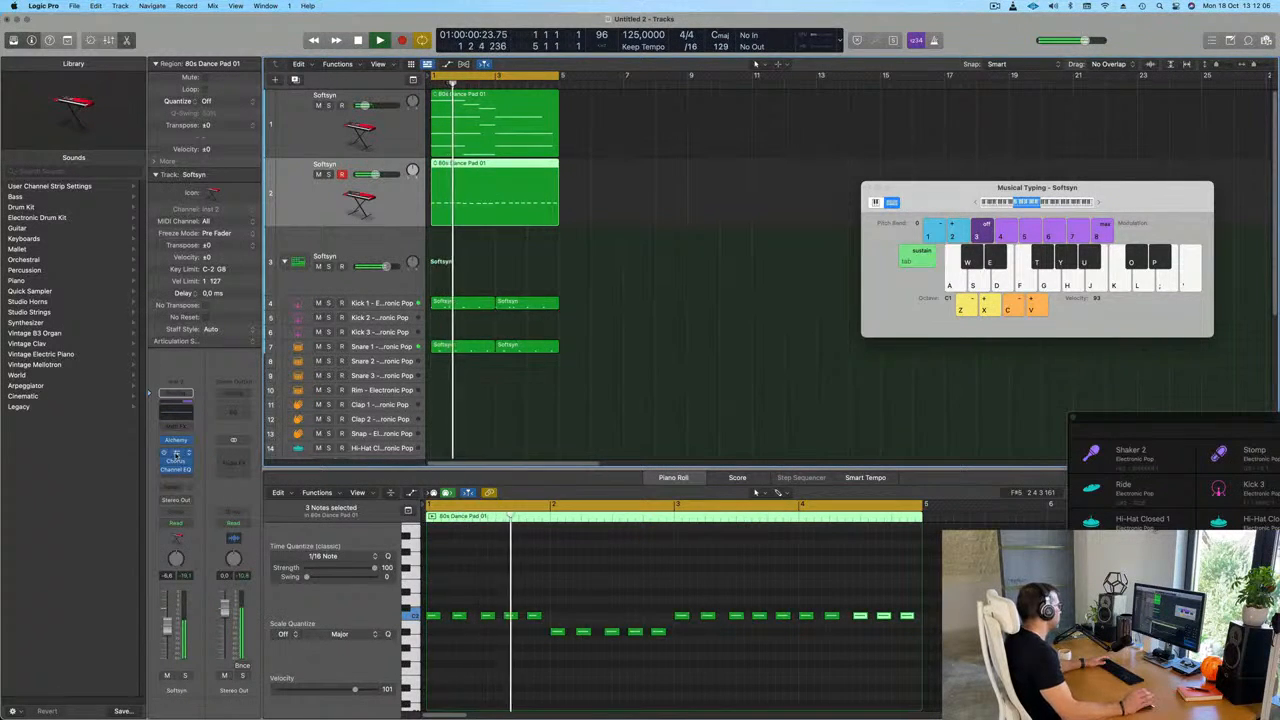
# Open the bass track's Compressor and set its side chain source to Inst 3, the Kick 1 channel.
pyautogui.click(176, 455)
pyautogui.moveTo(808, 171); pyautogui.dragTo(790, 171)
pyautogui.click(952, 167)
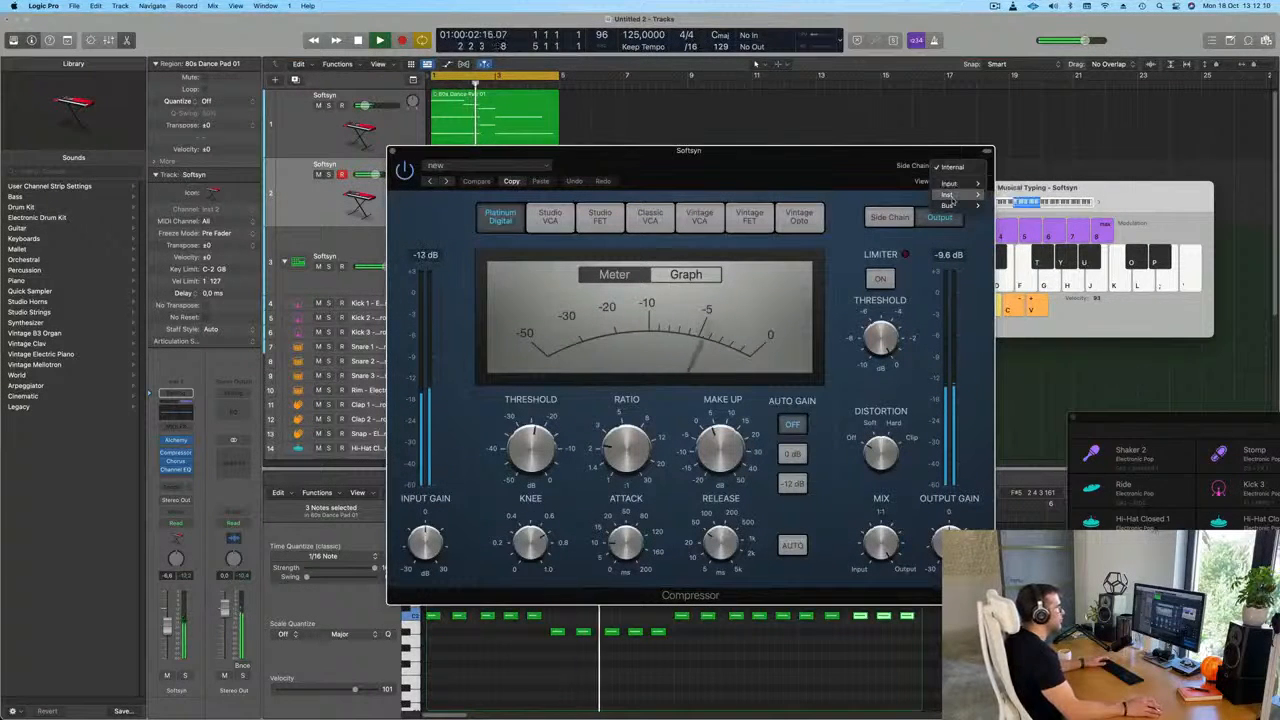
pyautogui.moveTo(979, 197)
pyautogui.click(1037, 205)
pyautogui.moveTo(770, 176); pyautogui.dragTo(976, 180)
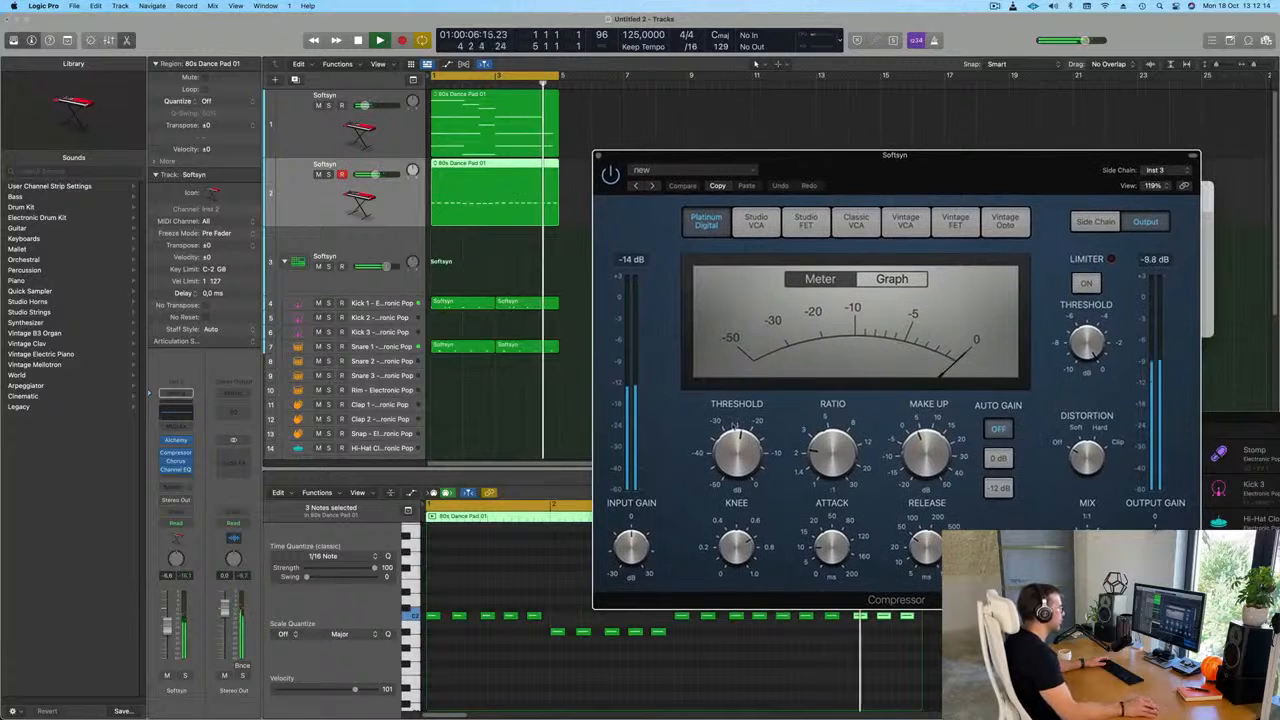
# Set the bass Compressor's threshold to -19.5 dB, raise its ratio, set auto gain to -12 dB and make-up to 0 dB, and close the plug-in.
pyautogui.moveTo(829, 449); pyautogui.dragTo(825, 427)
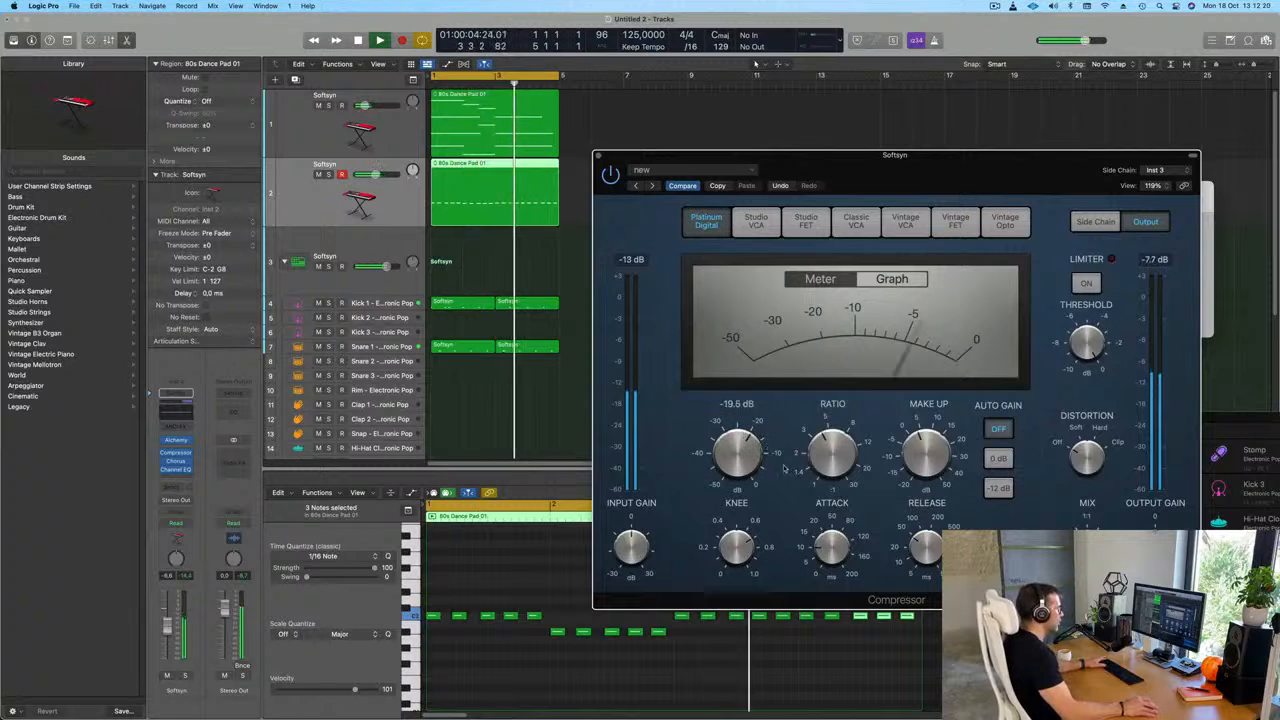
pyautogui.click(999, 458)
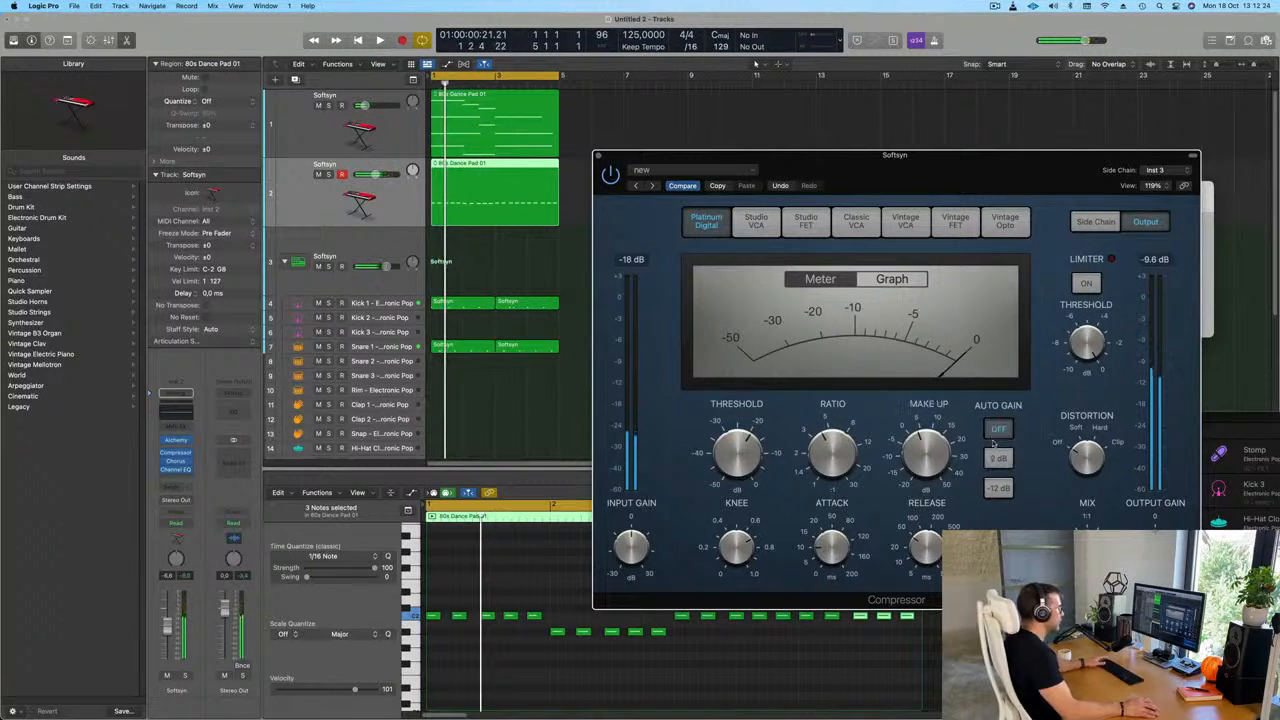
pyautogui.click(999, 488)
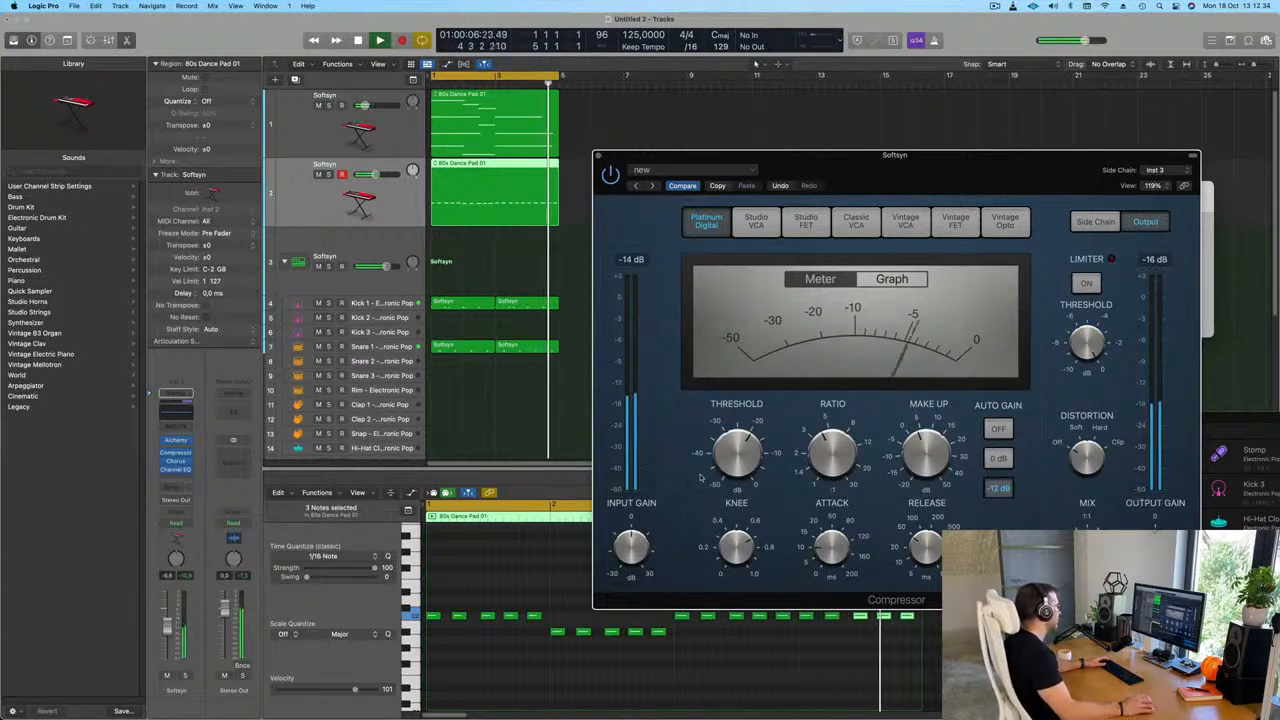
pyautogui.moveTo(631, 543)
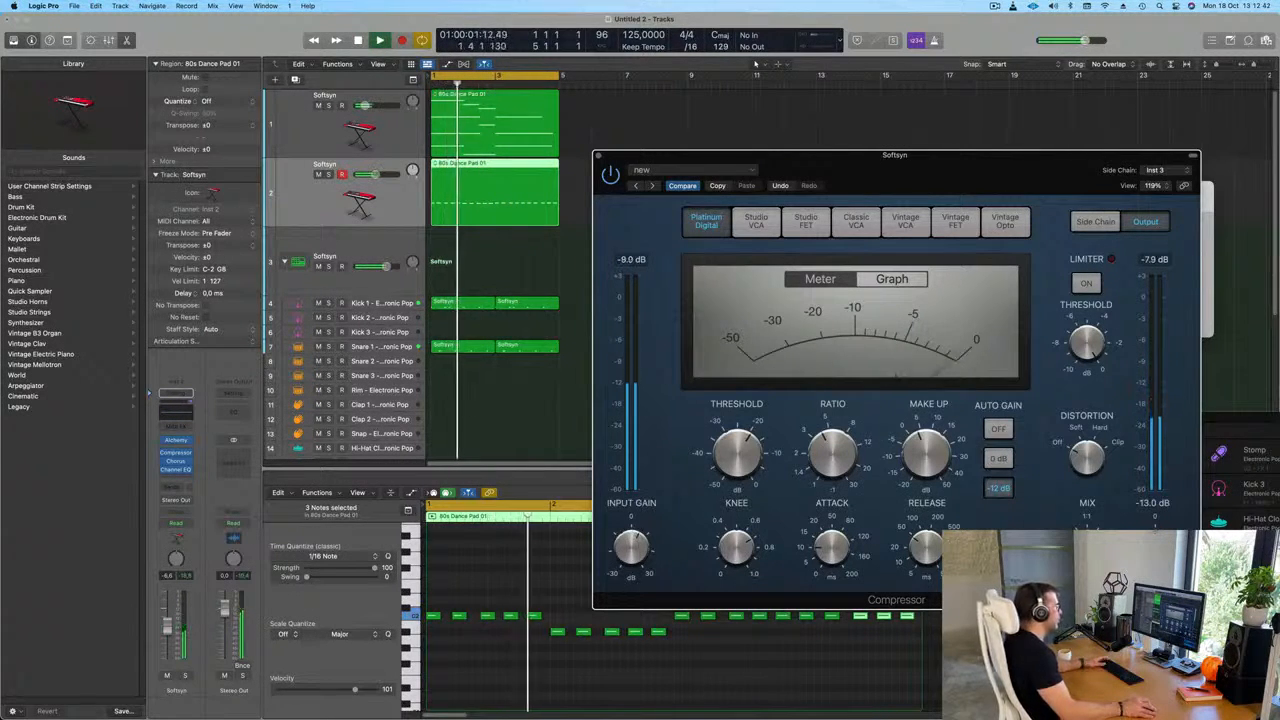
pyautogui.moveTo(901, 455)
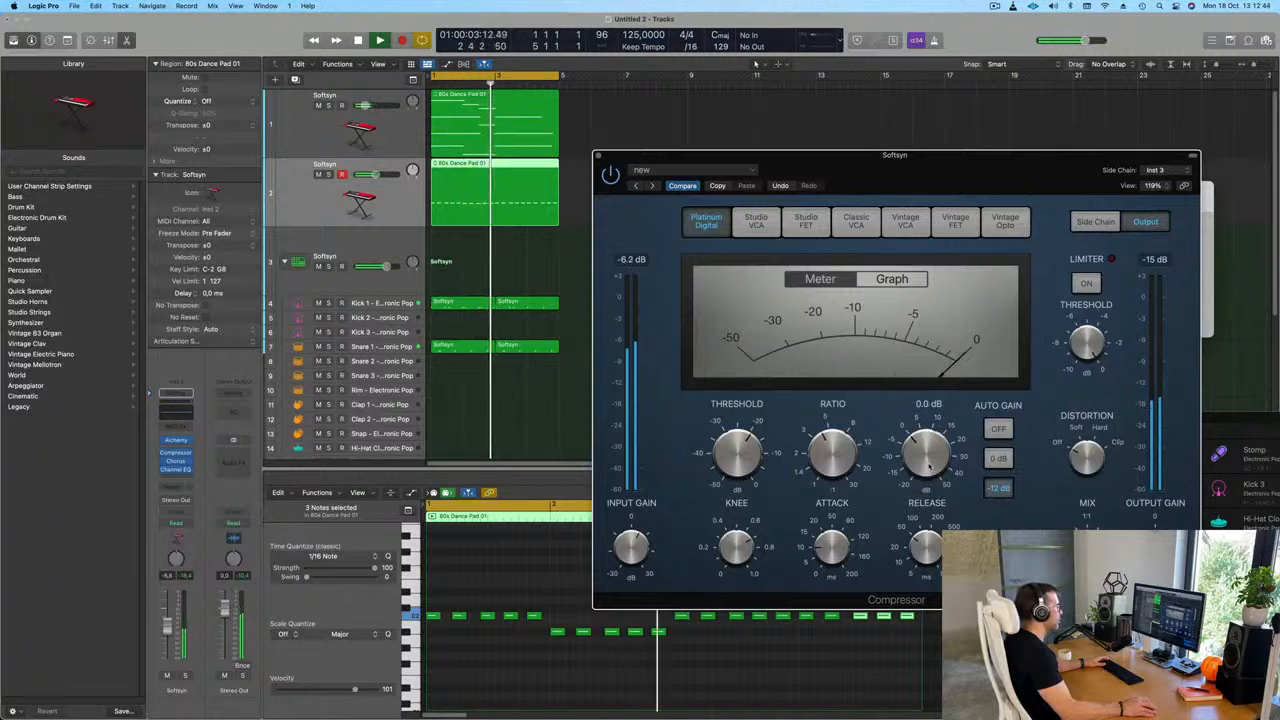
pyautogui.moveTo(1155, 547)
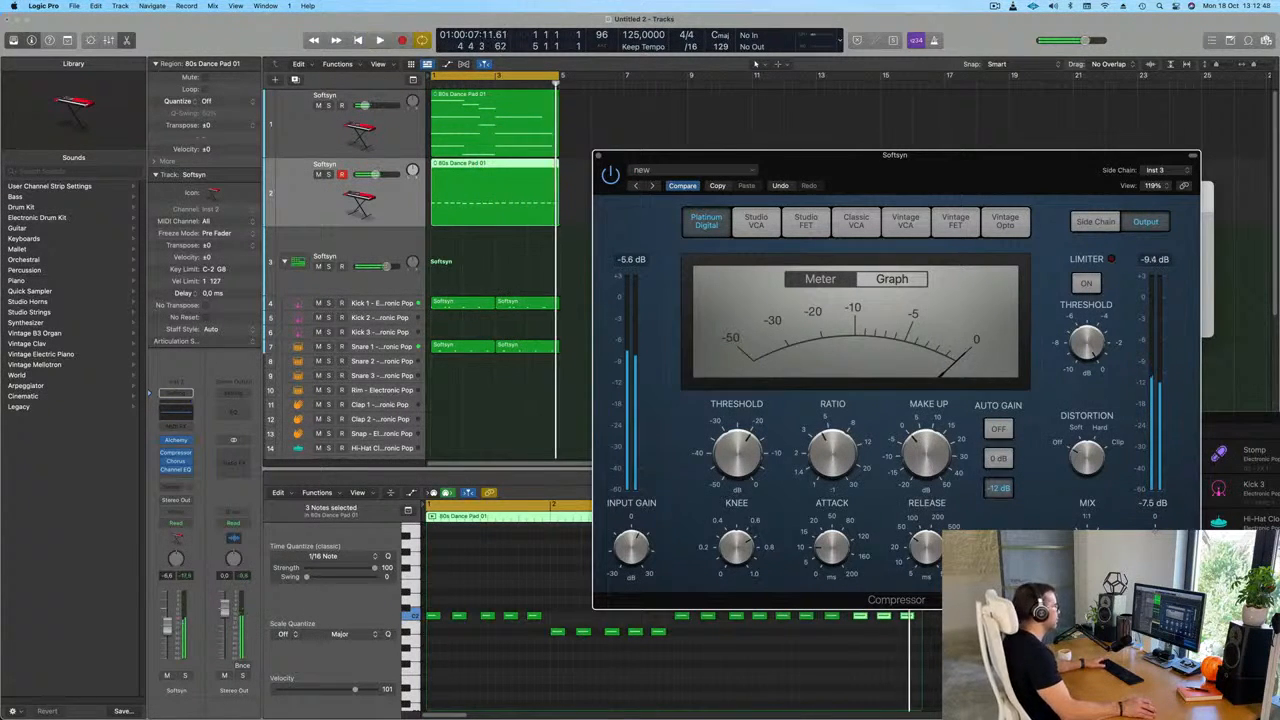
pyautogui.click(604, 158)
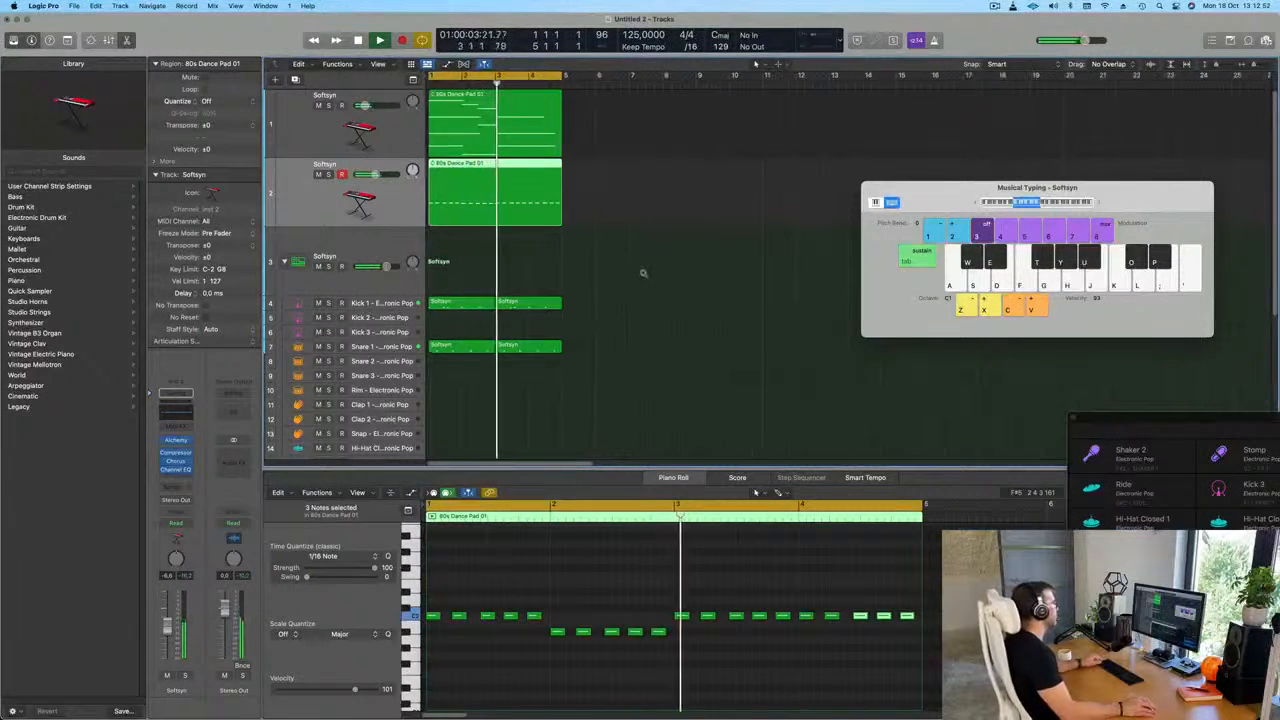
# Copy the first Snare 1 region to the Hi-Hat Closed 1 track and raise its four notes one octave.
pyautogui.scroll(-5, 630, 270)
pyautogui.scroll(-1, 619, 270)
pyautogui.moveTo(456, 197); pyautogui.dragTo(447, 302)
pyautogui.moveTo(448, 582); pyautogui.dragTo(683, 643)
pyautogui.press('Delete')
pyautogui.press('super+z')
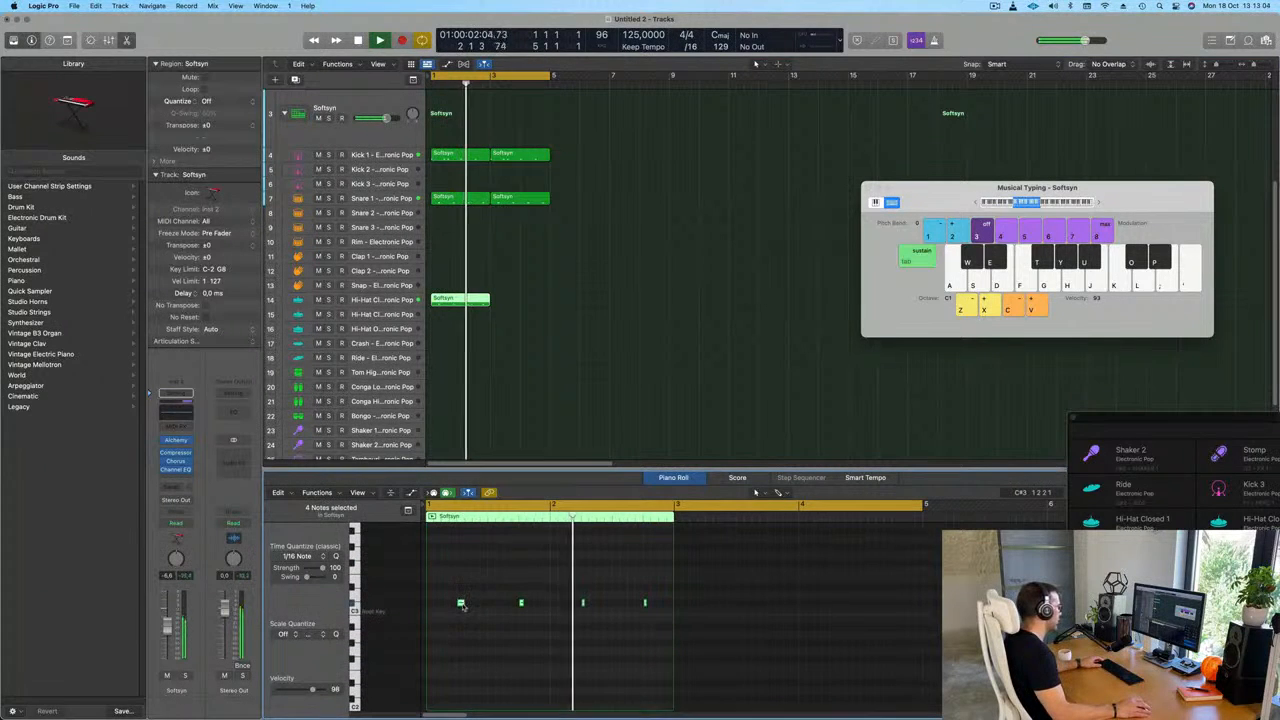
# Place hi-hat notes on every offbeat of the two-bar region and repeat the region into bars 3 and 4.
pyautogui.moveTo(460, 604)
pyautogui.mouseDown()
pyautogui.moveTo(445, 604)
pyautogui.moveTo(476, 606)
pyautogui.mouseUp()
pyautogui.press('super+r')
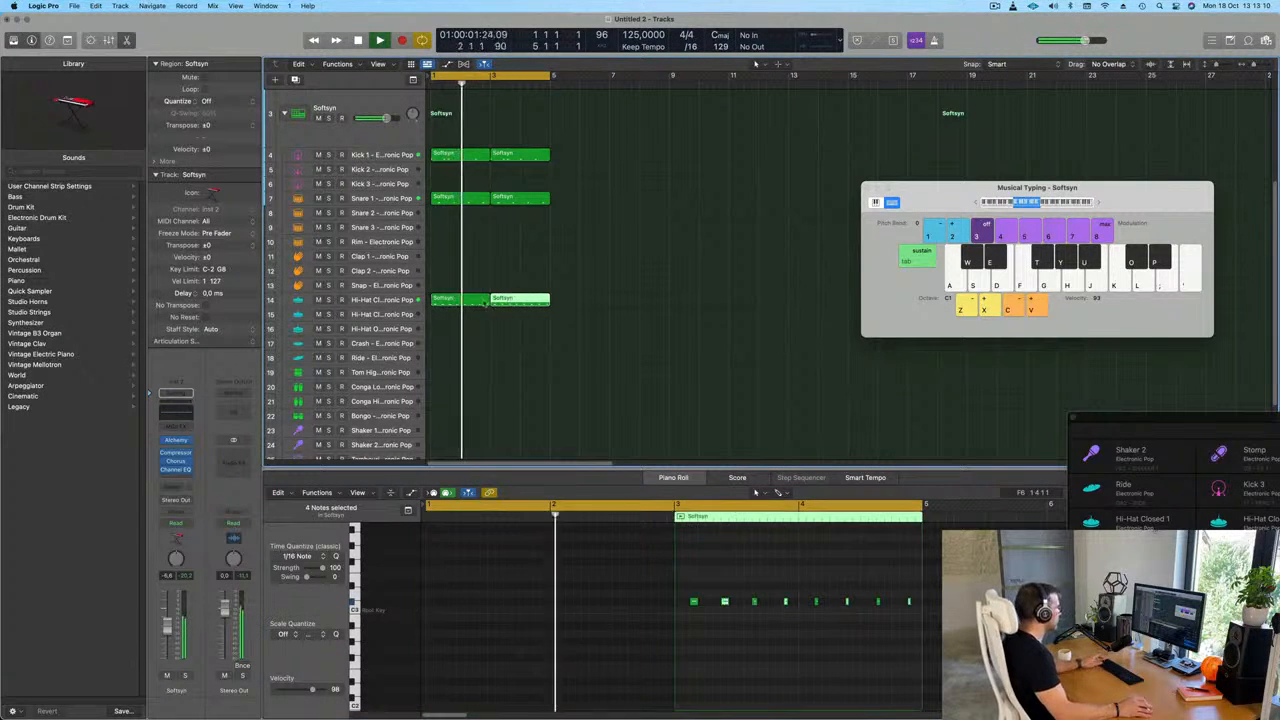
pyautogui.click(562, 328)
pyautogui.scroll(-4, 583, 331)
pyautogui.scroll(3, 600, 340)
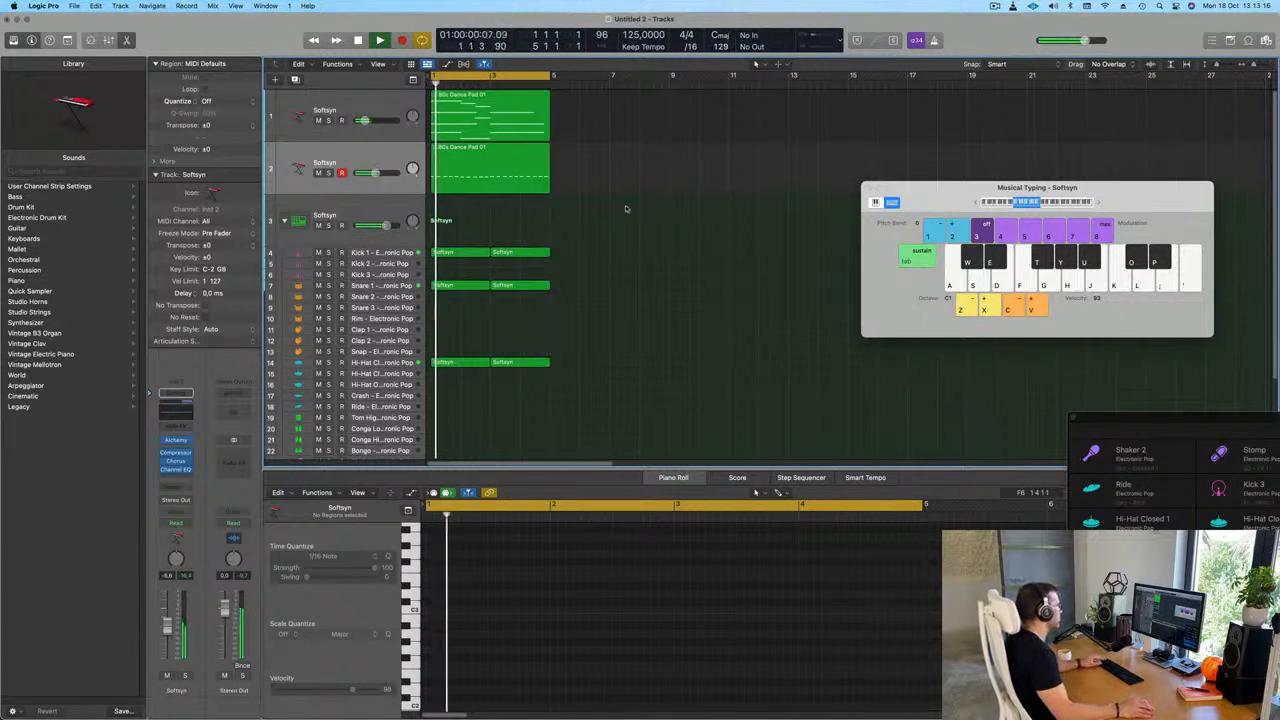
pyautogui.scroll(2, 636, 219)
pyautogui.scroll(-3, 630, 347)
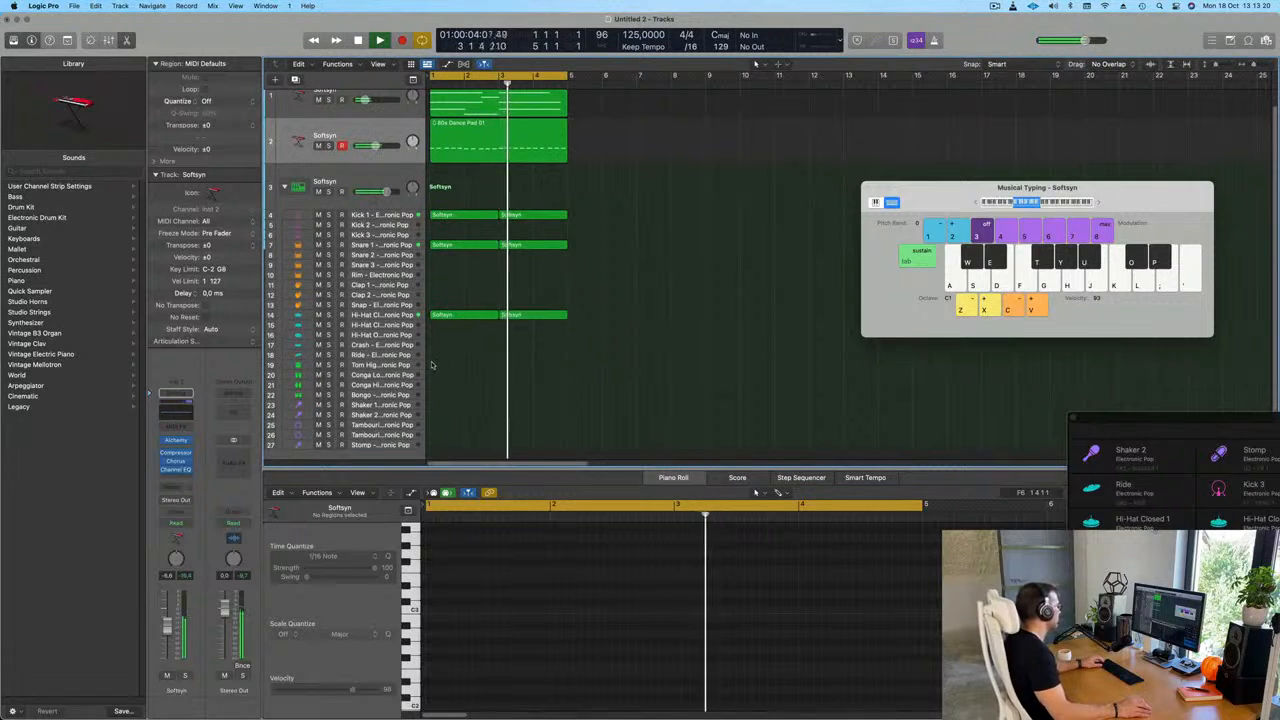
# Copy the first hi-hat region to the Conga Low track, lower its second note one octave and raise its fourth one octave.
pyautogui.click(445, 315)
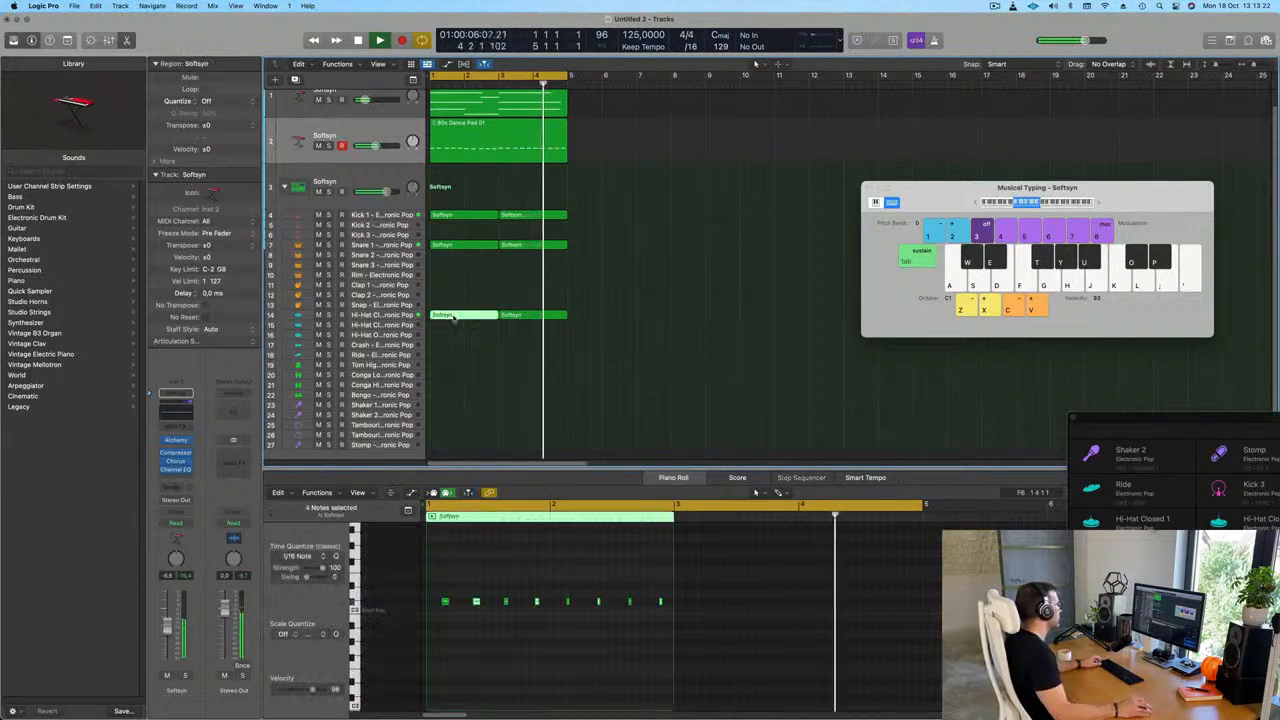
pyautogui.moveTo(445, 315); pyautogui.dragTo(452, 378)
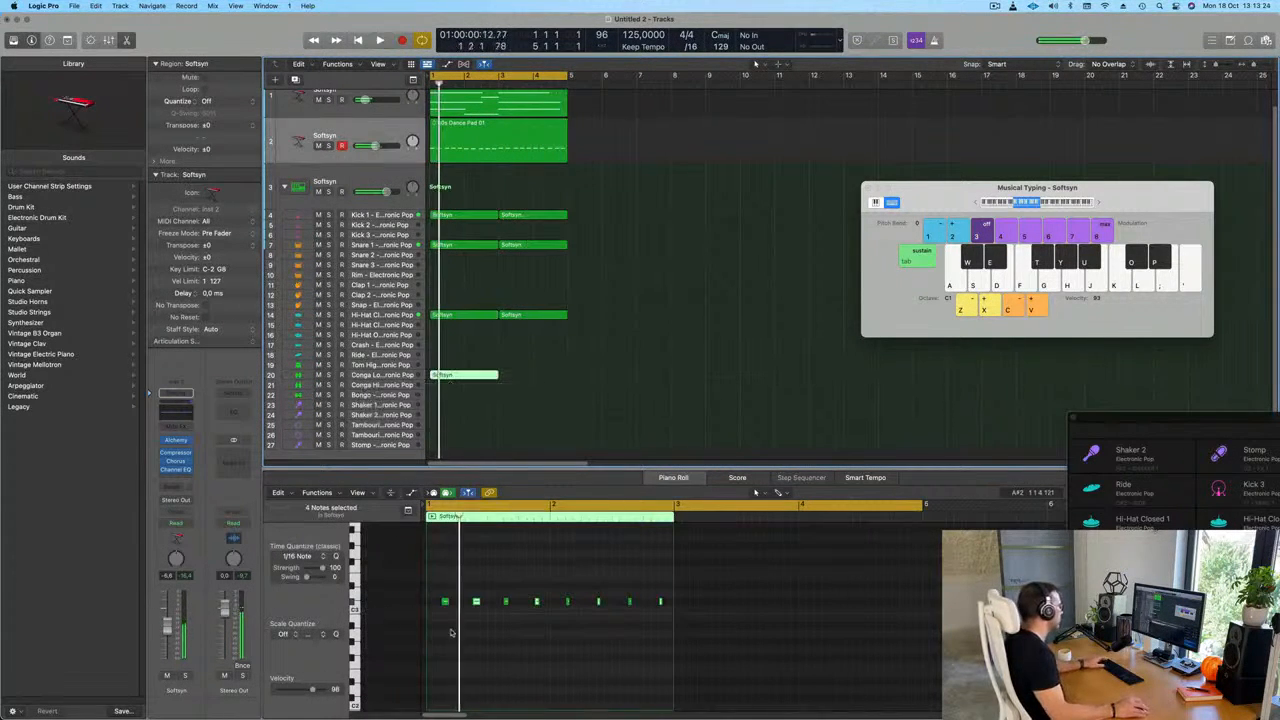
pyautogui.moveTo(463, 588); pyautogui.dragTo(487, 611)
pyautogui.press('space')
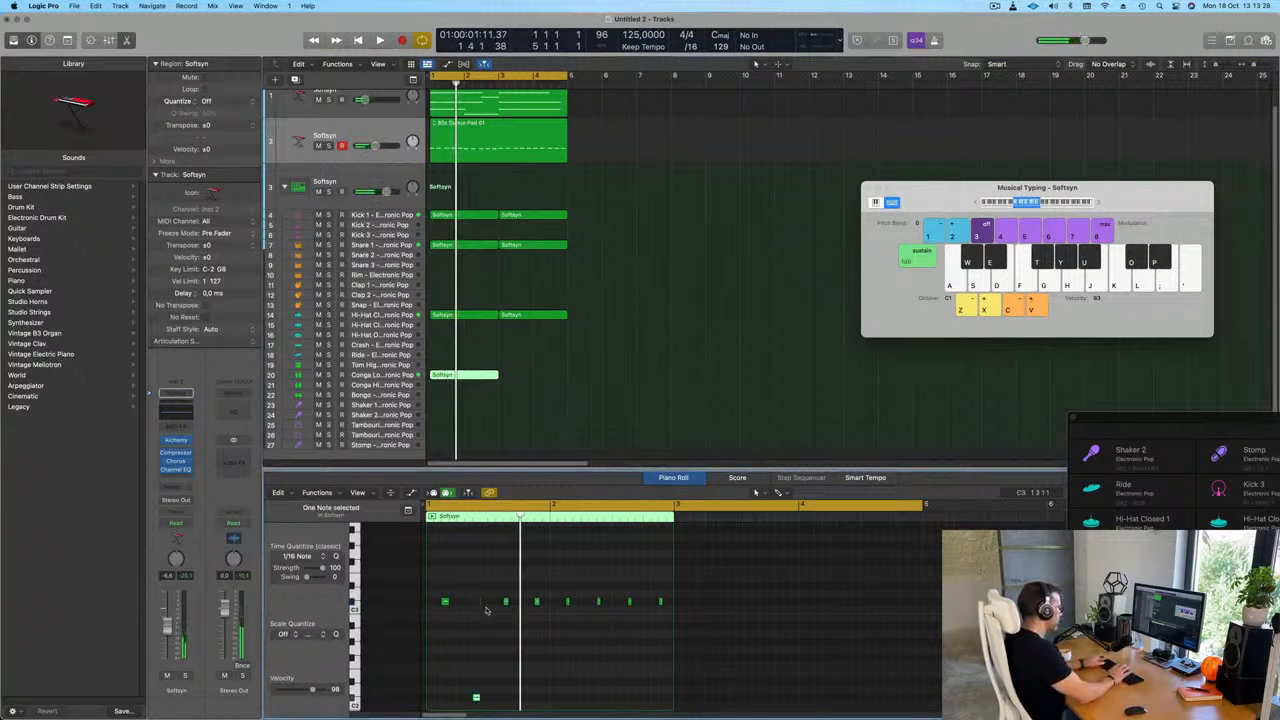
pyautogui.press('space')
pyautogui.click(536, 601)
pyautogui.hotkey('alt', 'shift', 'Up')
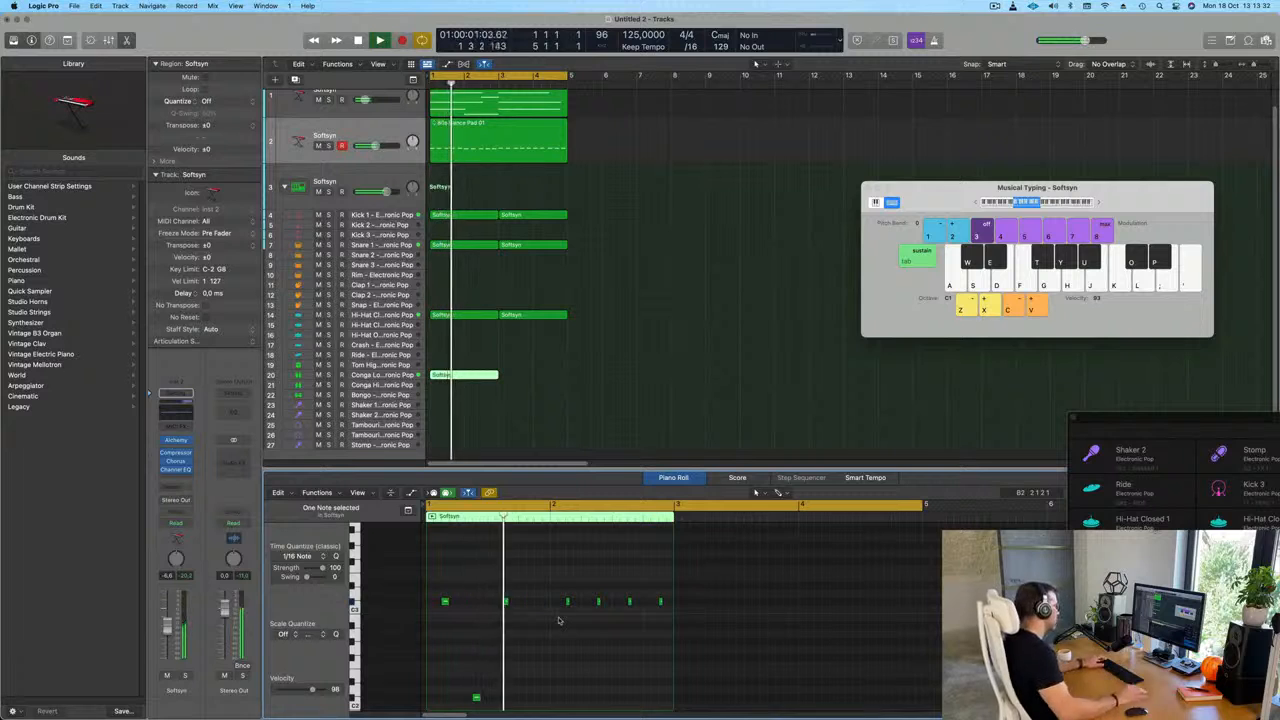
# Shorten the Conga Low region to one bar and play it with the loop.
pyautogui.scroll(2, 556, 617)
pyautogui.scroll(-3, 550, 611)
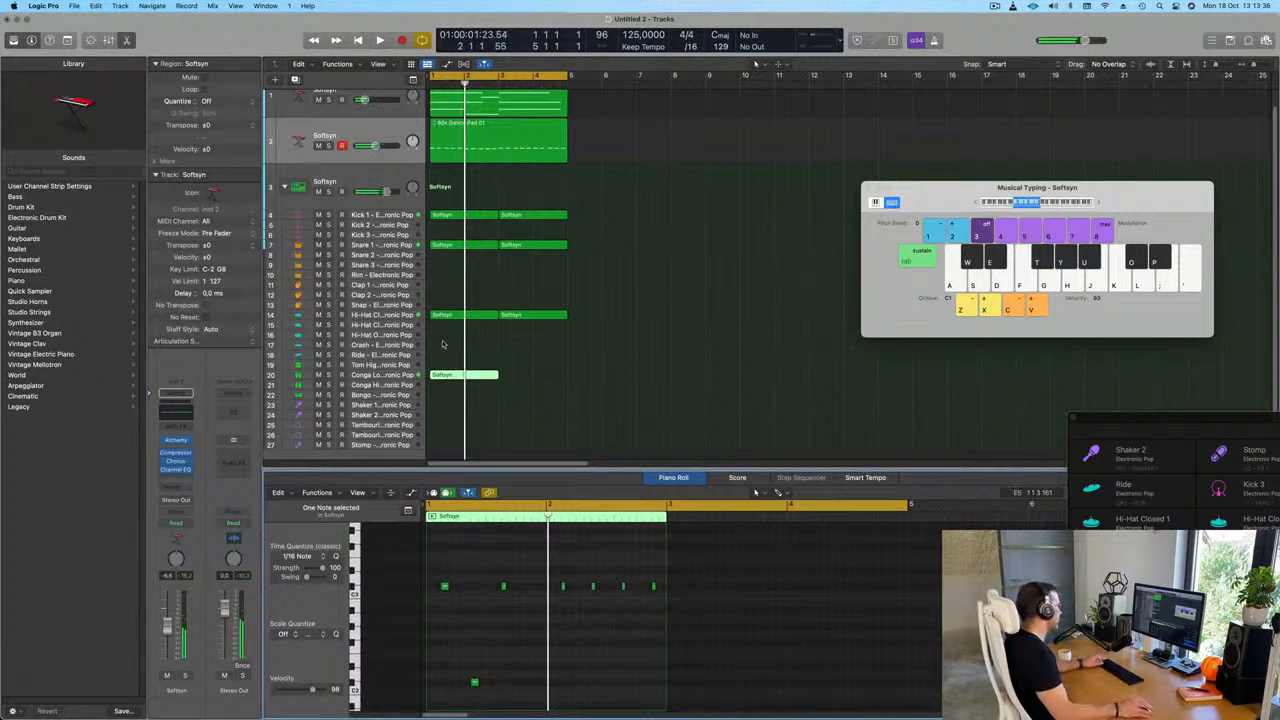
pyautogui.click(464, 374)
pyautogui.moveTo(508, 373); pyautogui.dragTo(496, 380)
pyautogui.click(452, 377)
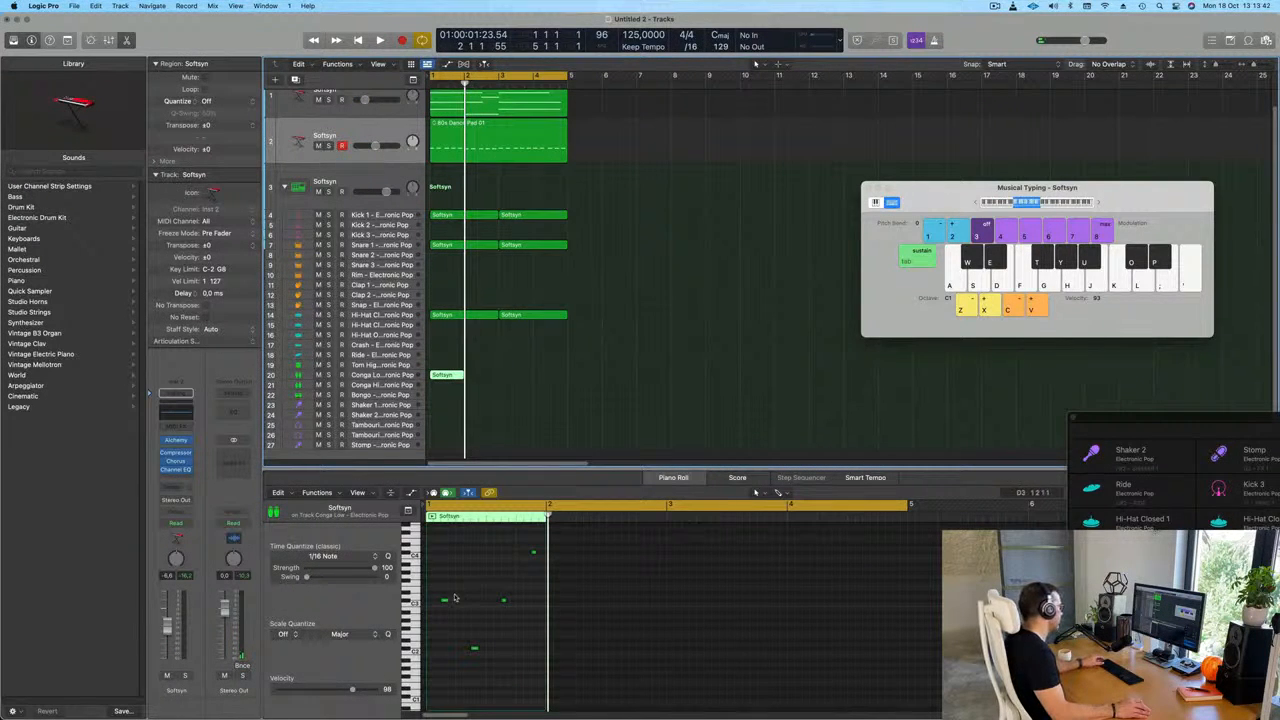
pyautogui.press('space')
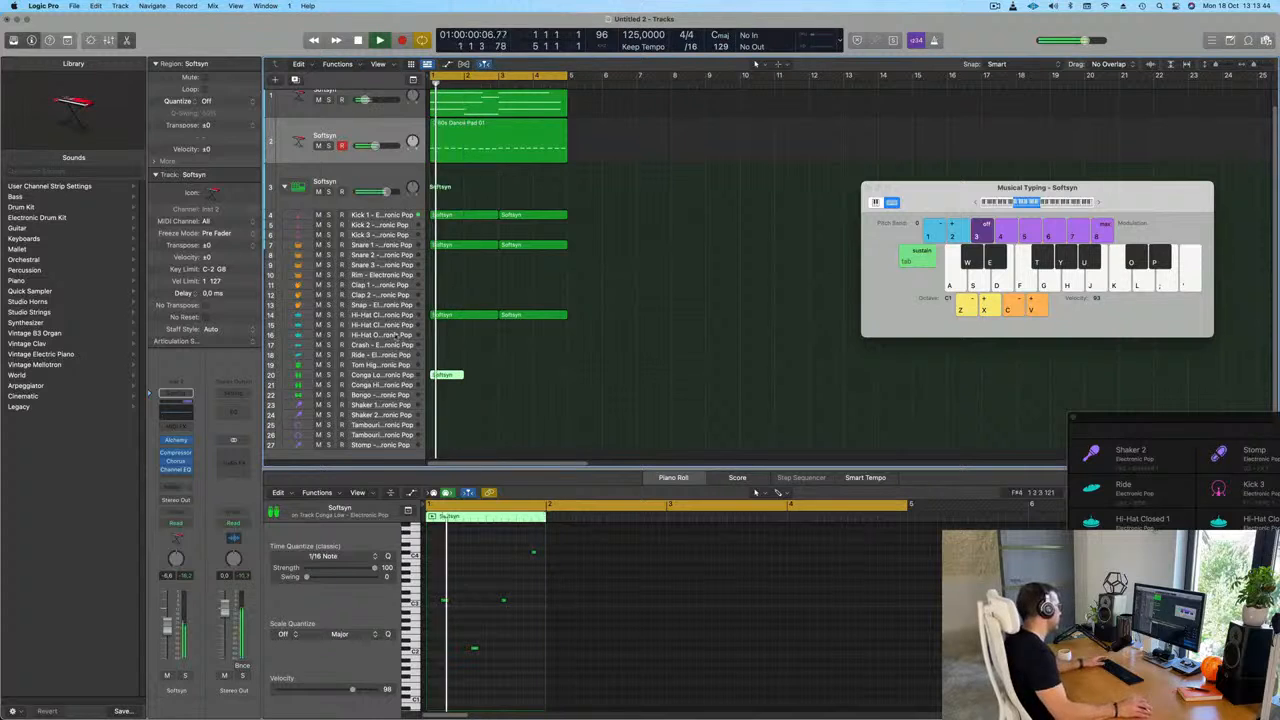
# Set the Conga Low volume to about -13 dB and repeat its one-bar region three times to fill bars 1 to 4.
pyautogui.click(302, 376)
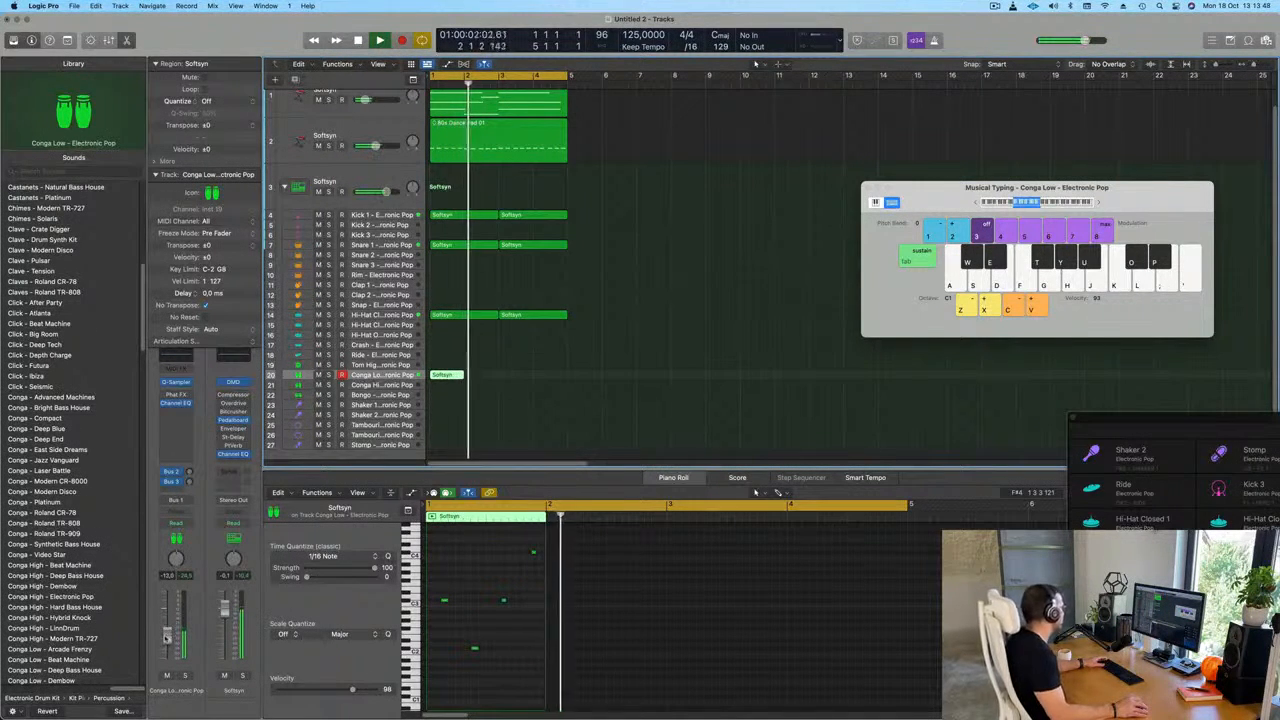
pyautogui.click(445, 385)
pyautogui.press('super+r')
pyautogui.press('super+r')
pyautogui.press('super+r')
pyautogui.press('Return')
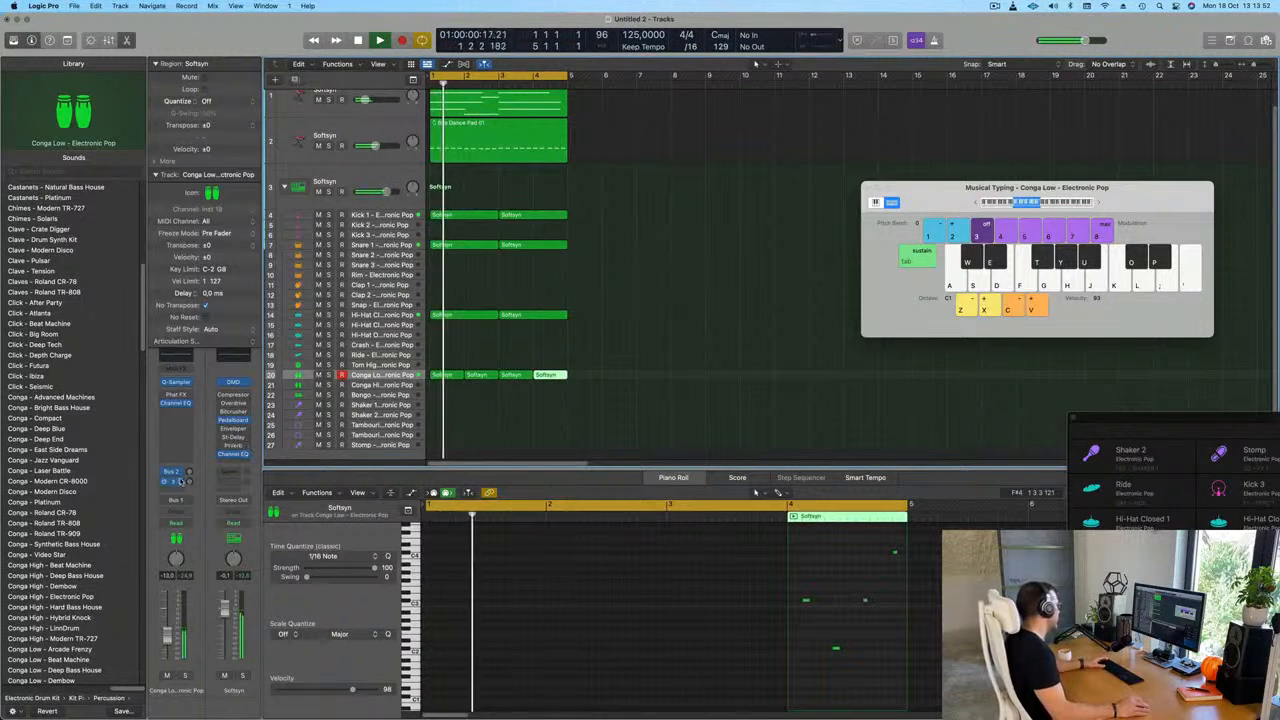
# Raise the Conga Low track's Bus 3 delay send to about -5 dB.
pyautogui.click(189, 482)
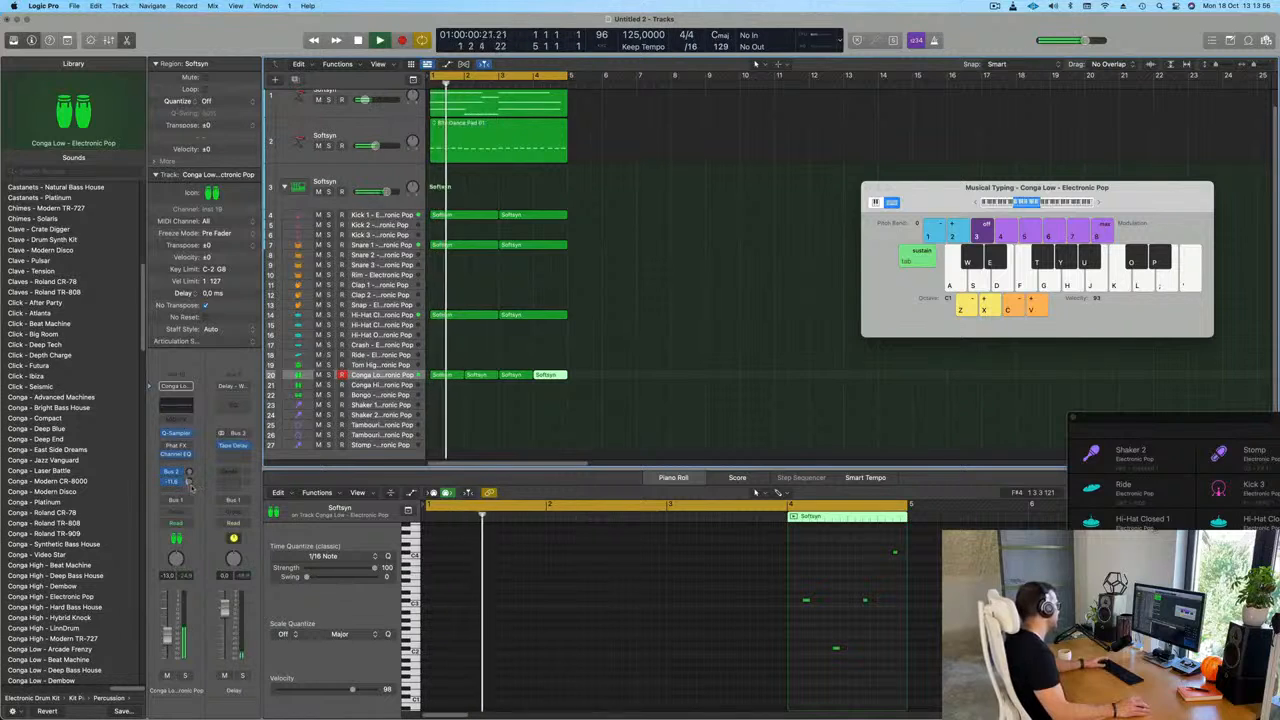
pyautogui.moveTo(189, 483); pyautogui.dragTo(195, 472)
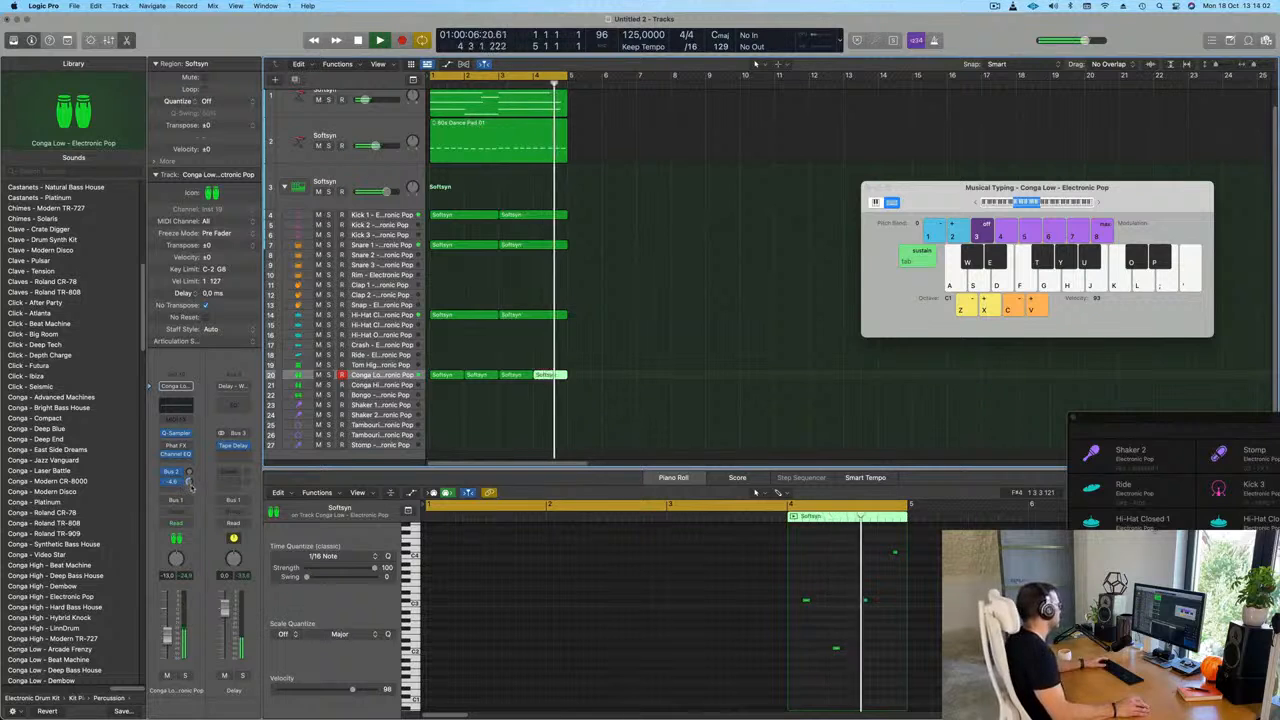
pyautogui.click(547, 425)
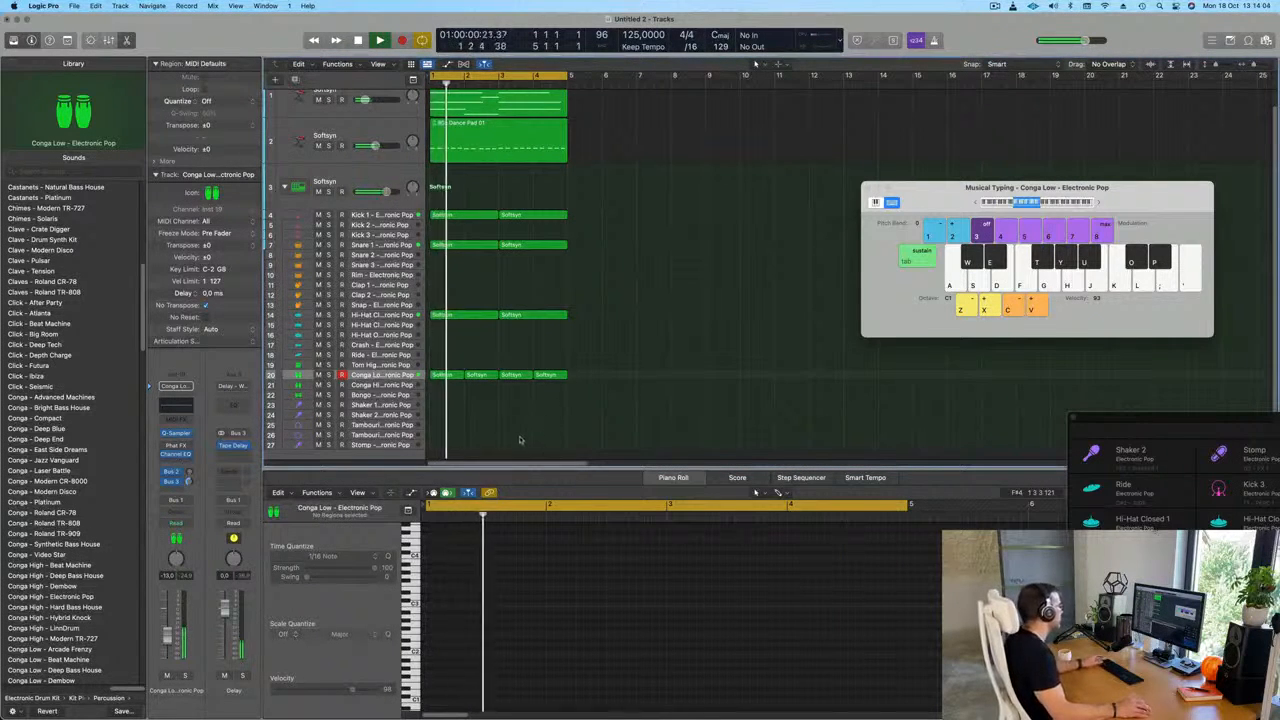
# Copy the first Conga Low region to the Conga High track and lower all its notes one octave.
pyautogui.scroll(-1, 480, 390)
pyautogui.click(446, 370)
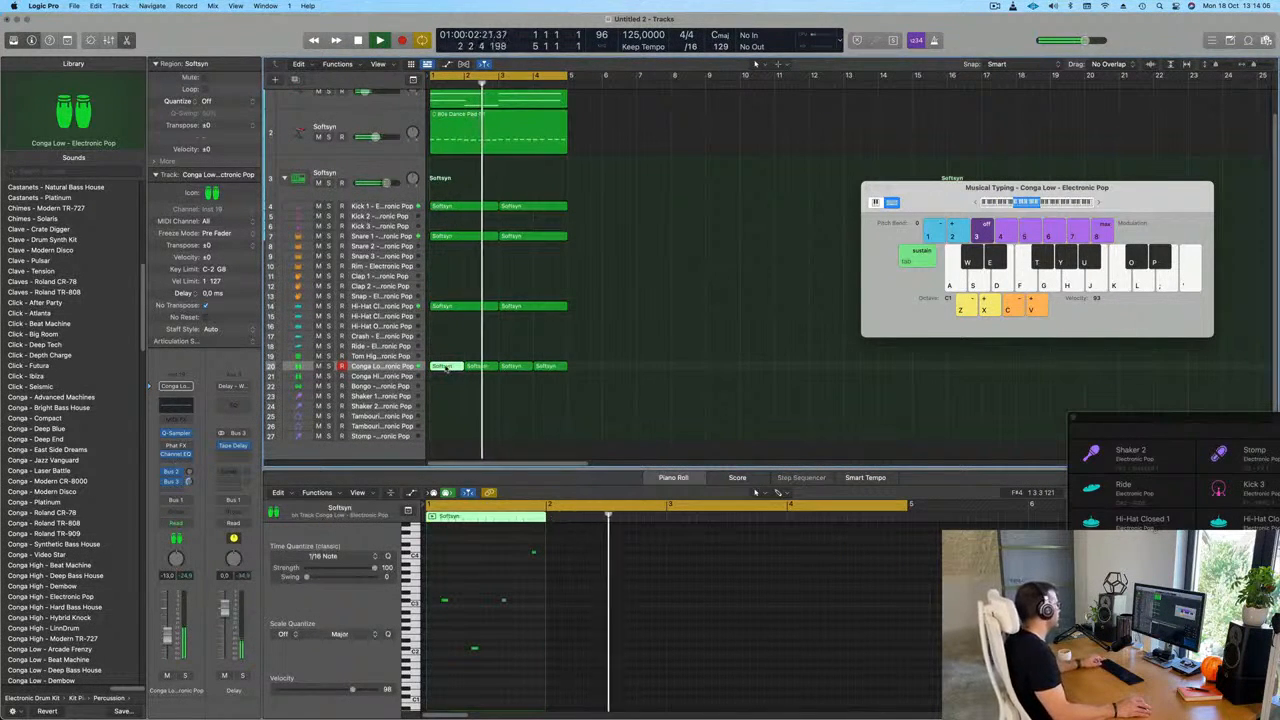
pyautogui.moveTo(446, 368); pyautogui.dragTo(446, 377)
pyautogui.moveTo(436, 543); pyautogui.dragTo(537, 681)
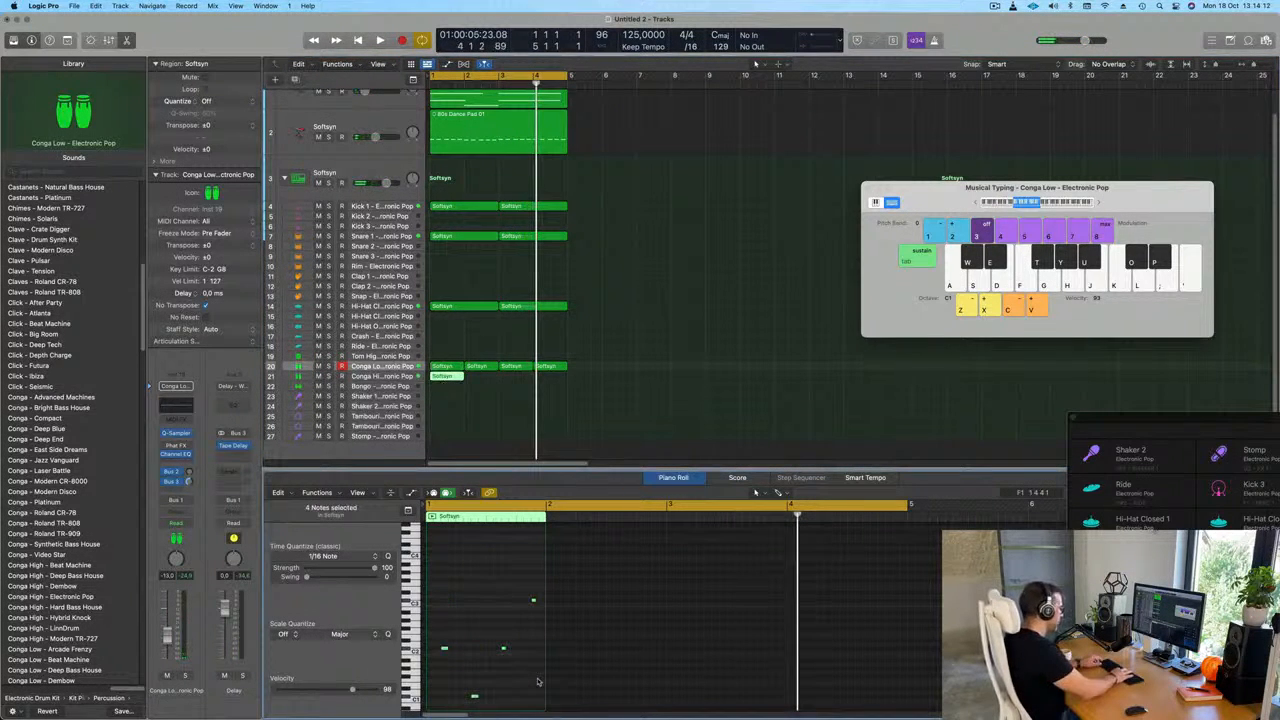
# Move the Conga High notes an eighth note later, remove the last two notes and play the result.
pyautogui.press('space')
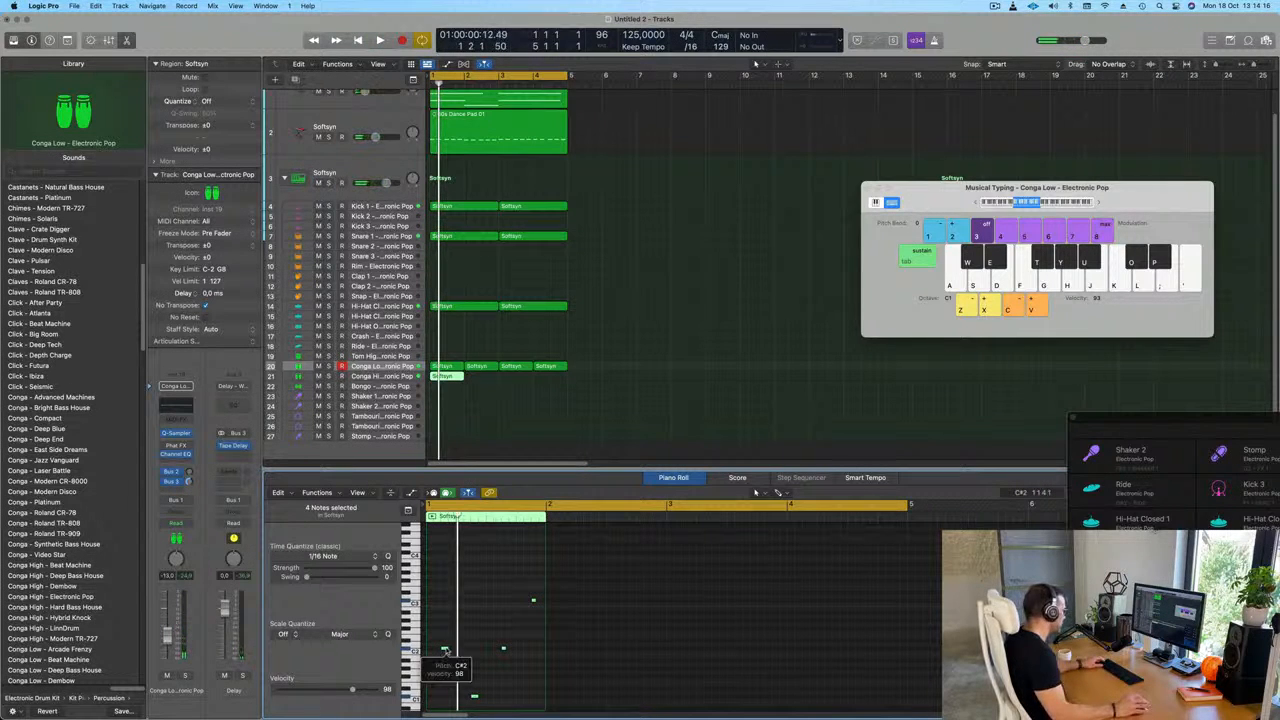
pyautogui.moveTo(445, 650); pyautogui.dragTo(452, 652)
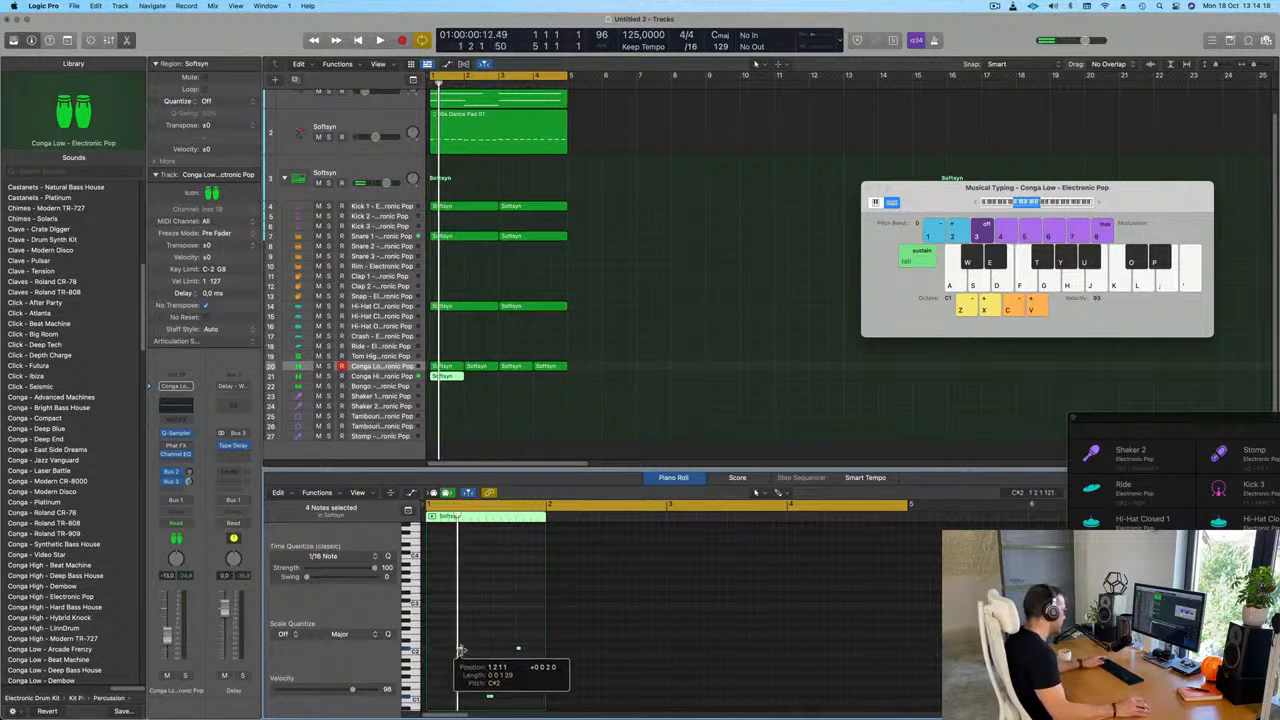
pyautogui.press('space')
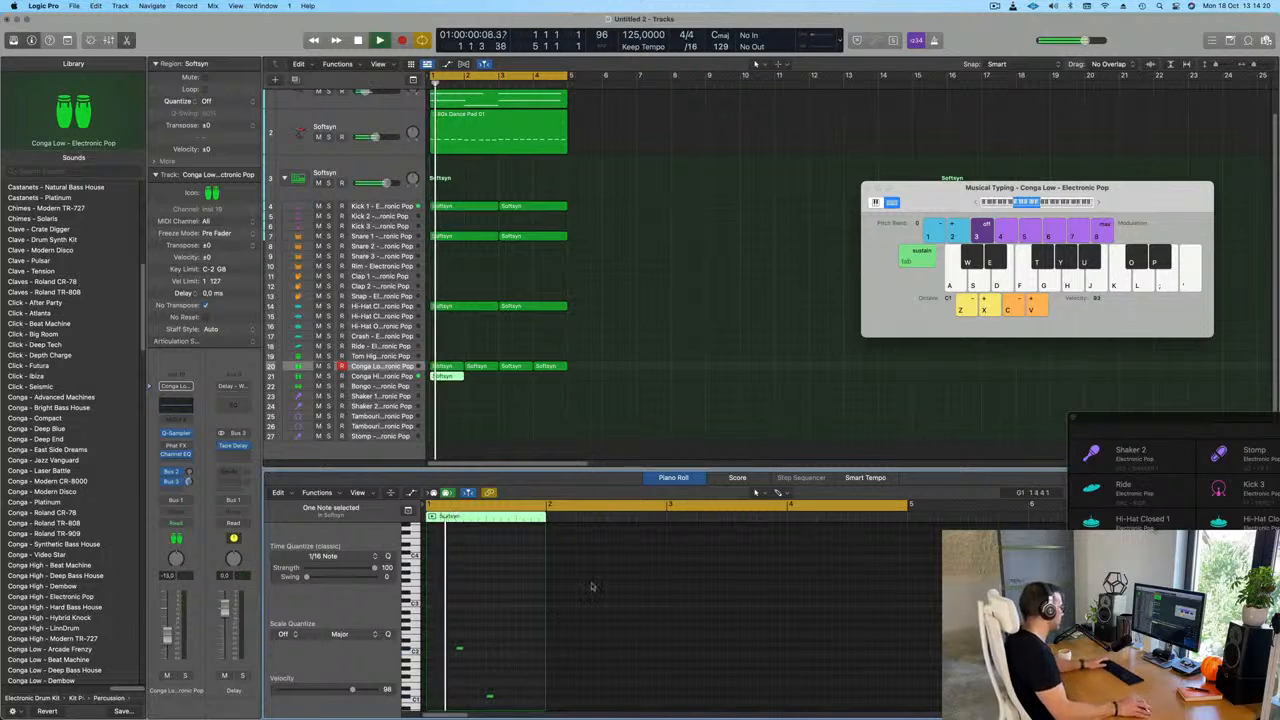
# Select the Conga High track and set its volume to about -13 dB while listening to the loop.
pyautogui.click(394, 377)
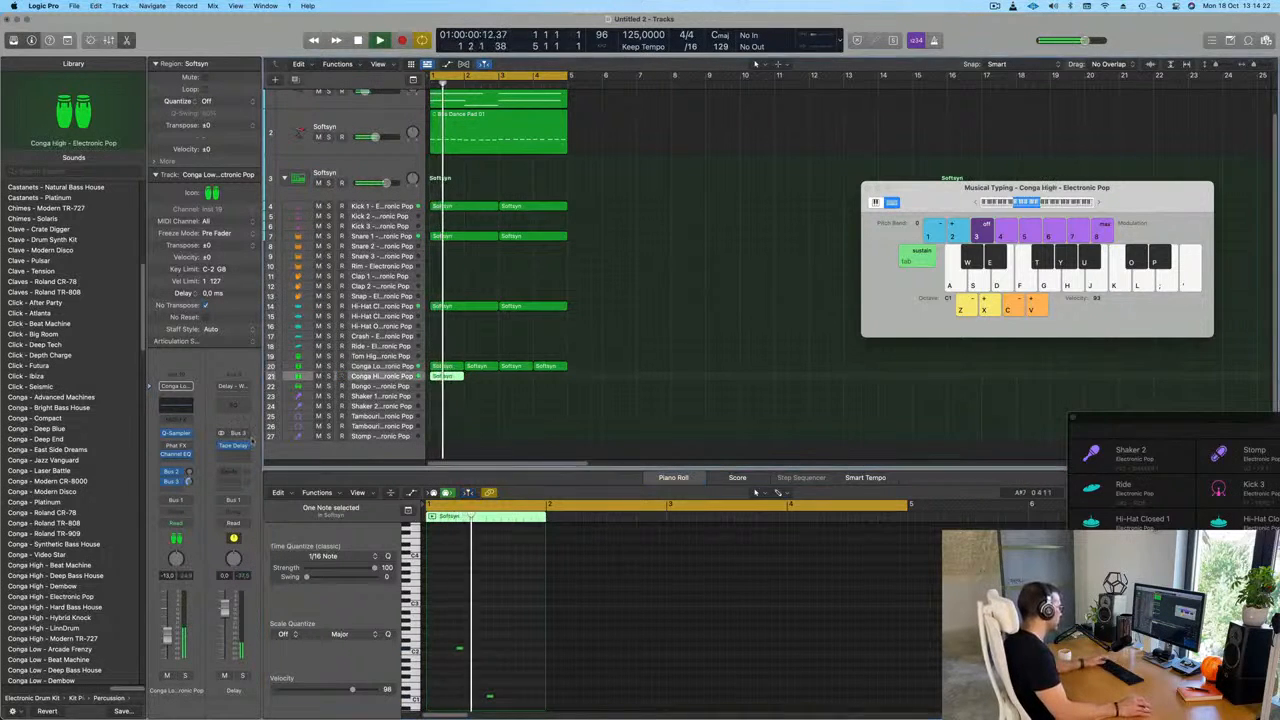
pyautogui.press('space')
pyautogui.moveTo(167, 643); pyautogui.dragTo(169, 632)
pyautogui.press('space')
pyautogui.press('space')
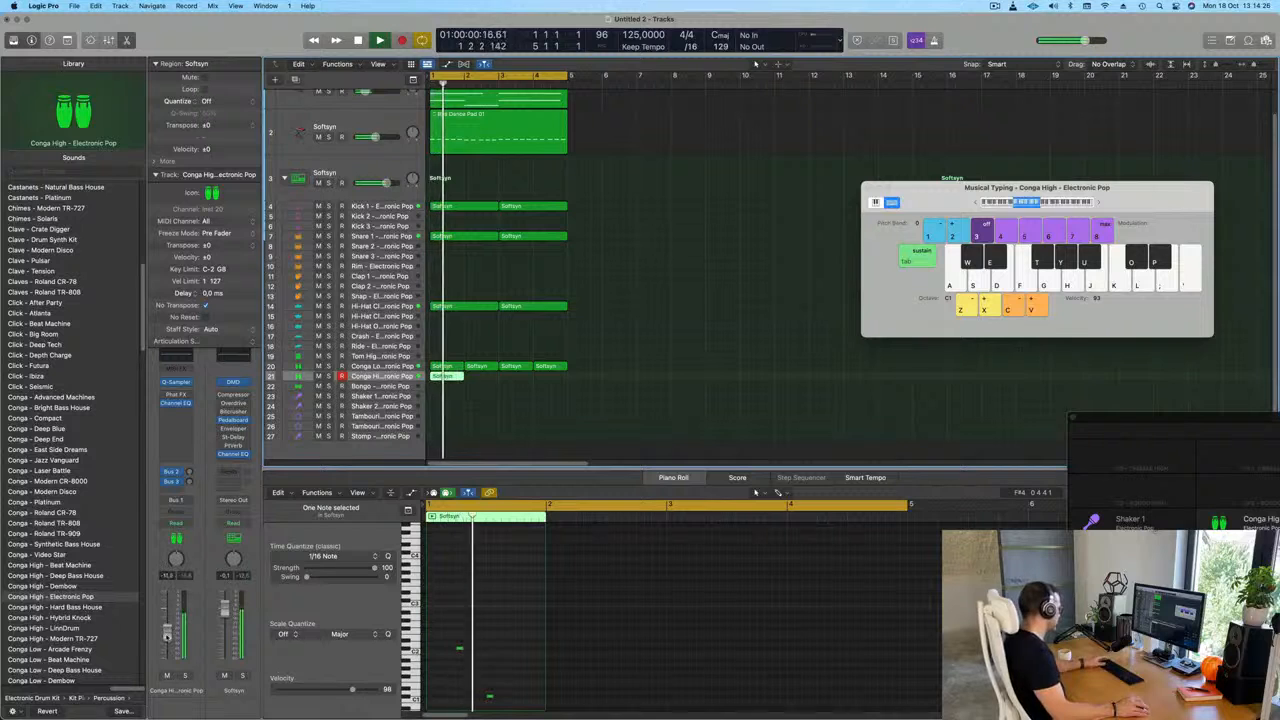
pyautogui.press('space')
pyautogui.press('space')
pyautogui.moveTo(167, 638); pyautogui.dragTo(167, 641)
pyautogui.press('space')
pyautogui.press('space')
# Repeat the one-bar Conga High region three times to fill bars 1 to 4.
pyautogui.click(463, 390)
pyautogui.click(458, 377)
pyautogui.press('super+r')
pyautogui.press('super+r')
pyautogui.press('super+r')
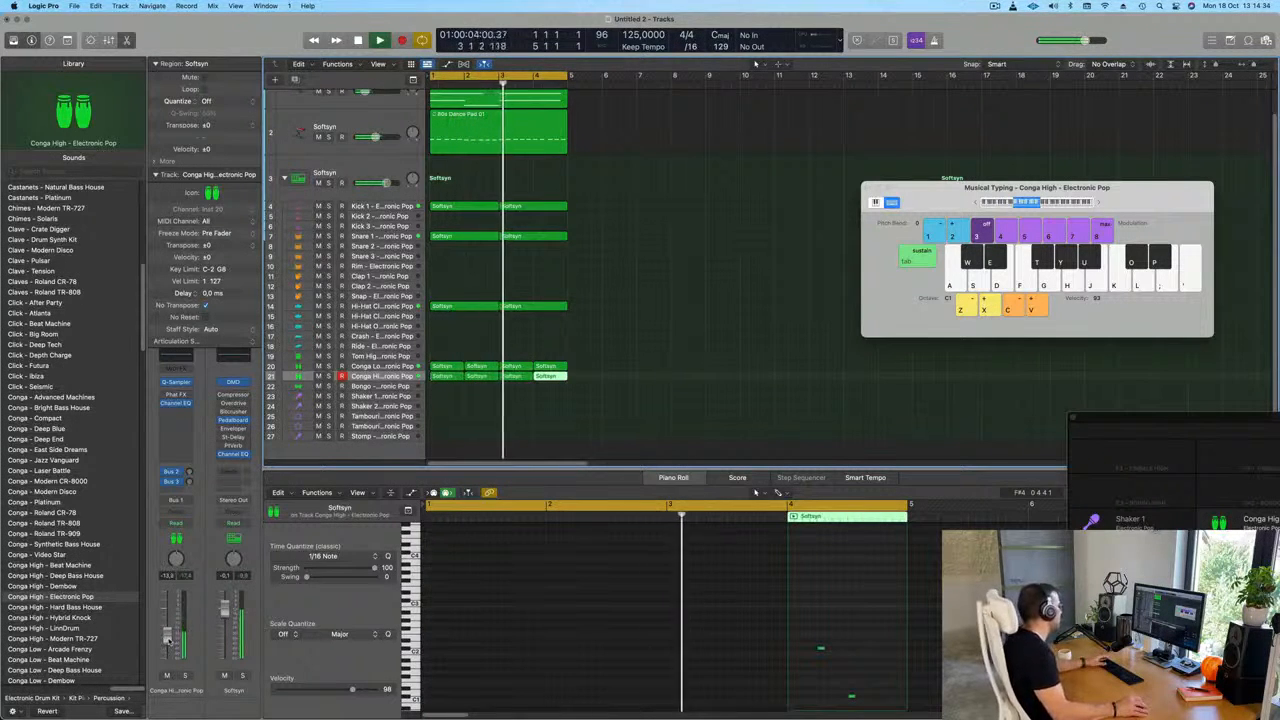
# Copy the first Hi-Hat Closed 1 region to the Shaker 1 track at bar 1.
pyautogui.scroll(-2, 599, 335)
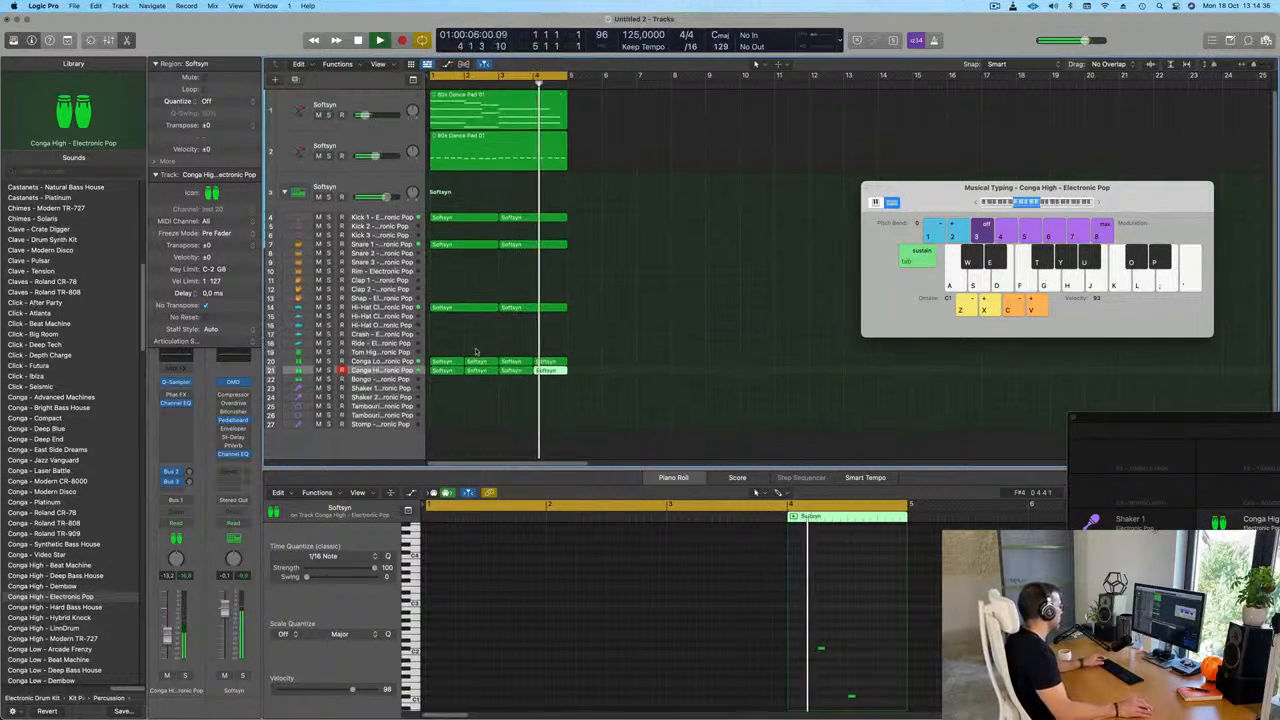
pyautogui.click(458, 246)
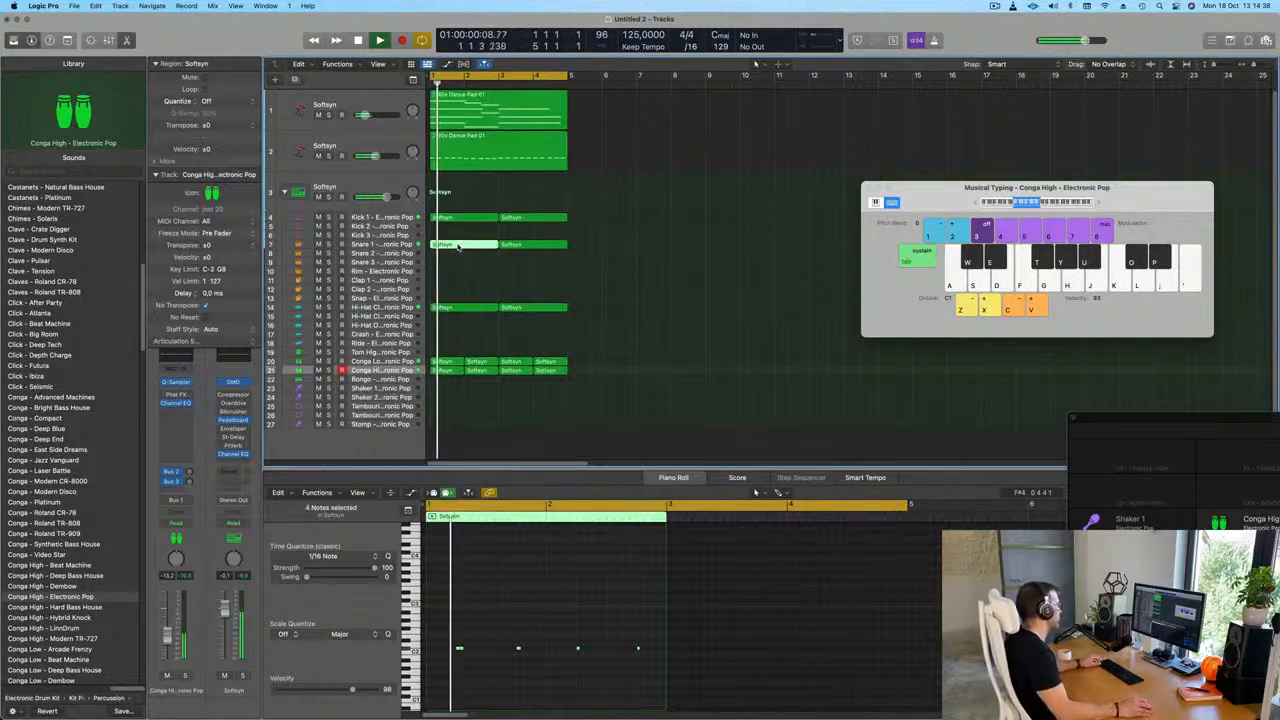
pyautogui.click(453, 308)
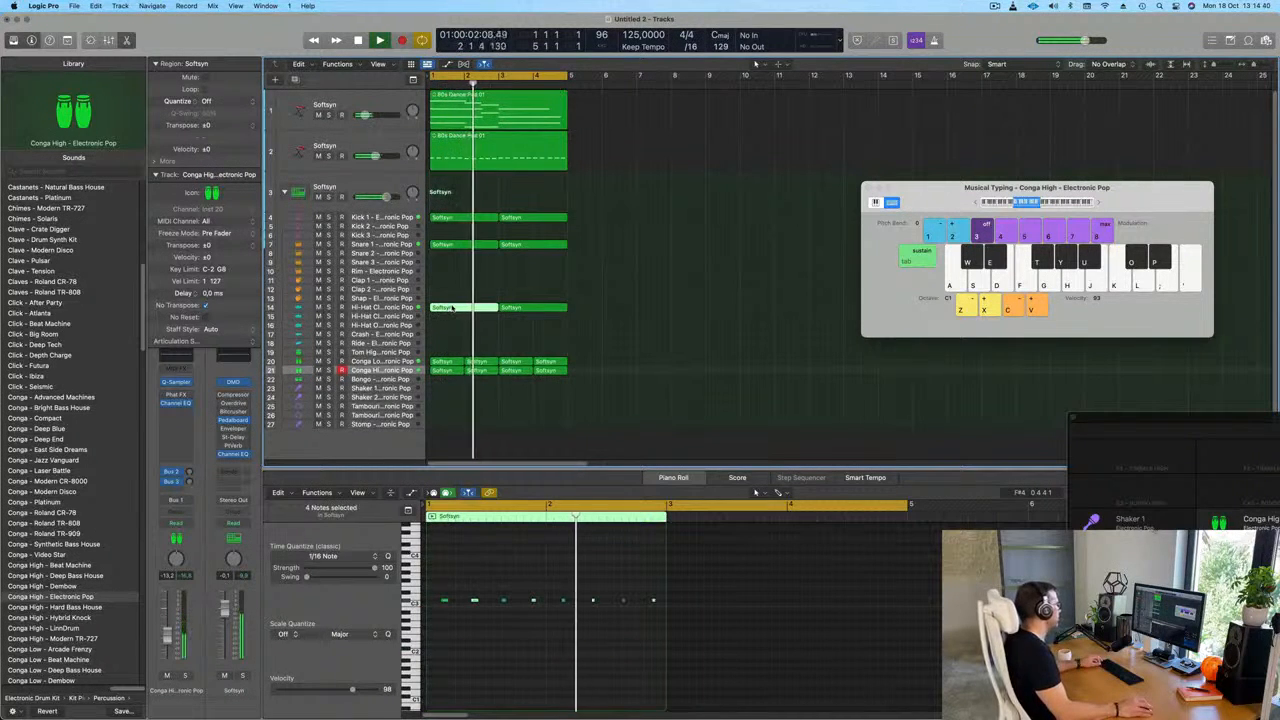
pyautogui.moveTo(453, 308); pyautogui.dragTo(453, 388)
# Move and duplicate the copied Shaker 1 notes at sixteenth-note offsets to fill every sixteenth except the offbeats.
pyautogui.moveTo(435, 589); pyautogui.dragTo(714, 630)
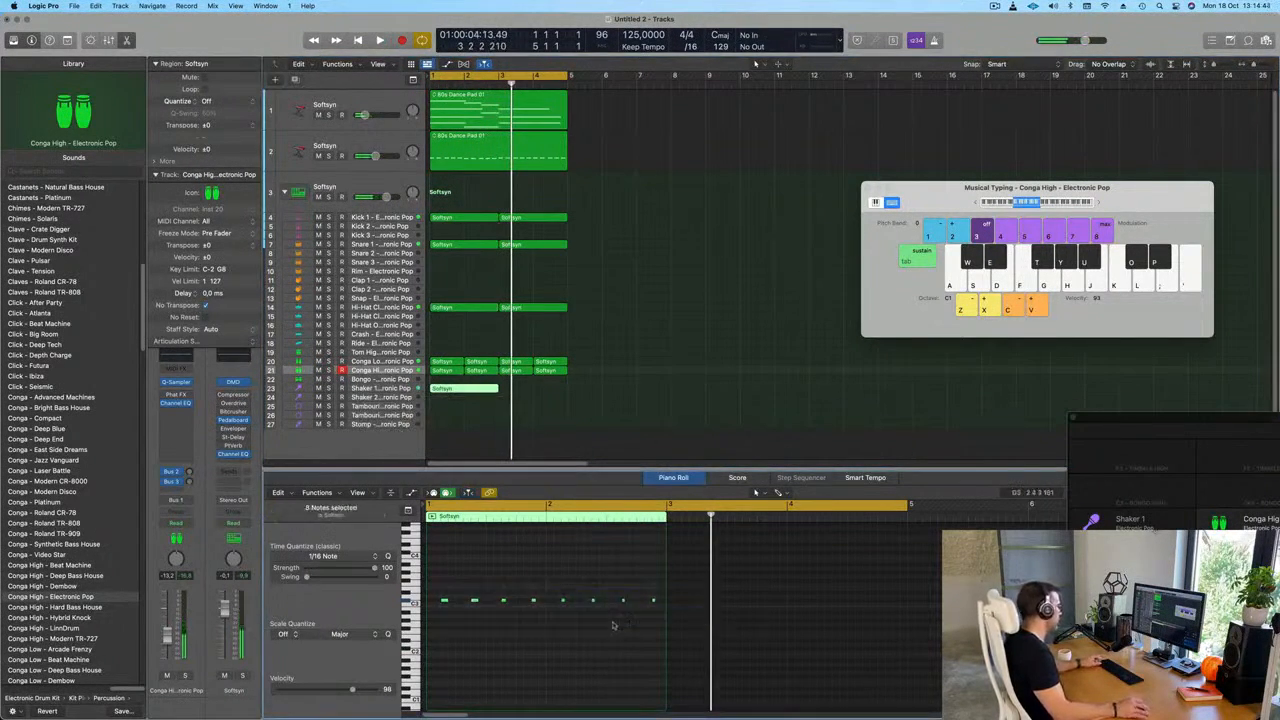
pyautogui.keyDown('ctrl'); pyautogui.keyDown('alt'); pyautogui.click(506, 620); pyautogui.keyUp('alt'); pyautogui.keyUp('ctrl')
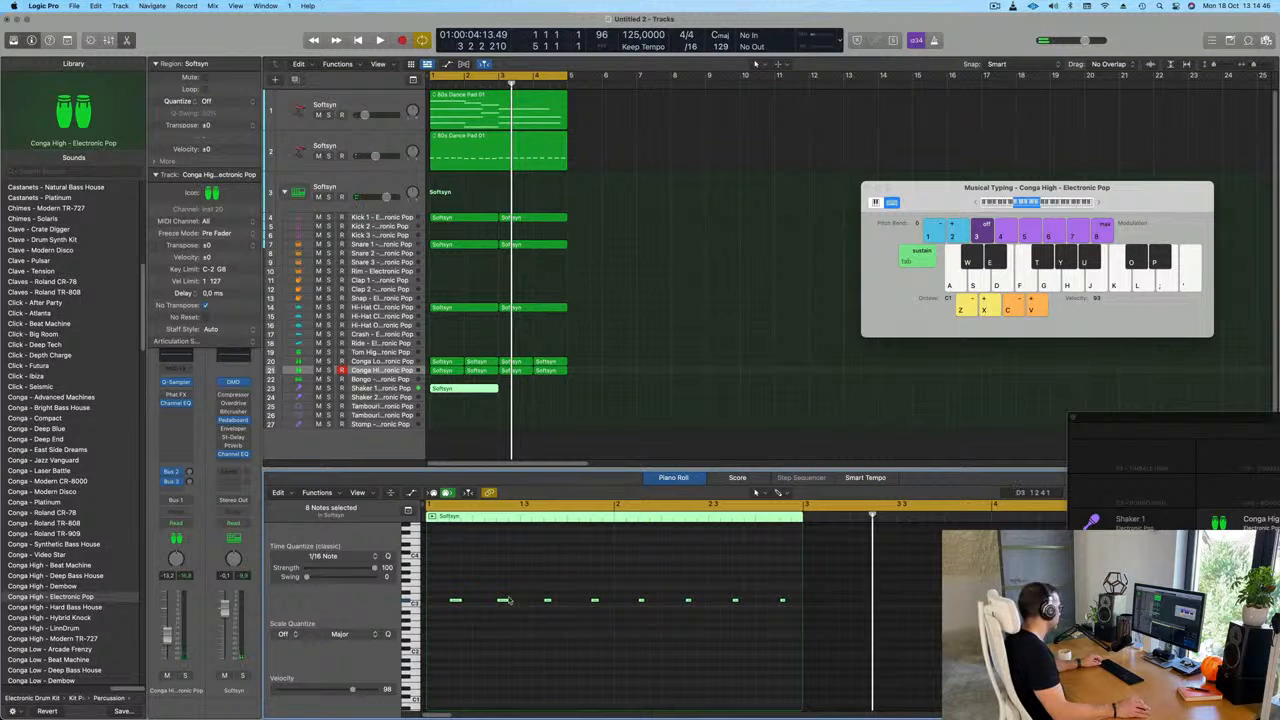
pyautogui.moveTo(450, 605)
pyautogui.mouseDown()
pyautogui.moveTo(434, 608)
pyautogui.moveTo(467, 602)
pyautogui.mouseUp()
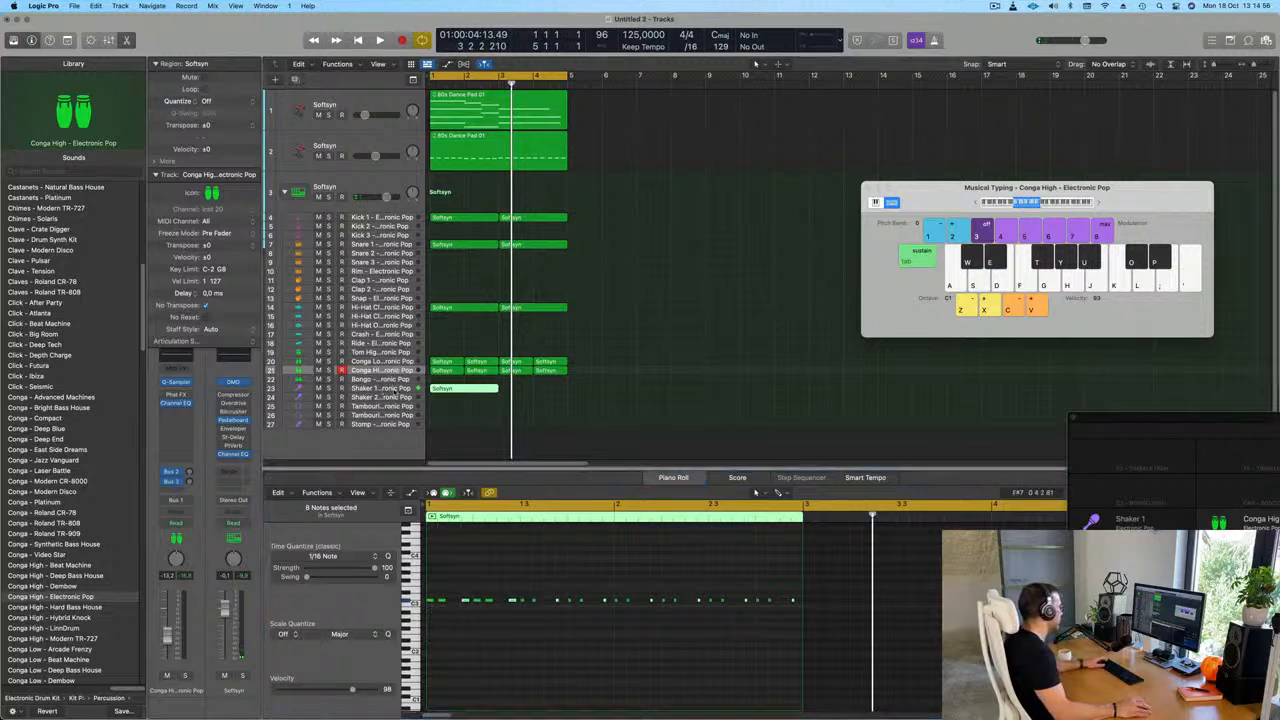
# Repeat the Shaker 1 region once to fill bars 3 and 4, and play the loop with that track selected.
pyautogui.click(382, 388)
pyautogui.press('super+r')
pyautogui.press('Return')
pyautogui.press('space')
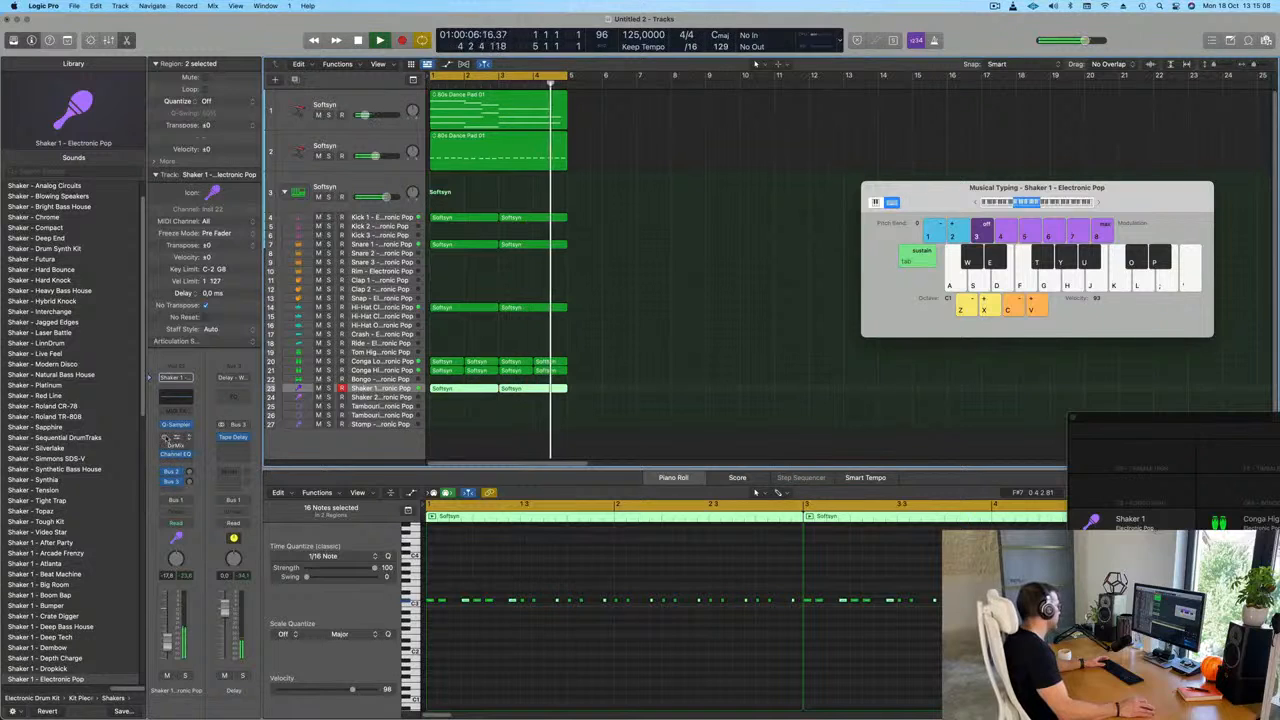
# Set the left delay of the Shaker 1 Sample Delay to 10.6 ms and close the plug-in.
pyautogui.click(176, 437)
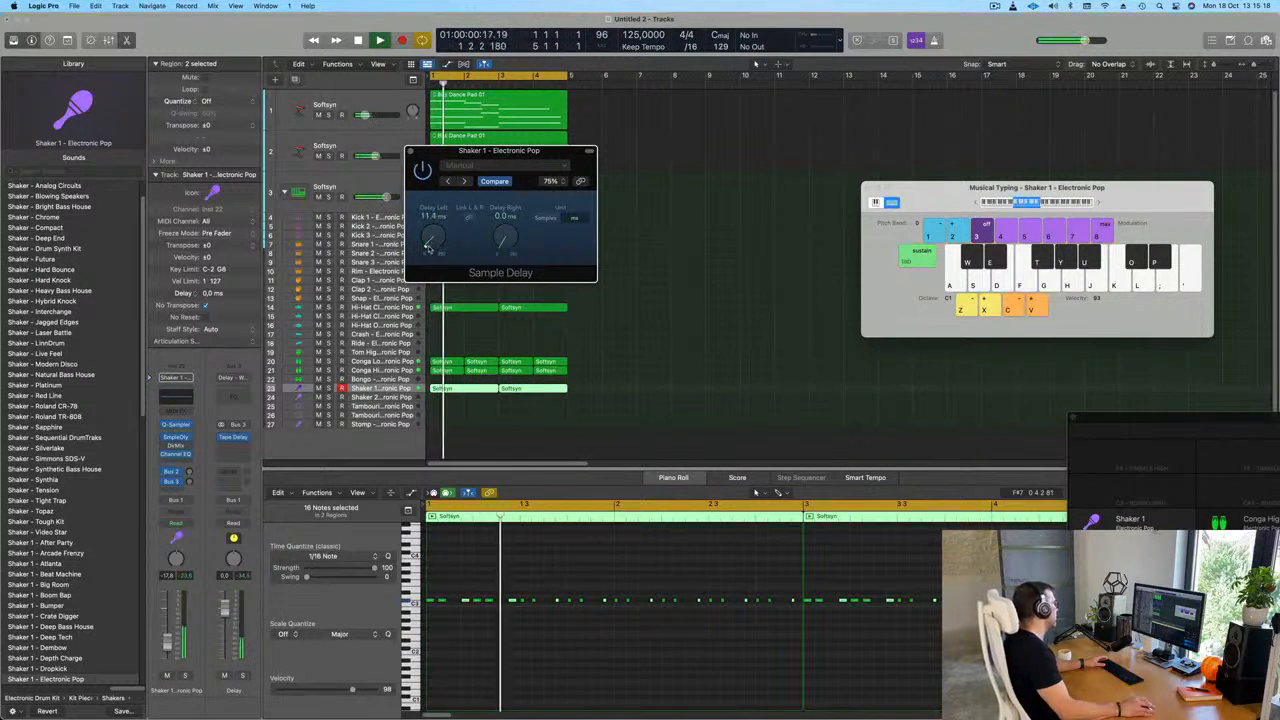
pyautogui.moveTo(428, 249); pyautogui.dragTo(429, 245)
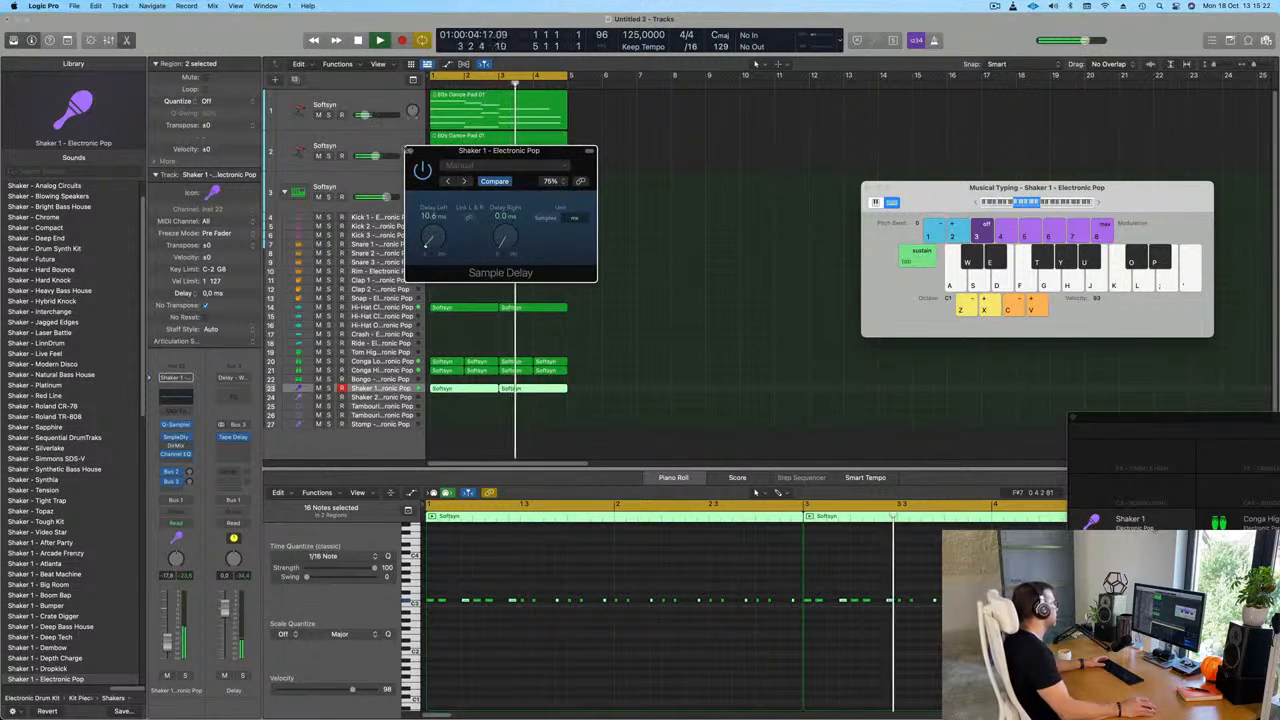
pyautogui.click(410, 151)
pyautogui.click(638, 313)
# Balance the conga levels, setting Conga High to about -15 dB, and return to the Shaker 1 track with playback stopped.
pyautogui.scroll(-3, 620, 317)
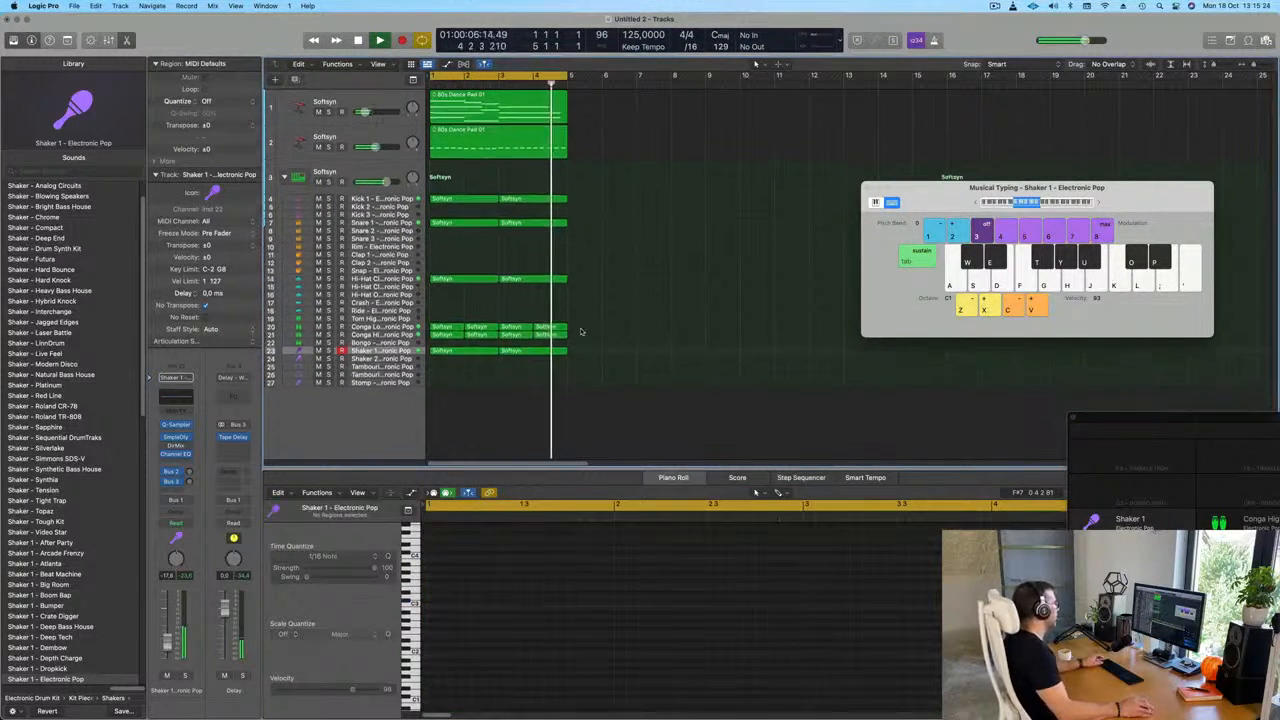
pyautogui.click(382, 308)
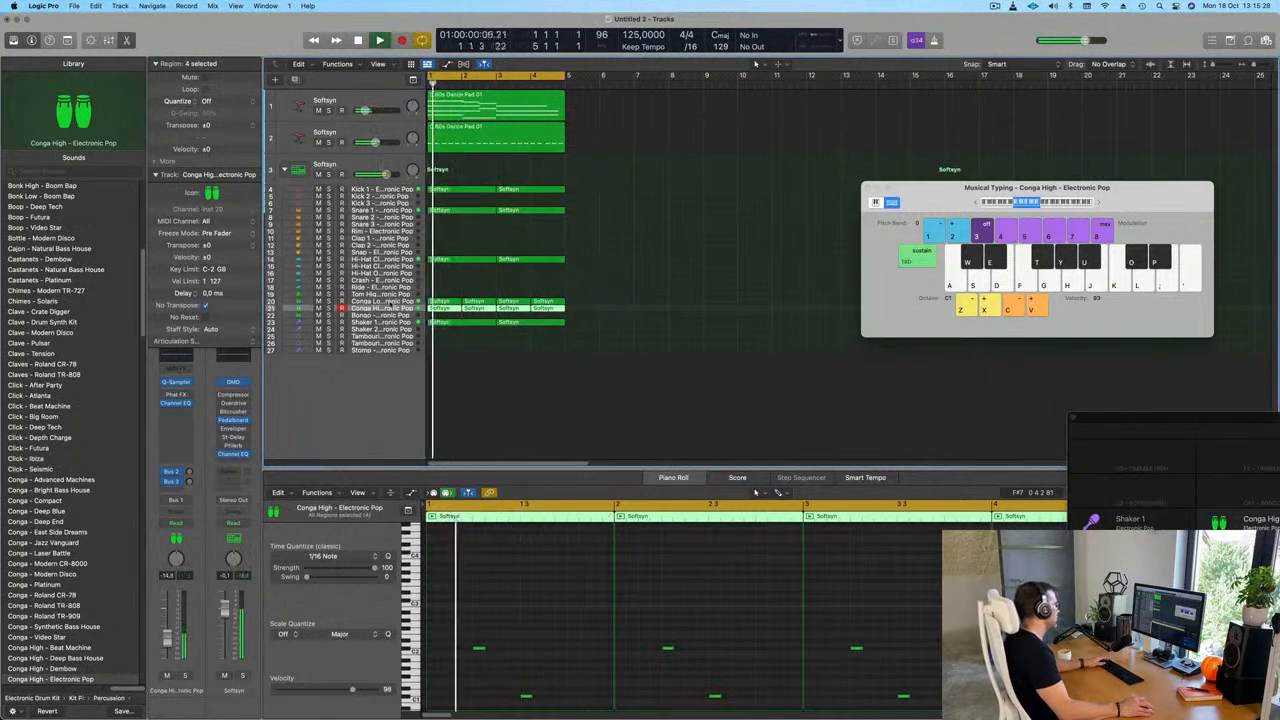
pyautogui.click(382, 301)
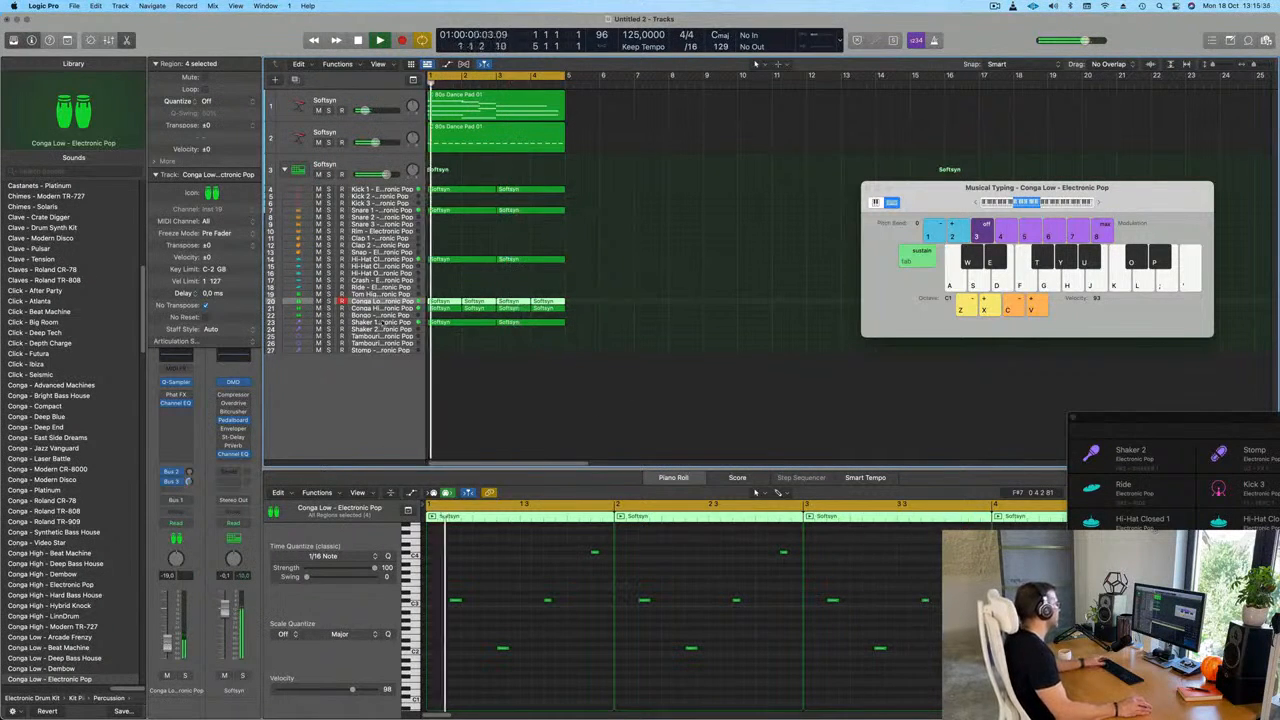
pyautogui.click(382, 322)
pyautogui.press('space')
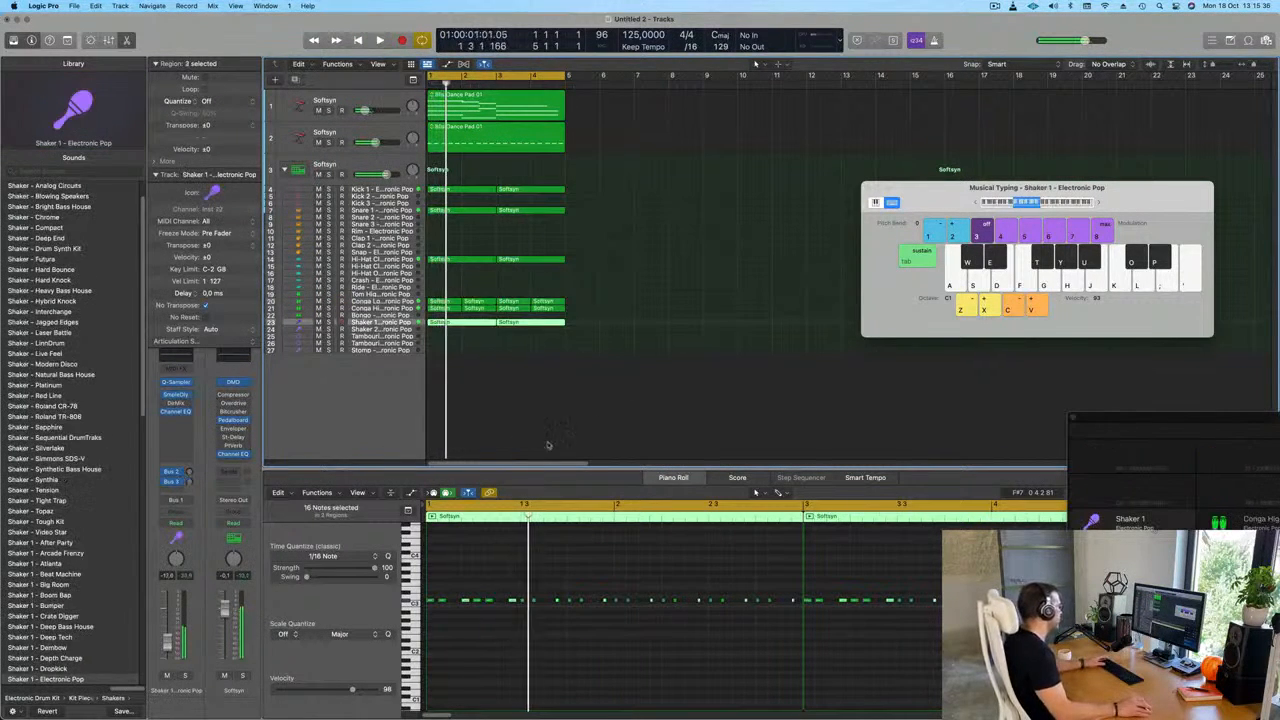
# Try the Shaker 1 notes one octave lower while listening, and transpose them back up an octave.
pyautogui.click(584, 665)
pyautogui.scroll(5, 580, 661)
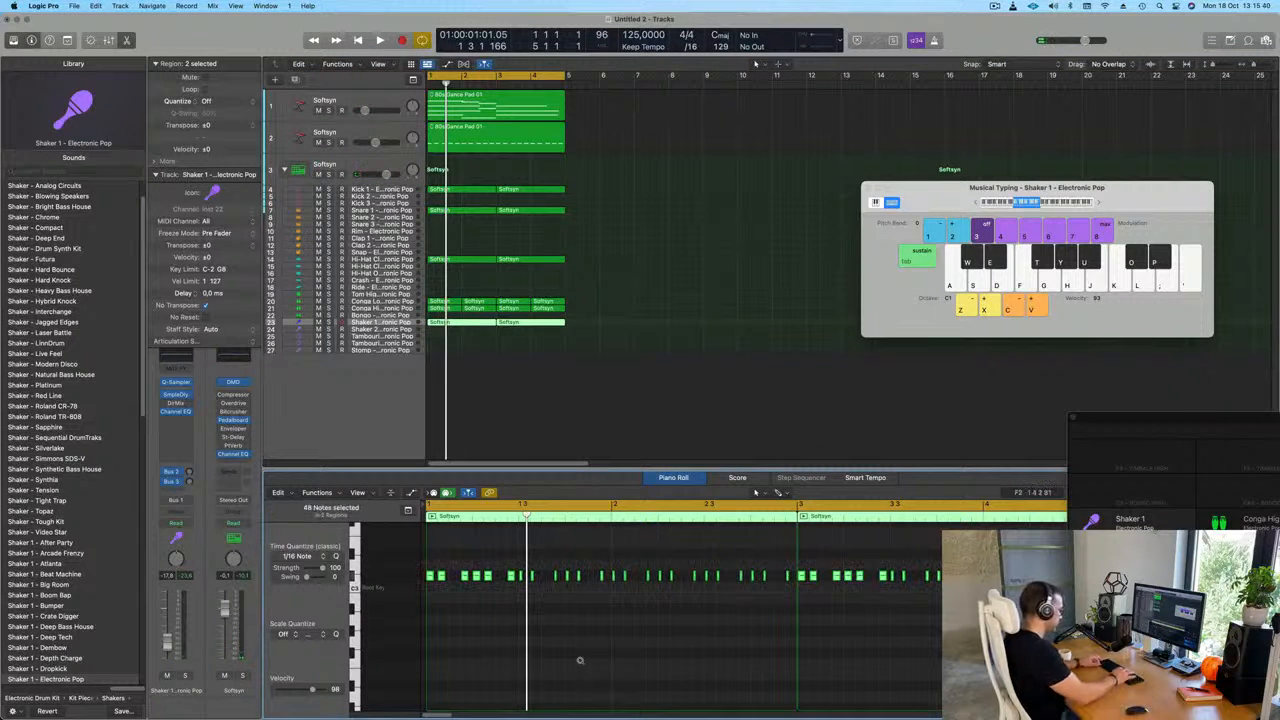
pyautogui.scroll(4, 579, 663)
pyautogui.press('space')
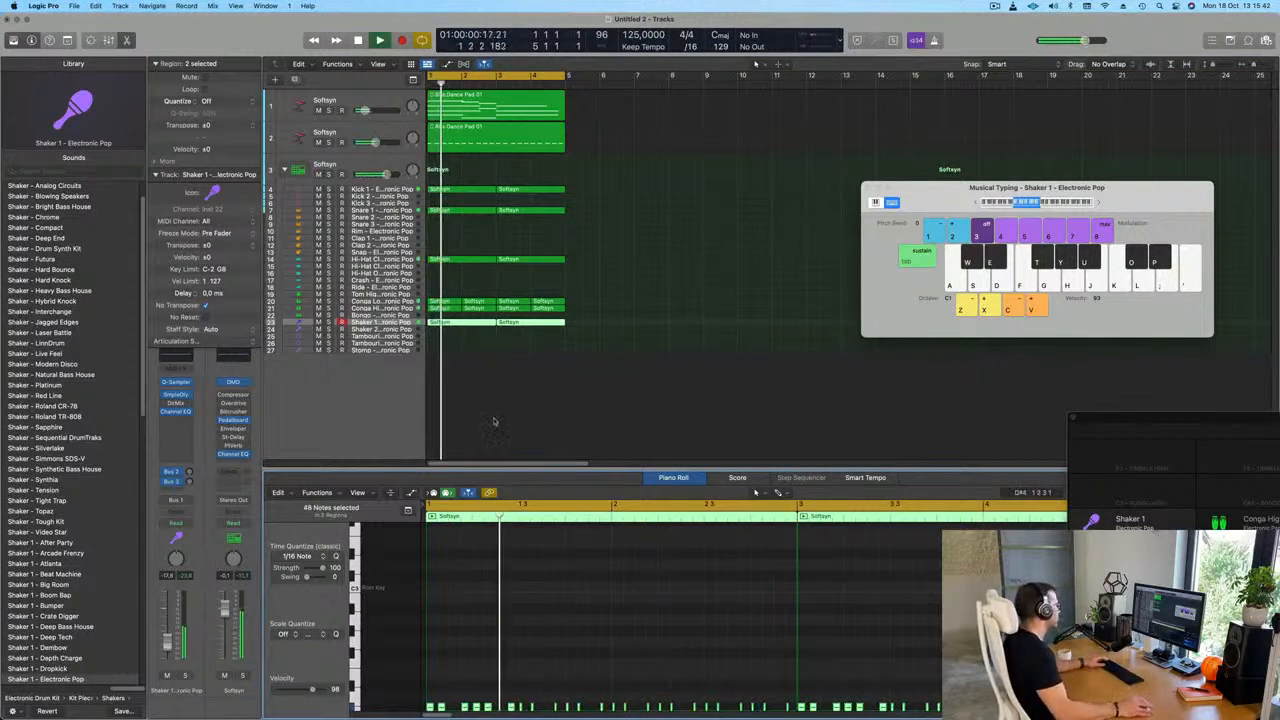
pyautogui.press('space')
pyautogui.press('space')
pyautogui.hotkey('alt', 'shift', 'Up')
# Set the Shaker 1 volume to about -24.5 dB while replaying the loop.
pyautogui.press('space')
pyautogui.press('space')
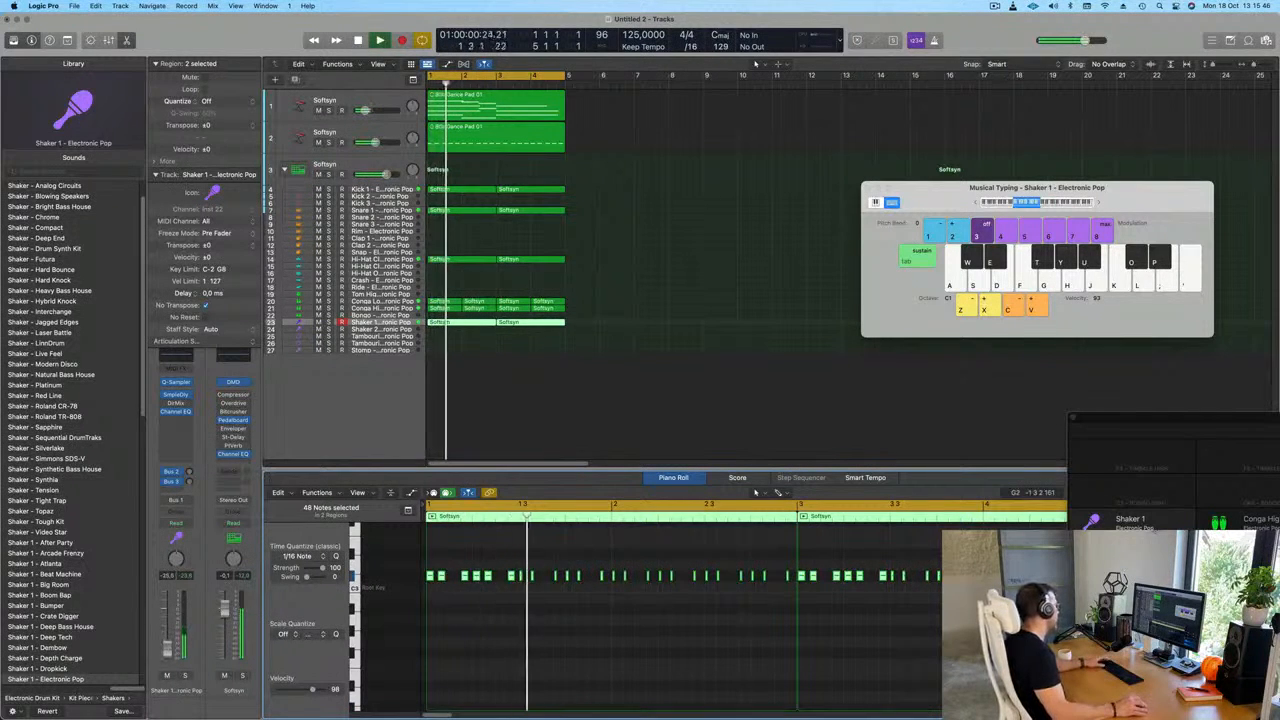
pyautogui.press('space')
pyautogui.press('space')
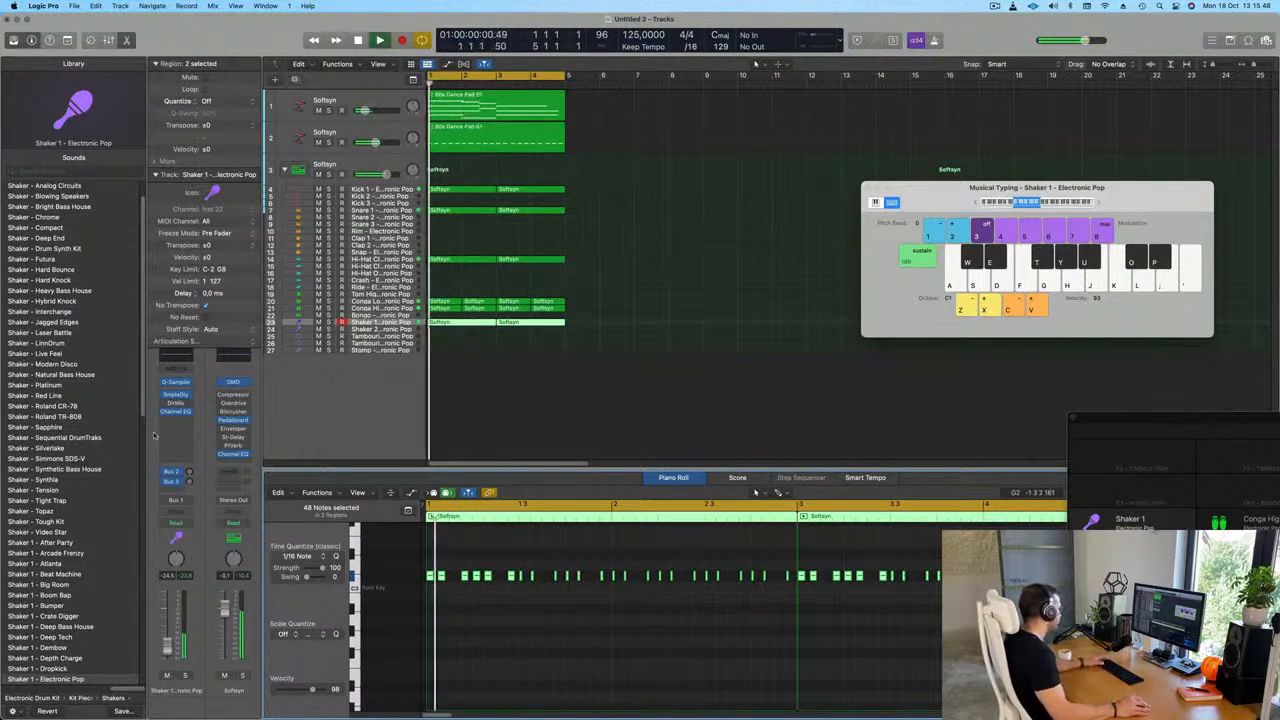
# Insert a stereo Delay Designer on the Shaker 1 channel and load its simple 1/16 Delay preset.
pyautogui.click(190, 421)
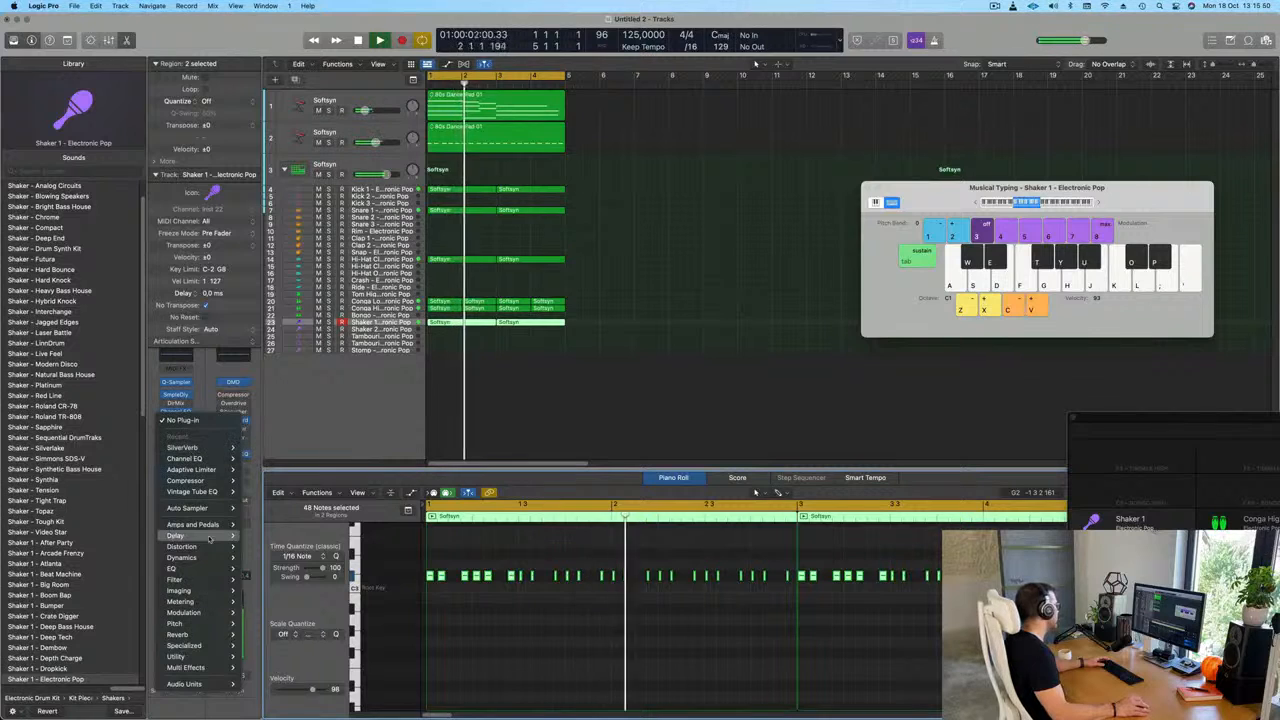
pyautogui.moveTo(215, 536)
pyautogui.moveTo(298, 537)
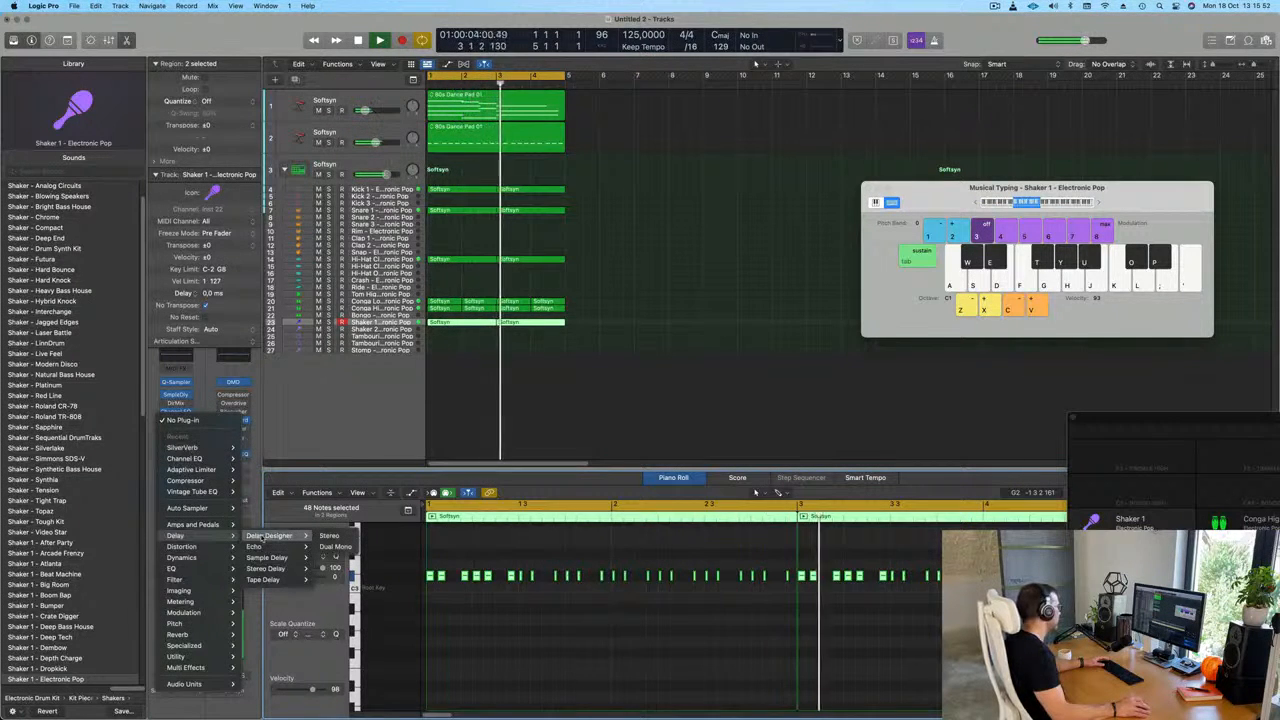
pyautogui.click(329, 536)
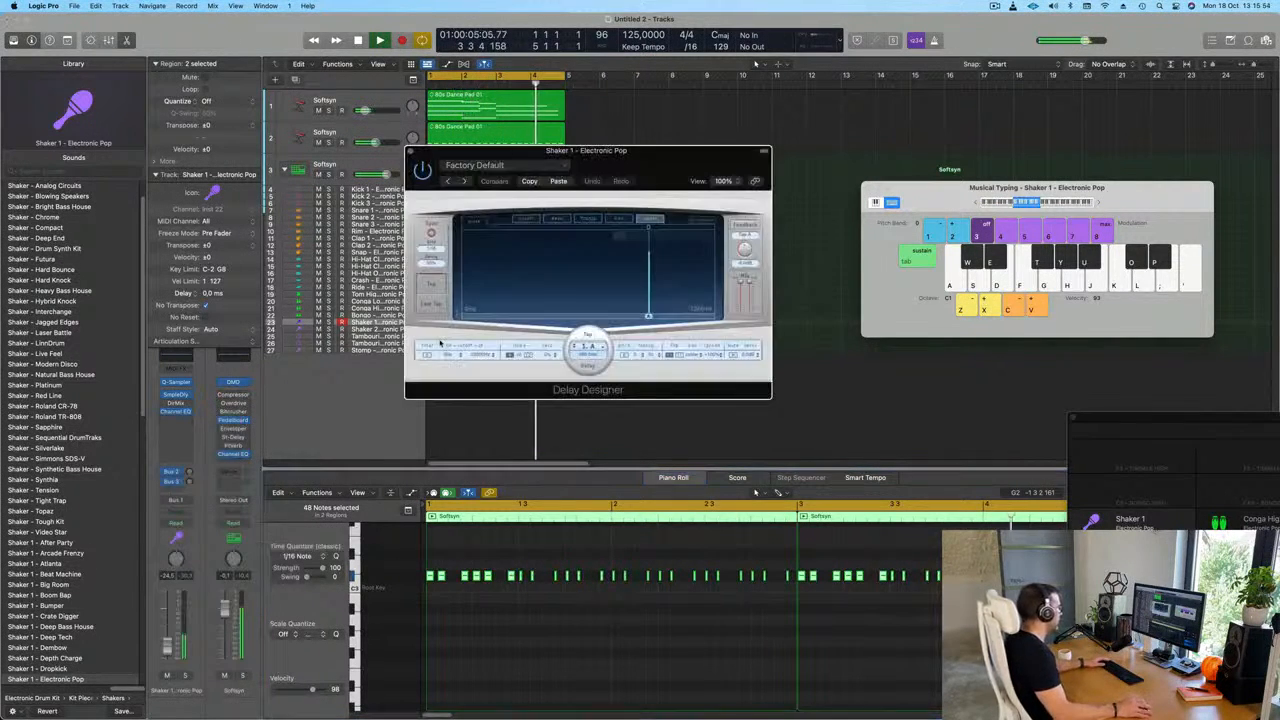
pyautogui.moveTo(620, 170); pyautogui.dragTo(528, 313)
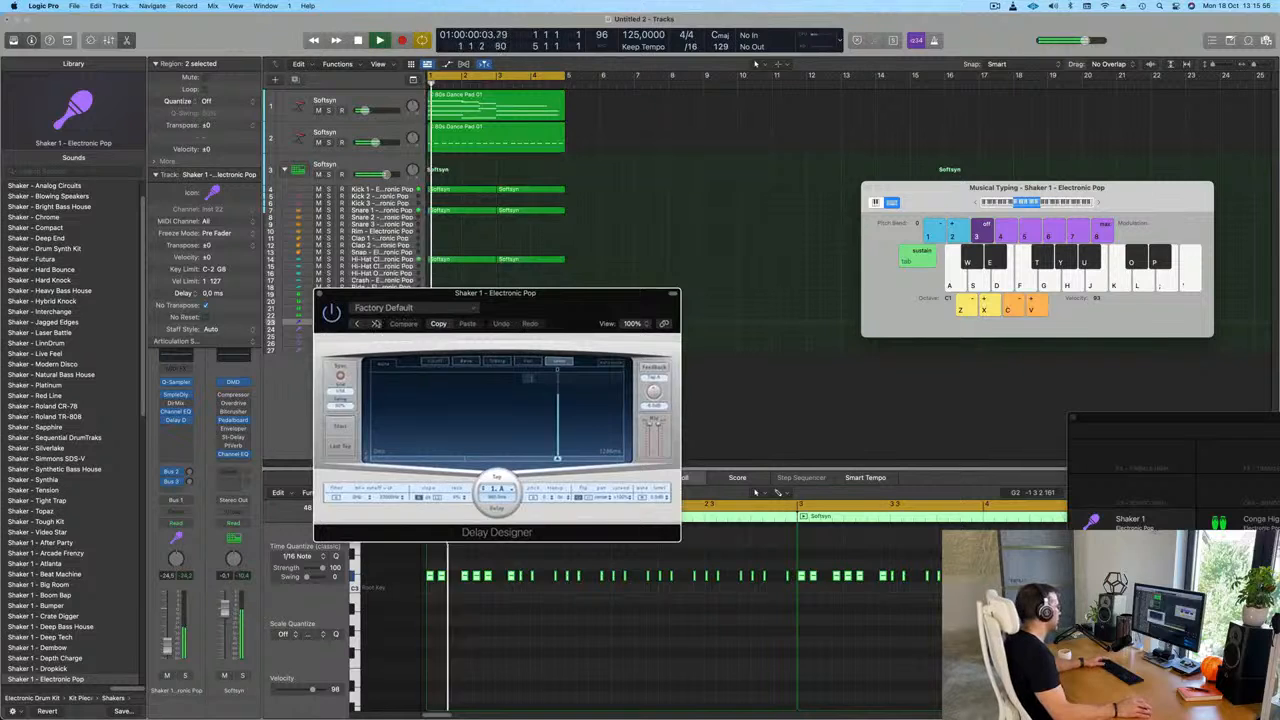
pyautogui.click(392, 310)
pyautogui.moveTo(480, 514)
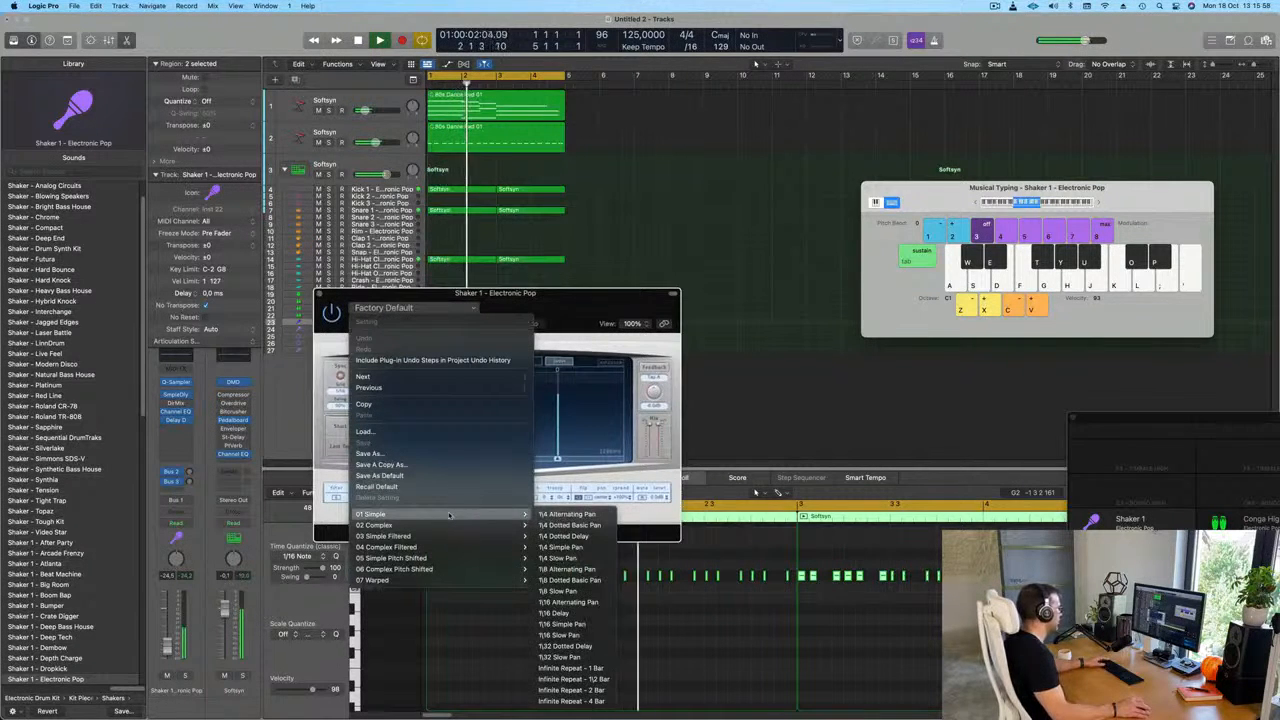
pyautogui.click(556, 613)
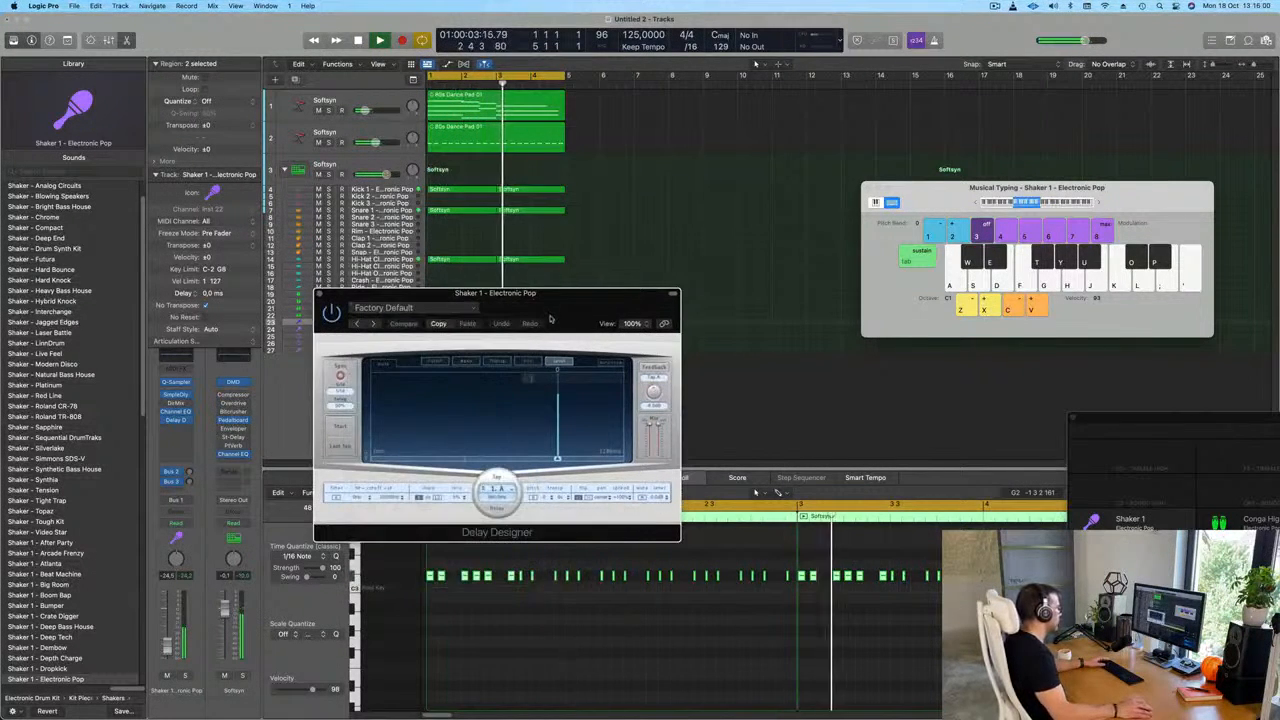
pyautogui.moveTo(563, 300); pyautogui.dragTo(622, 268)
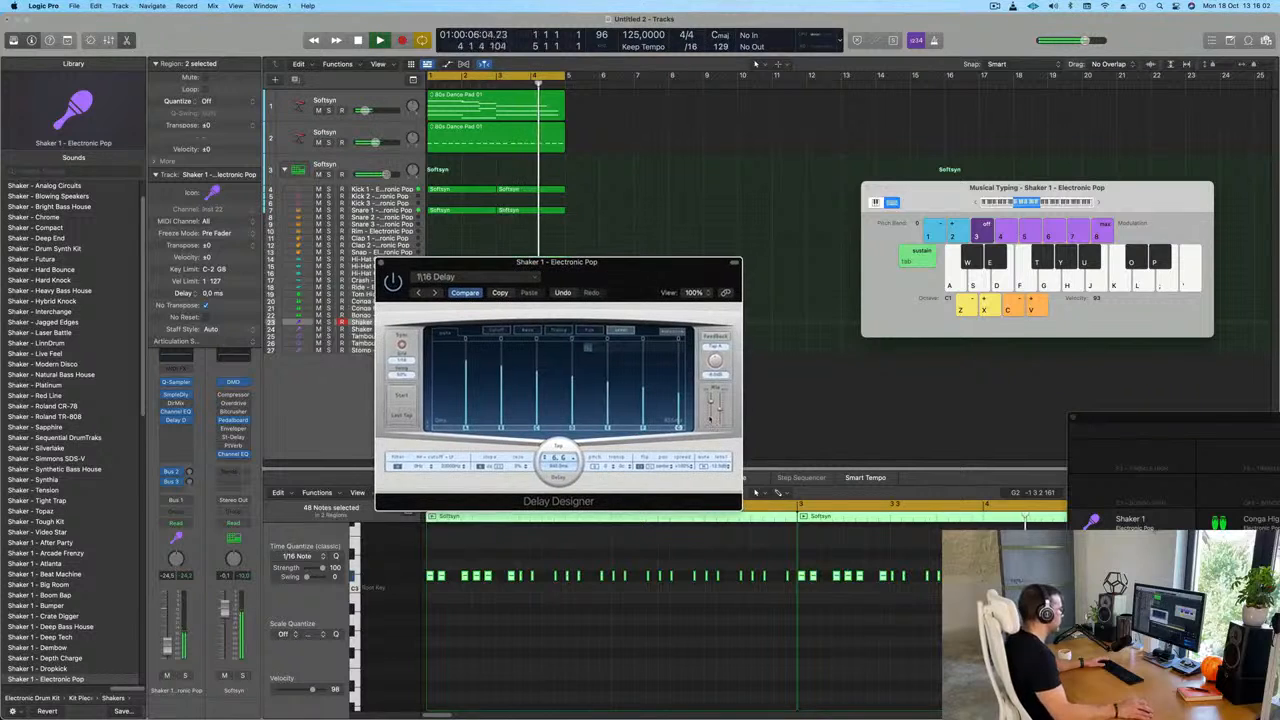
# Adjust the Delay Designer's mix level, set the Shaker 1 volume to about -31 dB, and close the plug-in.
pyautogui.moveTo(720, 415); pyautogui.dragTo(720, 406)
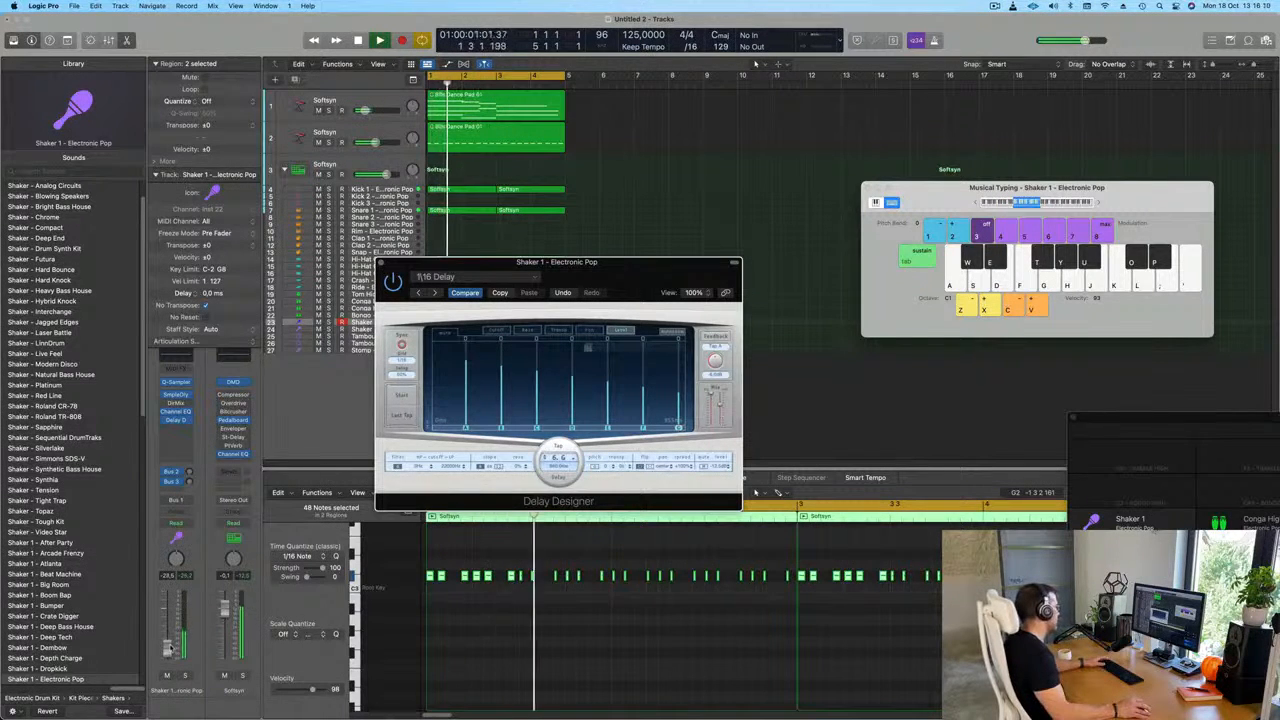
pyautogui.moveTo(171, 650); pyautogui.dragTo(171, 648)
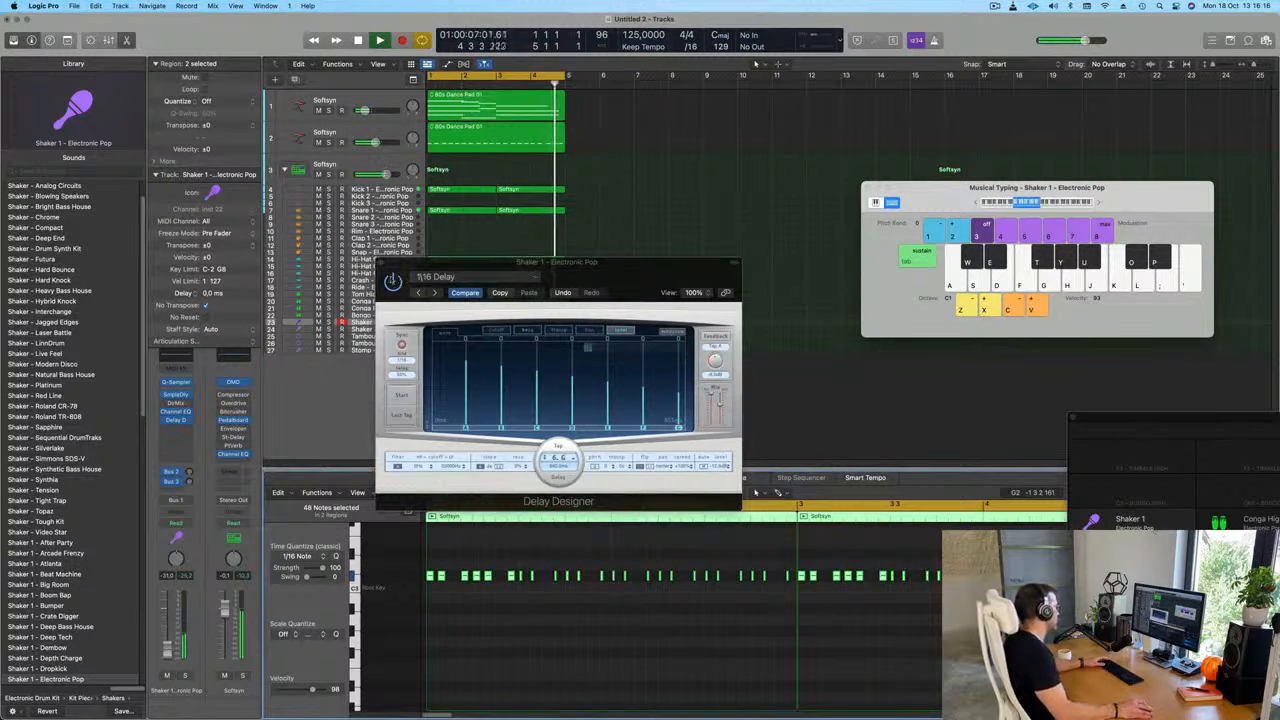
pyautogui.click(381, 264)
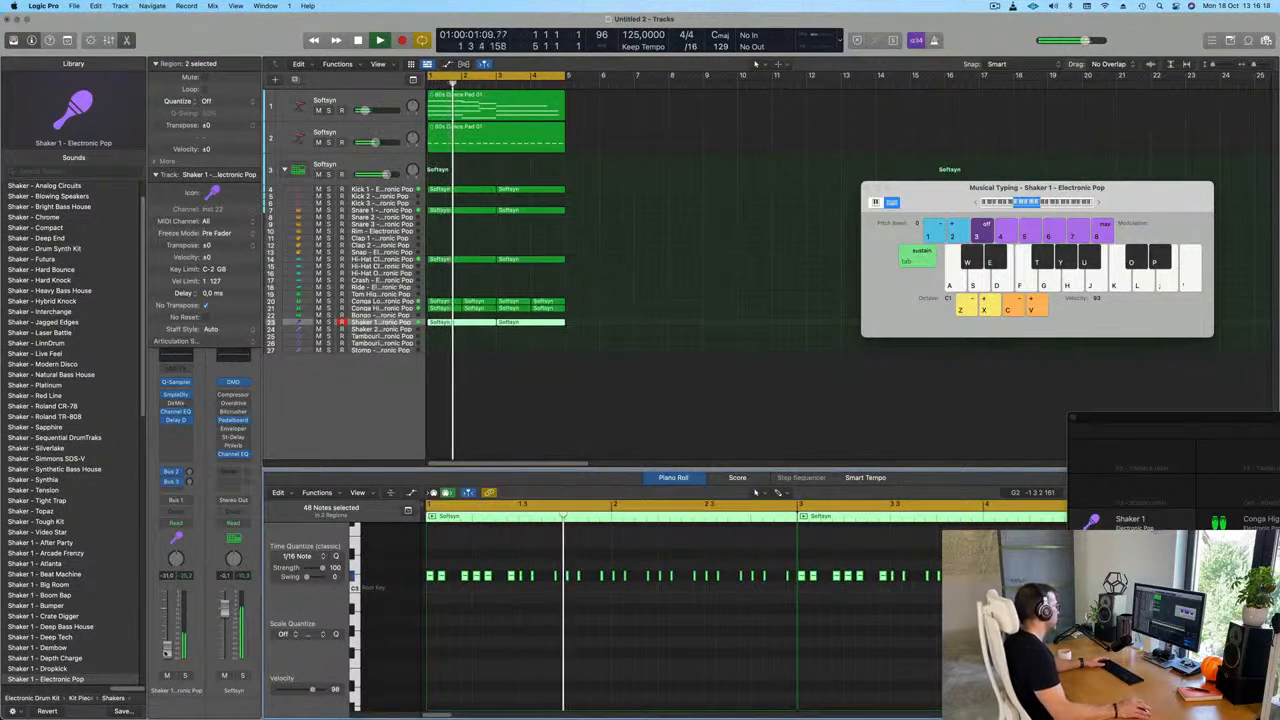
# Insert a stereo Compressor on the Shaker 1 channel and set its side chain to the Kick 1 instrument.
pyautogui.click(175, 429)
pyautogui.moveTo(200, 459)
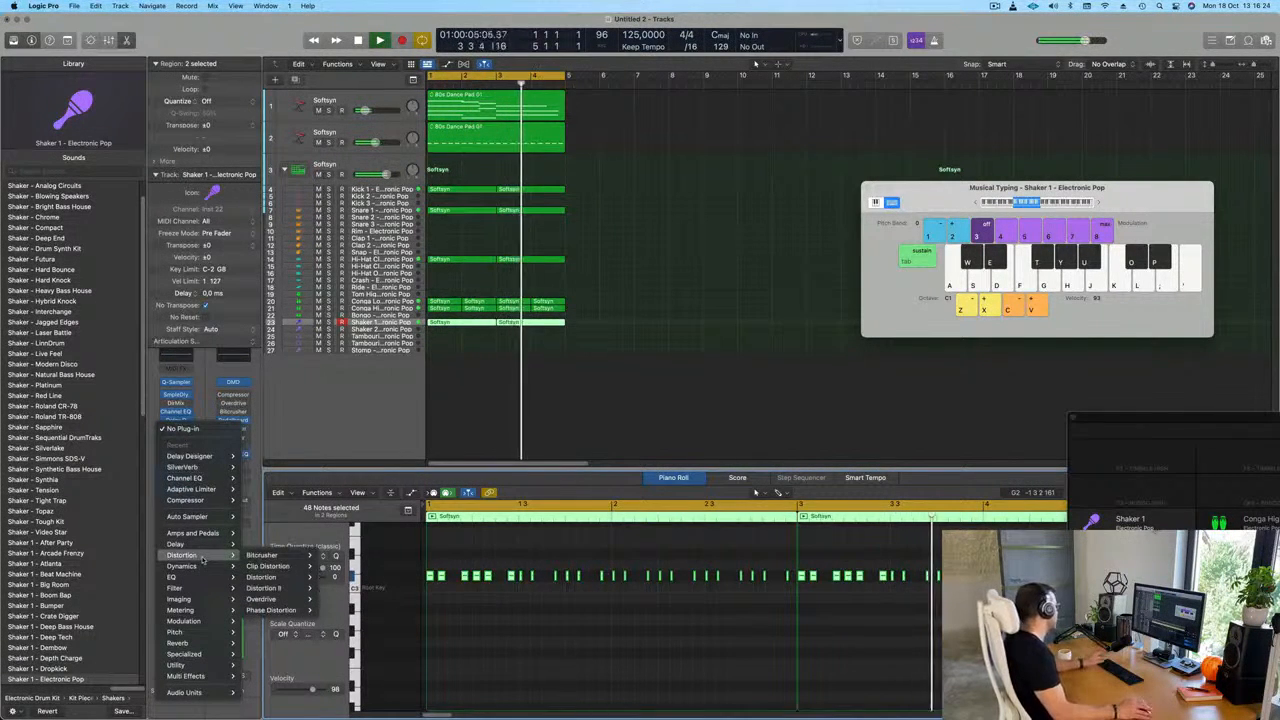
pyautogui.moveTo(210, 500)
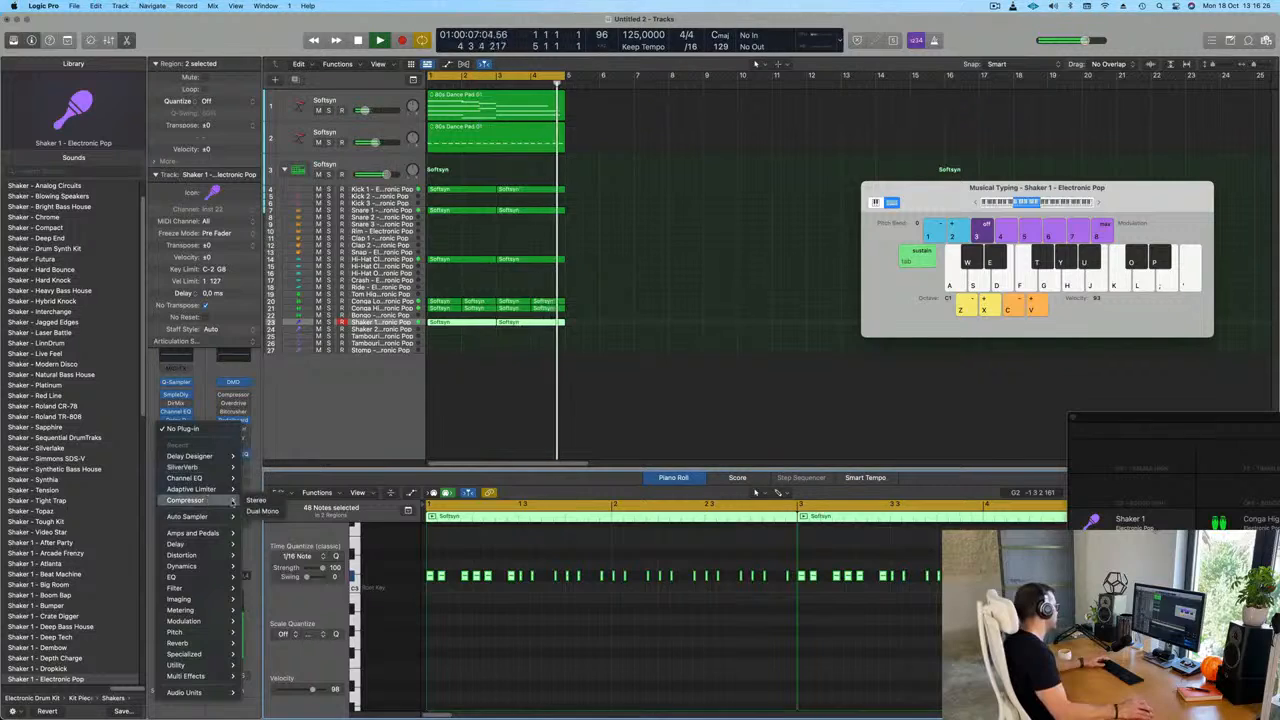
pyautogui.click(256, 500)
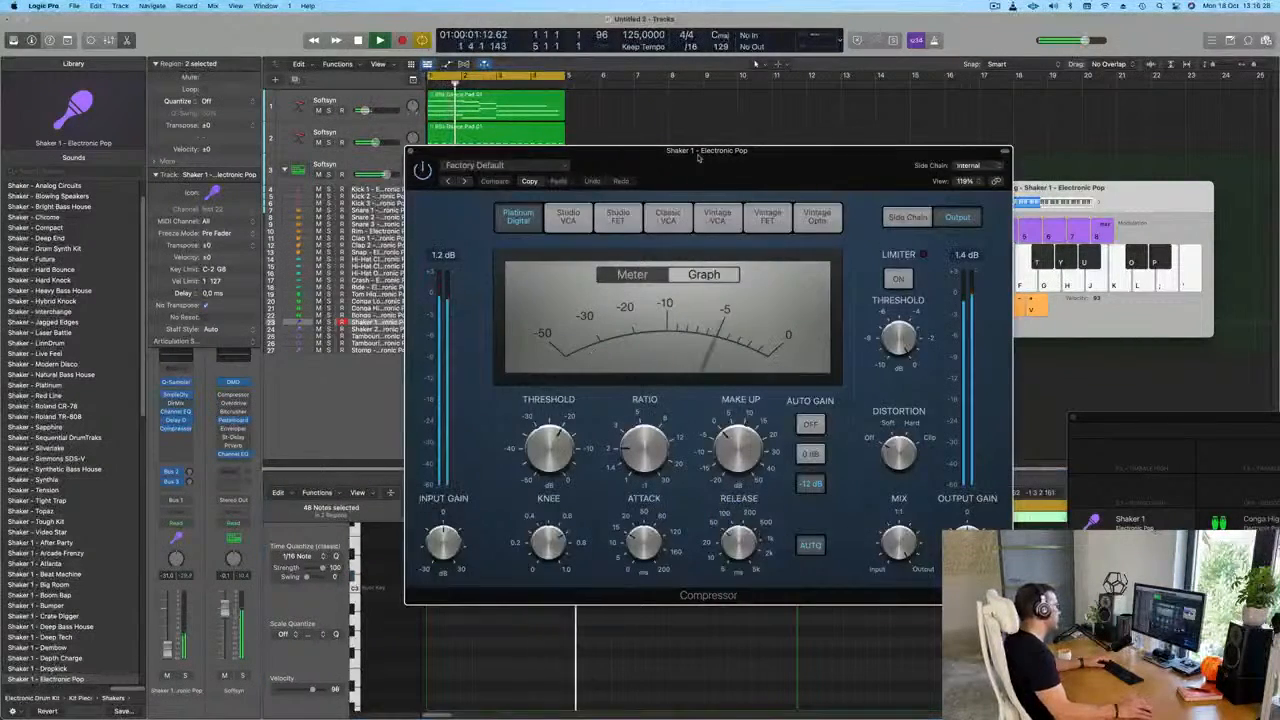
pyautogui.moveTo(695, 165); pyautogui.dragTo(643, 160)
pyautogui.click(908, 163)
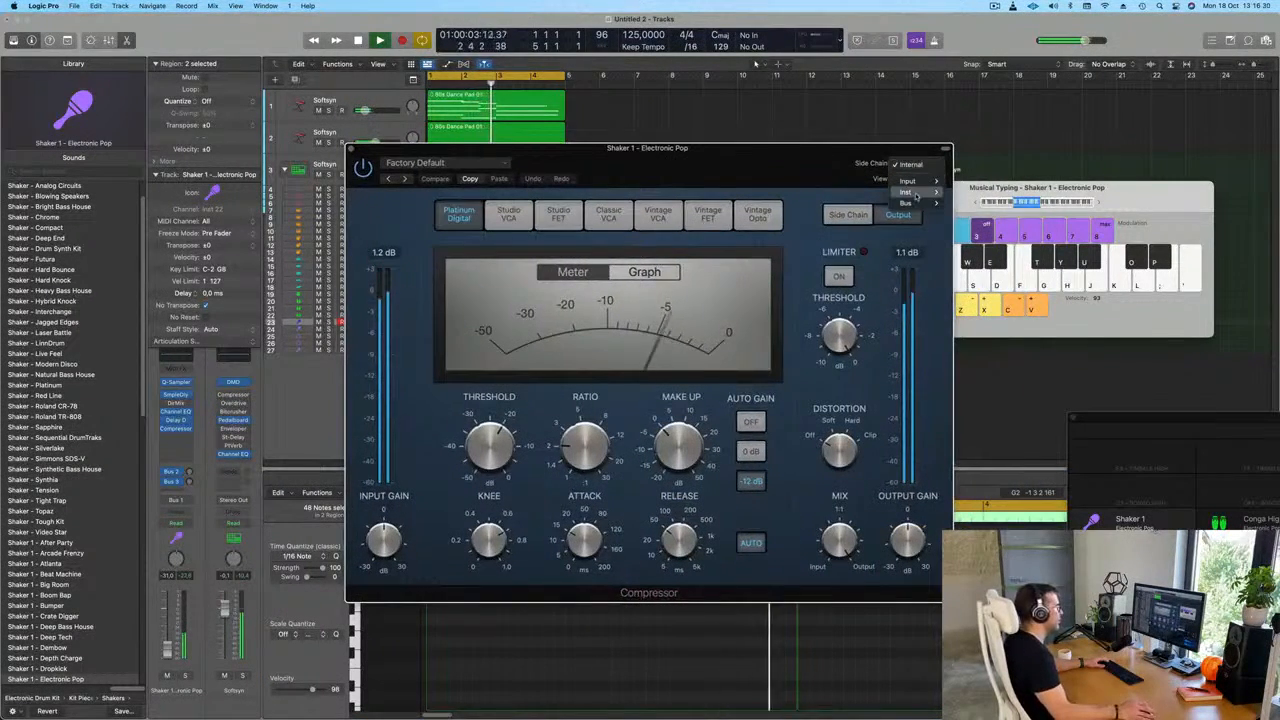
pyautogui.moveTo(921, 183)
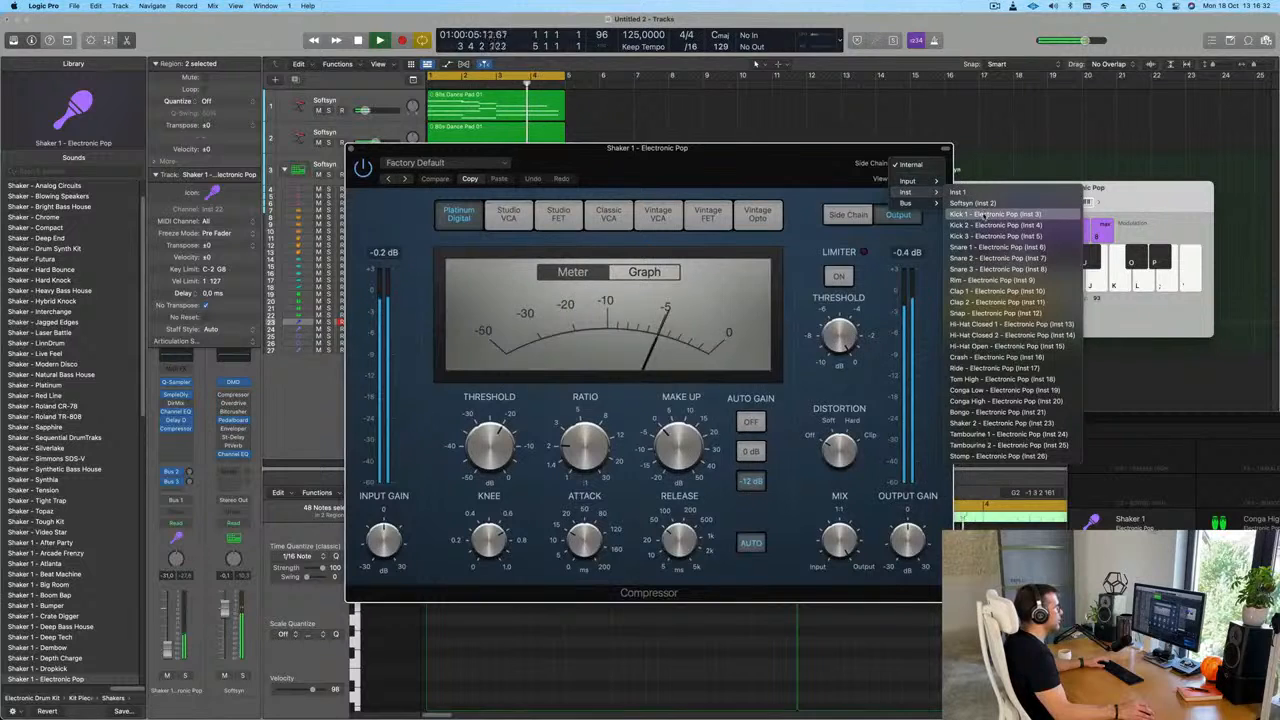
pyautogui.click(1000, 214)
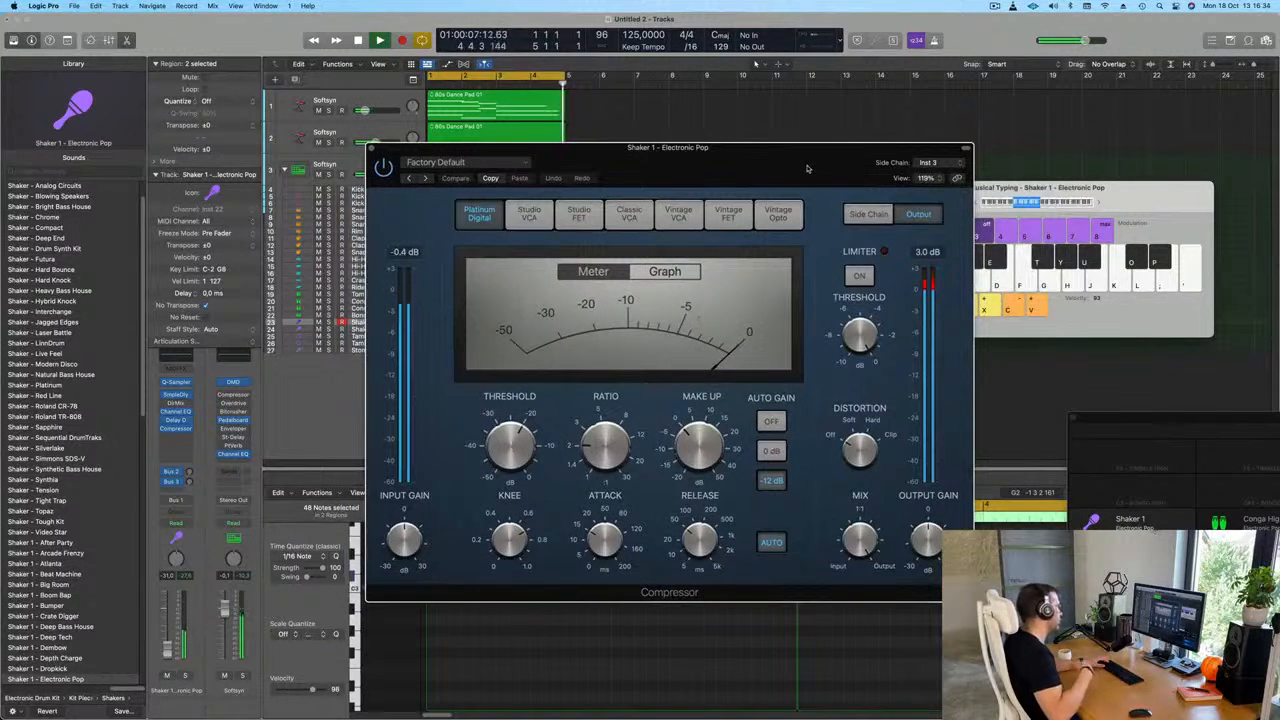
# Adjust the threshold and ratio of the Shaker 1 Compressor while replaying the loop, and close the plug-in.
pyautogui.press('space')
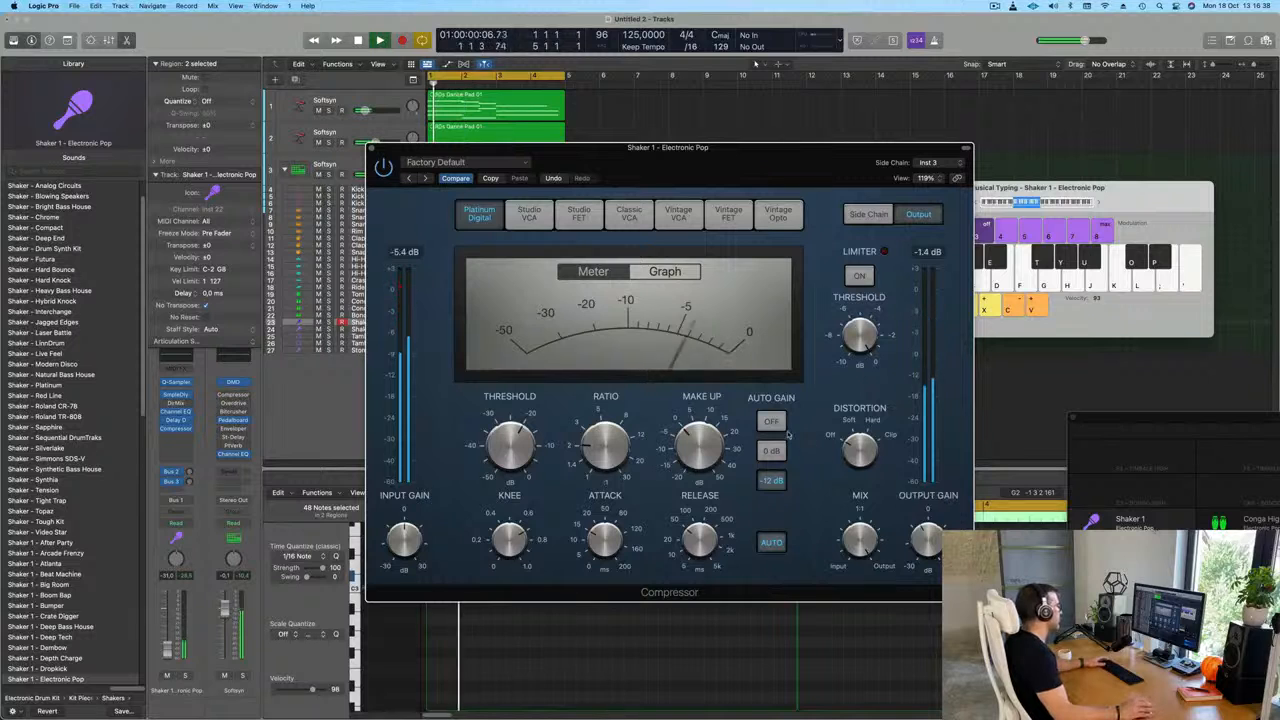
pyautogui.moveTo(604, 437)
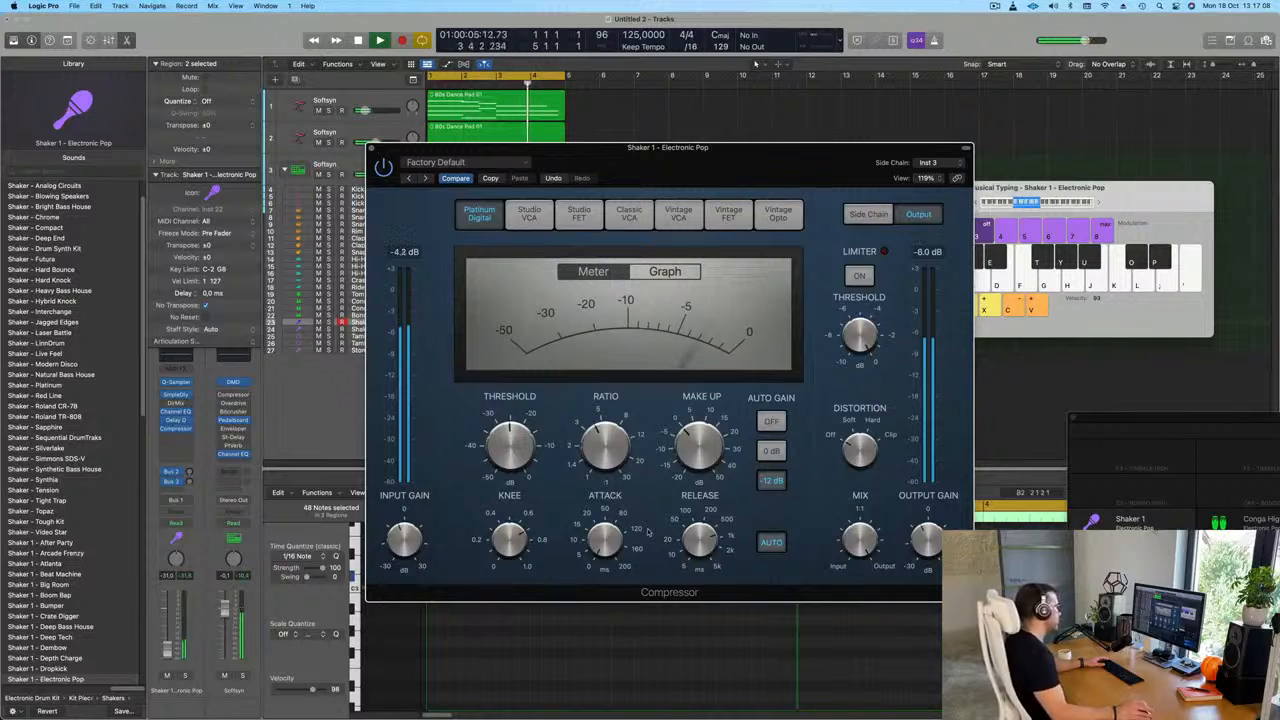
pyautogui.moveTo(745, 163); pyautogui.dragTo(769, 168)
pyautogui.click(394, 151)
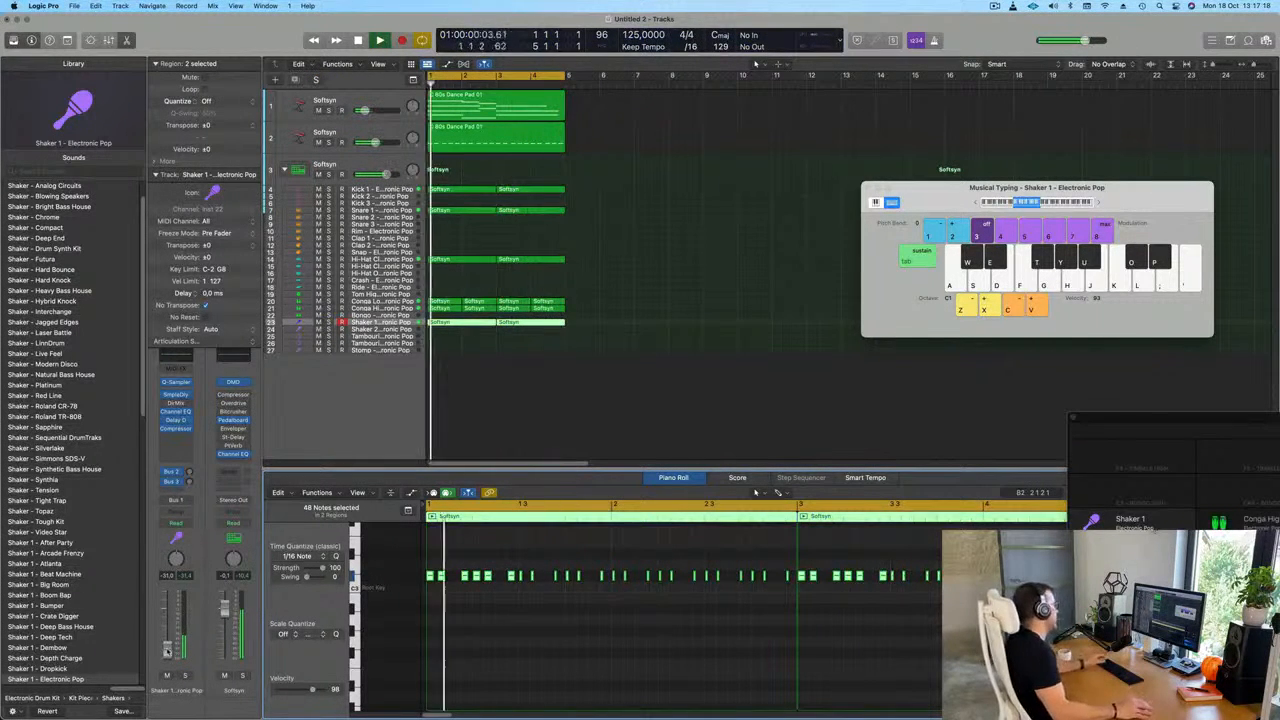
# Duplicate the 80s dance pad track with its channel settings and copy the pad's four-bar region onto the duplicate.
pyautogui.click(490, 403)
pyautogui.press('super+Right')
pyautogui.press('super+Right')
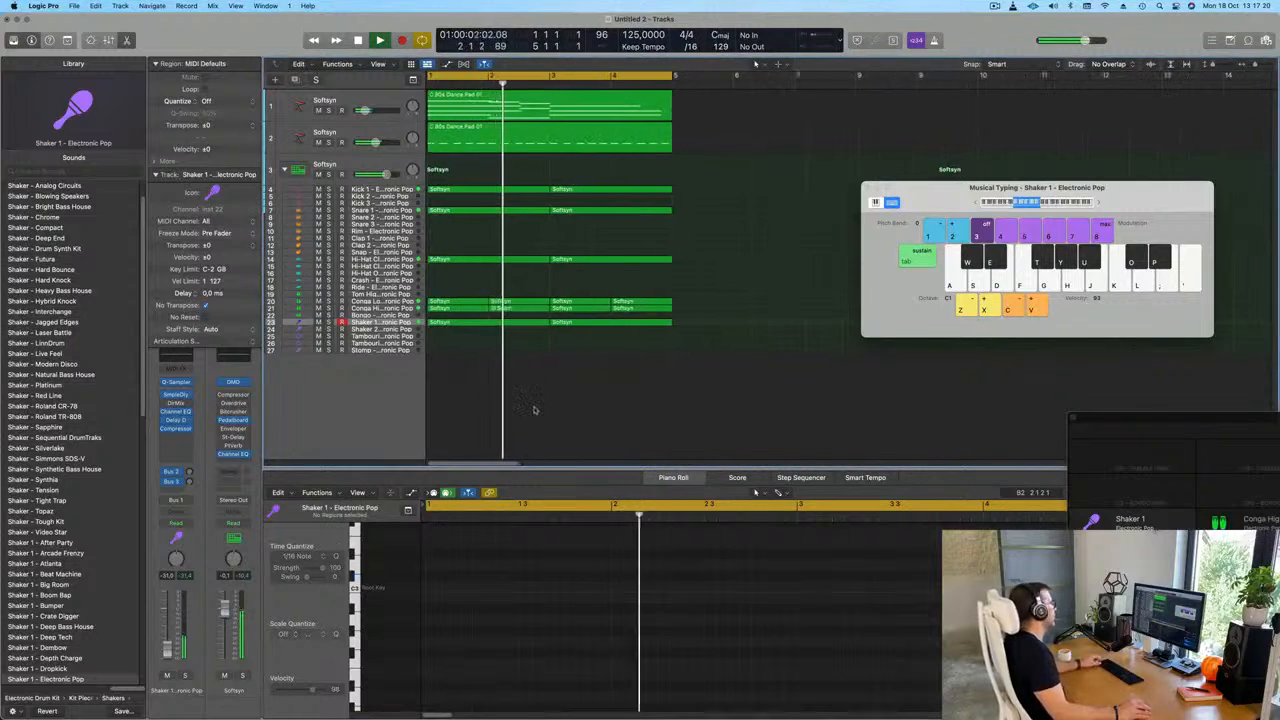
pyautogui.scroll(1, 534, 410)
pyautogui.press('Return')
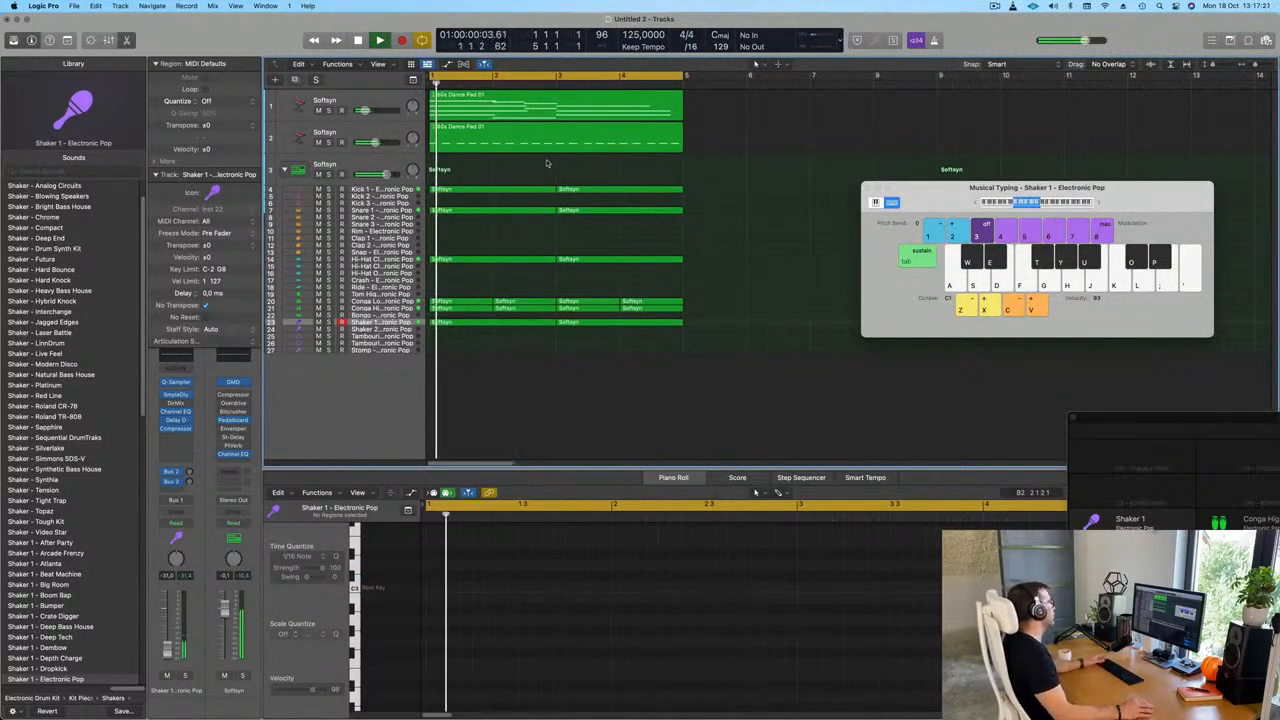
pyautogui.click(355, 99)
pyautogui.press('super+d')
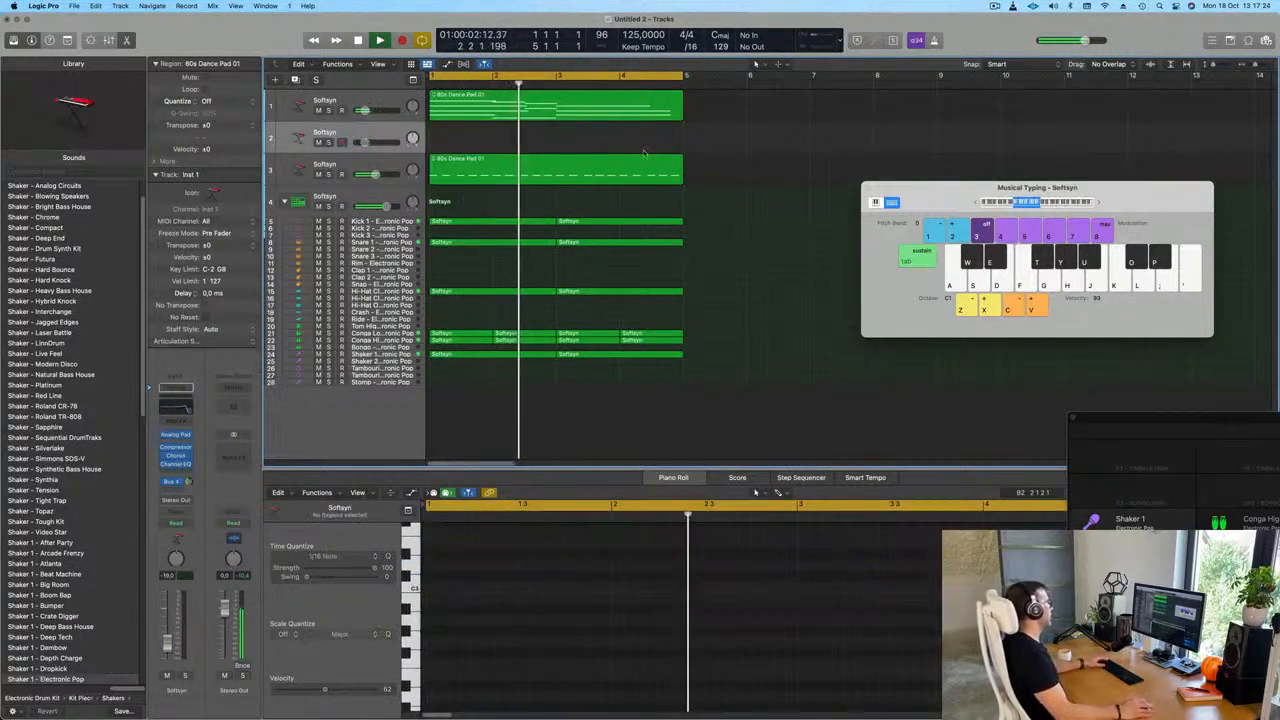
pyautogui.click(505, 111)
pyautogui.moveTo(505, 111); pyautogui.dragTo(505, 143)
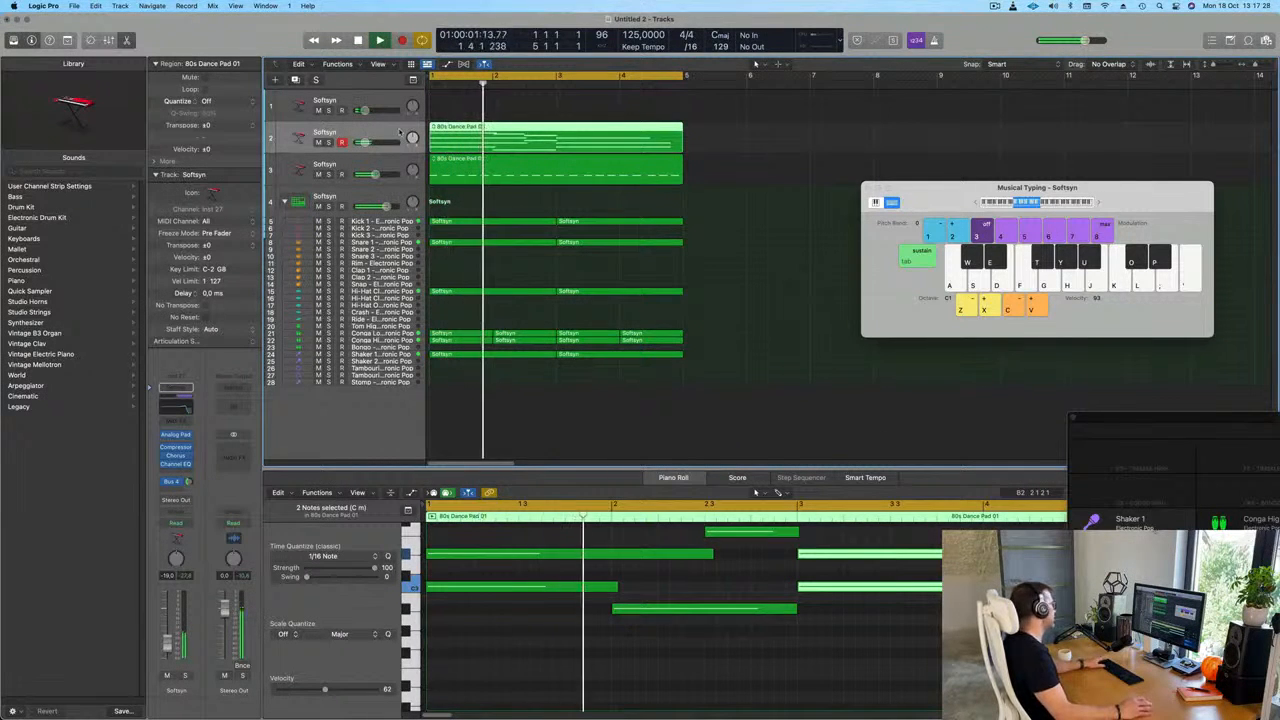
pyautogui.moveTo(520, 140); pyautogui.dragTo(524, 118)
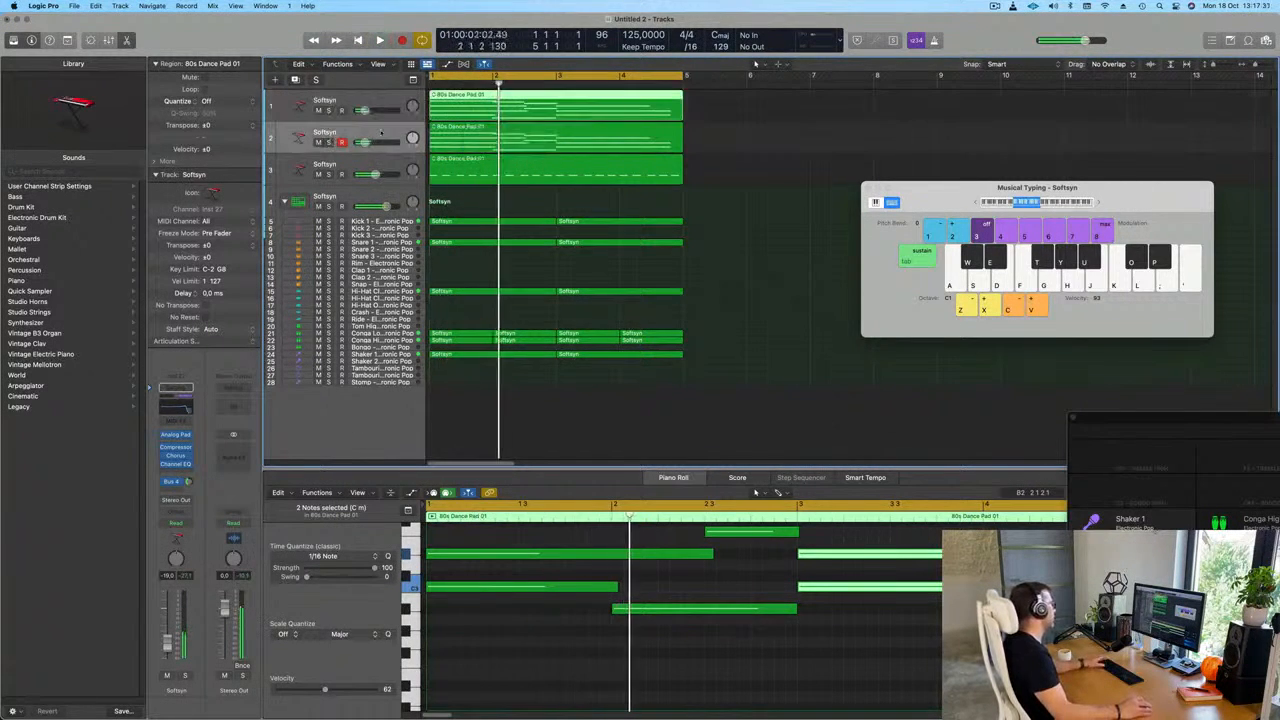
# Mute the original pad track and replace the duplicate track's instrument with Alchemy.
pyautogui.click(318, 110)
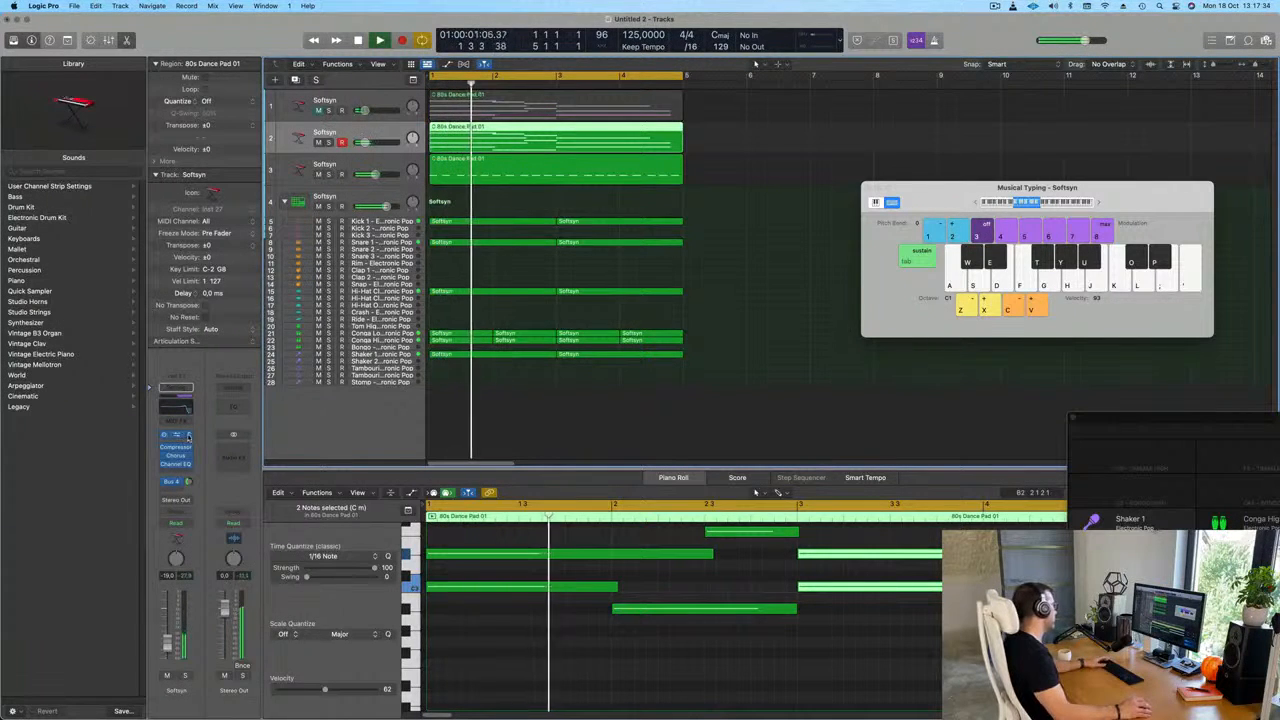
pyautogui.click(189, 437)
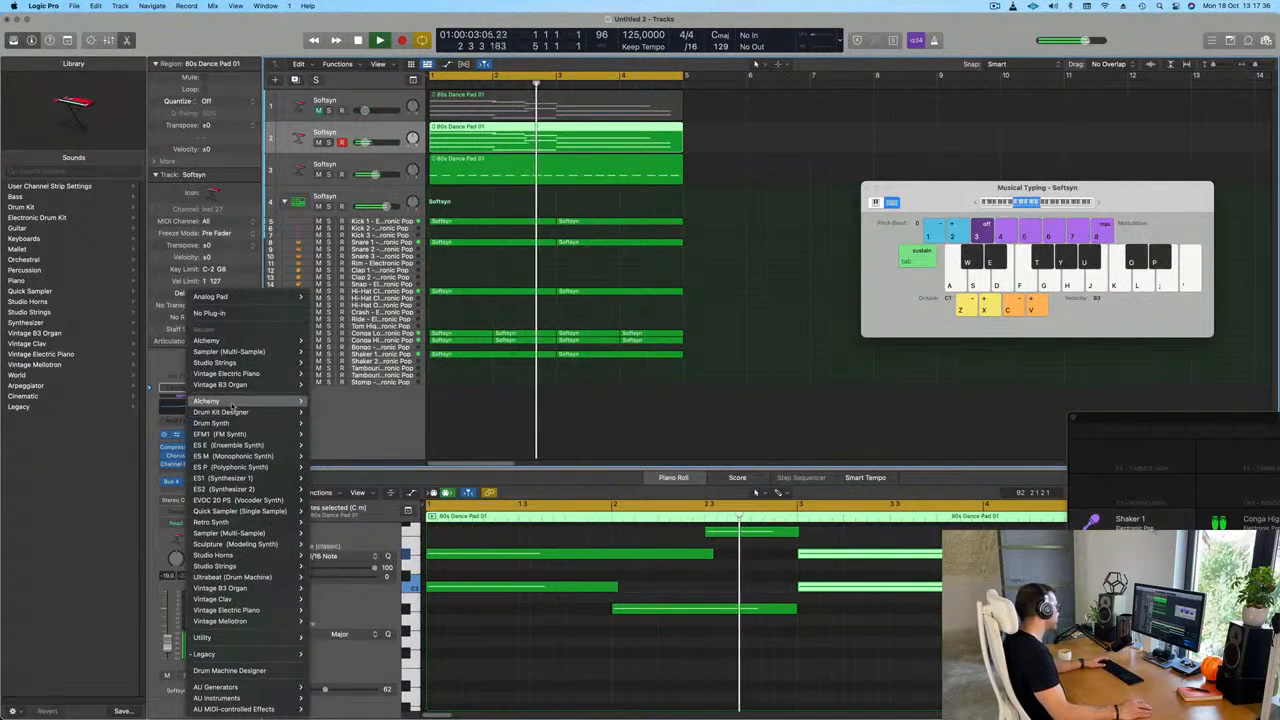
pyautogui.click(440, 172)
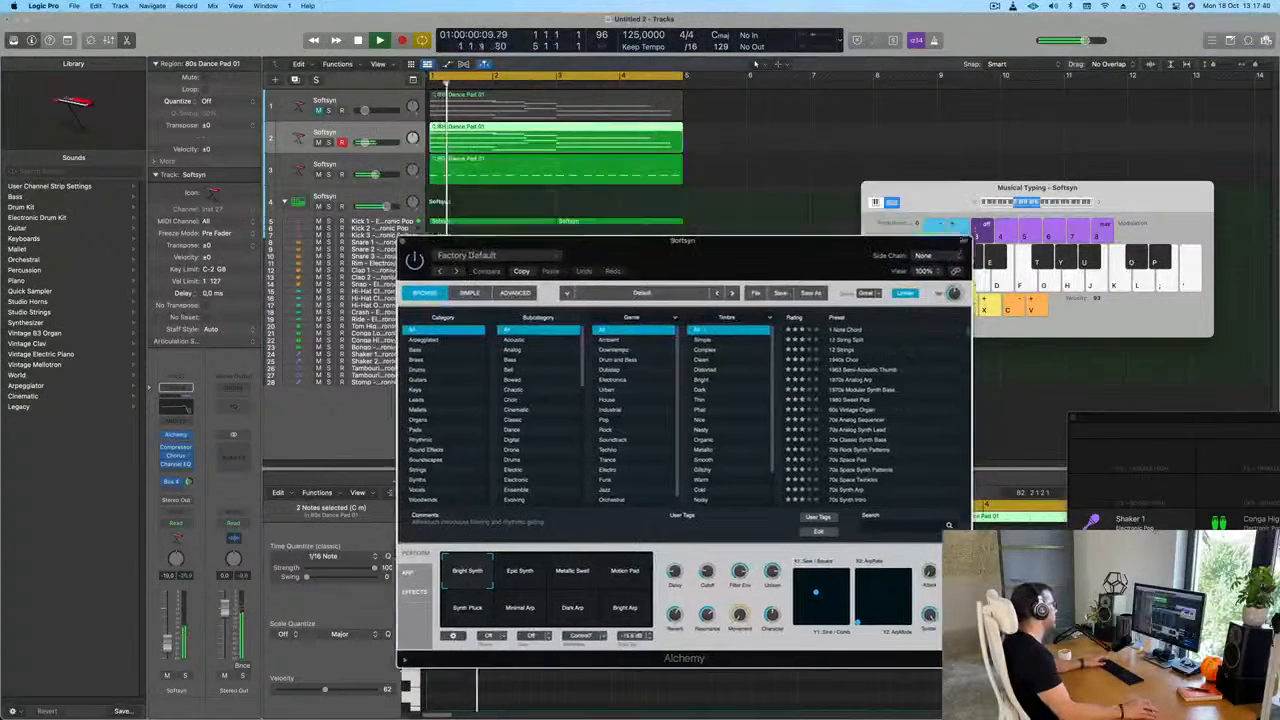
# Unmute the original pad, lower its volume to about -21 dB during playback, and mute it again.
pyautogui.click(318, 110)
pyautogui.click(373, 99)
pyautogui.press('space')
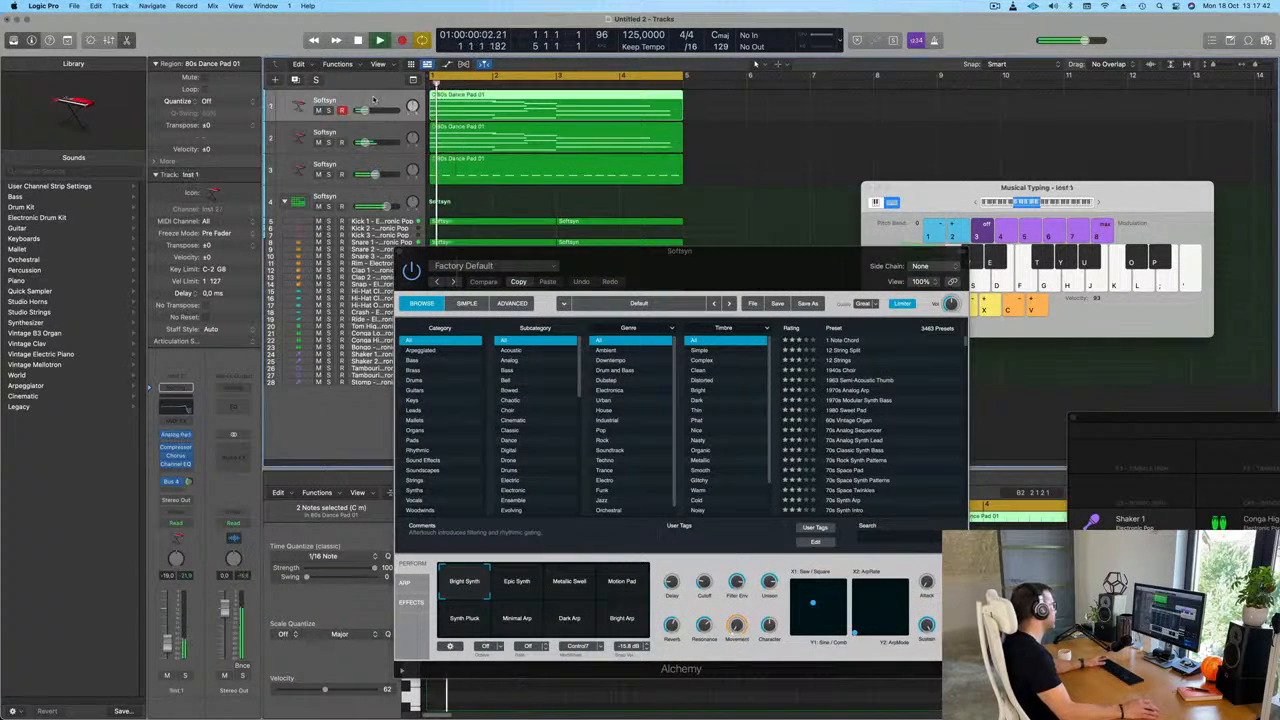
pyautogui.moveTo(363, 112); pyautogui.dragTo(361, 112)
pyautogui.click(360, 133)
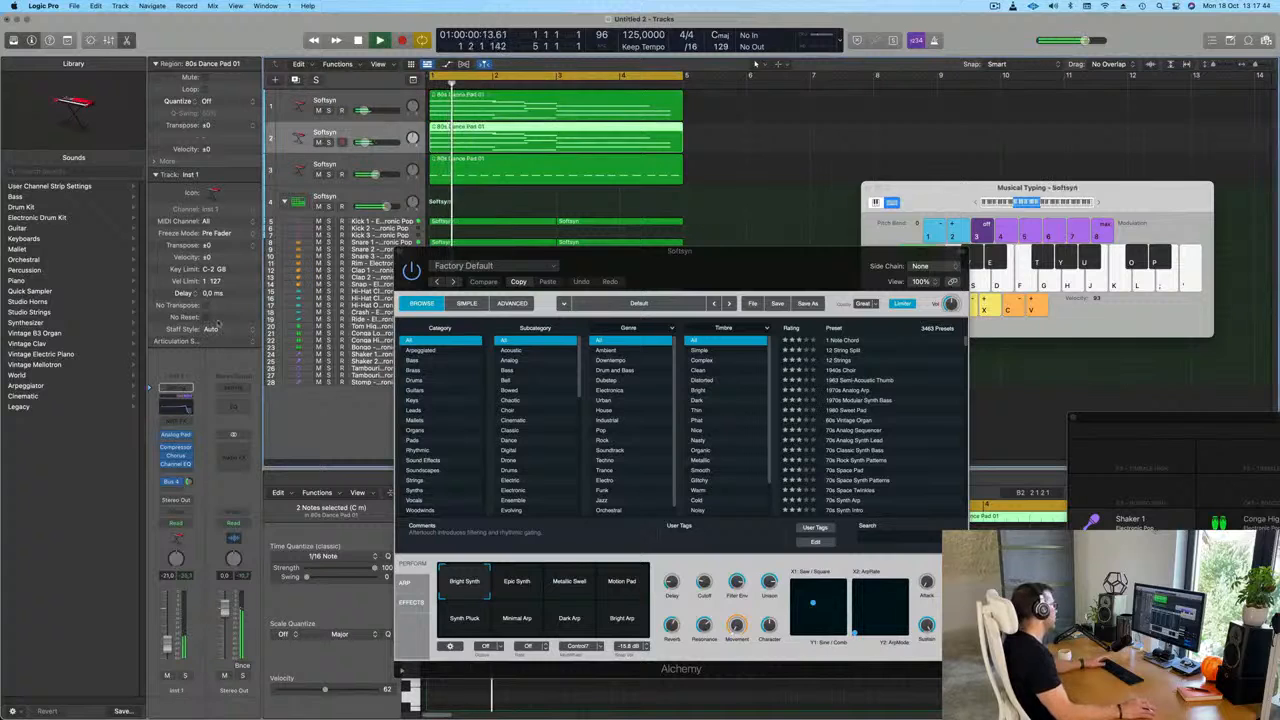
pyautogui.click(318, 111)
pyautogui.press('space')
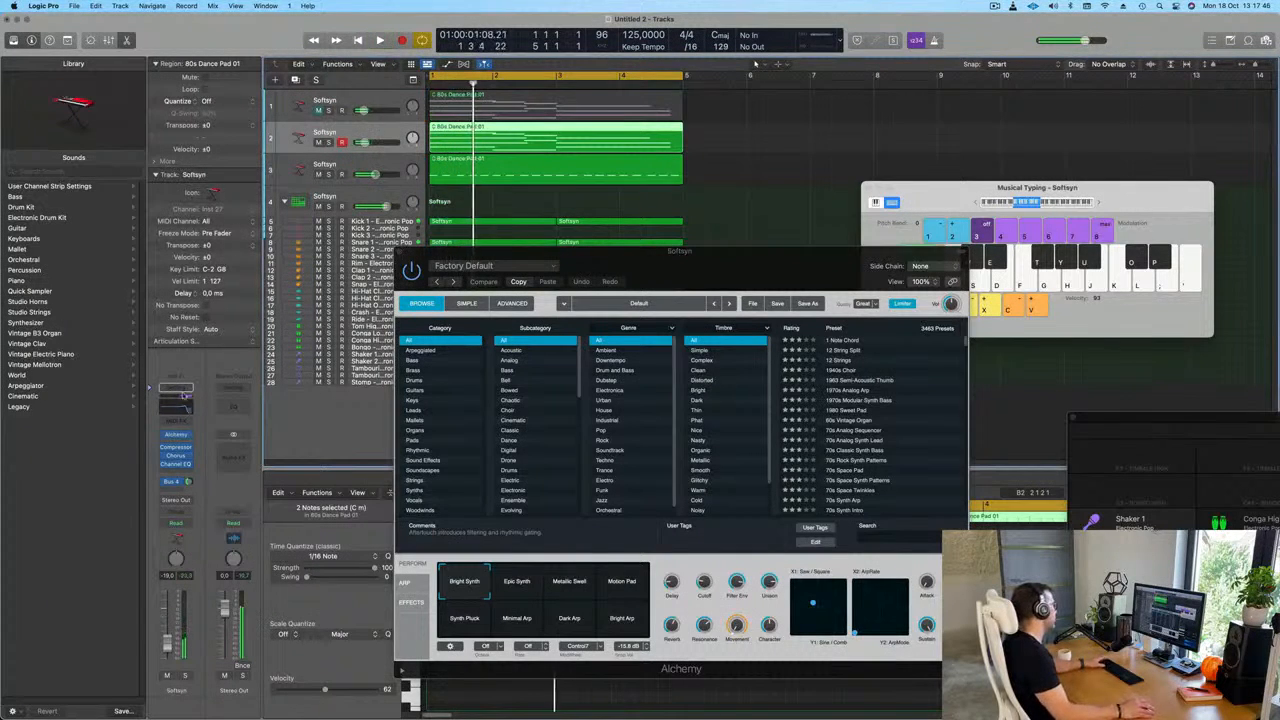
# Filter the Alchemy presets by the Pads category, audition Harvest Pad during playback, and load Heavenly Vox instead.
pyautogui.press('space')
pyautogui.moveTo(742, 265); pyautogui.dragTo(571, 217)
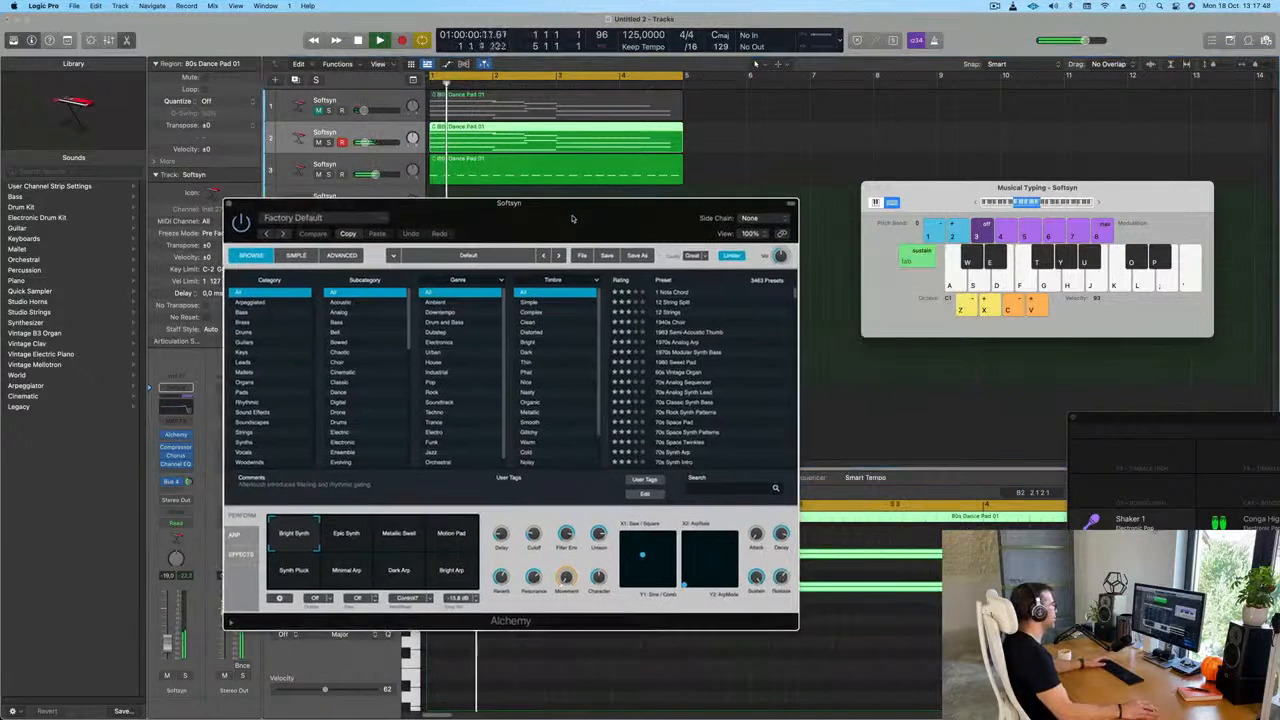
pyautogui.click(241, 394)
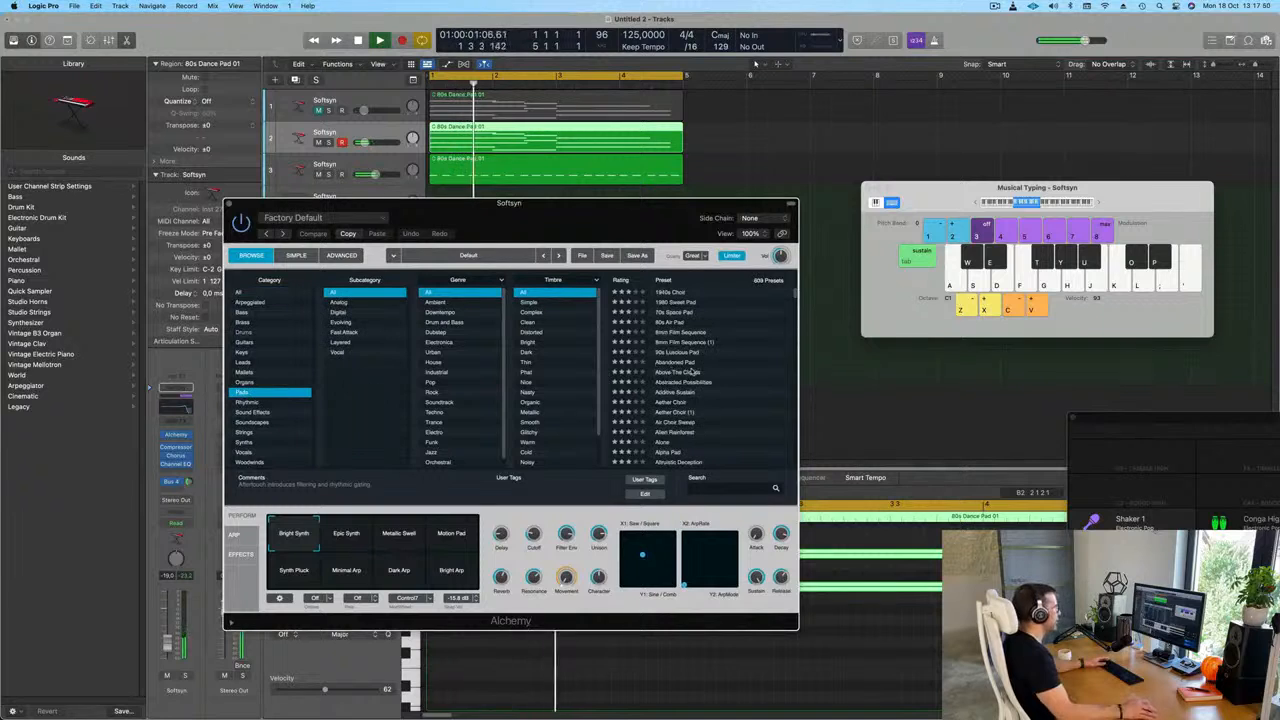
pyautogui.scroll(-15, 700, 373)
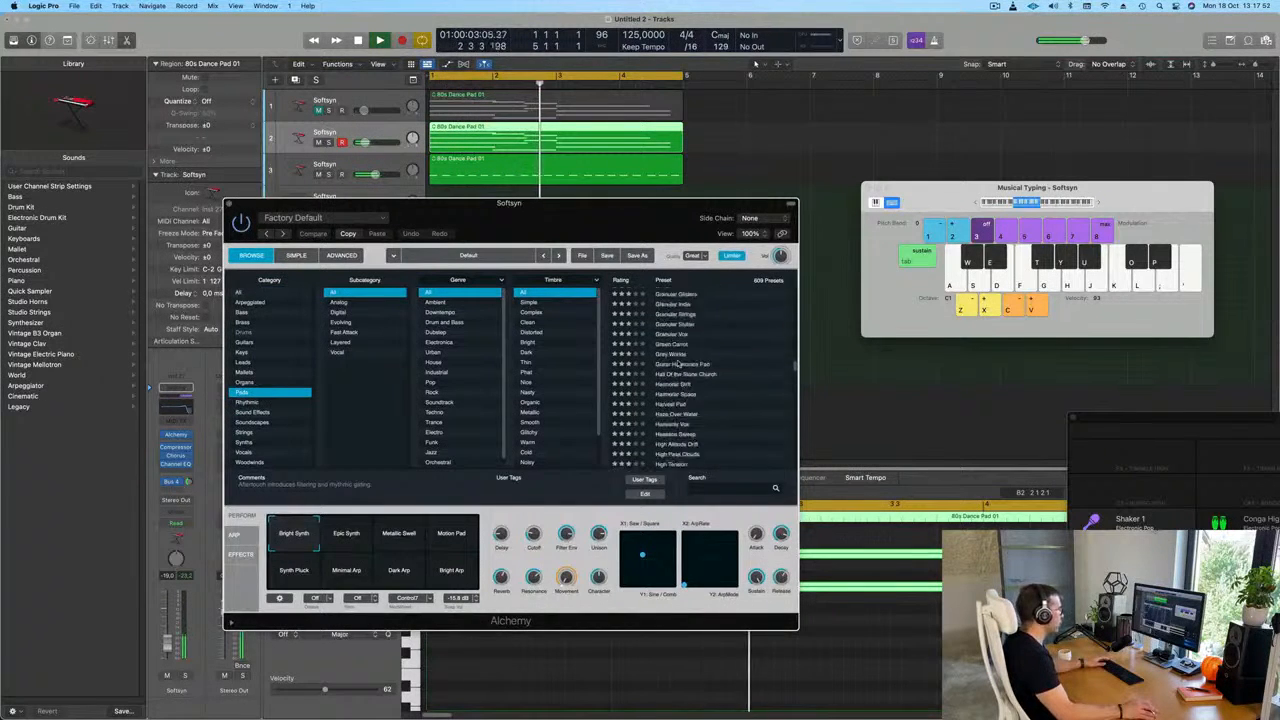
pyautogui.click(682, 357)
pyautogui.moveTo(566, 207); pyautogui.dragTo(745, 244)
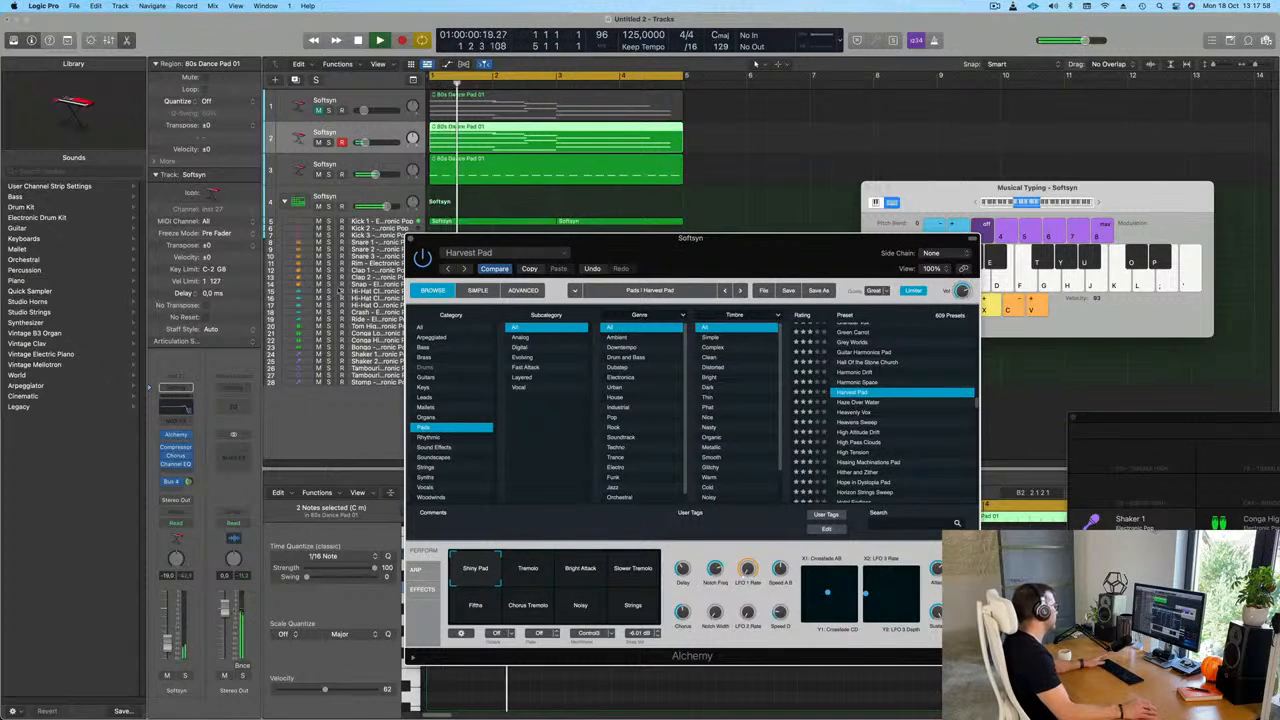
pyautogui.scroll(-1, 874, 378)
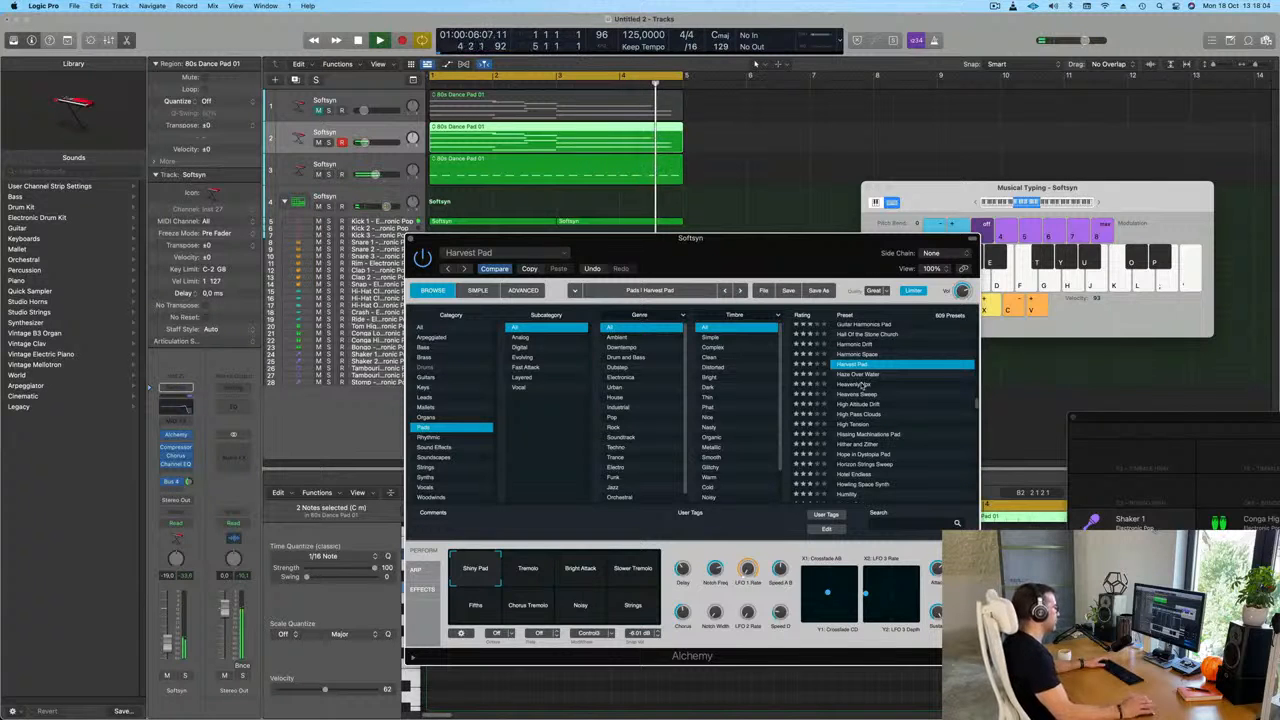
pyautogui.click(861, 385)
pyautogui.moveTo(783, 252); pyautogui.dragTo(812, 229)
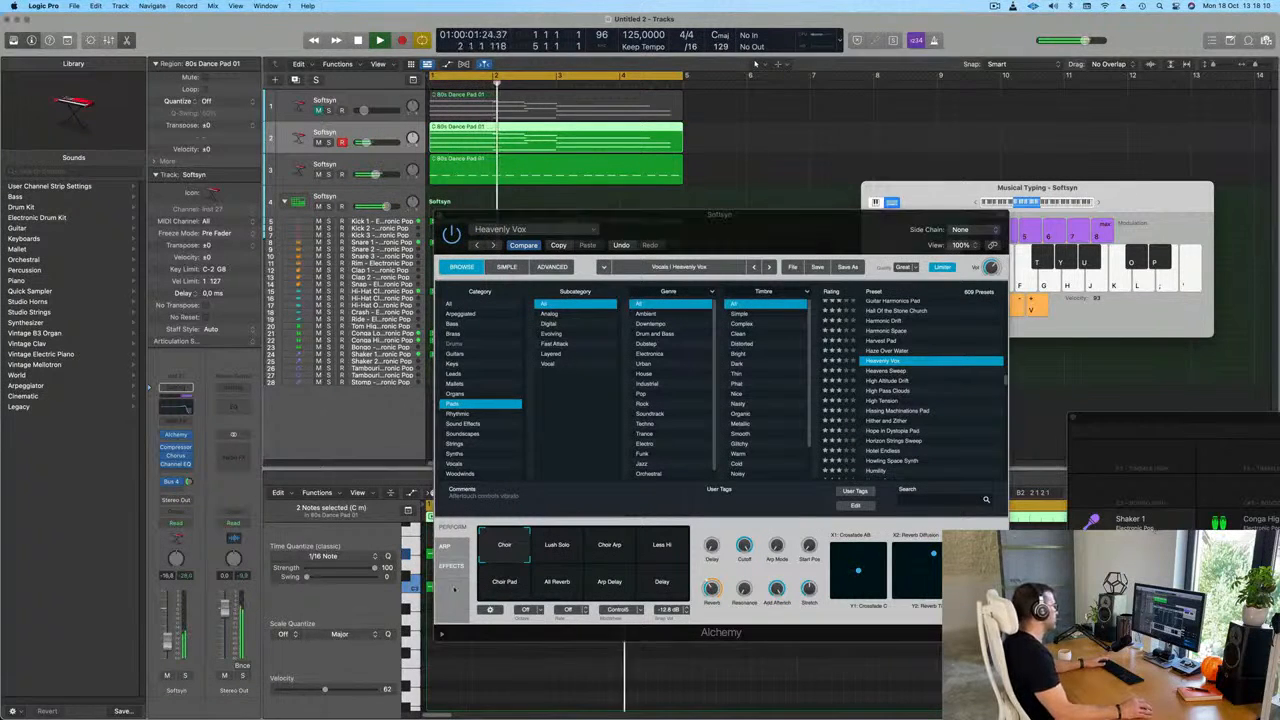
# Audition Heavenly Vox's Lush Solo, Choir Arp, Less Hi and Choir Pad snapshots, and set the track volume to about -15.4 dB.
pyautogui.click(557, 546)
pyautogui.click(612, 549)
pyautogui.click(660, 549)
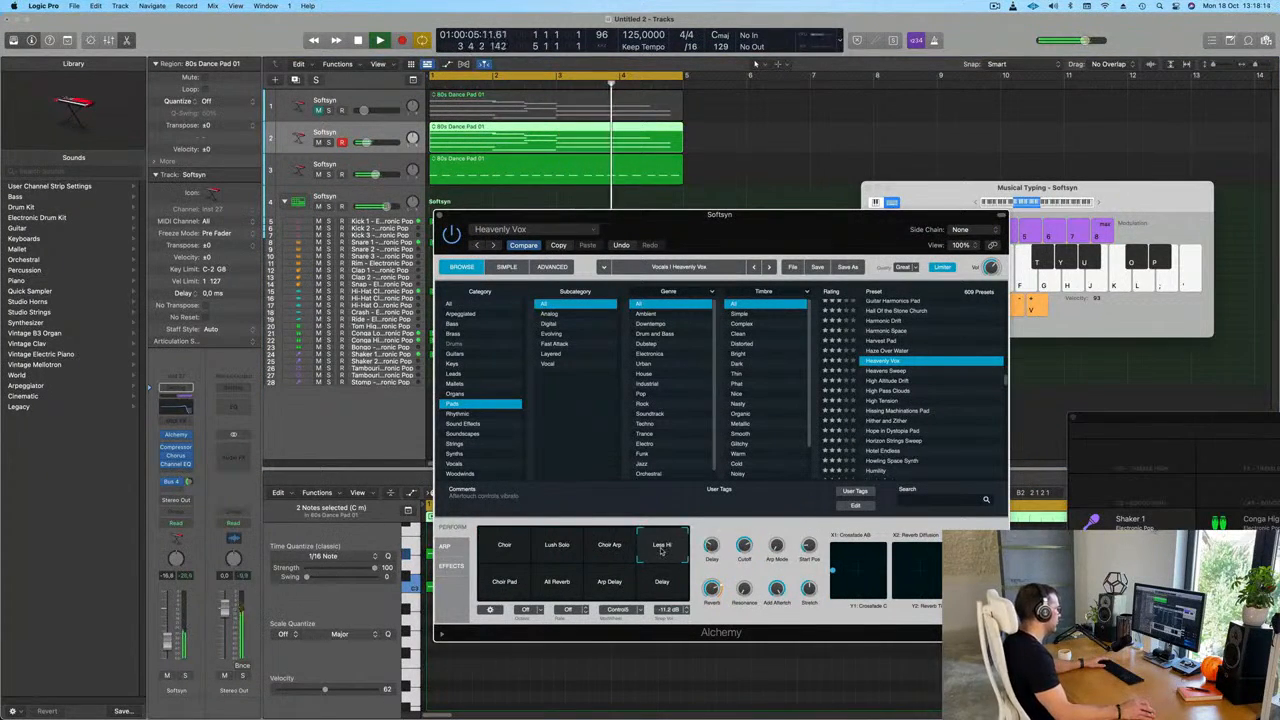
pyautogui.click(498, 588)
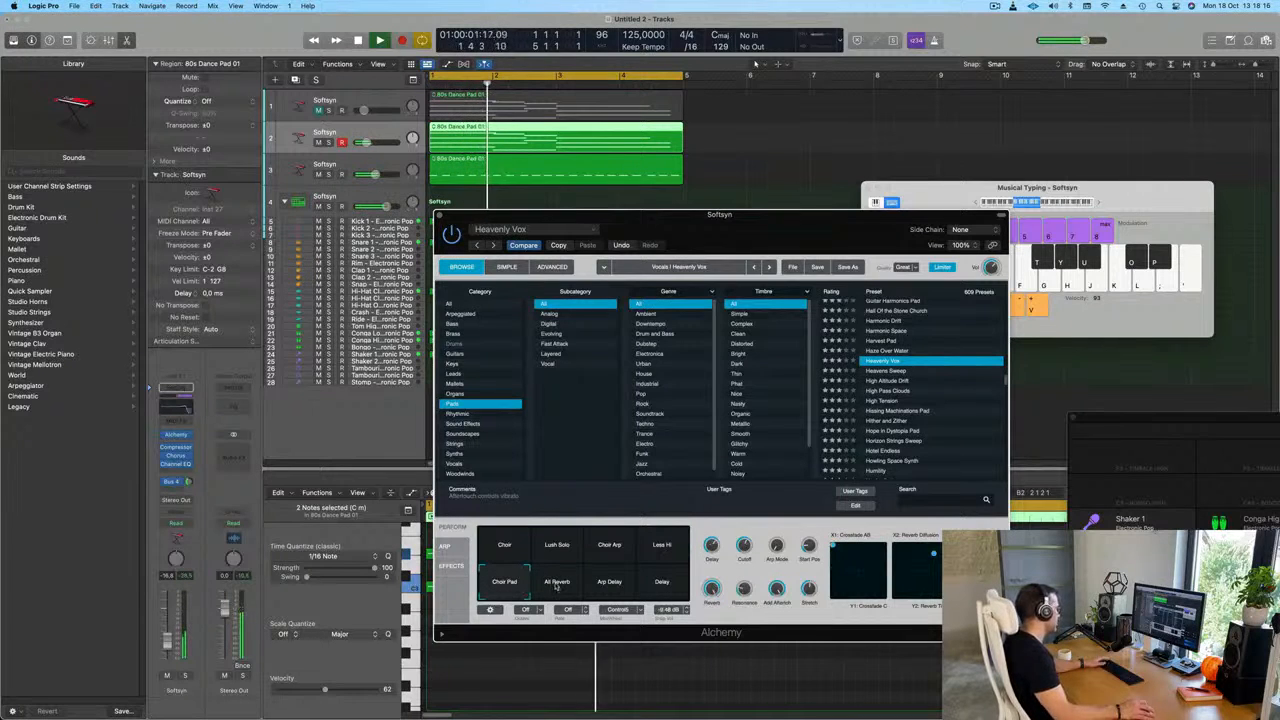
pyautogui.press('Return')
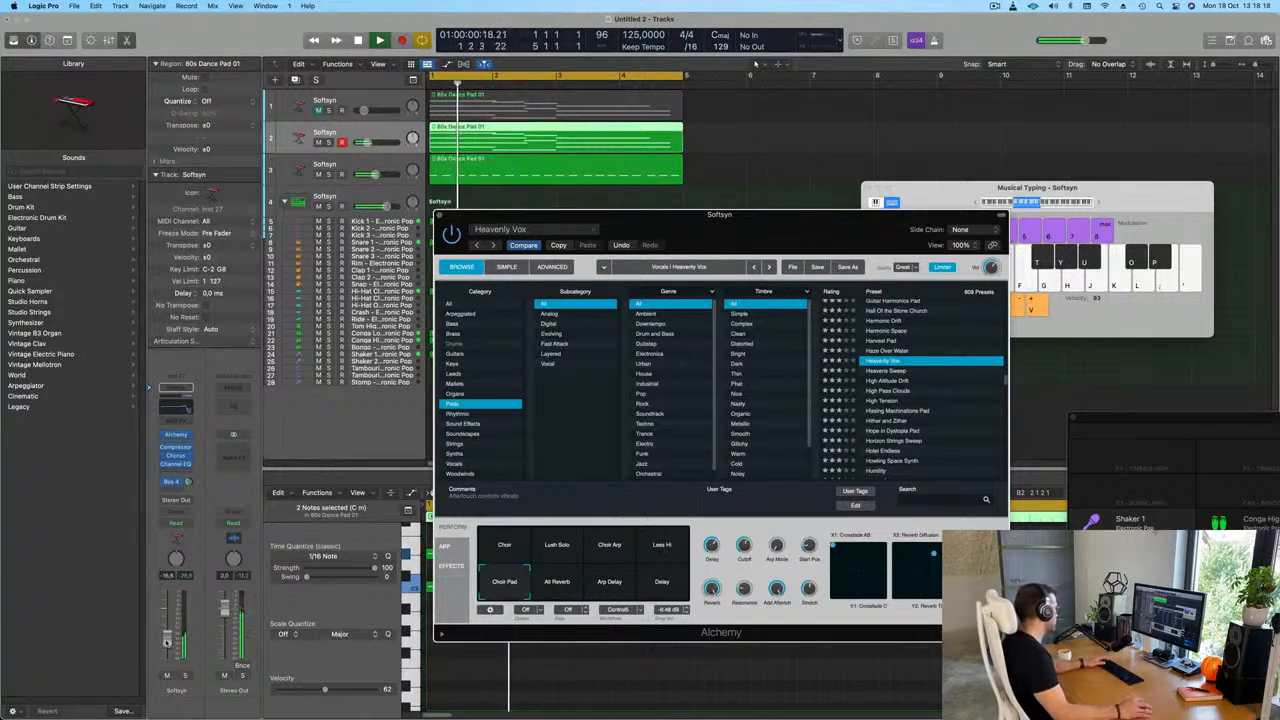
pyautogui.moveTo(167, 642); pyautogui.dragTo(167, 641)
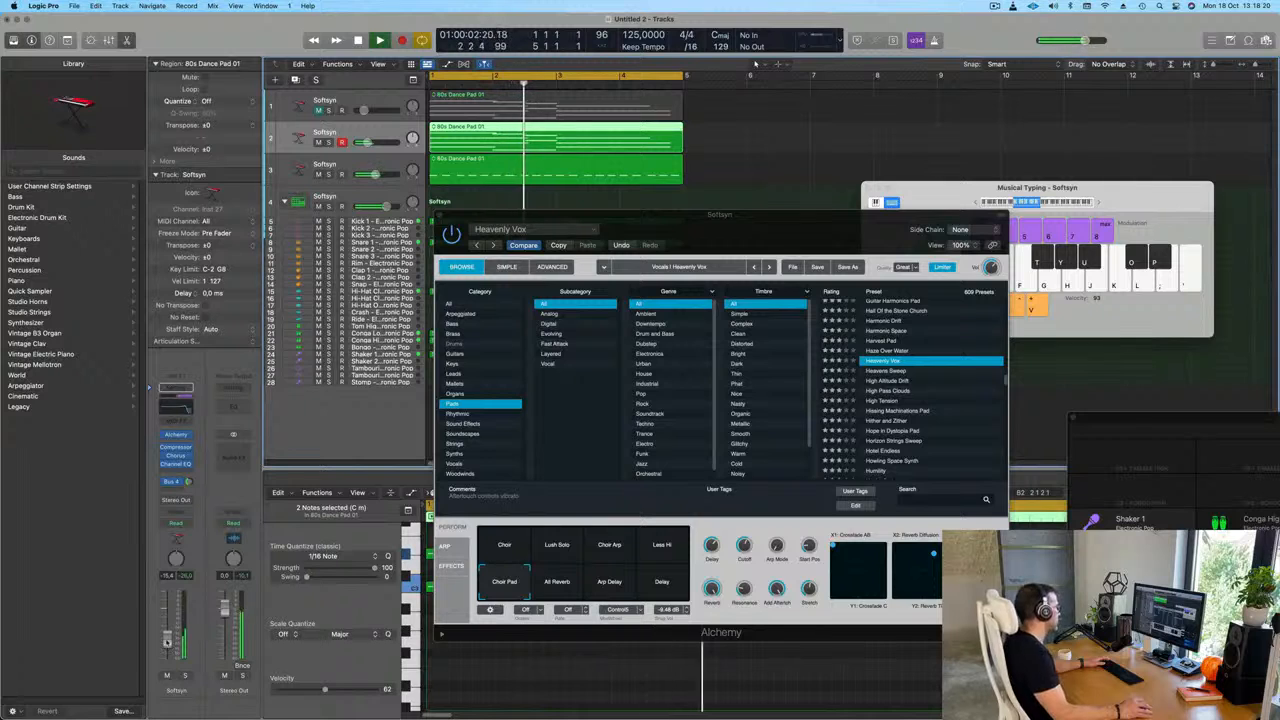
# Compare the All Reverb, Arp Delay and Delay snapshots, blend between them, and set the Alchemy track's volume to about -13 dB.
pyautogui.click(555, 588)
pyautogui.click(630, 590)
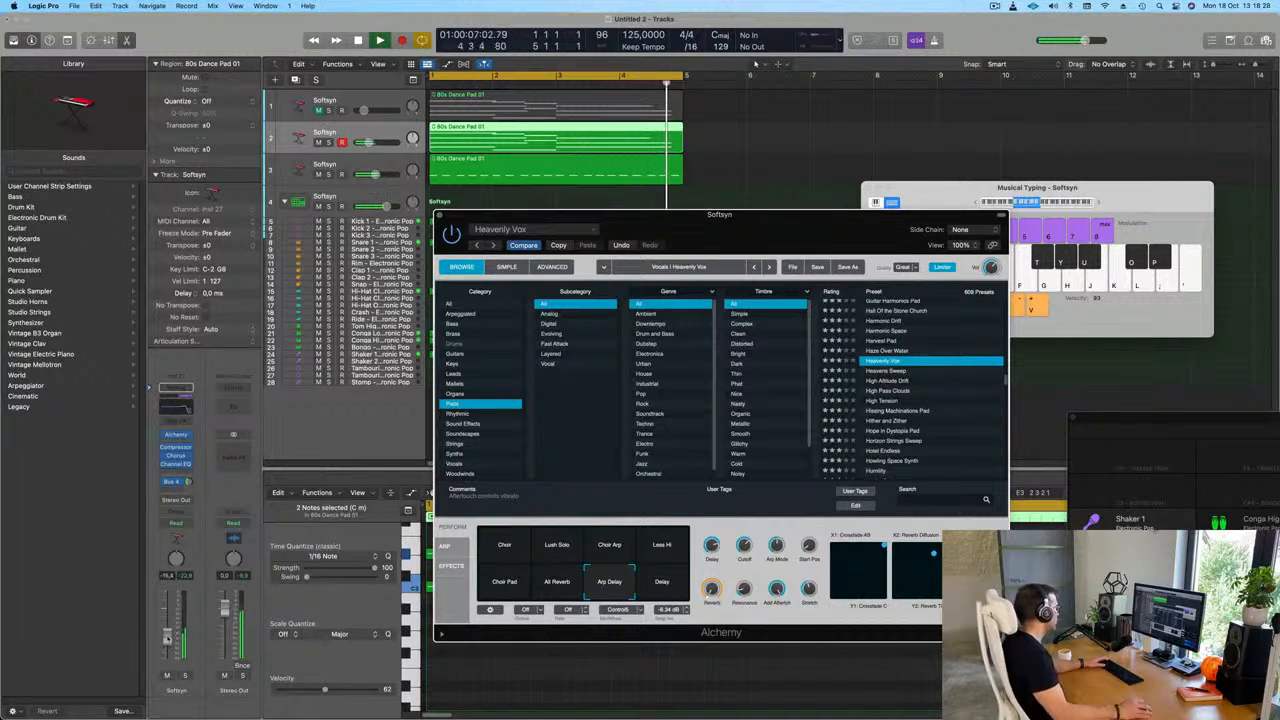
pyautogui.click(368, 142)
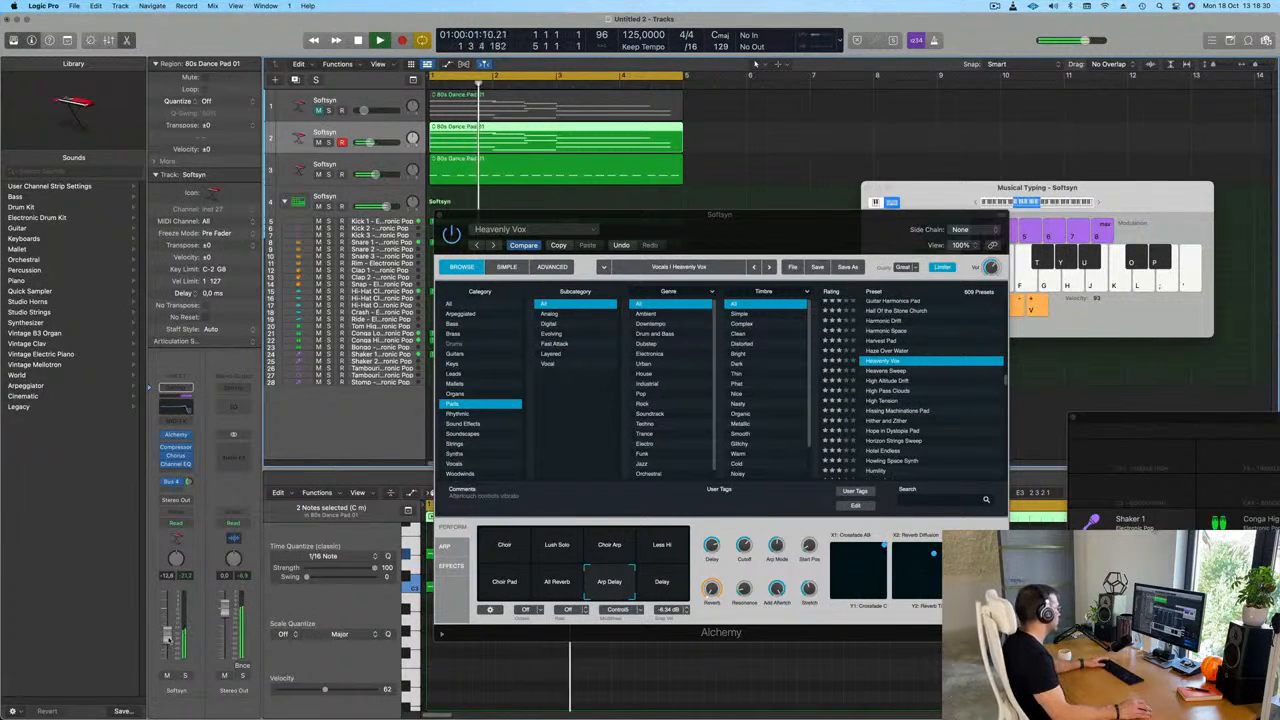
pyautogui.click(597, 588)
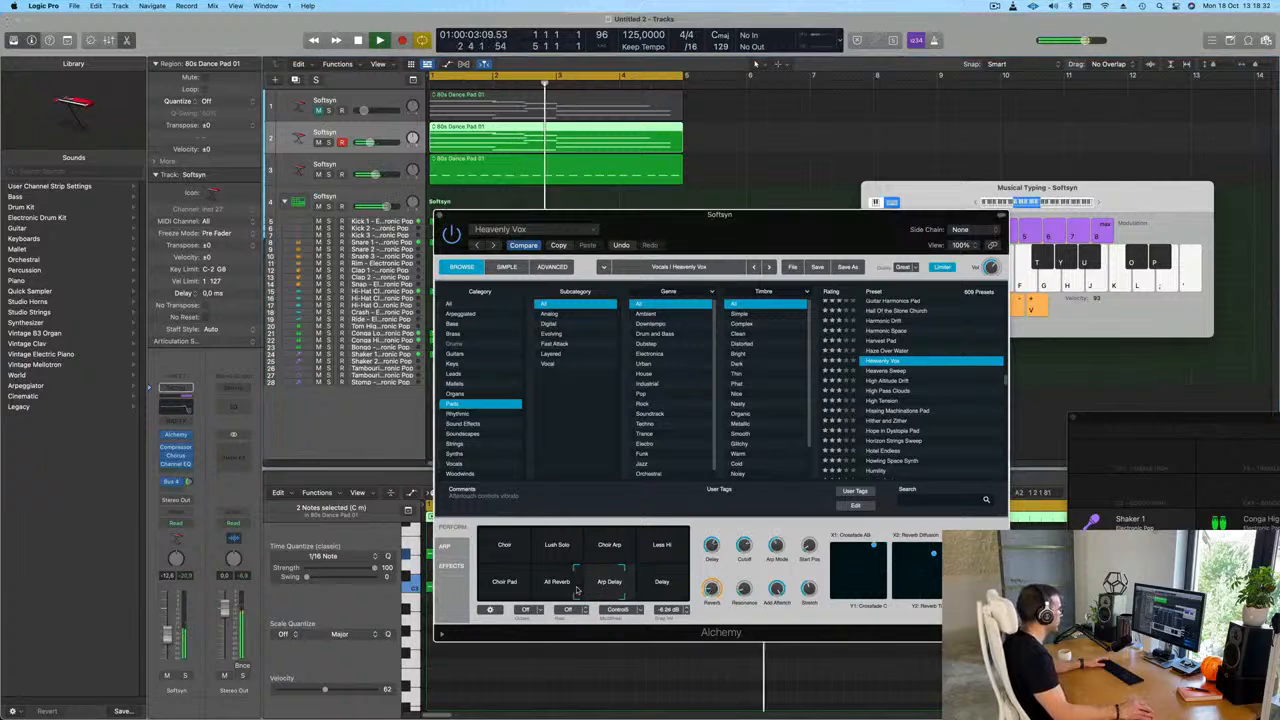
pyautogui.moveTo(577, 572); pyautogui.dragTo(613, 596)
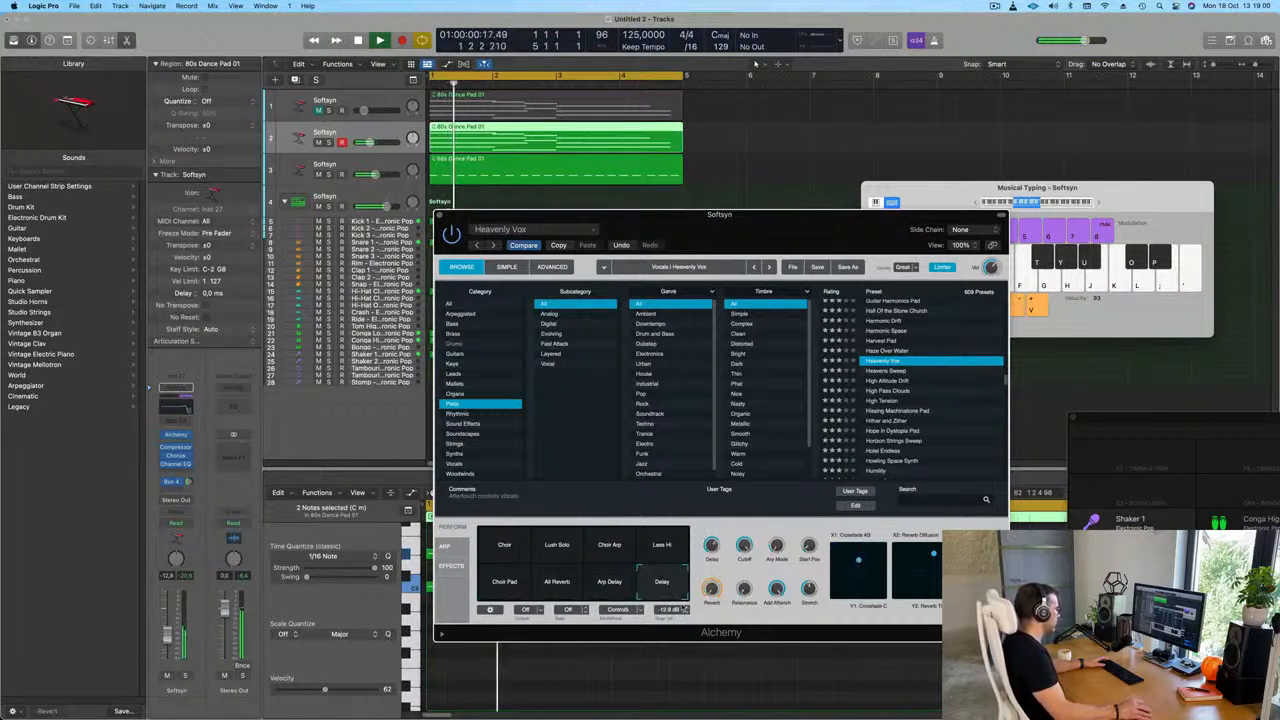
# Choose the Arp Delay snapshot and adjust the Alchemy track's Bus 4 reverb send.
pyautogui.click(612, 585)
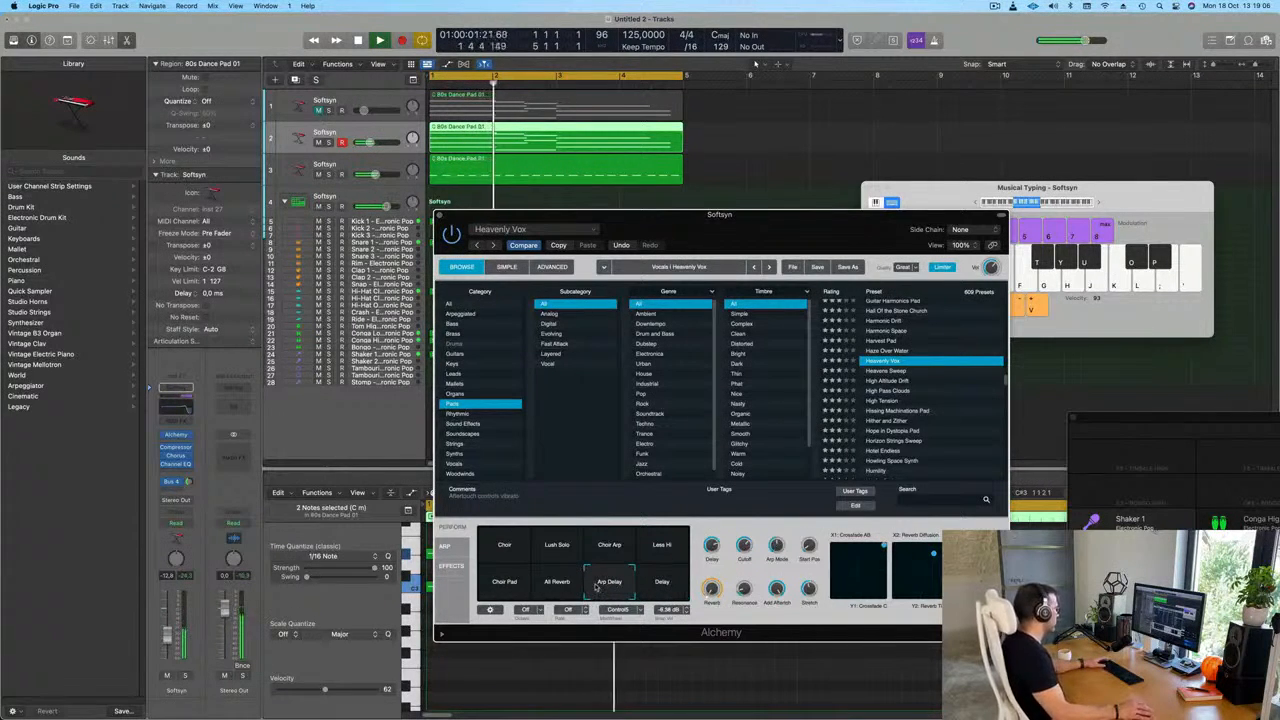
pyautogui.click(188, 482)
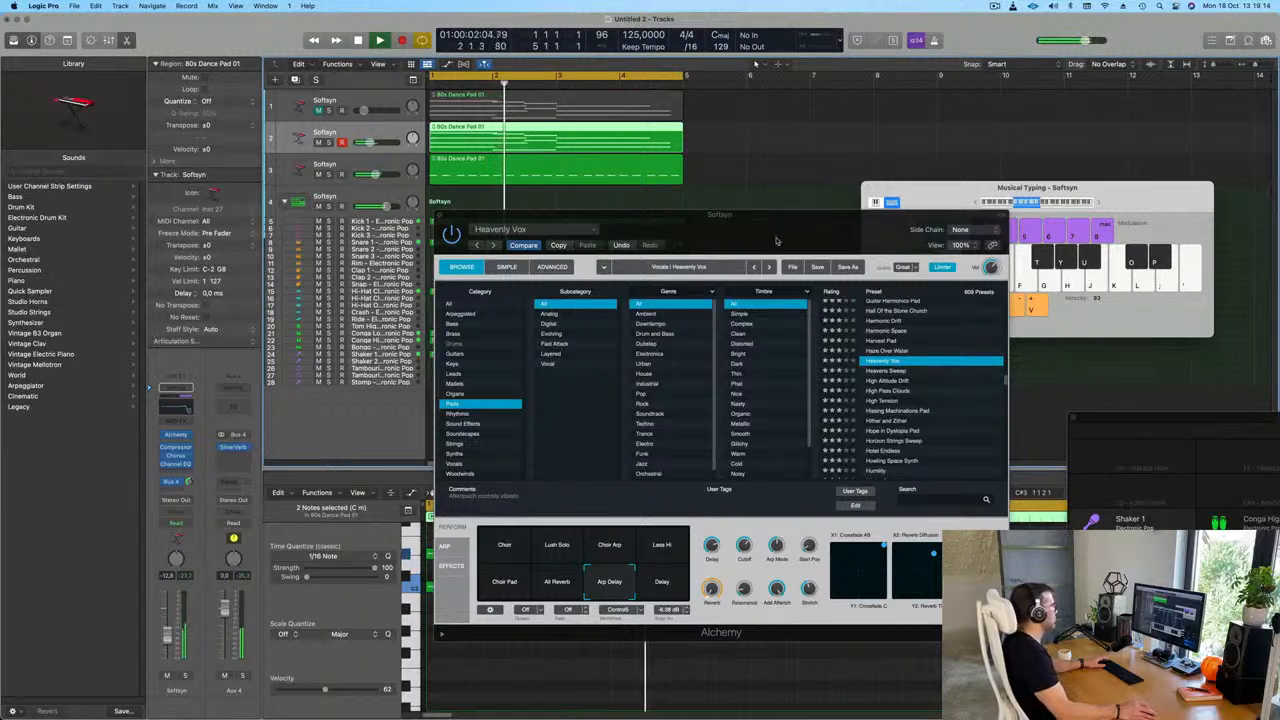
pyautogui.moveTo(773, 242); pyautogui.dragTo(758, 244)
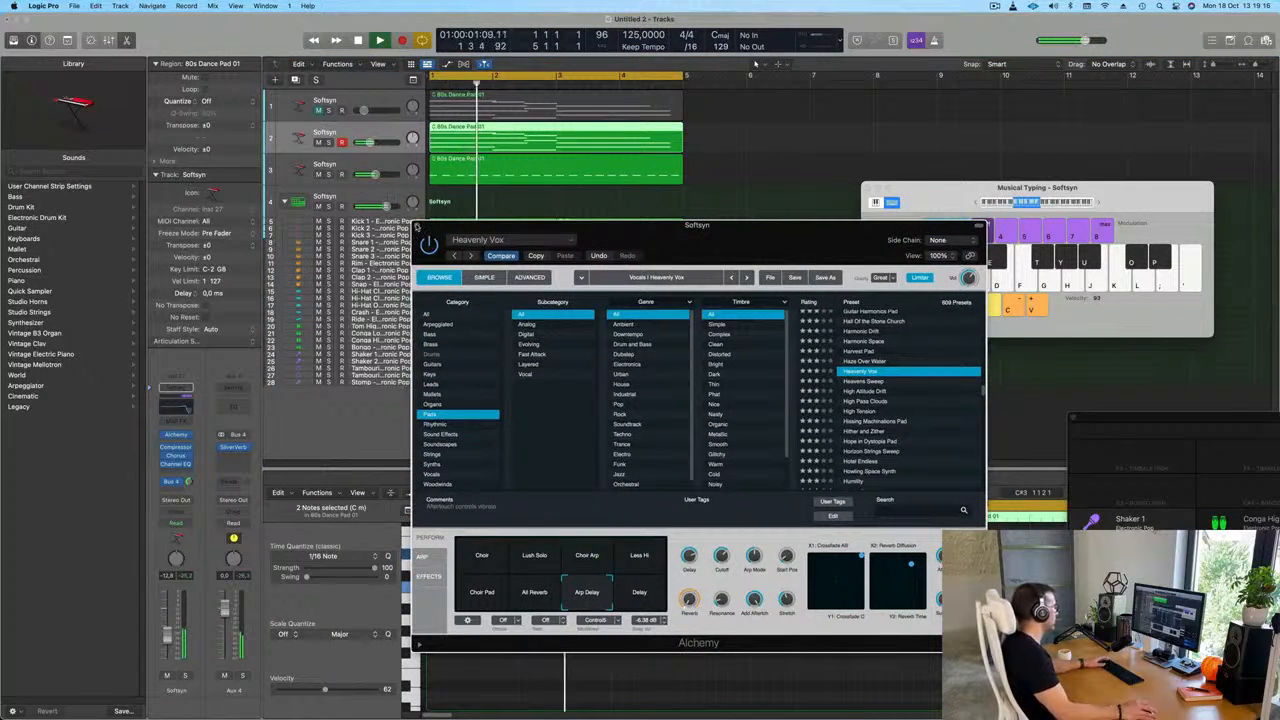
# Transpose all notes of the Alchemy track's pad region down one octave and replay the loop.
pyautogui.click(592, 131)
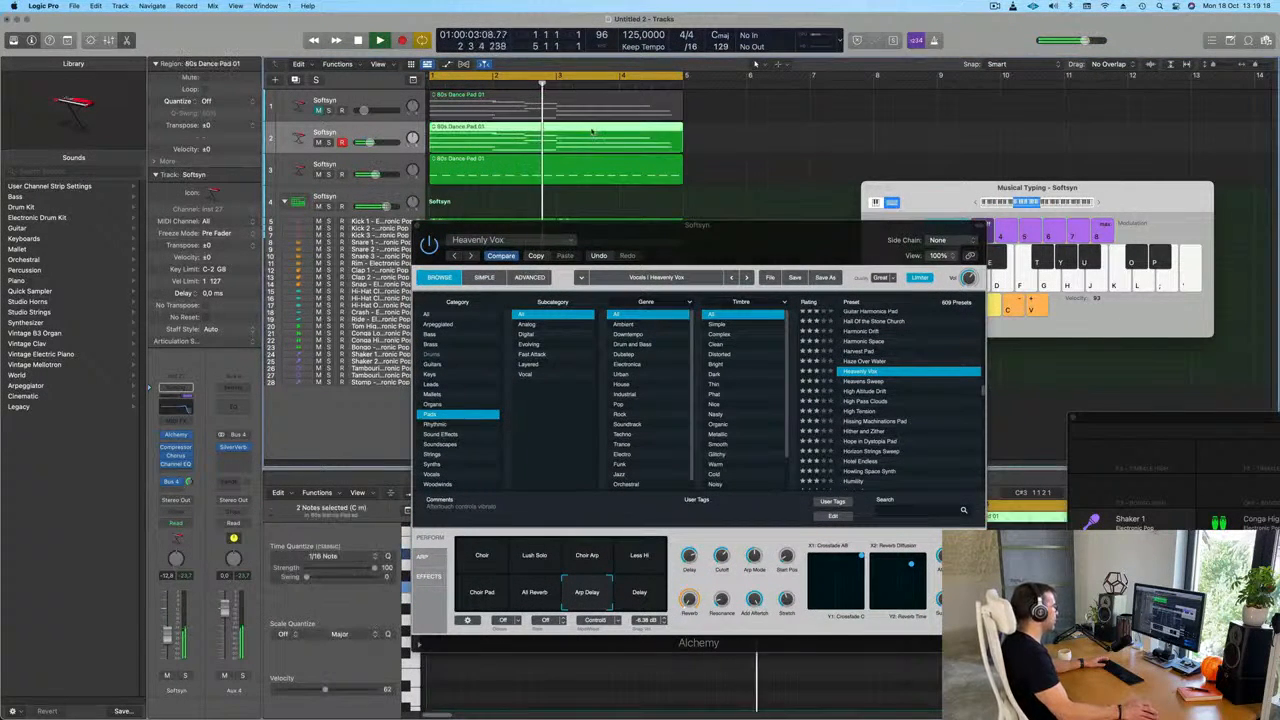
pyautogui.press('e')
pyautogui.press('e')
pyautogui.moveTo(600, 225); pyautogui.dragTo(1131, 198)
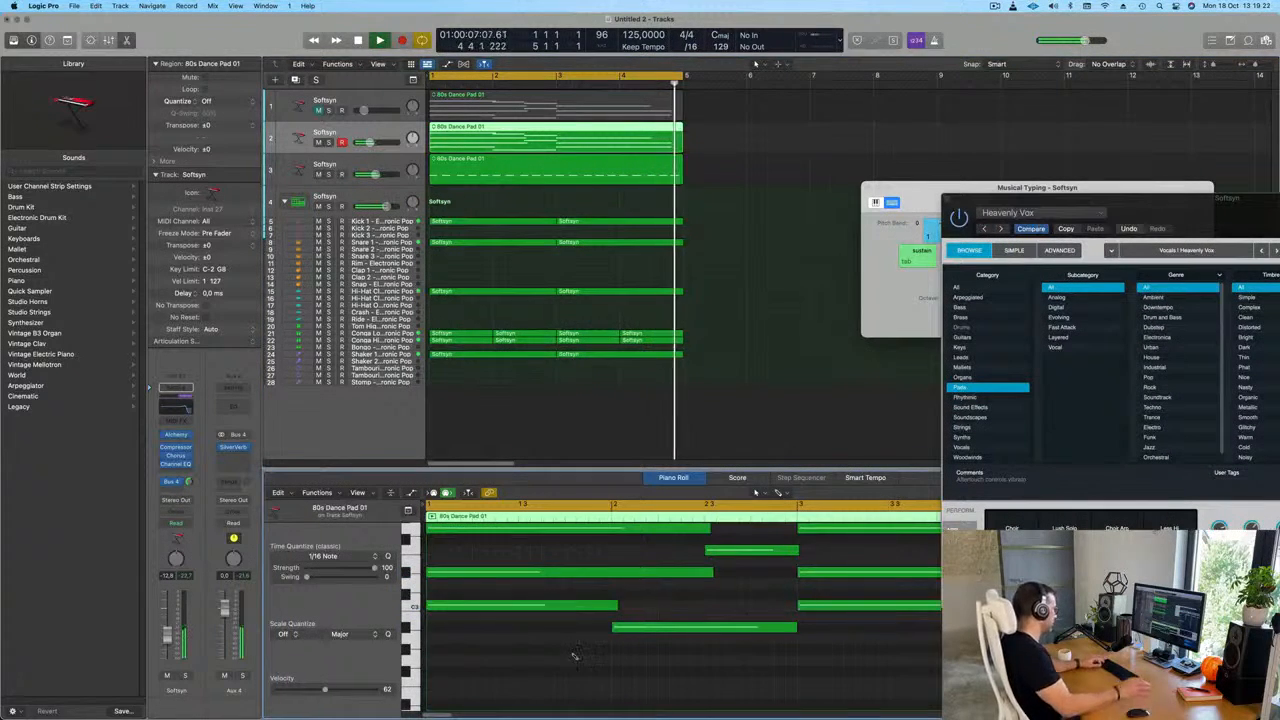
pyautogui.press('super+a')
pyautogui.hotkey('alt', 'shift', 'Down')
pyautogui.press('Return')
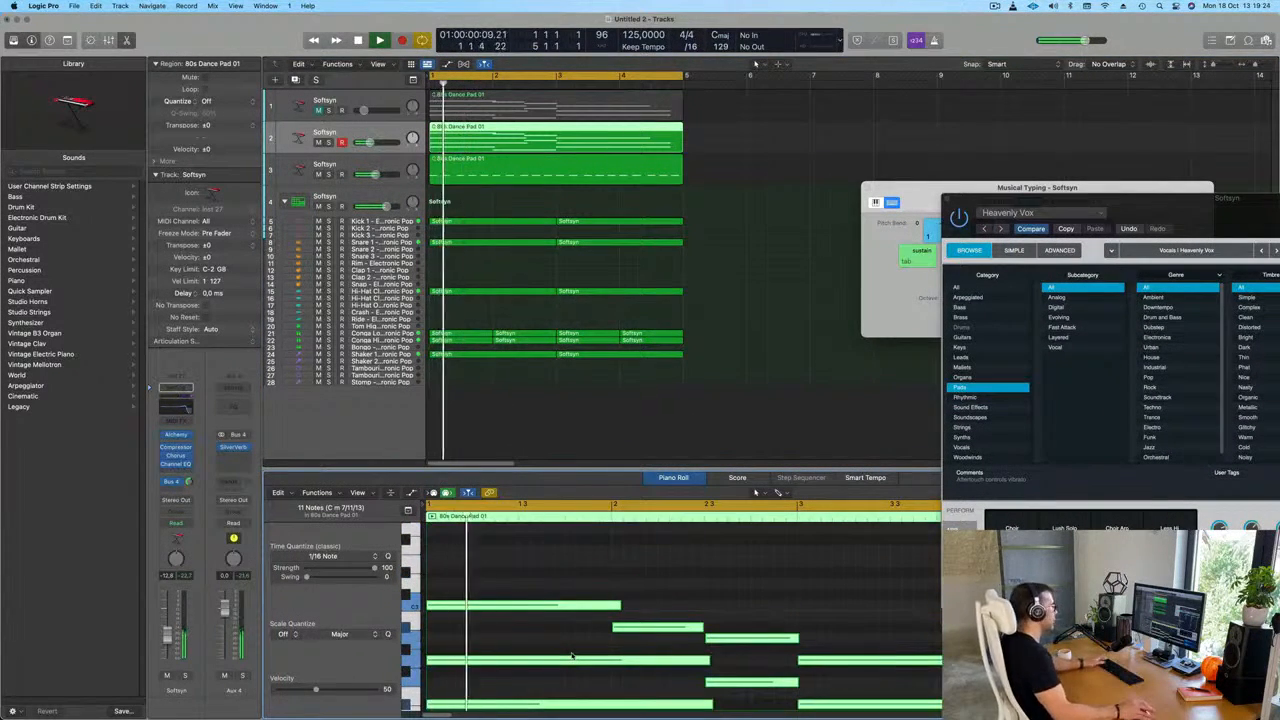
pyautogui.moveTo(1161, 211); pyautogui.dragTo(934, 89)
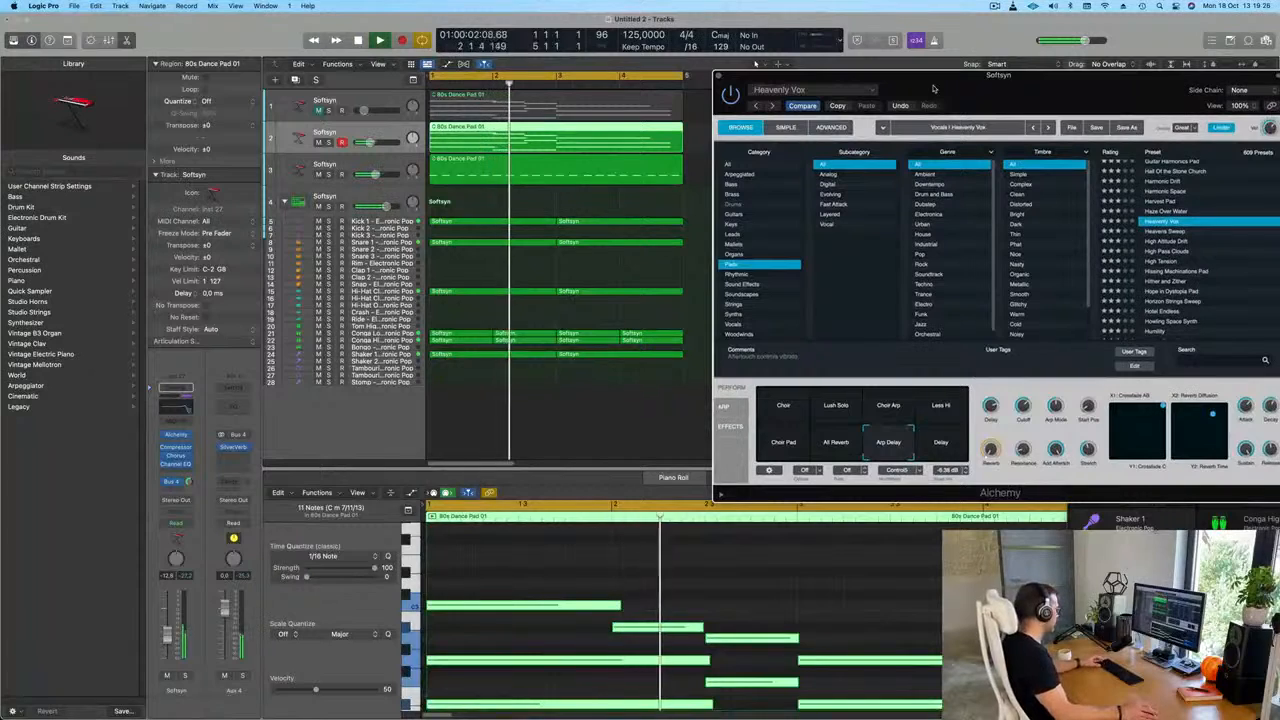
# Transpose the pad region's notes up one octave and move the region onto a duplicate of its Alchemy track.
pyautogui.hotkey('alt', 'shift', 'Up')
pyautogui.press('Return')
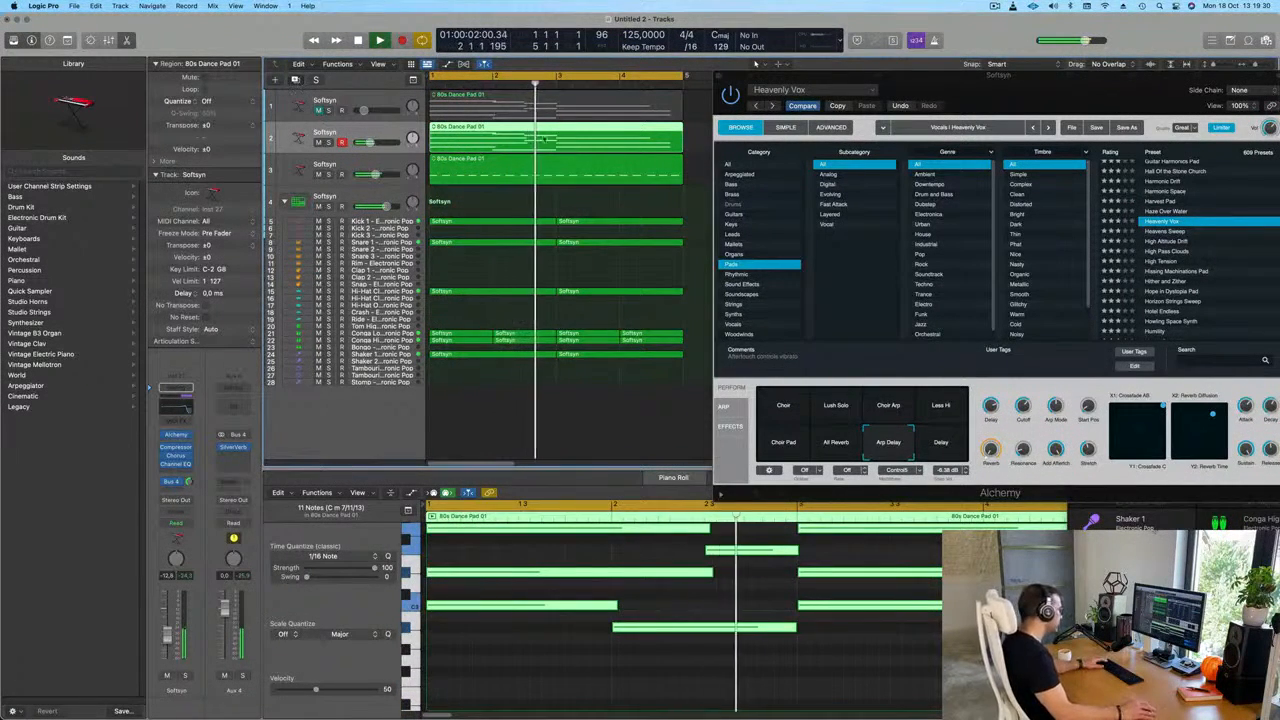
pyautogui.press('super+d')
pyautogui.moveTo(522, 136); pyautogui.dragTo(516, 168)
pyautogui.press('Return')
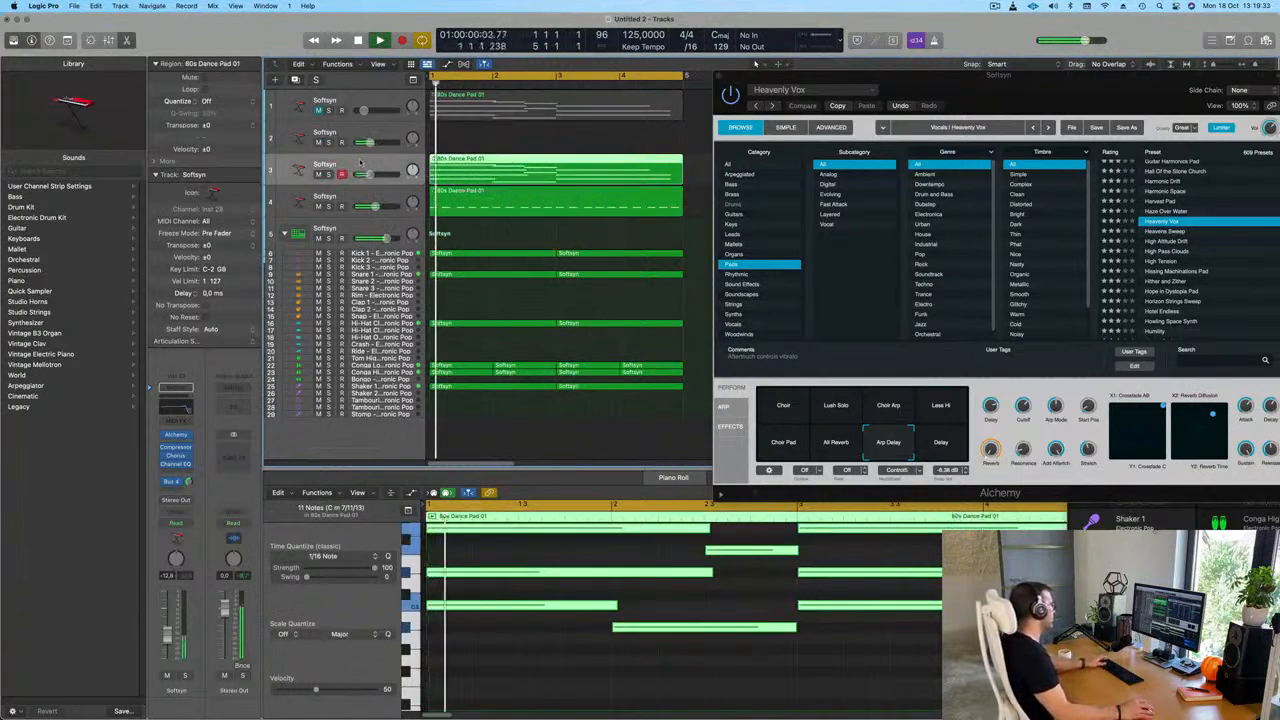
# Open the duplicated track's Alchemy instrument and copy its pad region back onto the original vox track.
pyautogui.click(178, 436)
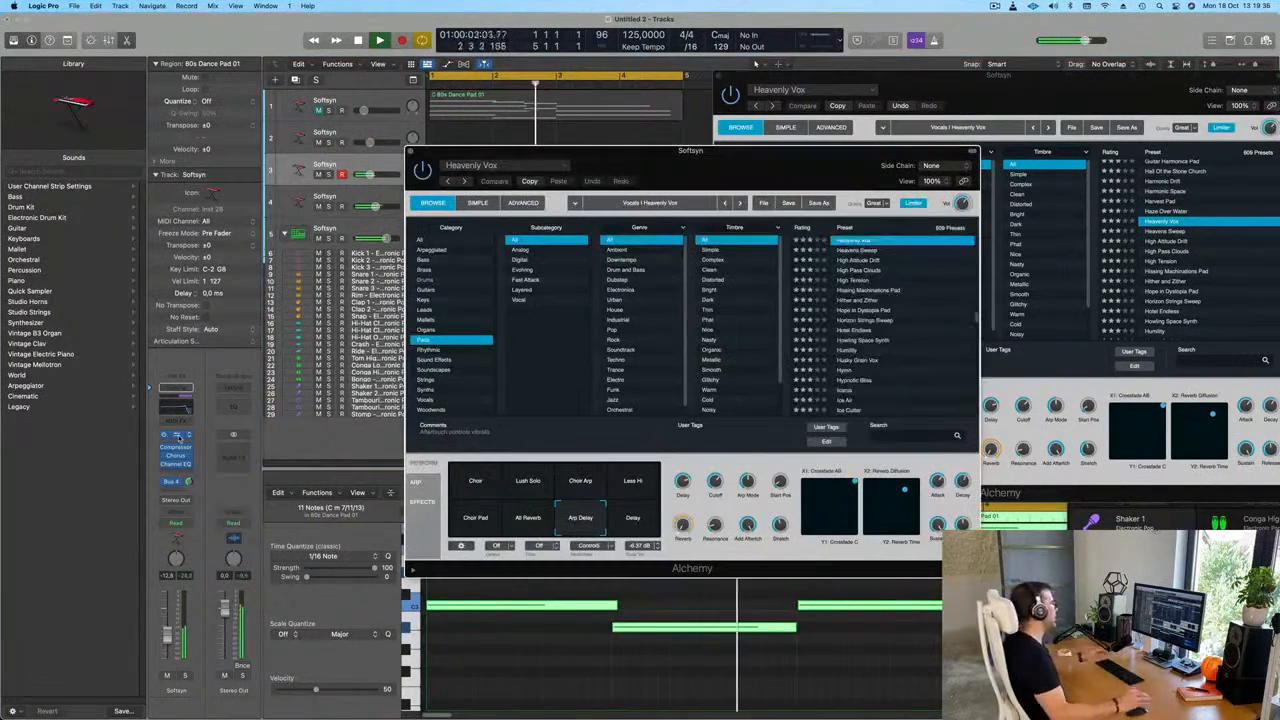
pyautogui.moveTo(641, 150); pyautogui.dragTo(572, 449)
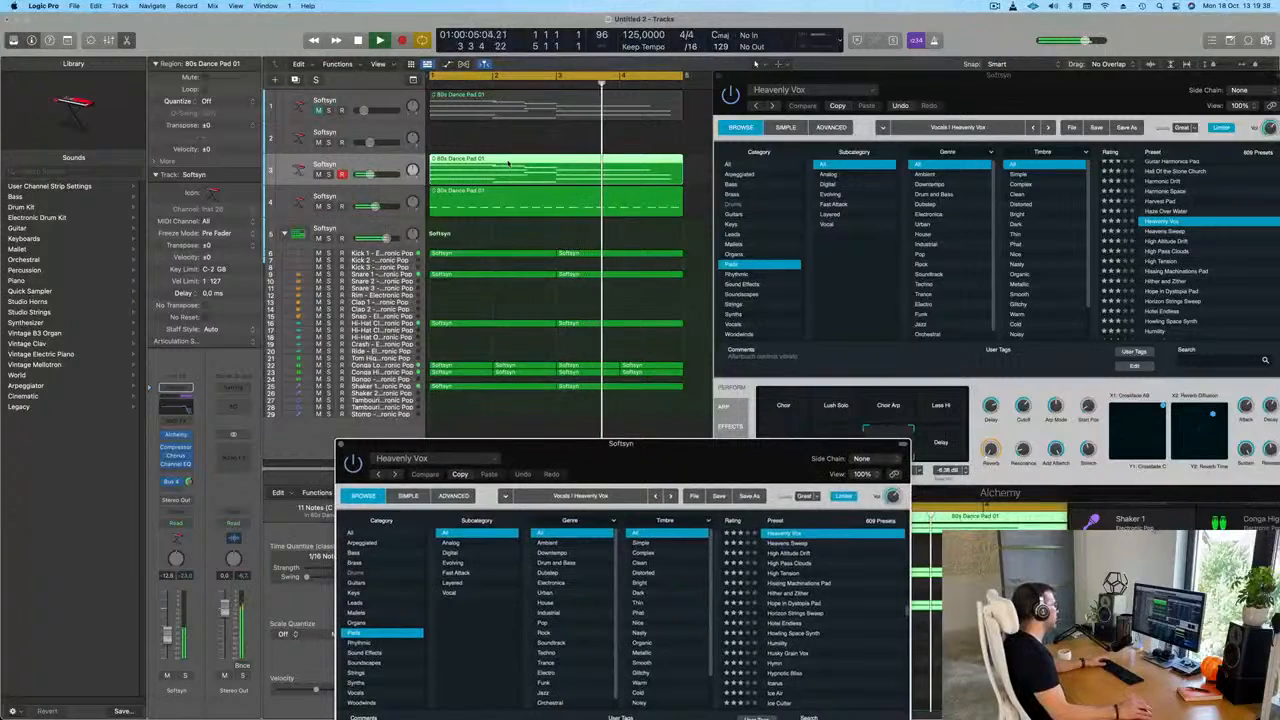
pyautogui.moveTo(503, 158); pyautogui.dragTo(462, 163)
pyautogui.click(387, 133)
pyautogui.press('Return')
pyautogui.press('space')
pyautogui.click(370, 163)
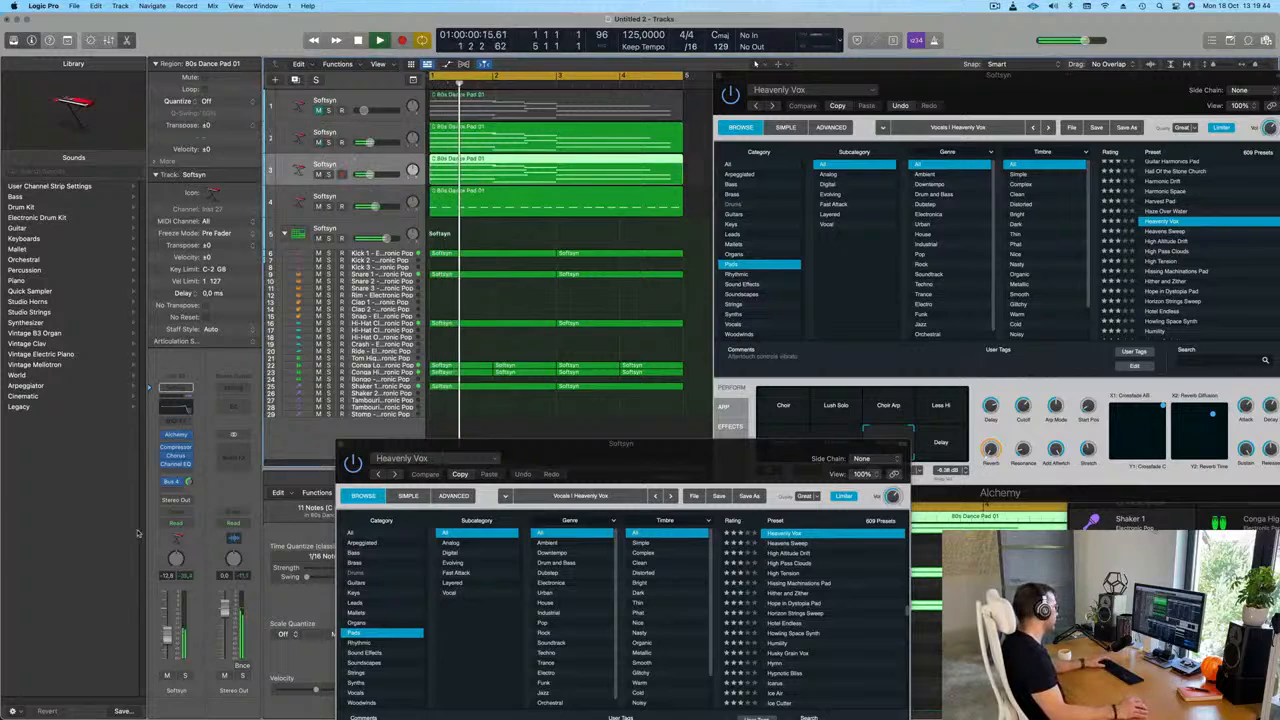
# Choose the Choir Pad snapshot of Heavenly Vox in the duplicated track's Alchemy.
pyautogui.click(178, 436)
pyautogui.click(178, 436)
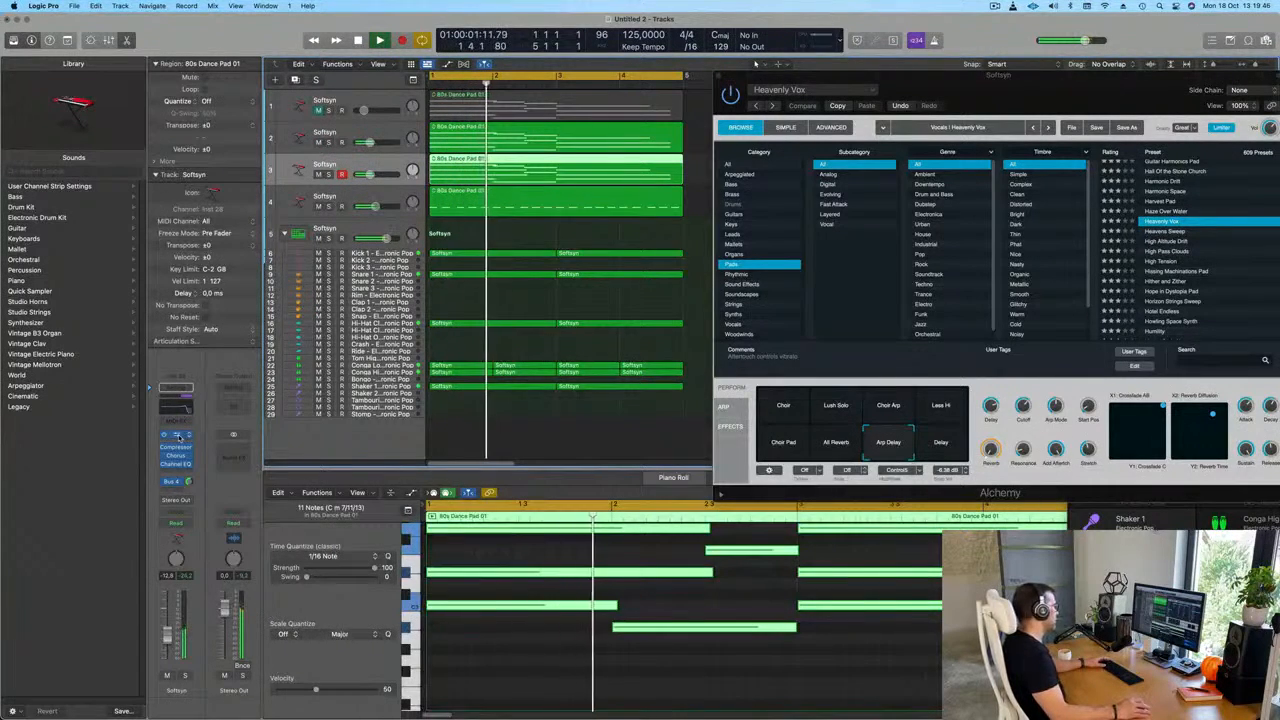
pyautogui.moveTo(590, 444); pyautogui.dragTo(746, 247)
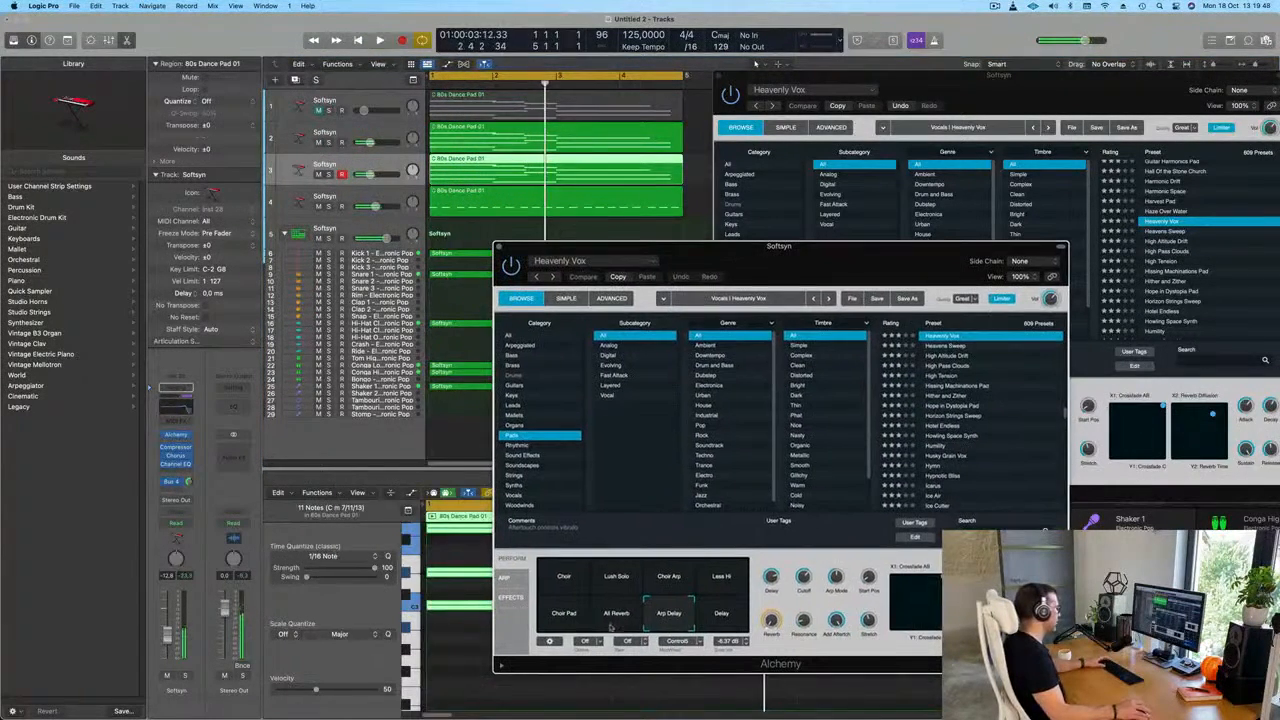
pyautogui.moveTo(556, 246); pyautogui.dragTo(577, 211)
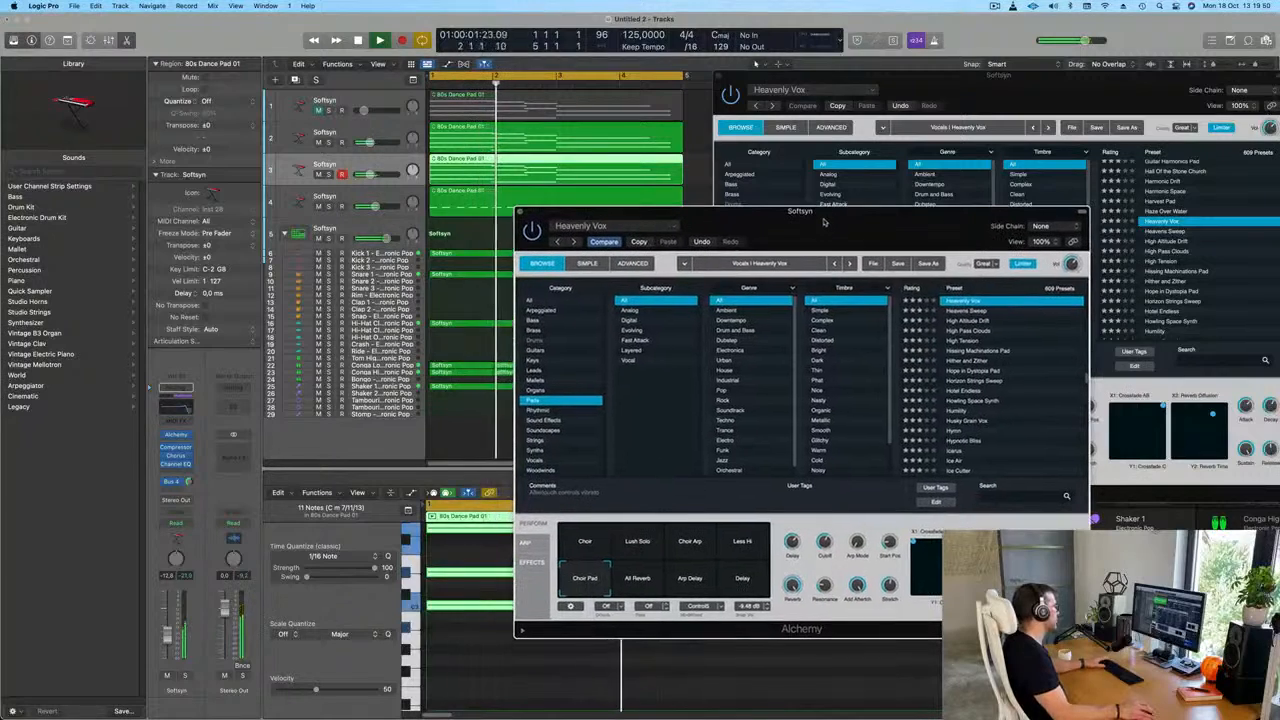
# Transpose all notes of the duplicated track's pad region down one octave and replay the loop.
pyautogui.click(577, 160)
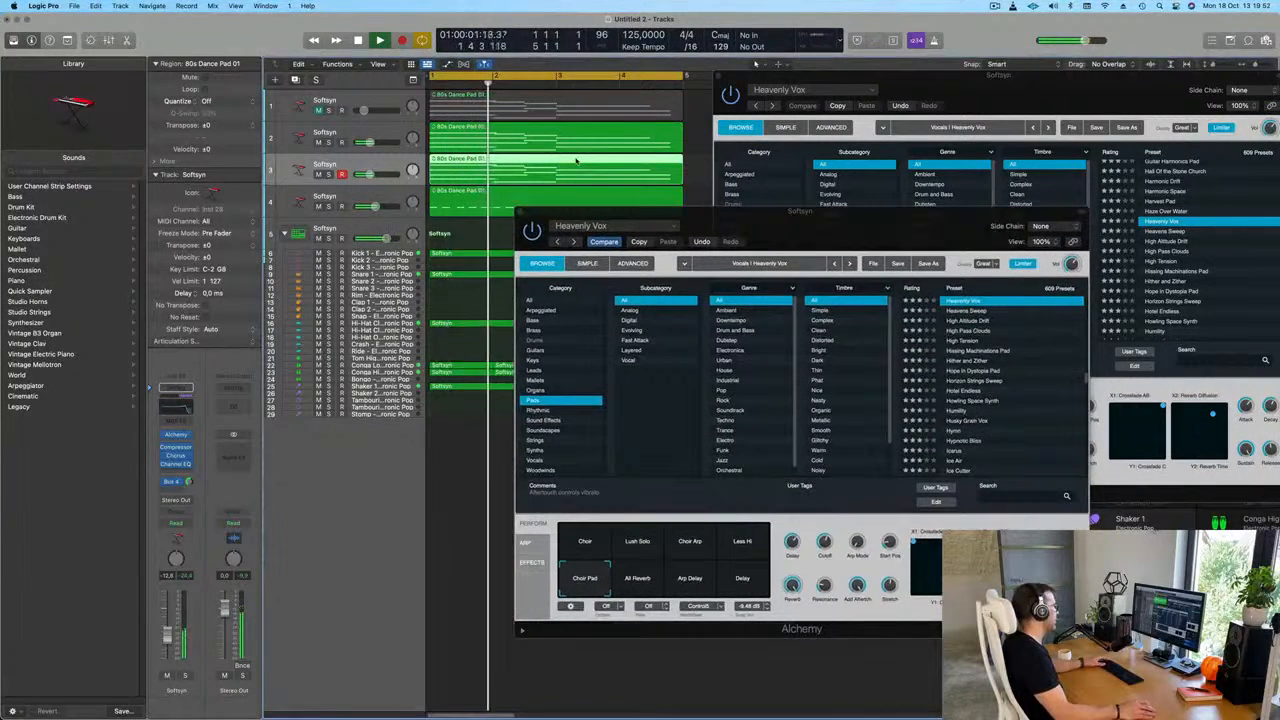
pyautogui.click(468, 693)
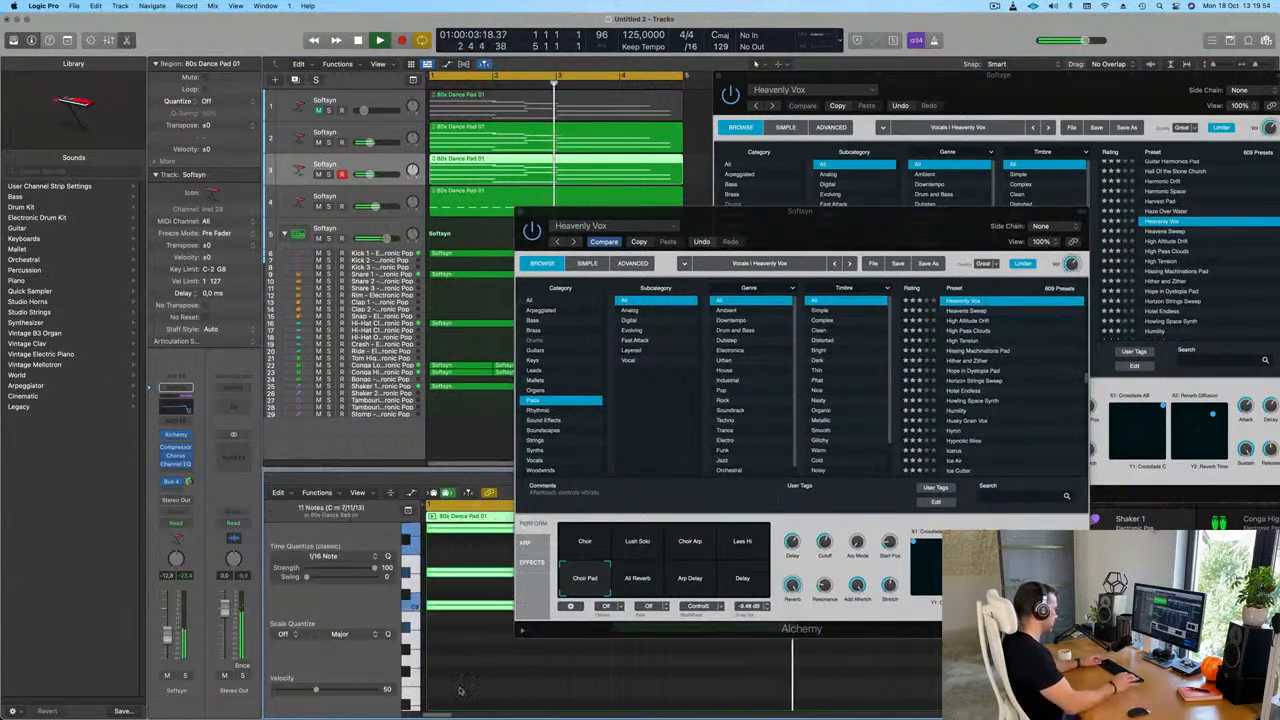
pyautogui.scroll(5, 460, 691)
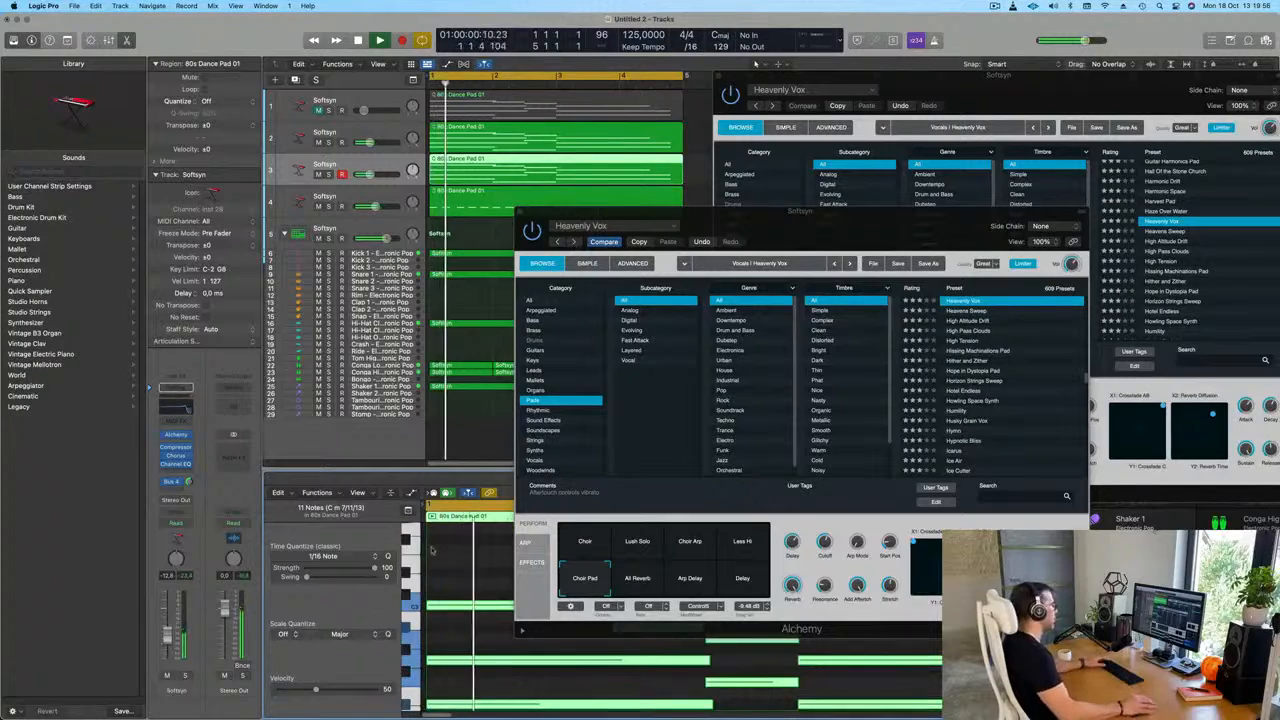
pyautogui.moveTo(844, 224); pyautogui.dragTo(950, 186)
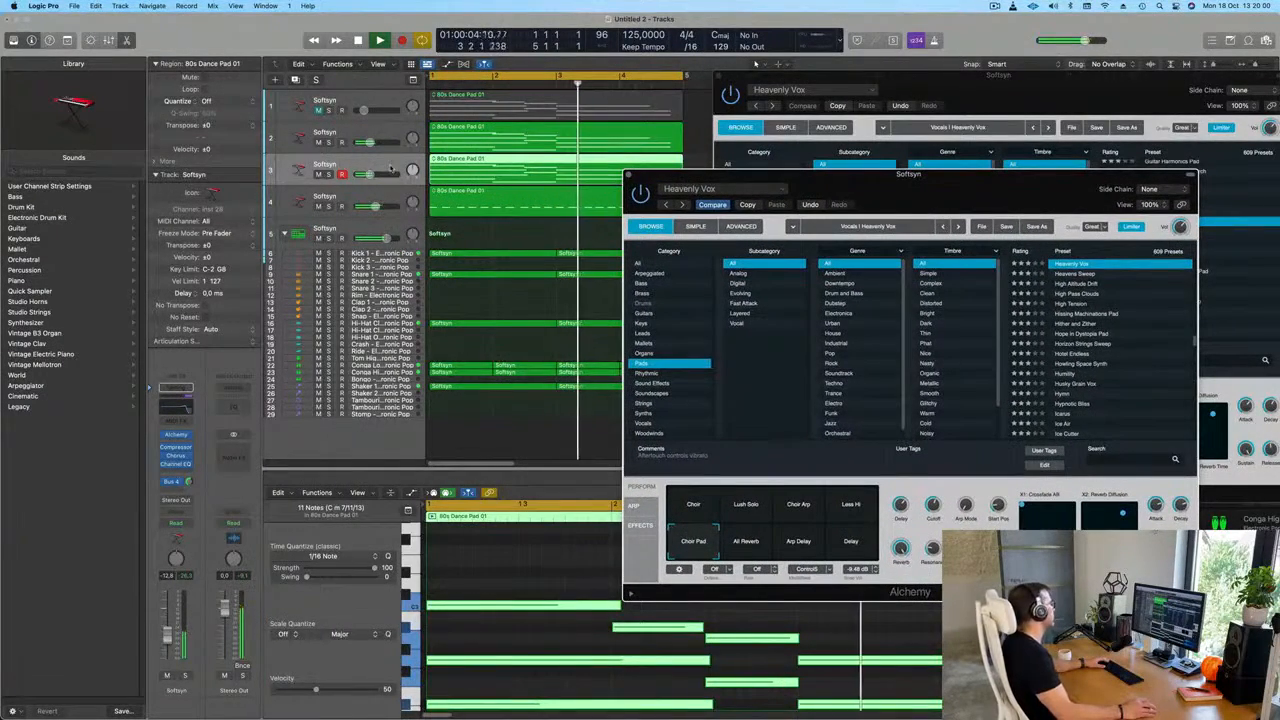
pyautogui.press('Return')
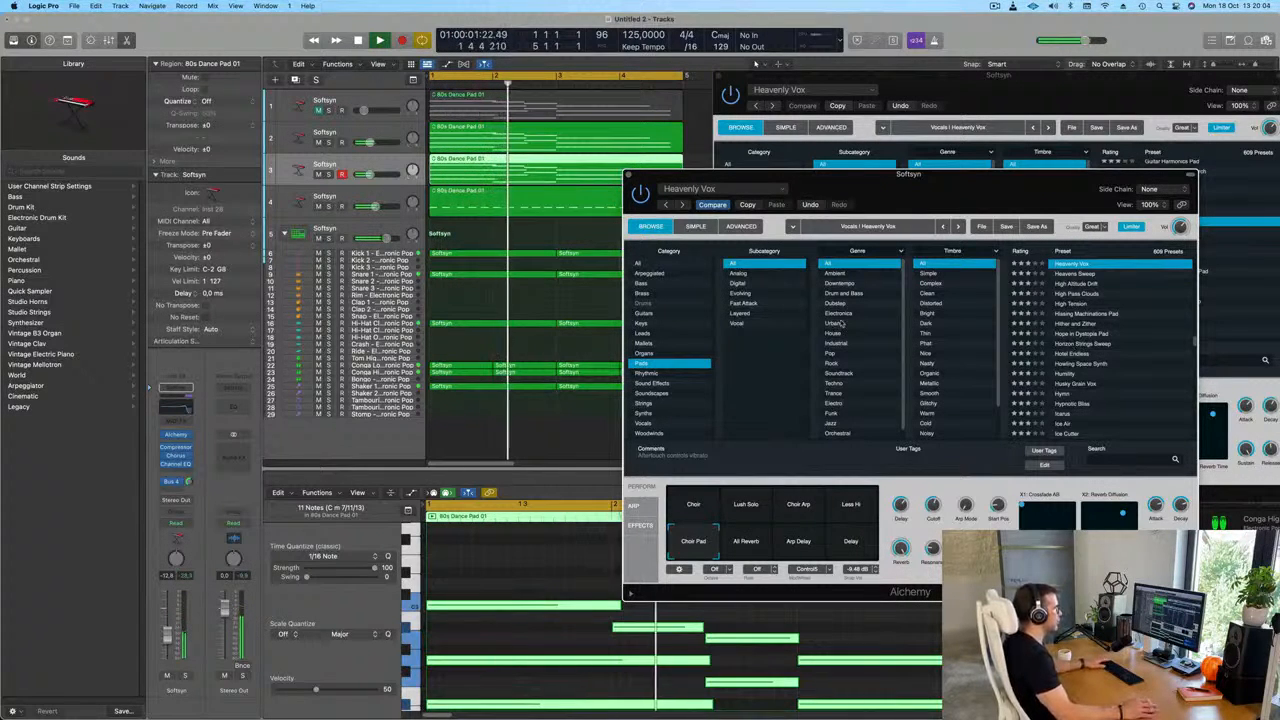
# Load the Horizon Strings Sweep preset on the duplicated Alchemy track and close both Alchemy windows.
pyautogui.click(1082, 344)
pyautogui.press('Return')
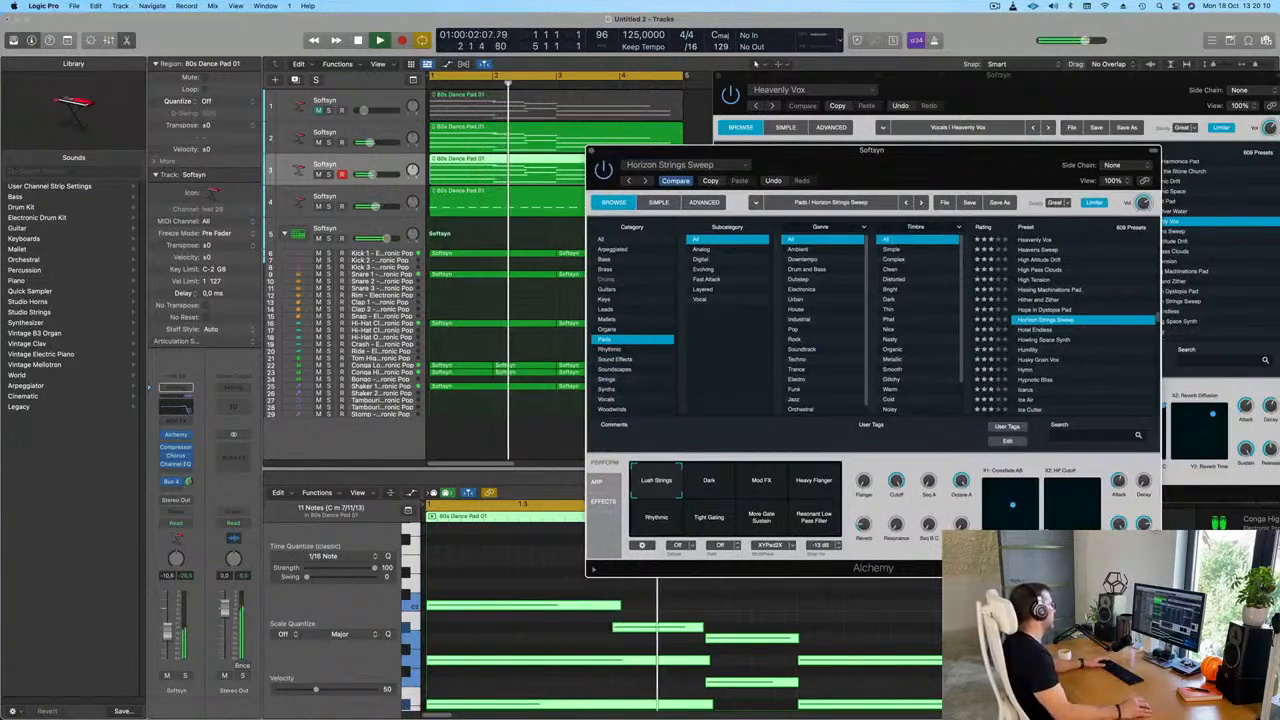
pyautogui.moveTo(872, 150); pyautogui.dragTo(728, 256)
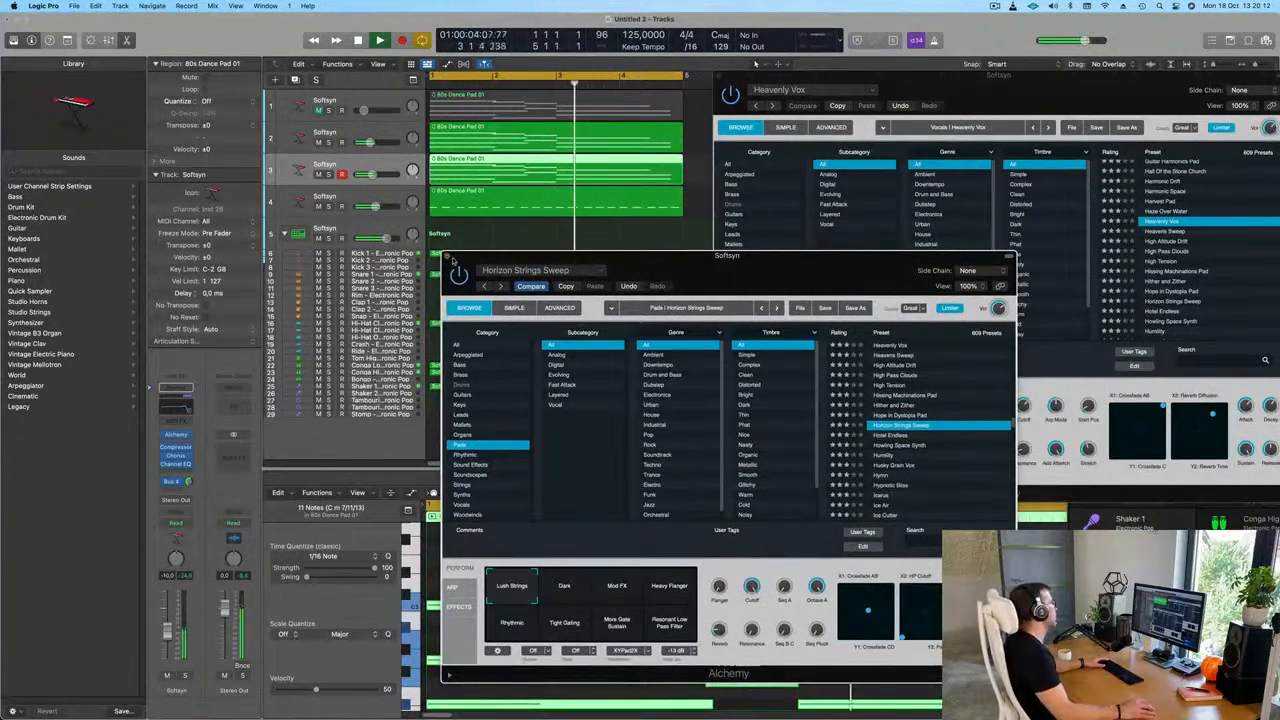
pyautogui.click(447, 258)
pyautogui.click(447, 258)
pyautogui.moveTo(1005, 78); pyautogui.dragTo(831, 172)
pyautogui.click(544, 170)
# Repeat all regions of the arrangement three times, extending the loop to bar 17.
pyautogui.scroll(-5, 526, 220)
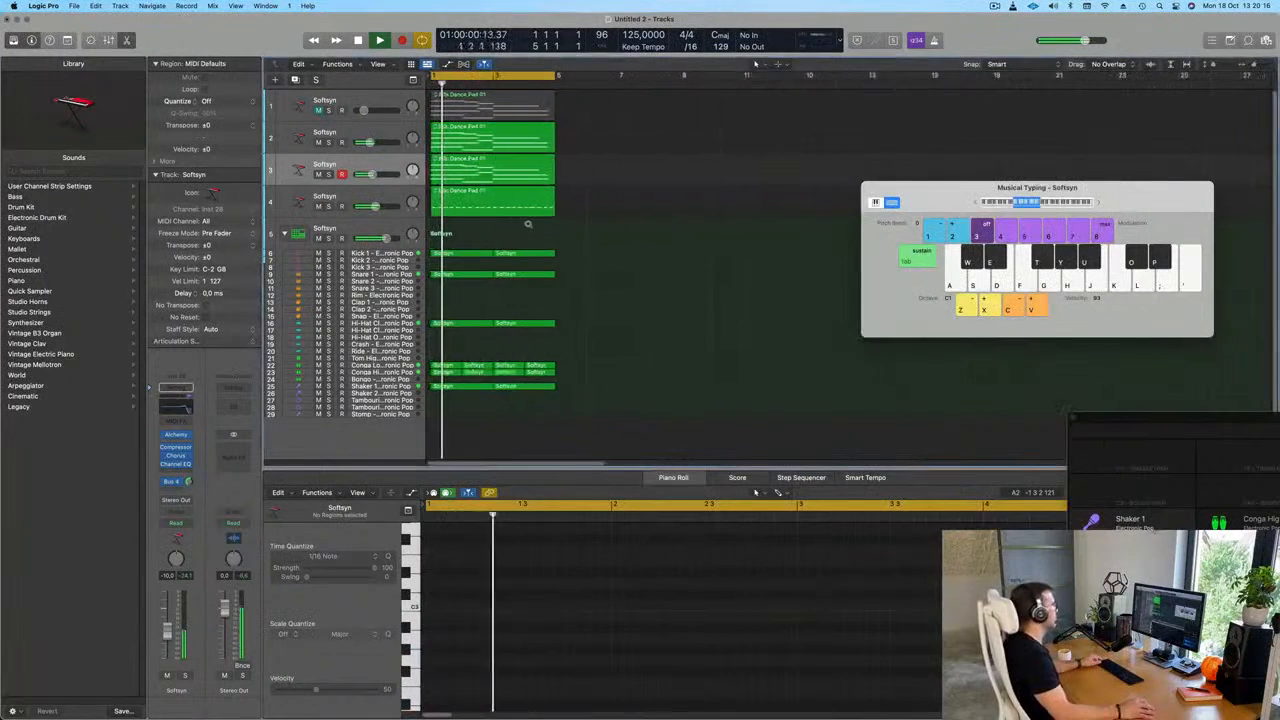
pyautogui.press('super+a')
pyautogui.press('super+r')
pyautogui.press('super+r')
pyautogui.press('super+r')
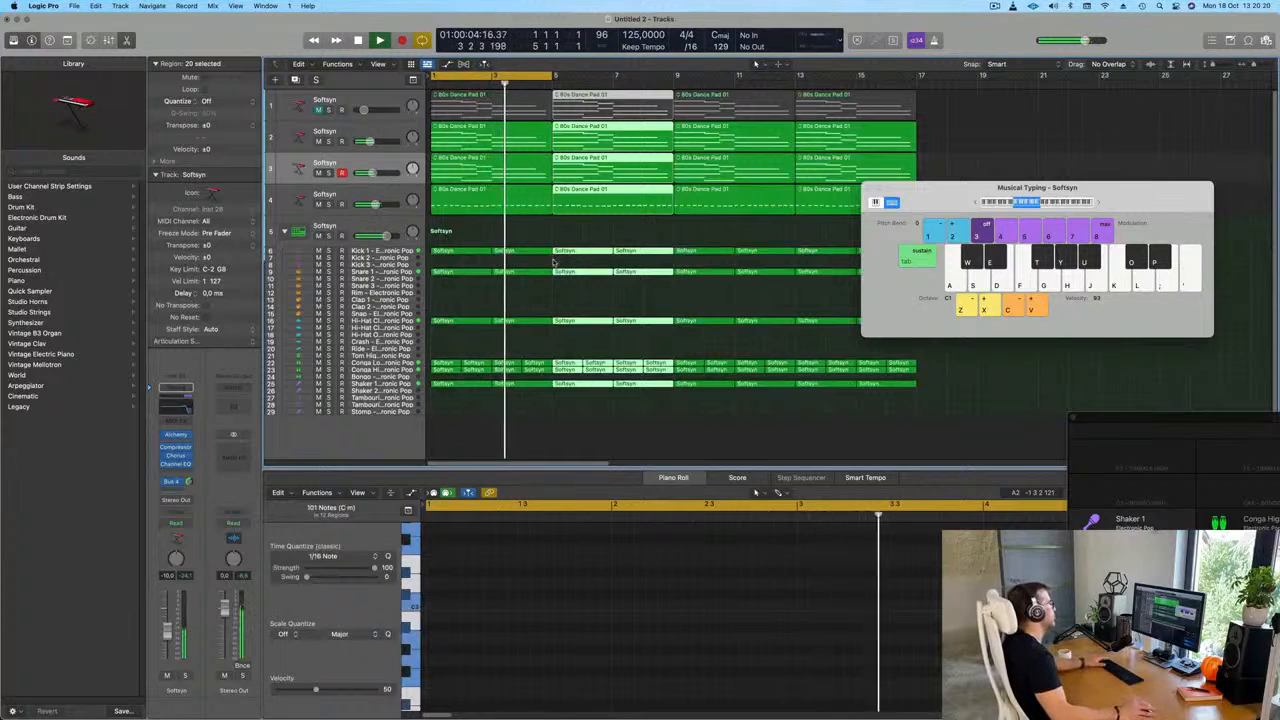
pyautogui.click(645, 236)
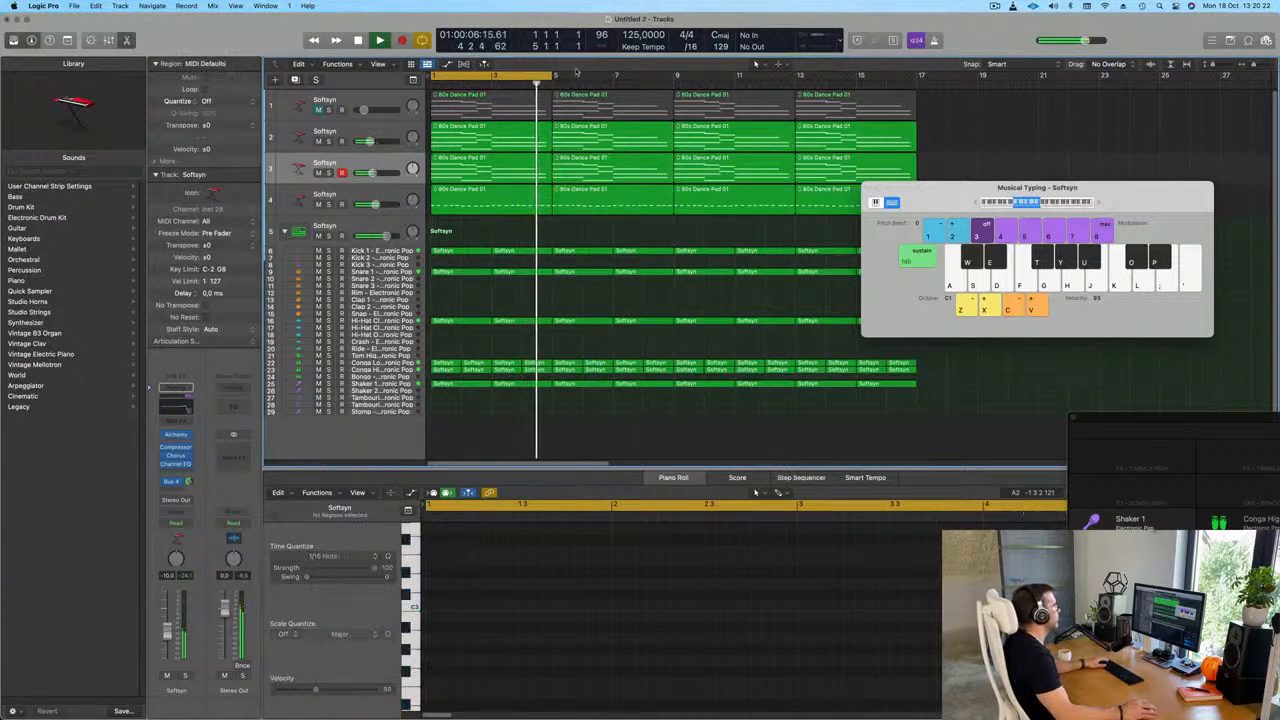
# Extend the cycle range to bar 17 and move the Musical Typing window lower.
pyautogui.moveTo(555, 76); pyautogui.dragTo(922, 126)
pyautogui.moveTo(952, 206); pyautogui.dragTo(954, 310)
pyautogui.scroll(-5, 700, 306)
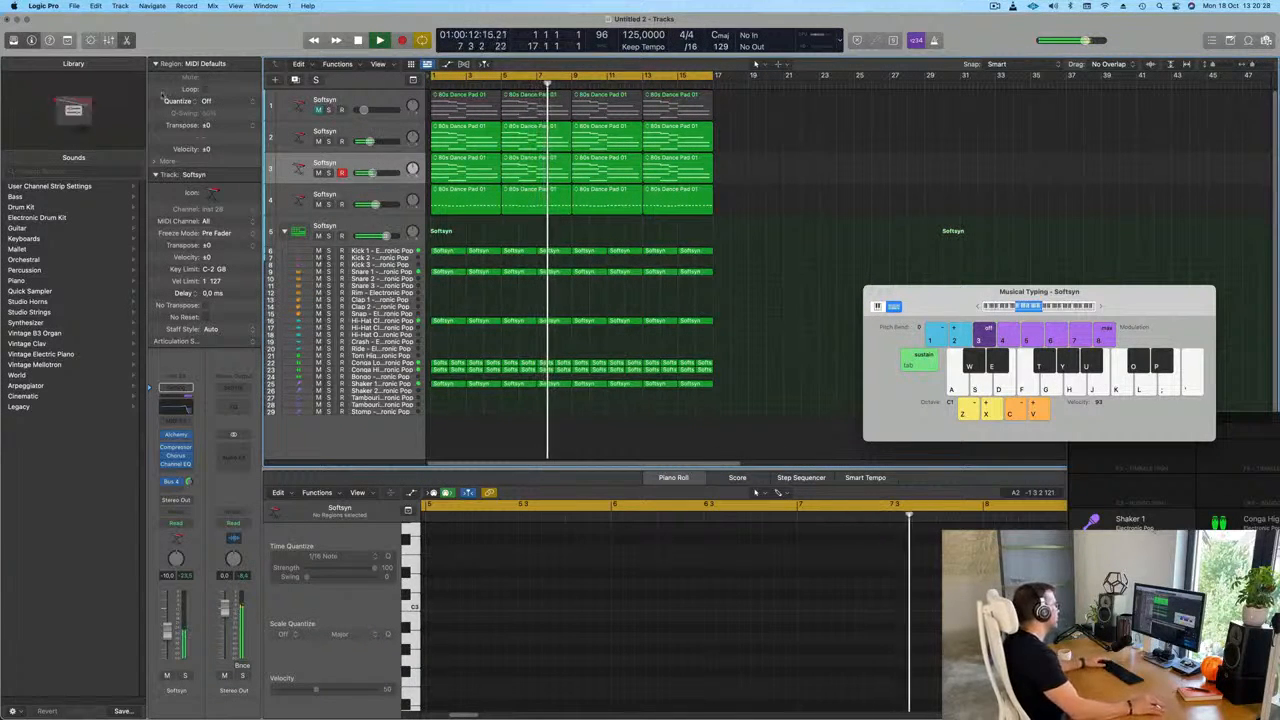
# Select the Kick 1 - Electronic Pop track, show the toolbar and enable Track Zoom.
pyautogui.click(378, 194)
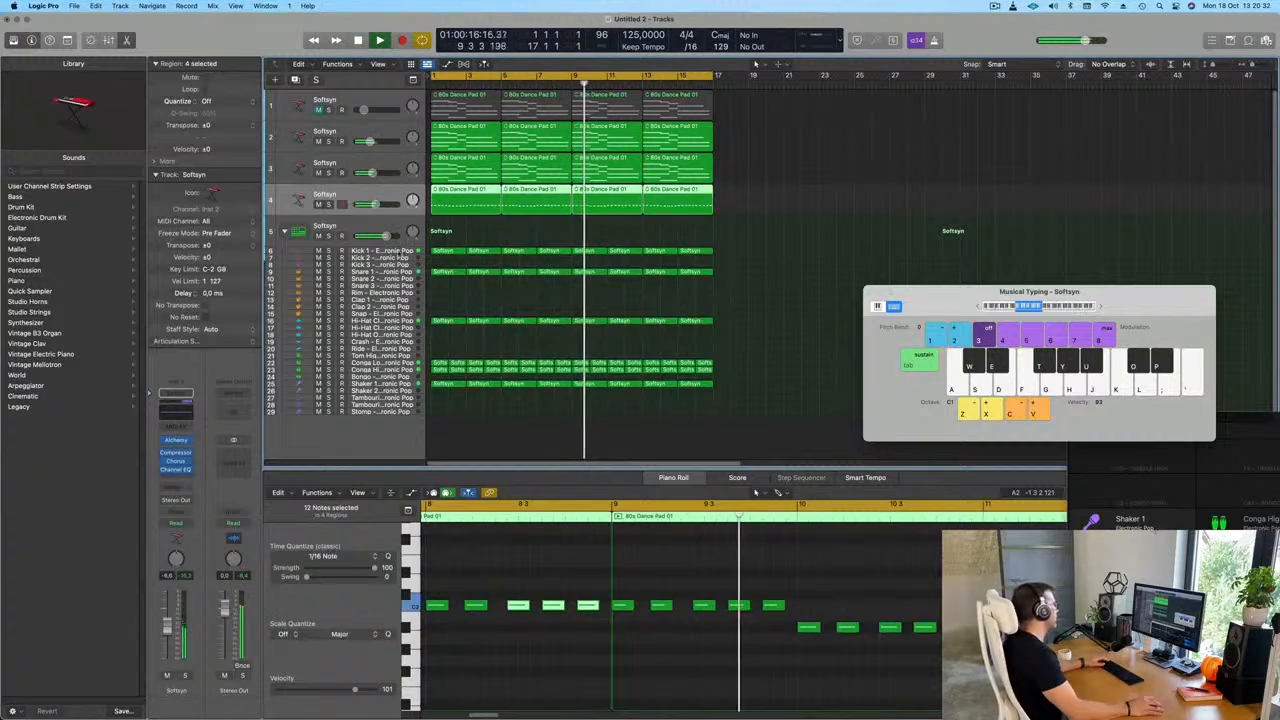
pyautogui.click(400, 252)
pyautogui.press('Return')
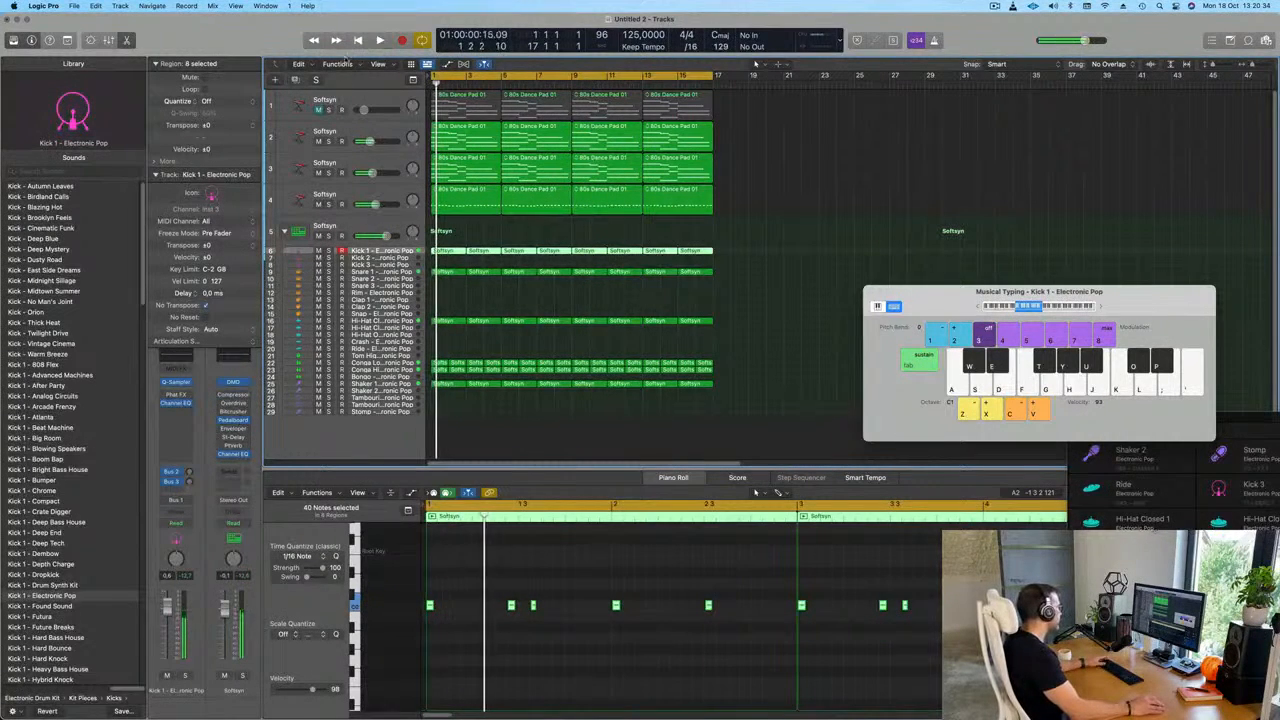
pyautogui.hotkey('ctrl', 't')
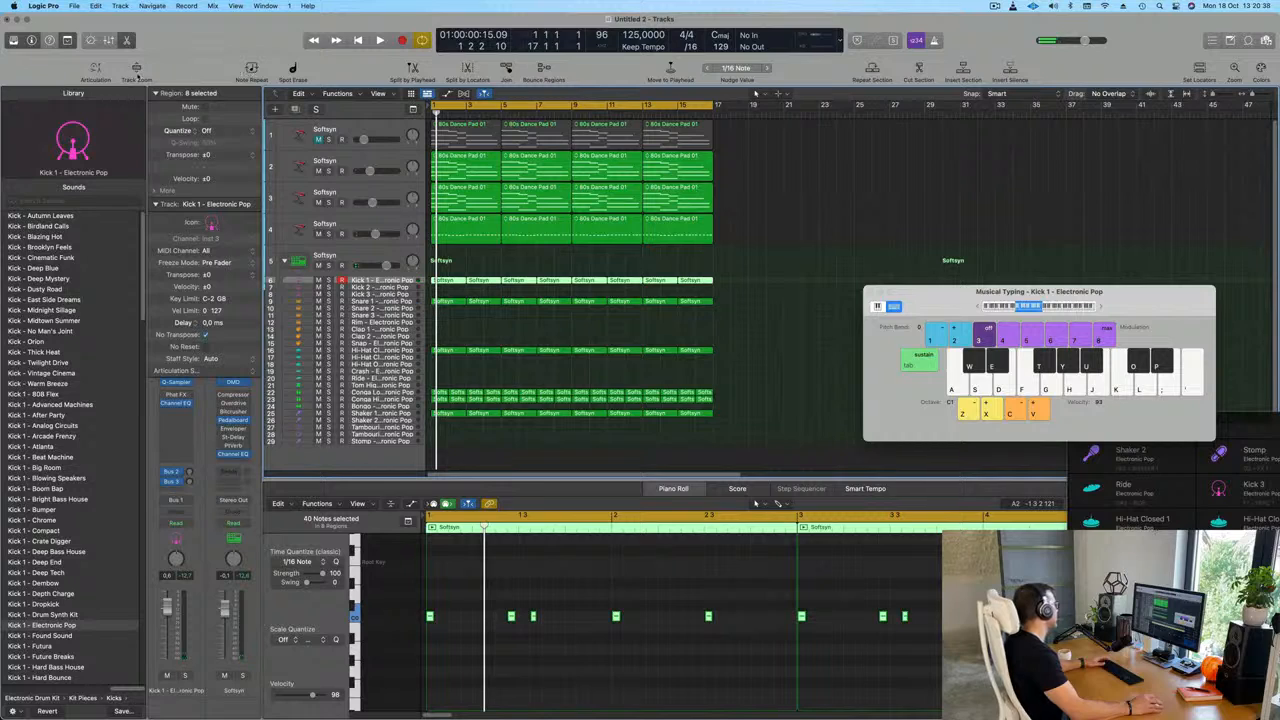
pyautogui.click(136, 68)
pyautogui.press('space')
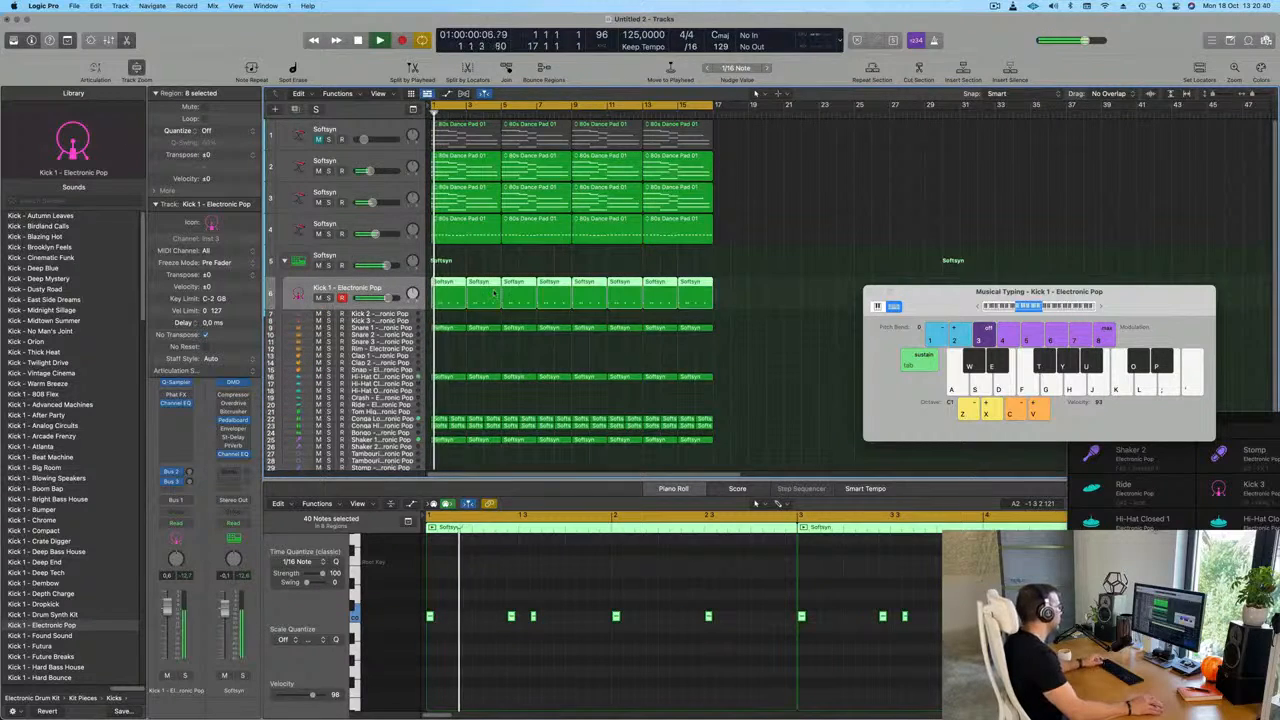
# Copy the first Kick 1 region onto the Kick 2 - Electronic Pop track at bar 1 and play it back.
pyautogui.press('super+Right')
pyautogui.press('super+Right')
pyautogui.click(406, 316)
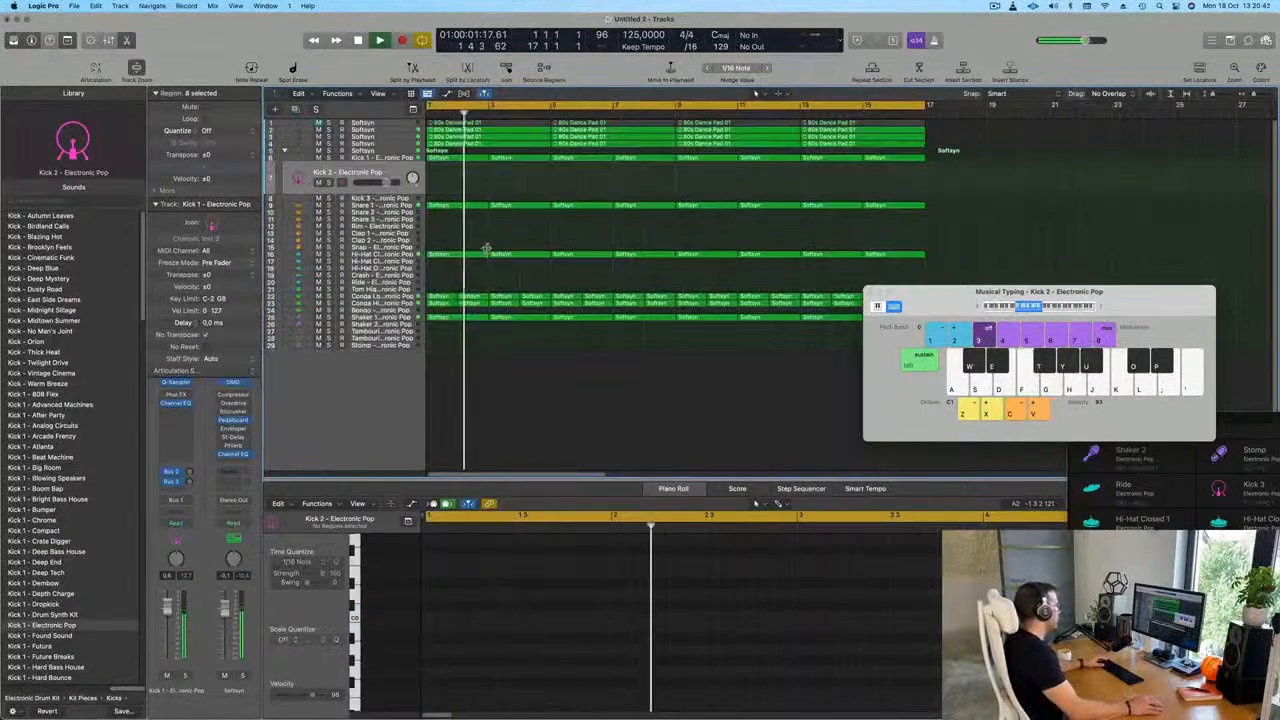
pyautogui.click(457, 159)
pyautogui.moveTo(458, 160); pyautogui.dragTo(458, 180)
pyautogui.press('space')
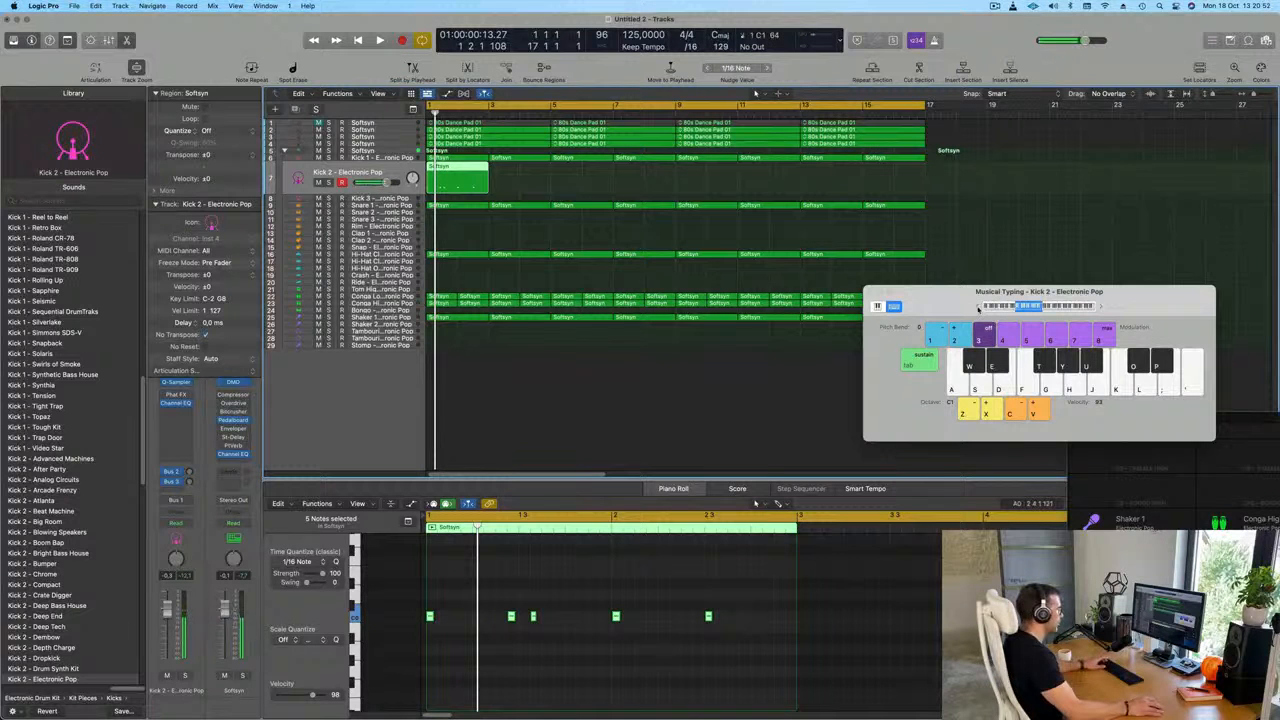
pyautogui.press('space')
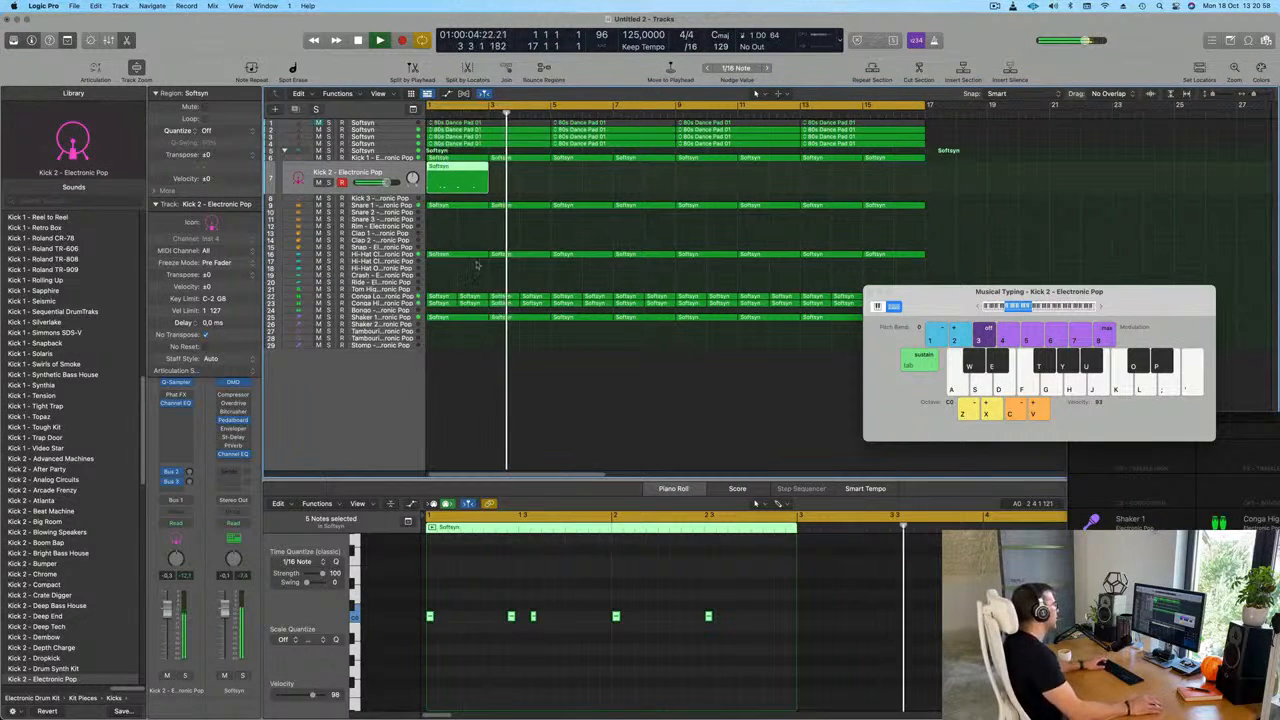
# Audition the Kick 3 - Electronic Pop sound with Musical Typing while raising the octave to C2.
pyautogui.click(395, 199)
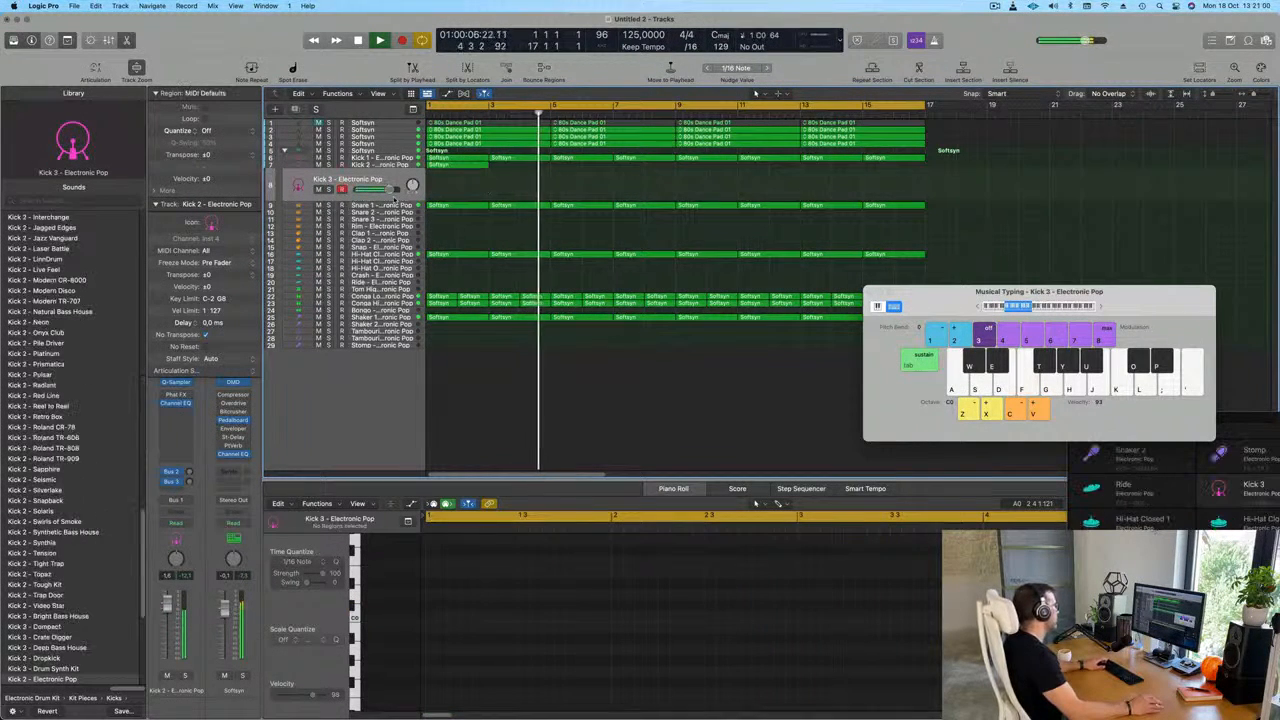
pyautogui.press('a')
pyautogui.press('a')
pyautogui.click(1101, 307)
pyautogui.press('a')
pyautogui.click(1101, 307)
pyautogui.press('a')
pyautogui.press('a')
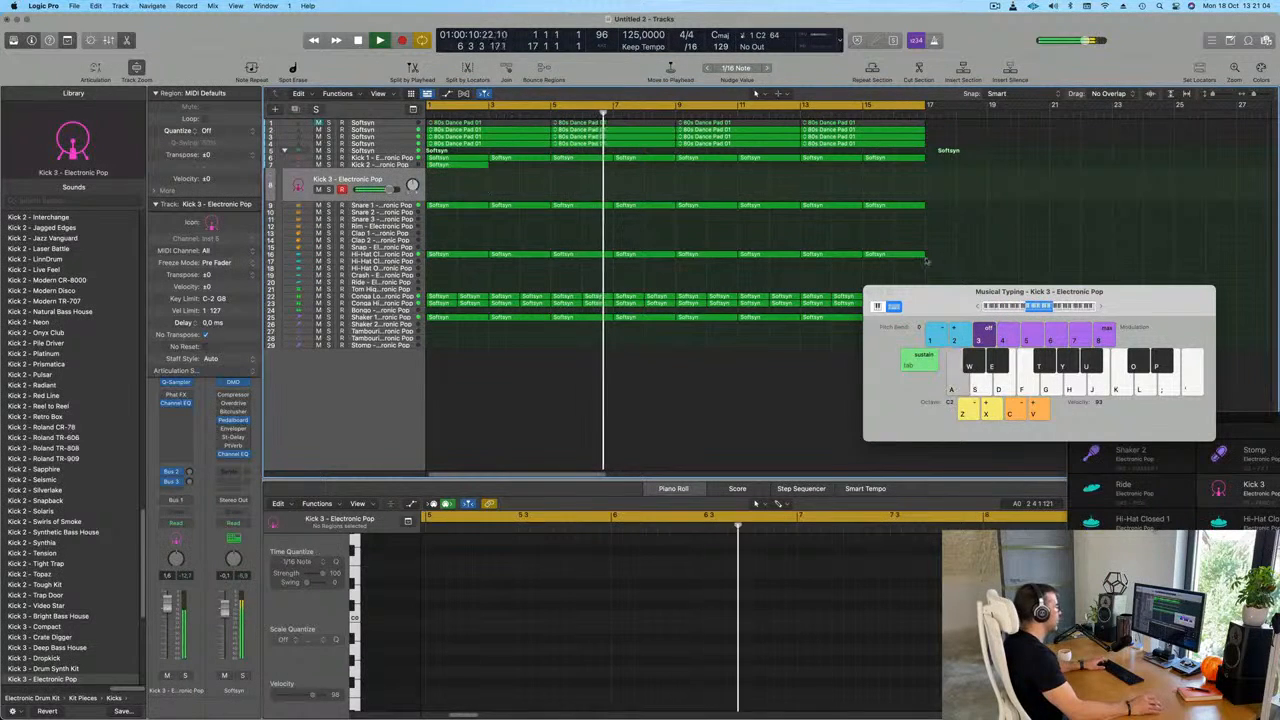
# Replay the opening bars repeatedly to compare the beat with the Kick 2 track muted and unmuted.
pyautogui.click(397, 167)
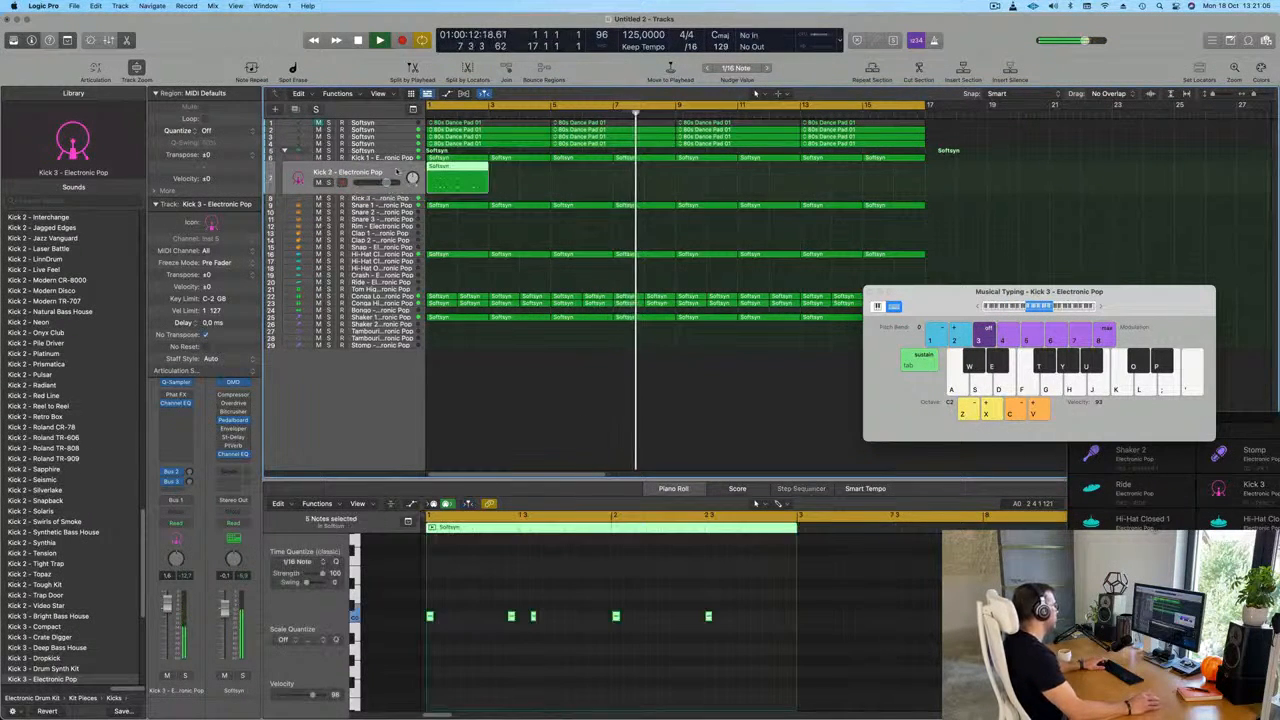
pyautogui.press('space')
pyautogui.press('Return')
pyautogui.press('space')
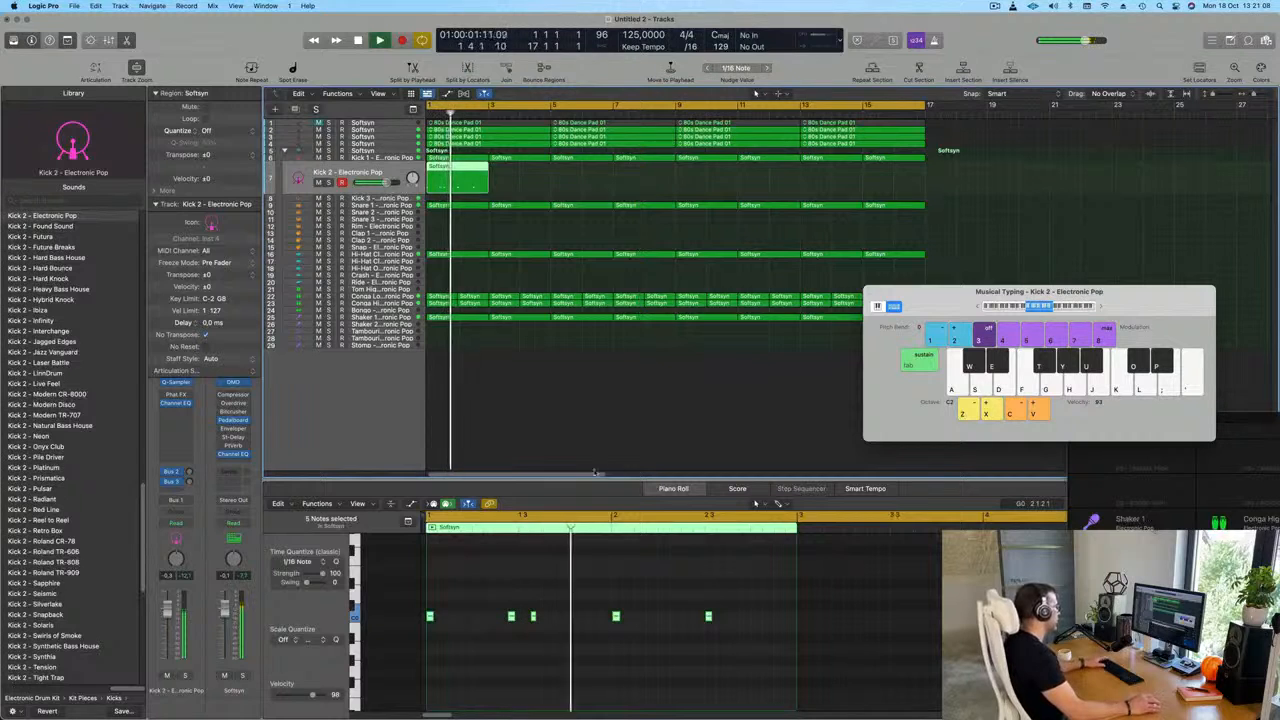
pyautogui.press('Return')
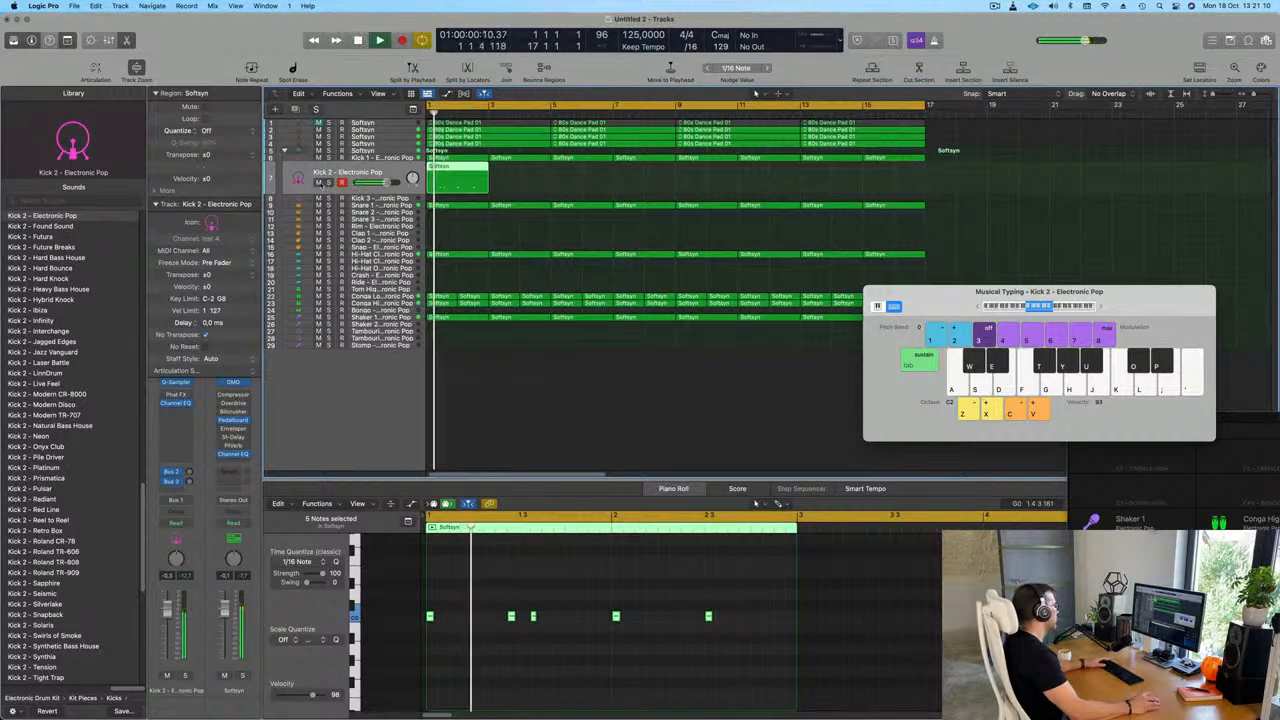
pyautogui.click(319, 183)
pyautogui.press('Return')
pyautogui.click(319, 183)
pyautogui.press('Return')
pyautogui.press('space')
pyautogui.press('space')
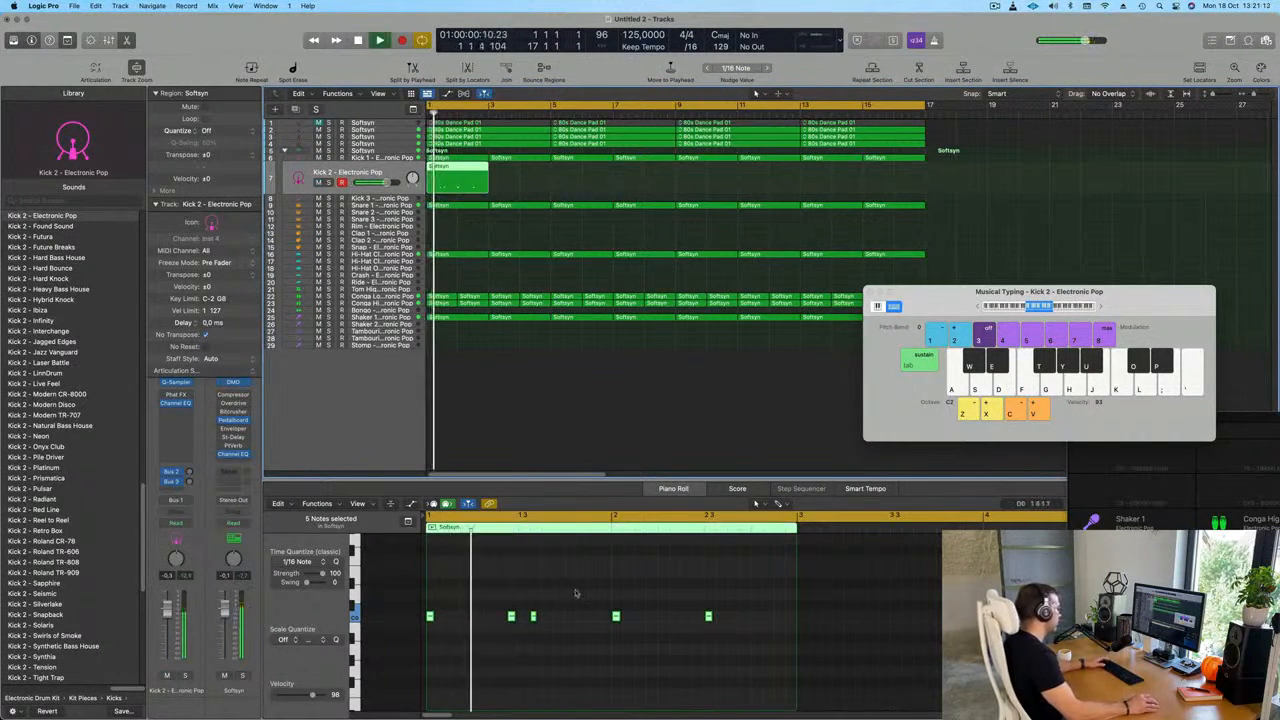
pyautogui.press('space')
pyautogui.press('space')
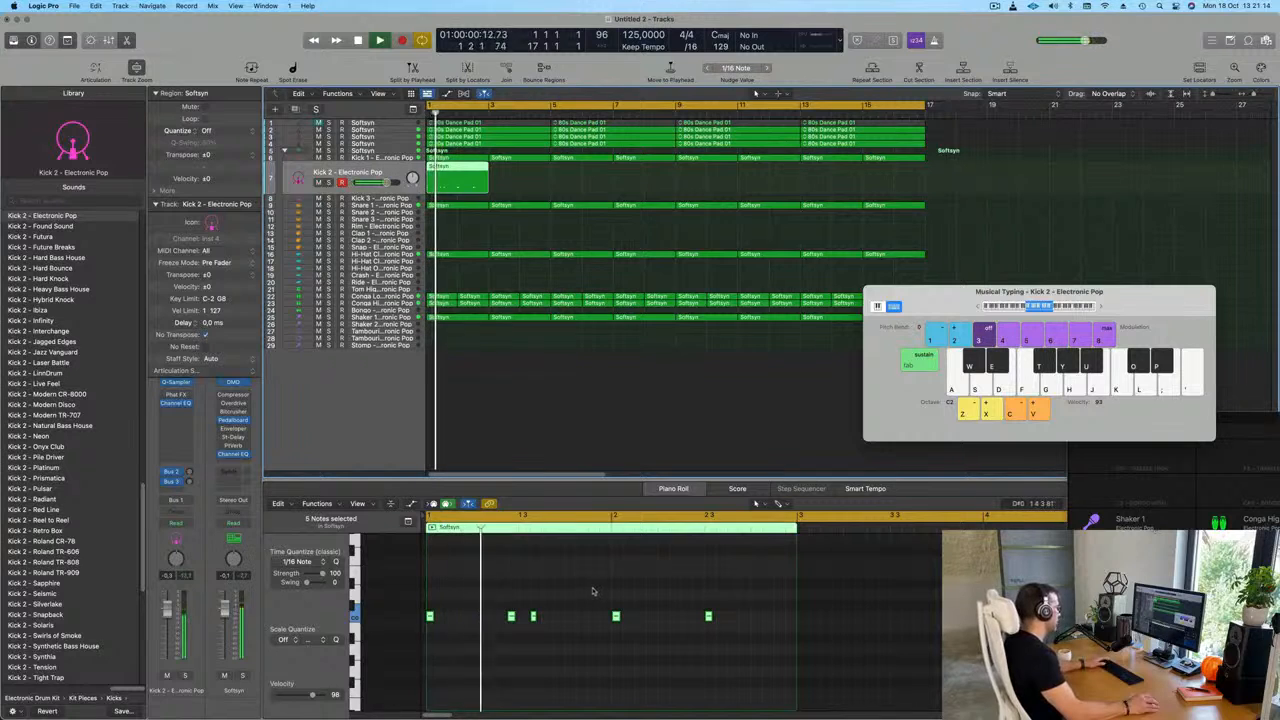
# Delete the third note of the Kick 2 region's pattern and replay the beat.
pyautogui.press('space')
pyautogui.moveTo(592, 588); pyautogui.dragTo(530, 645)
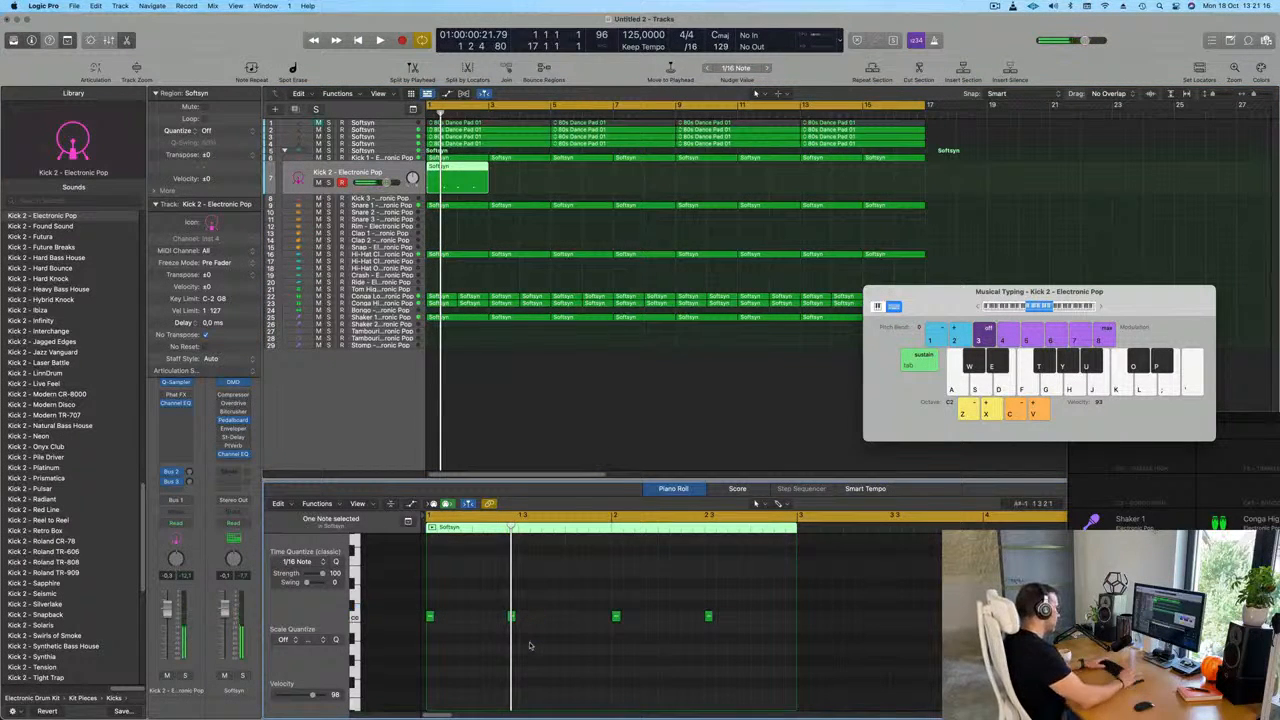
pyautogui.press('space')
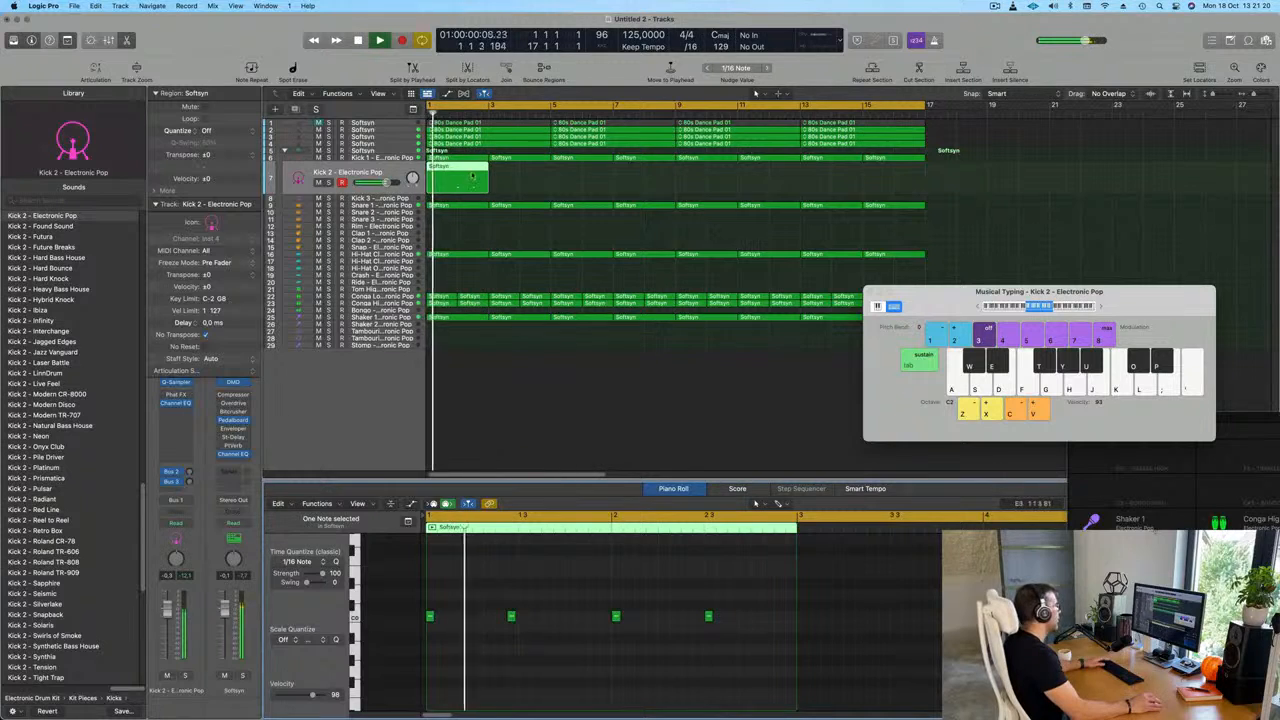
# Repeat the Kick 2 - Electronic Pop region until its pattern fills all 16 bars, and play from the start.
pyautogui.moveTo(465, 172)
pyautogui.mouseDown()
pyautogui.moveTo(529, 177)
pyautogui.moveTo(453, 180)
pyautogui.mouseUp()
pyautogui.press('super+r')
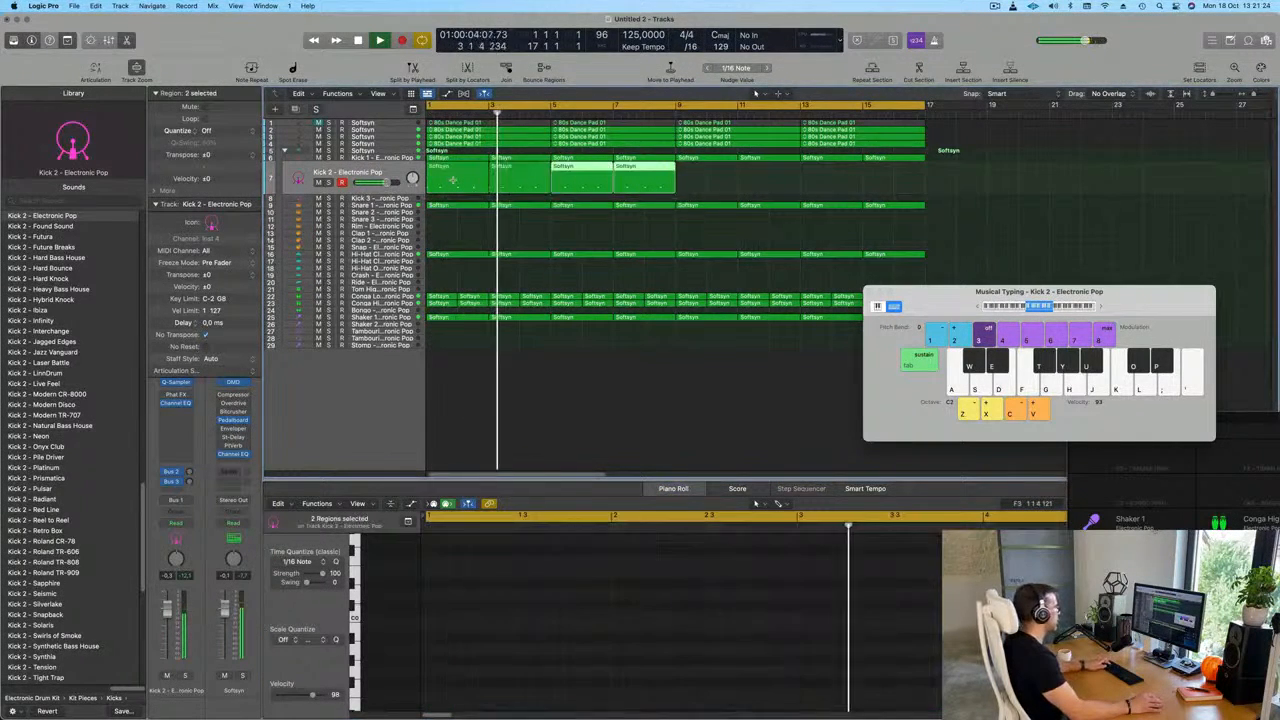
pyautogui.press('super+r')
pyautogui.press('super+r')
pyautogui.press('Return')
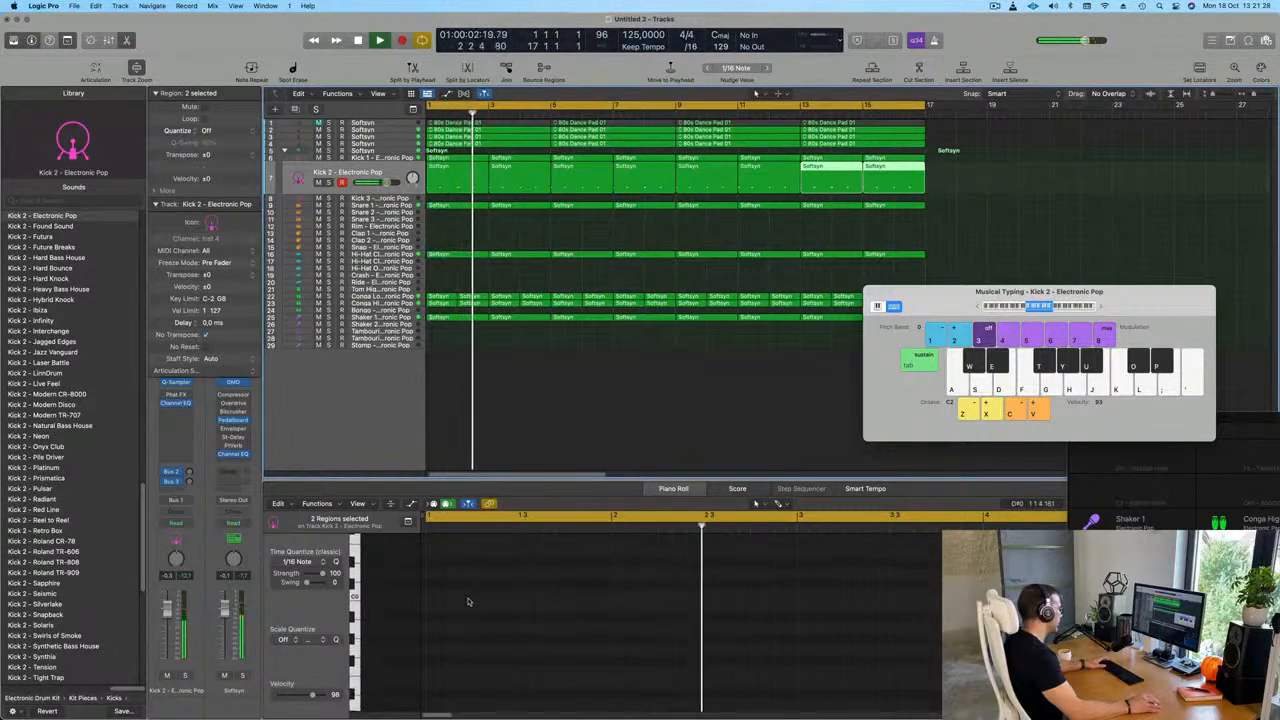
# Show the first Kick 2 - Electronic Pop region in the Piano Roll and replay the opening bars.
pyautogui.click(453, 178)
pyautogui.scroll(-5, 477, 685)
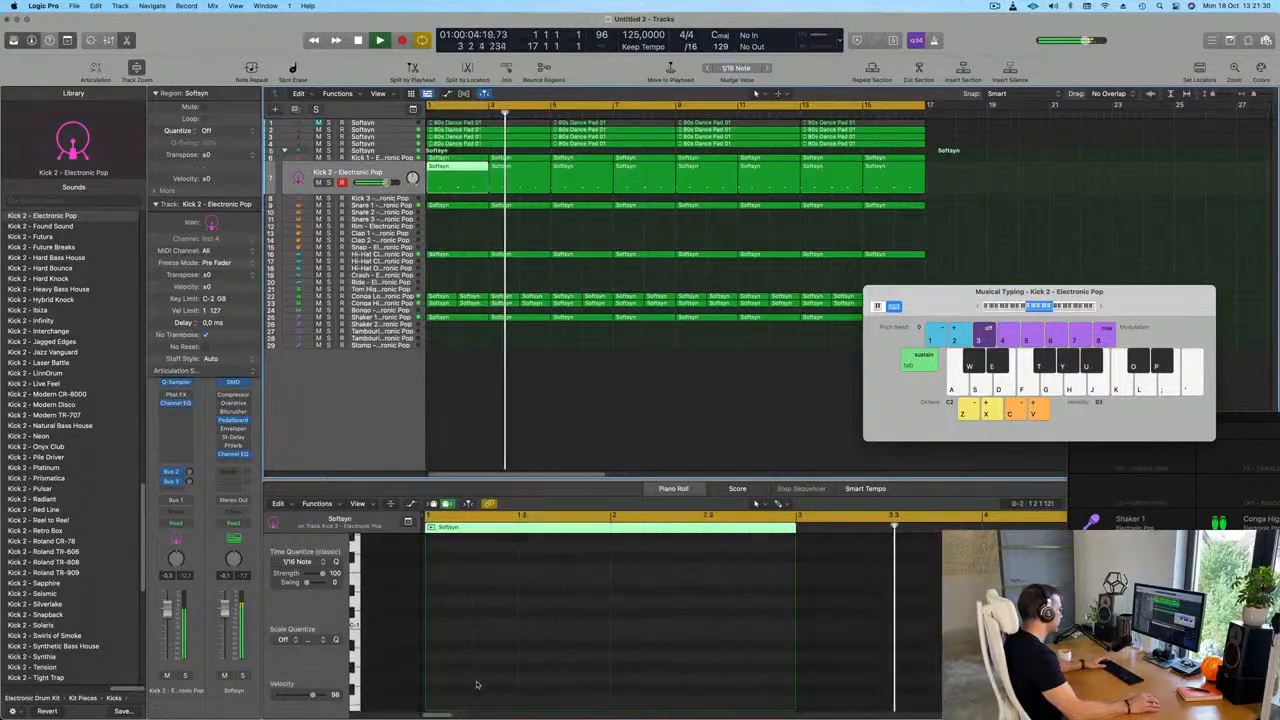
pyautogui.press('space')
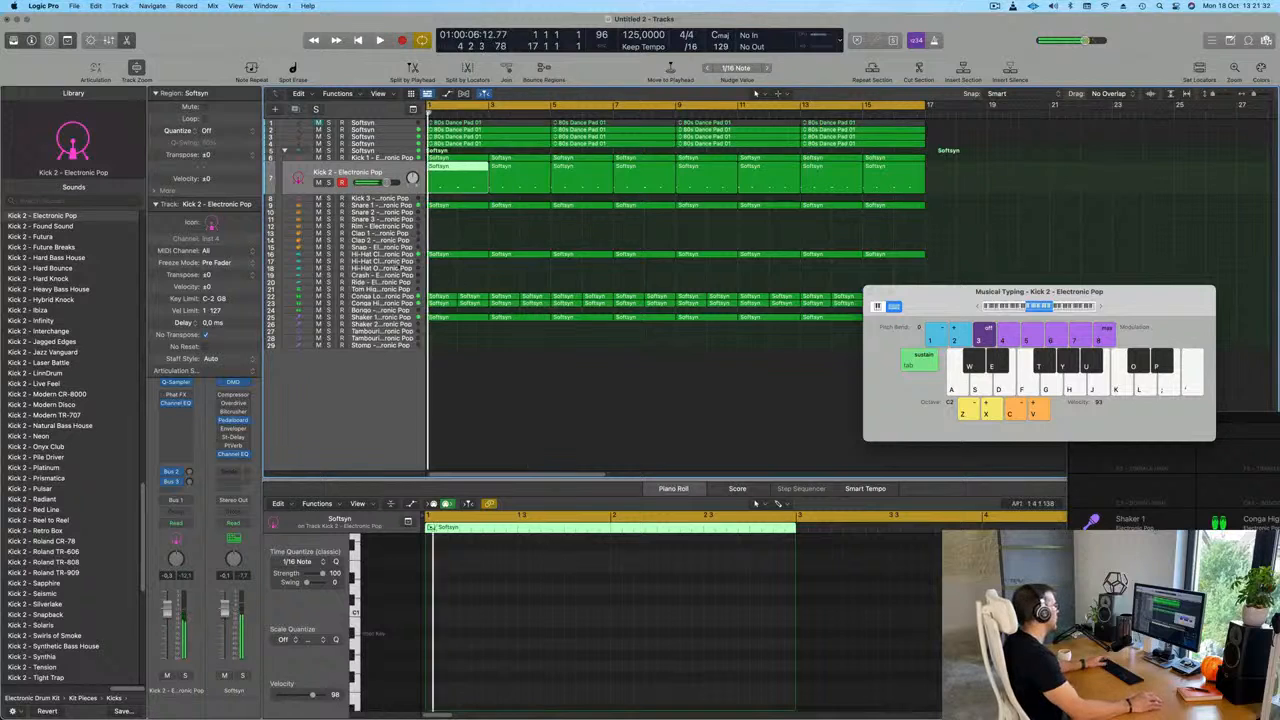
pyautogui.press('space')
pyautogui.press('space')
pyautogui.press('space')
# Audition Kick 3 Sub - Blowing Speakers on the Kick 2 track and load Kick 3 Sub - Hard Bounce as its sound.
pyautogui.scroll(-10, 62, 405)
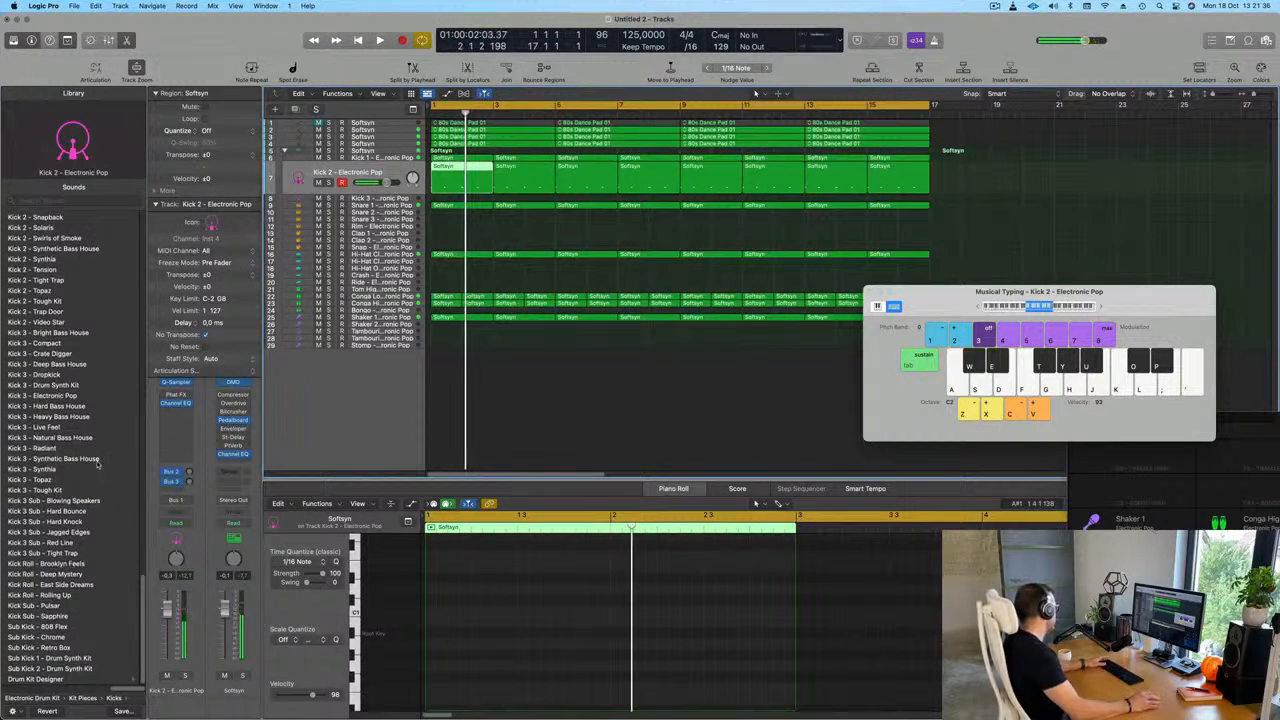
pyautogui.click(48, 500)
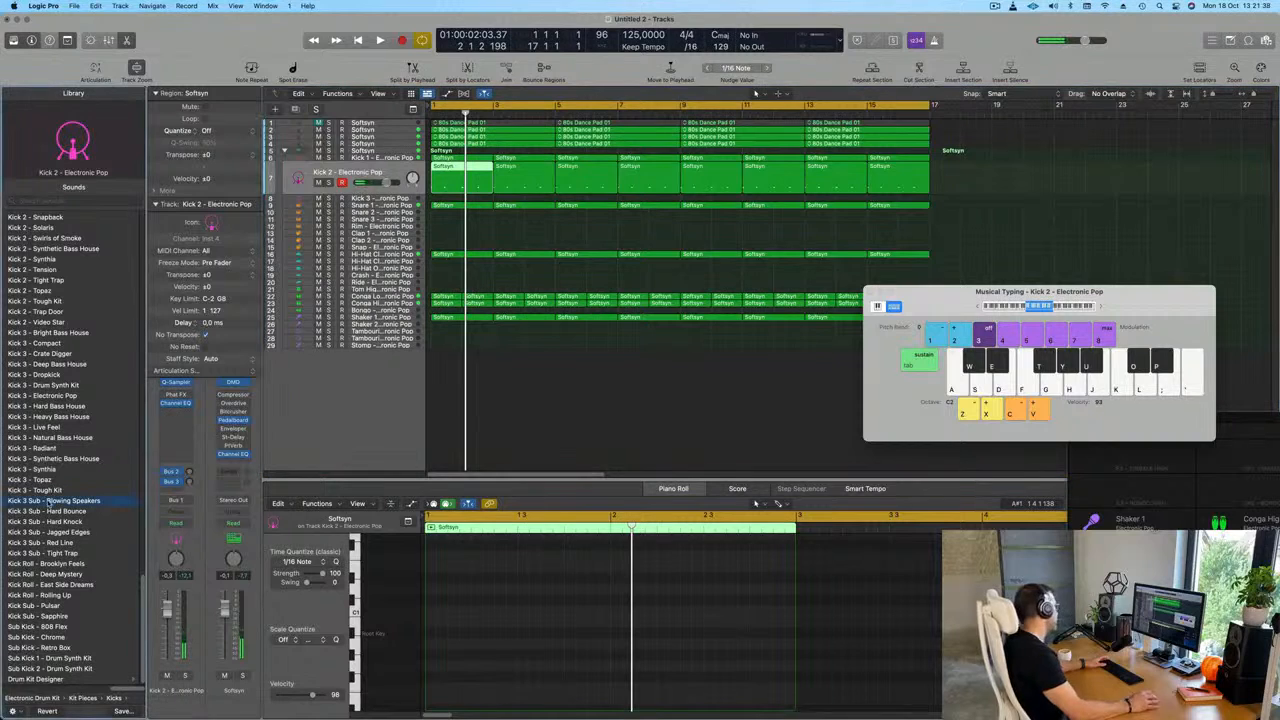
pyautogui.press('space')
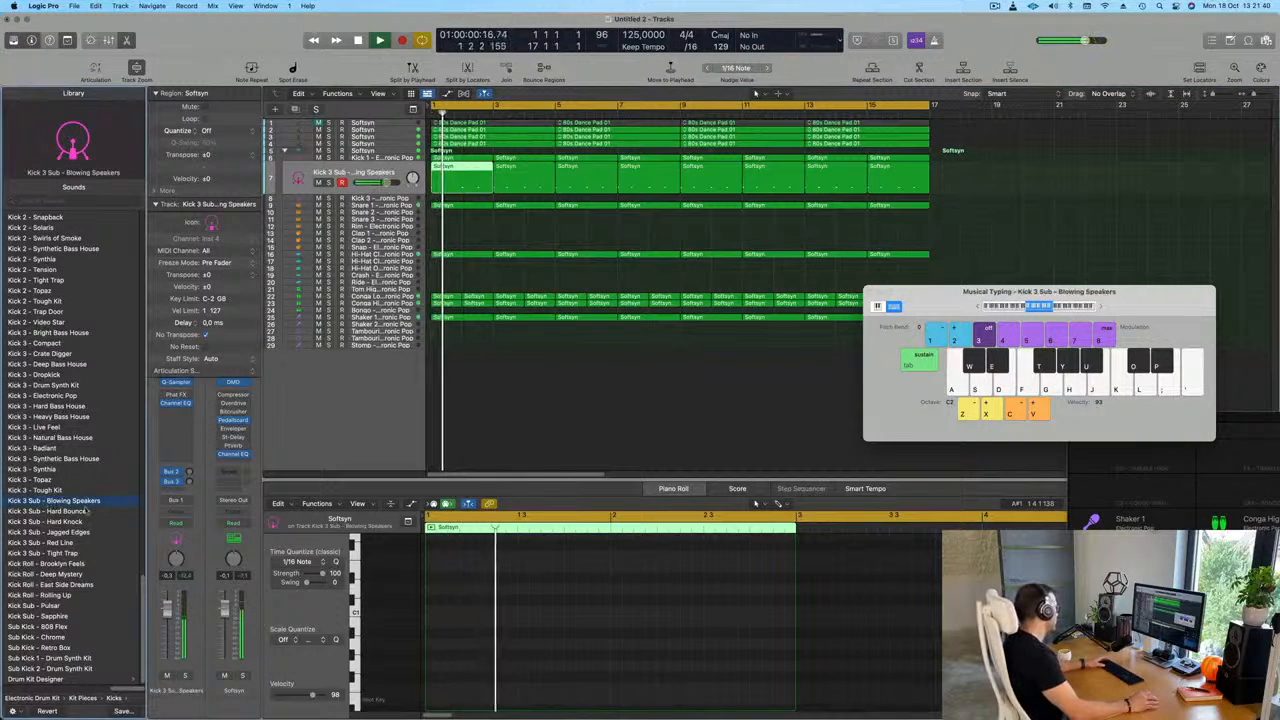
pyautogui.click(55, 511)
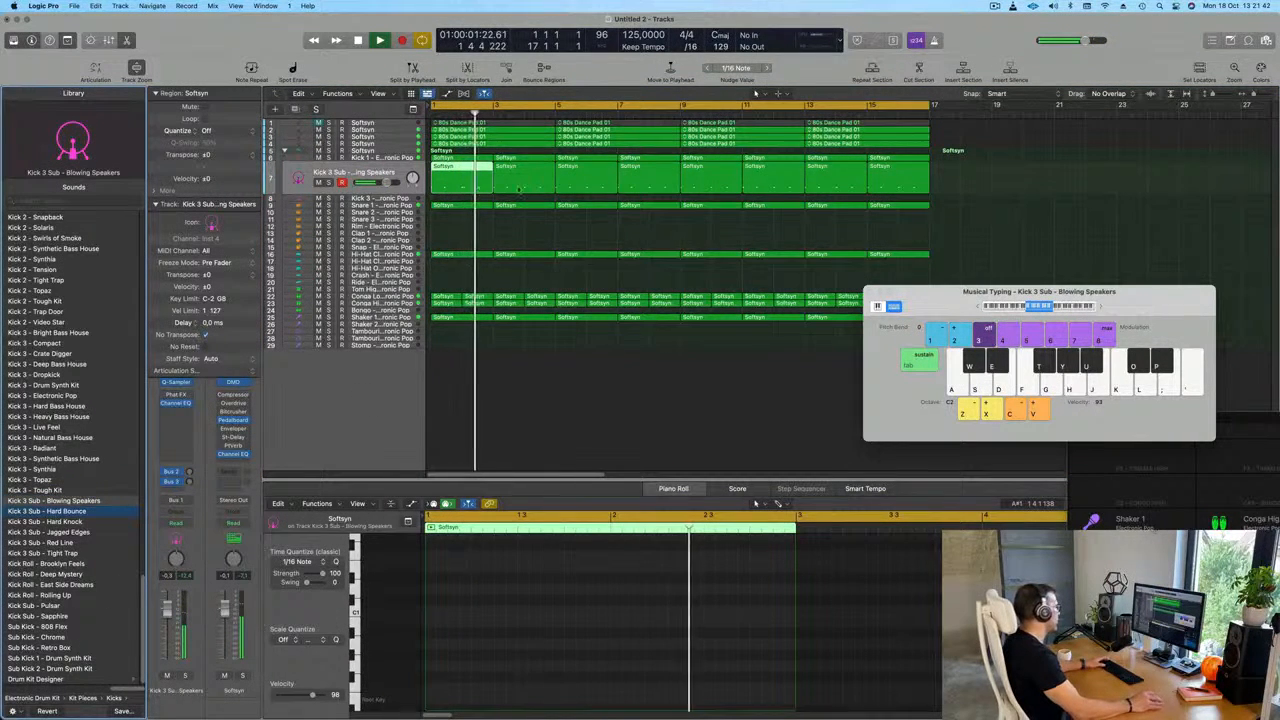
pyautogui.press('space')
# Lengthen all notes in the eight Kick 3 Sub - Hard Bounce regions together and replay the beat.
pyautogui.moveTo(969, 184); pyautogui.dragTo(432, 190)
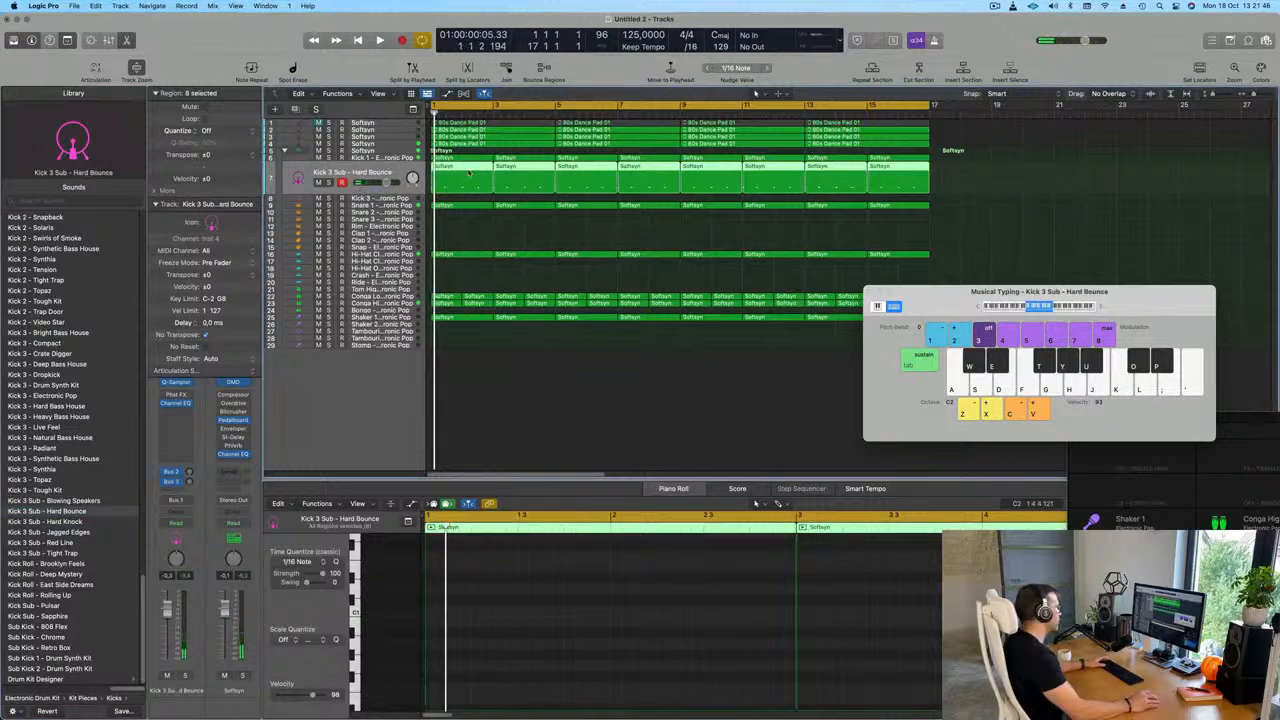
pyautogui.press('e')
pyautogui.press('e')
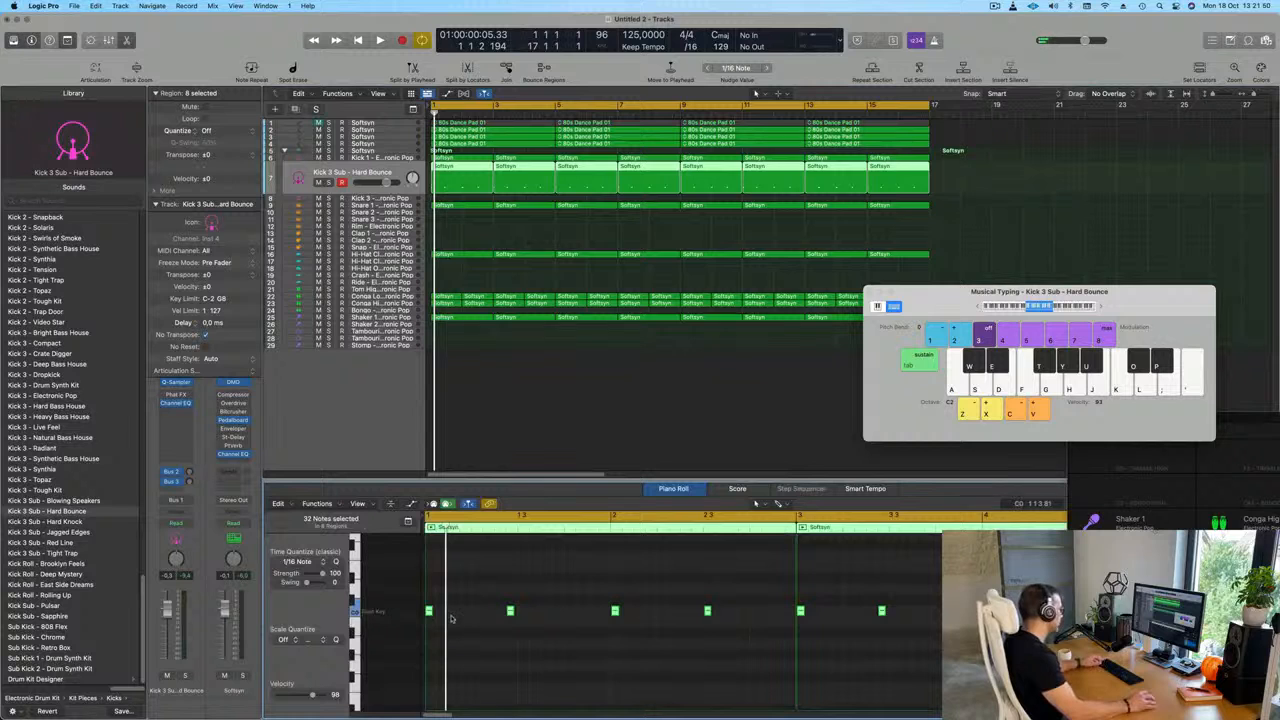
pyautogui.moveTo(433, 614); pyautogui.dragTo(455, 617)
pyautogui.press('space')
pyautogui.press('space')
pyautogui.press('space')
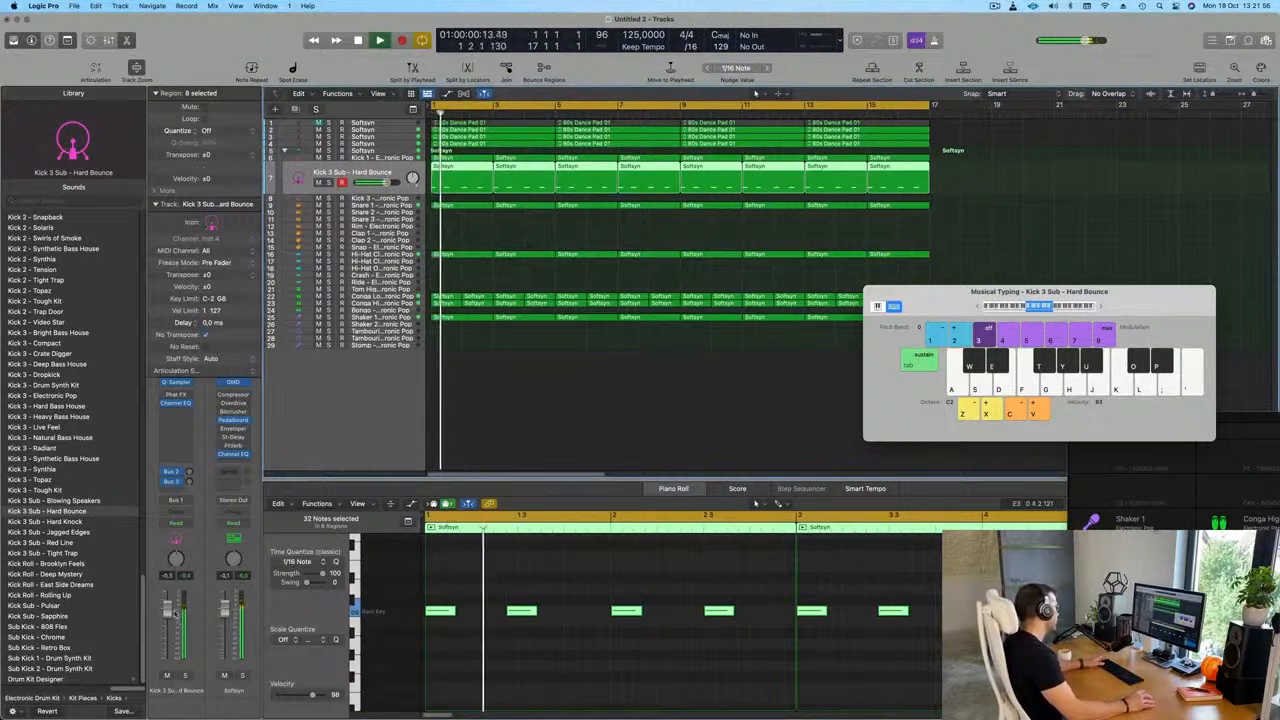
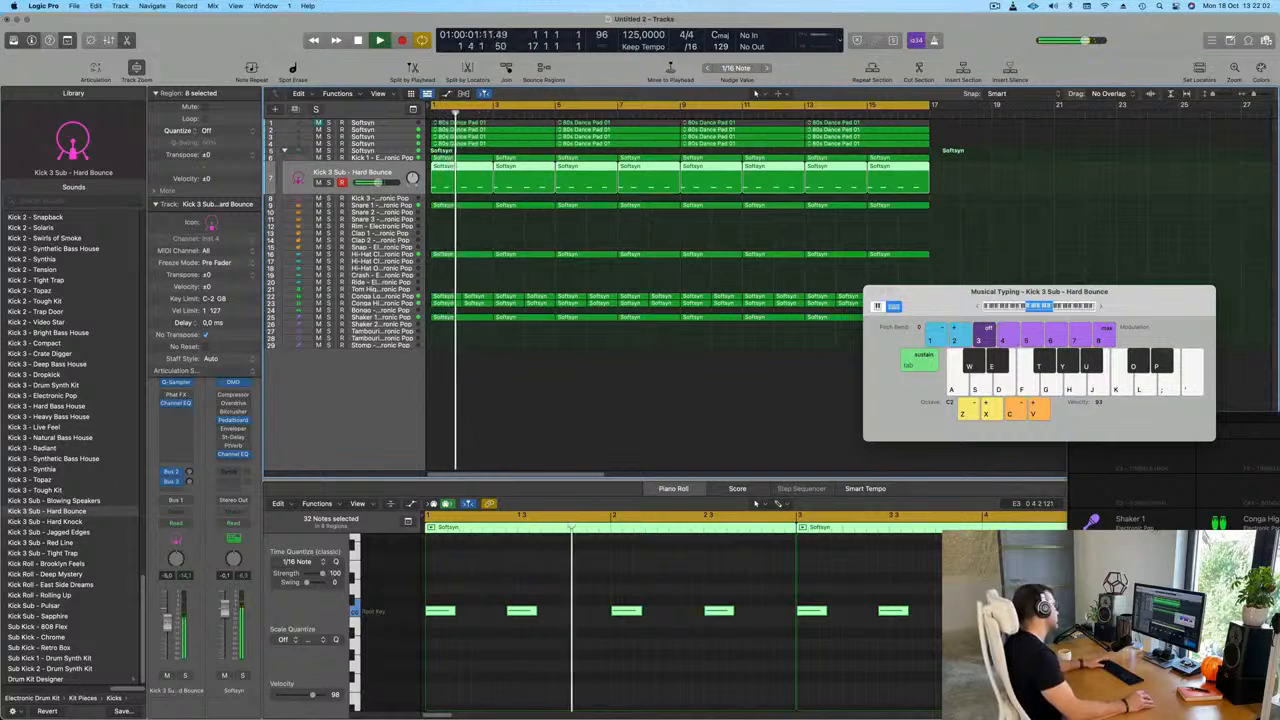
# Select the first Softsyn pad track and set its volume to -17.2 dB while replaying the opening bars.
pyautogui.moveTo(965, 295); pyautogui.dragTo(685, 327)
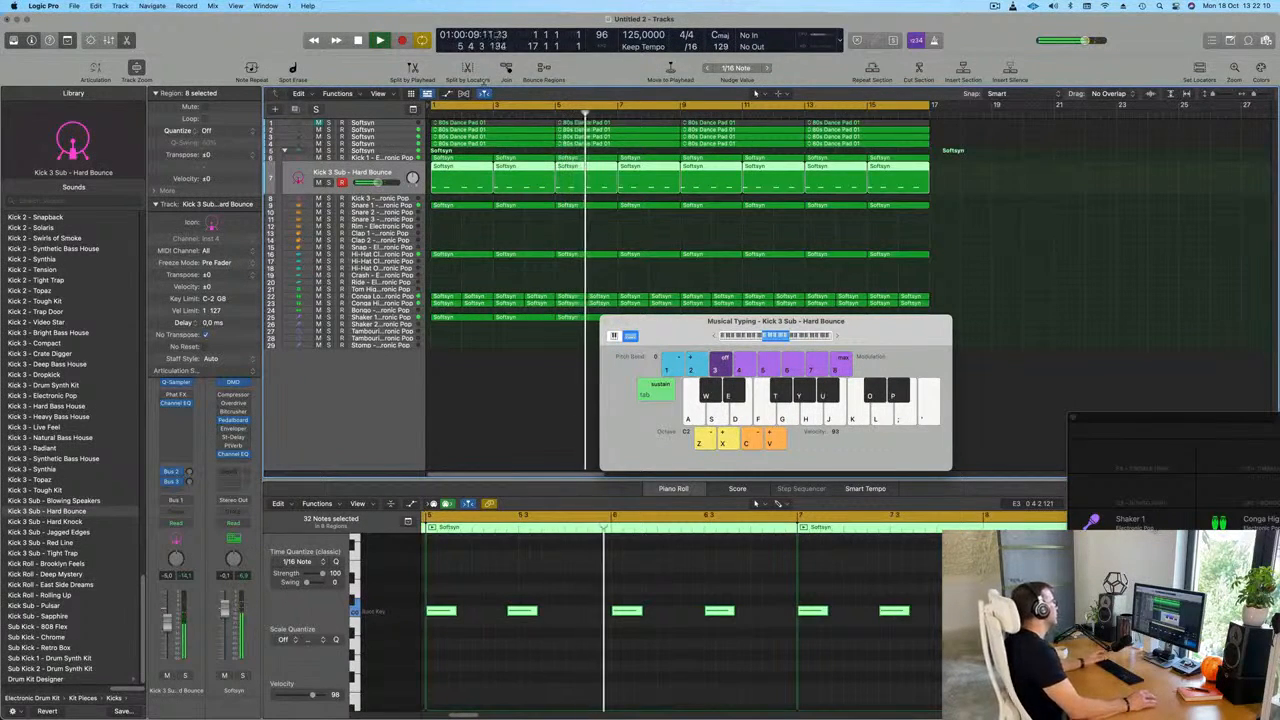
pyautogui.click(340, 131)
pyautogui.press('Return')
pyautogui.press('Return')
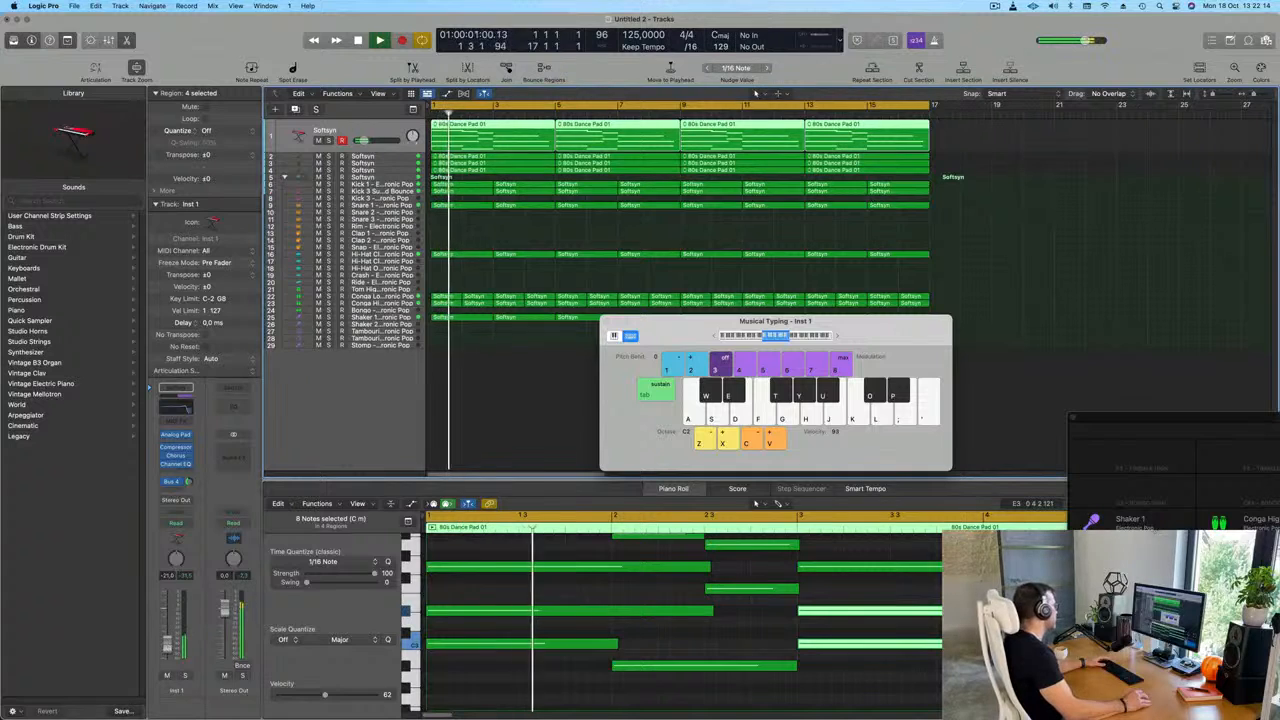
pyautogui.press('Return')
# Enable a 24 dB/Oct low cut at 1280 Hz in the first Softsyn pad's Channel EQ.
pyautogui.click(168, 409)
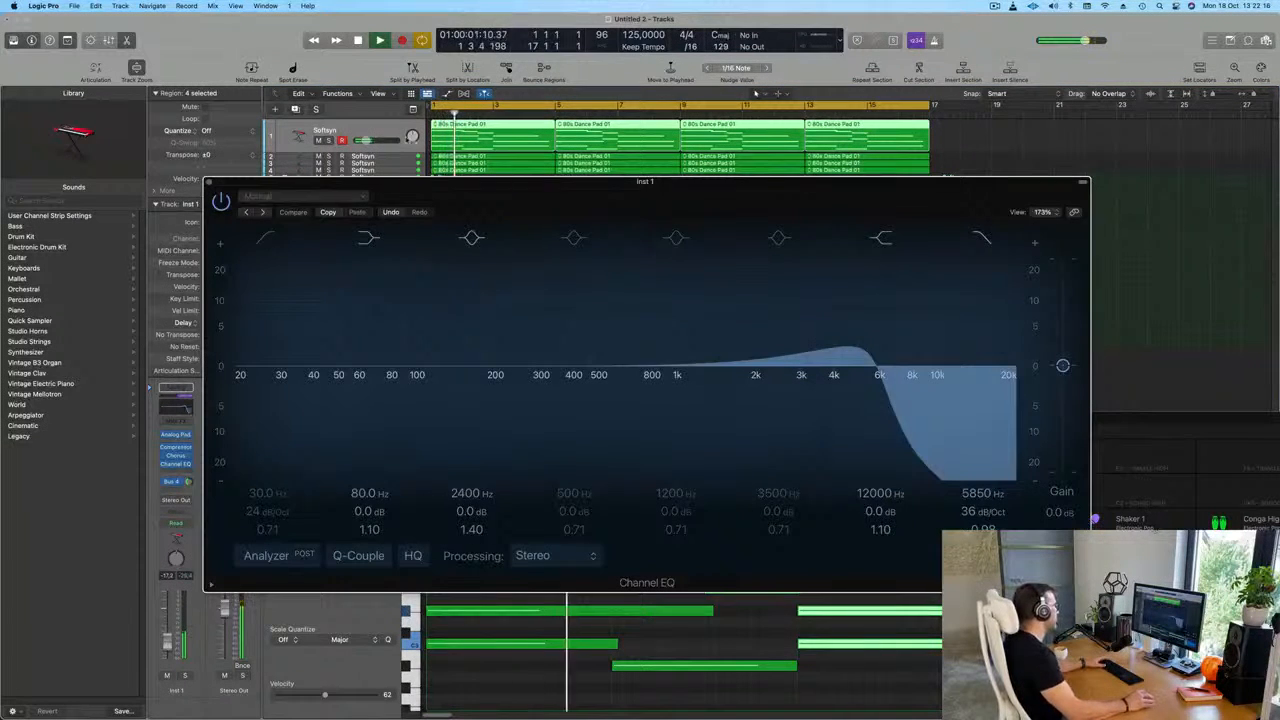
pyautogui.click(269, 240)
pyautogui.moveTo(270, 300); pyautogui.dragTo(720, 303)
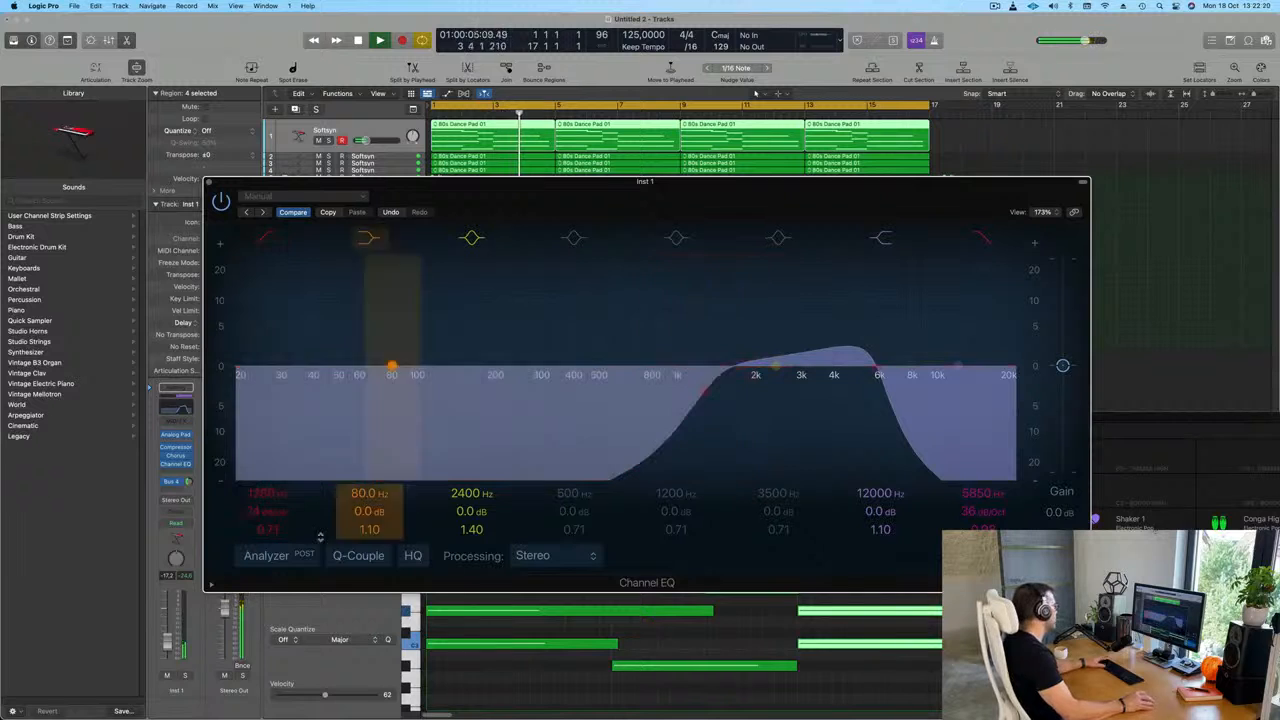
pyautogui.moveTo(453, 197); pyautogui.dragTo(977, 201)
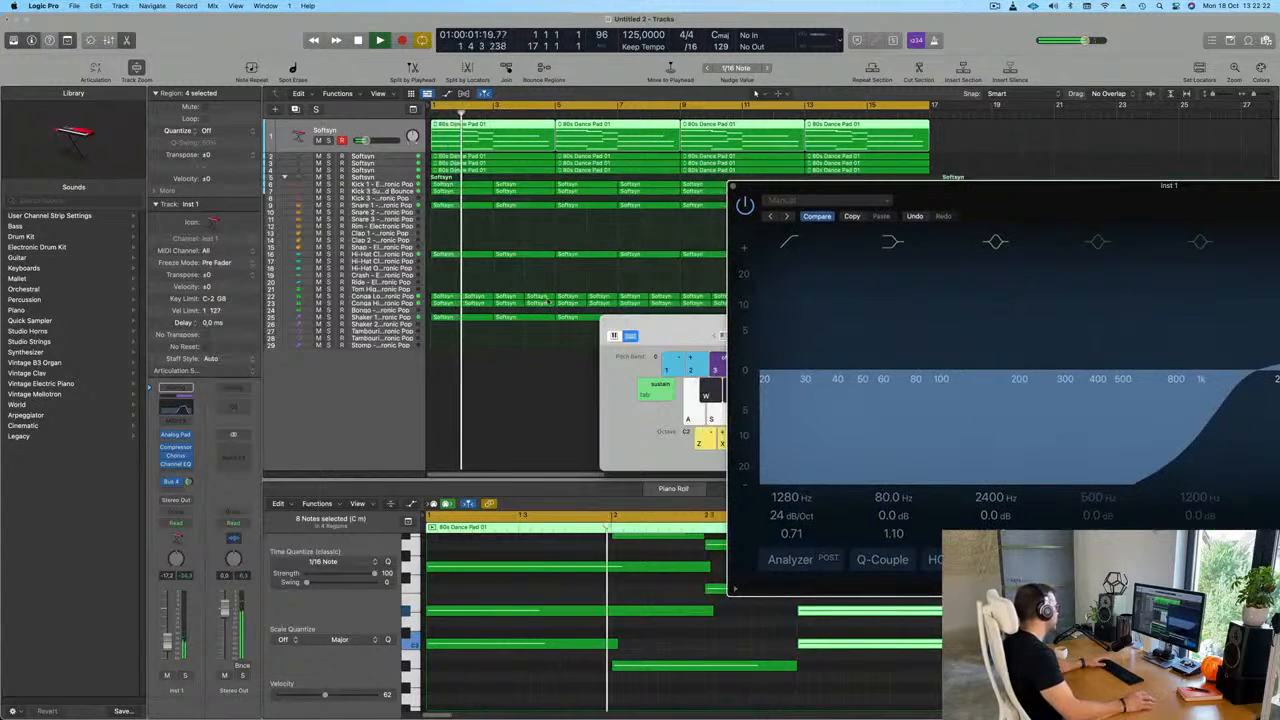
# Adjust the first Softsyn pad's send level to the Bus 4 reverb during playback.
pyautogui.click(171, 484)
pyautogui.press('space')
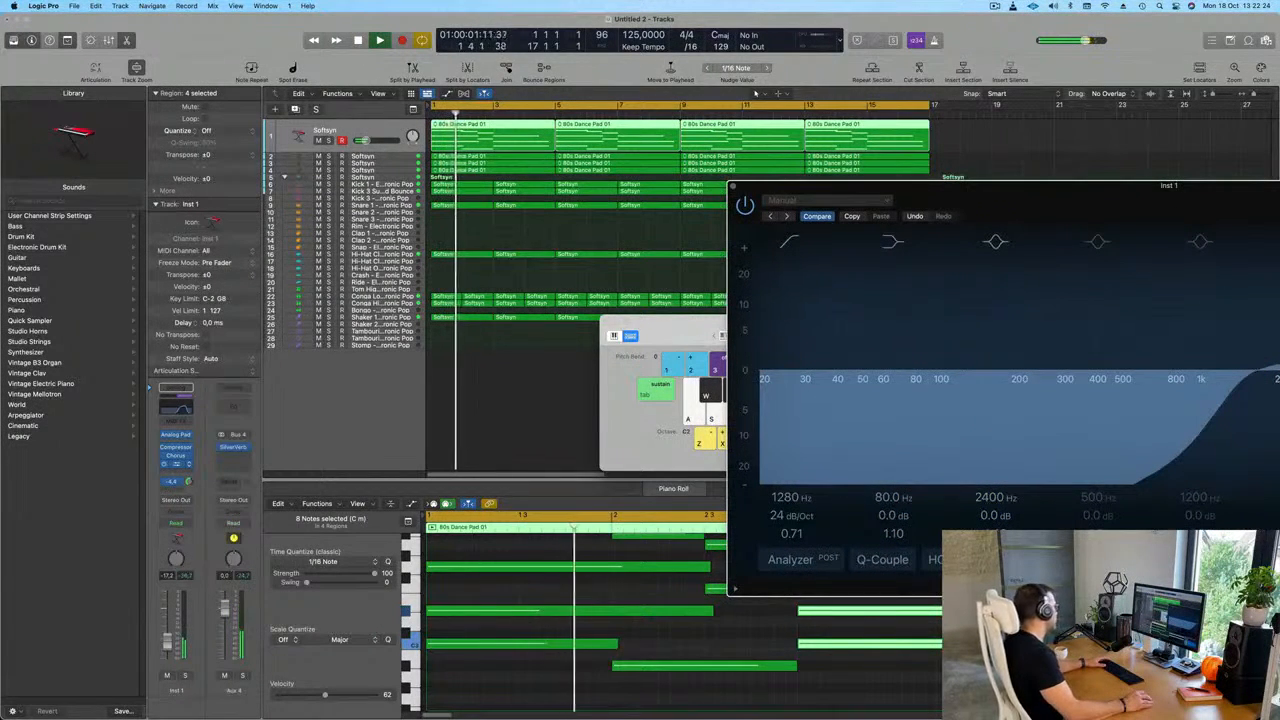
pyautogui.click(188, 482)
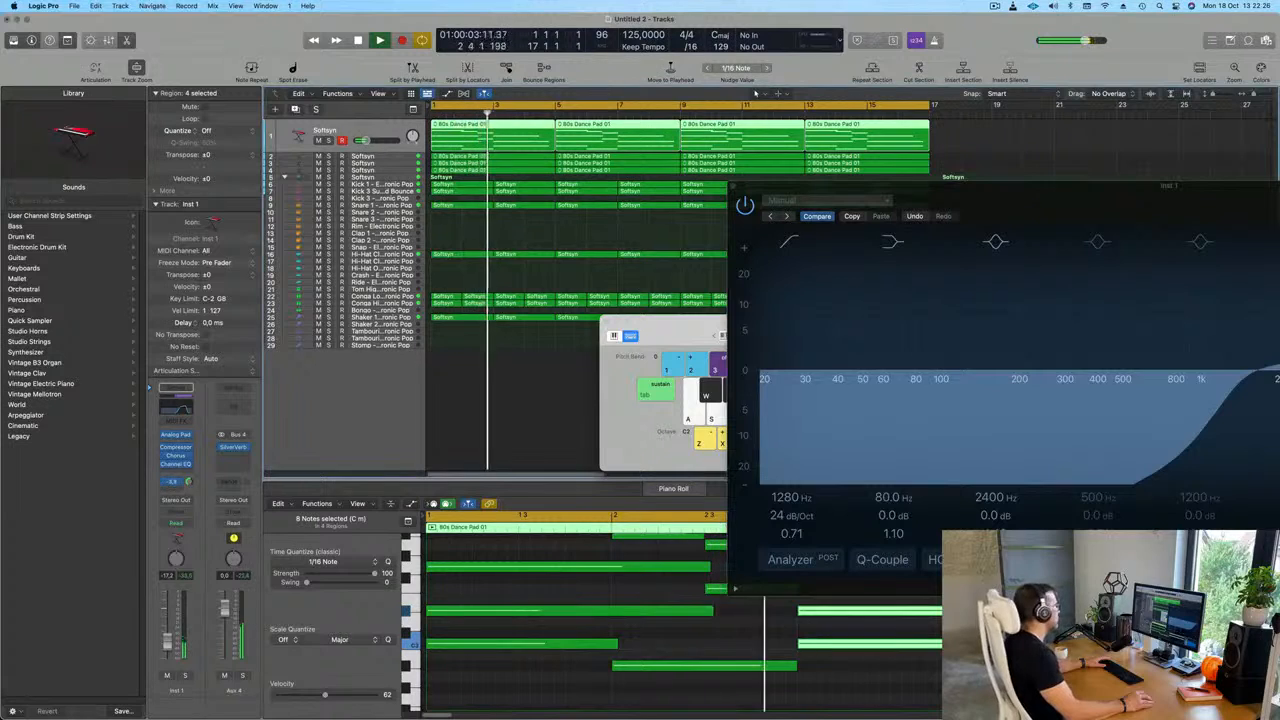
# Move the pad EQ's high cut up to about 20 kHz and close the Channel EQ.
pyautogui.moveTo(1030, 197); pyautogui.dragTo(469, 269)
pyautogui.press('Return')
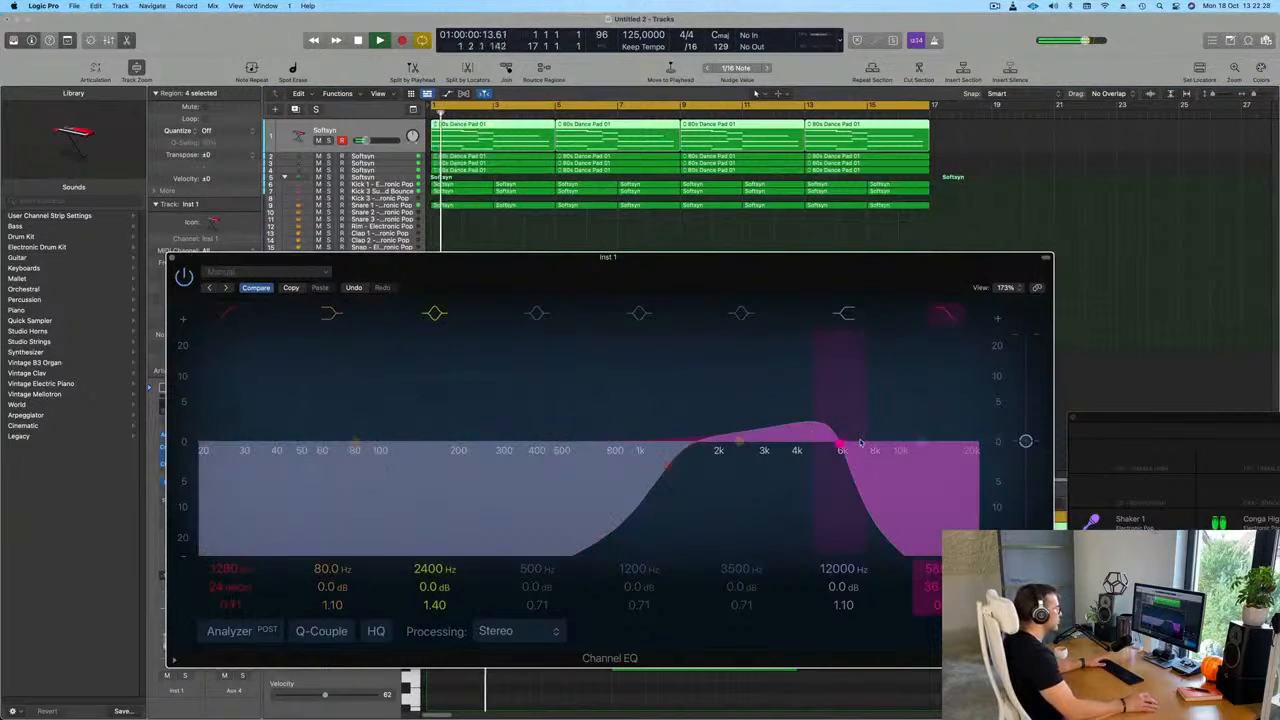
pyautogui.moveTo(840, 445); pyautogui.dragTo(1148, 438)
pyautogui.moveTo(284, 264); pyautogui.dragTo(490, 273)
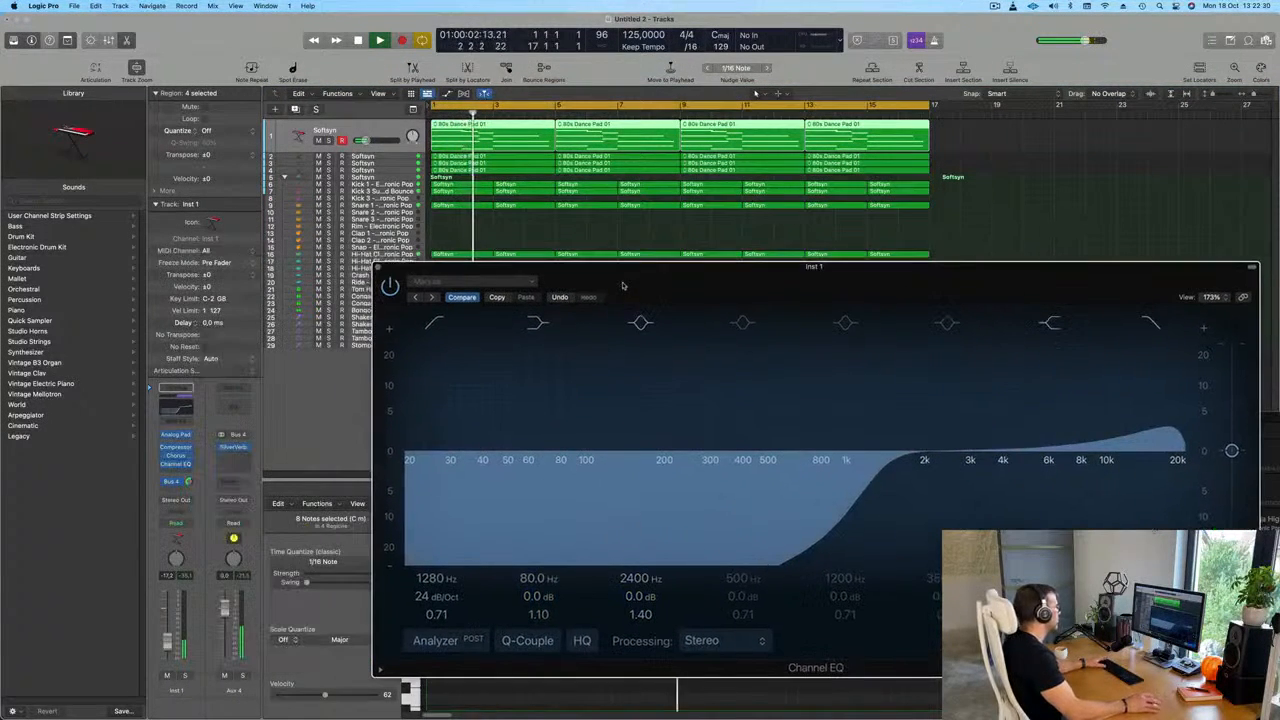
pyautogui.click(377, 267)
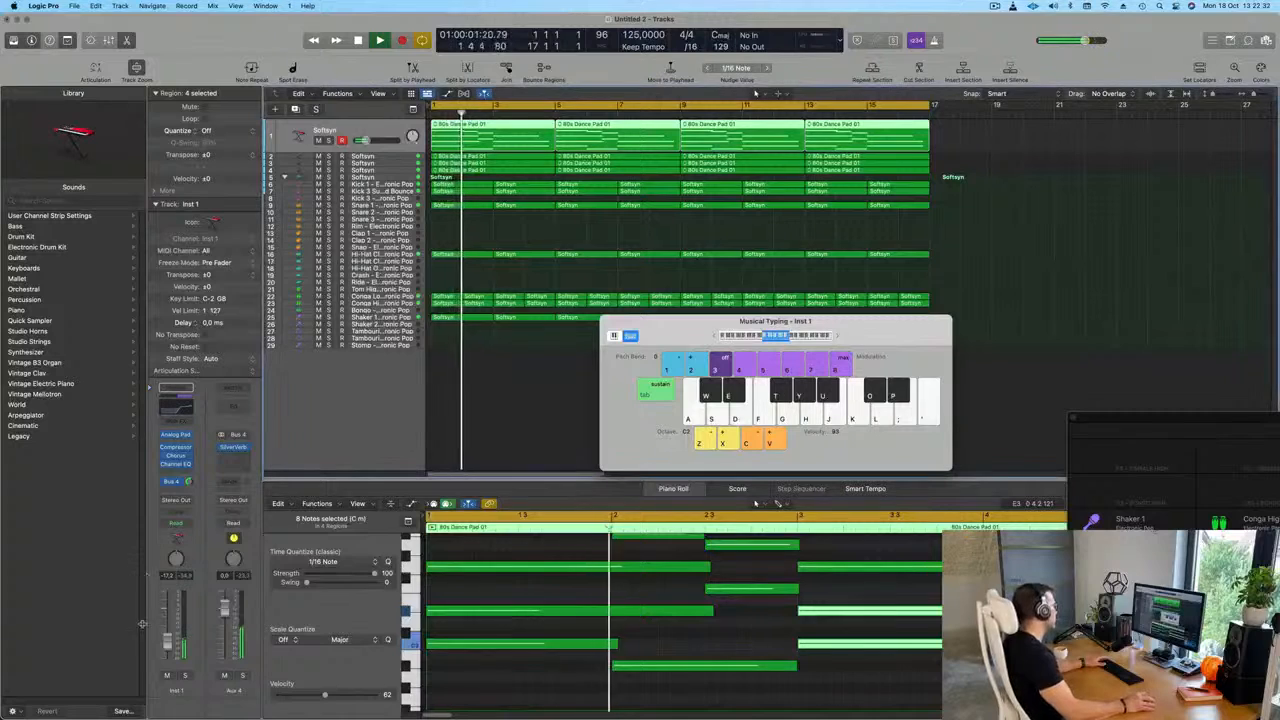
# Side-chain the first Softsyn pad's Compressor to Kick 1 - Electronic Pop (Inst 3) and set its release to 1500 ms.
pyautogui.click(175, 449)
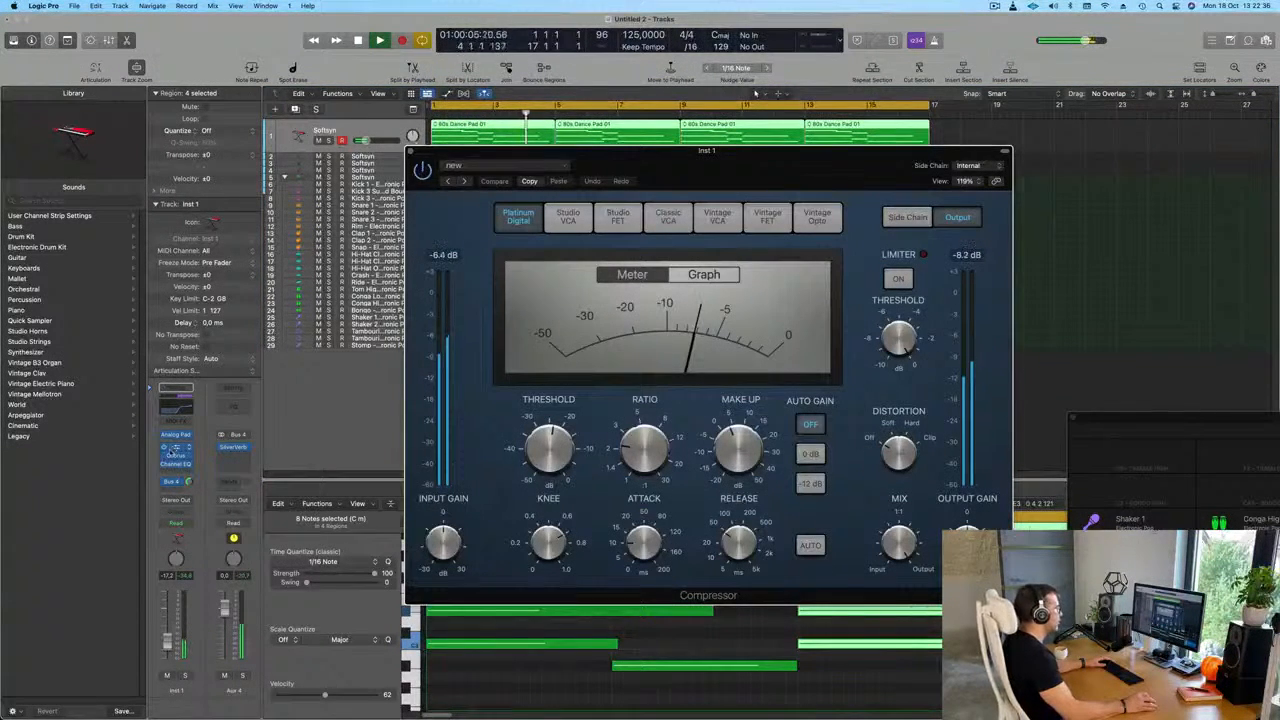
pyautogui.click(970, 166)
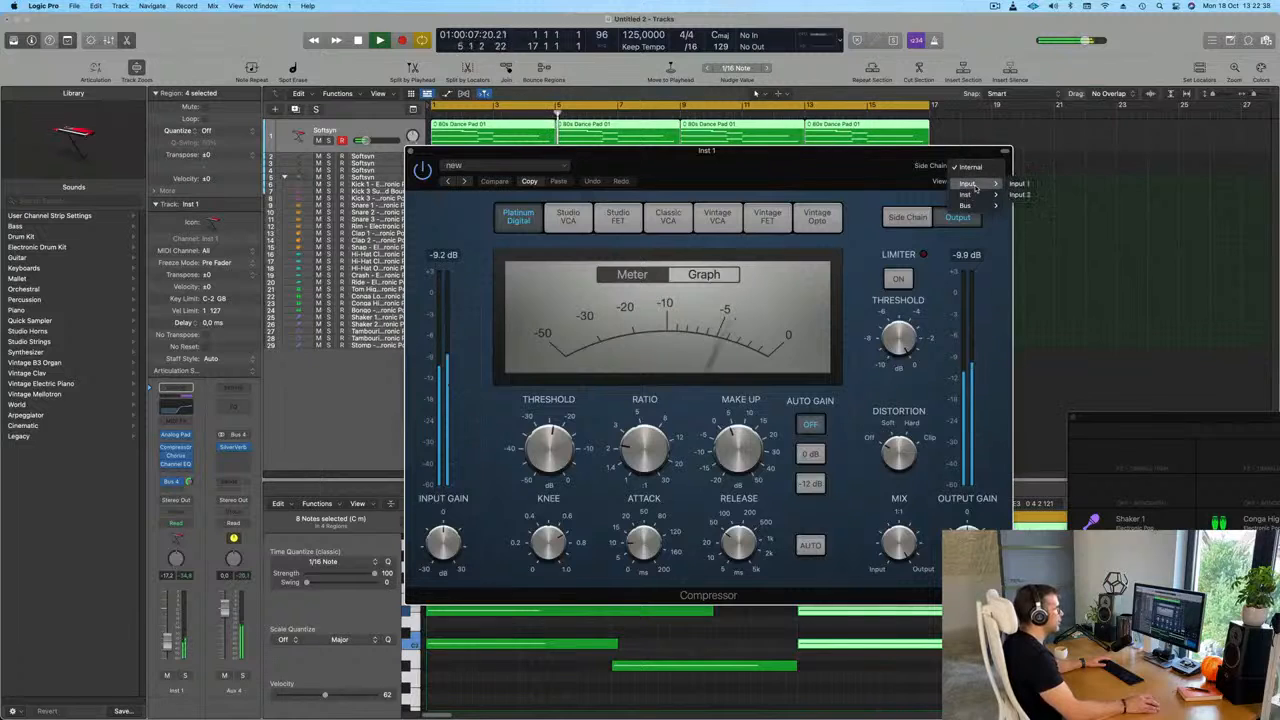
pyautogui.moveTo(970, 195)
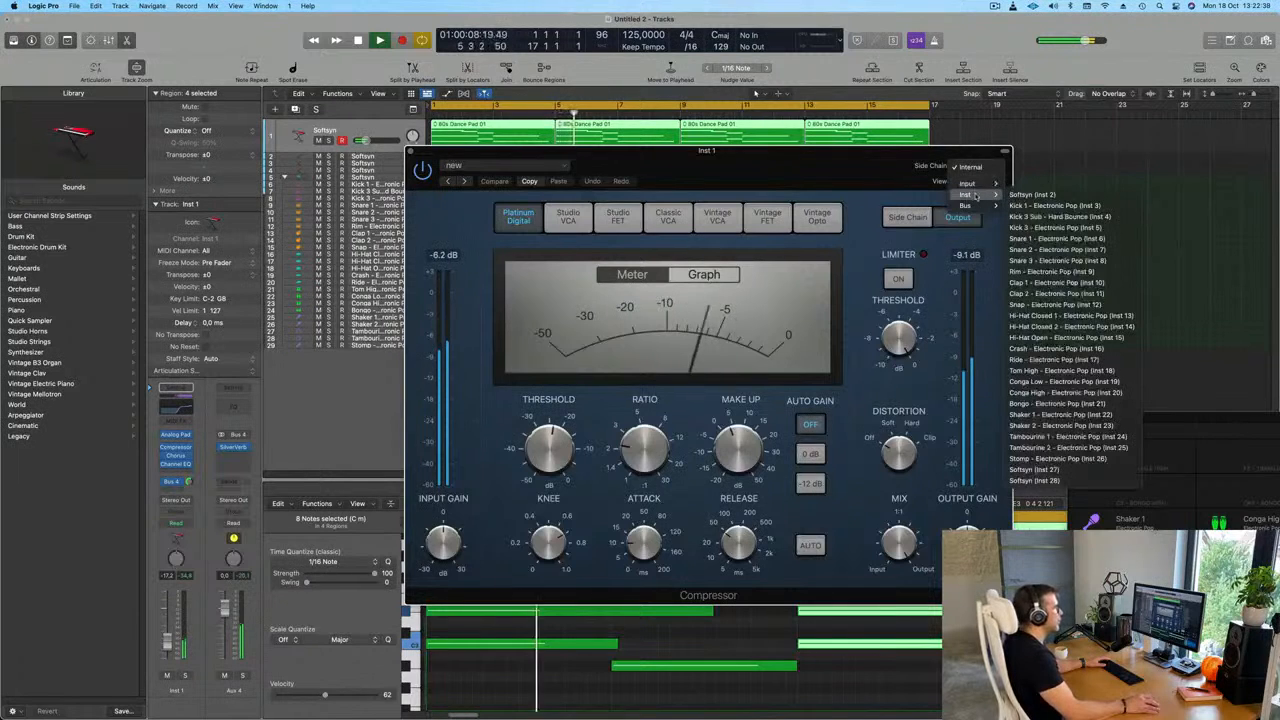
pyautogui.click(1052, 205)
pyautogui.moveTo(807, 171); pyautogui.dragTo(907, 165)
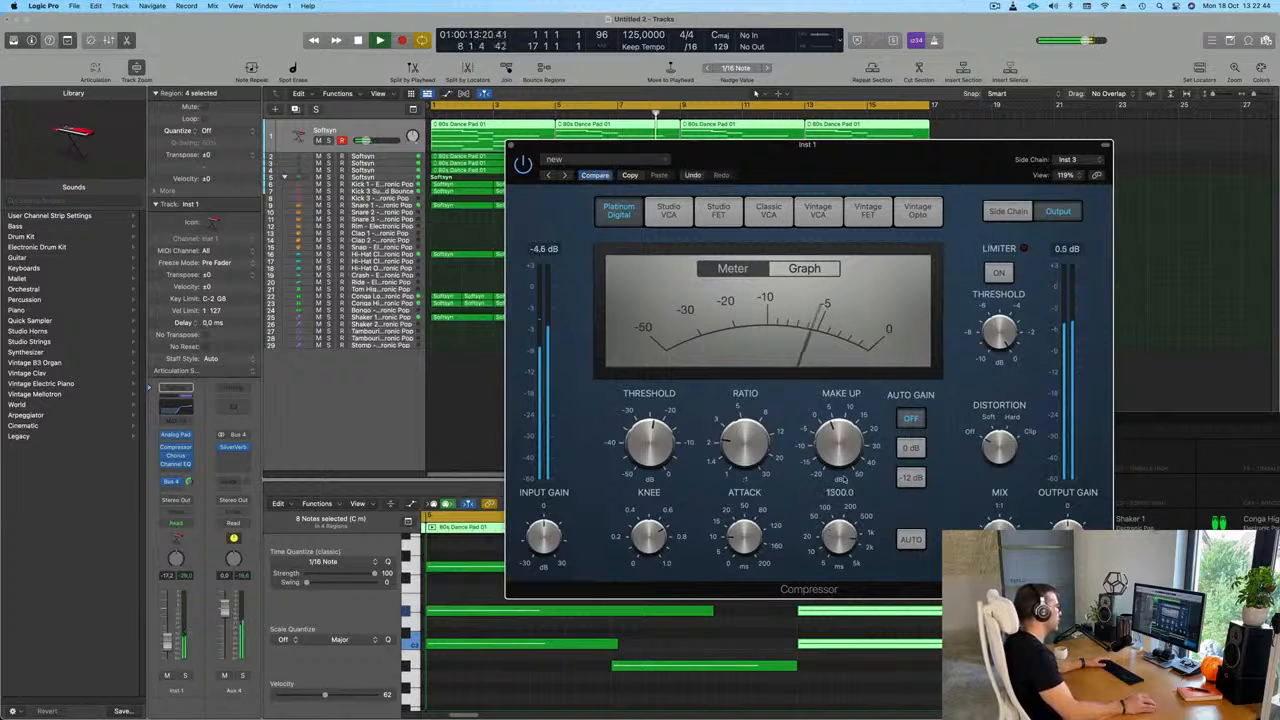
# Raise the pad Compressor's ratio to about 5:1 and fine-tune its threshold while replaying the opening bars.
pyautogui.press('Return')
pyautogui.moveTo(656, 441); pyautogui.dragTo(656, 445)
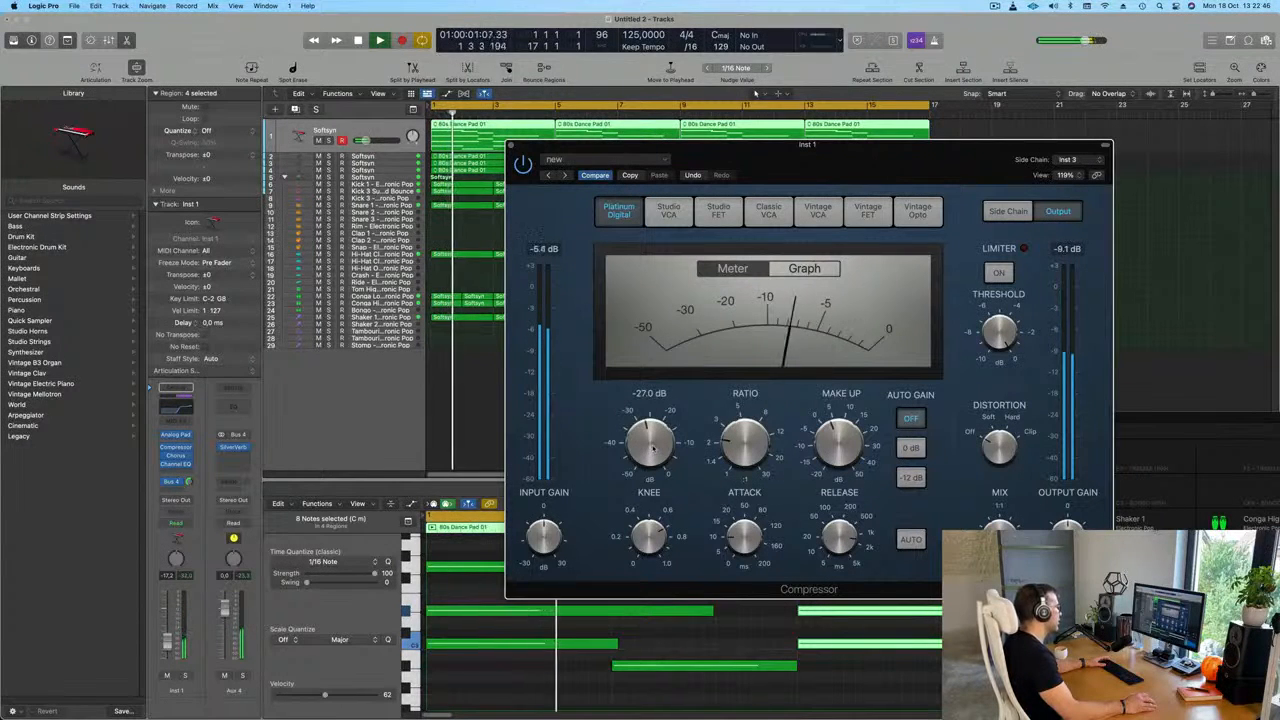
pyautogui.moveTo(742, 441); pyautogui.dragTo(740, 417)
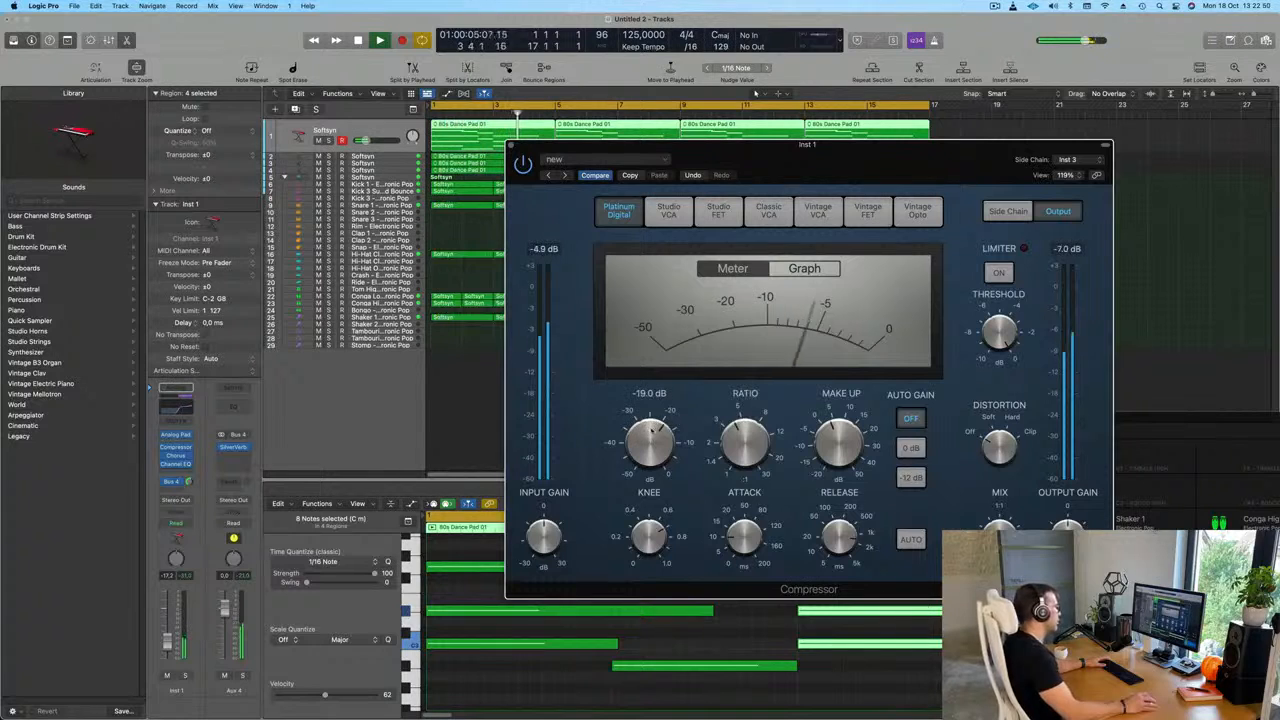
pyautogui.press('Return')
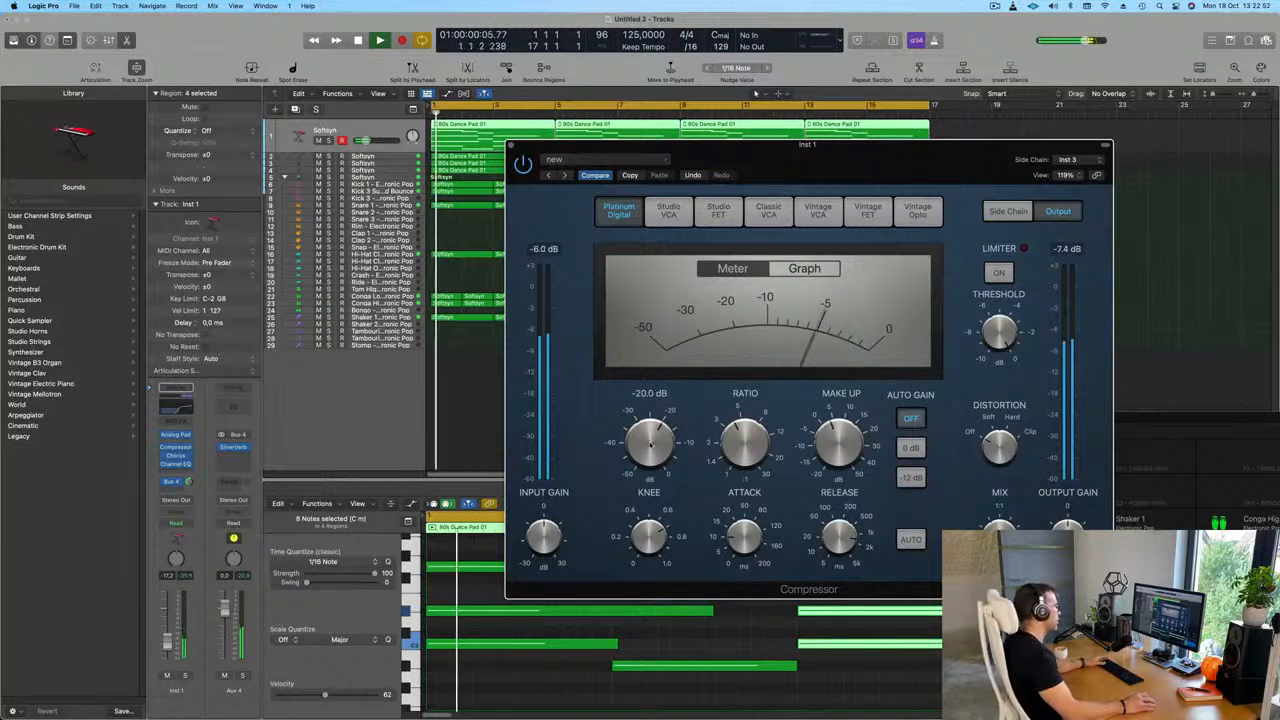
pyautogui.moveTo(649, 443); pyautogui.dragTo(651, 455)
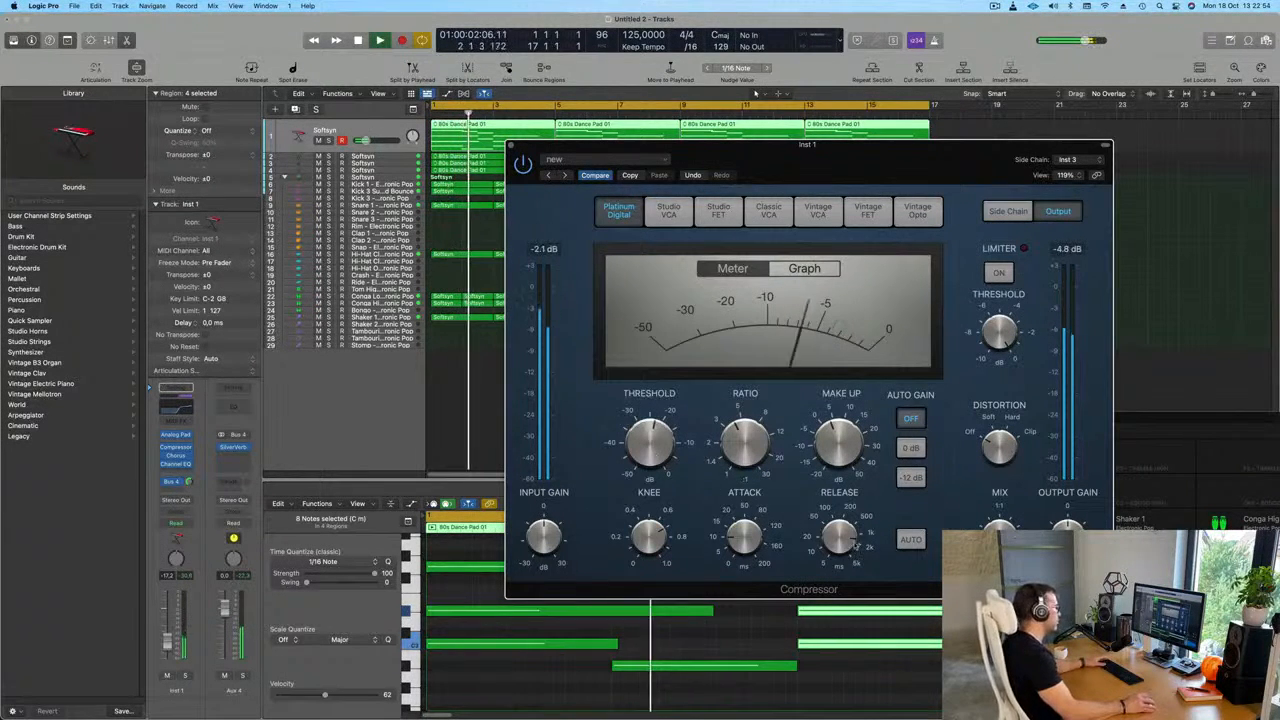
pyautogui.press('Return')
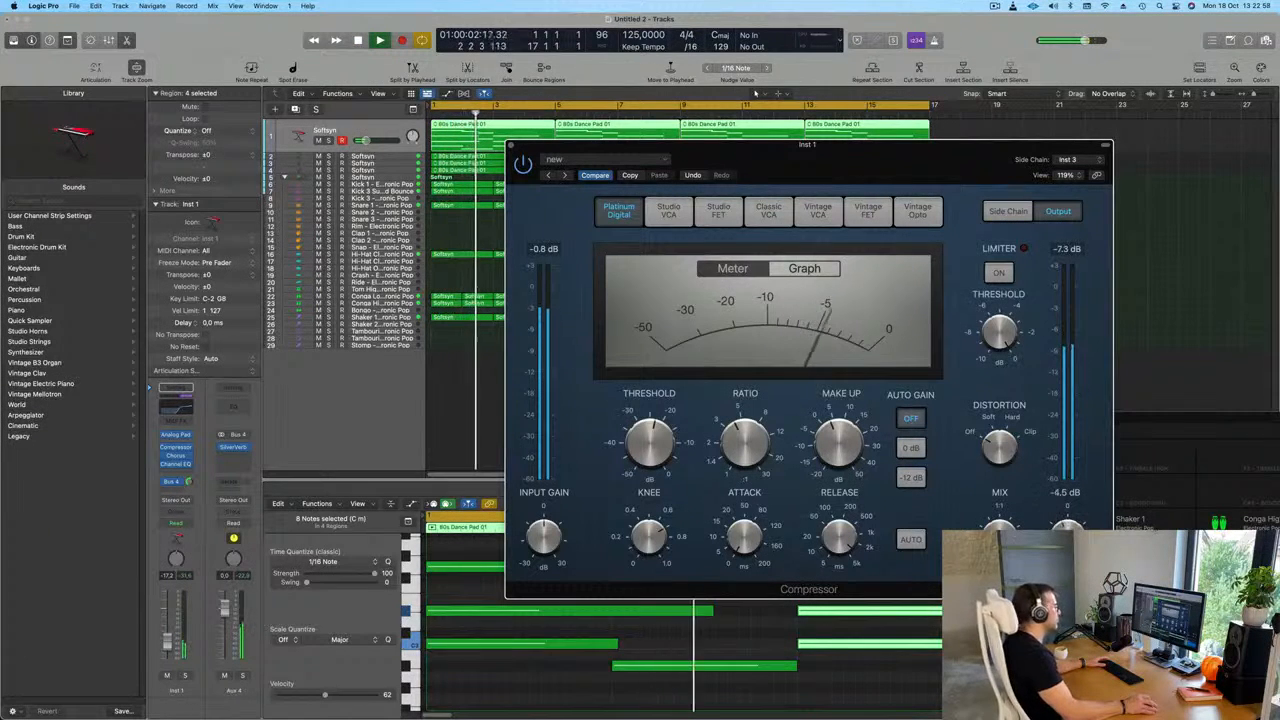
# Add the Step FX multi-effect to the first Softsyn track's channel strip and load its Brittle Spike preset.
pyautogui.press('Return')
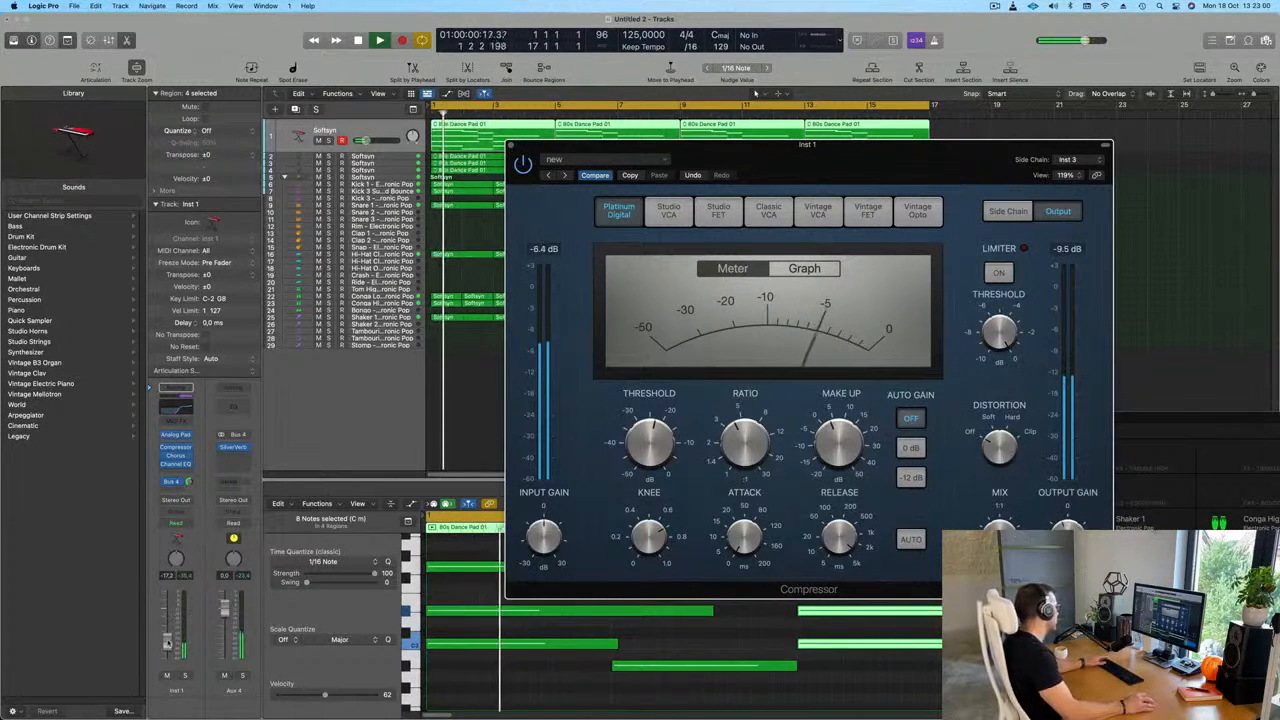
pyautogui.click(175, 466)
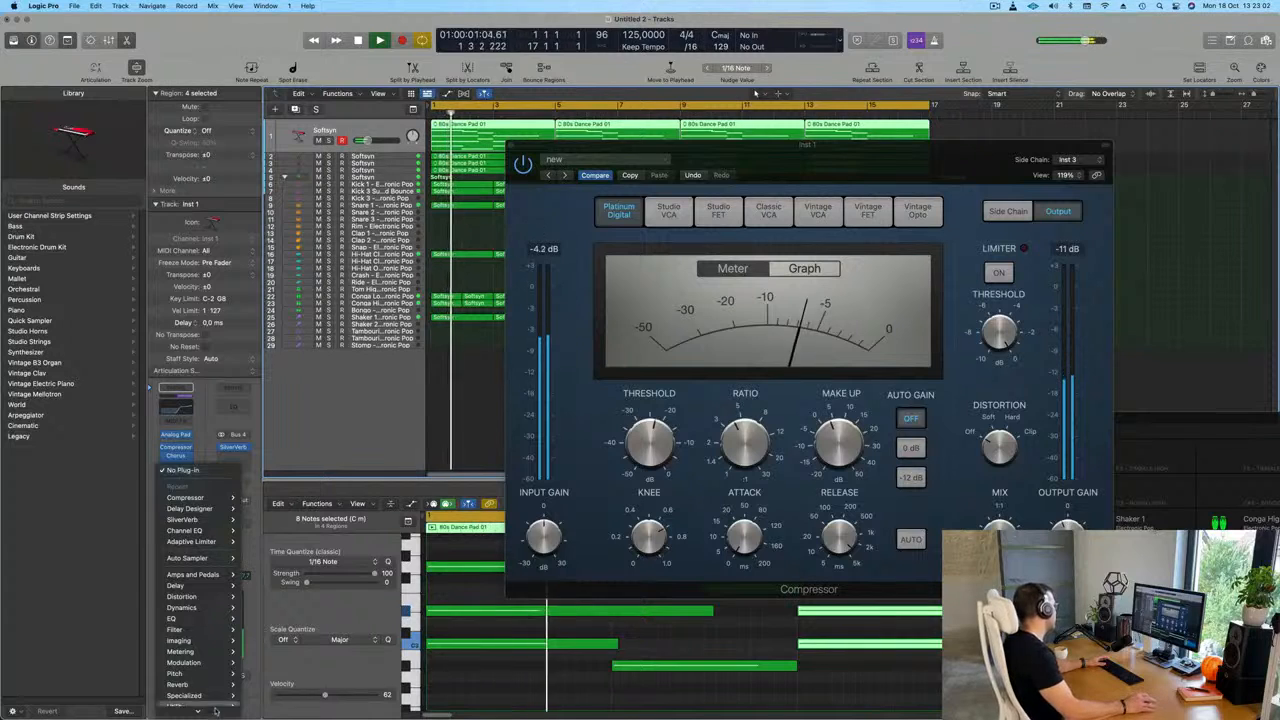
pyautogui.moveTo(212, 692)
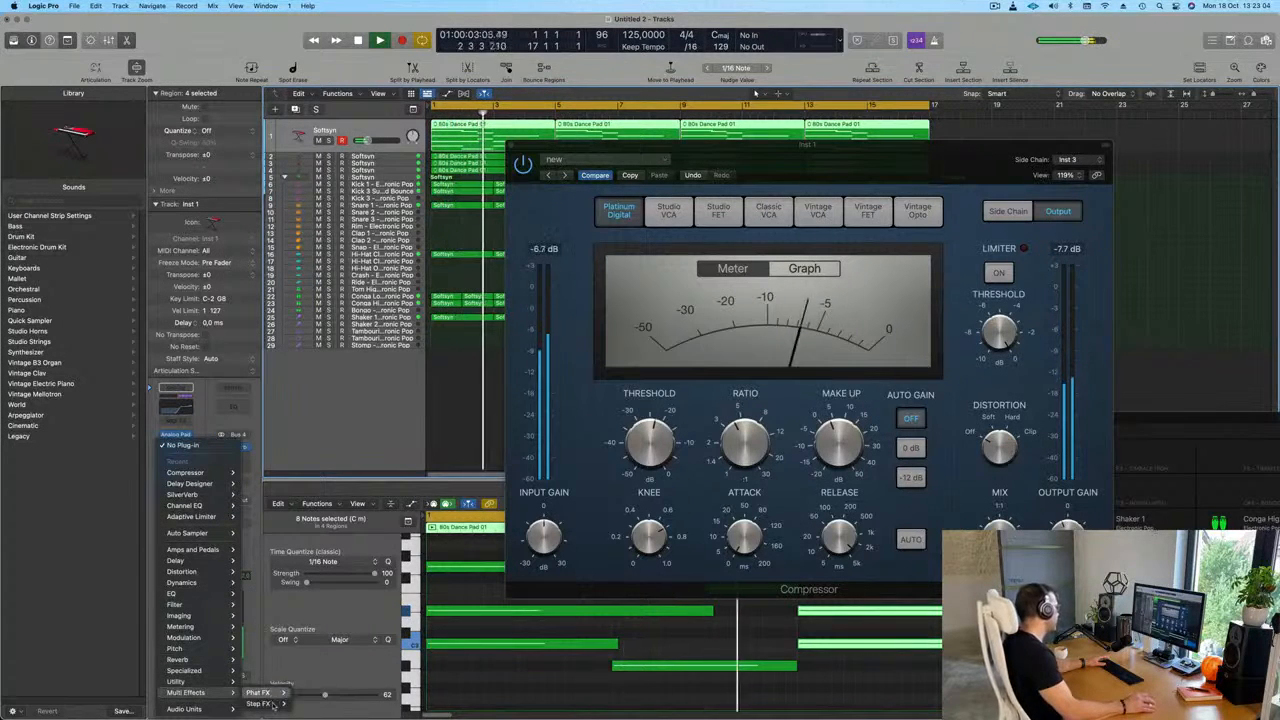
pyautogui.click(306, 692)
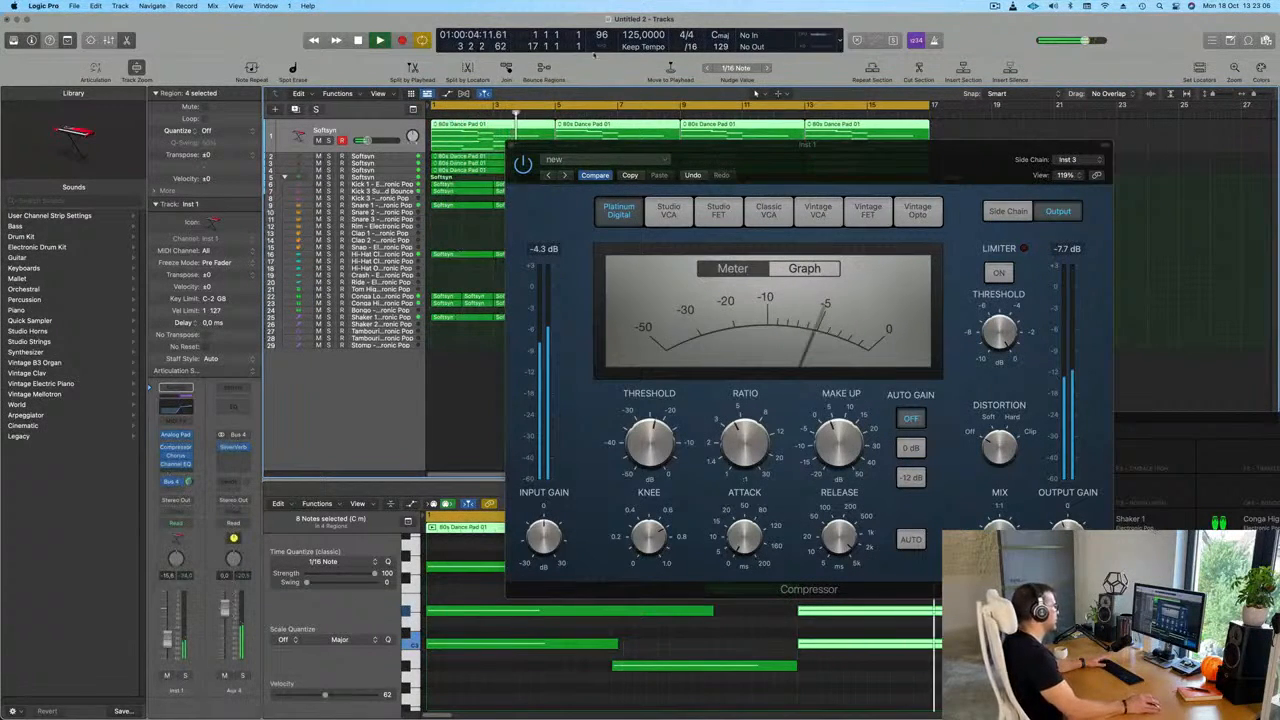
pyautogui.moveTo(723, 163); pyautogui.dragTo(608, 215)
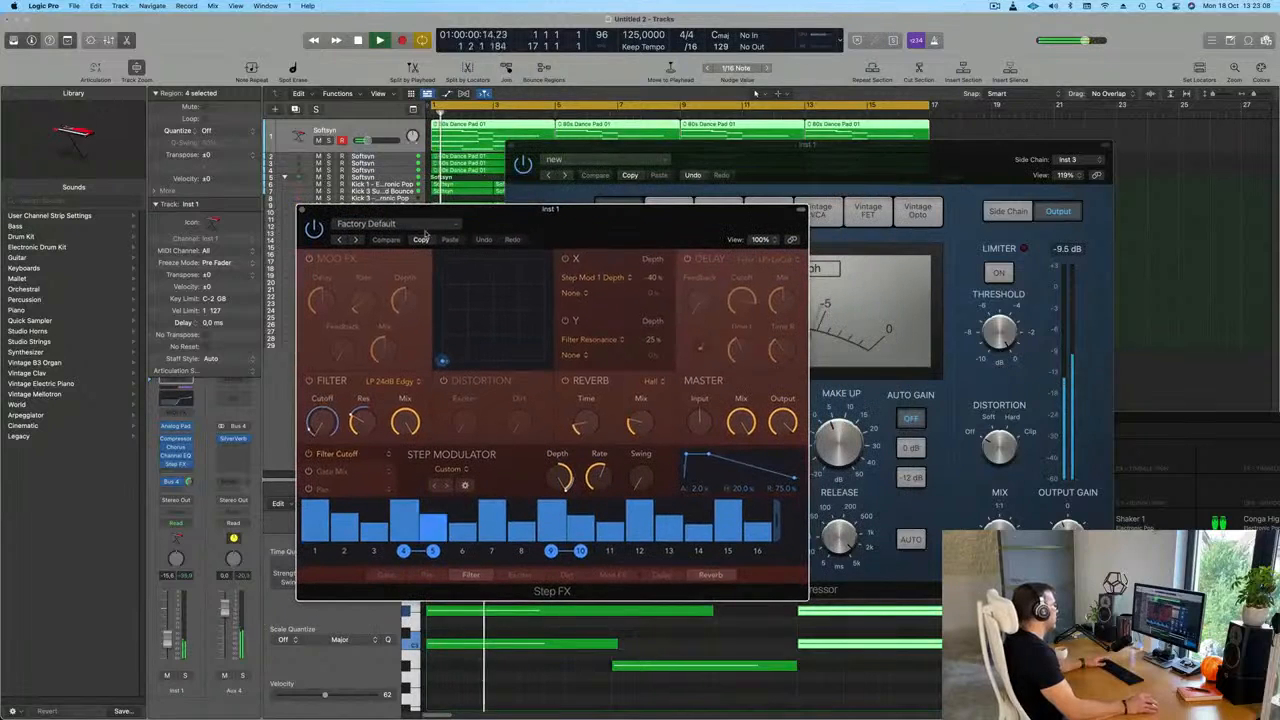
pyautogui.click(355, 241)
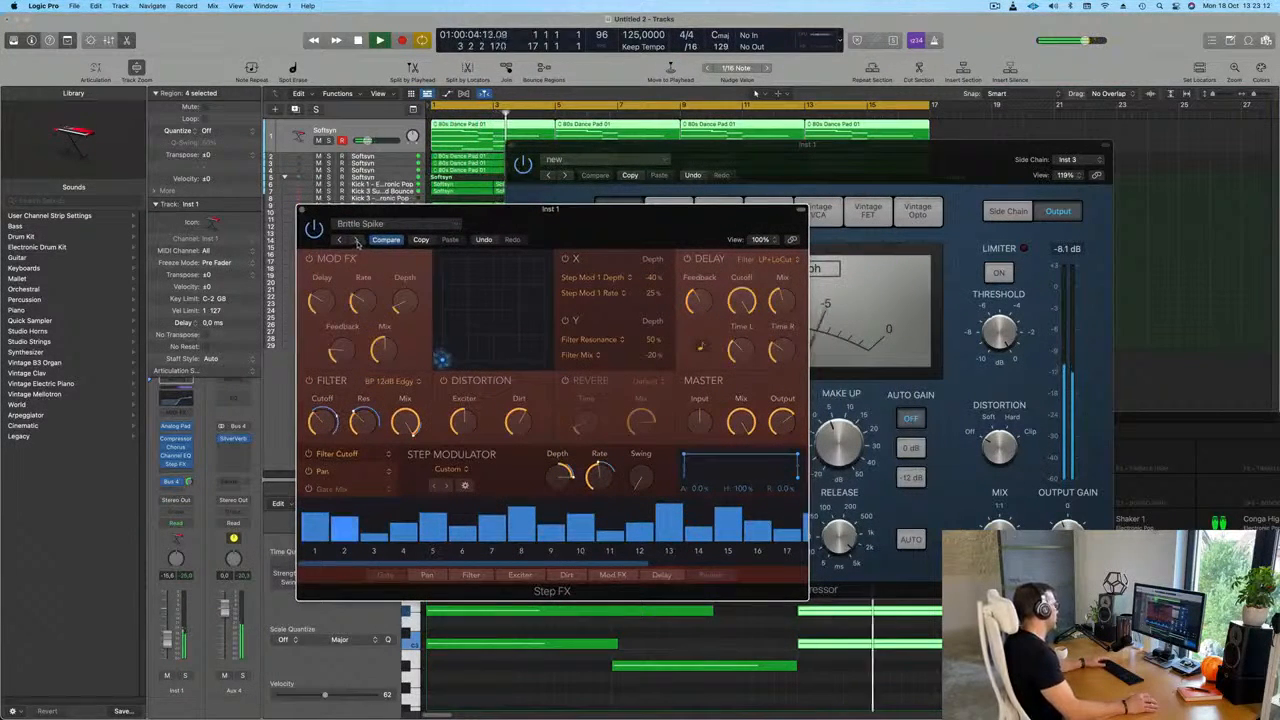
# Close the Step FX and Compressor windows.
pyautogui.moveTo(558, 212); pyautogui.dragTo(534, 214)
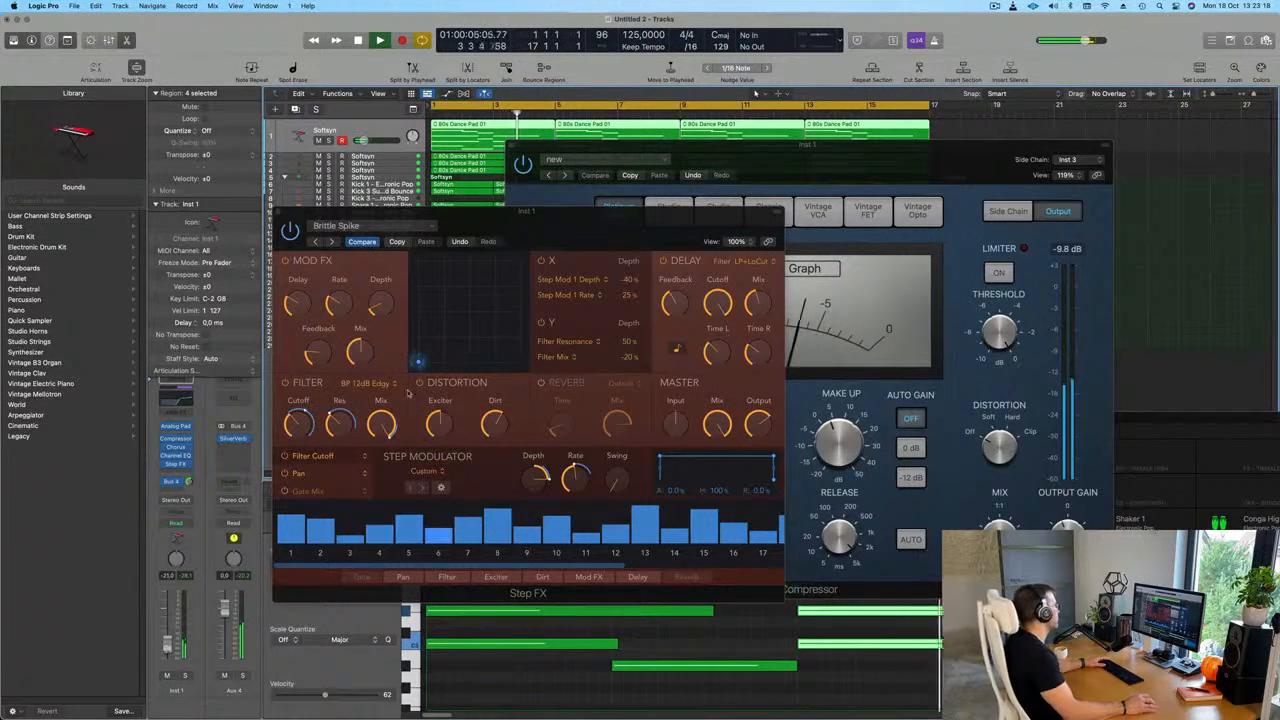
pyautogui.moveTo(568, 227); pyautogui.dragTo(526, 234)
pyautogui.click(236, 219)
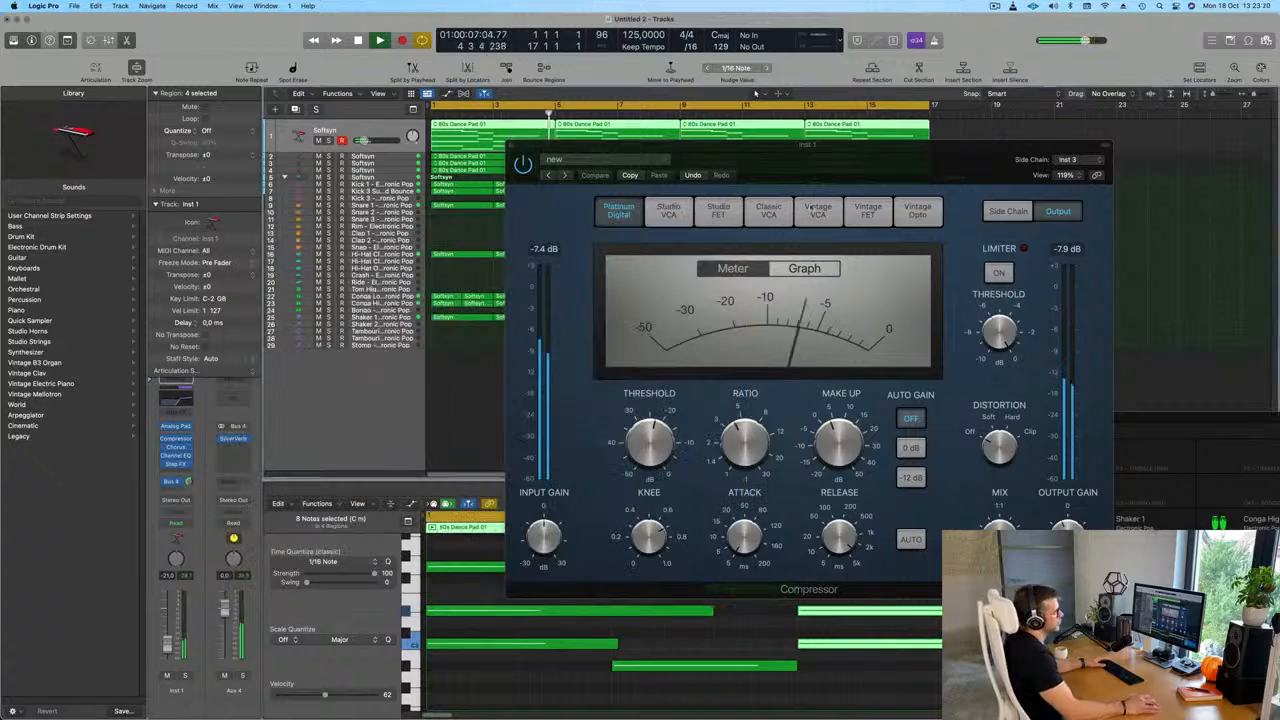
pyautogui.moveTo(650, 147); pyautogui.dragTo(537, 181)
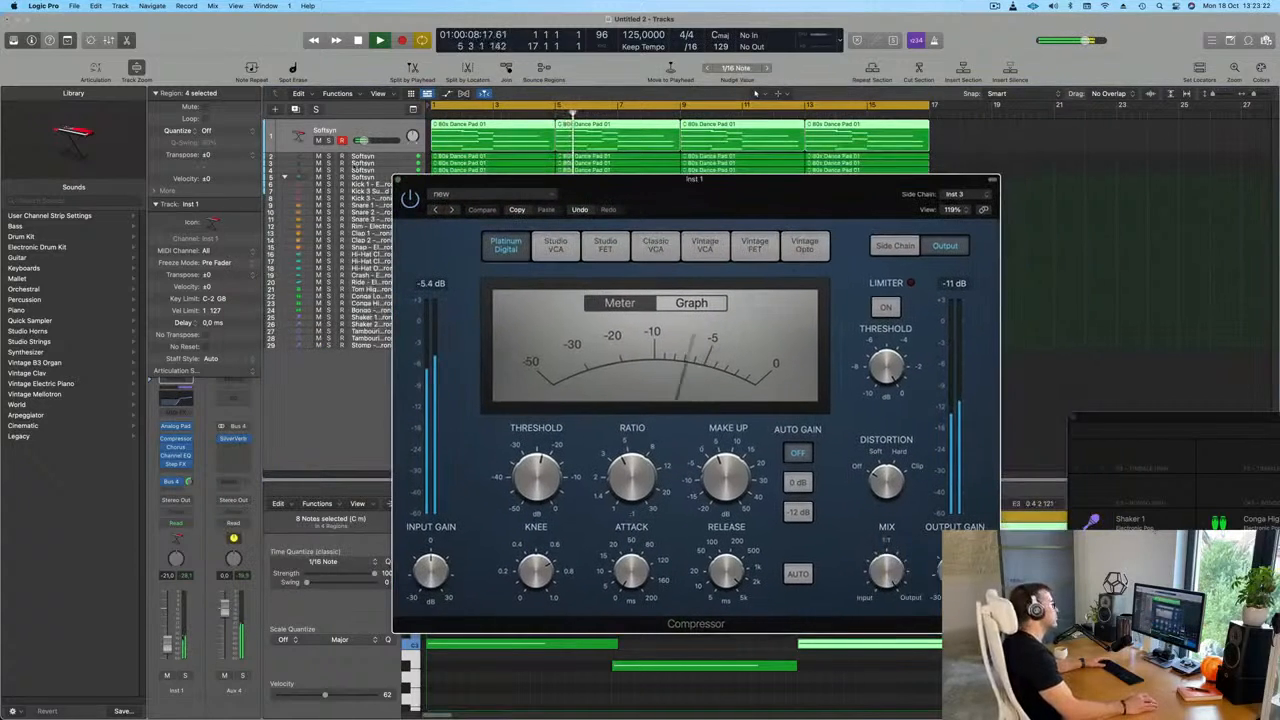
pyautogui.click(399, 181)
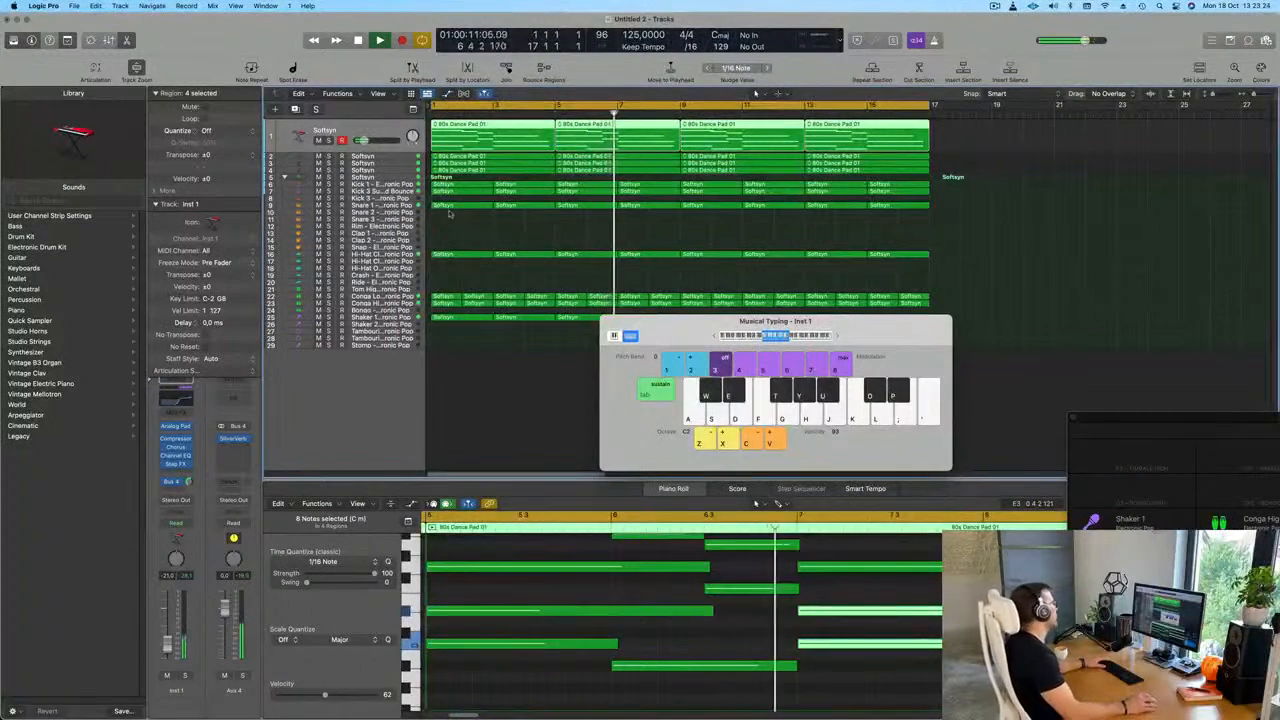
# Select the fourth Softsyn track and listen to it soloed from the start of the song.
pyautogui.press('Return')
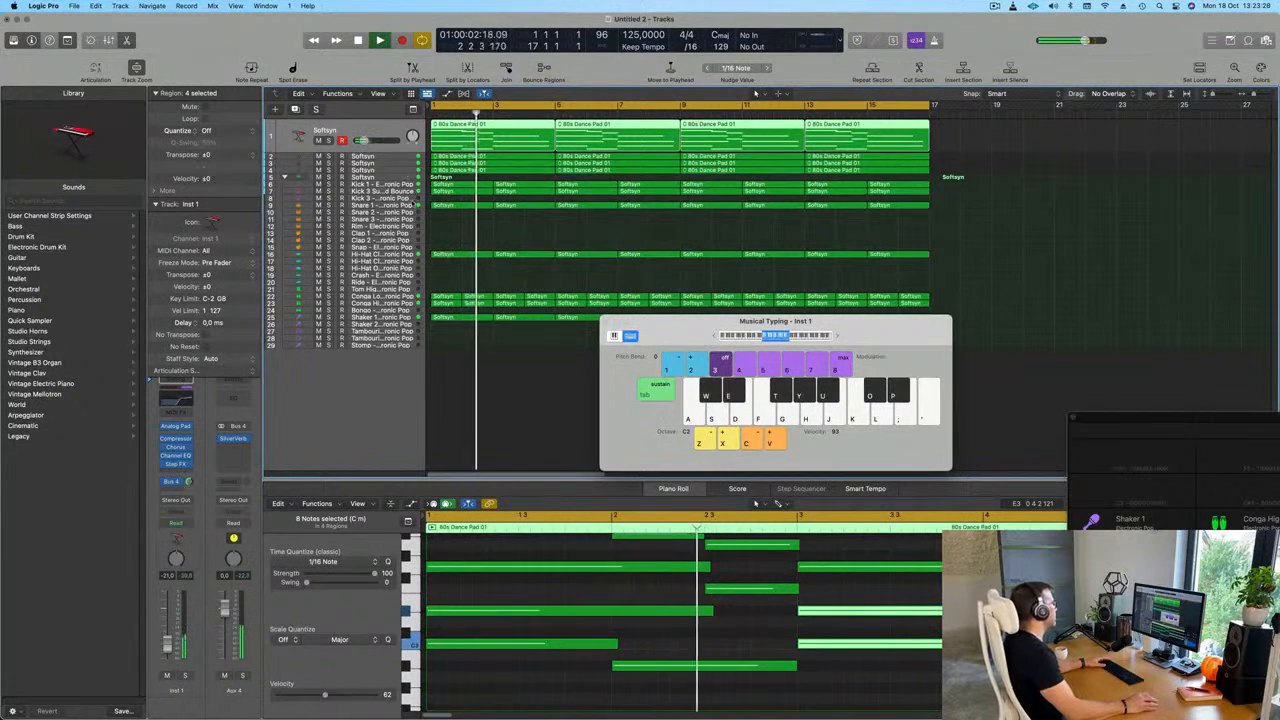
pyautogui.click(410, 171)
pyautogui.press('Return')
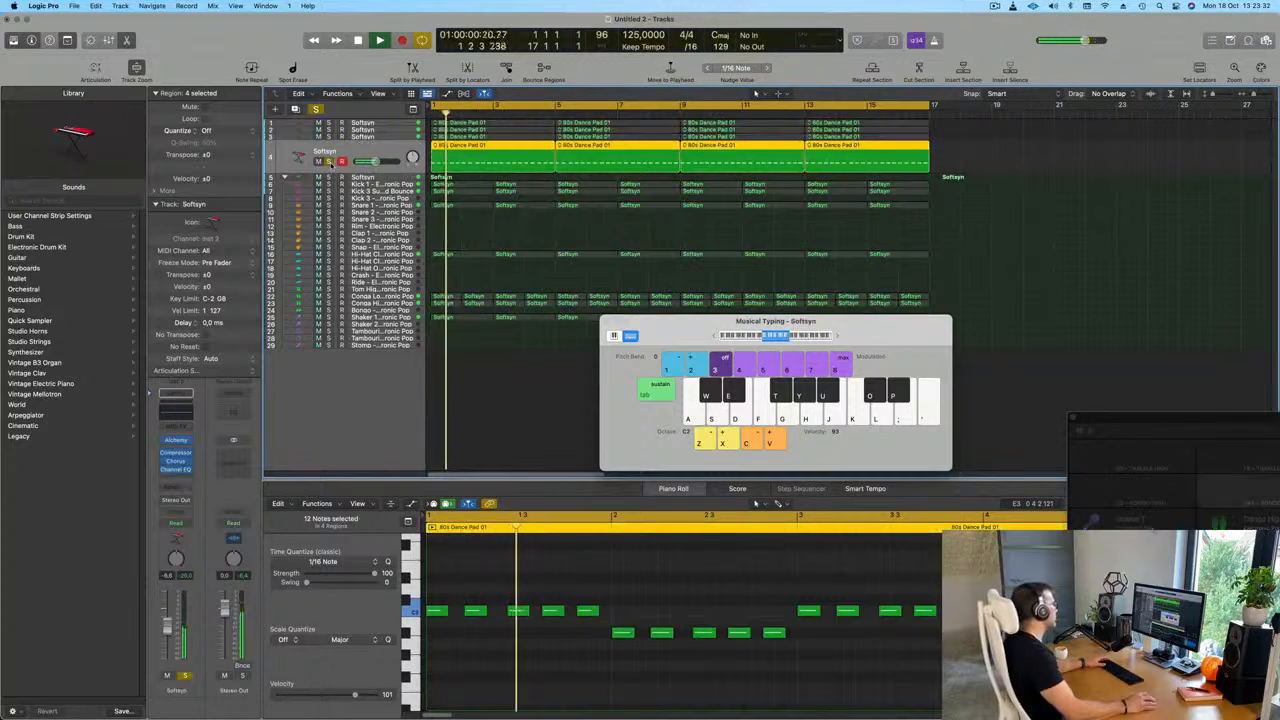
pyautogui.press('Return')
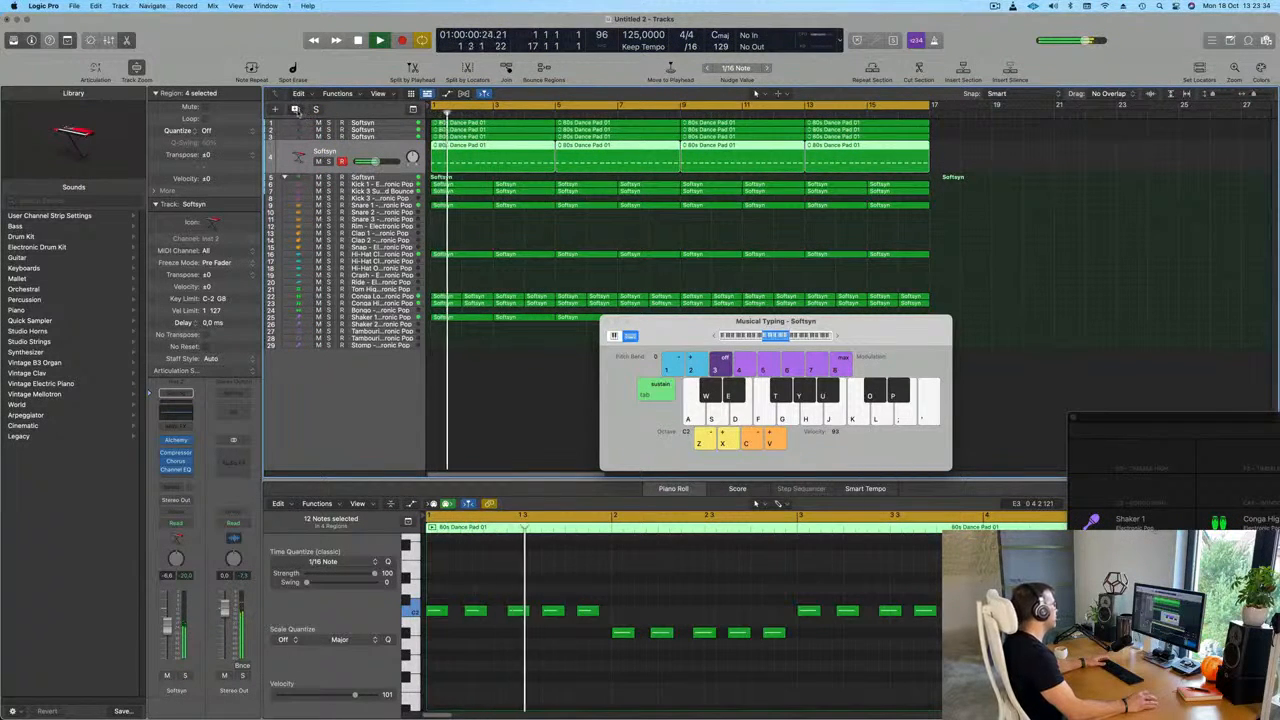
# Duplicate the fourth Softsyn track and copy the first track's opening 80s Dance Pad 01 region onto the new track at bar 1.
pyautogui.press('super+d')
pyautogui.press('Return')
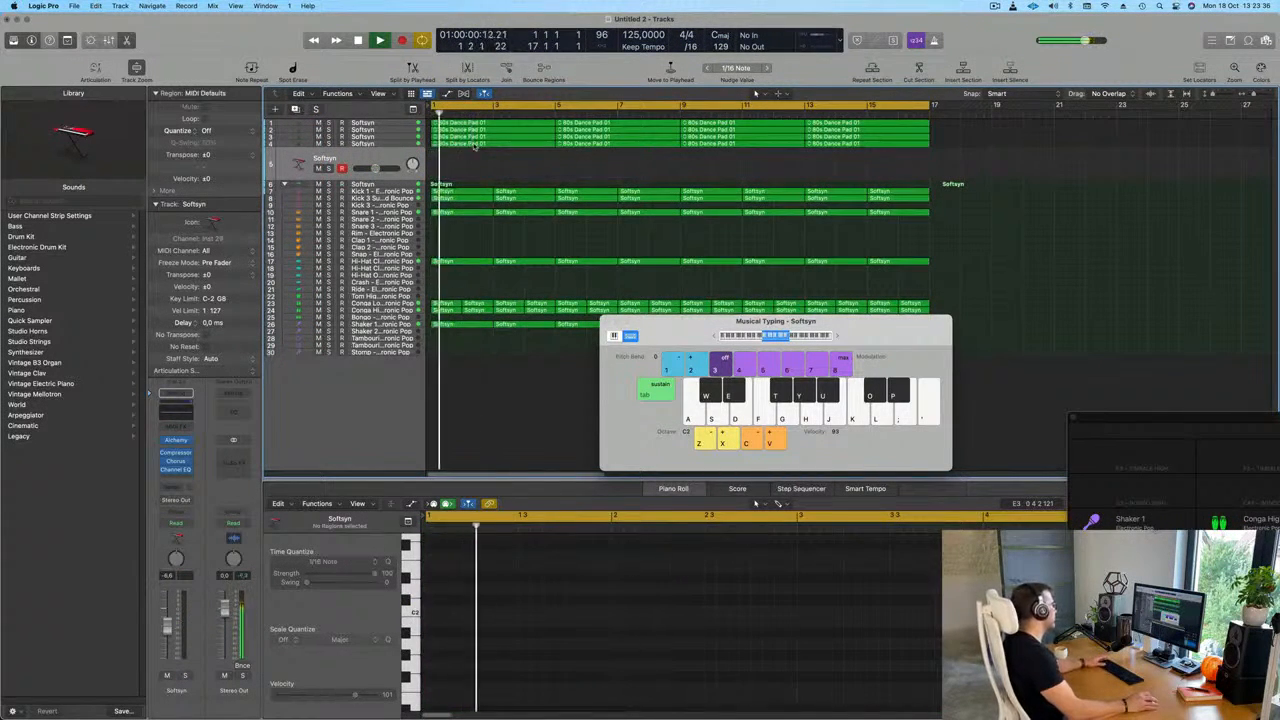
pyautogui.click(474, 146)
pyautogui.click(486, 123)
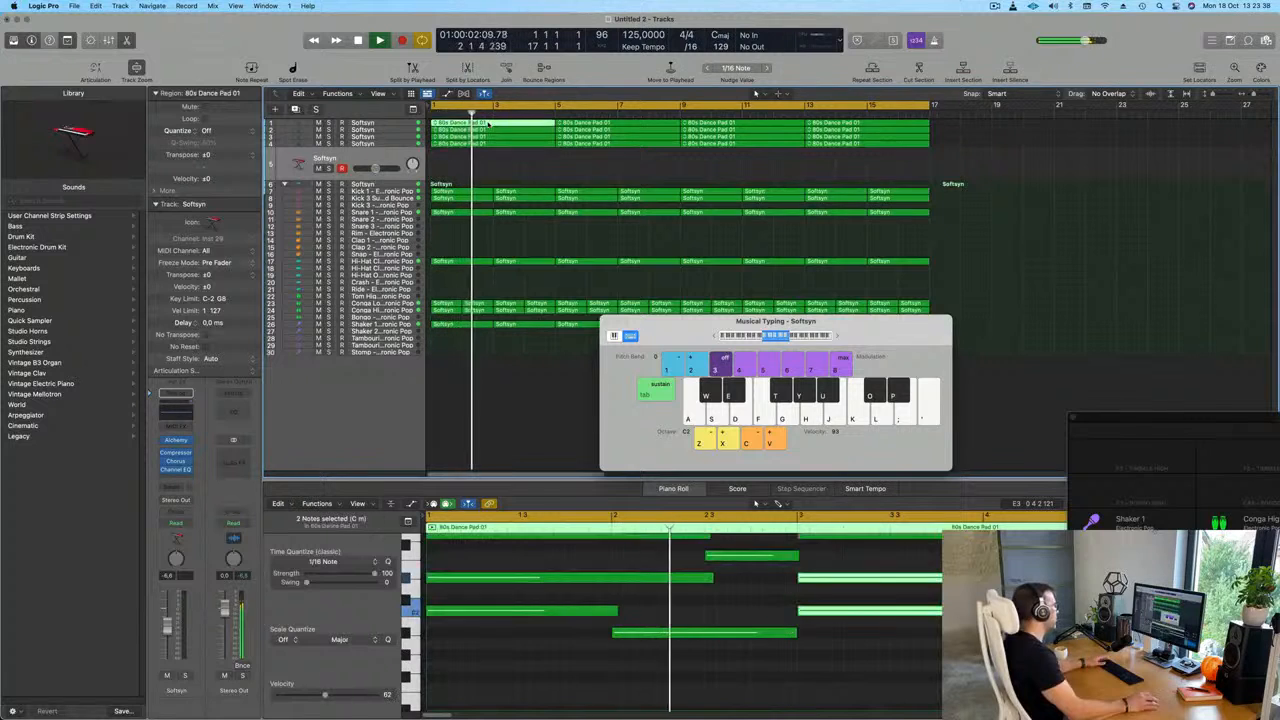
pyautogui.moveTo(489, 124); pyautogui.dragTo(488, 158)
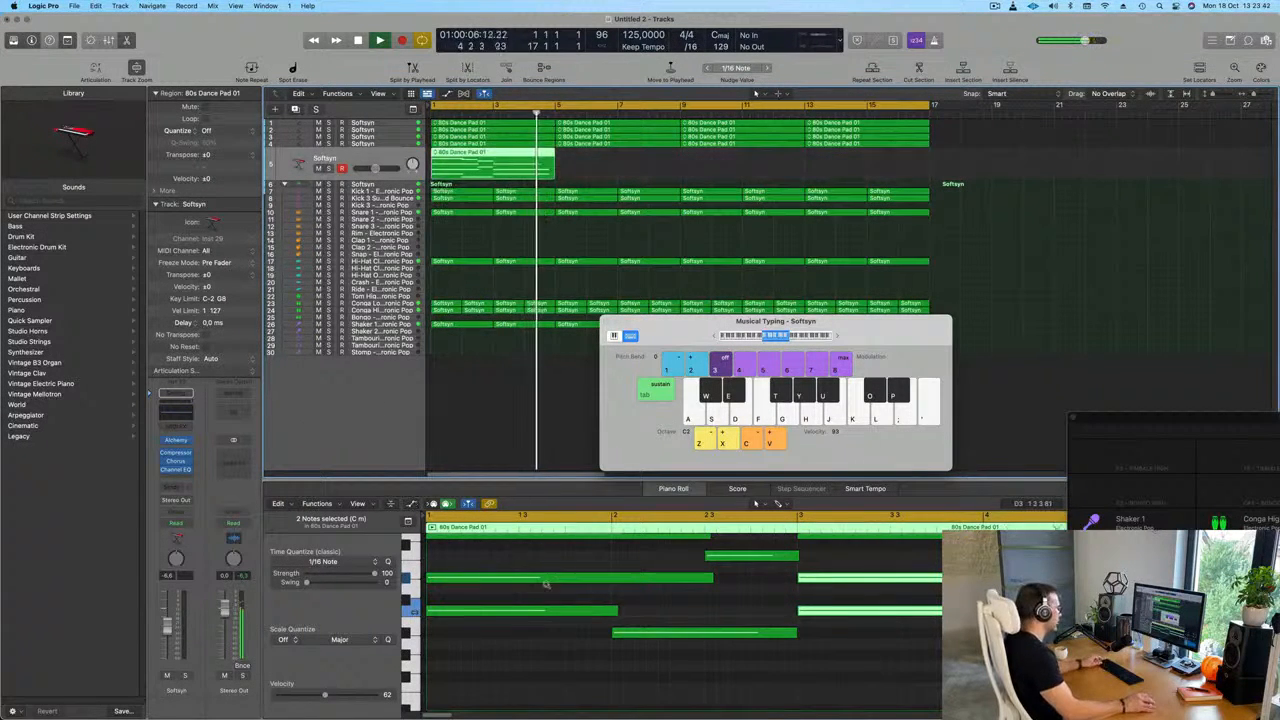
# Stop playback and delete the lower chord notes from the copied region, keeping only its top melody line.
pyautogui.scroll(3, 544, 584)
pyautogui.scroll(-4, 545, 583)
pyautogui.press('space')
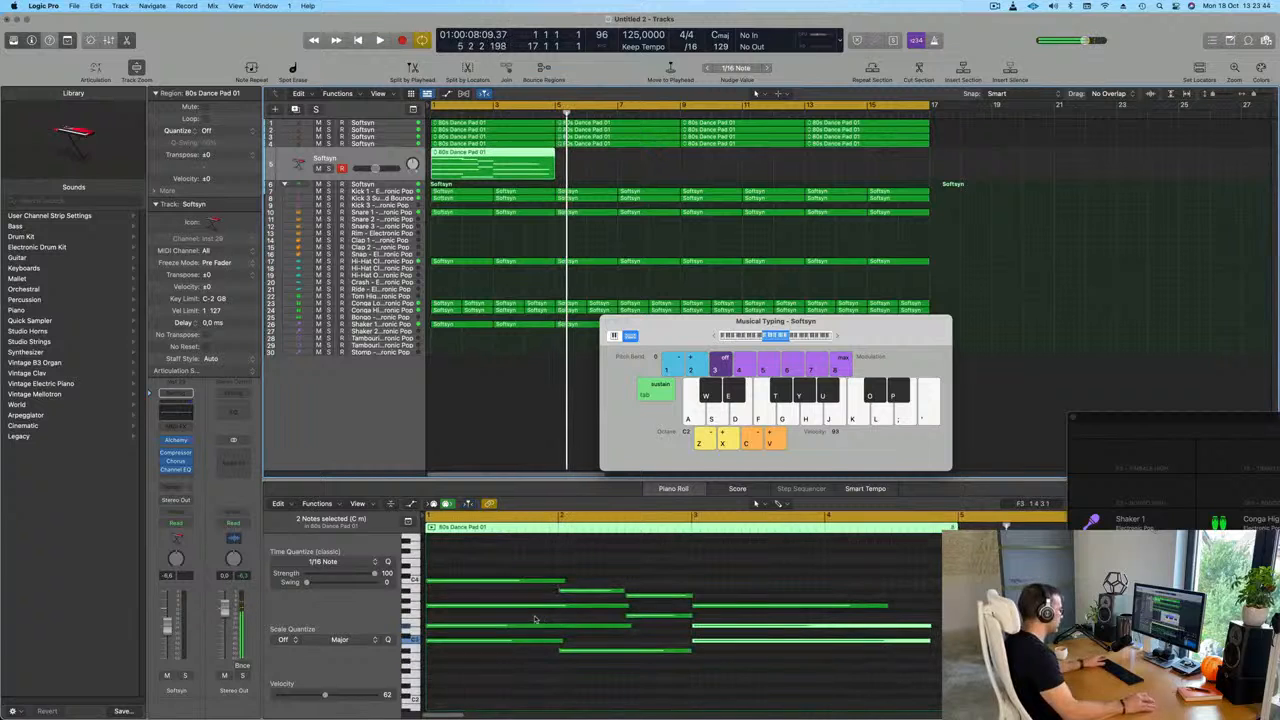
pyautogui.moveTo(544, 688); pyautogui.dragTo(736, 620)
pyautogui.press('Delete')
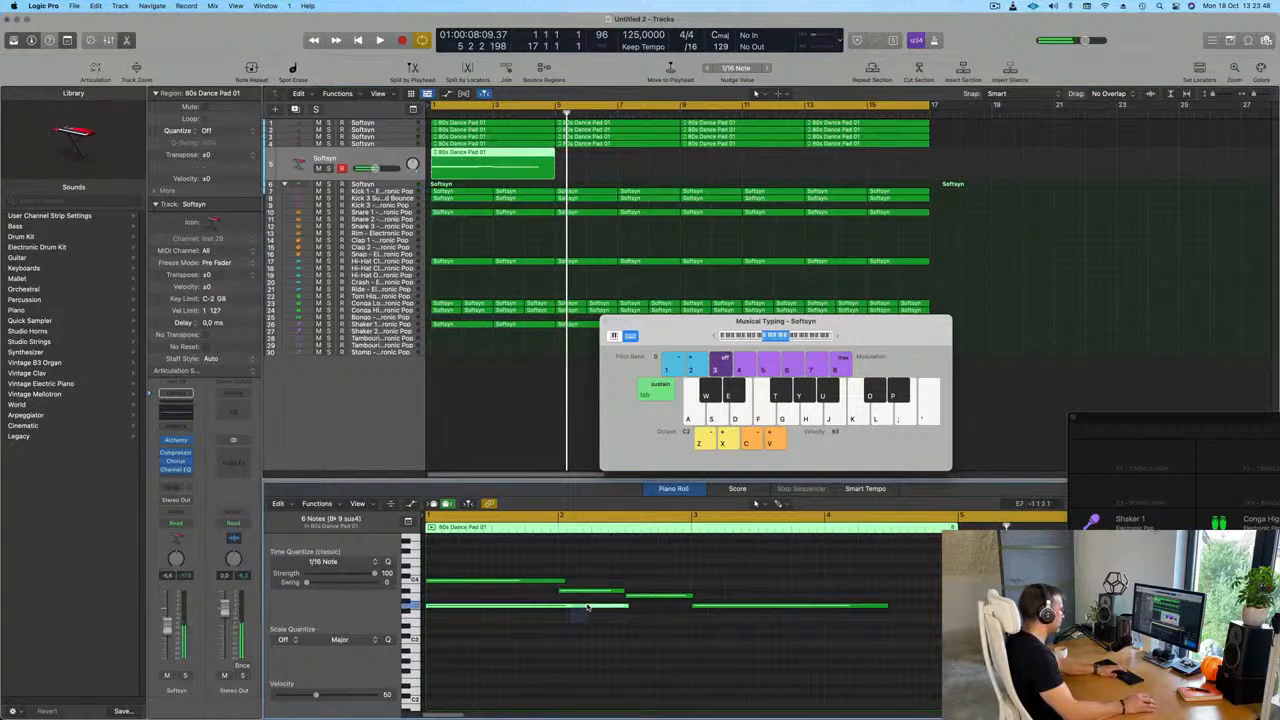
# Transpose all remaining notes in the copied region down two octaves and play them from the start.
pyautogui.press('super+a')
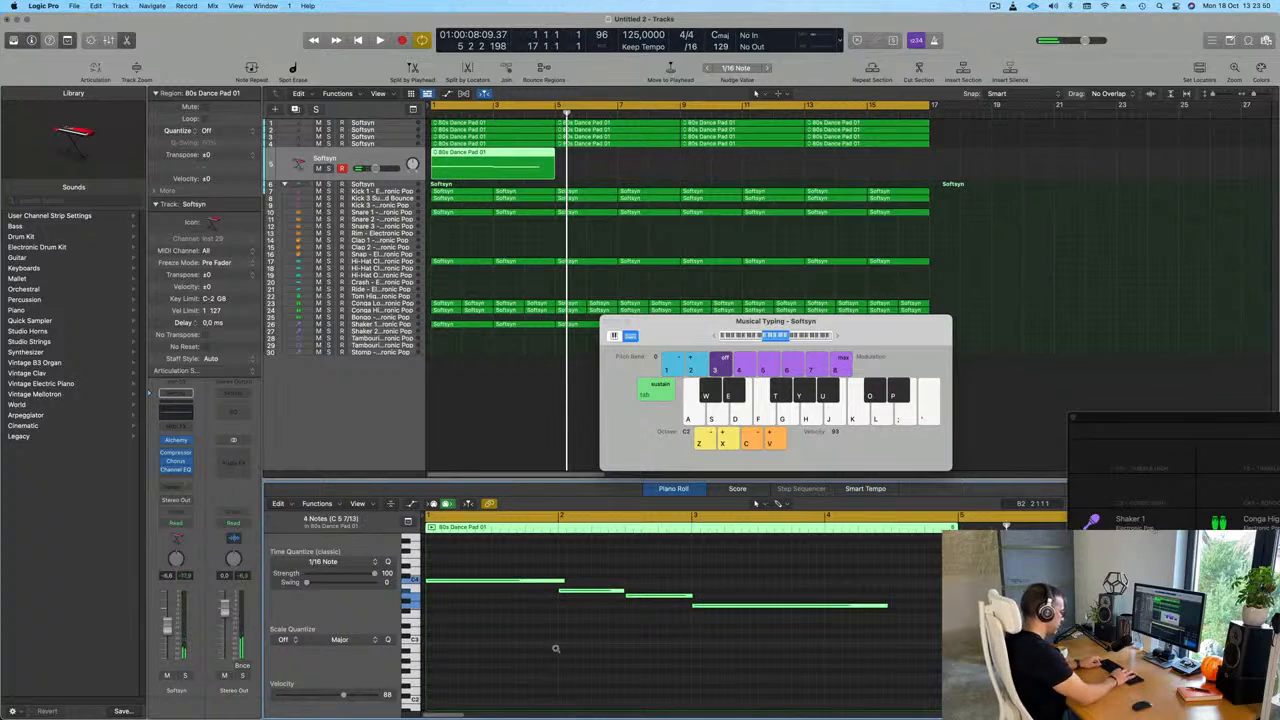
pyautogui.hotkey('alt', 'shift', 'Down')
pyautogui.hotkey('alt', 'shift', 'Down')
pyautogui.hotkey('alt', 'shift', 'Up')
pyautogui.hotkey('alt', 'shift', 'Down')
pyautogui.press('Return')
pyautogui.press('space')
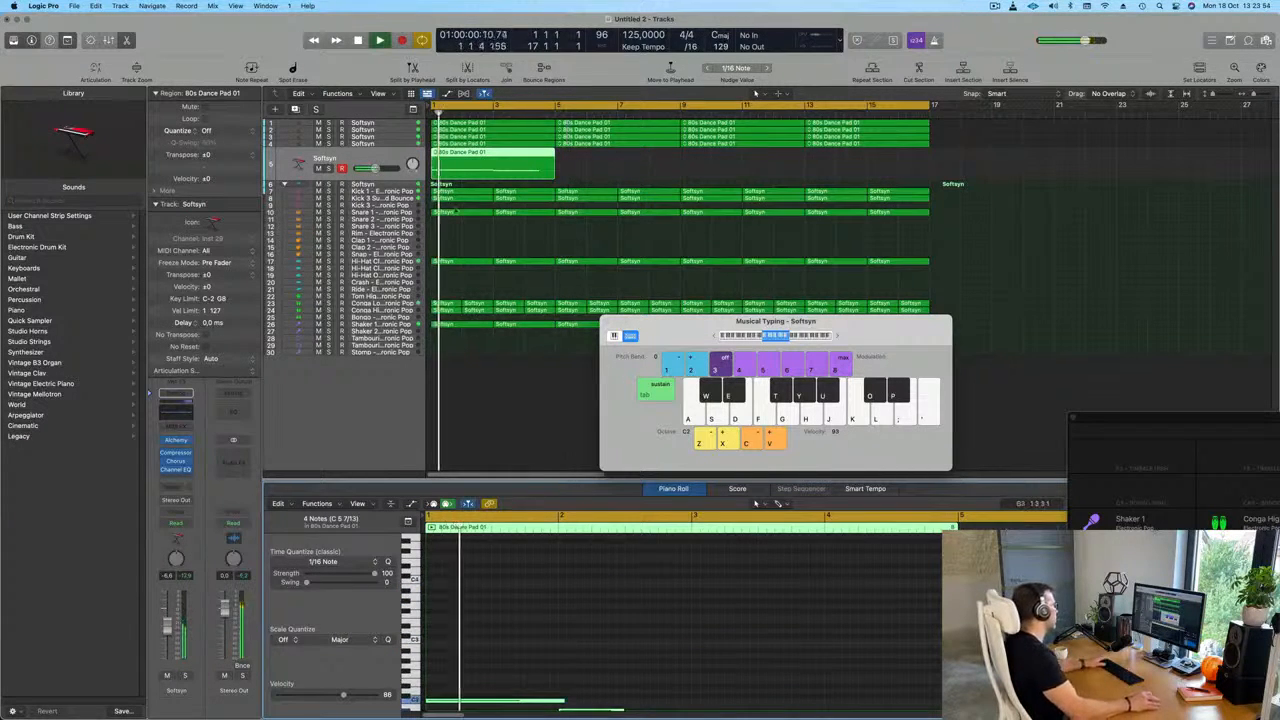
pyautogui.press('space')
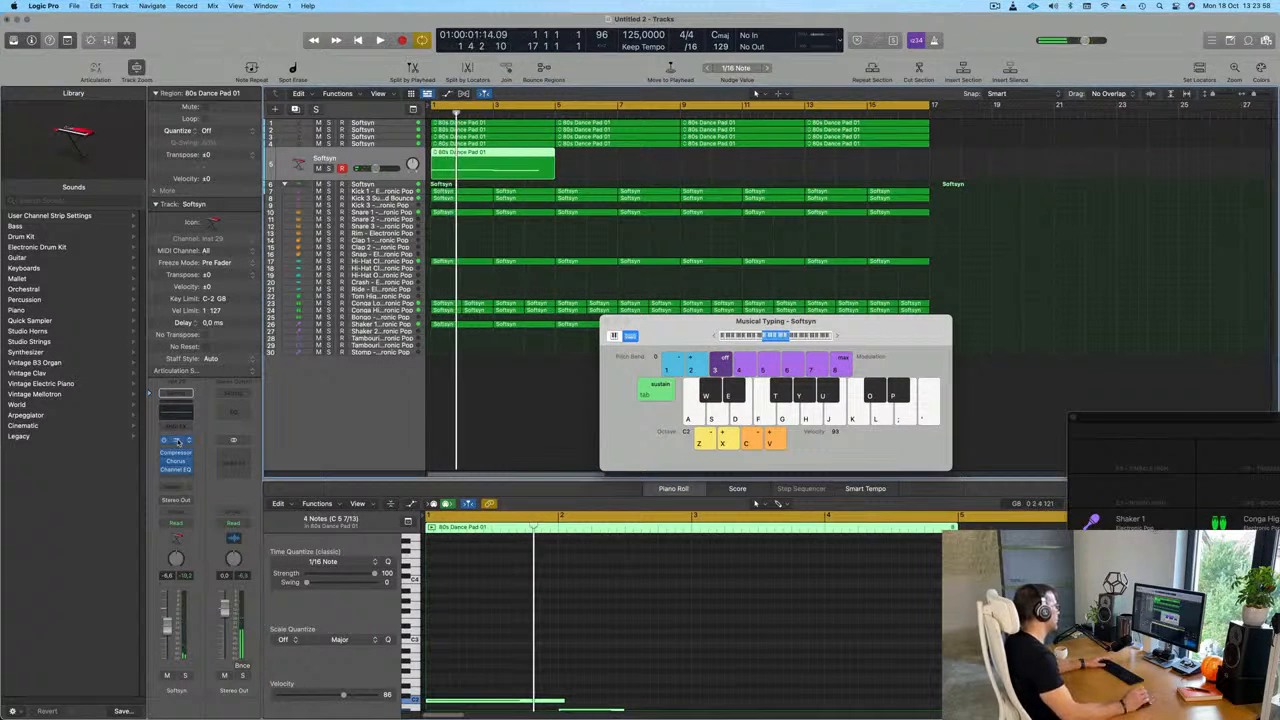
# Open the new track's Alchemy synth and filter its preset browser to the Pads category.
pyautogui.click(178, 441)
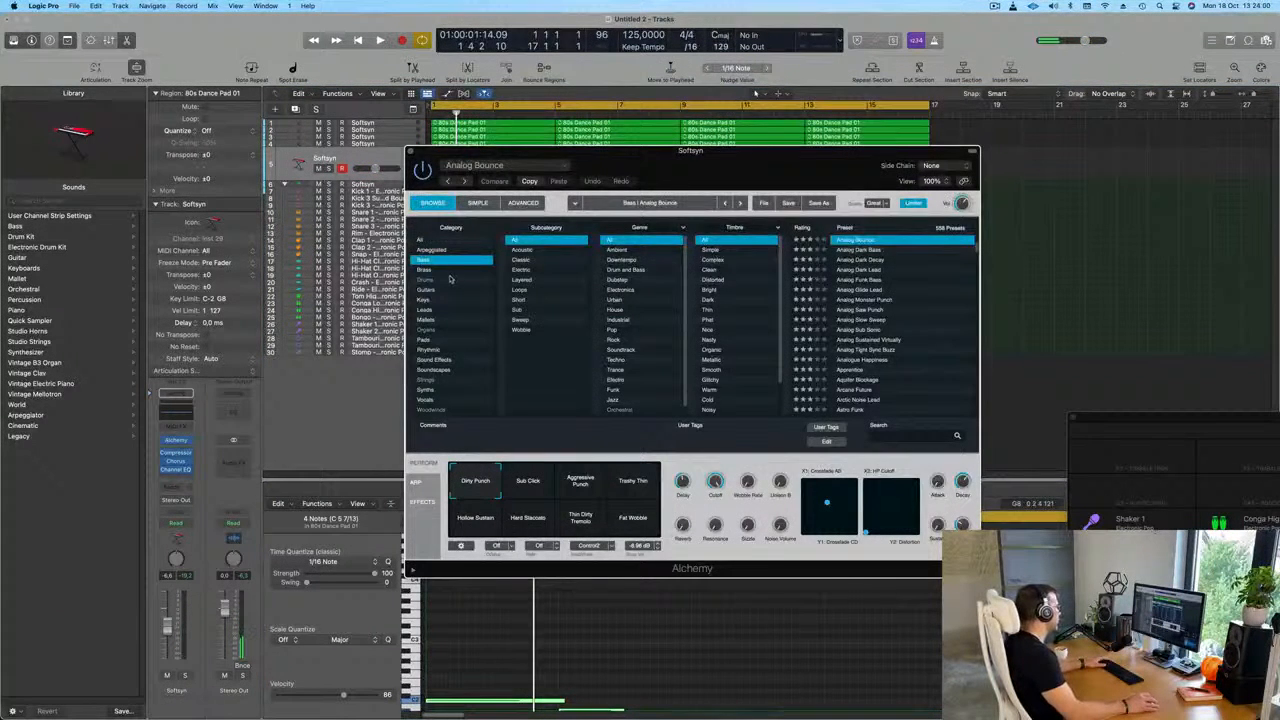
pyautogui.click(426, 272)
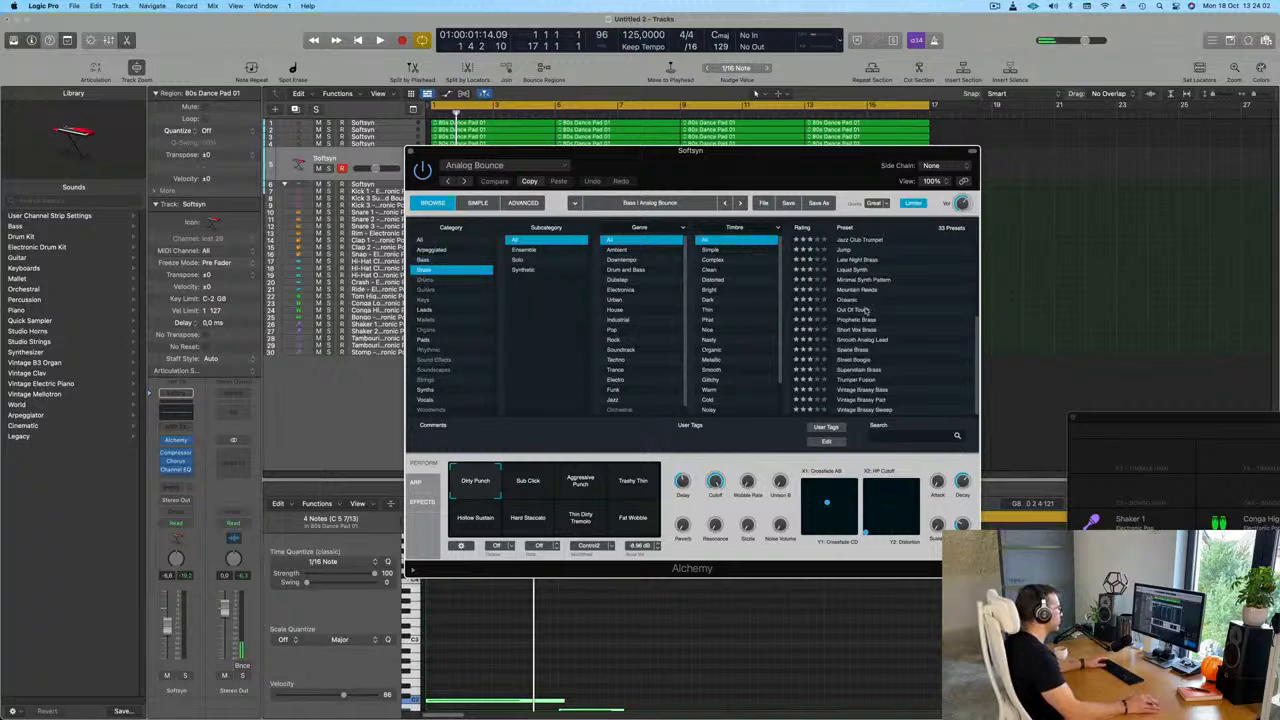
pyautogui.click(535, 243)
pyautogui.click(428, 243)
pyautogui.click(427, 343)
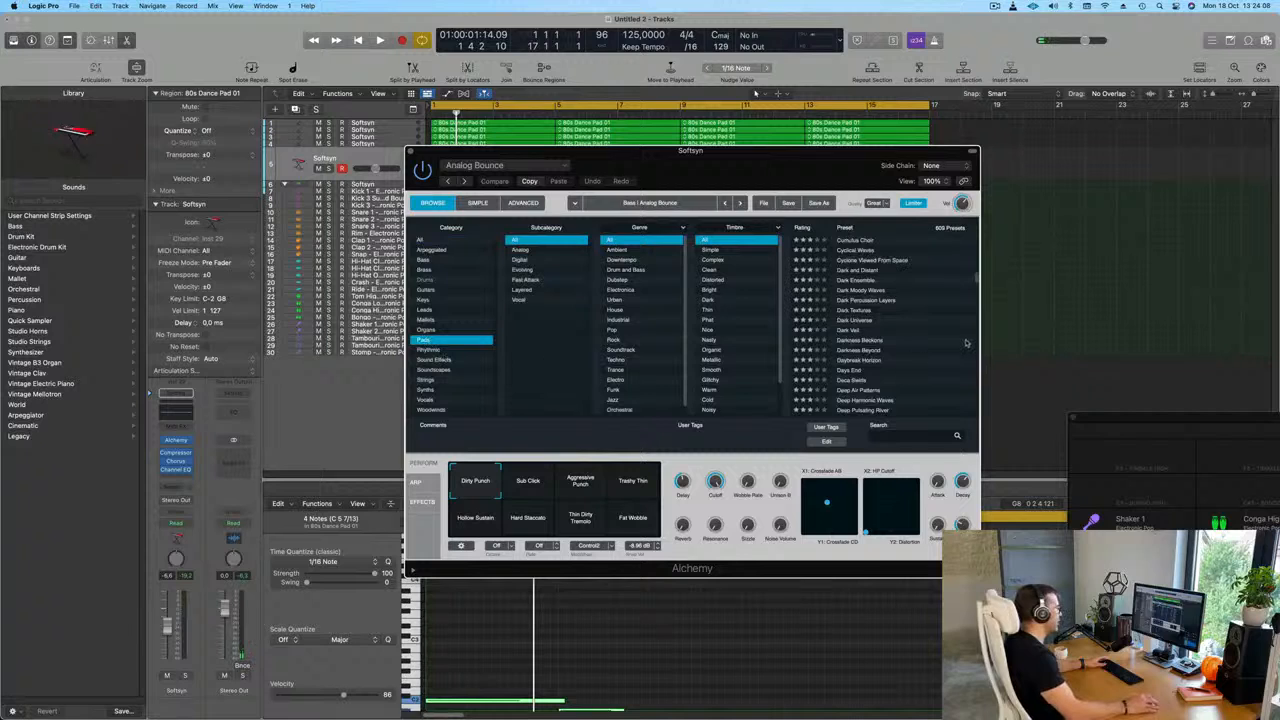
# Load the Air Choir Sweep pad preset in Alchemy.
pyautogui.scroll(10, 960, 340)
pyautogui.click(856, 339)
pyautogui.scroll(1, 856, 339)
pyautogui.scroll(-4, 858, 300)
pyautogui.scroll(4, 858, 257)
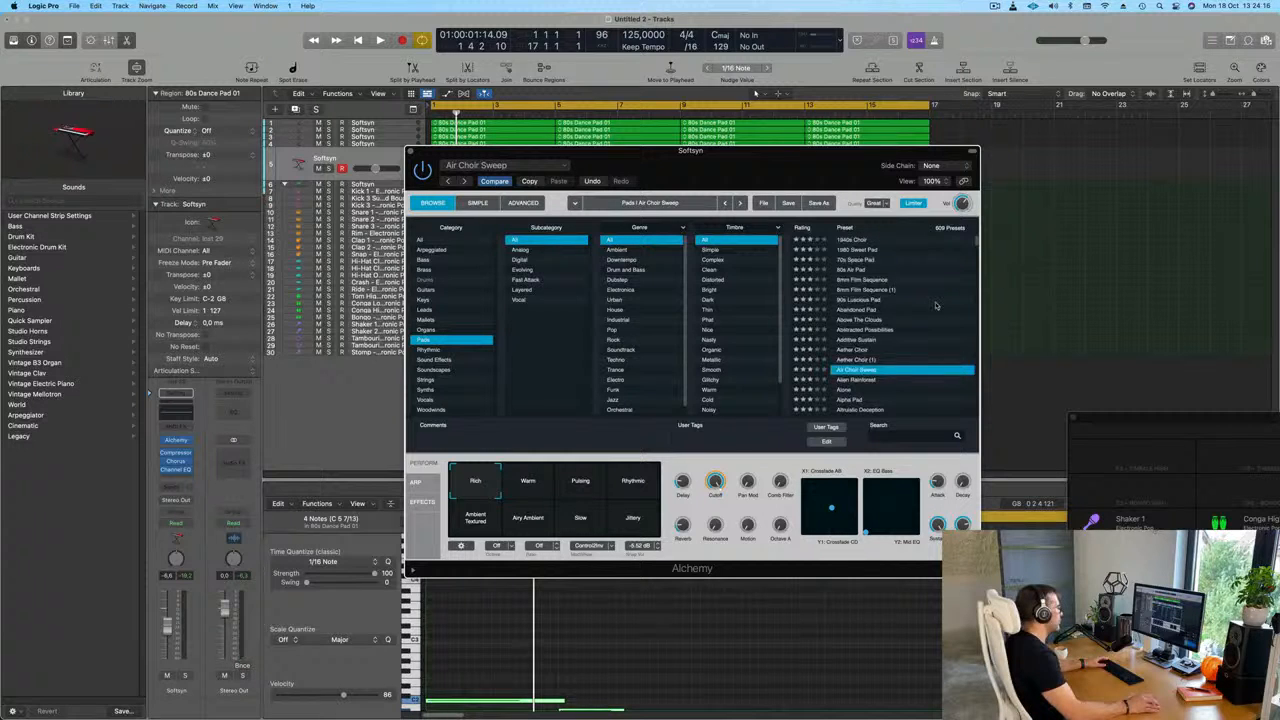
# Switch Alchemy to the Angelic Waves pad preset and play the song to hear it.
pyautogui.scroll(-5, 936, 305)
pyautogui.scroll(-5, 936, 305)
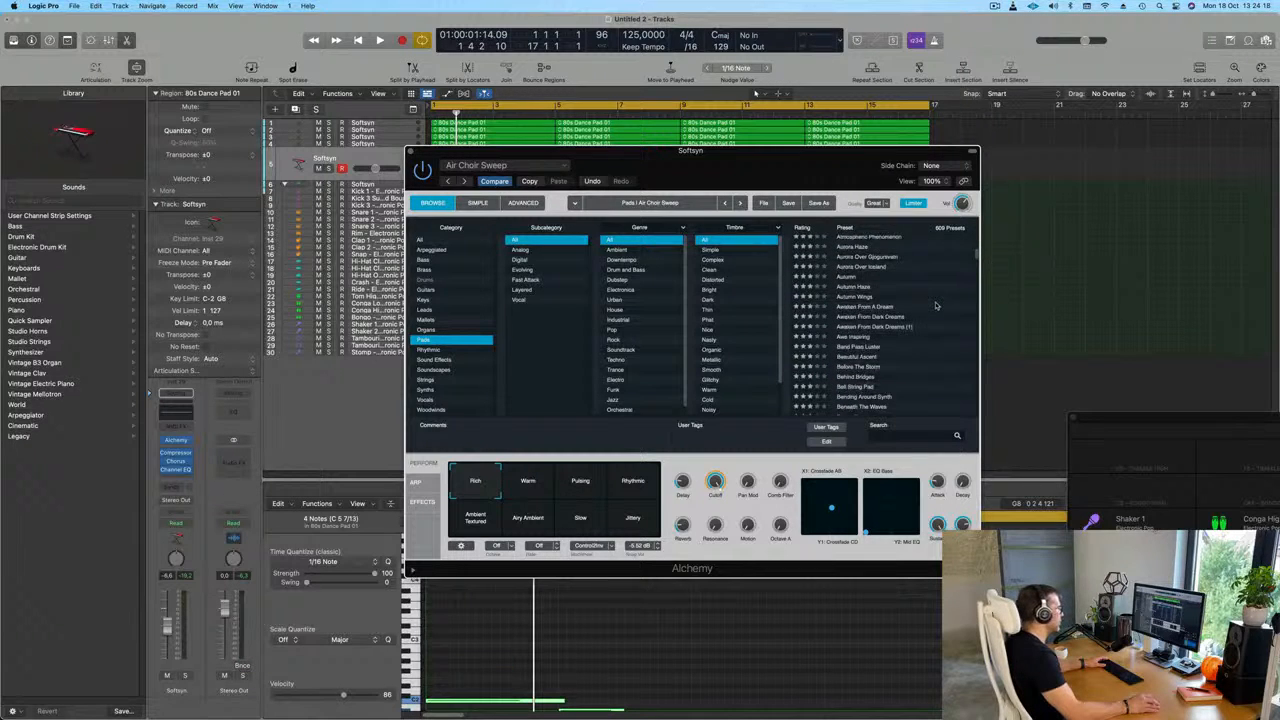
pyautogui.scroll(3, 936, 305)
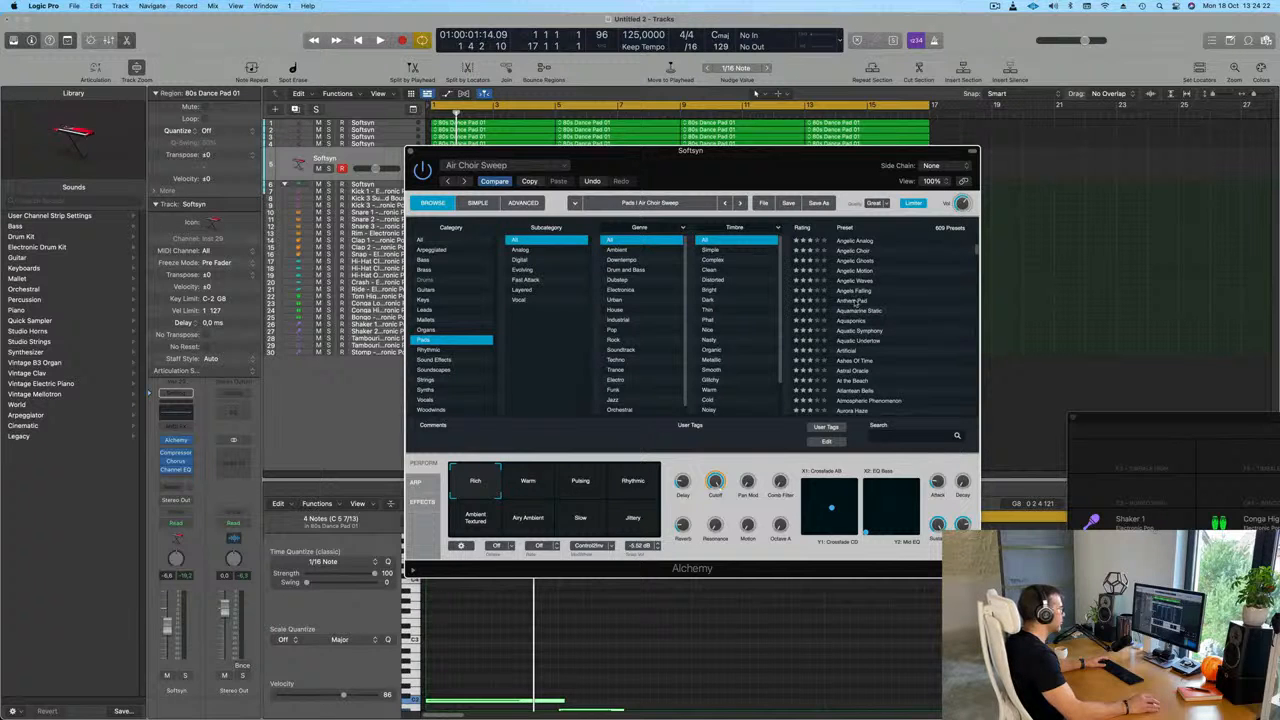
pyautogui.click(852, 281)
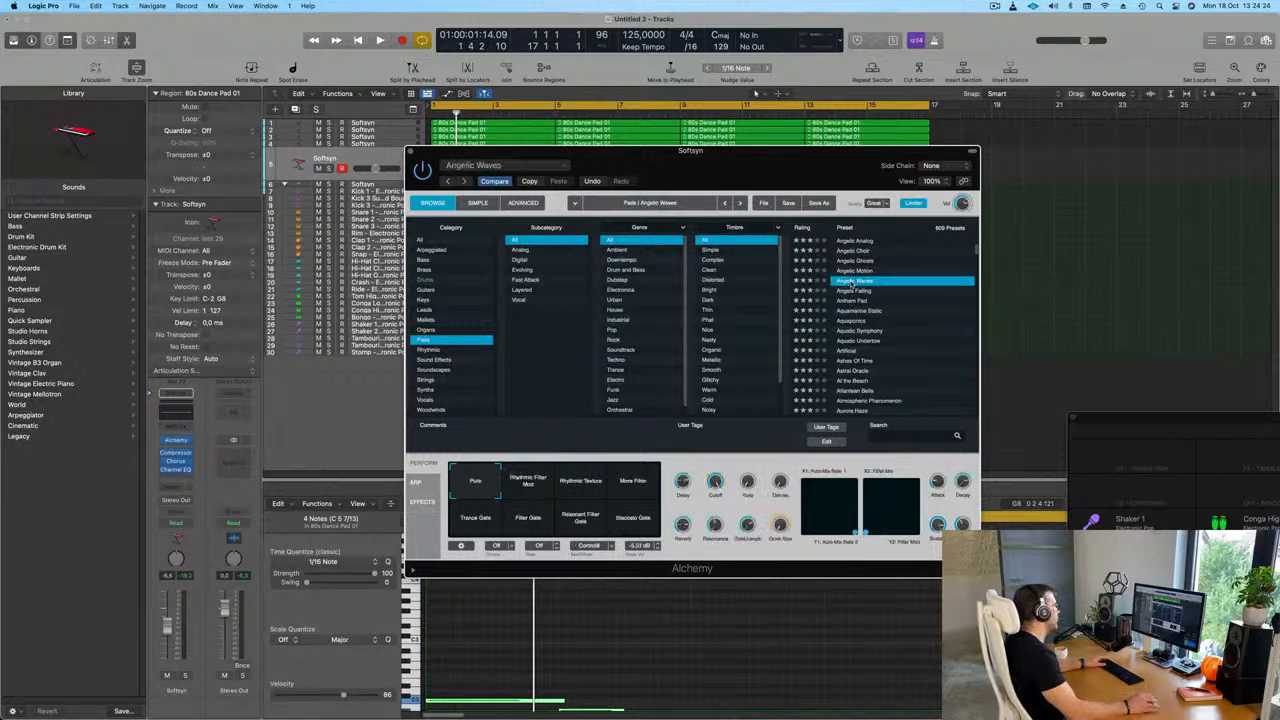
pyautogui.moveTo(670, 157); pyautogui.dragTo(740, 162)
pyautogui.press('space')
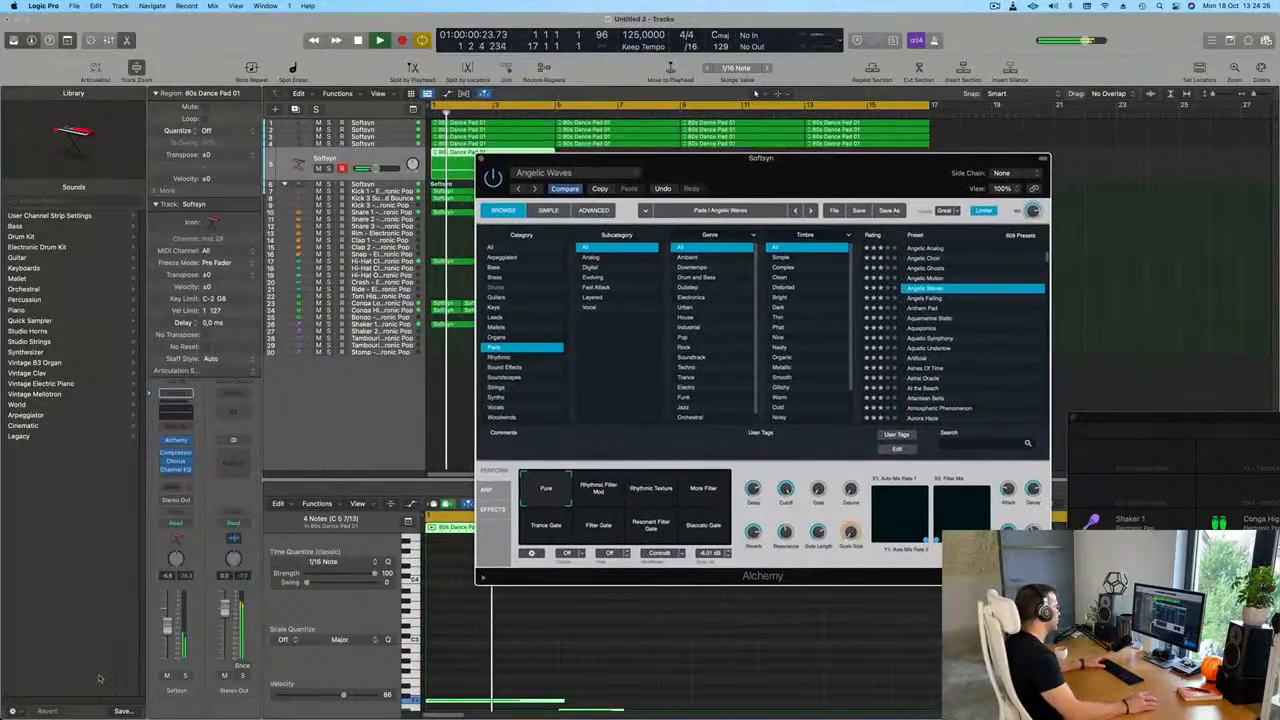
# Raise the new Softsyn track's volume and listen to it briefly in solo.
pyautogui.moveTo(163, 629); pyautogui.dragTo(163, 613)
pyautogui.click(186, 676)
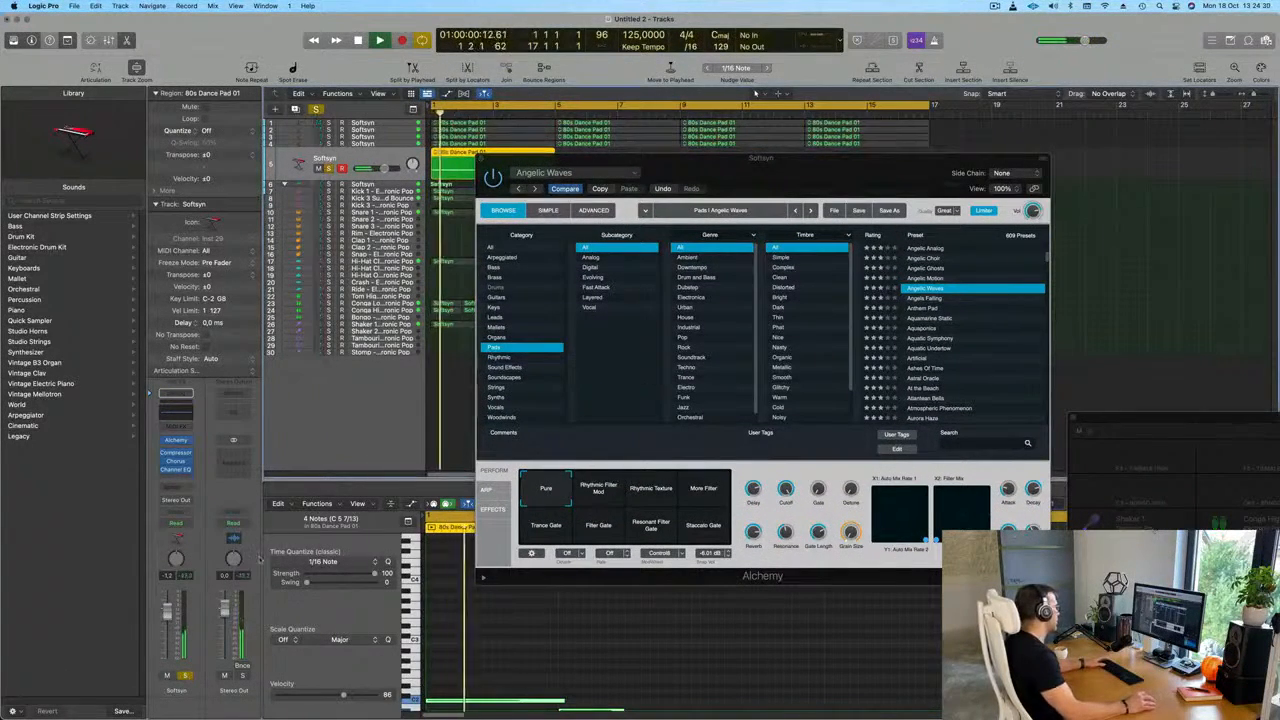
pyautogui.click(186, 676)
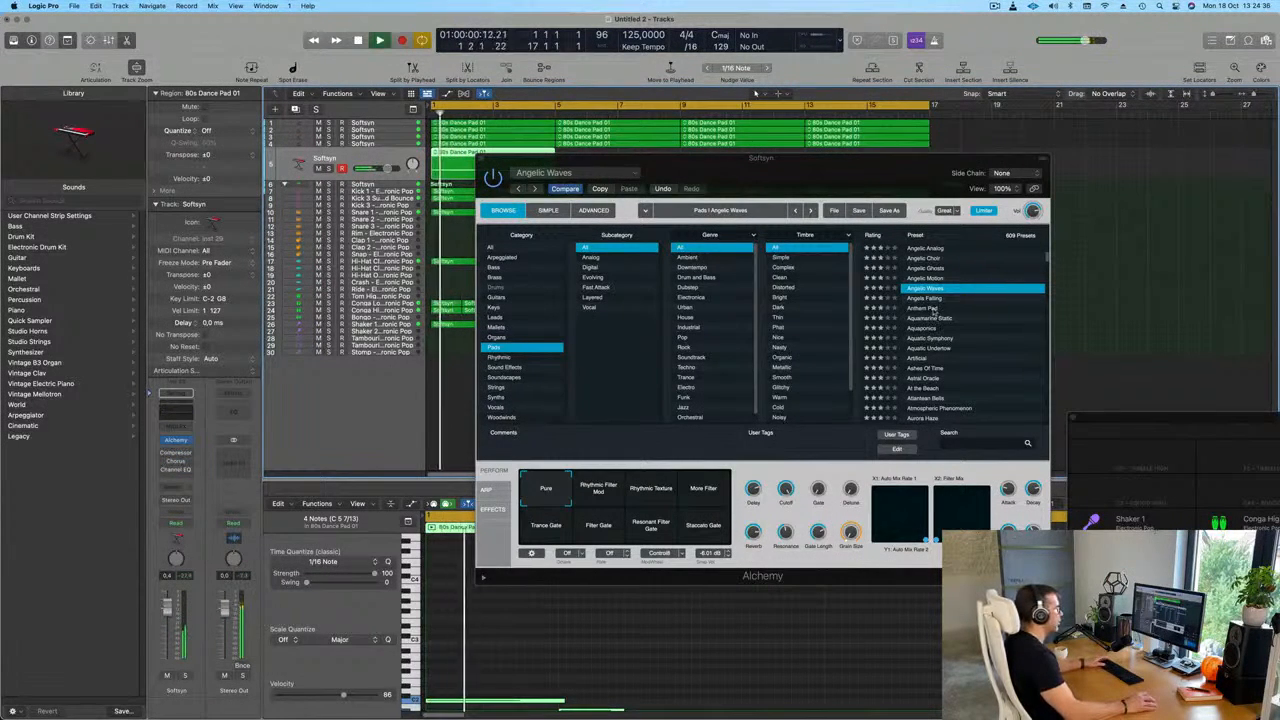
# Try the Ashes Of Time pad preset during playback and switch Alchemy to Atlantean Bells.
pyautogui.scroll(-2, 951, 353)
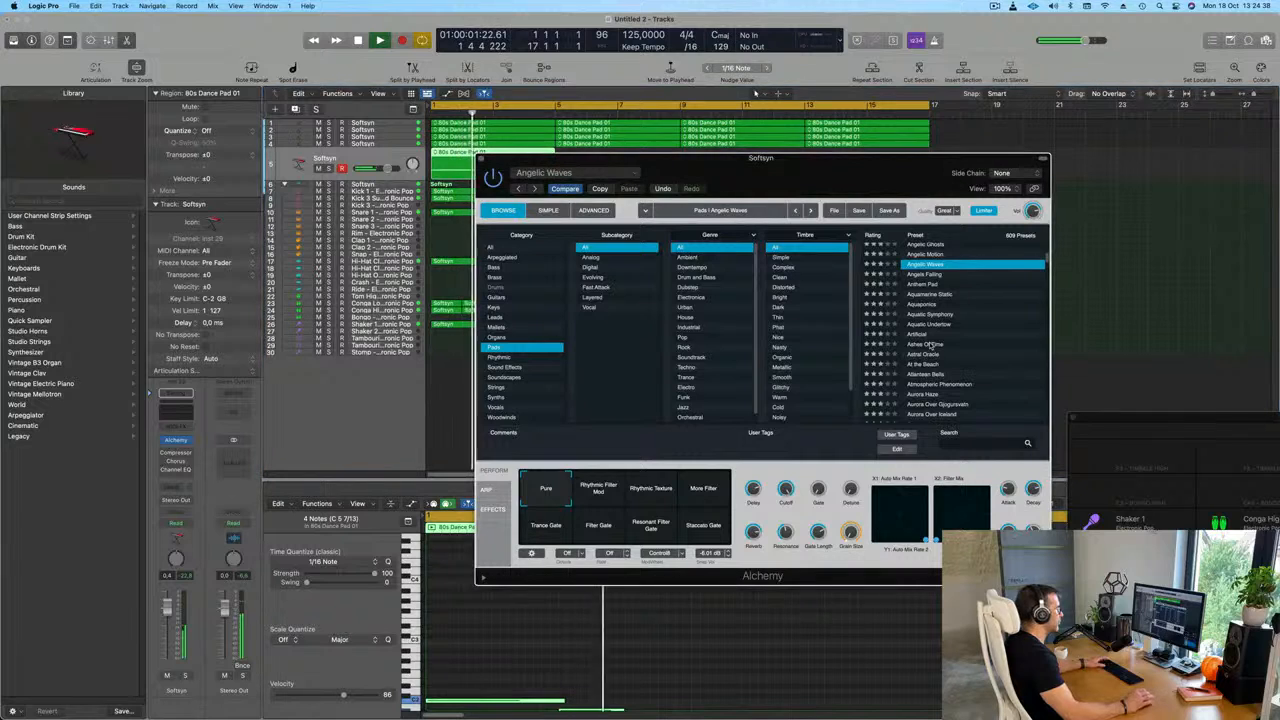
pyautogui.click(931, 345)
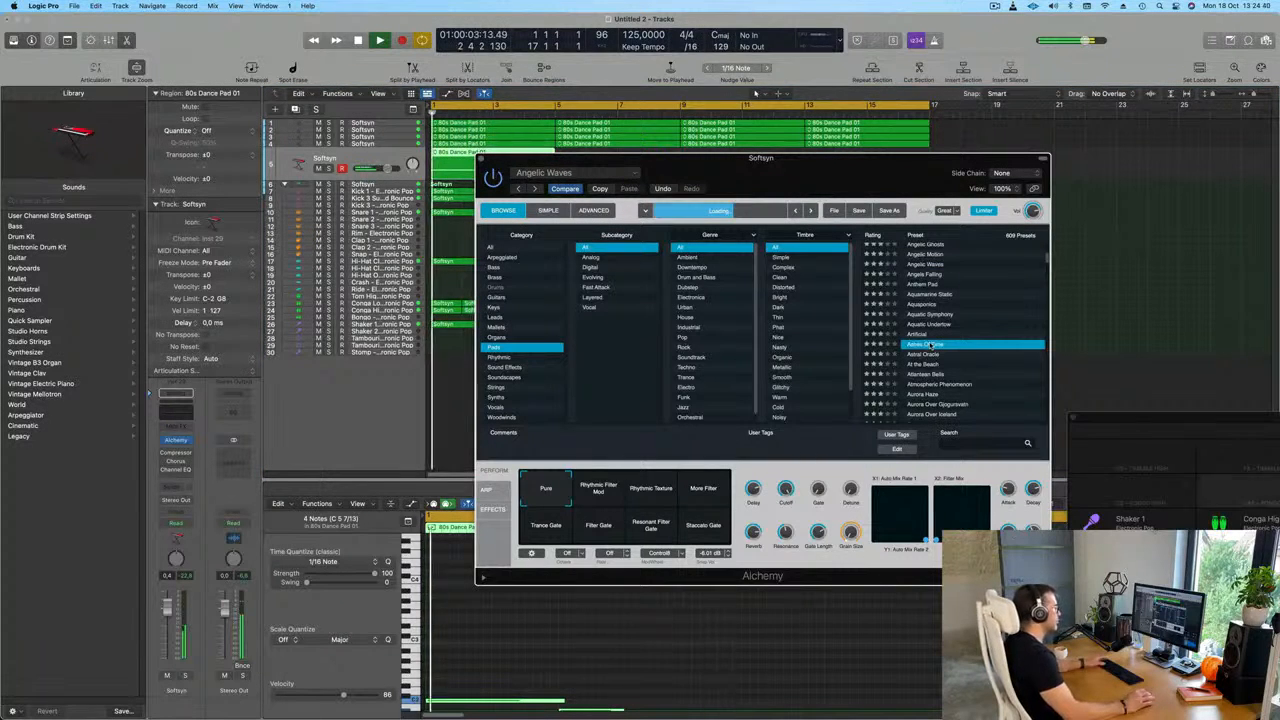
pyautogui.scroll(-4, 944, 346)
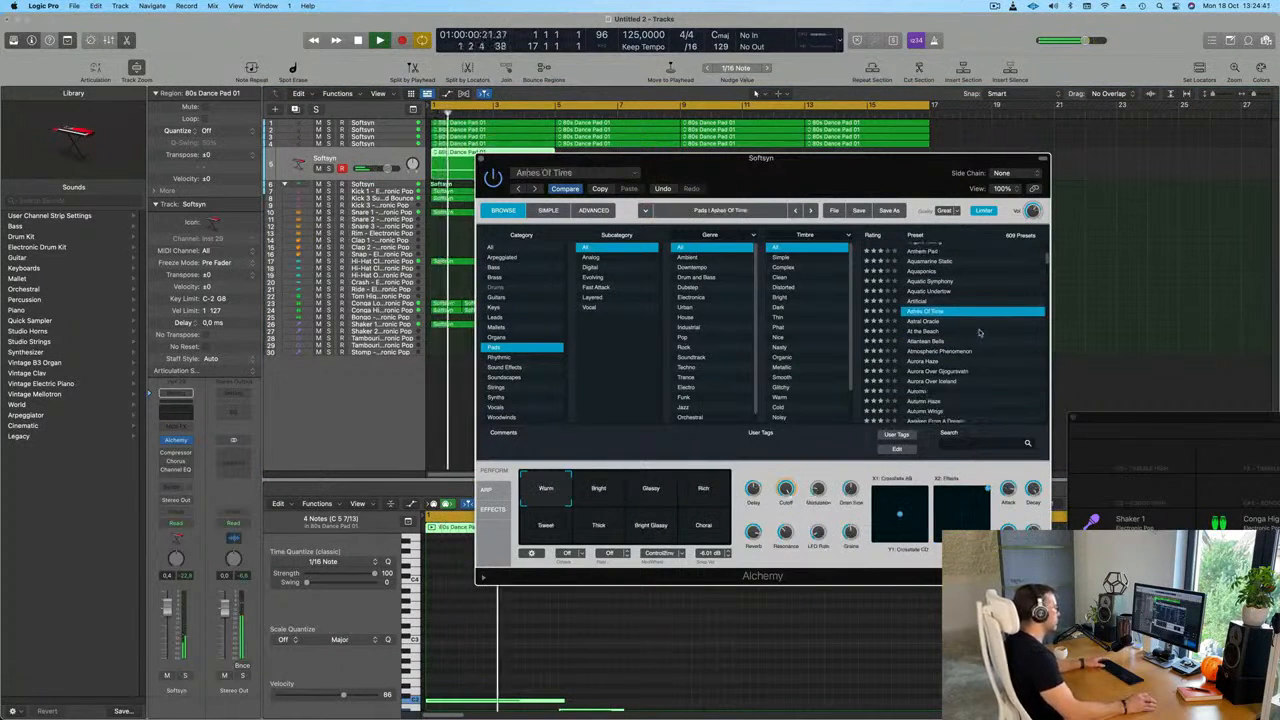
pyautogui.click(922, 331)
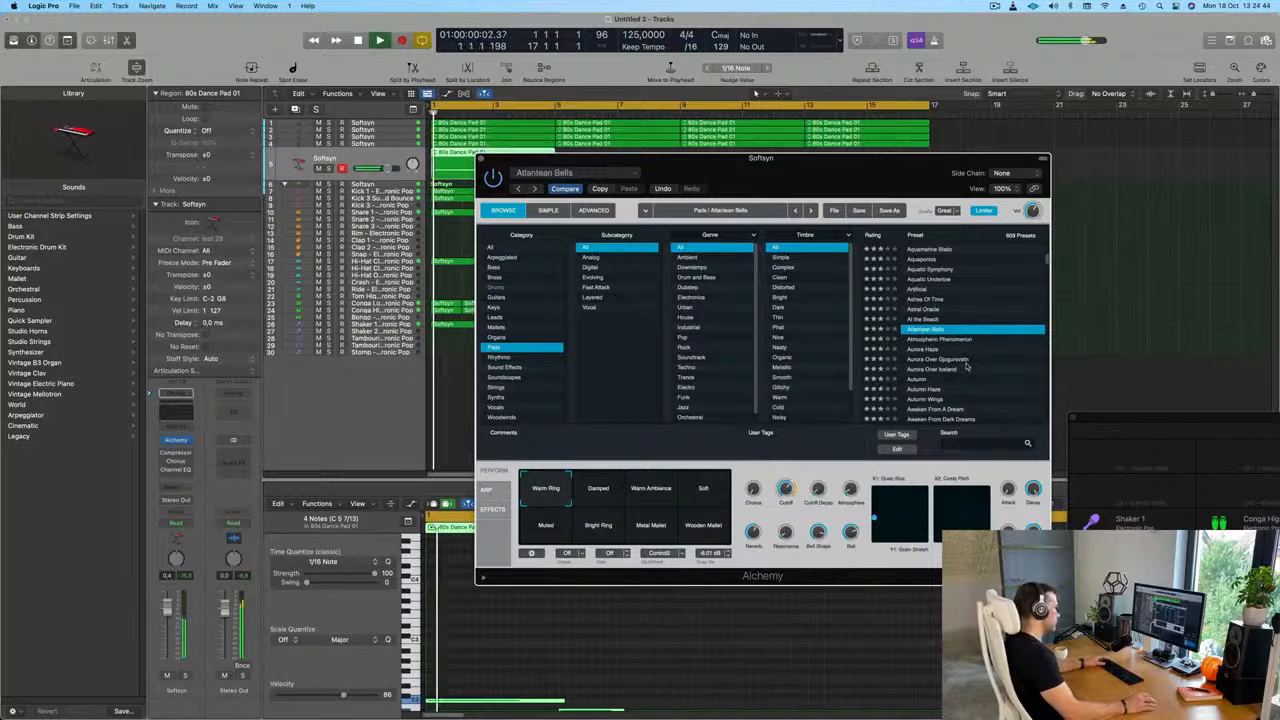
# Audition Alchemy's Aurora Over Iceland pad preset during playback, and switch the sound to Autumn Wings.
pyautogui.scroll(-2, 955, 360)
pyautogui.click(941, 348)
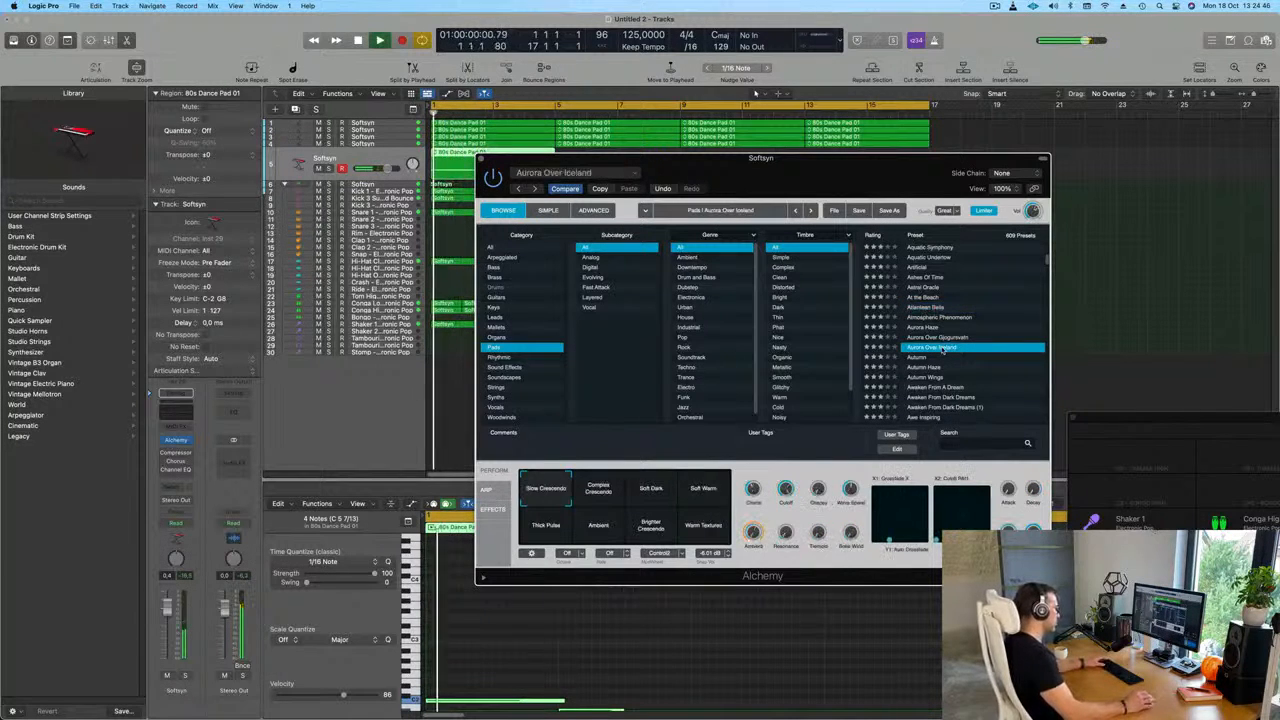
pyautogui.press('space')
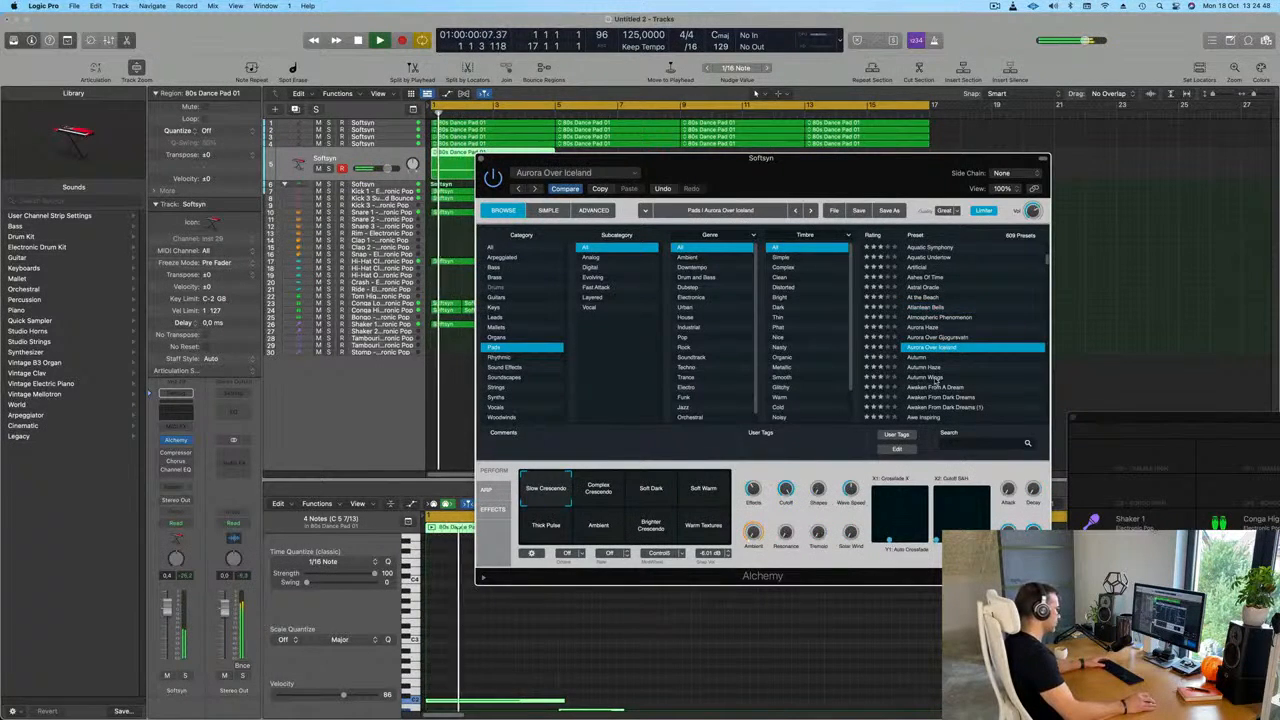
pyautogui.click(936, 378)
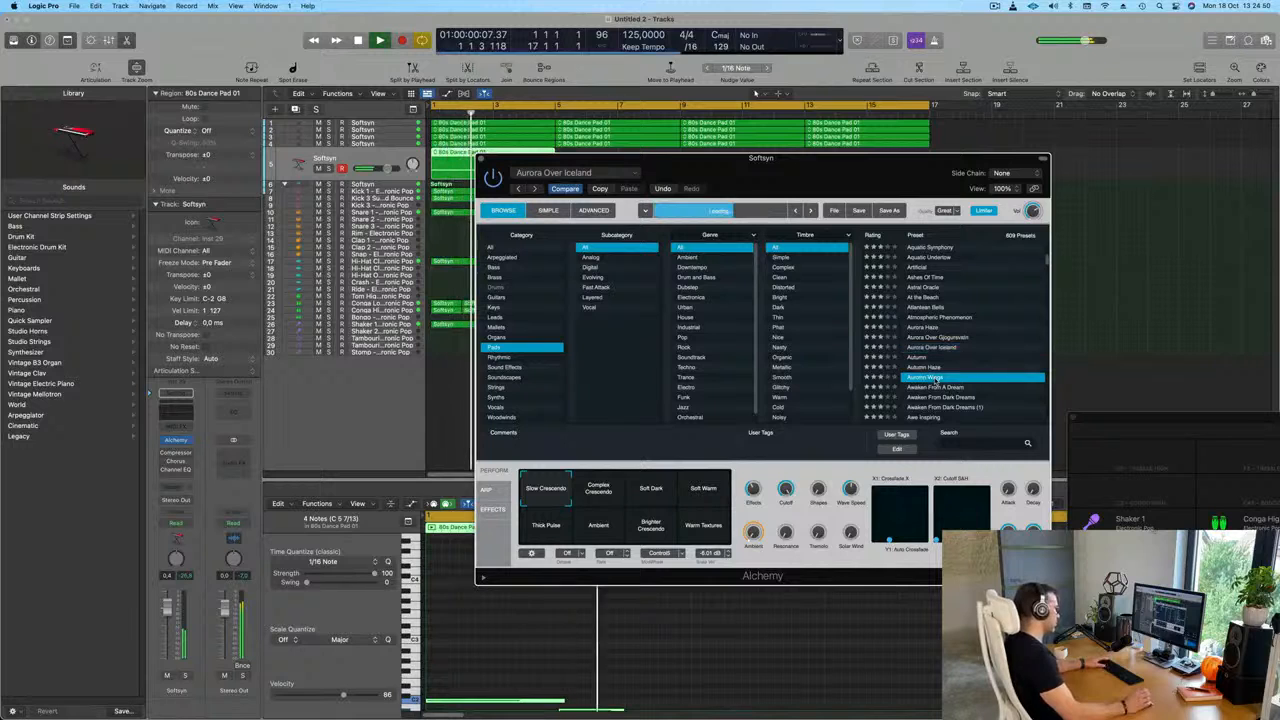
pyautogui.press('space')
pyautogui.press('space')
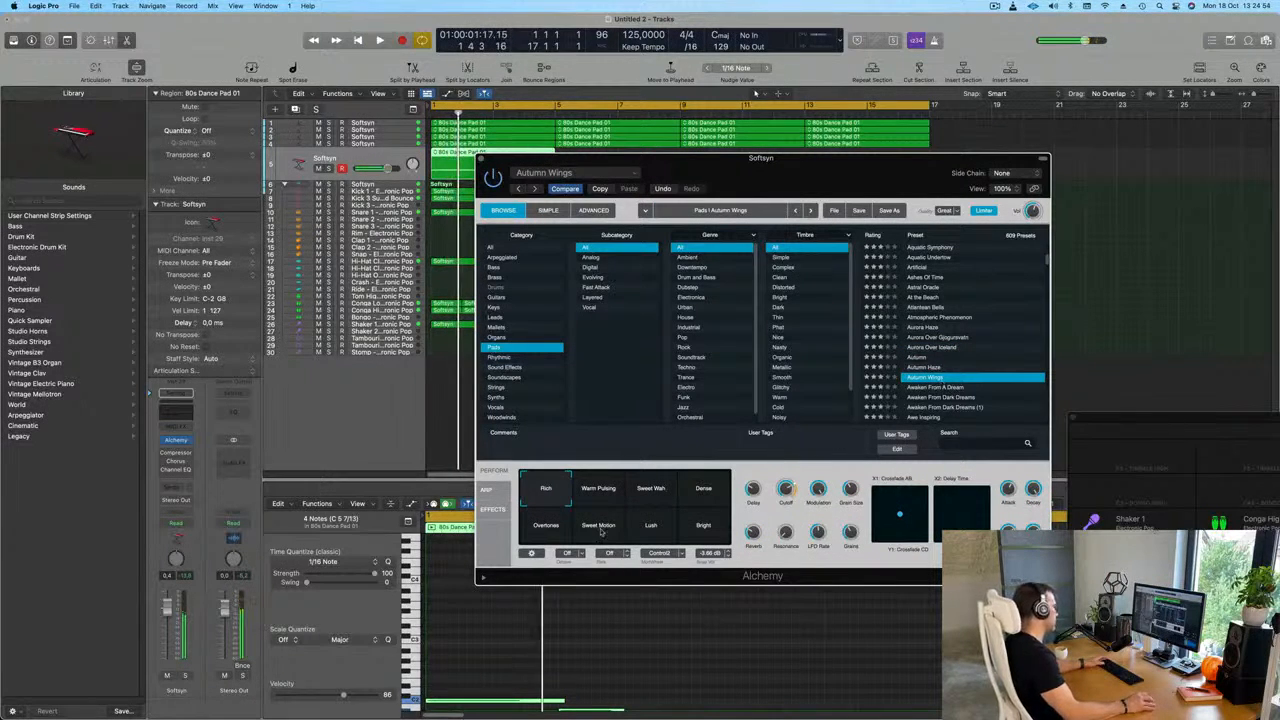
# Compare the Sweet Wah, Dense and Bright variations of Autumn Wings during playback and settle on Sweet Wah.
pyautogui.click(651, 490)
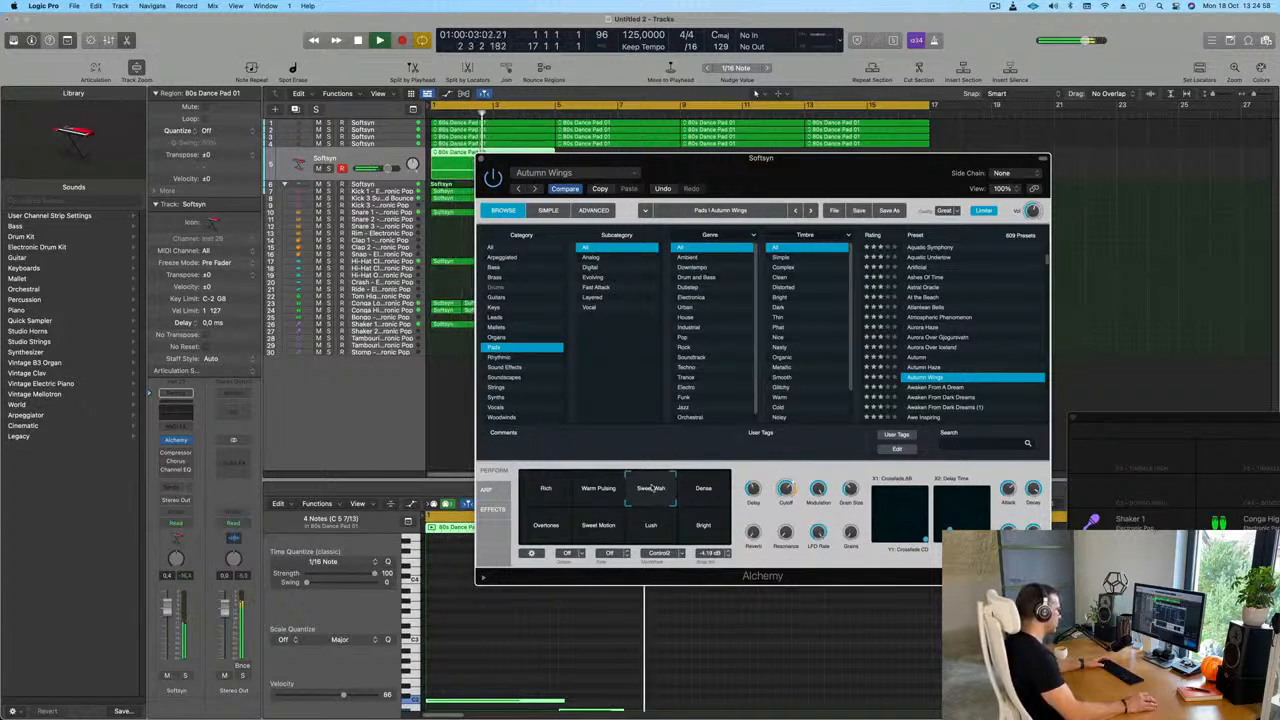
pyautogui.click(705, 488)
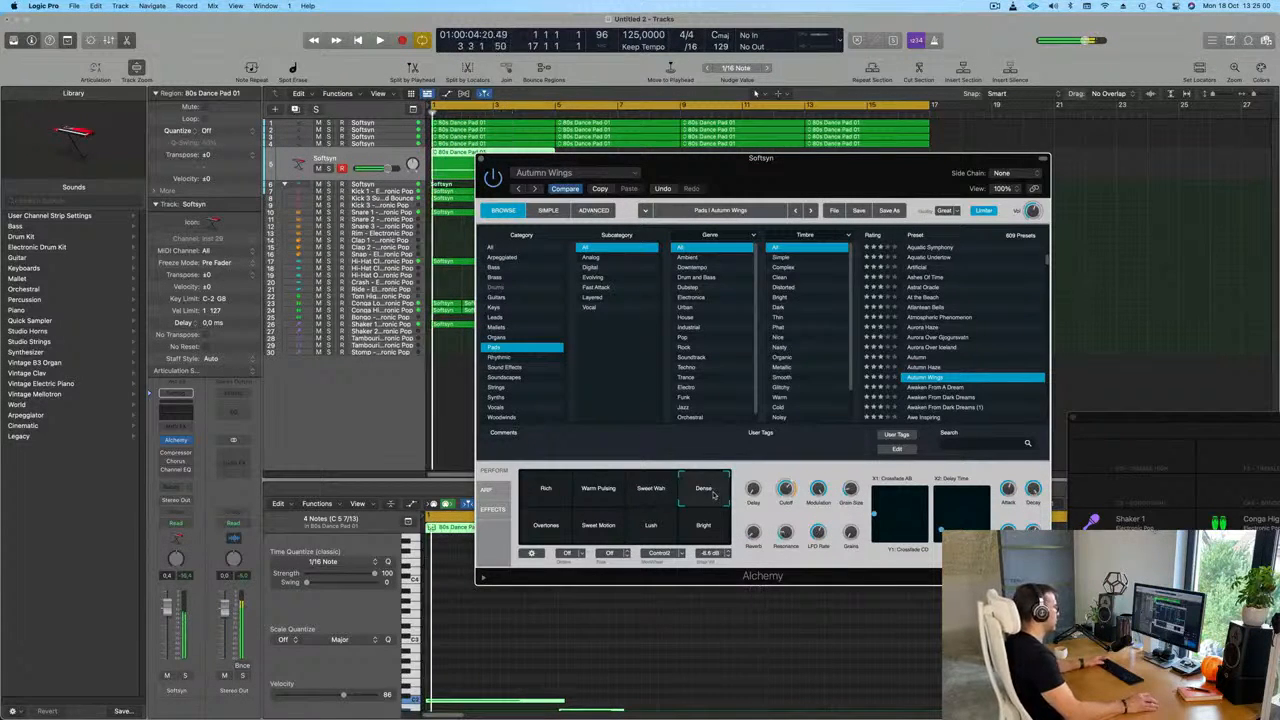
pyautogui.click(724, 536)
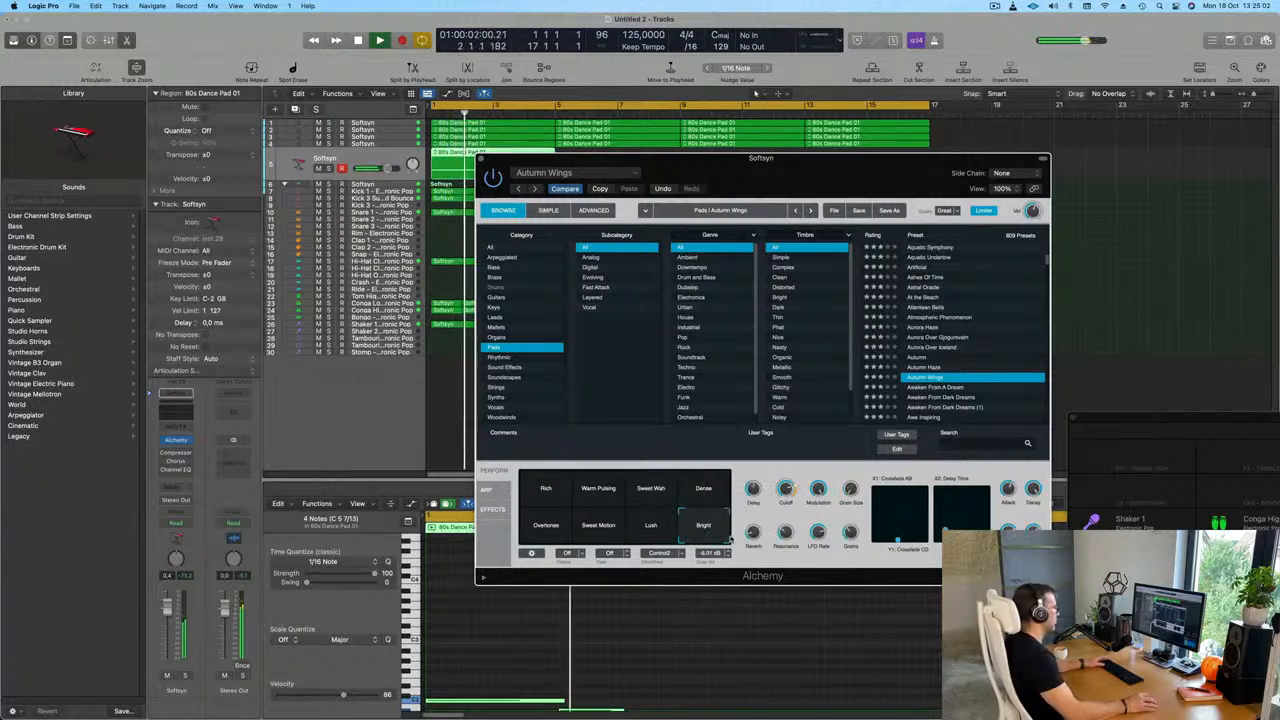
pyautogui.click(650, 490)
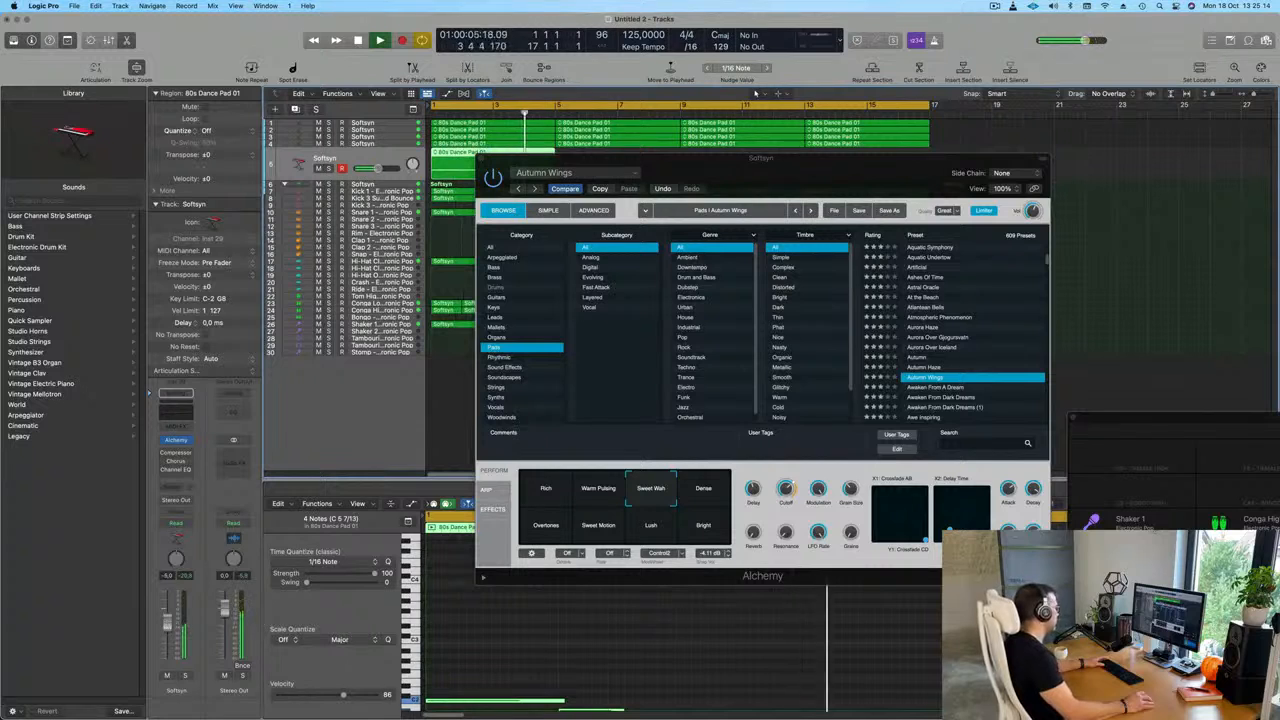
# Show the Musical Typing keyboard and replay the melody from the start with its notes in view.
pyautogui.press('super+k')
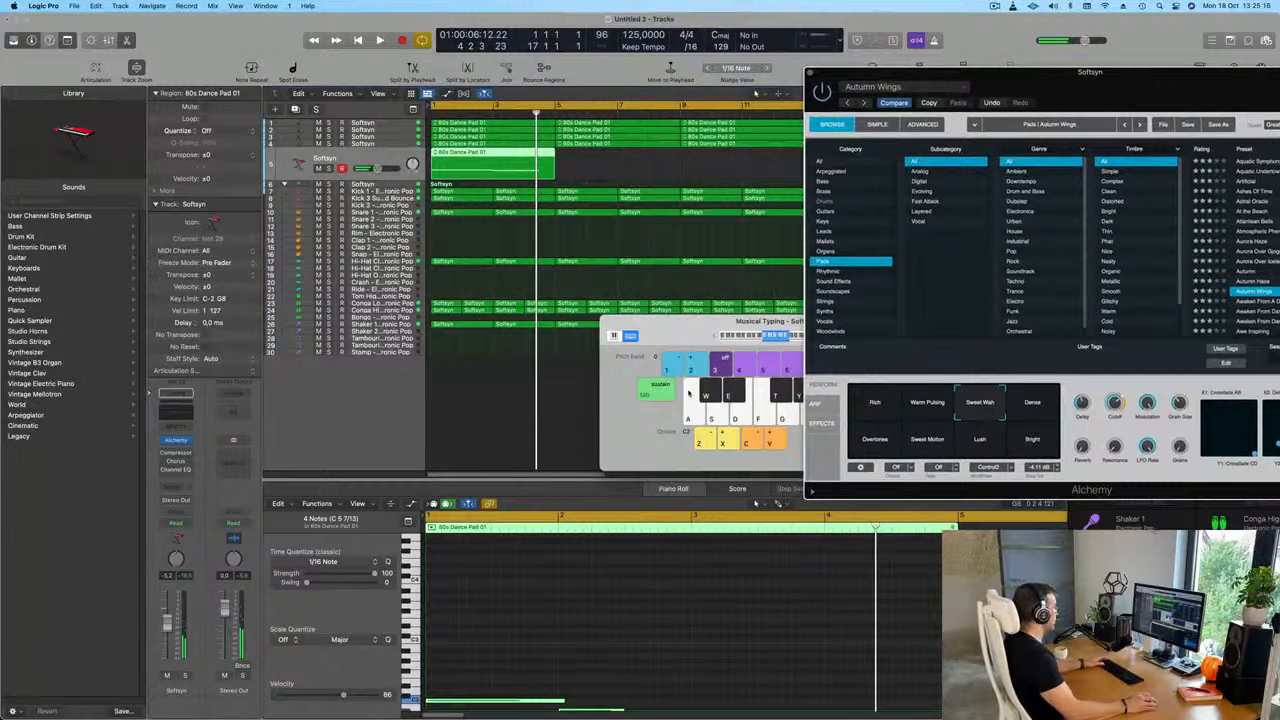
pyautogui.scroll(-3, 620, 601)
pyautogui.press('space')
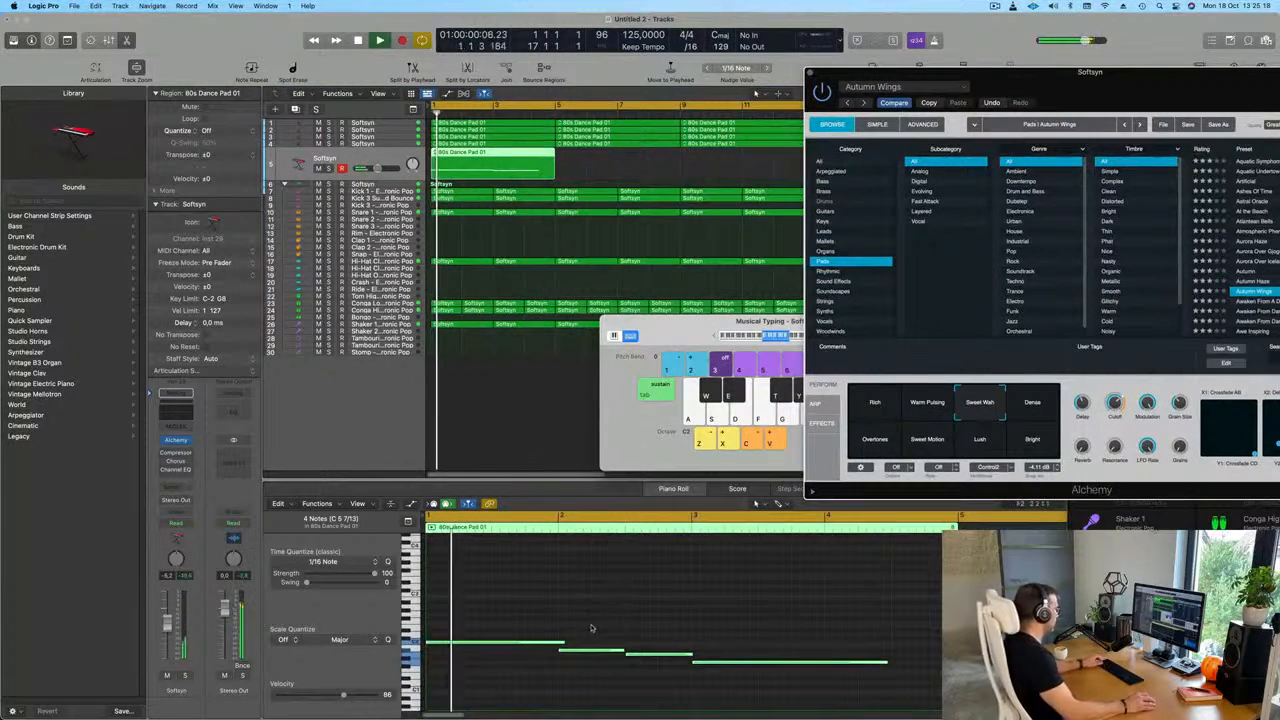
pyautogui.press('Return')
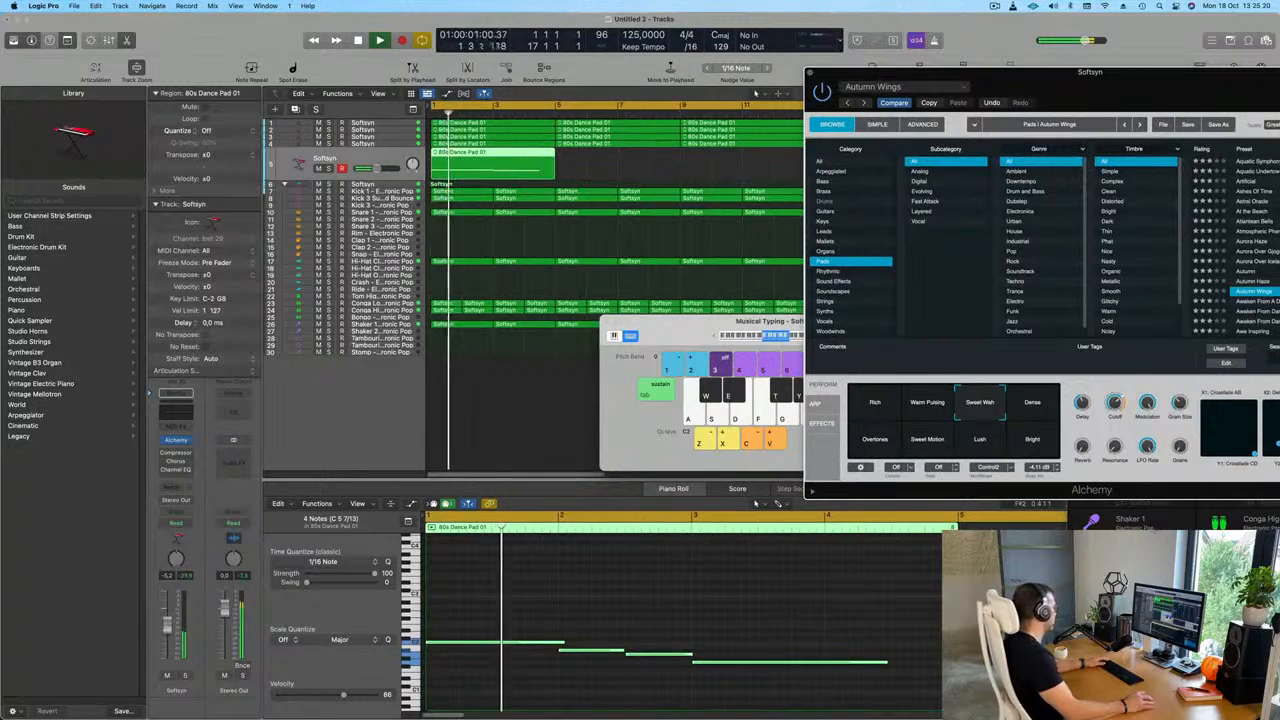
# Open the melody track's Channel EQ and enable a low cut at about 278 Hz with the analyzer on.
pyautogui.click(178, 411)
pyautogui.press('space')
pyautogui.moveTo(485, 145); pyautogui.dragTo(257, 145)
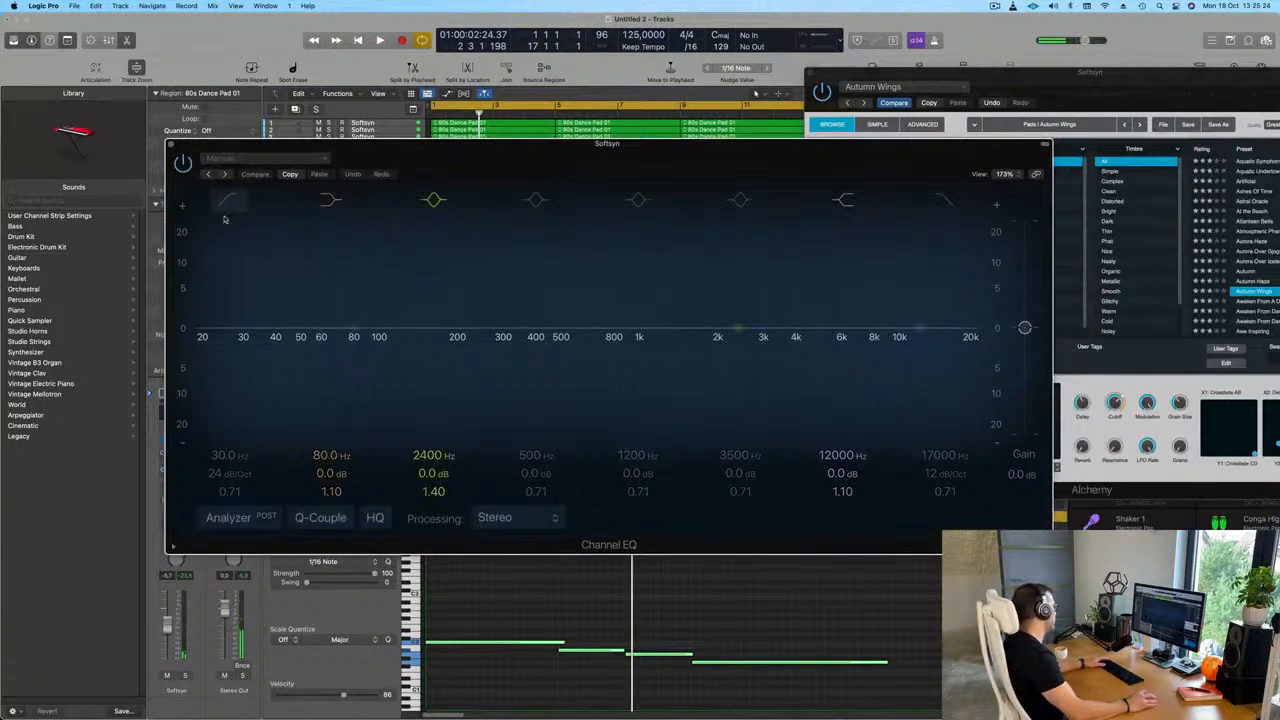
pyautogui.click(225, 204)
pyautogui.press('space')
pyautogui.moveTo(255, 342); pyautogui.dragTo(560, 342)
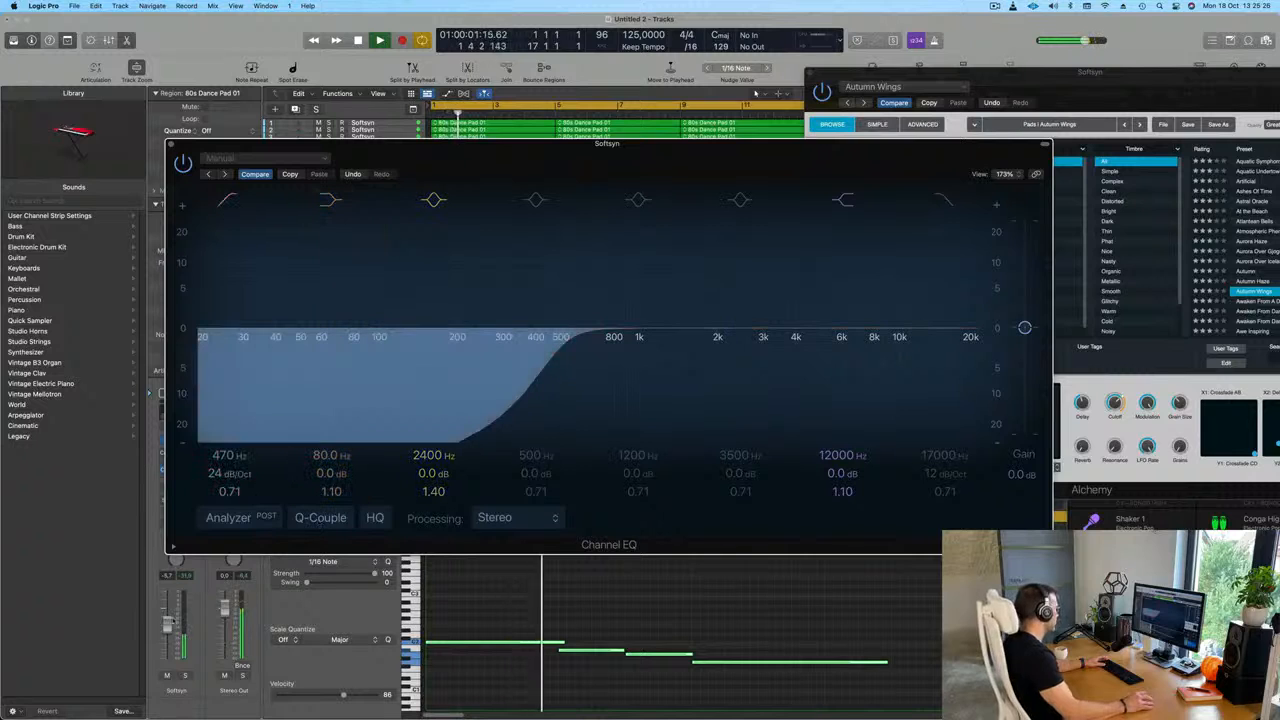
pyautogui.moveTo(554, 343); pyautogui.dragTo(478, 347)
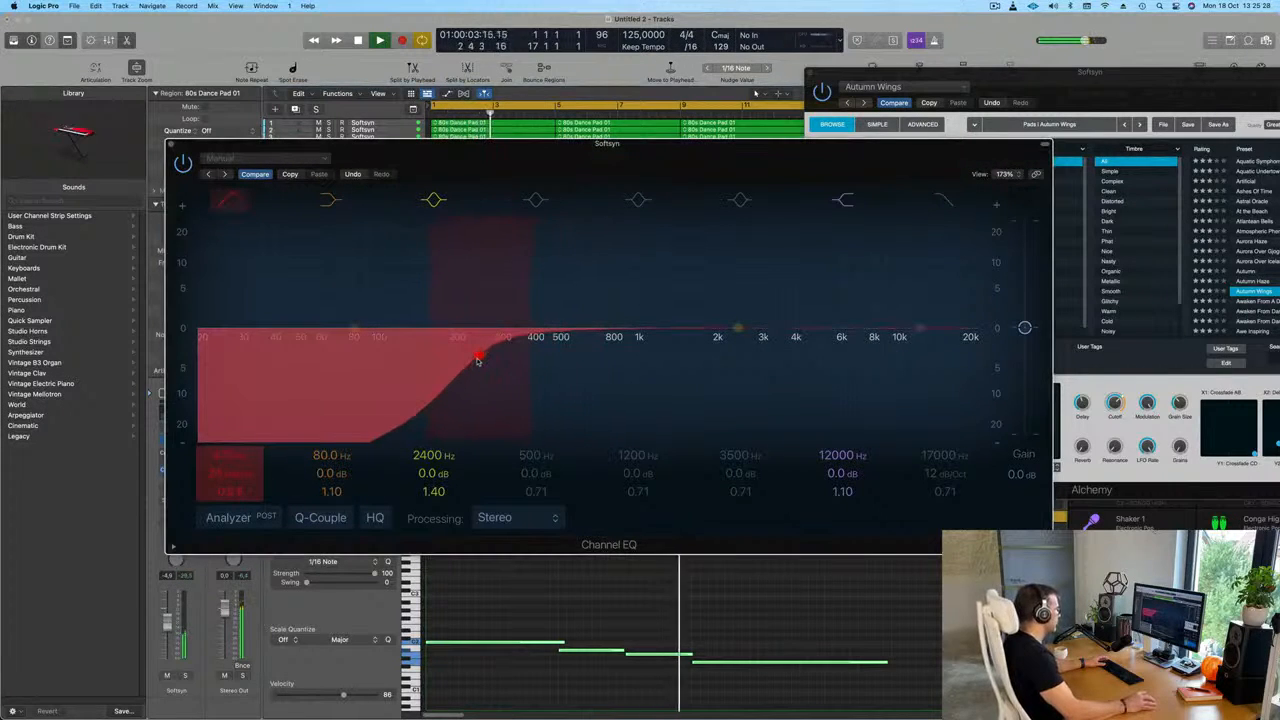
pyautogui.click(240, 519)
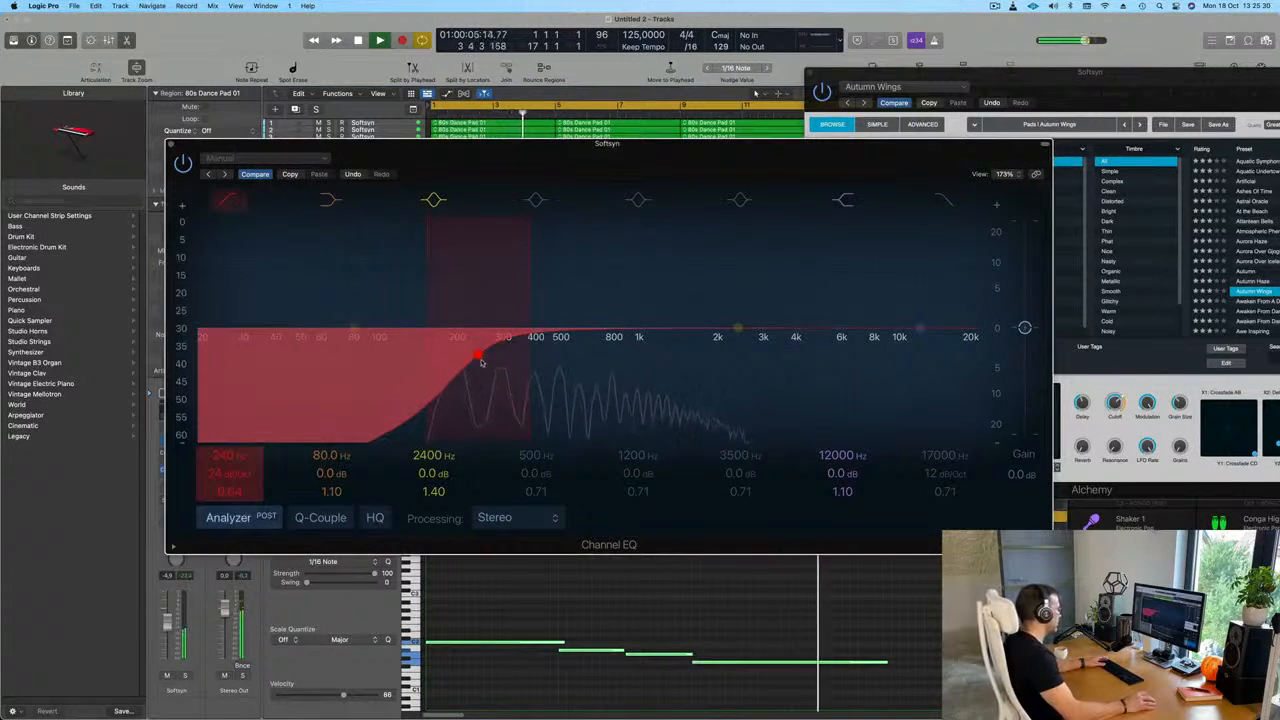
pyautogui.moveTo(477, 360); pyautogui.dragTo(493, 353)
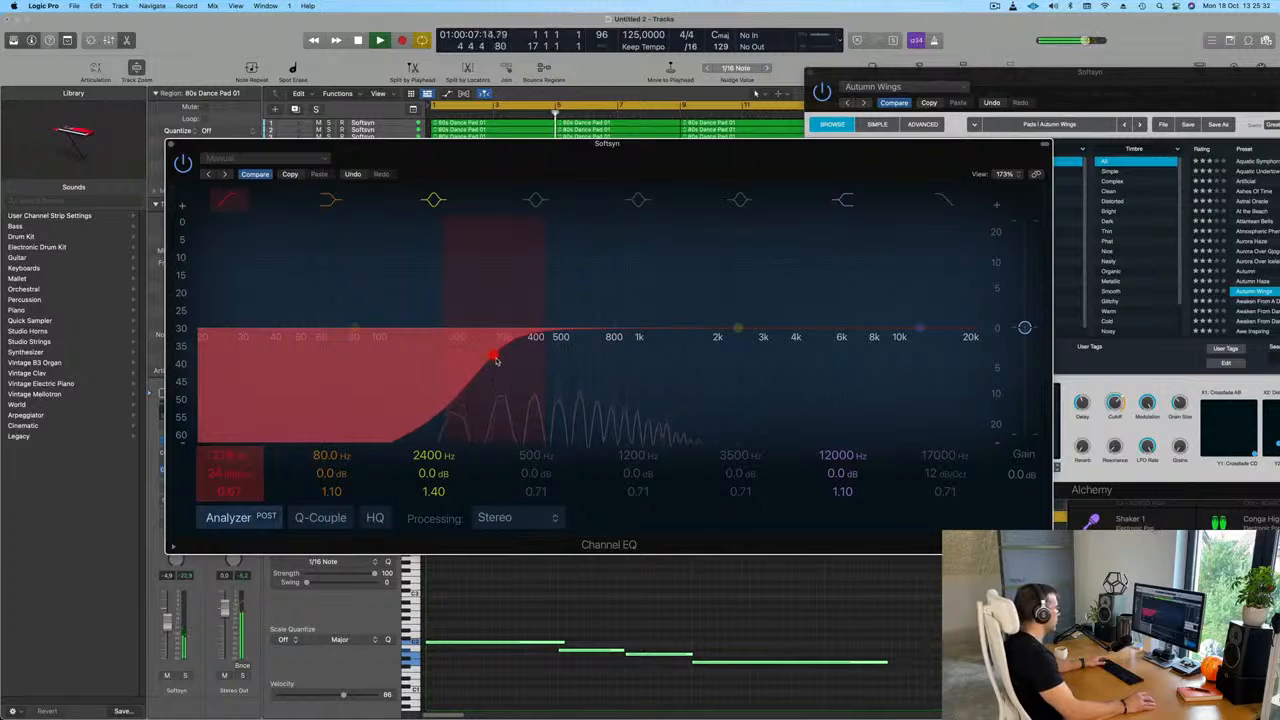
# Move the EQ window clear of the arrangement and repeat the melody region along its track up to bar 17.
pyautogui.moveTo(600, 160); pyautogui.dragTo(760, 442)
pyautogui.press('Return')
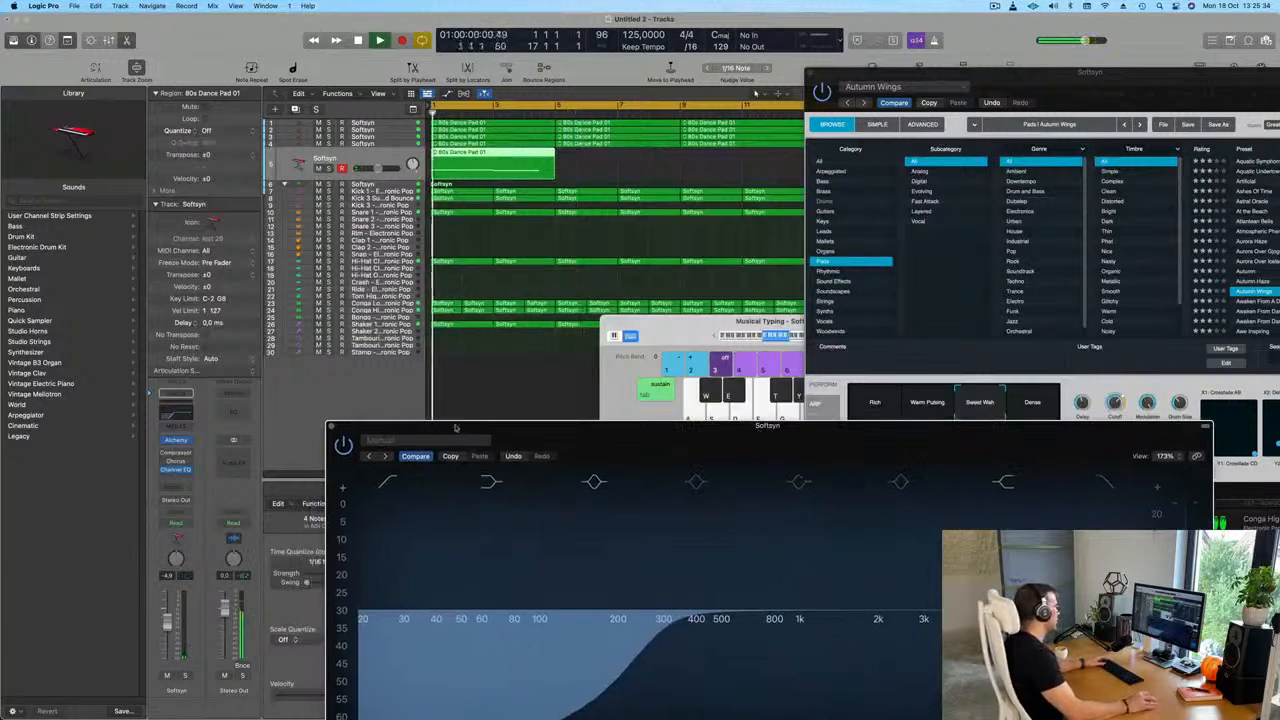
pyautogui.hscroll(-5, 592, 171)
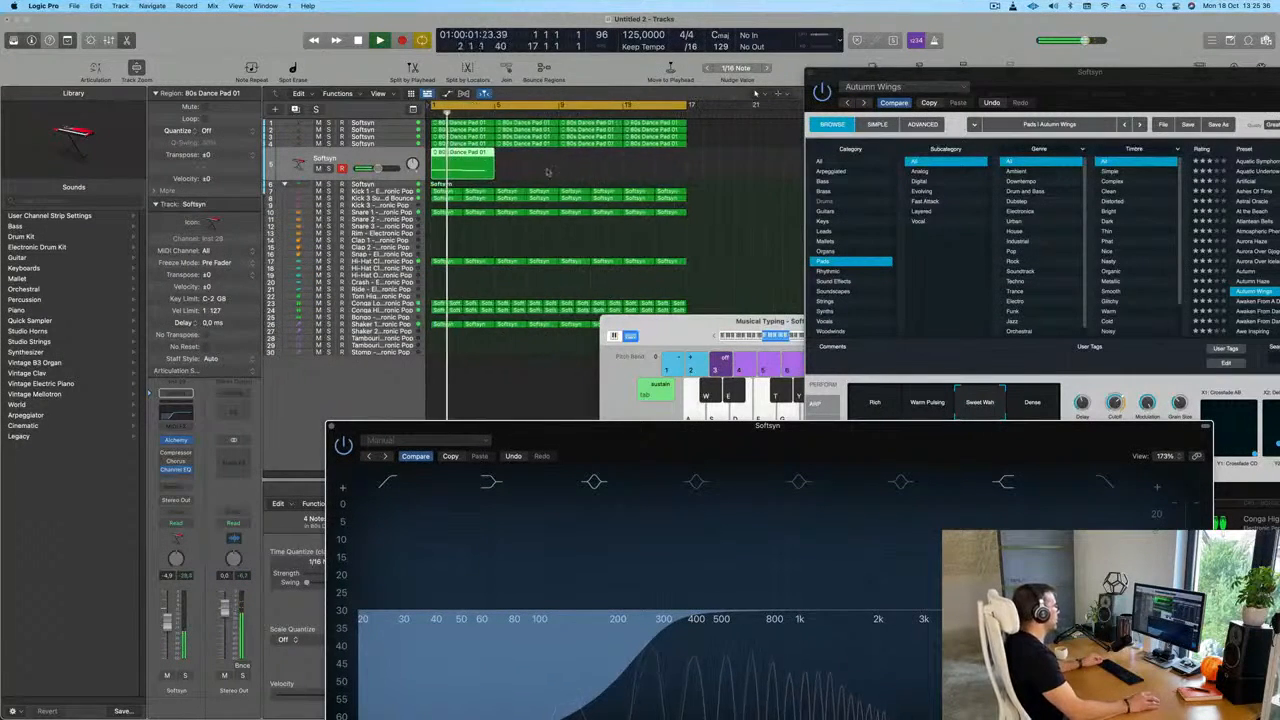
pyautogui.click(531, 171)
pyautogui.click(451, 161)
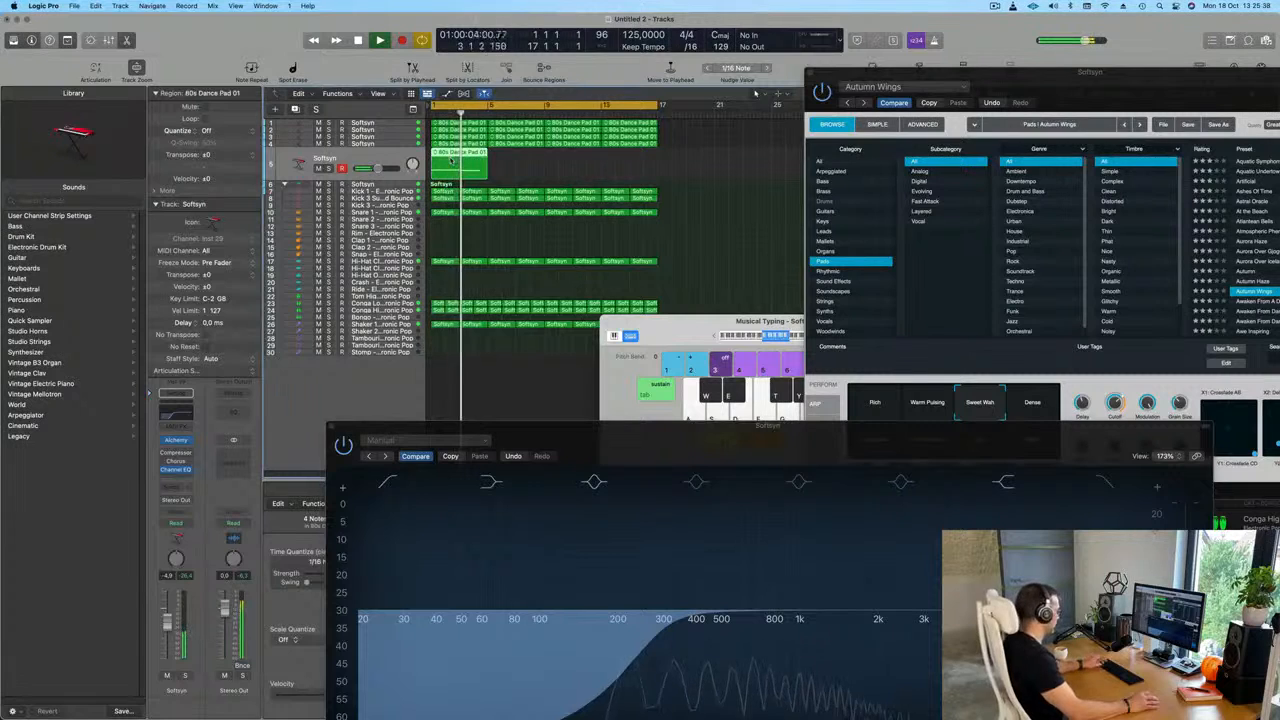
pyautogui.press('super+r')
pyautogui.press('super+r')
pyautogui.press('space')
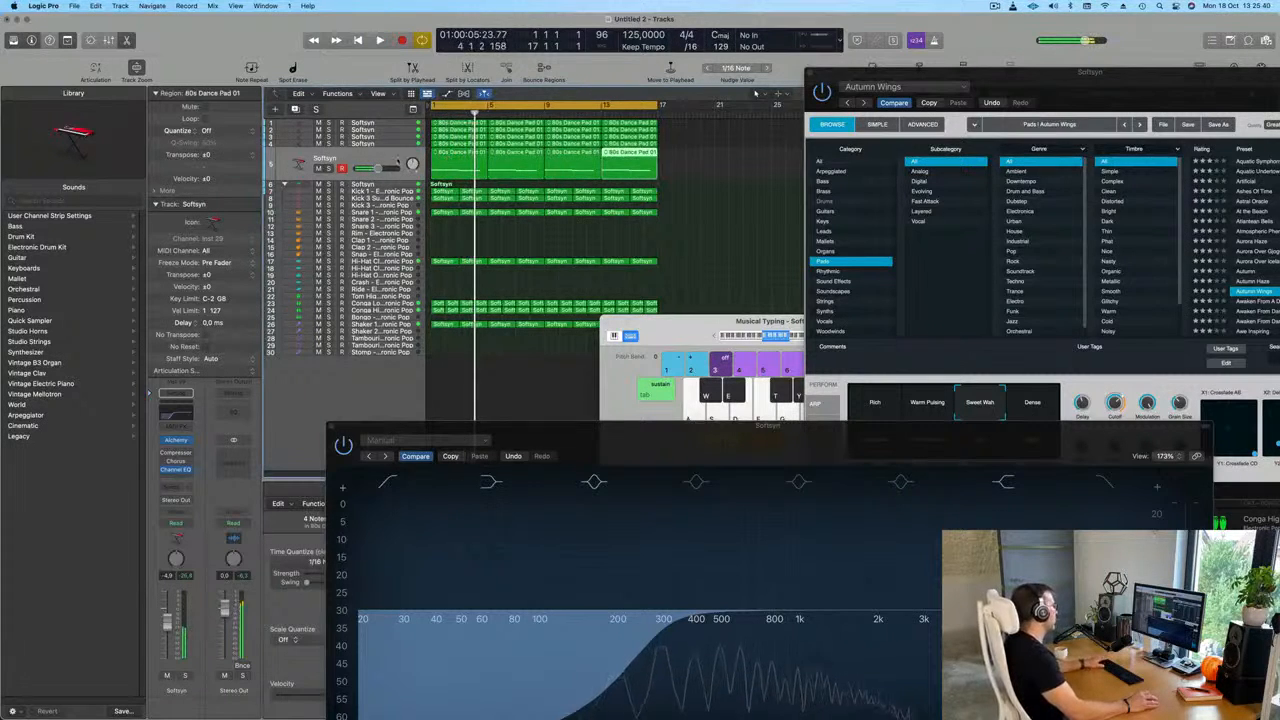
pyautogui.press('space')
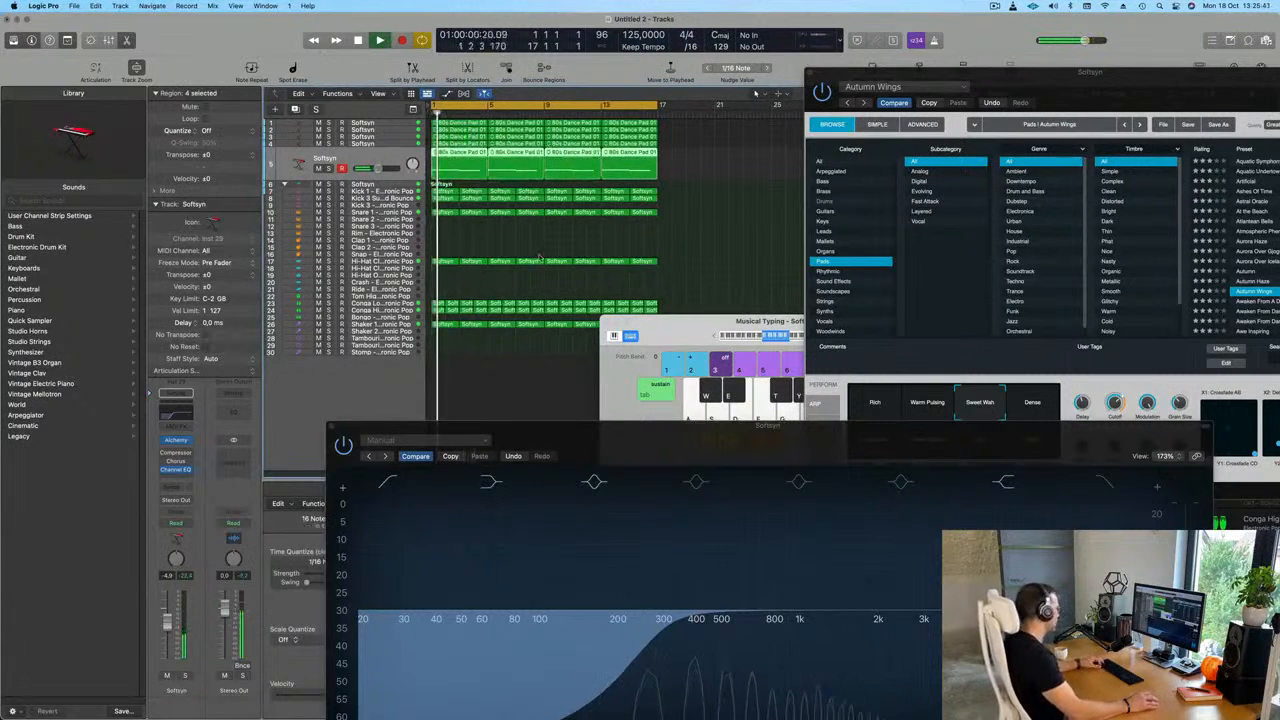
# Color and name all regions in the arrangement by their tracks.
pyautogui.press('super+a')
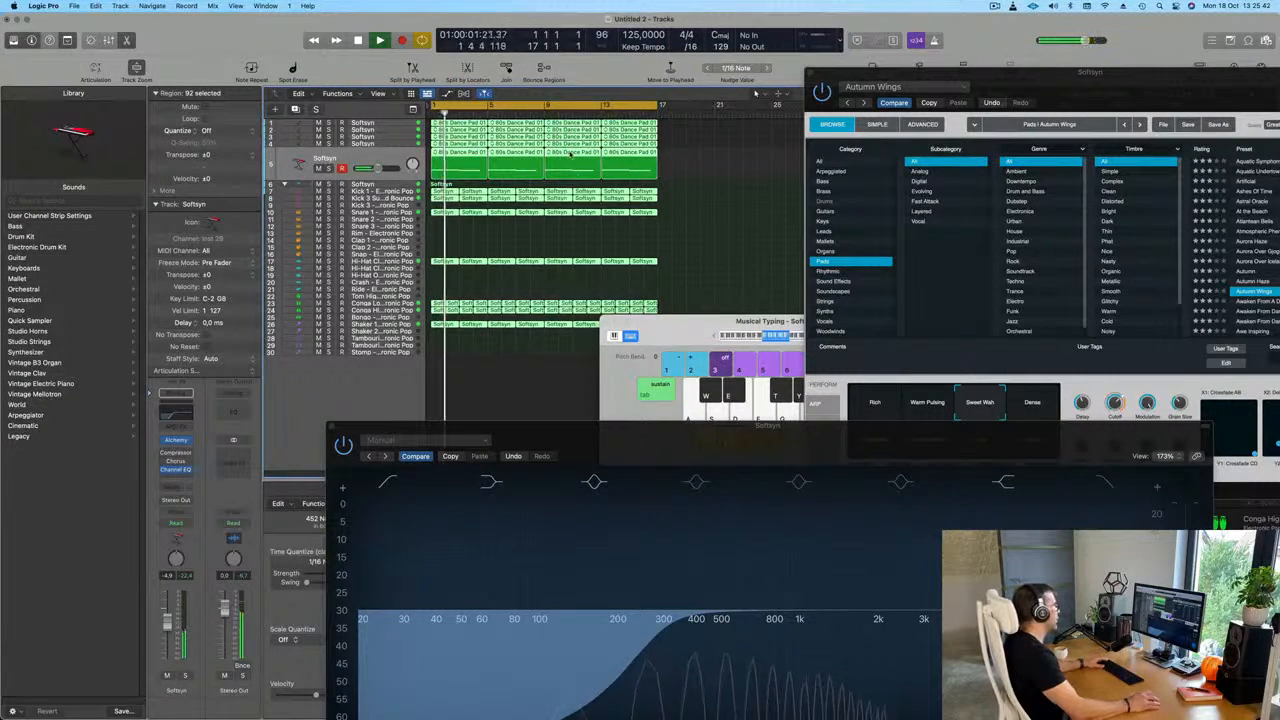
pyautogui.rightClick(571, 153)
pyautogui.click(577, 158)
pyautogui.rightClick(562, 154)
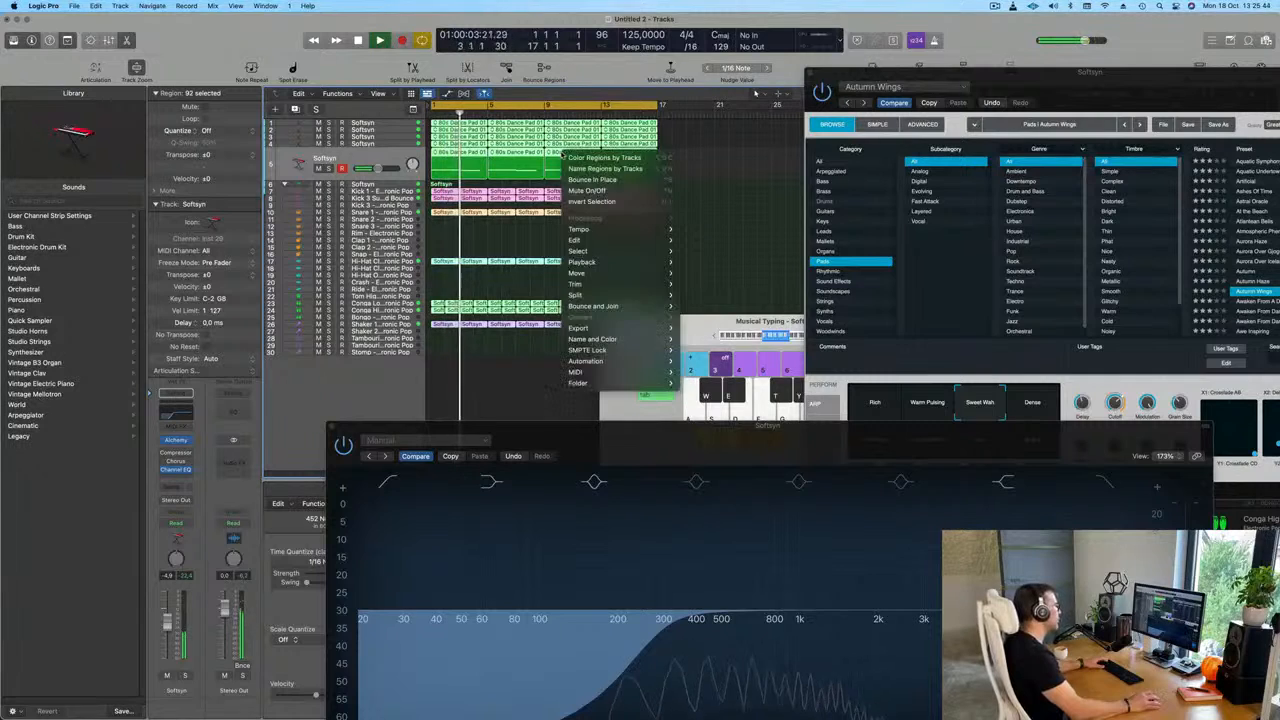
pyautogui.click(588, 169)
pyautogui.press('Return')
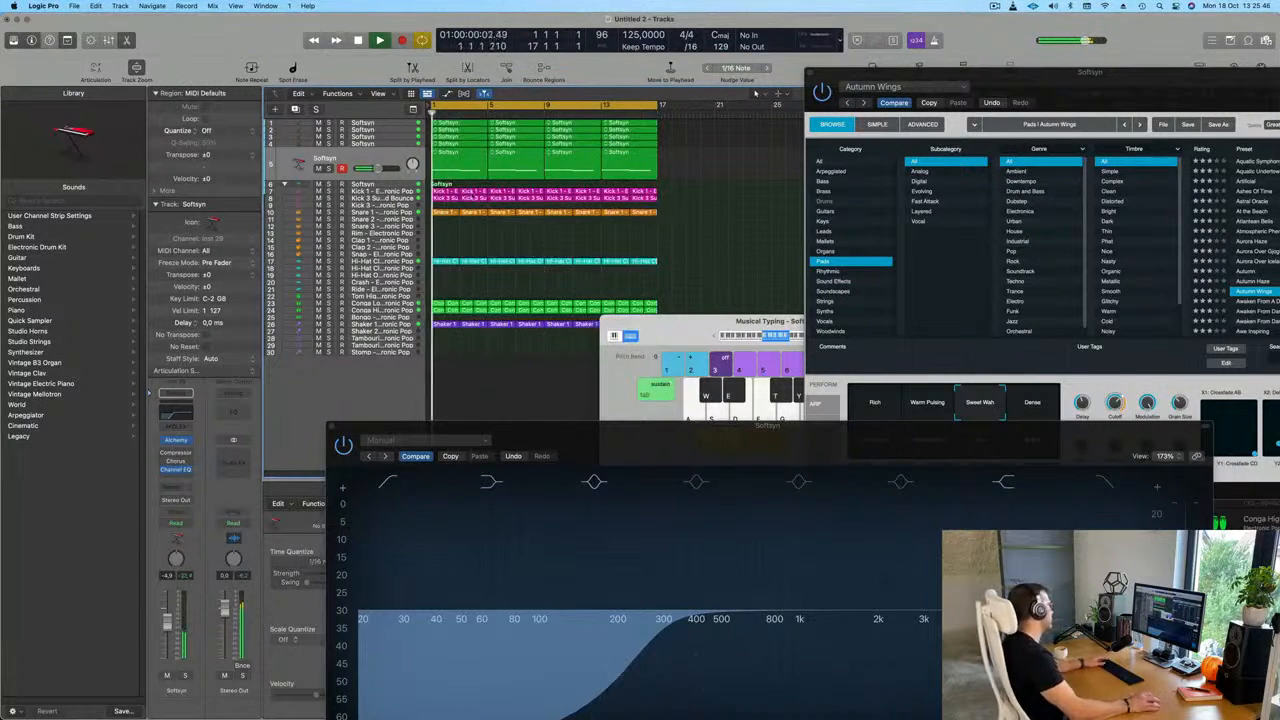
# Compare the mix with the melody track muted, soloed and playing normally.
pyautogui.click(397, 161)
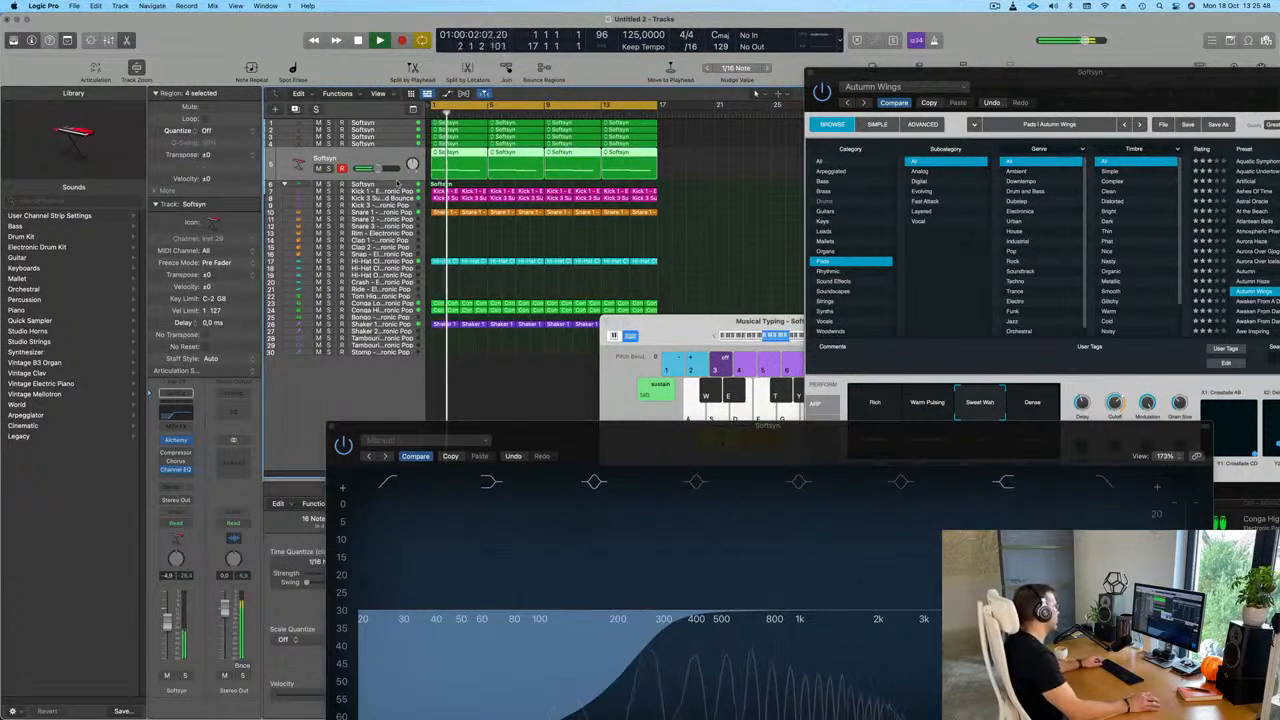
pyautogui.click(320, 168)
pyautogui.click(329, 168)
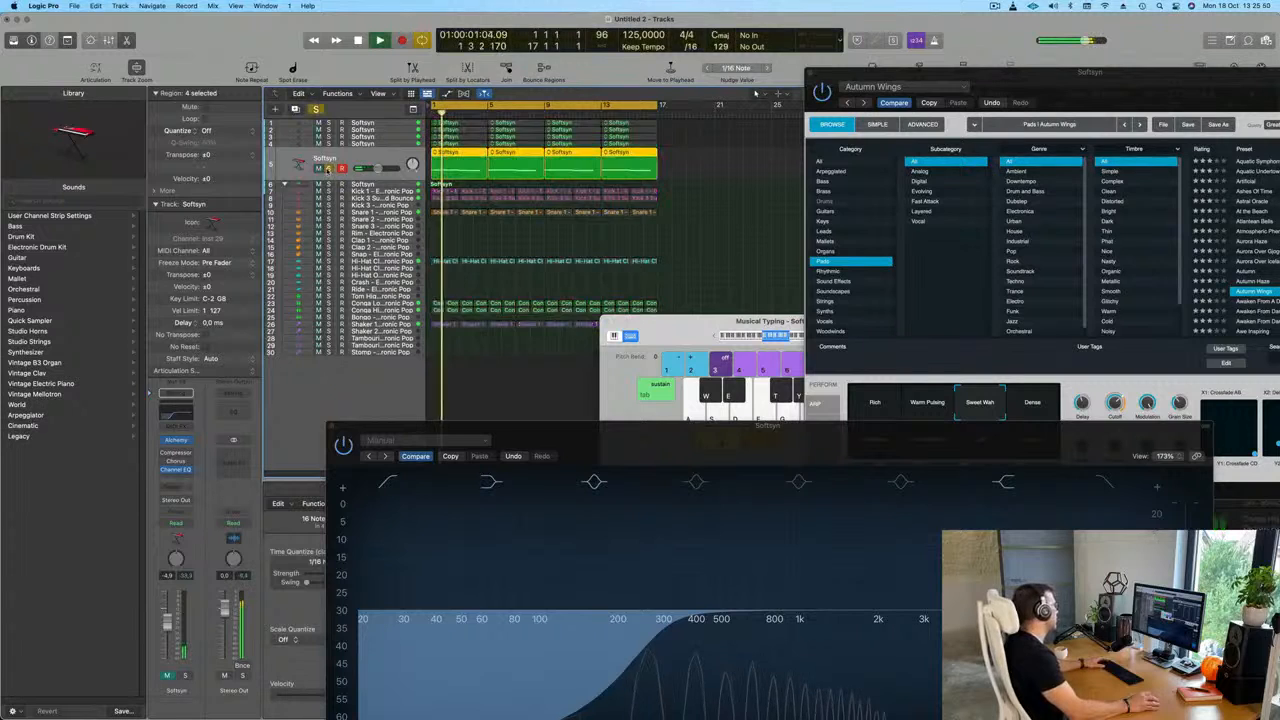
pyautogui.click(328, 169)
pyautogui.press('space')
pyautogui.click(319, 169)
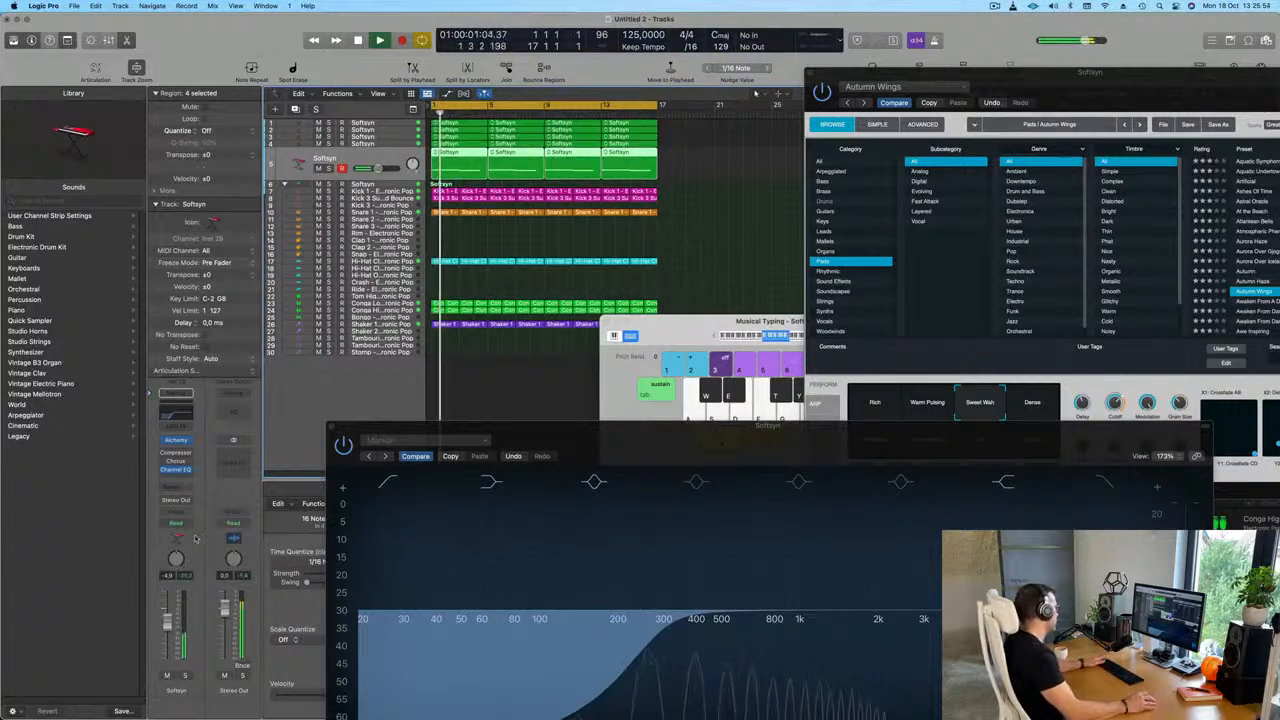
# Add a send from the melody track to Bus 4 (Aux 4) and raise its send level.
pyautogui.press('space')
pyautogui.click(175, 492)
pyautogui.moveTo(178, 503)
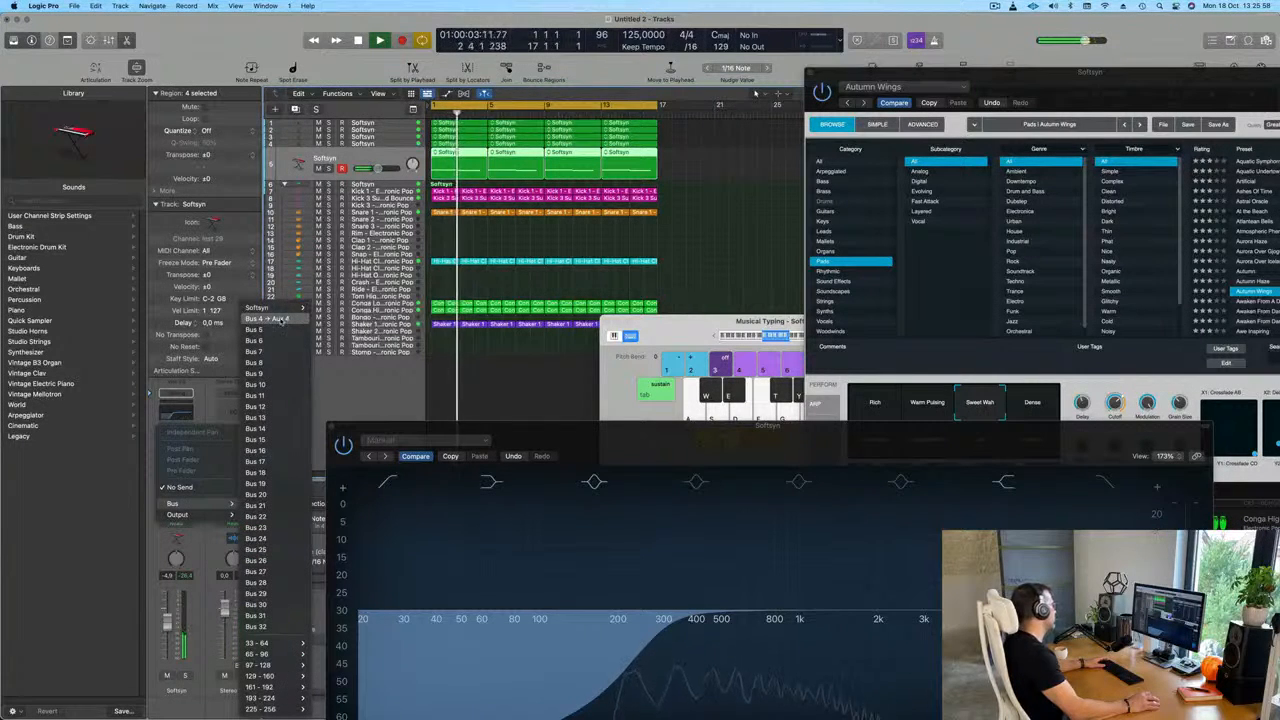
pyautogui.click(281, 320)
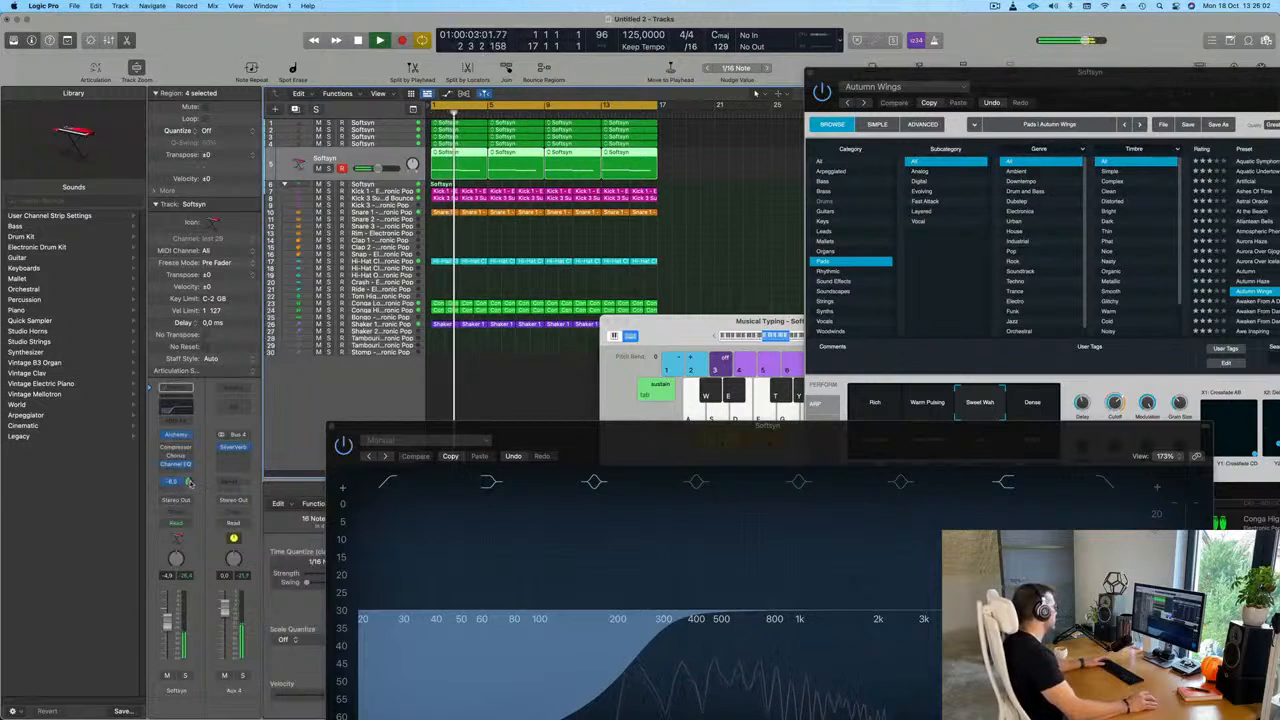
# Open the Compressor on Aux 4 and adjust its release while the song plays.
pyautogui.moveTo(558, 429); pyautogui.dragTo(836, 424)
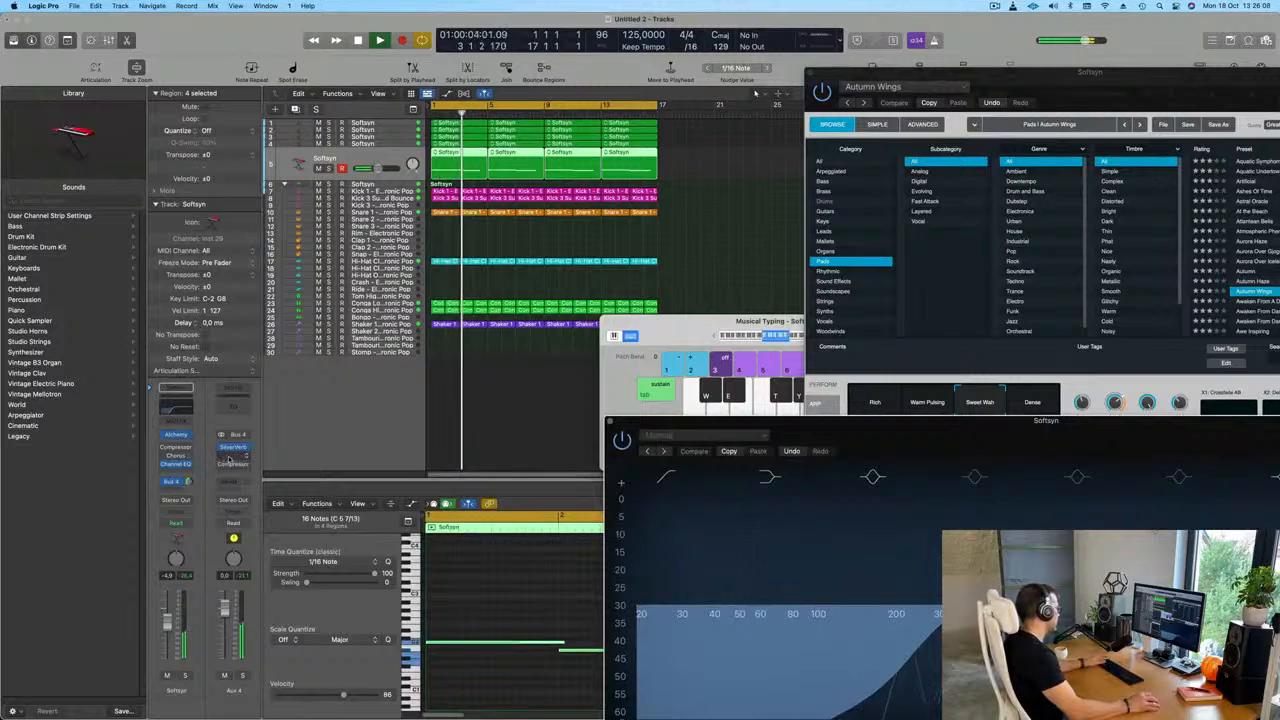
pyautogui.click(236, 464)
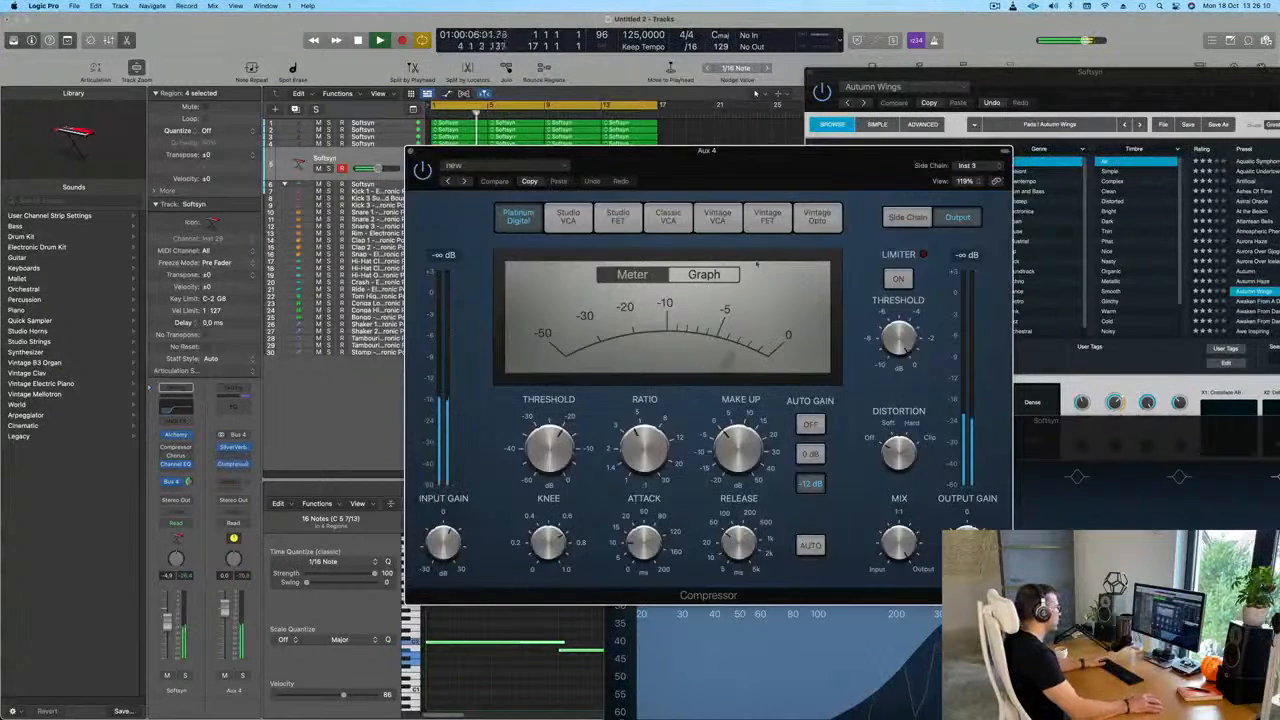
pyautogui.moveTo(838, 162); pyautogui.dragTo(769, 163)
pyautogui.press('space')
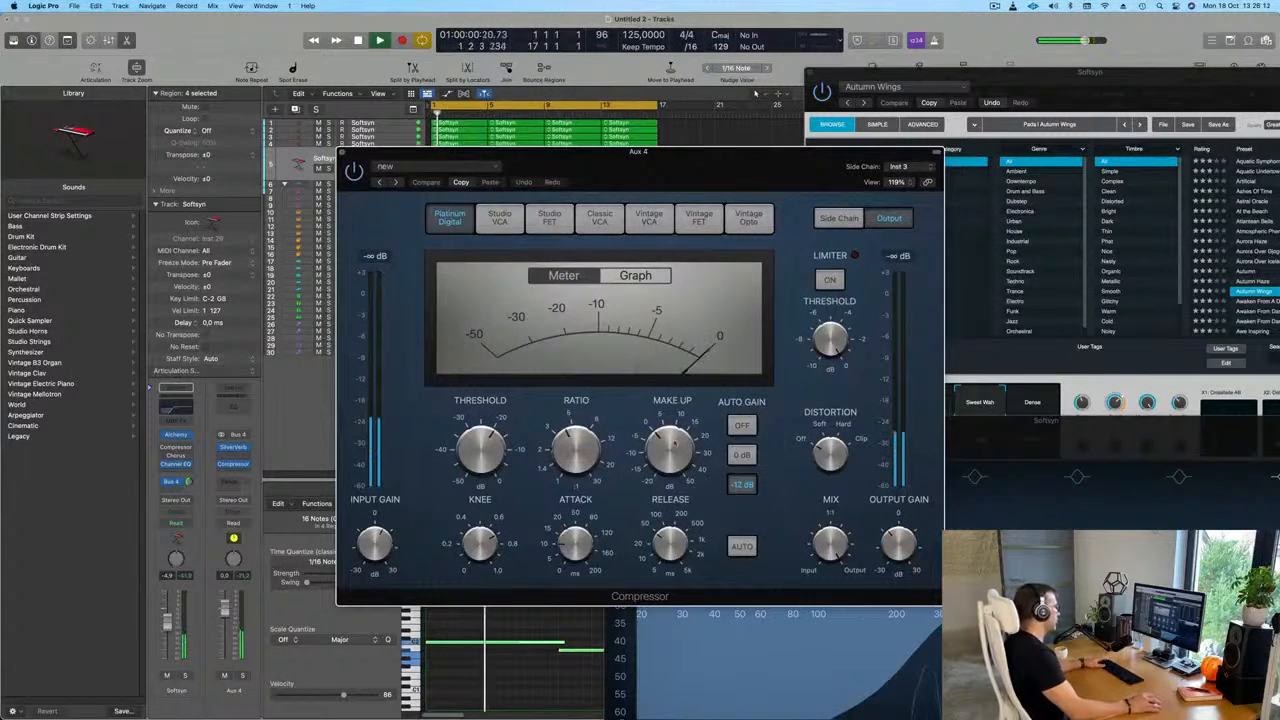
pyautogui.moveTo(669, 545); pyautogui.dragTo(668, 489)
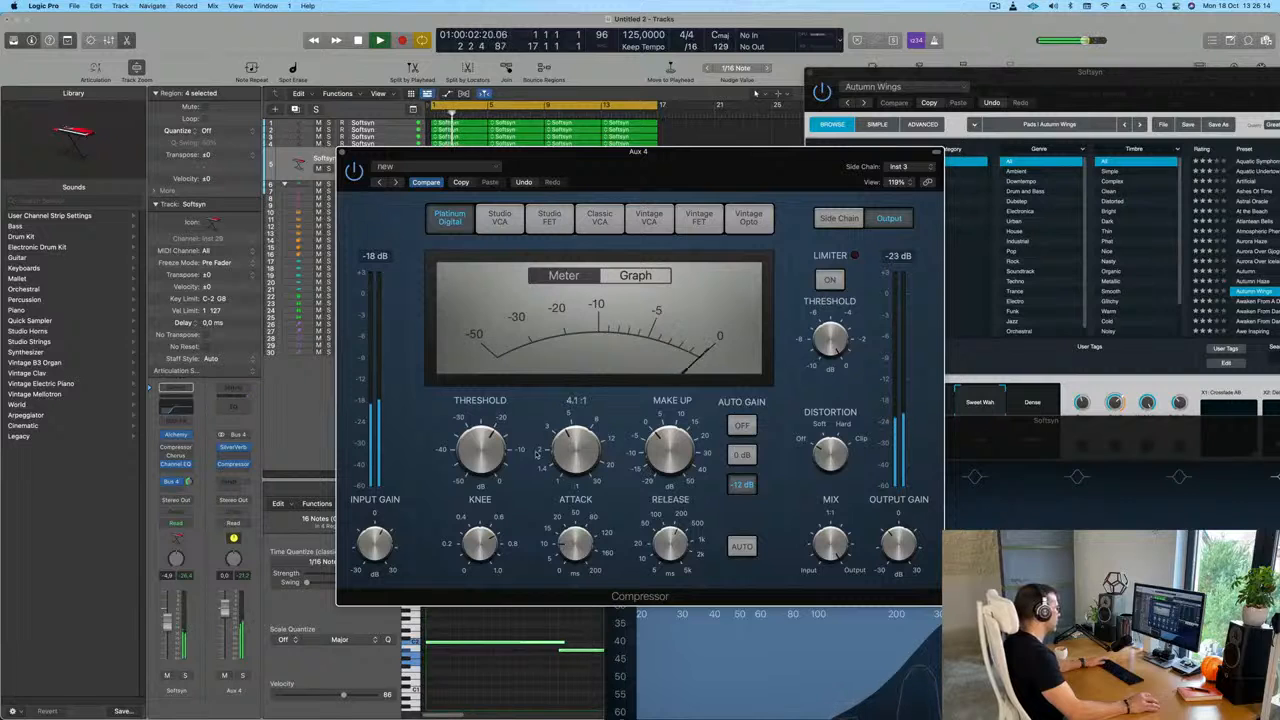
# Replay the mix and lower the Aux 4 fader to about -4.4 dB.
pyautogui.press('space')
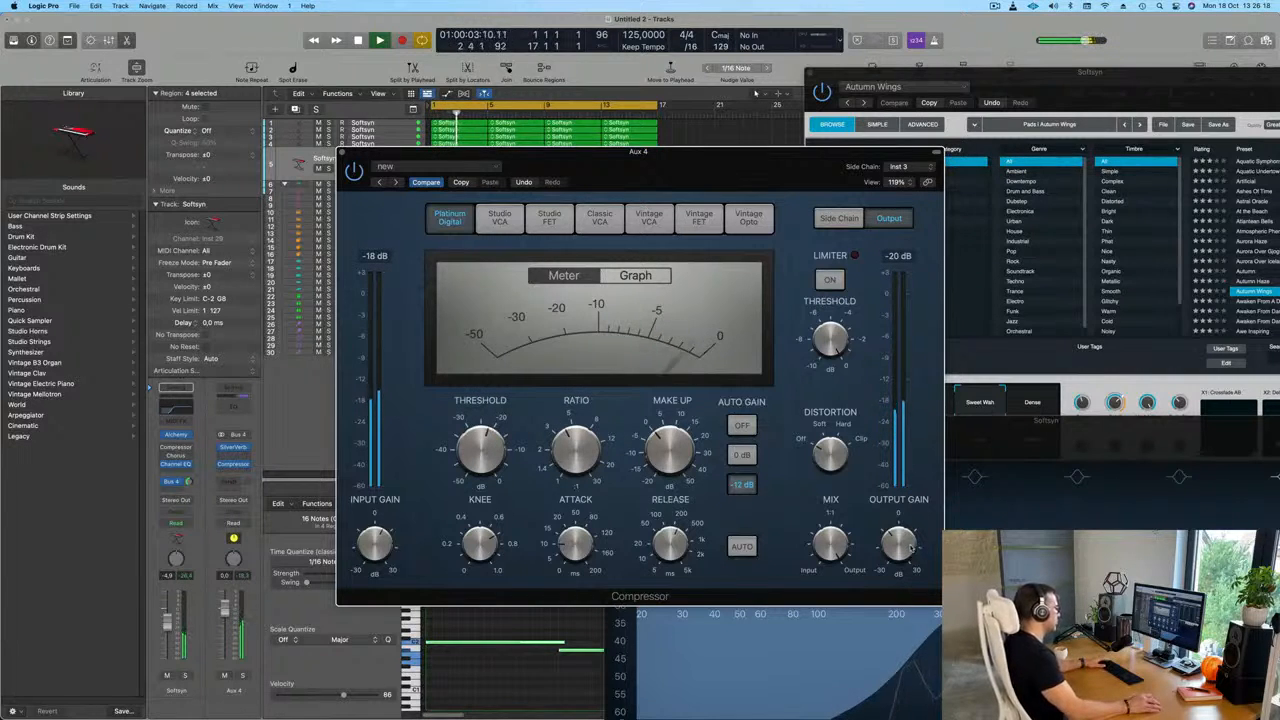
pyautogui.press('space')
pyautogui.moveTo(225, 610); pyautogui.dragTo(225, 619)
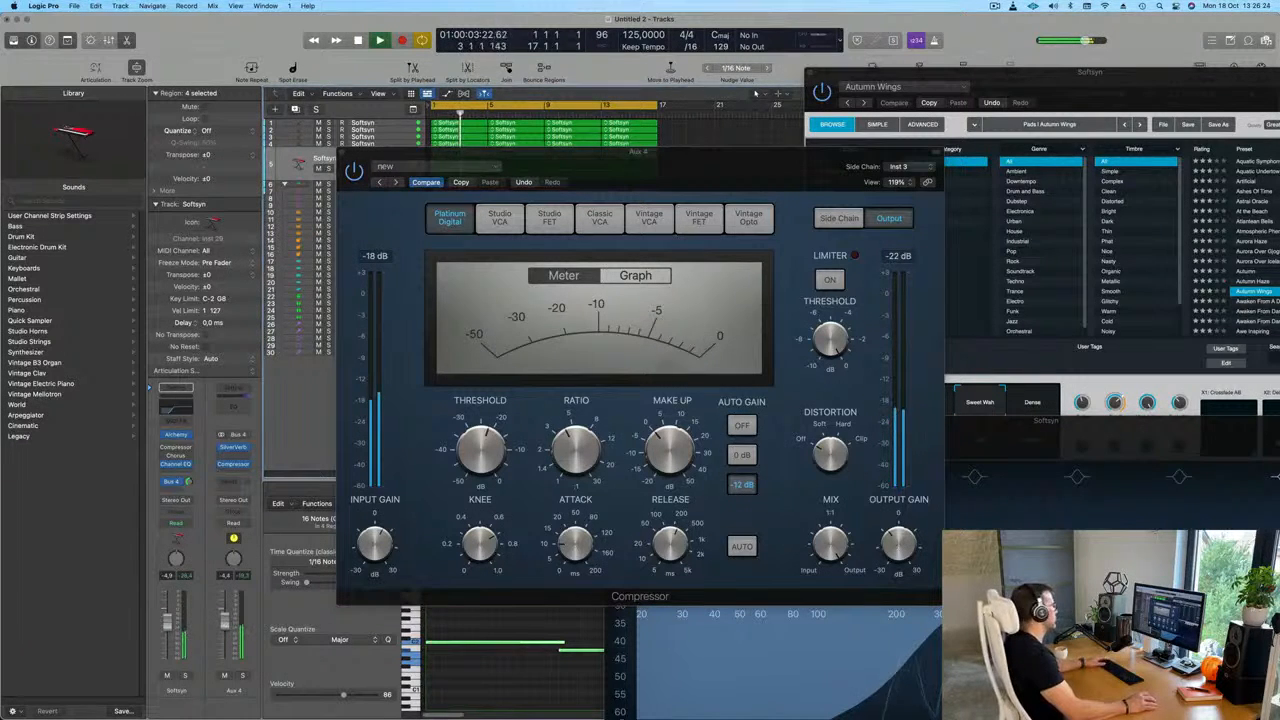
# Close the Aux 4 Compressor, select all regions in the arrangement and repeat them once, extending the song to bar 33.
pyautogui.click(341, 153)
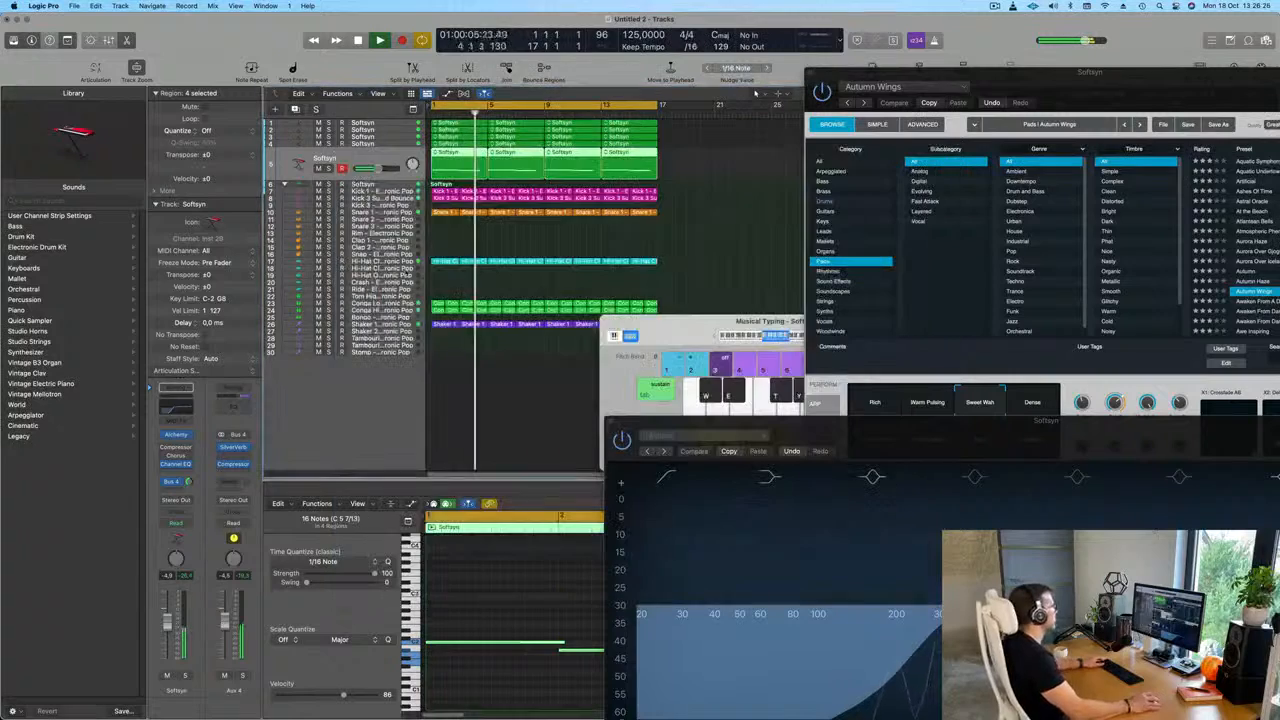
pyautogui.click(492, 231)
pyautogui.moveTo(1044, 92); pyautogui.dragTo(909, 225)
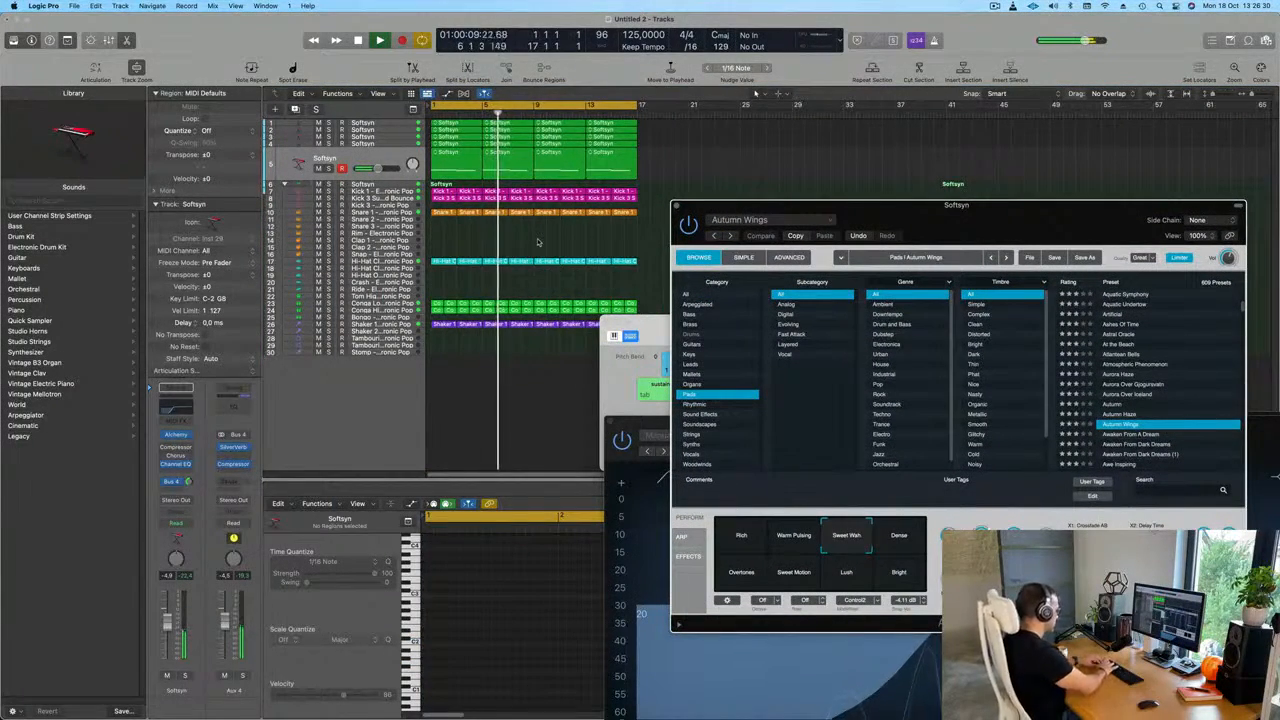
pyautogui.press('super+a')
pyautogui.press('super+r')
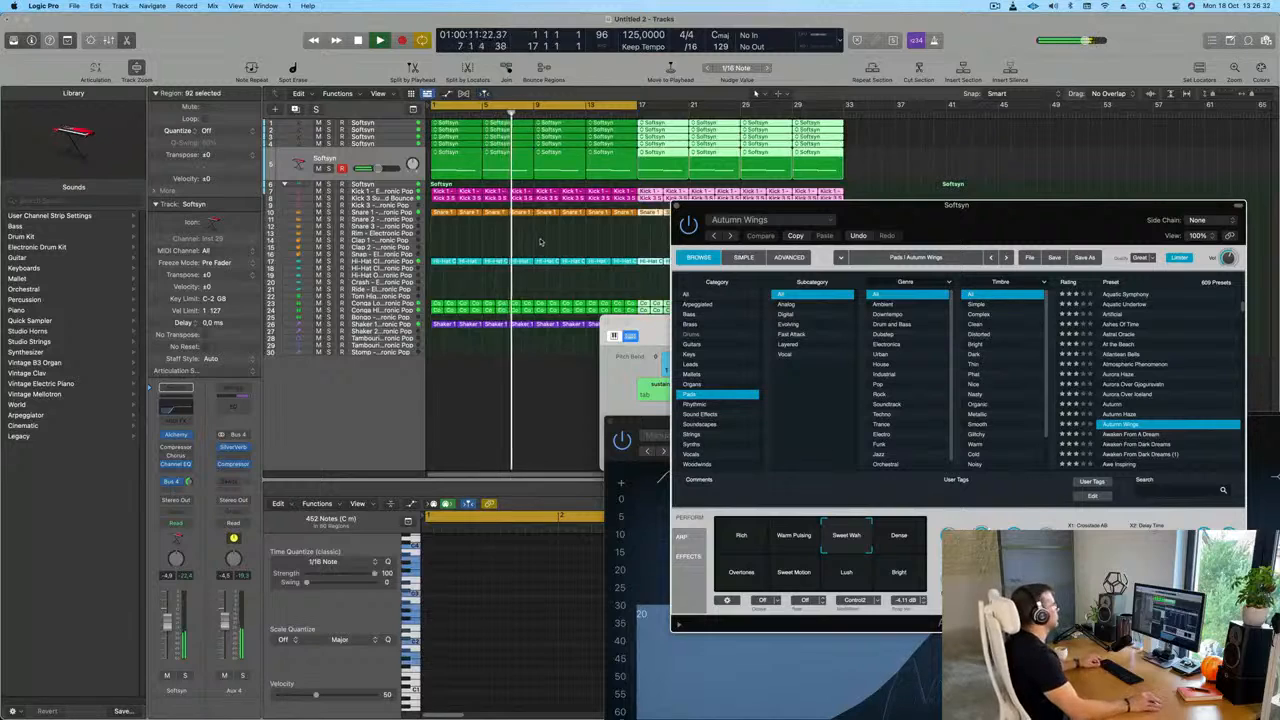
pyautogui.scroll(-5, 541, 243)
# Show the secondary ruler in the Tracks area and reposition the Alchemy window.
pyautogui.click(379, 94)
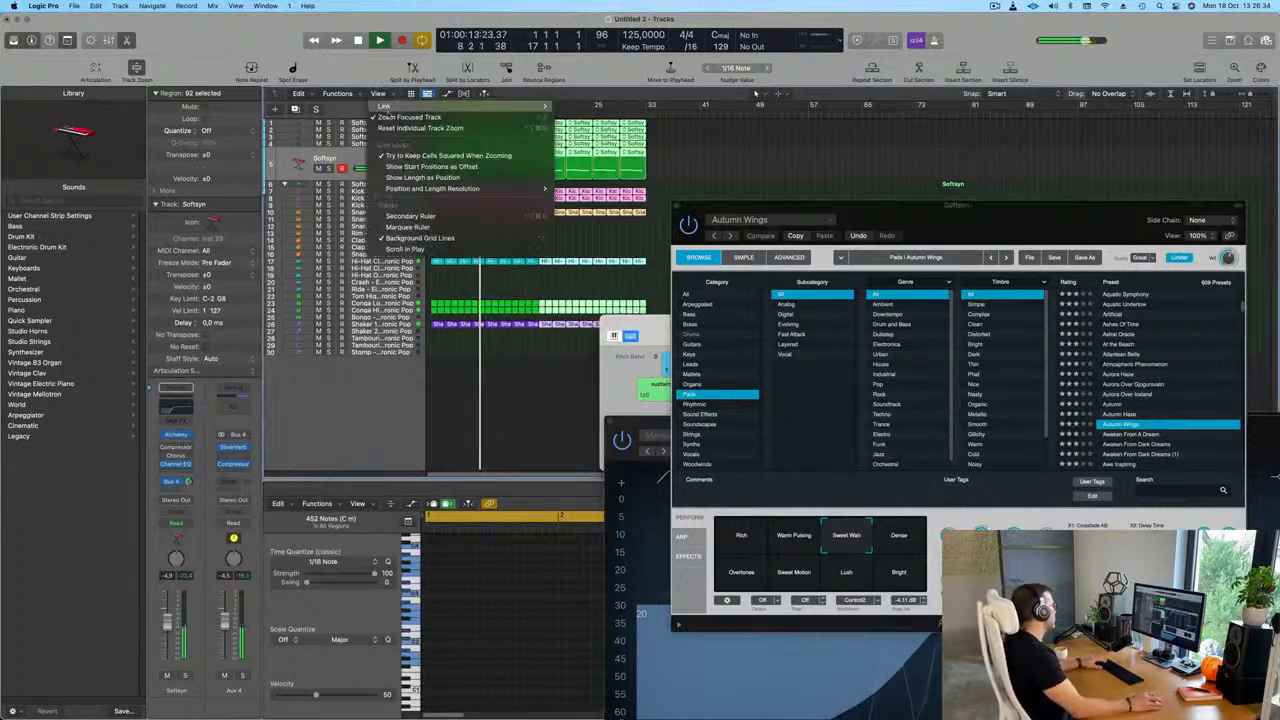
pyautogui.click(410, 216)
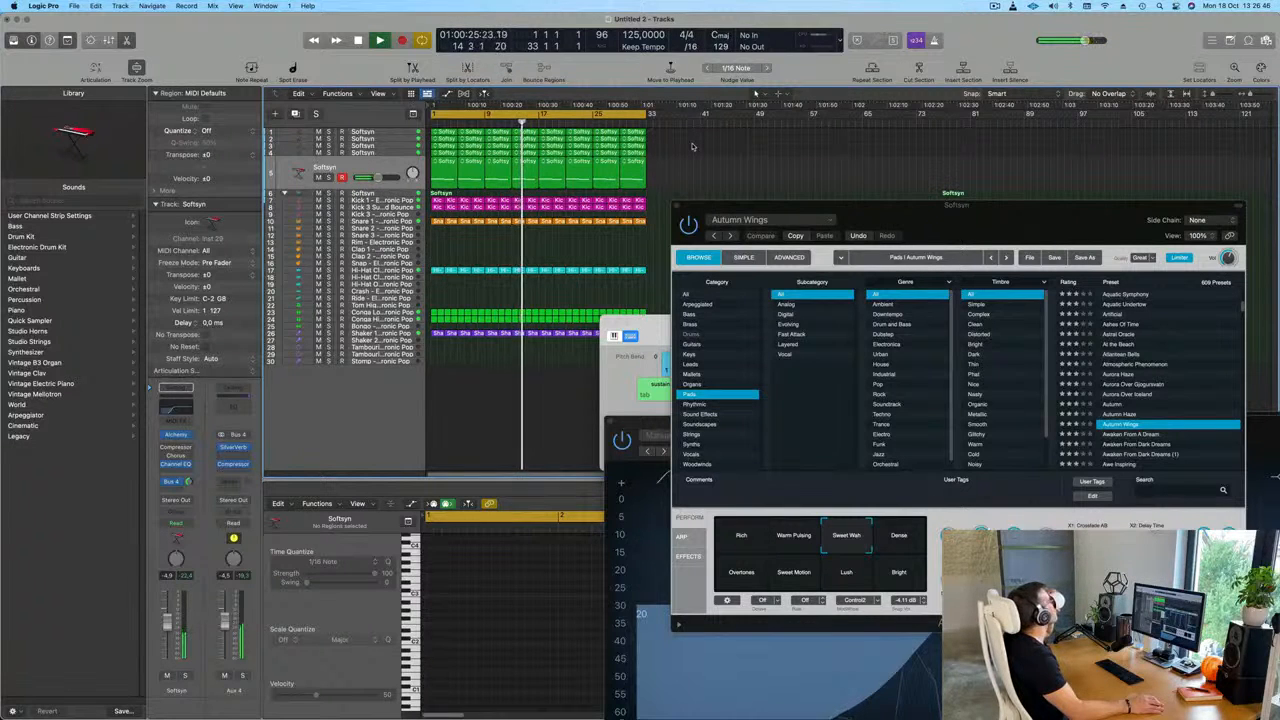
pyautogui.moveTo(882, 205); pyautogui.dragTo(772, 157)
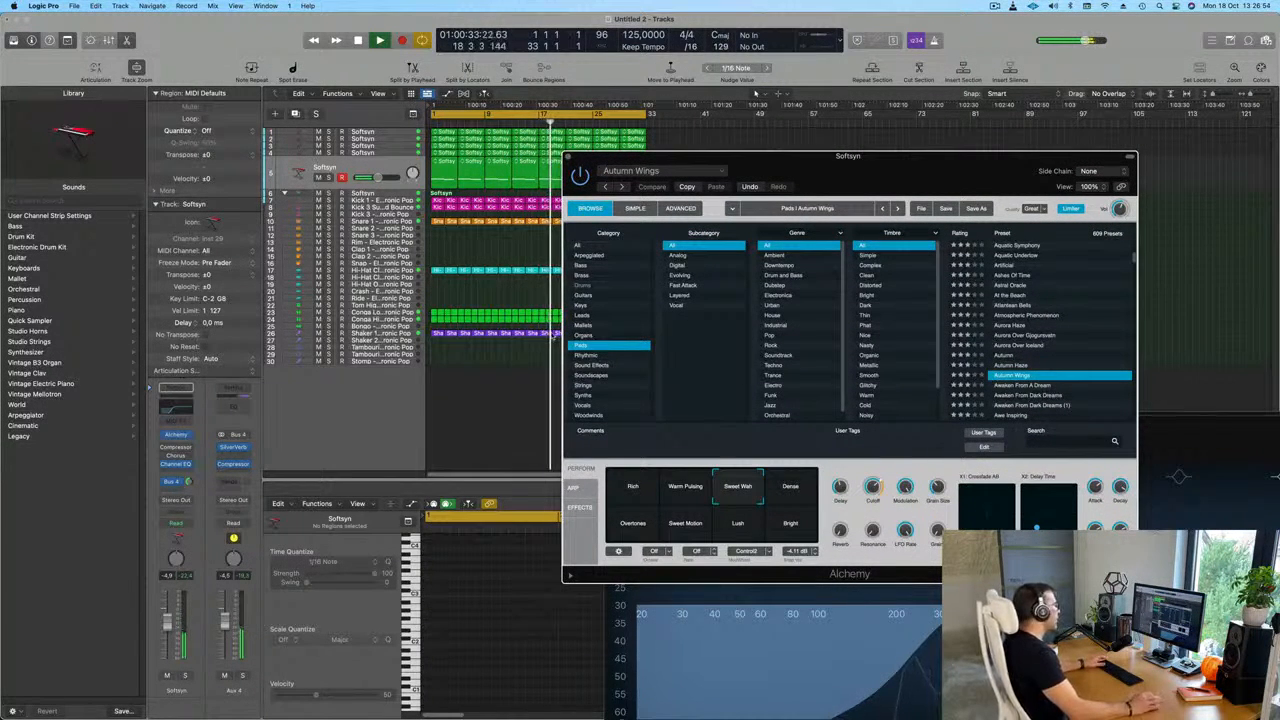
# Duplicate the fifth Softsyn track as a new empty track with the same settings and replay the song from the start.
pyautogui.click(393, 169)
pyautogui.press('space')
pyautogui.press('space')
pyautogui.click(294, 115)
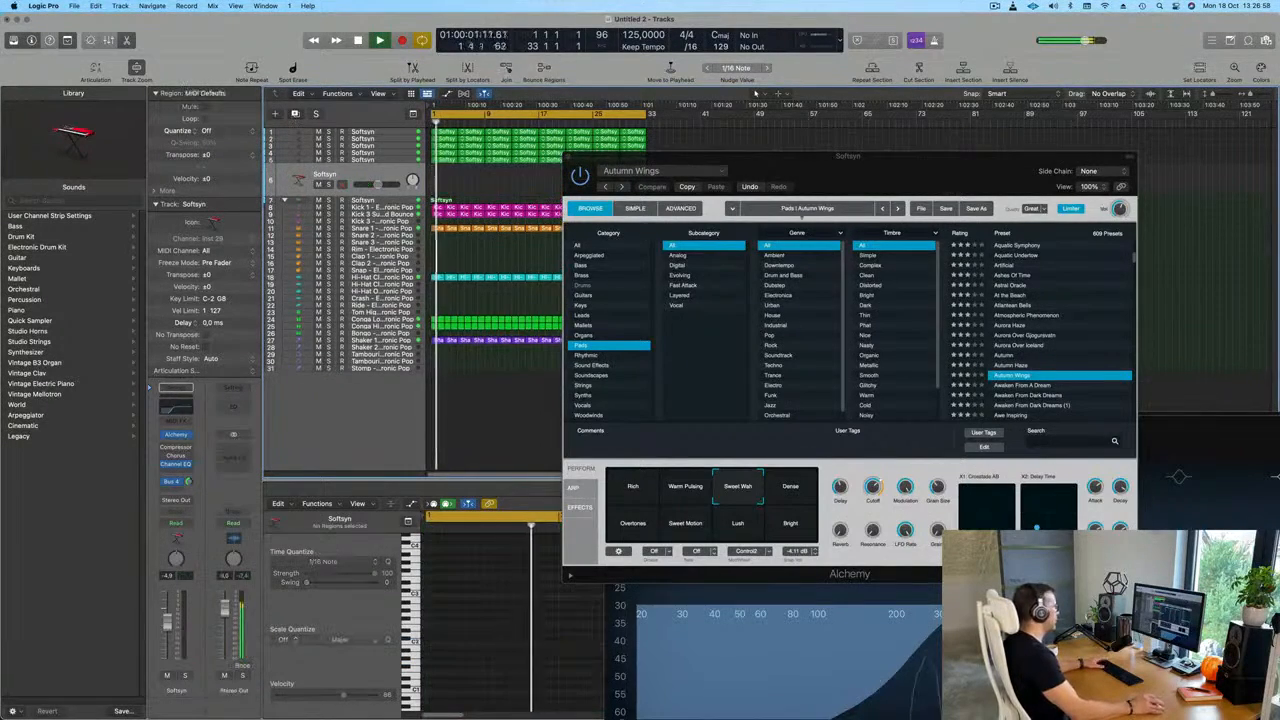
pyautogui.moveTo(872, 162); pyautogui.dragTo(910, 155)
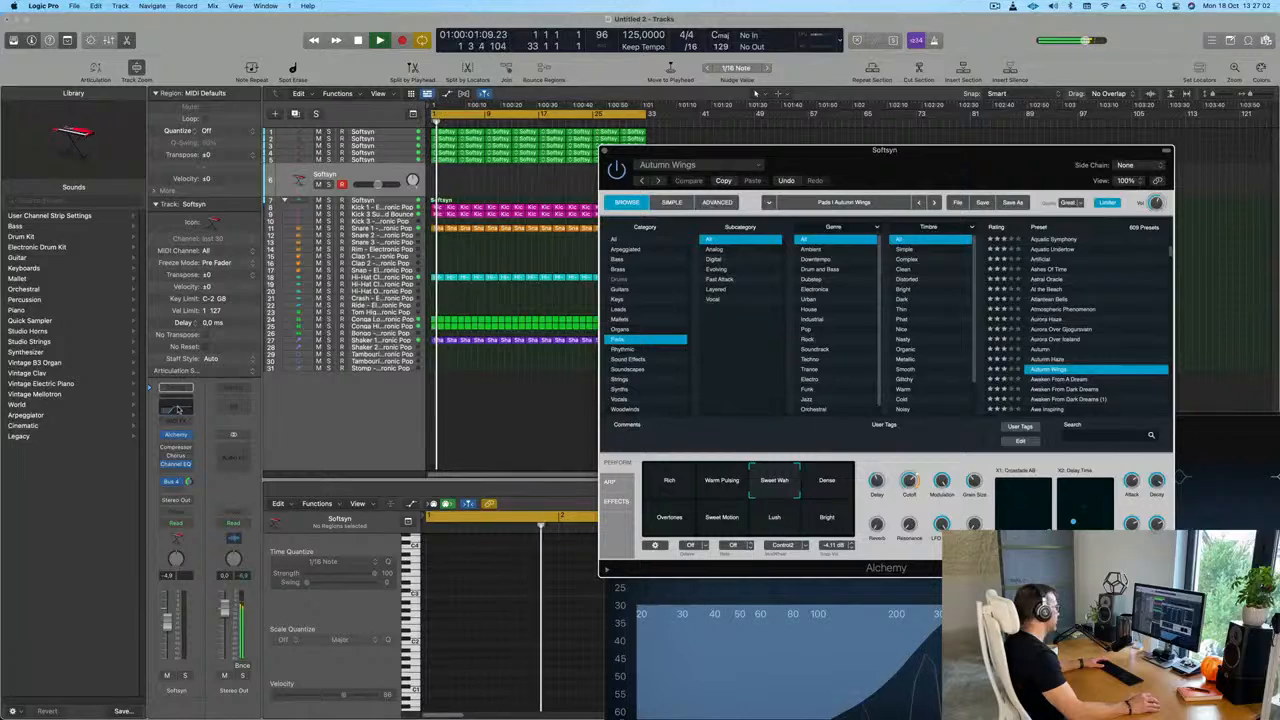
# Inspect the Channel EQ curve on the duplicated Softsyn track and close it.
pyautogui.click(175, 464)
pyautogui.moveTo(663, 160); pyautogui.dragTo(607, 160)
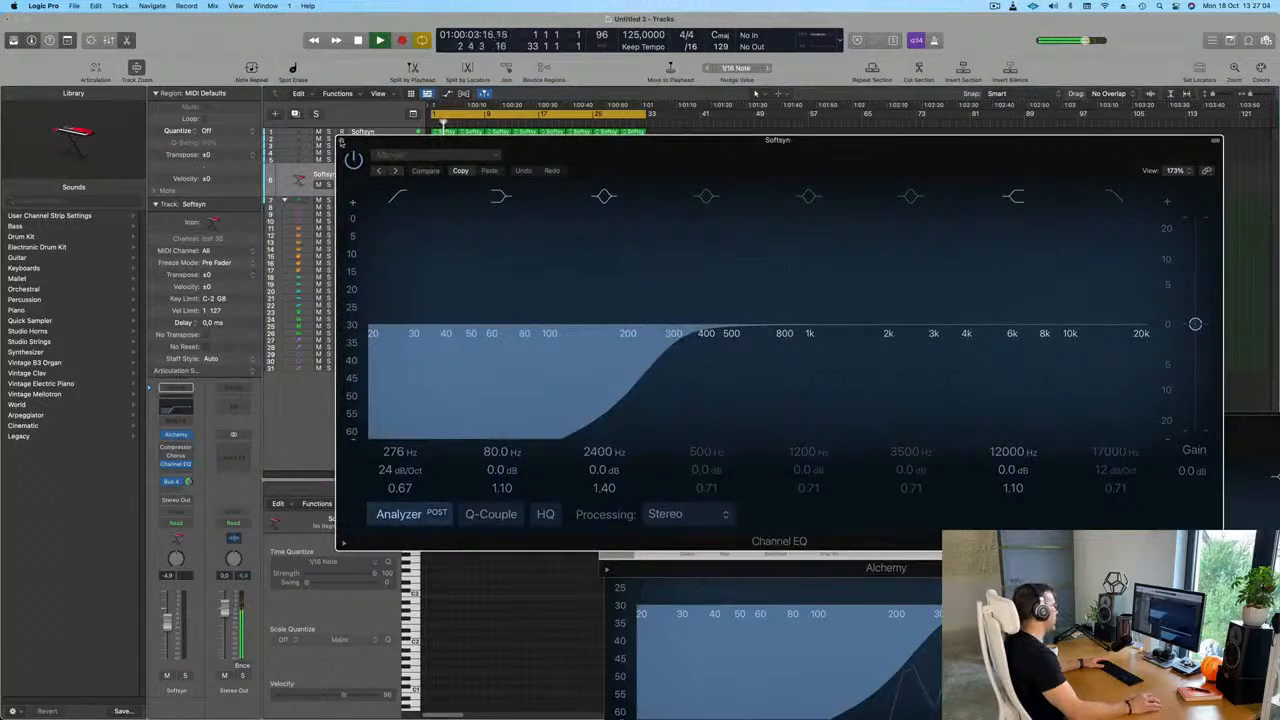
pyautogui.click(341, 142)
# Filter the Alchemy pad presets to Fast Attack, restart playback and raise the duplicated track's fader to -4.0 dB.
pyautogui.moveTo(844, 165); pyautogui.dragTo(783, 172)
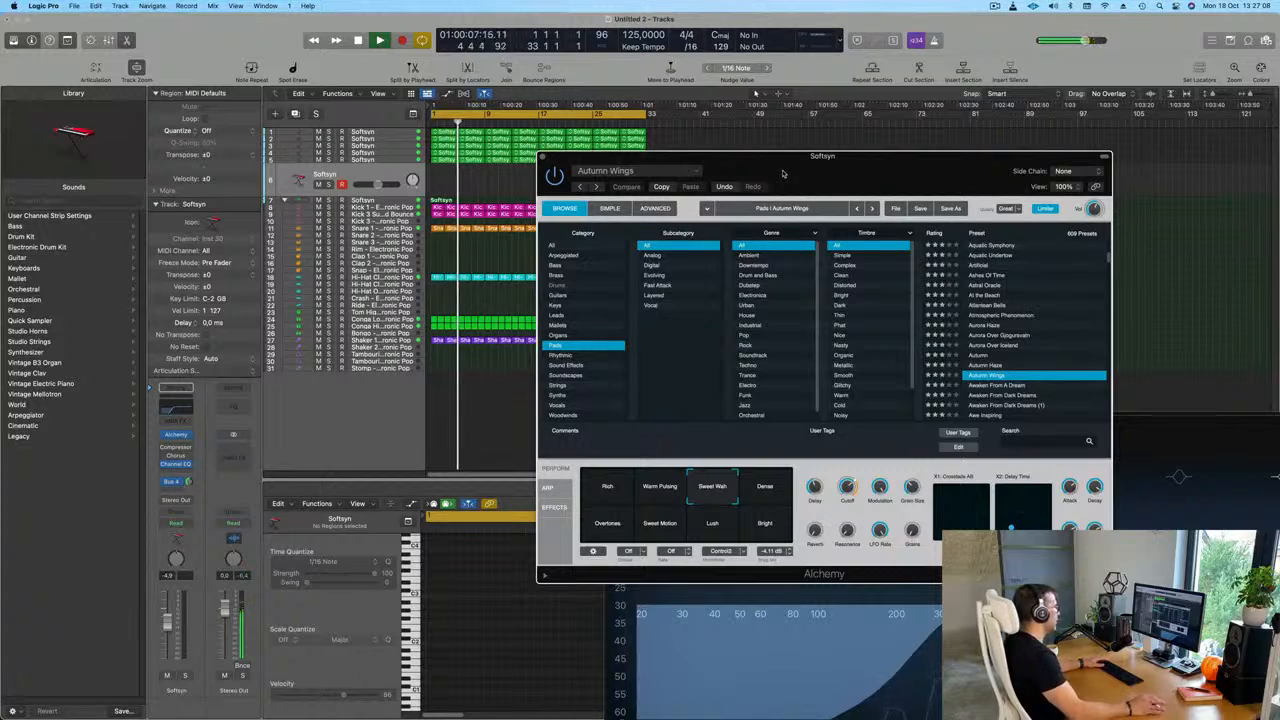
pyautogui.click(658, 286)
pyautogui.moveTo(902, 162); pyautogui.dragTo(977, 188)
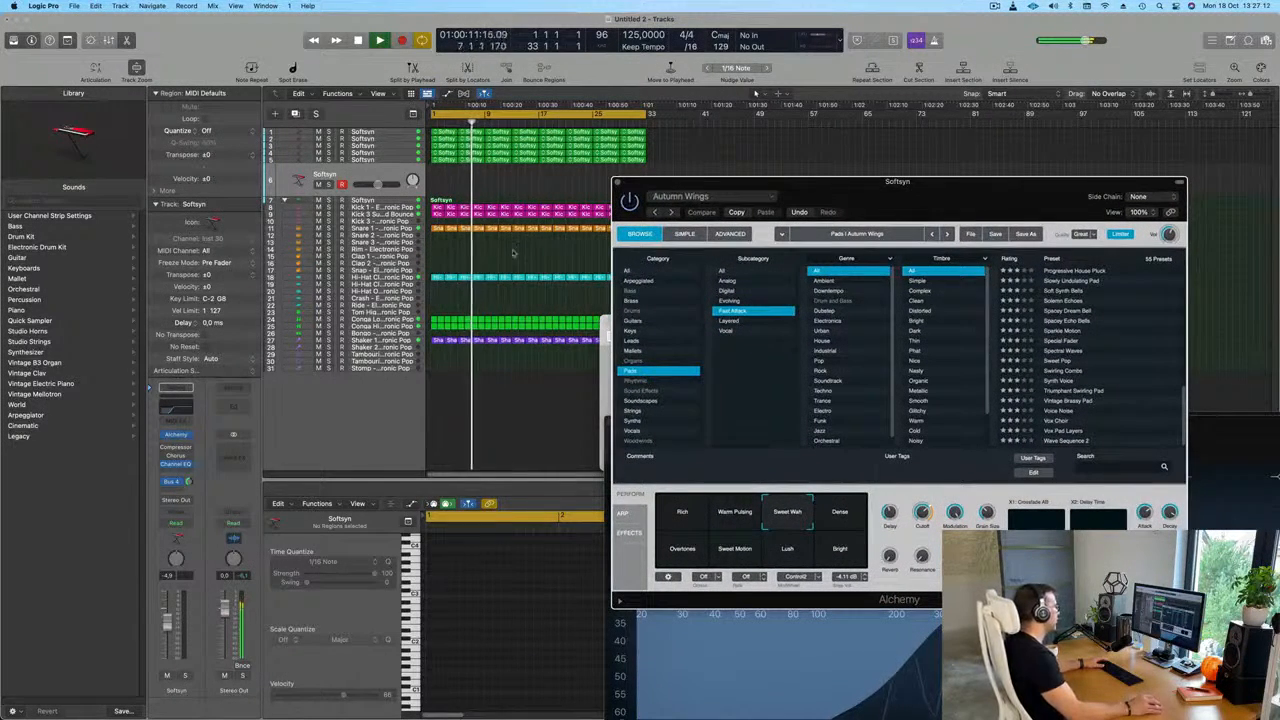
pyautogui.press('Return')
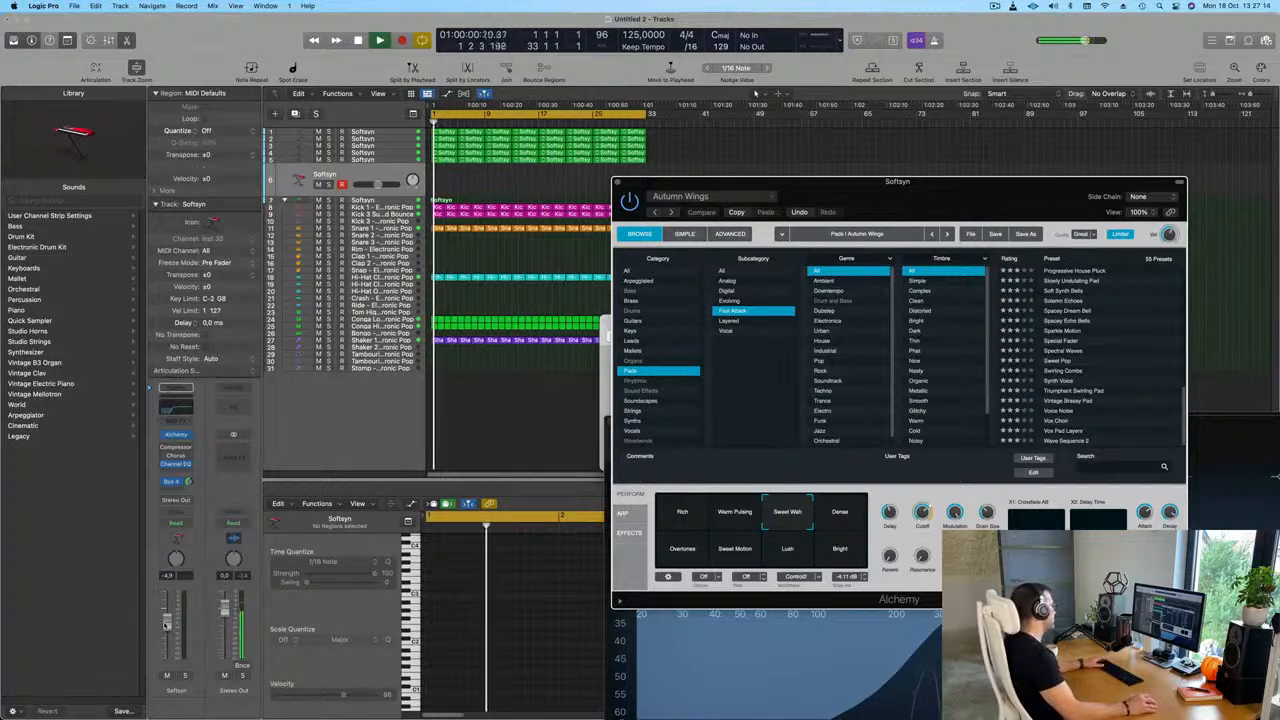
pyautogui.moveTo(167, 621); pyautogui.dragTo(167, 618)
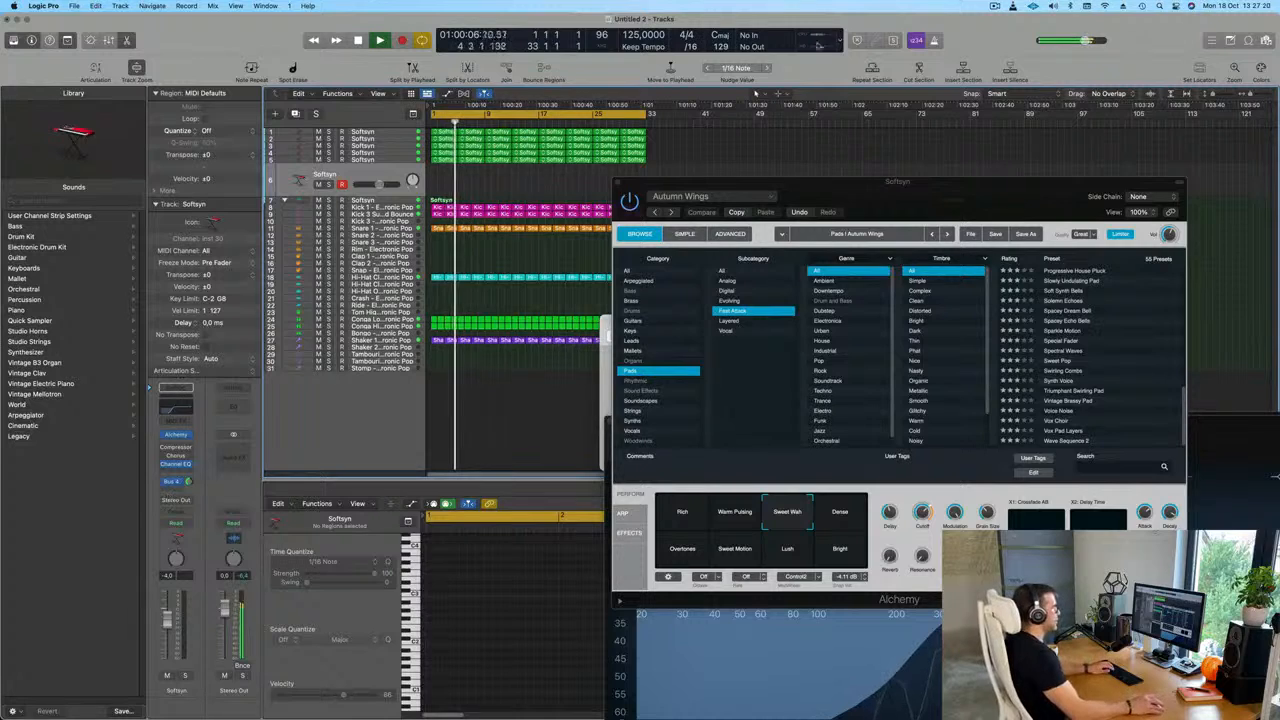
pyautogui.moveTo(918, 201); pyautogui.dragTo(716, 155)
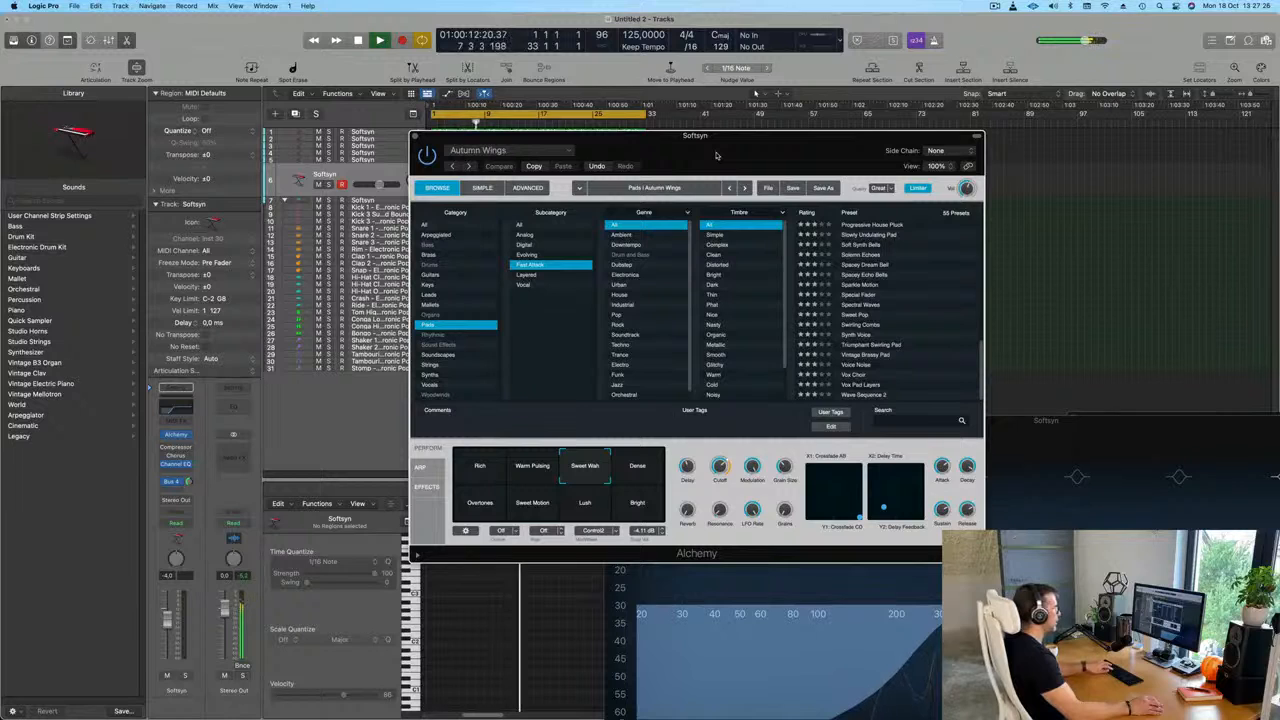
# Open Musical Typing and arrange it beside the Alchemy preset browser.
pyautogui.press('super+k')
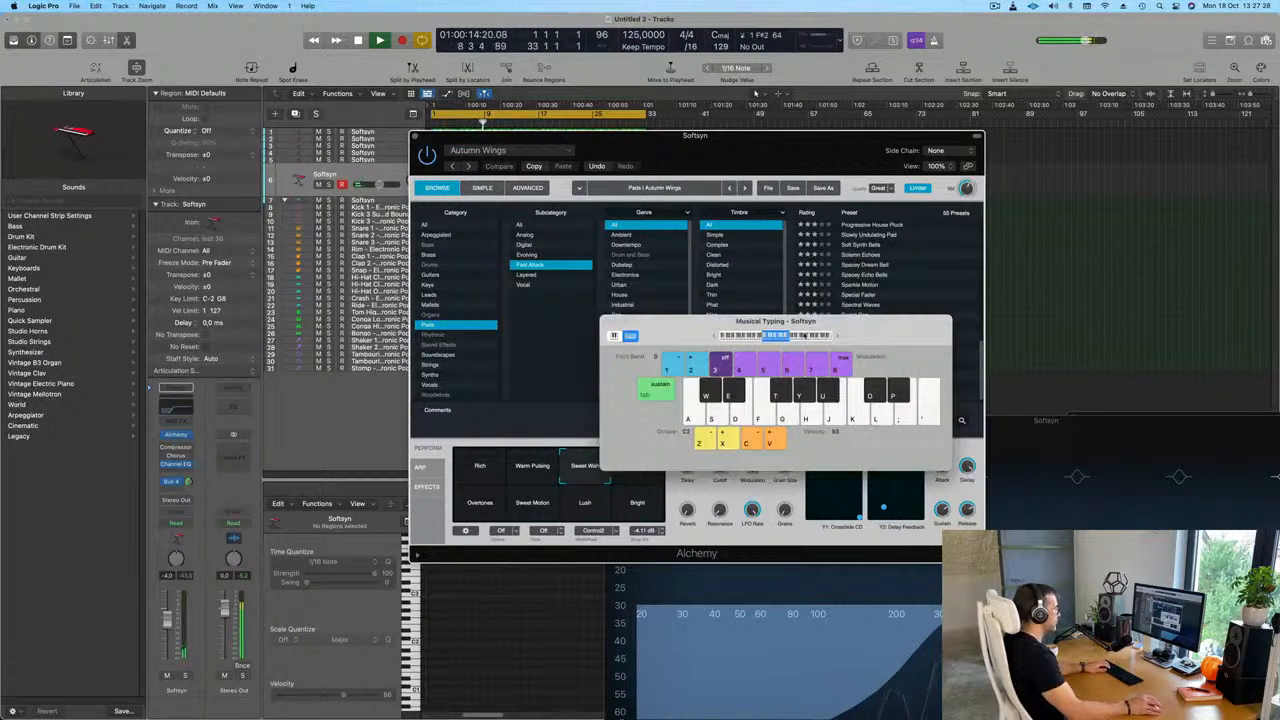
pyautogui.moveTo(836, 337); pyautogui.dragTo(316, 315)
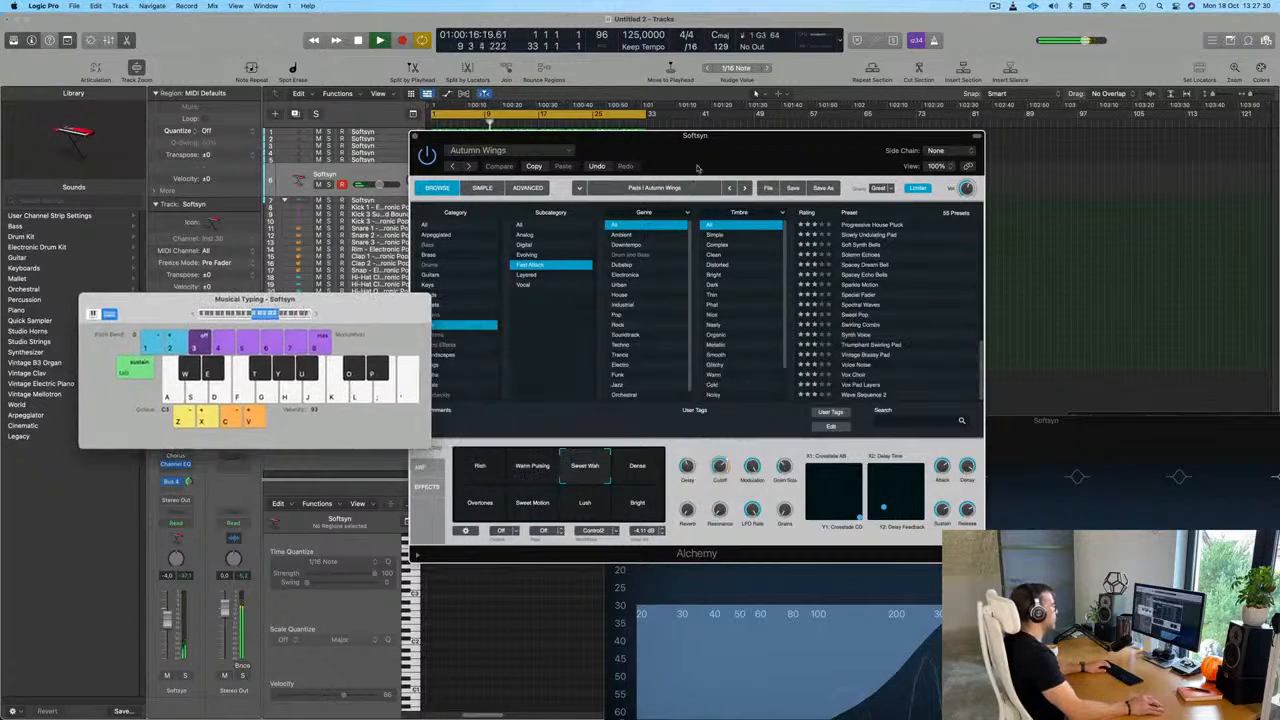
pyautogui.moveTo(696, 156); pyautogui.dragTo(731, 148)
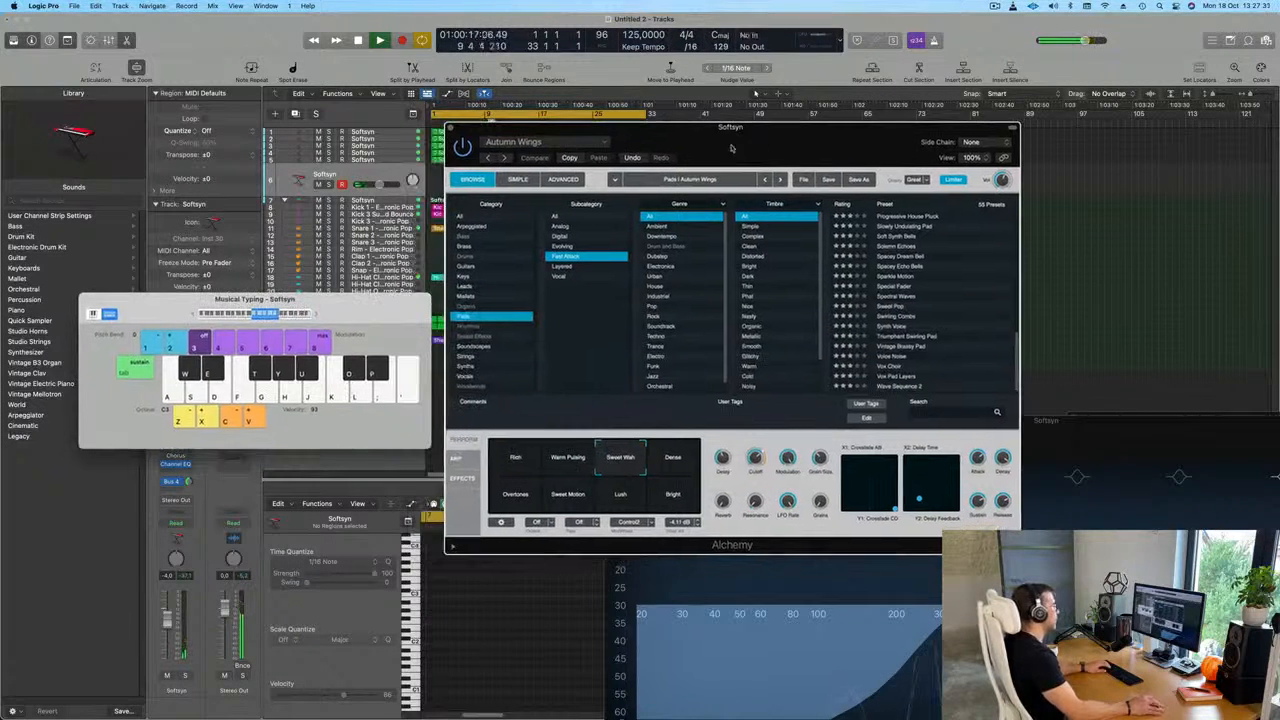
# Try the Progressive House Pluck preset in the open Alchemy window and switch back to Autumn Wings with Compare.
pyautogui.click(906, 217)
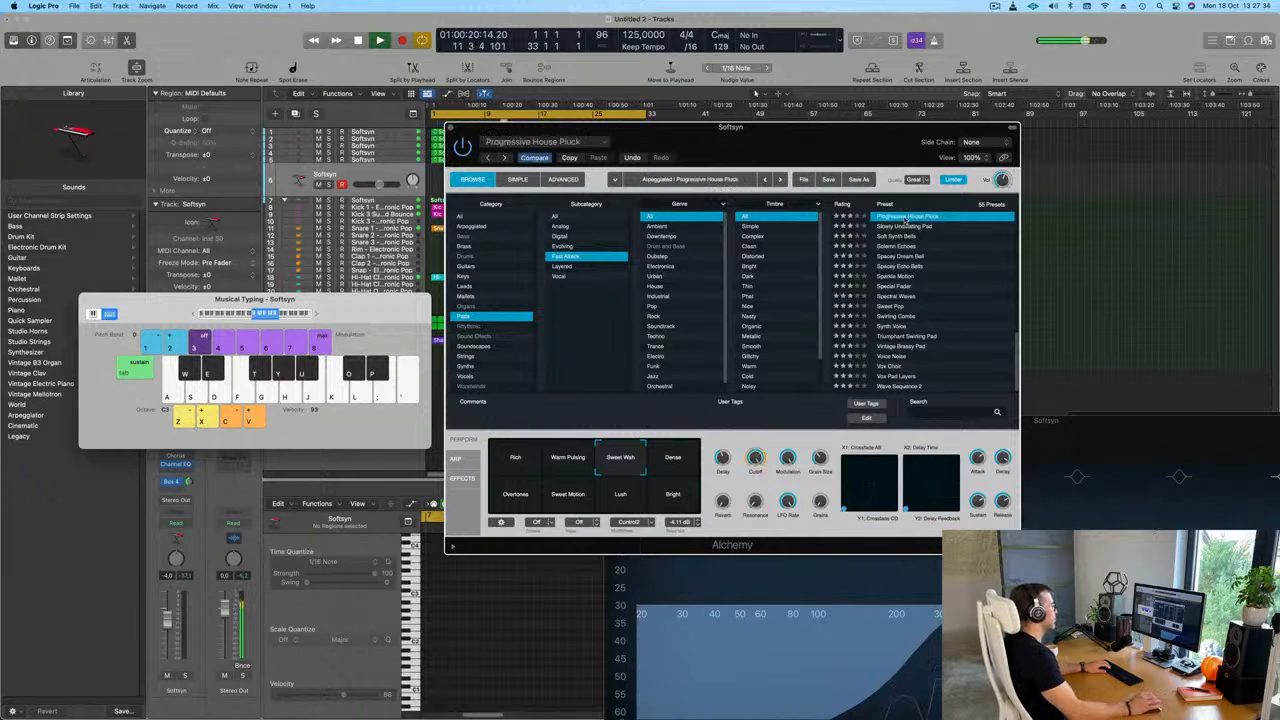
pyautogui.moveTo(815, 154); pyautogui.dragTo(948, 157)
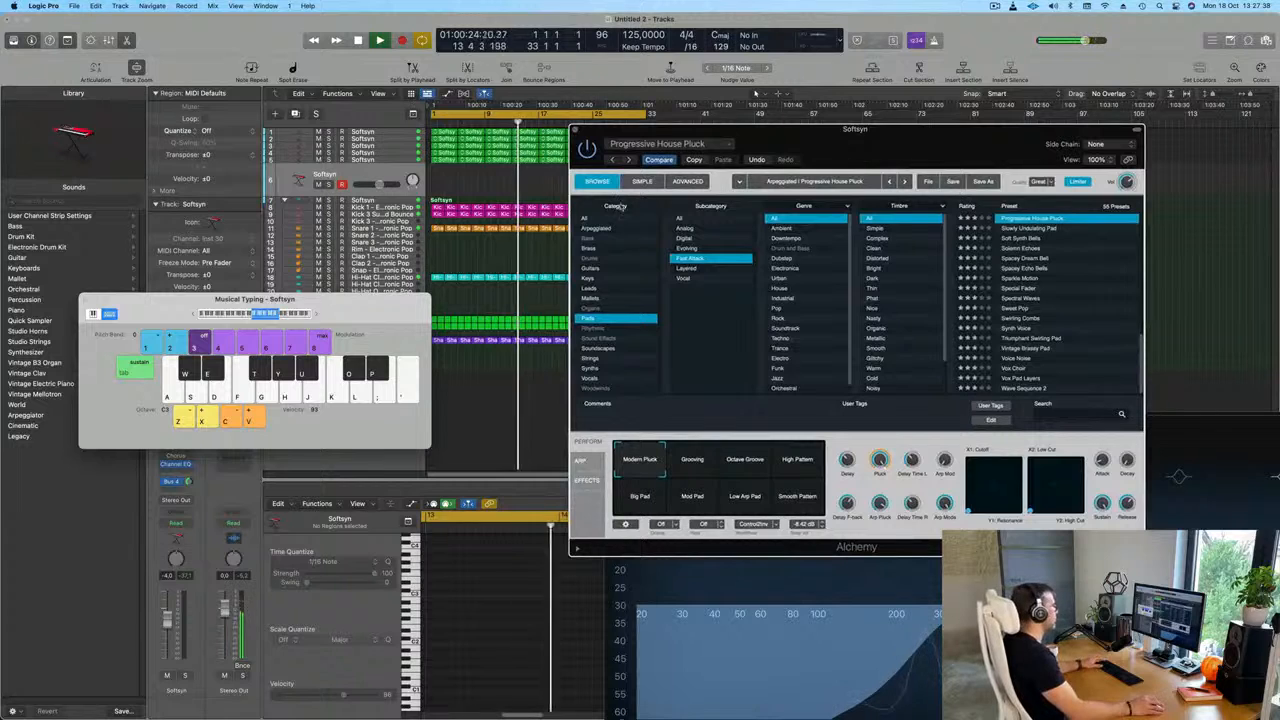
pyautogui.click(656, 161)
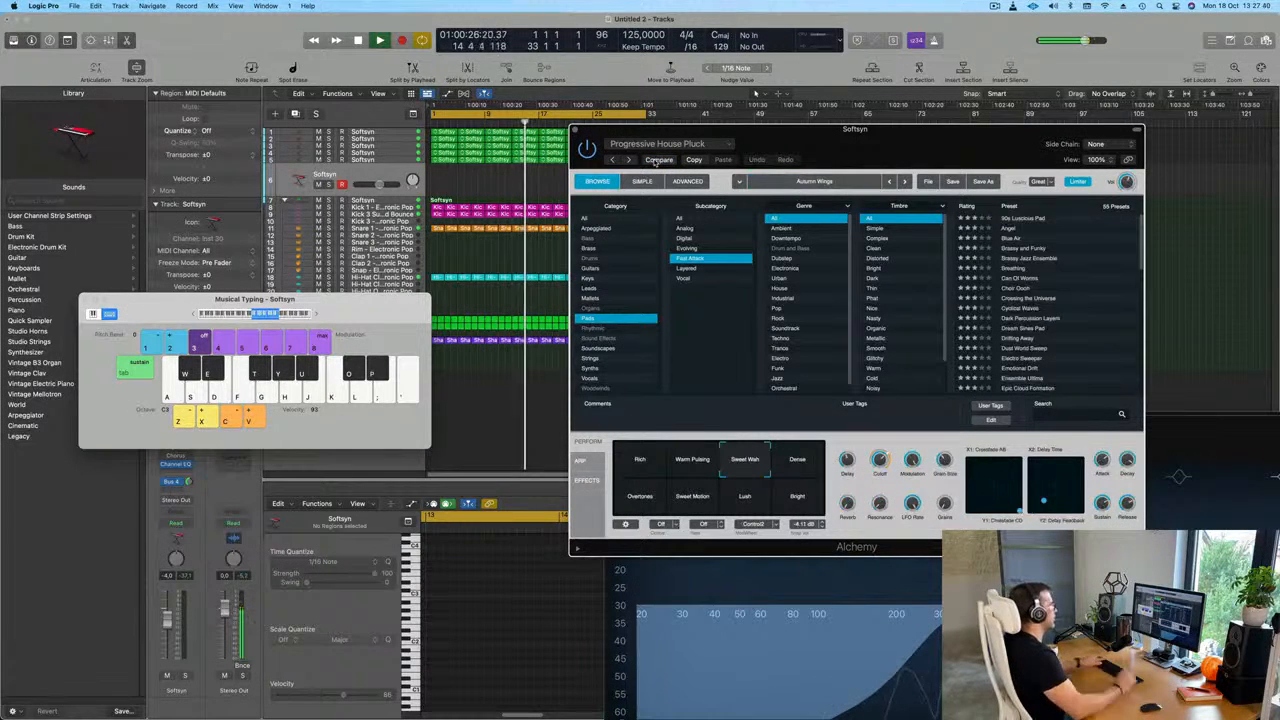
# Open the duplicated track's own Alchemy during playback, filter its pads to Fast Attack and close the original track's Alchemy window.
pyautogui.press('space')
pyautogui.press('space')
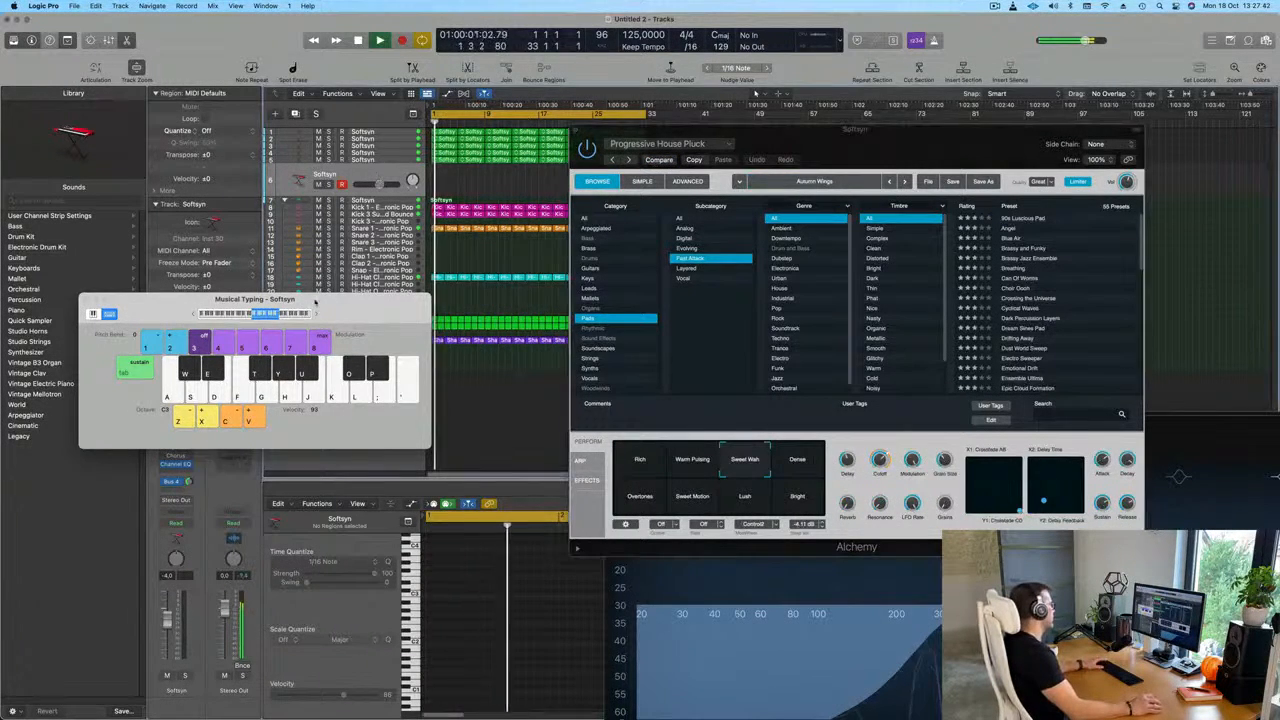
pyautogui.moveTo(254, 299); pyautogui.dragTo(579, 296)
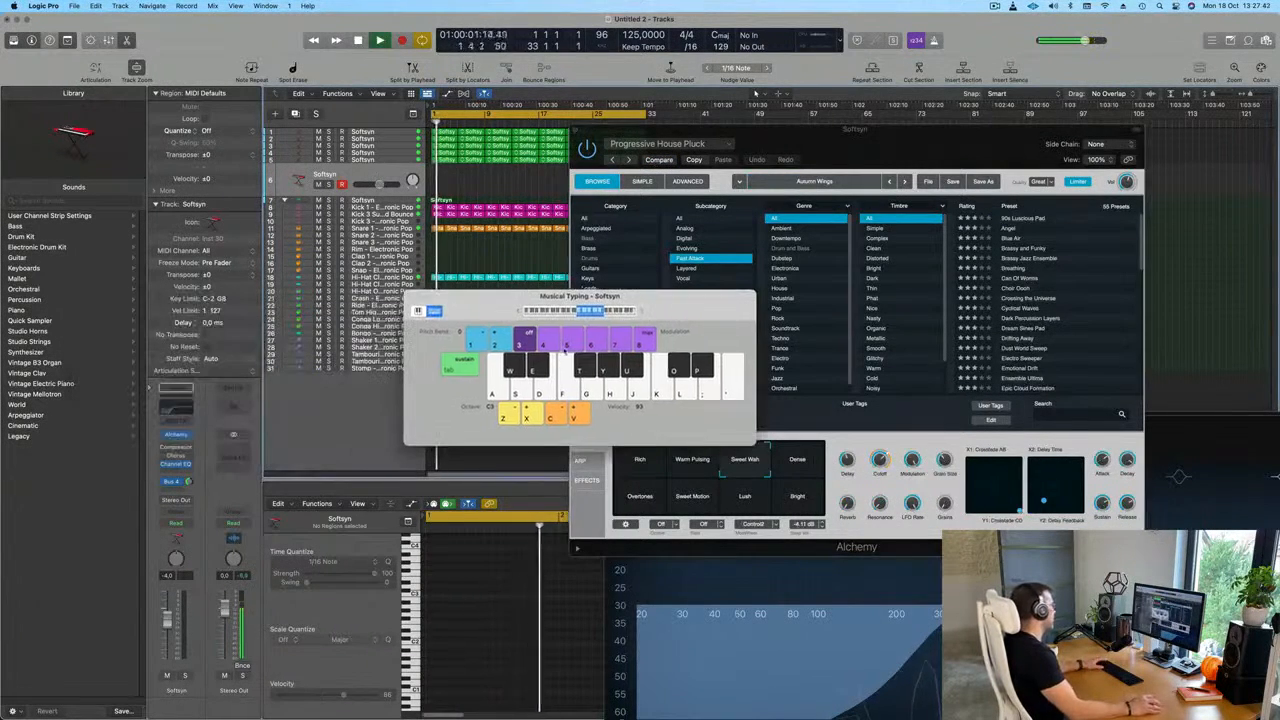
pyautogui.click(176, 436)
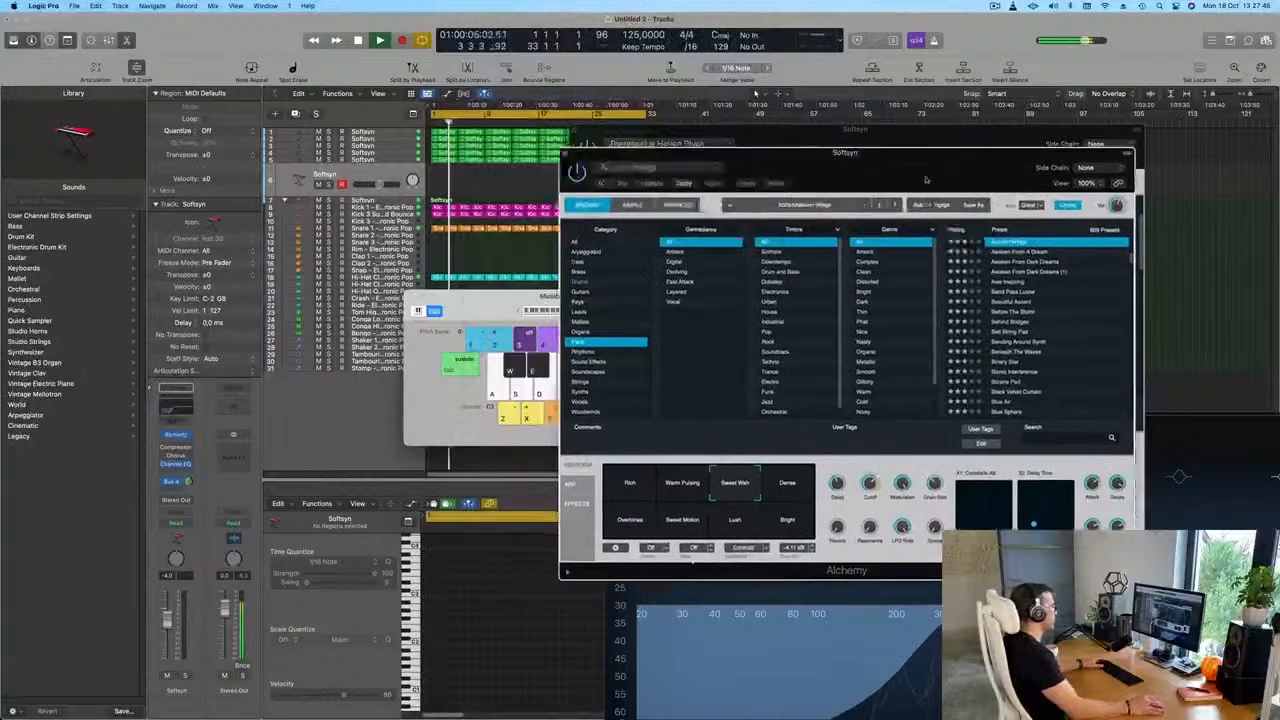
pyautogui.moveTo(614, 305); pyautogui.dragTo(422, 311)
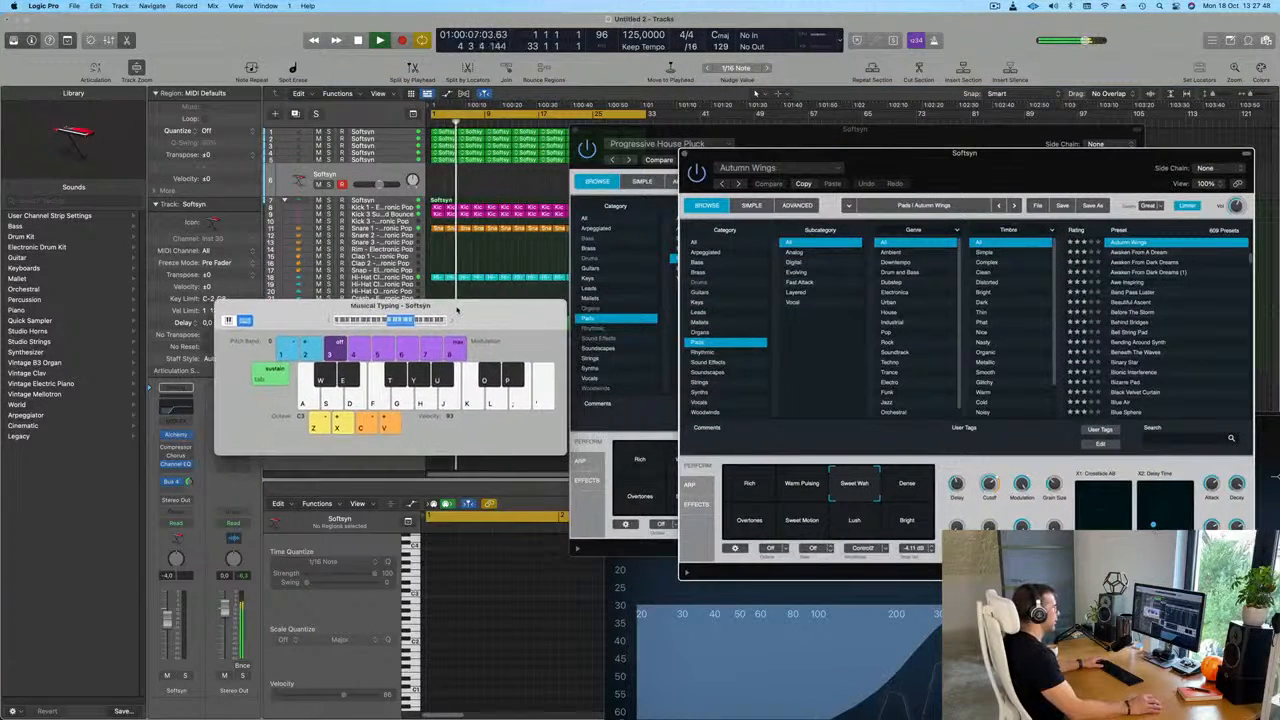
pyautogui.click(802, 283)
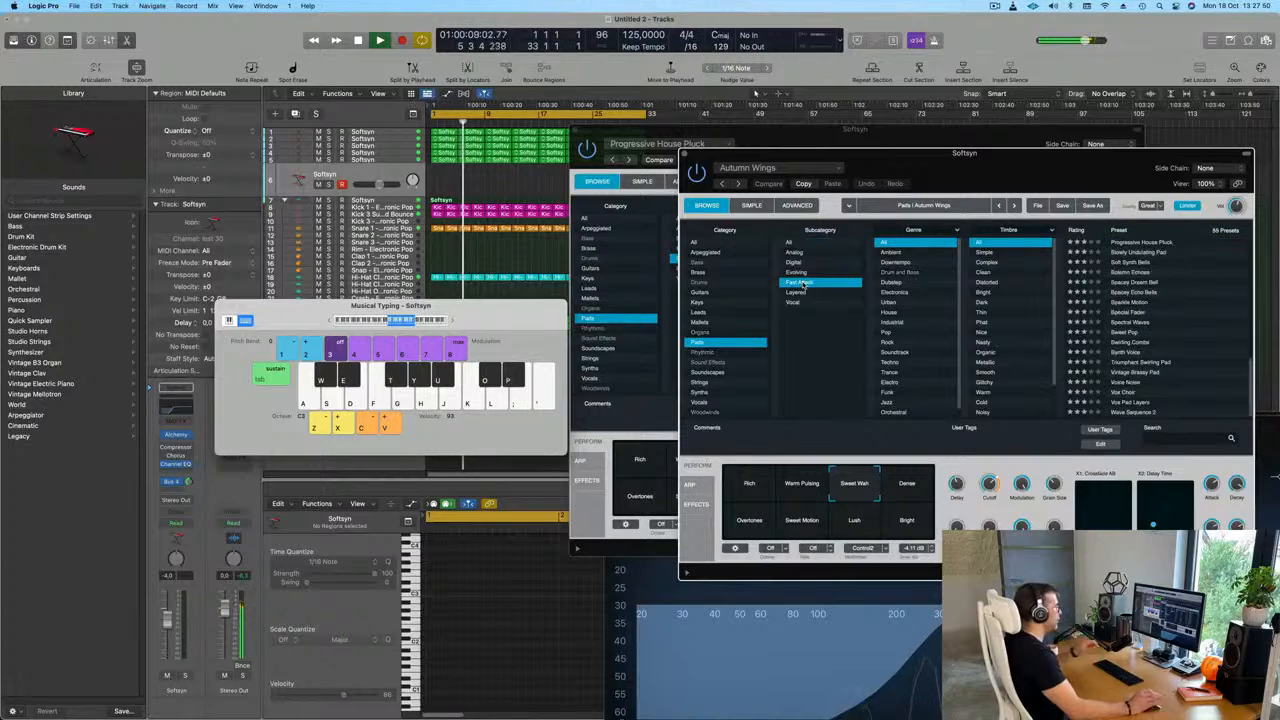
pyautogui.click(575, 130)
pyautogui.moveTo(903, 165); pyautogui.dragTo(838, 153)
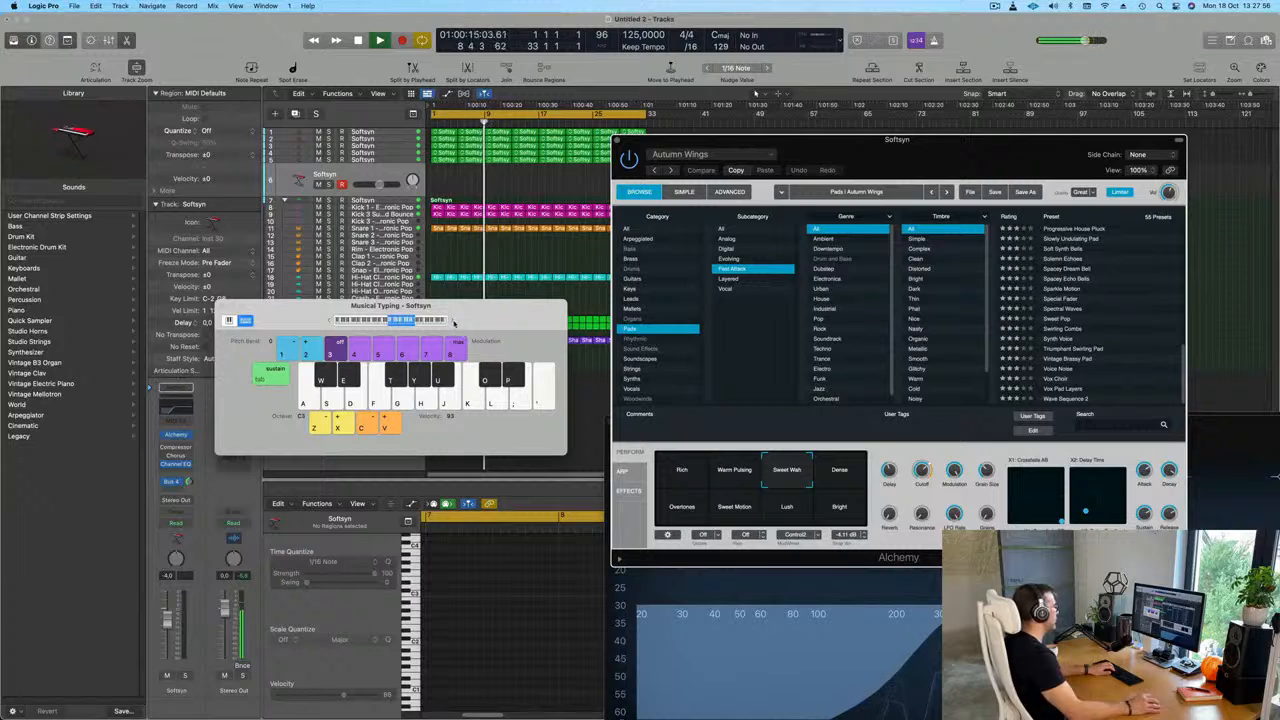
# Raise Musical Typing to octave C4, load the Progressive House Pluck preset and audition a few notes.
pyautogui.moveTo(453, 323); pyautogui.dragTo(466, 298)
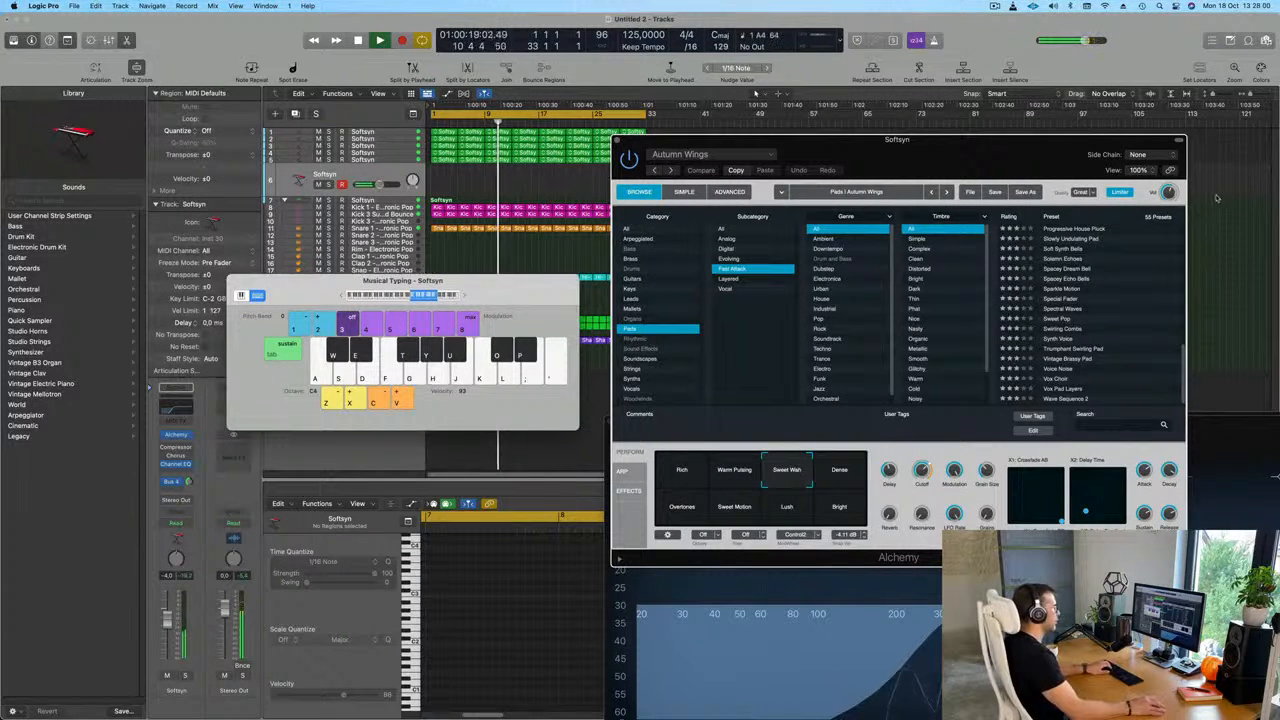
pyautogui.click(1082, 230)
pyautogui.press('g')
pyautogui.press('h')
pyautogui.press('h')
pyautogui.press('g')
pyautogui.press('h')
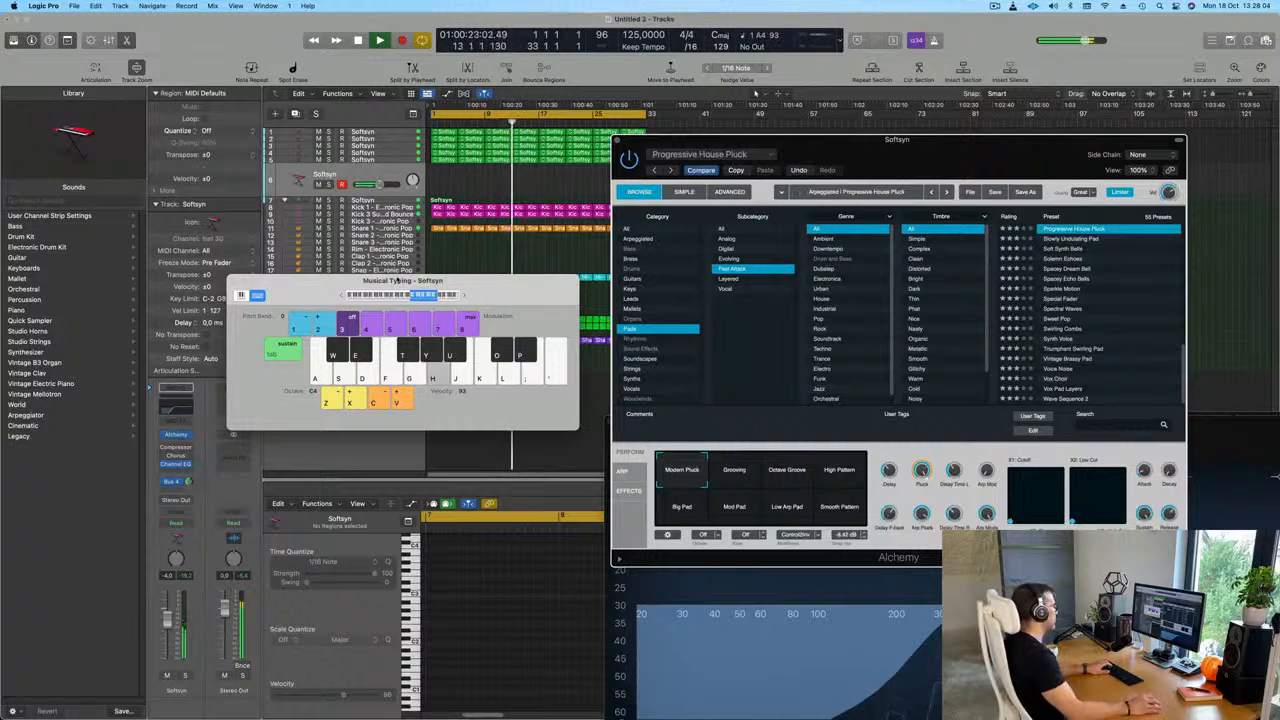
pyautogui.press('g')
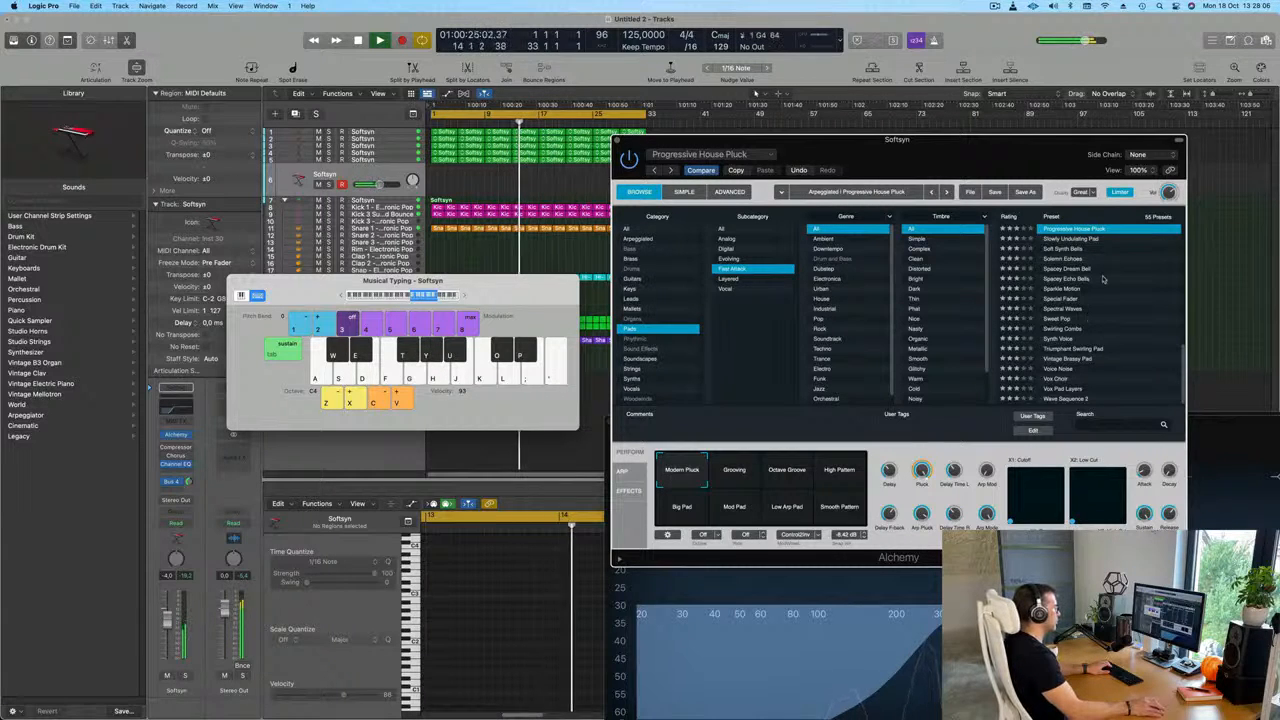
# Load the Interrupted Voices preset, lower Musical Typing to octave C3 and try out notes over the playing song.
pyautogui.scroll(3, 1102, 283)
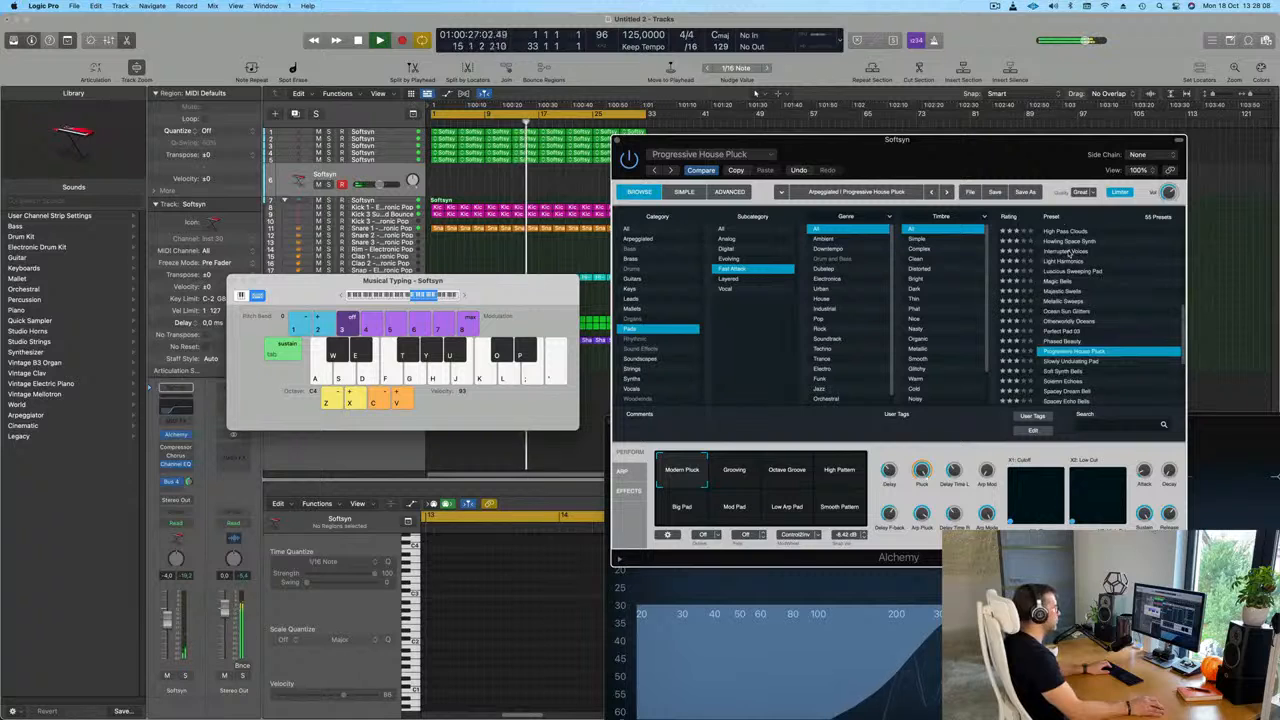
pyautogui.click(1070, 253)
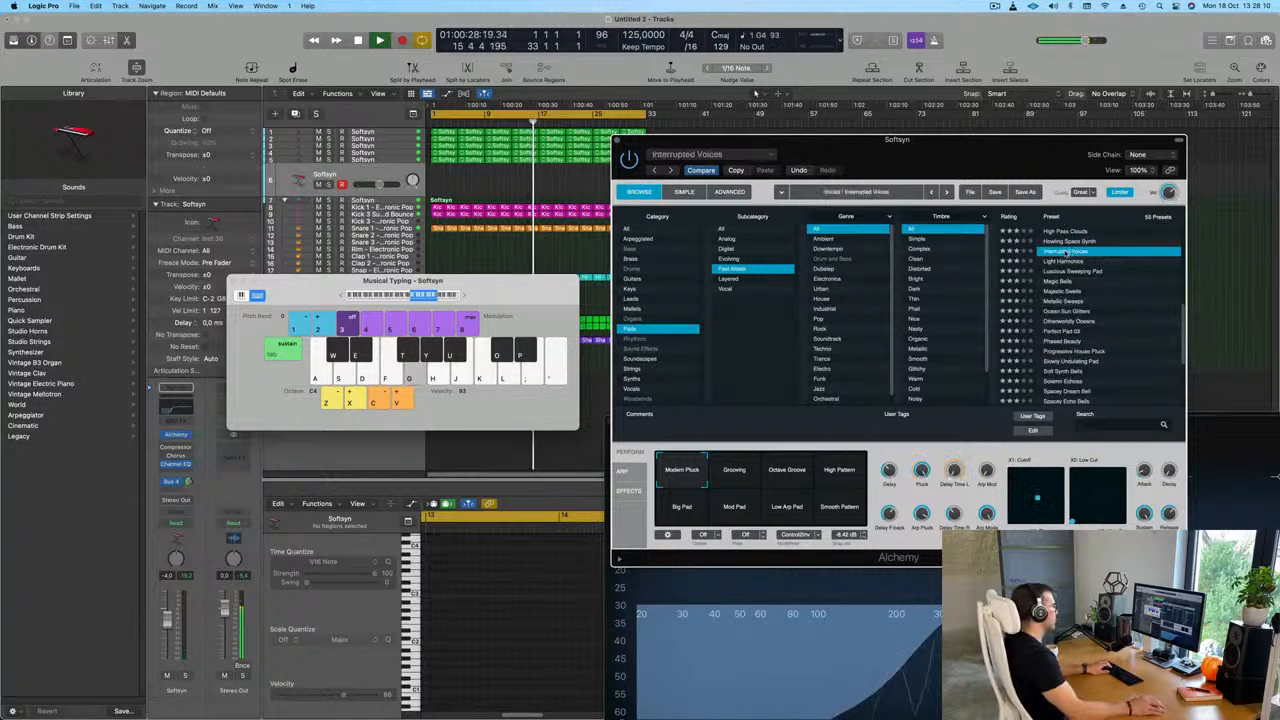
pyautogui.press('z')
pyautogui.press('f')
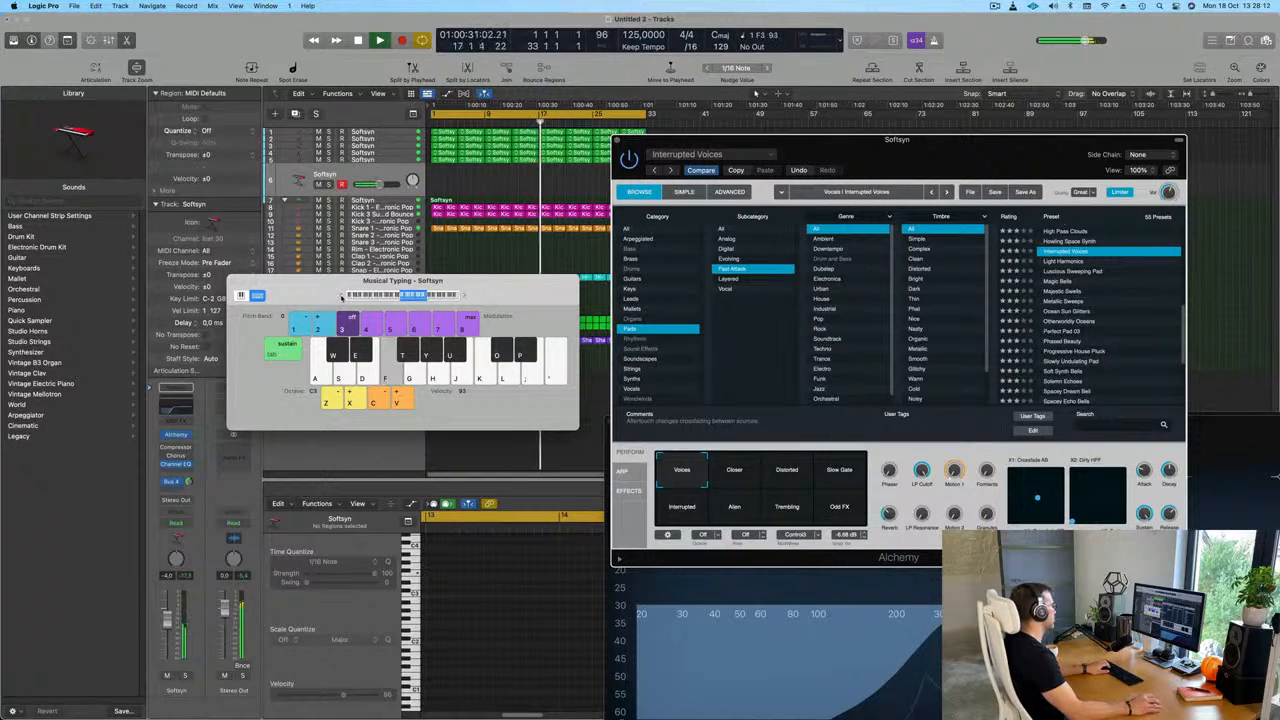
pyautogui.press('h')
pyautogui.press(';')
pyautogui.press('l')
pyautogui.press('l')
pyautogui.press(';')
pyautogui.press('k')
pyautogui.press('k')
# Audition the Closer and Distorted variations of Interrupted Voices with a few notes.
pyautogui.click(735, 470)
pyautogui.press('k')
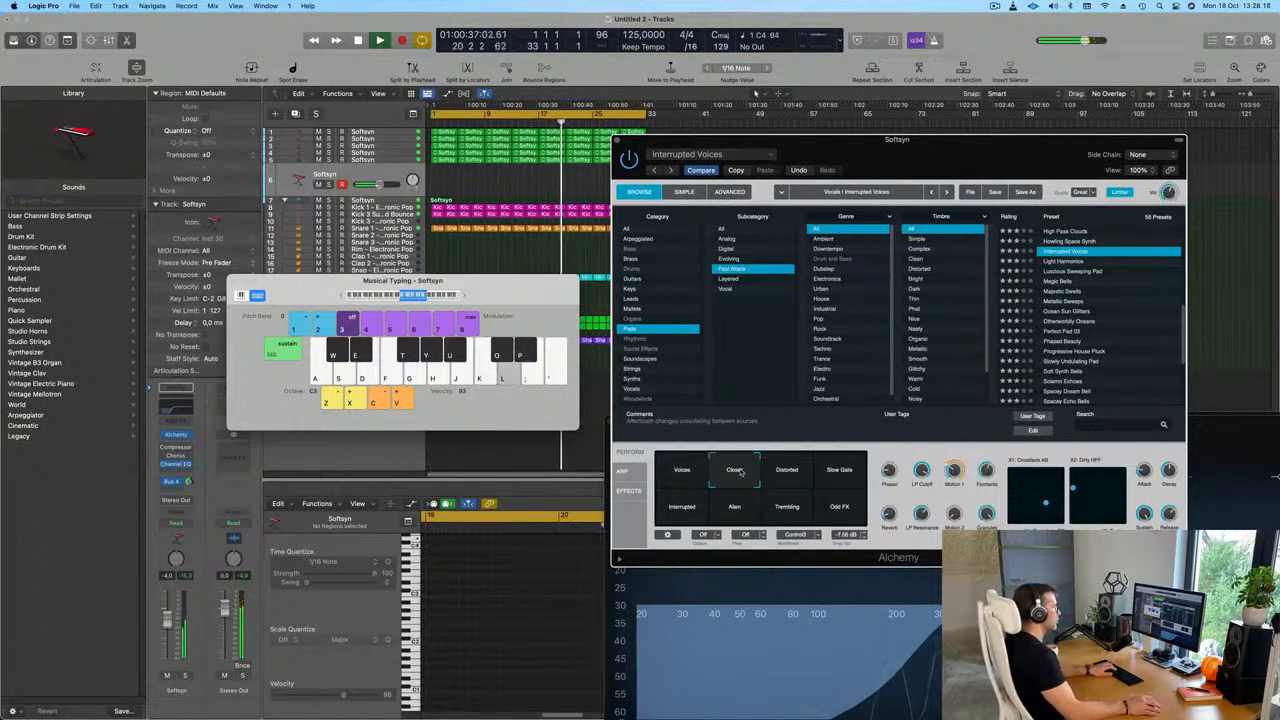
pyautogui.click(787, 470)
pyautogui.press('l')
pyautogui.press('k')
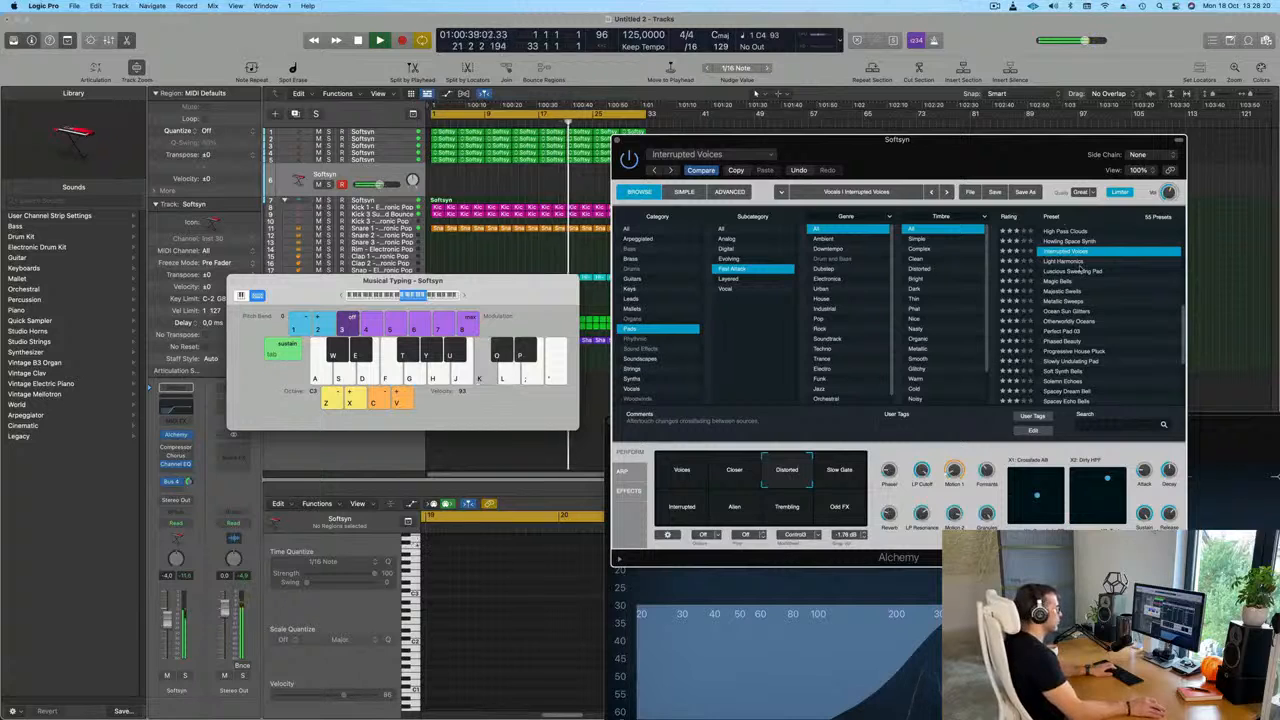
# Load the Magic Bells preset, audition notes over the song and raise Musical Typing to octave C4.
pyautogui.click(1063, 283)
pyautogui.press('k')
pyautogui.press('l')
pyautogui.press(';')
pyautogui.press('k')
pyautogui.click(464, 296)
pyautogui.press('k')
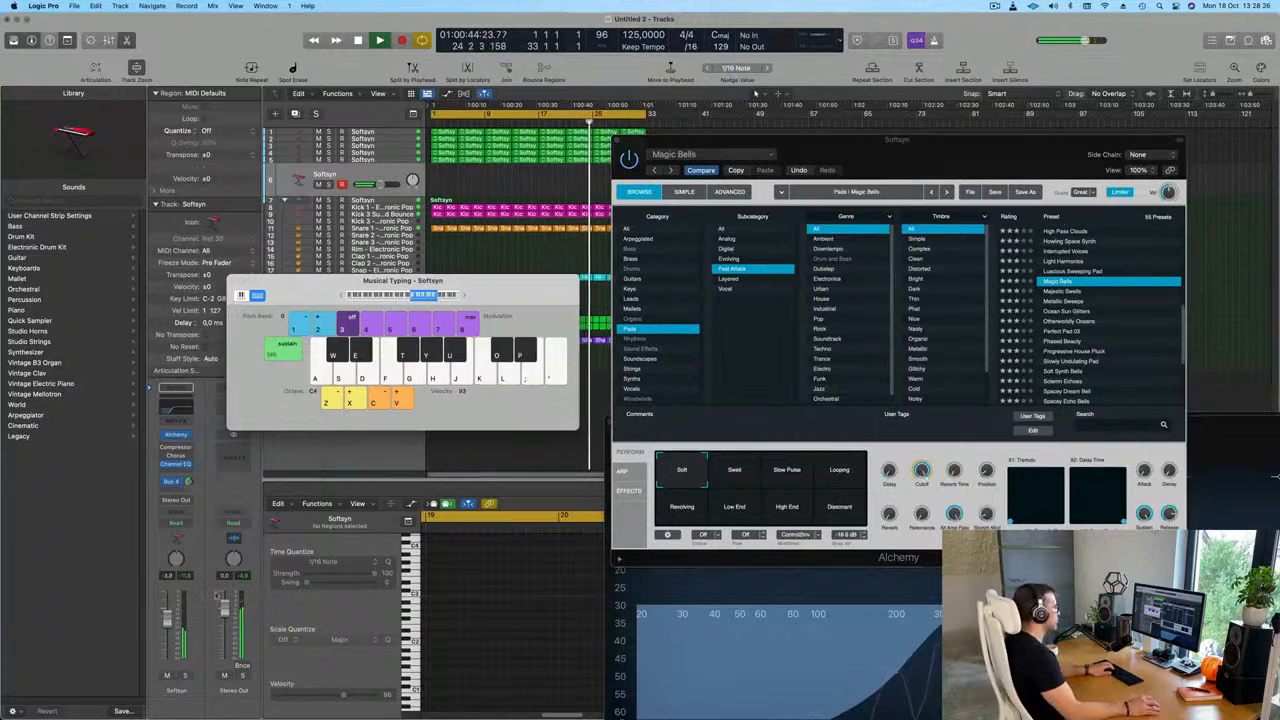
# Audition the Magic Bells preset at octave C4 with a few more notes over the song.
pyautogui.press('f')
pyautogui.press('f')
pyautogui.press('f')
pyautogui.press('g')
pyautogui.press('h')
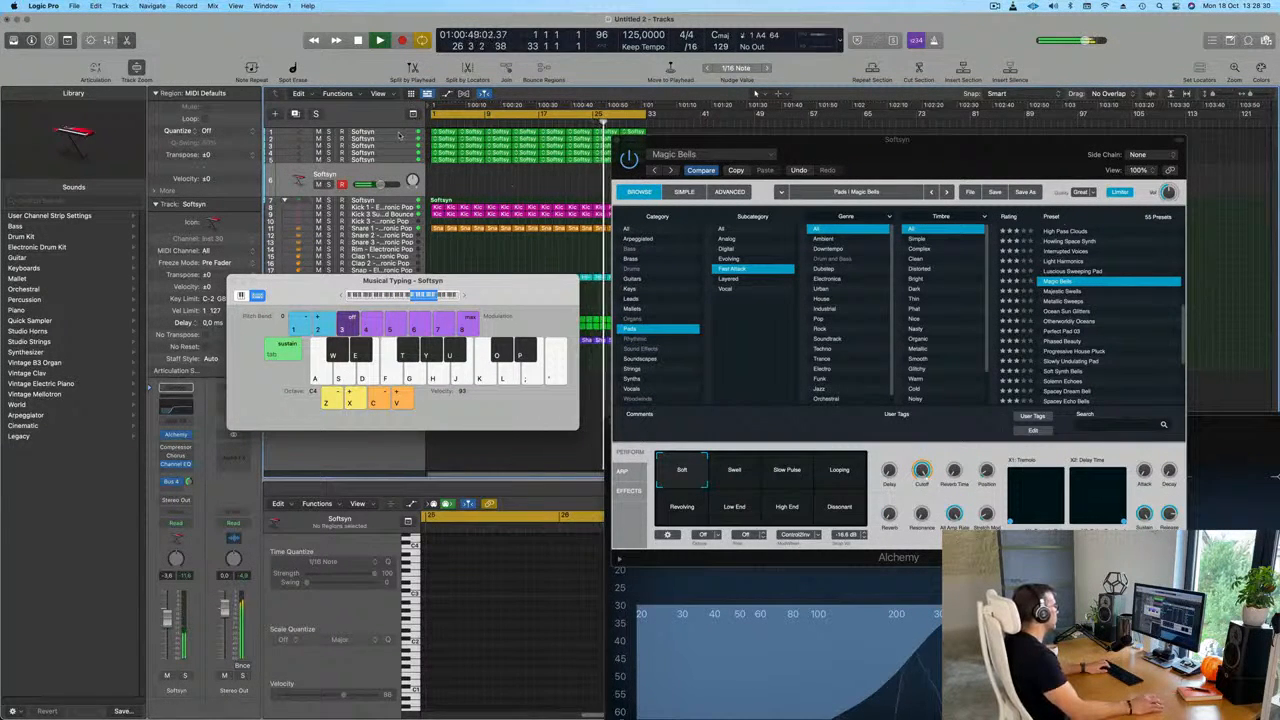
# Select the first Softsyn track, load the Majestic Swells preset in the open Alchemy window and try out a note.
pyautogui.click(399, 132)
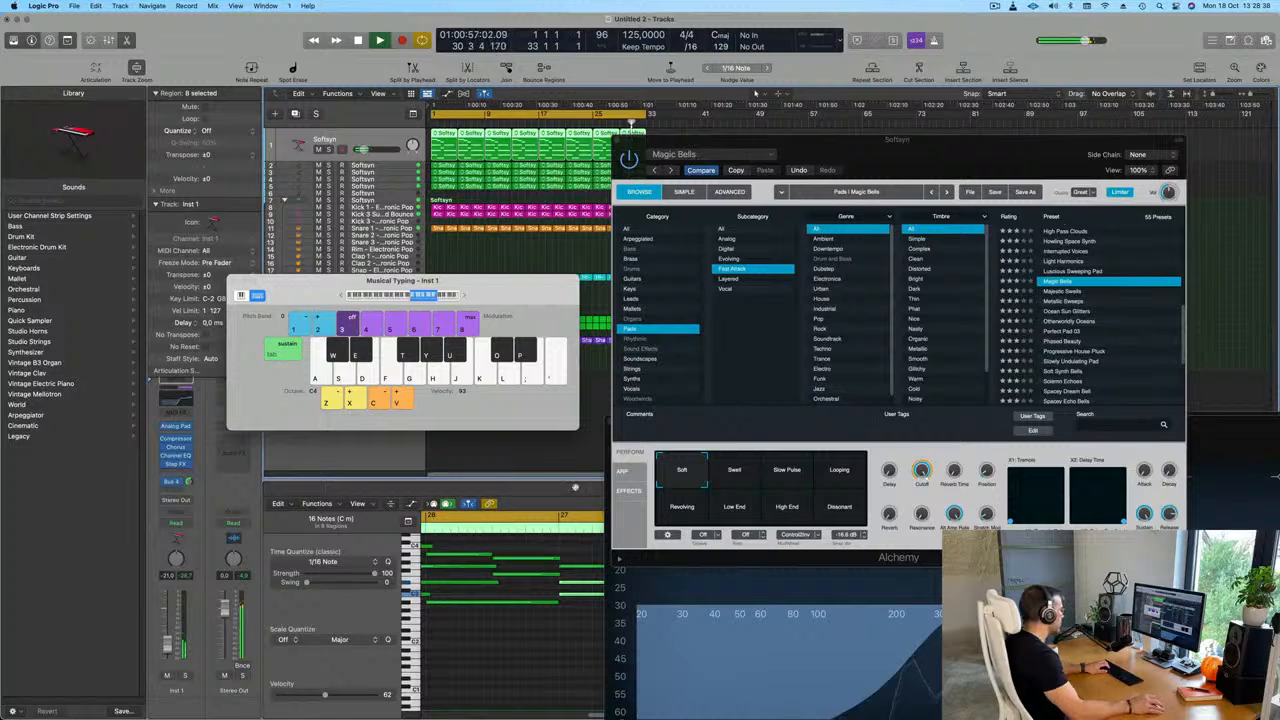
pyautogui.moveTo(510, 291); pyautogui.dragTo(703, 319)
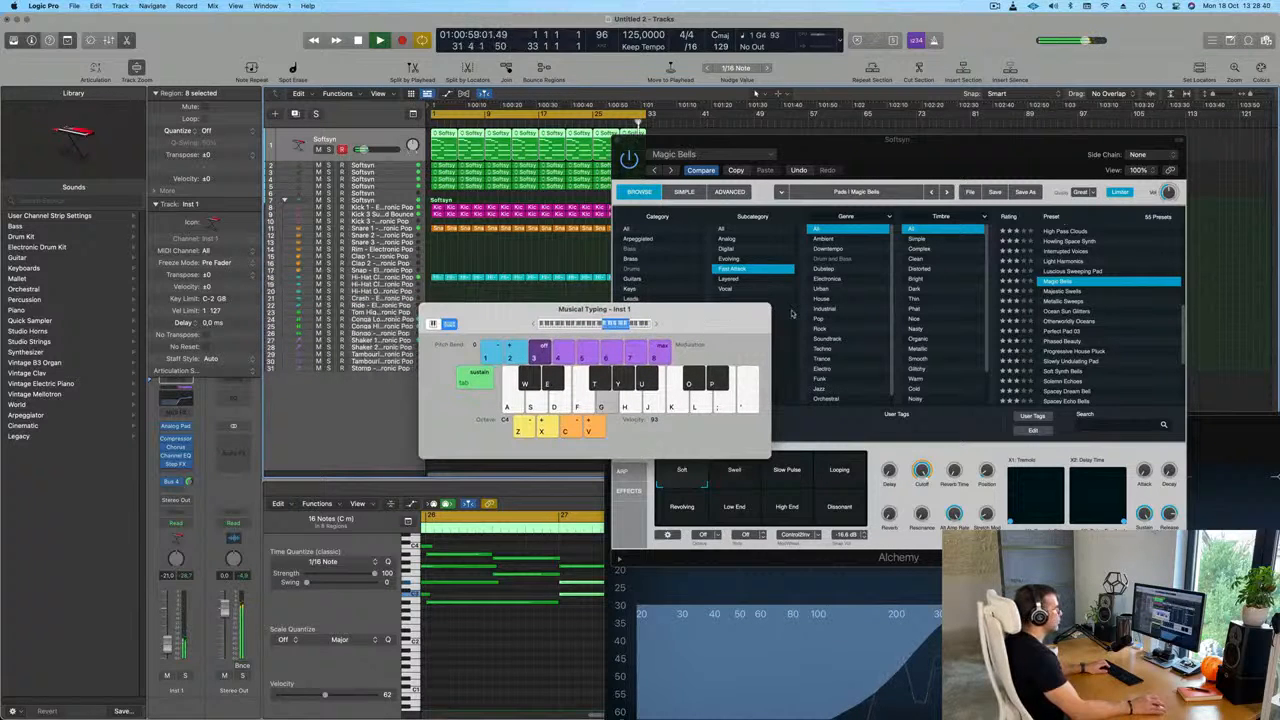
pyautogui.click(1073, 291)
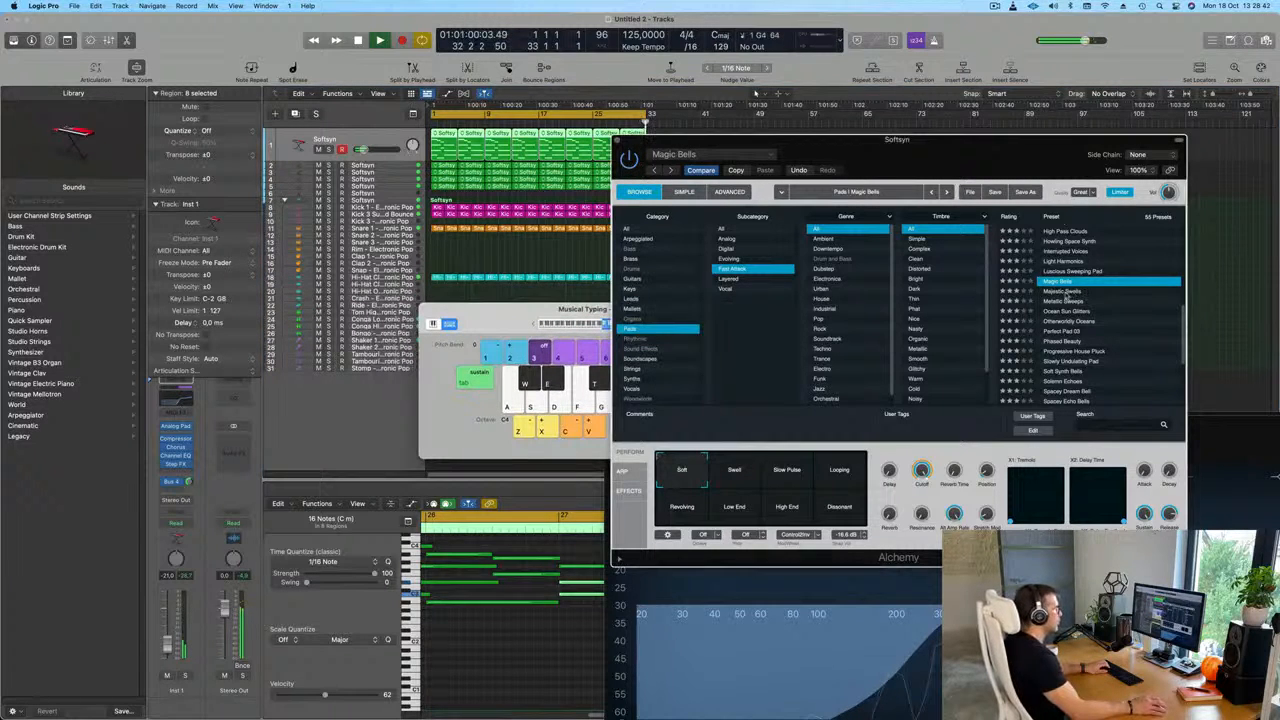
pyautogui.click(1068, 292)
pyautogui.moveTo(969, 159); pyautogui.dragTo(1024, 126)
pyautogui.click(630, 398)
pyautogui.moveTo(612, 310); pyautogui.dragTo(493, 259)
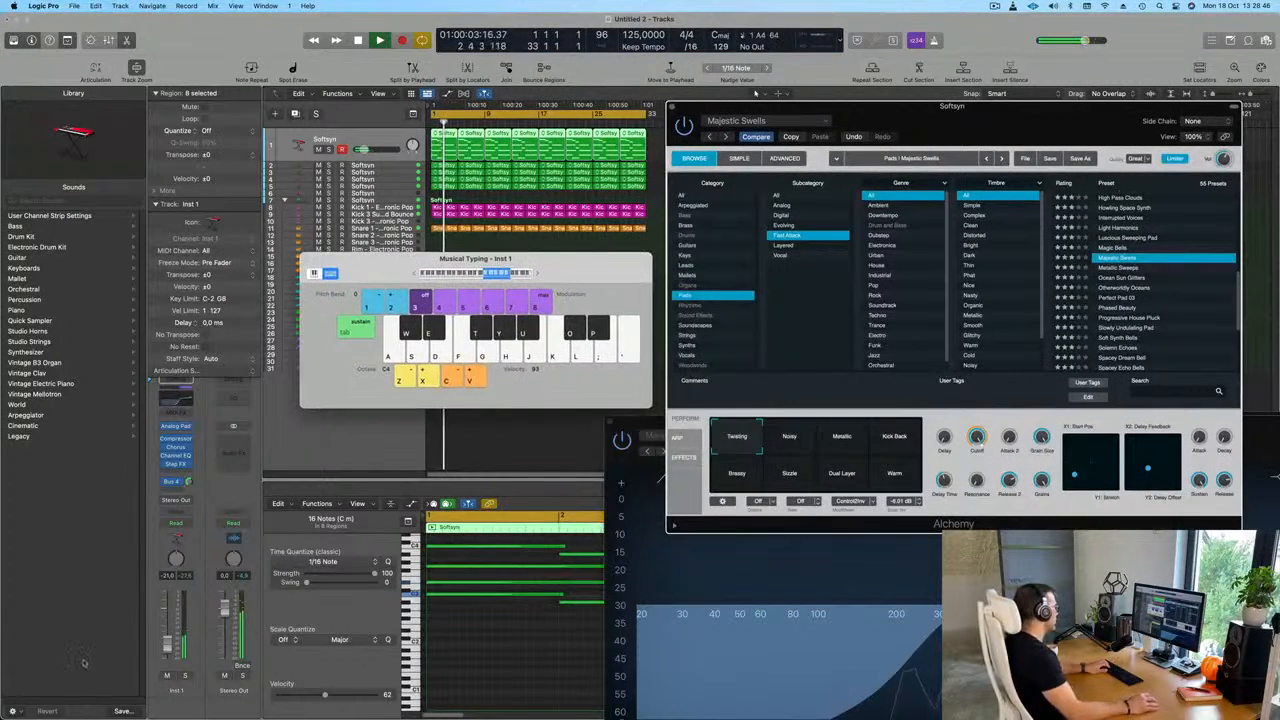
pyautogui.press('f')
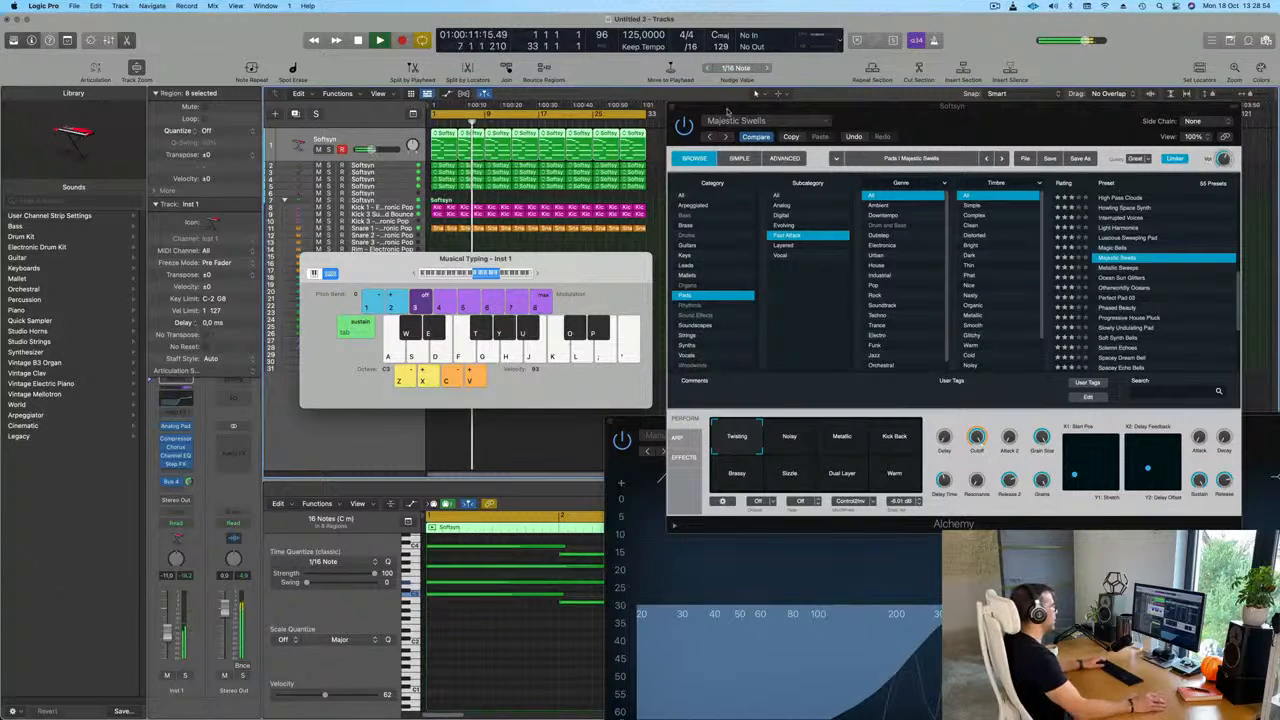
# Switch Alchemy back to the Autumn Wings sound with Compare and restart the song.
pyautogui.click(754, 137)
pyautogui.moveTo(543, 262); pyautogui.dragTo(561, 389)
pyautogui.press('space')
pyautogui.press('space')
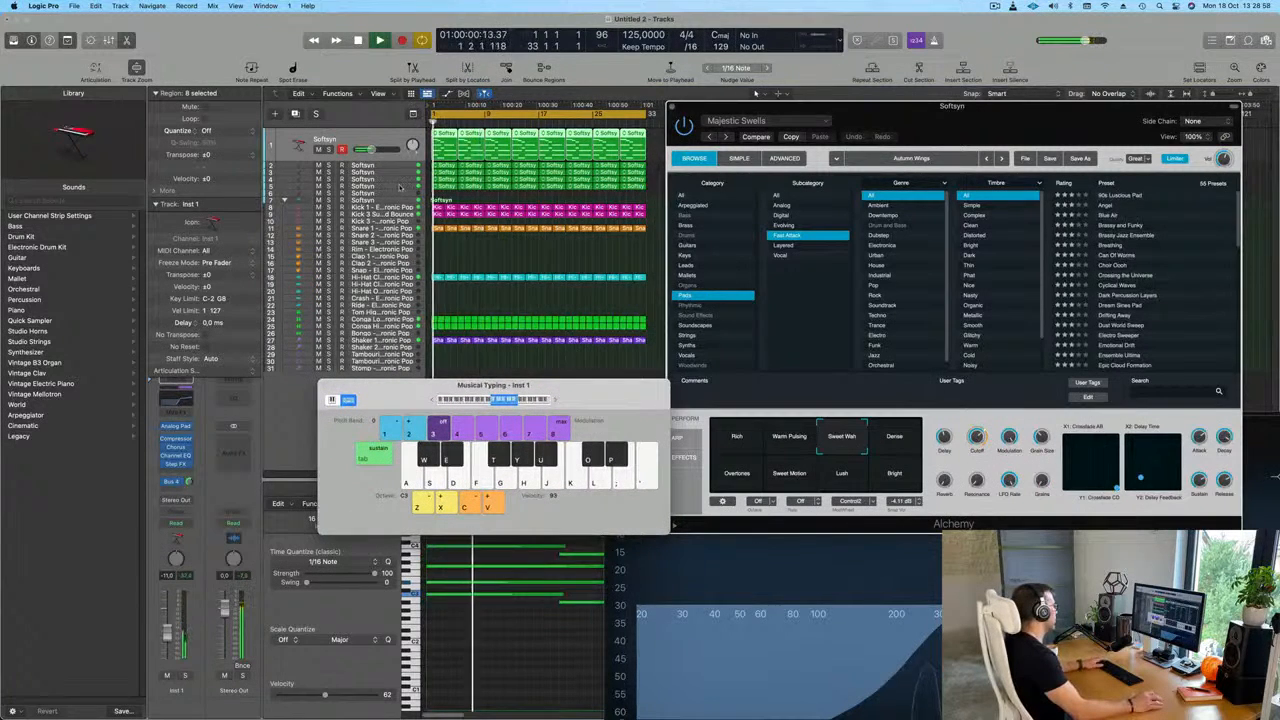
# Solo the first Softsyn track to check it alone, then unsolo it and restart the song.
pyautogui.click(401, 187)
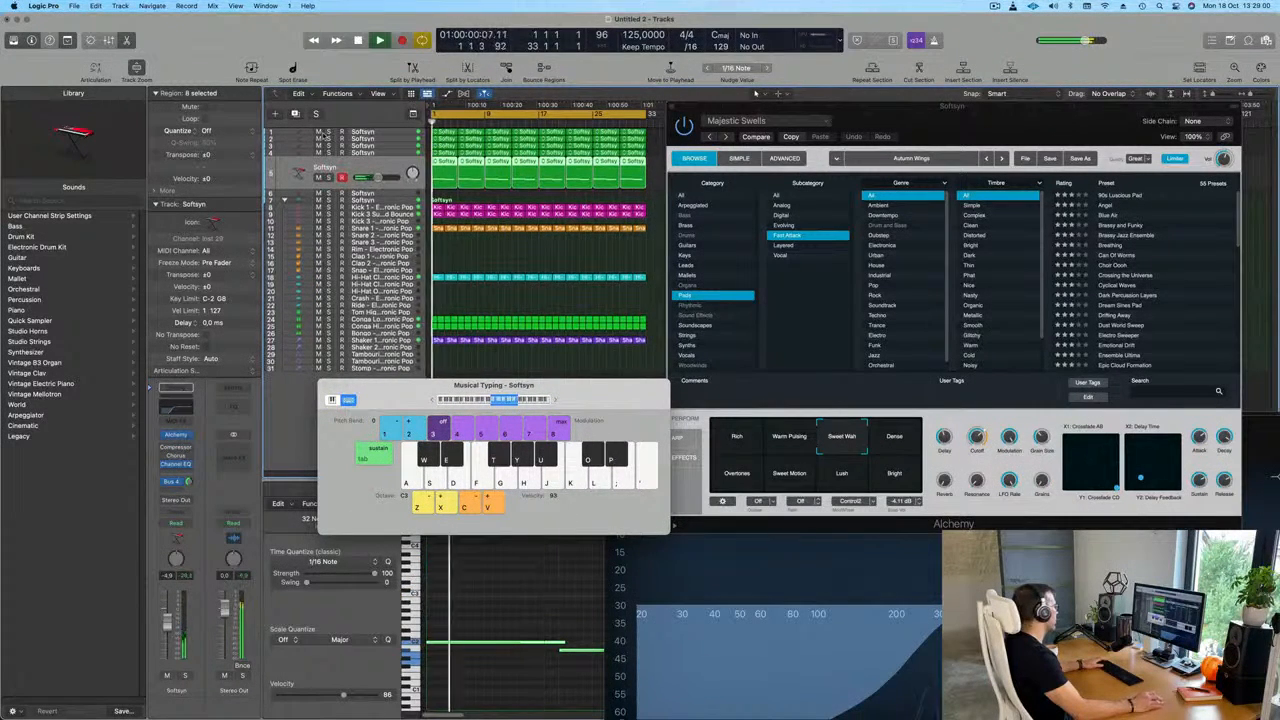
pyautogui.click(328, 132)
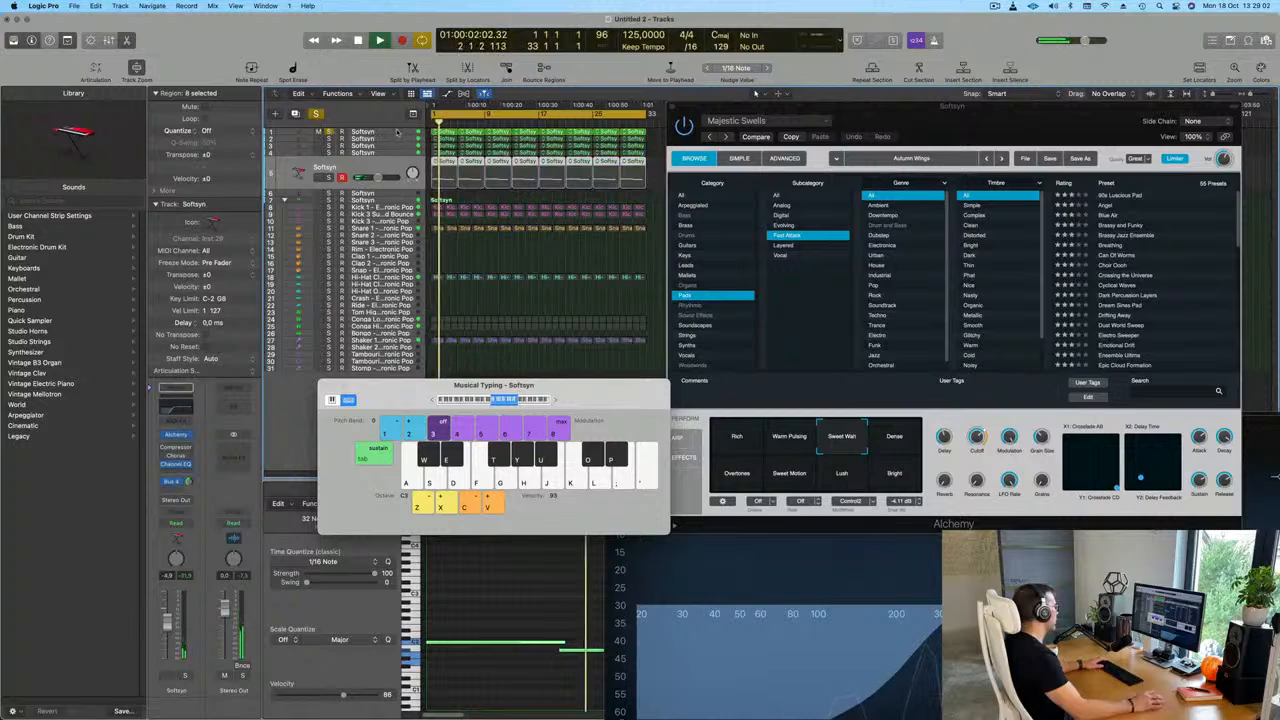
pyautogui.click(396, 131)
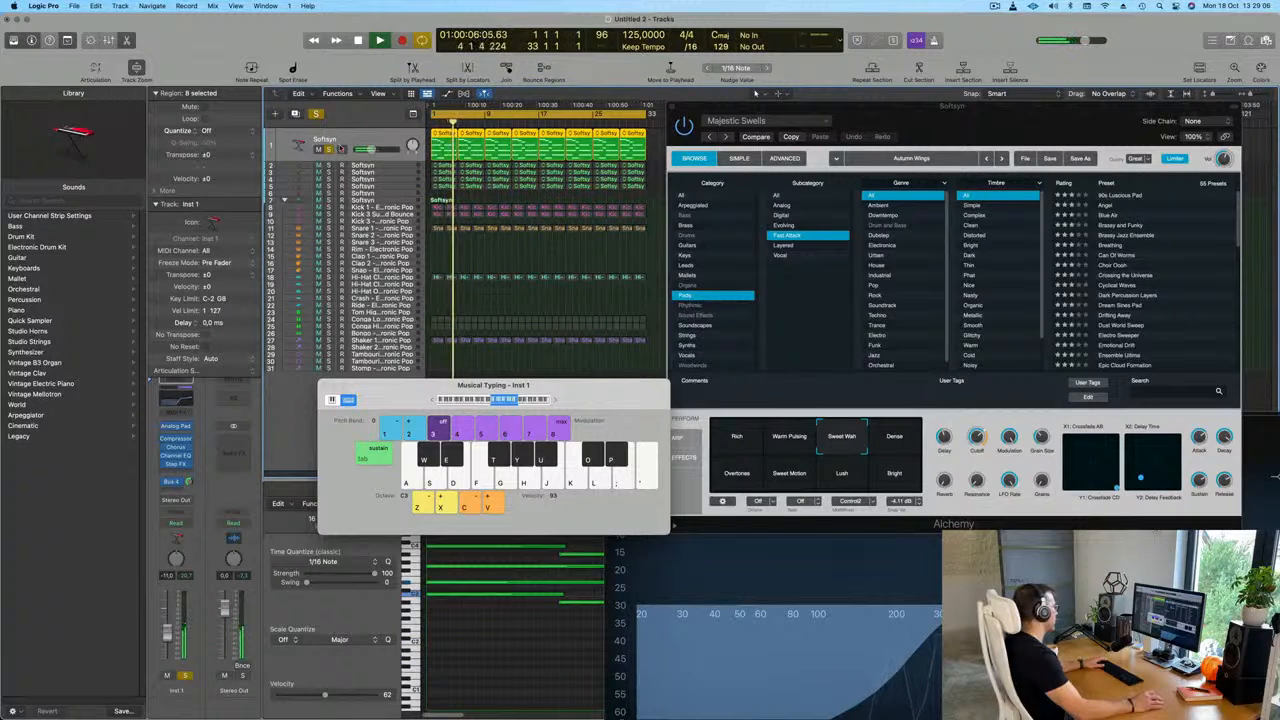
pyautogui.click(328, 150)
pyautogui.press('space')
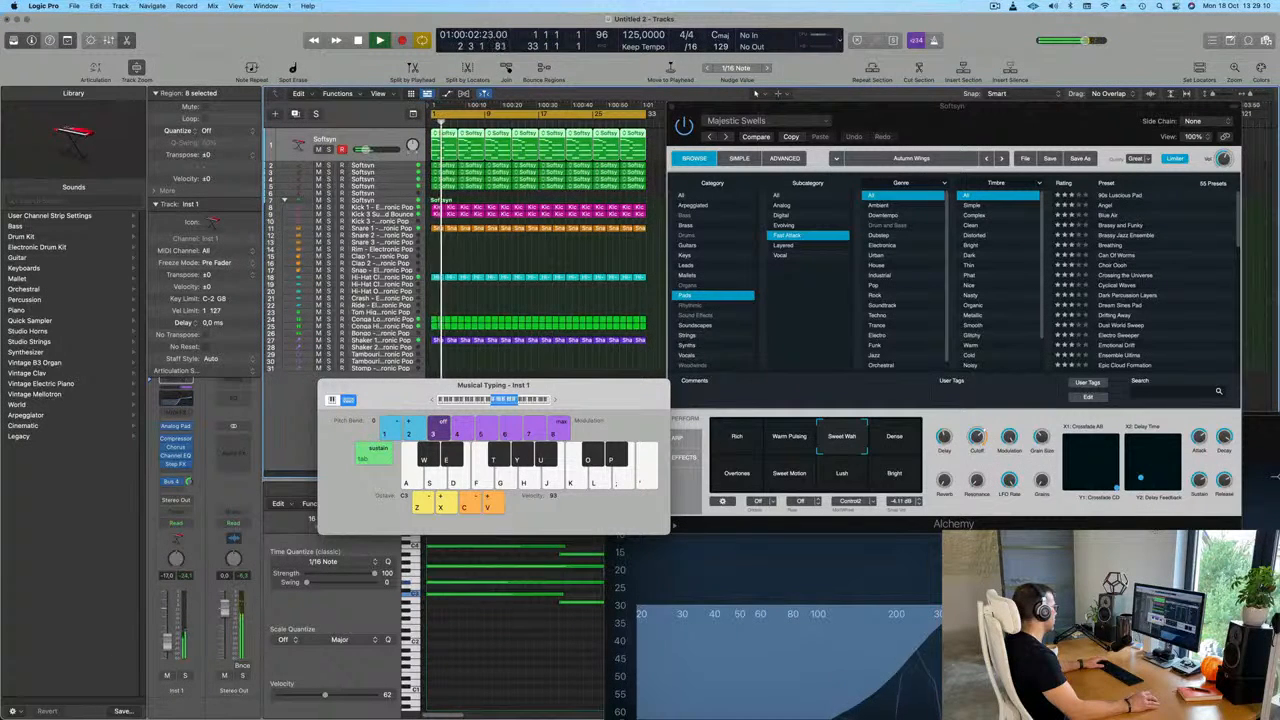
# Open Alchemy on the empty sixth Softsyn track, load the Breathing preset and audition a note.
pyautogui.click(405, 190)
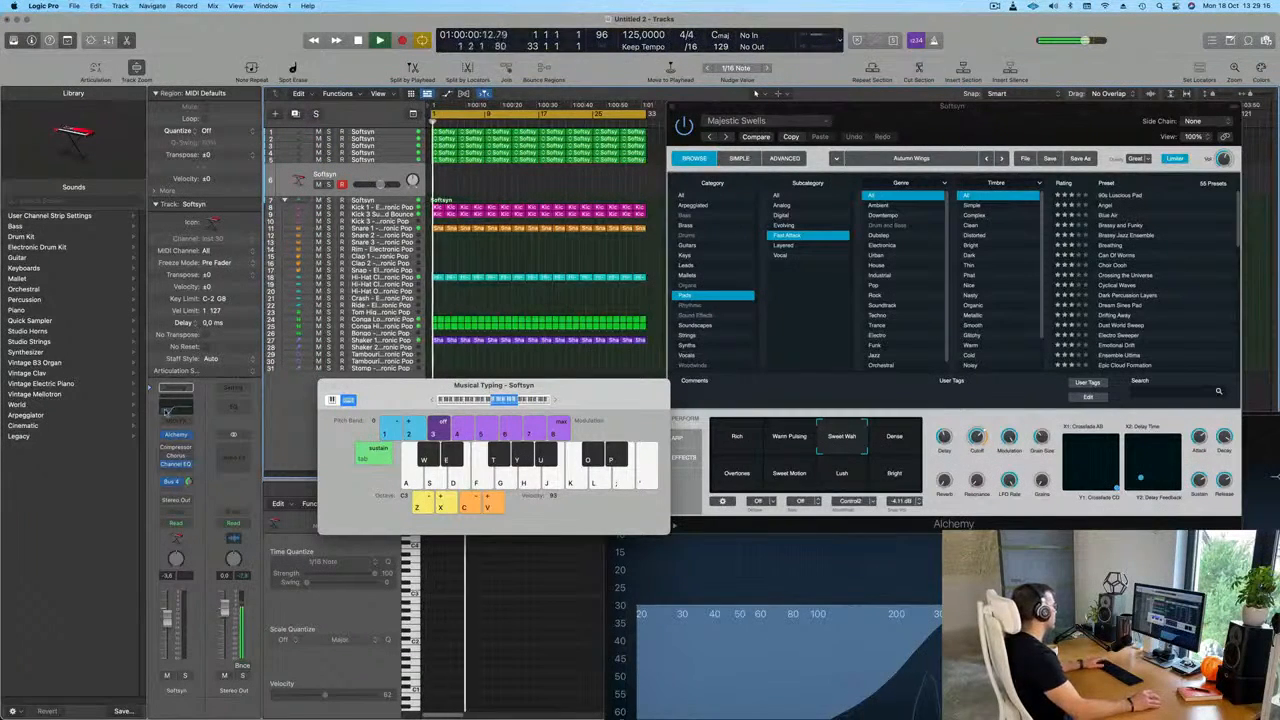
pyautogui.click(180, 437)
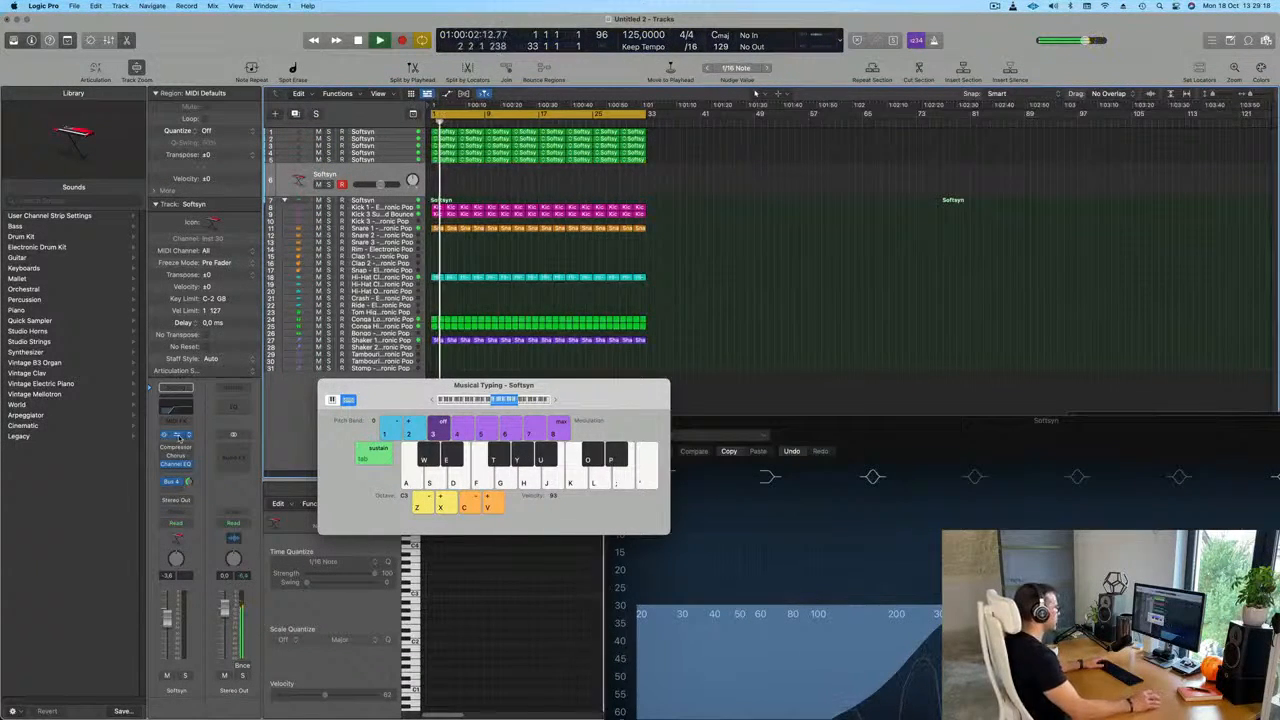
pyautogui.moveTo(1046, 129); pyautogui.dragTo(925, 148)
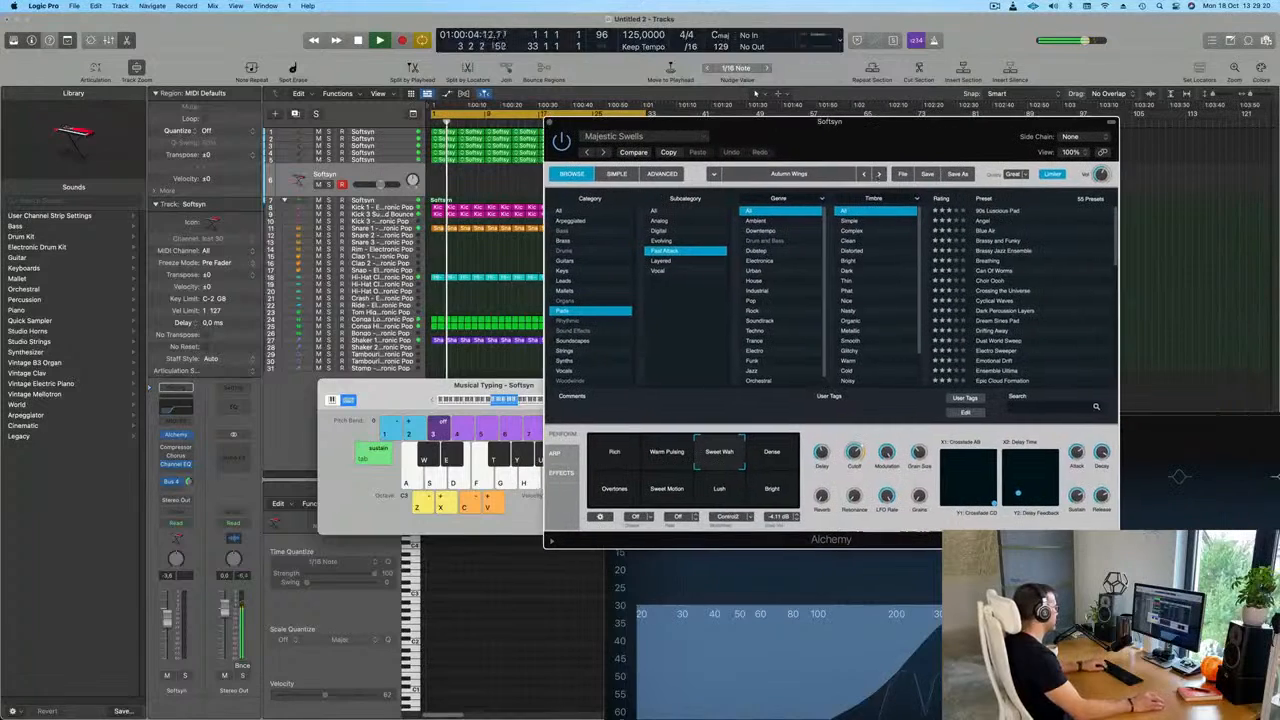
pyautogui.click(989, 262)
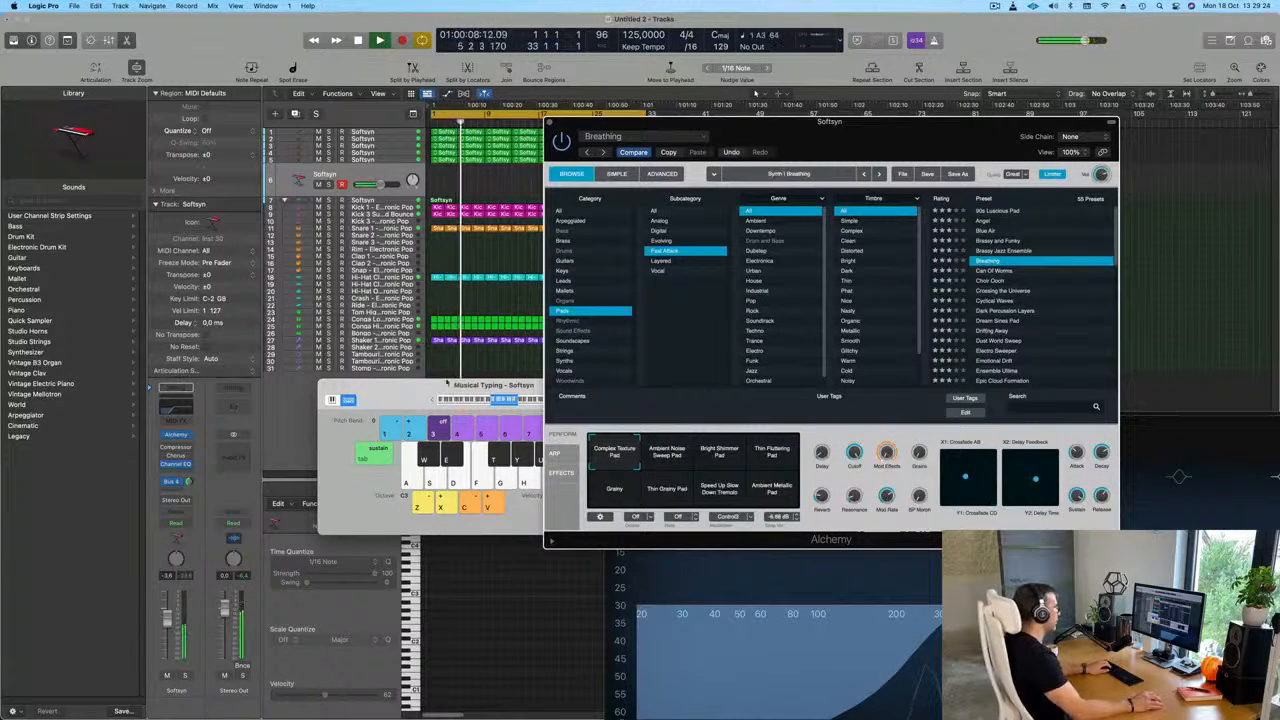
pyautogui.moveTo(480, 385); pyautogui.dragTo(436, 383)
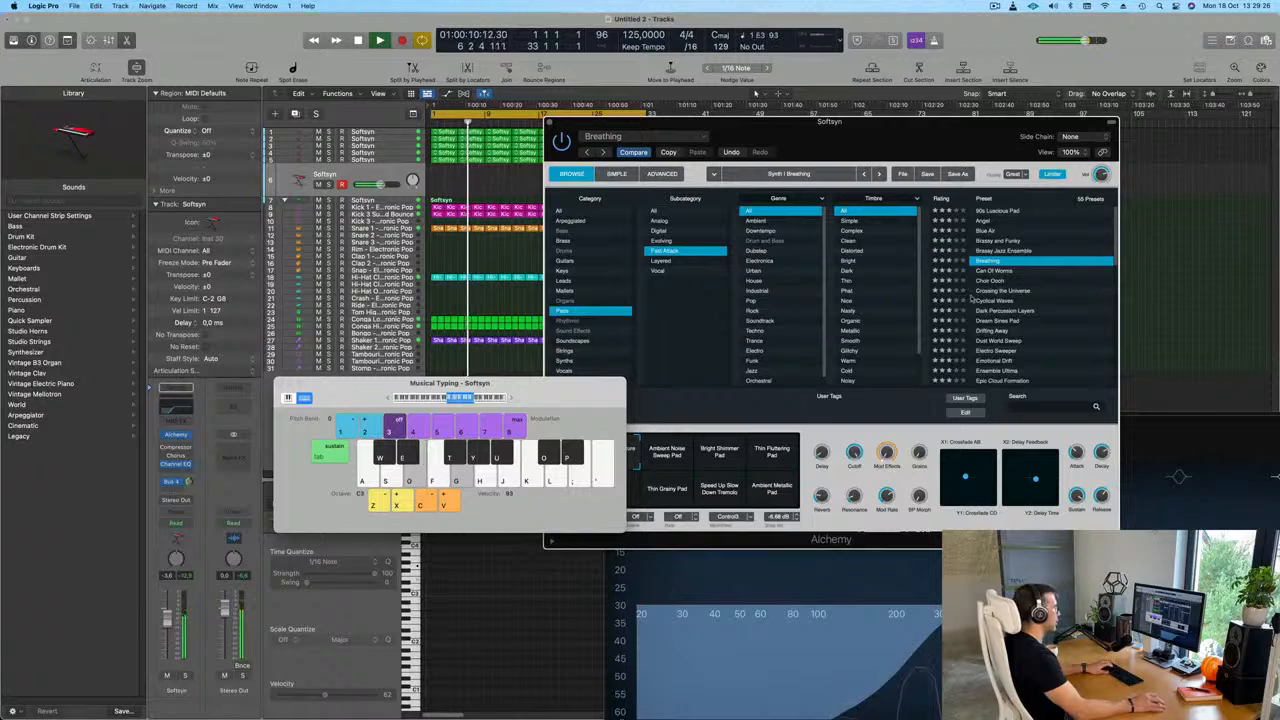
pyautogui.press('j')
# Adjust the sixth Softsyn track's Bus 4 send level, then load the Cyclical Waves preset and try out notes.
pyautogui.moveTo(189, 482); pyautogui.dragTo(189, 478)
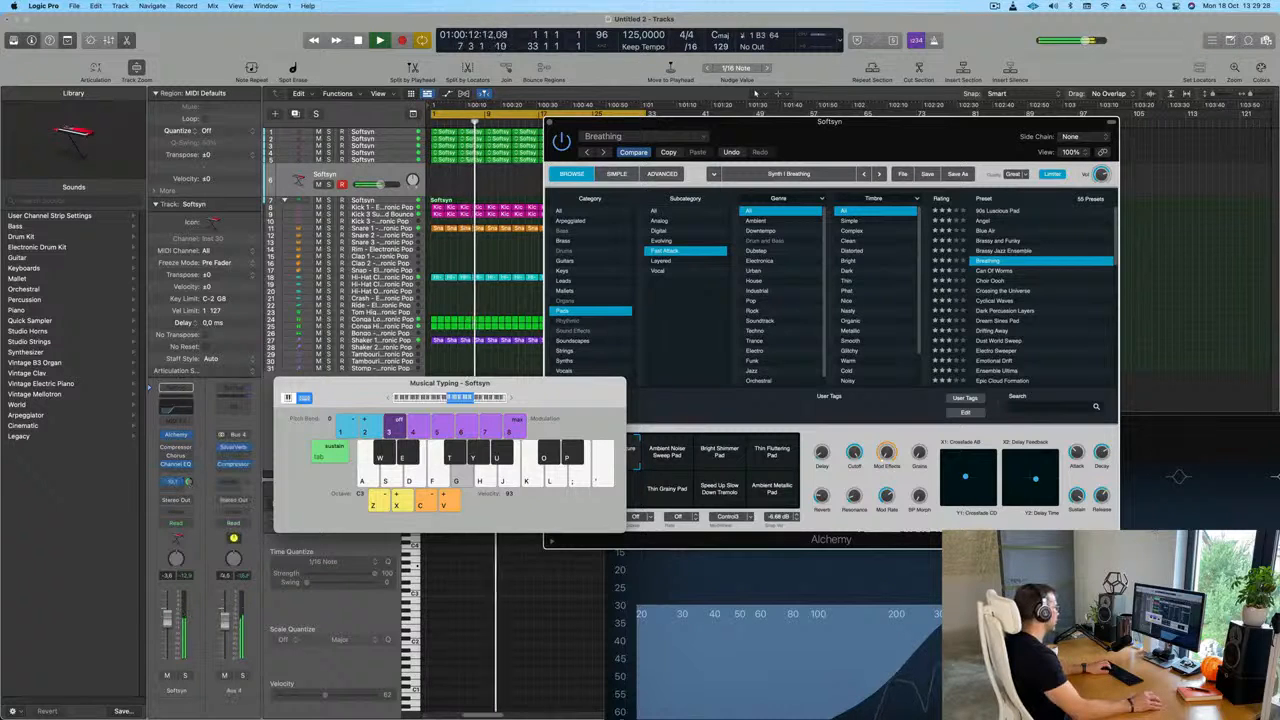
pyautogui.click(1001, 302)
pyautogui.click(1001, 302)
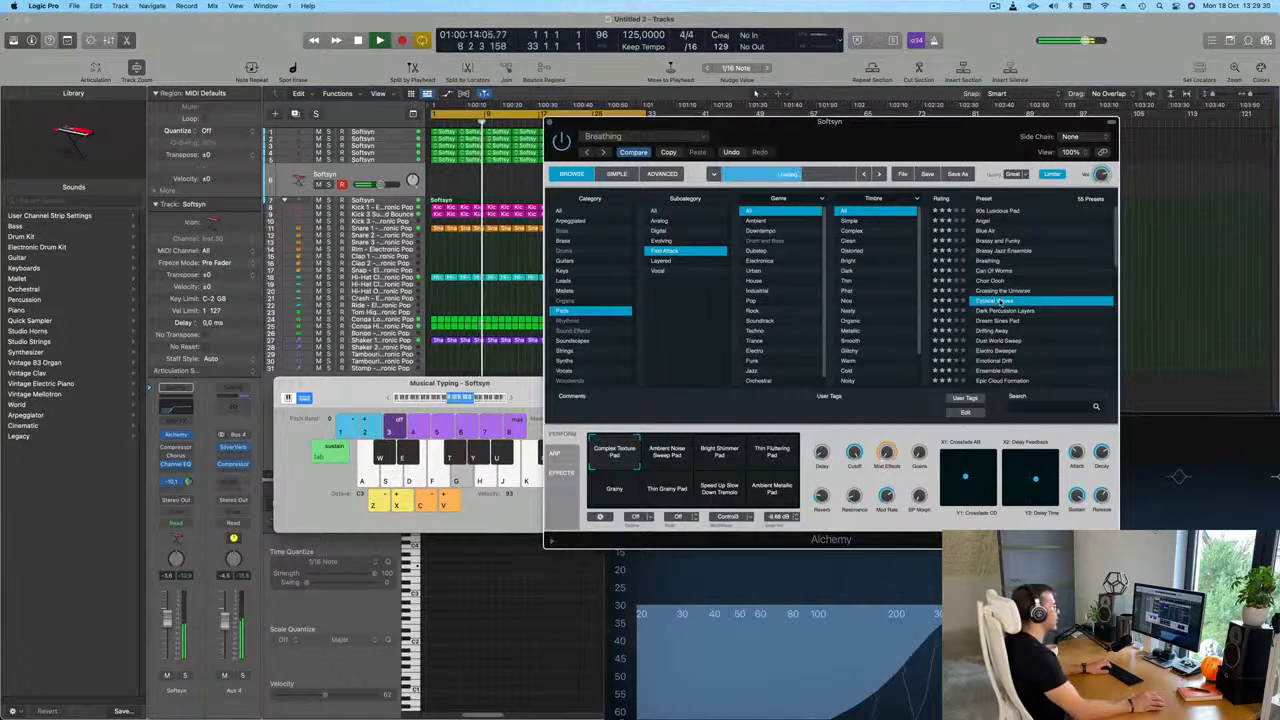
pyautogui.press('g')
pyautogui.press('h')
pyautogui.press('j')
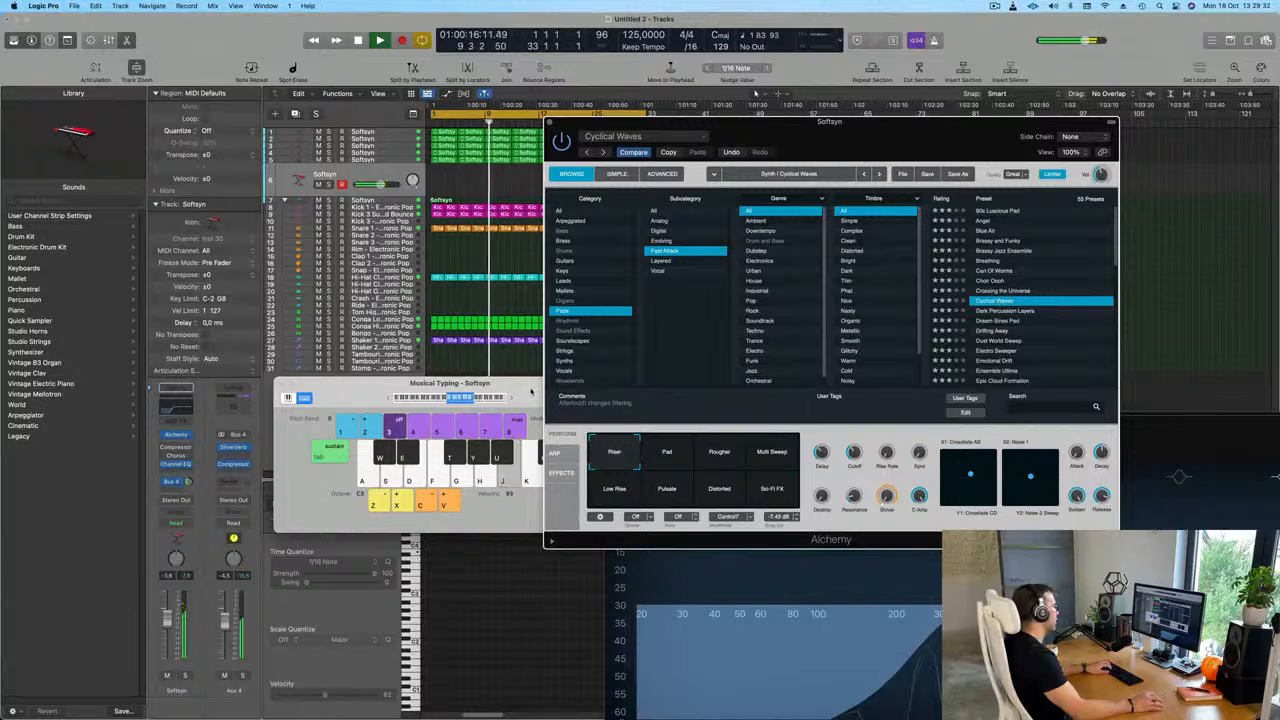
# Audition Cyclical Waves at octave C3 while arranging the Musical Typing and Alchemy windows clear of the tracks.
pyautogui.moveTo(531, 391); pyautogui.dragTo(420, 366)
pyautogui.press('j')
pyautogui.moveTo(826, 123); pyautogui.dragTo(1061, 89)
pyautogui.press('k')
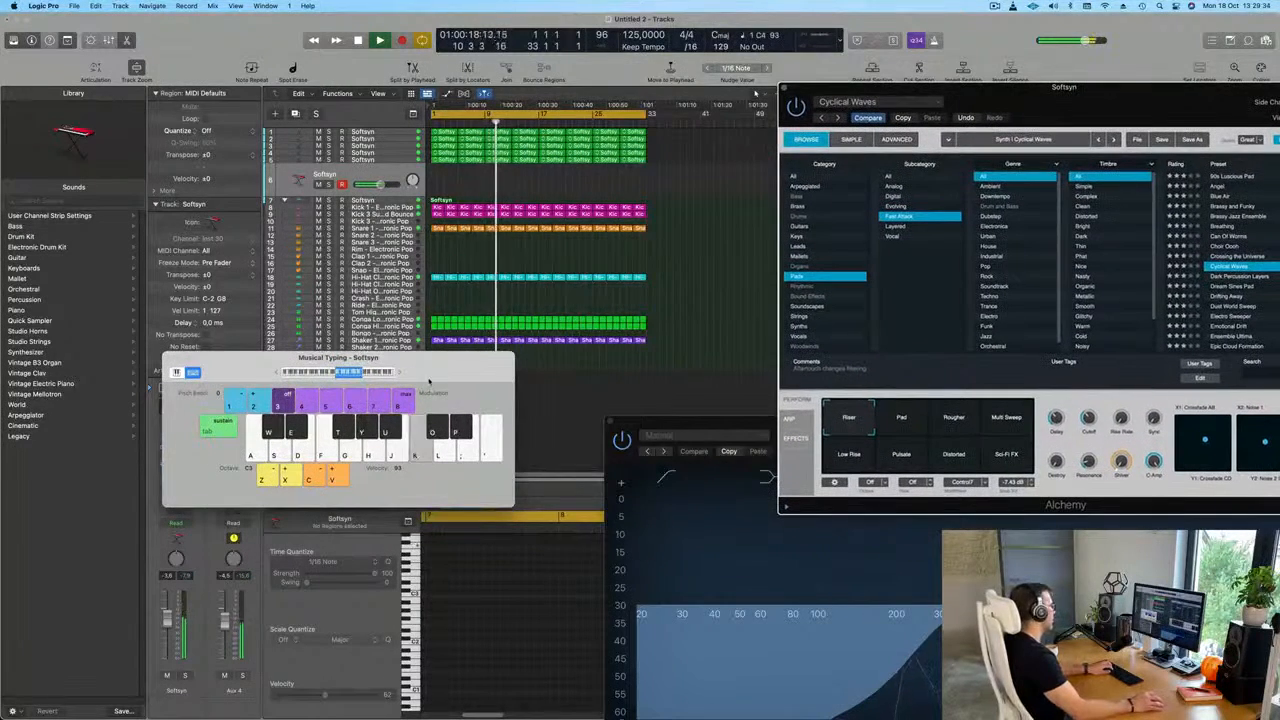
pyautogui.moveTo(429, 380); pyautogui.dragTo(629, 443)
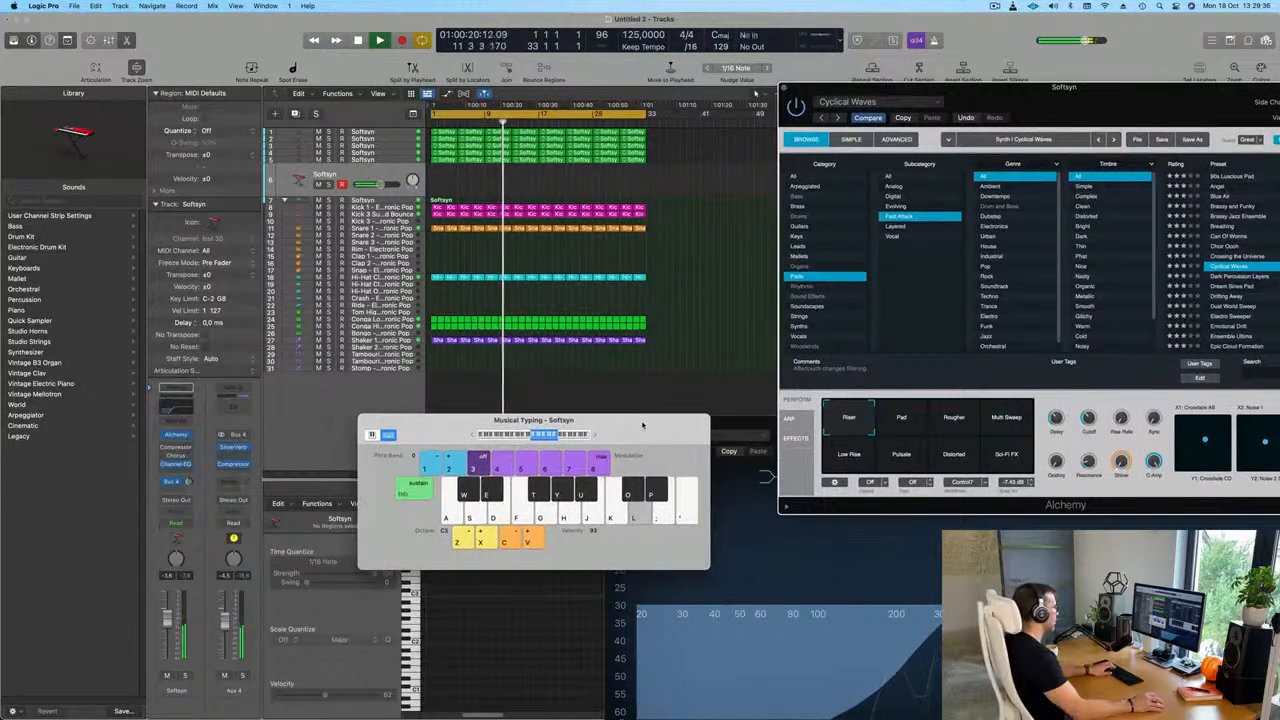
pyautogui.click(557, 468)
pyautogui.press('j')
pyautogui.press('k')
# Raise Musical Typing to octave C4 and try out a short melody with Cyclical Waves.
pyautogui.click(595, 435)
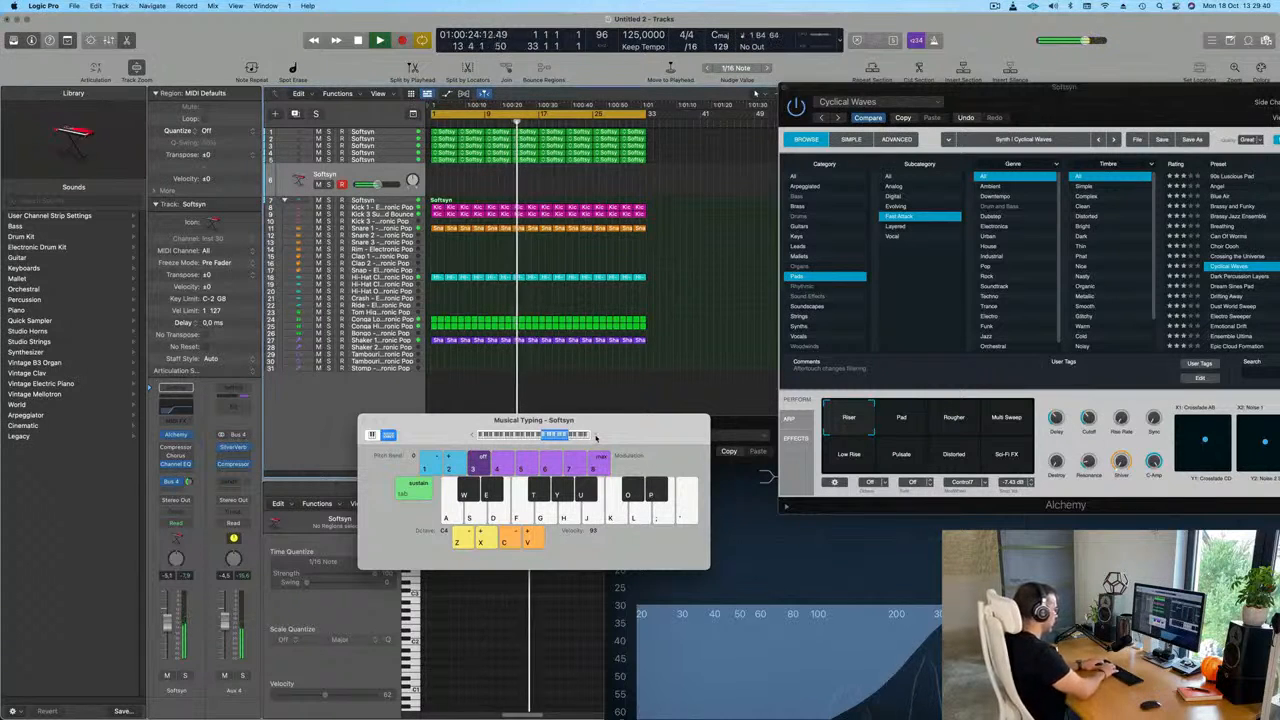
pyautogui.press('h')
pyautogui.press('d')
pyautogui.press('a')
pyautogui.press('s')
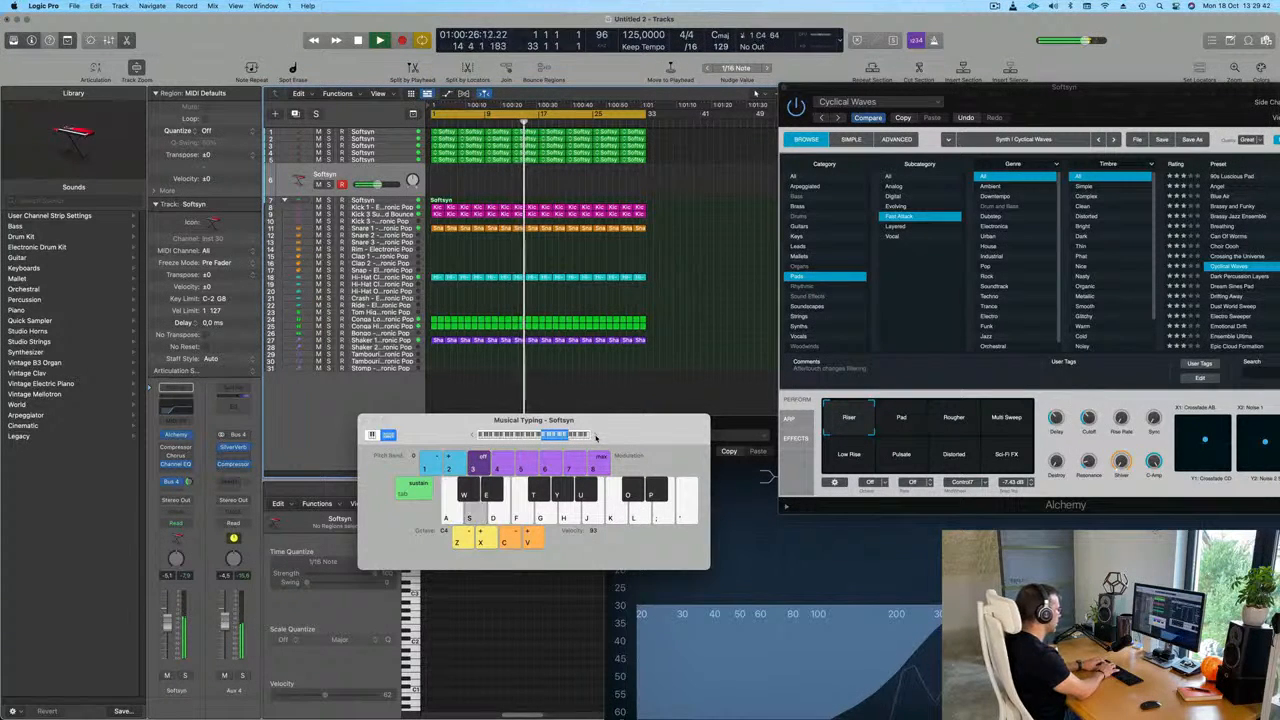
pyautogui.press('d')
pyautogui.press('a')
pyautogui.press('s')
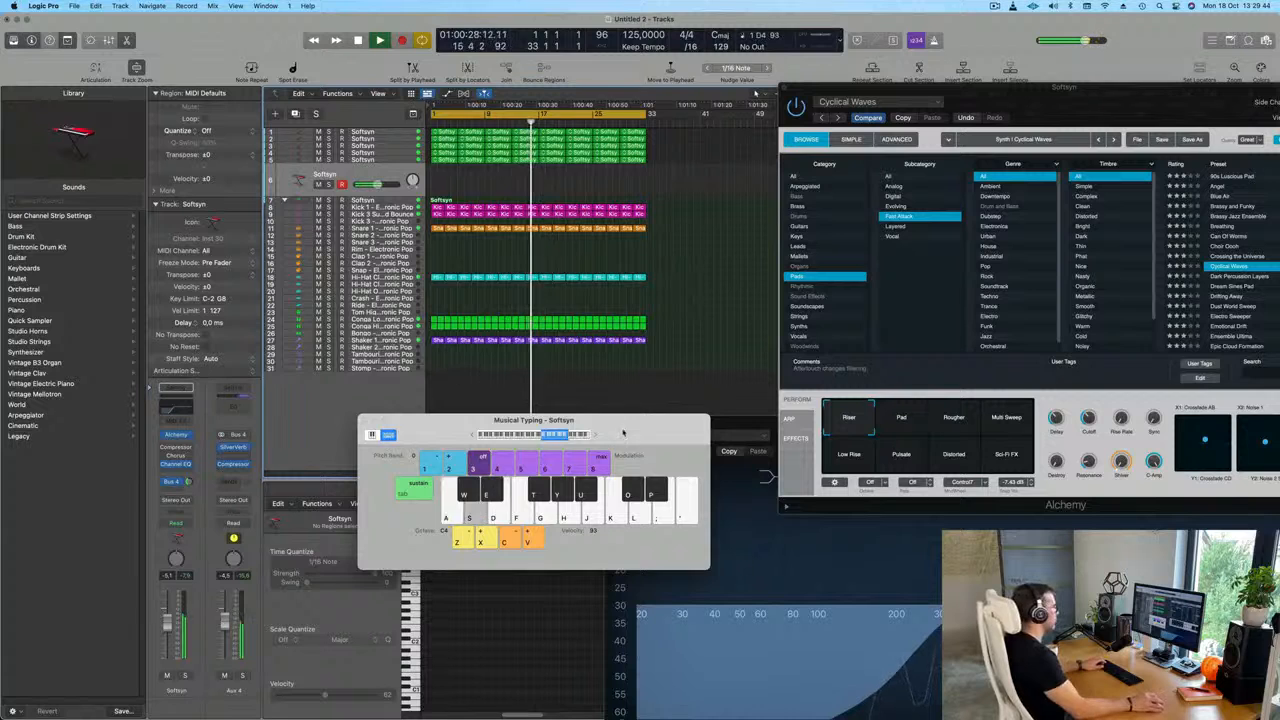
# Place Musical Typing beside Alchemy and audition the Pad and Rougher variations of Cyclical Waves.
pyautogui.moveTo(623, 432); pyautogui.dragTo(507, 341)
pyautogui.press('a')
pyautogui.moveTo(1060, 87); pyautogui.dragTo(895, 91)
pyautogui.press('s')
pyautogui.click(745, 430)
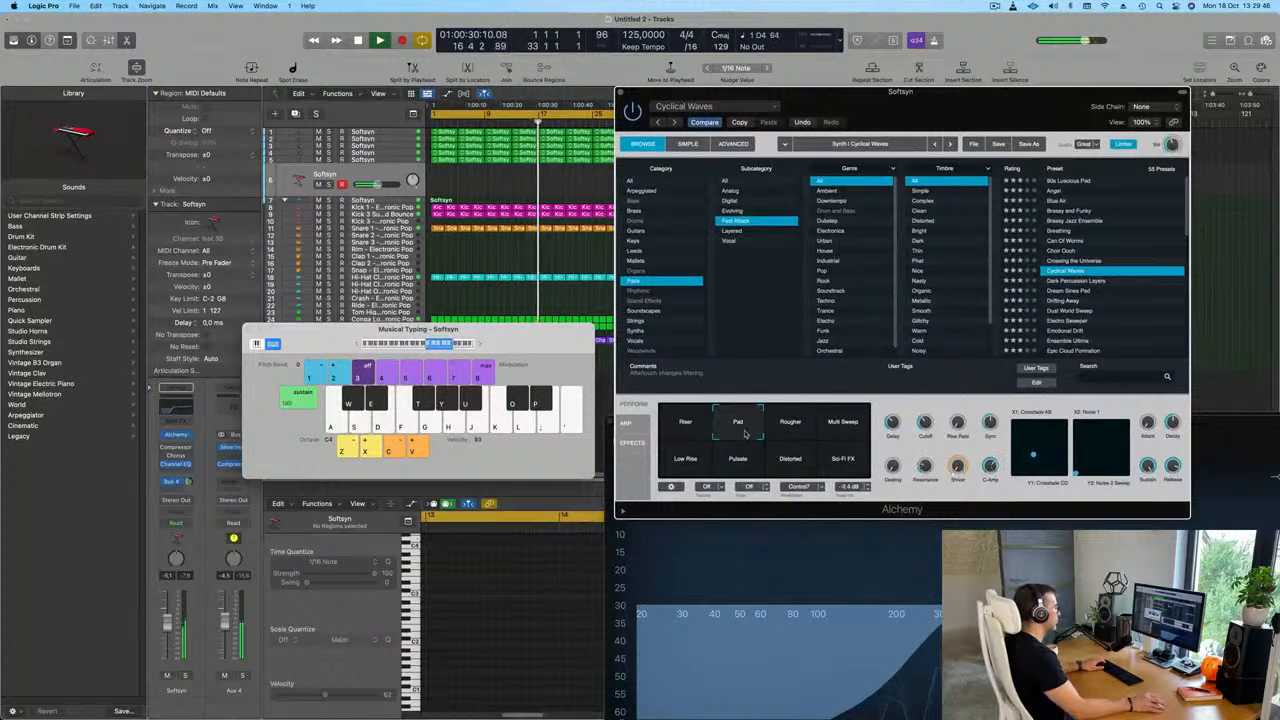
pyautogui.press('a')
pyautogui.click(788, 426)
pyautogui.press('a')
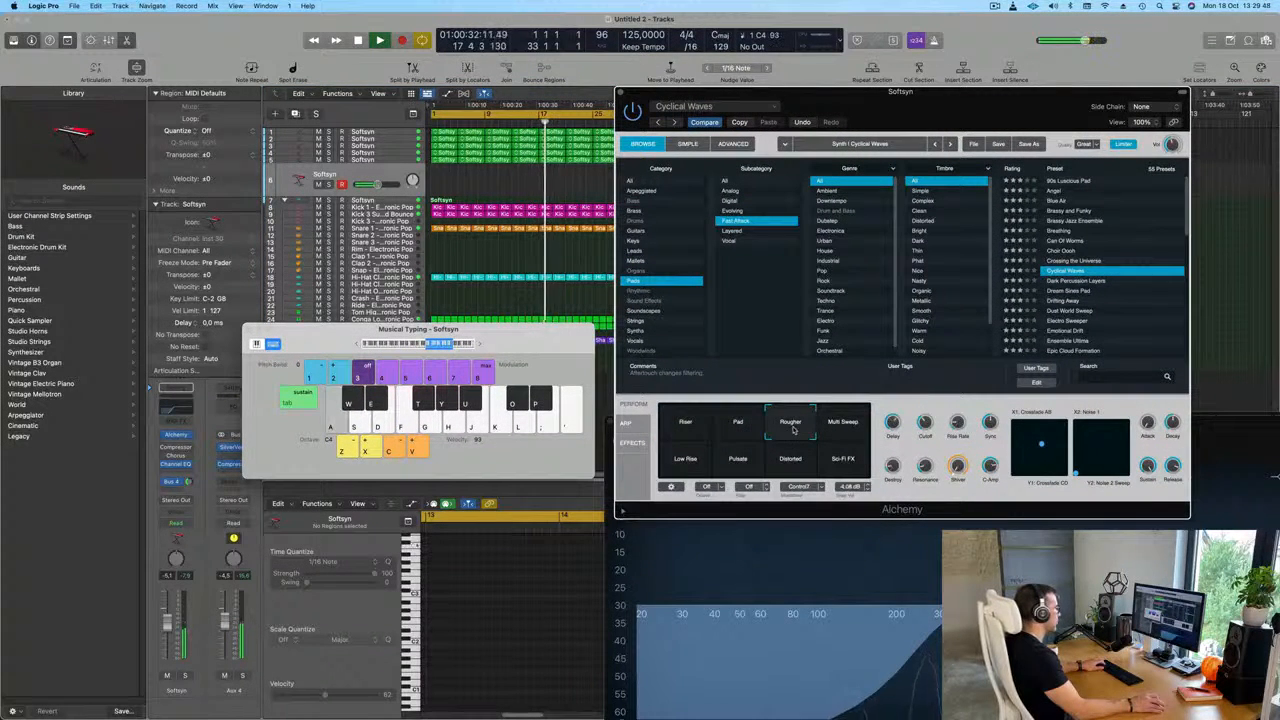
pyautogui.press('d')
pyautogui.press('a')
# Audition the Multi Sweep and Low Rise variations of Cyclical Waves with a note each.
pyautogui.click(850, 428)
pyautogui.press('a')
pyautogui.click(690, 459)
pyautogui.press('a')
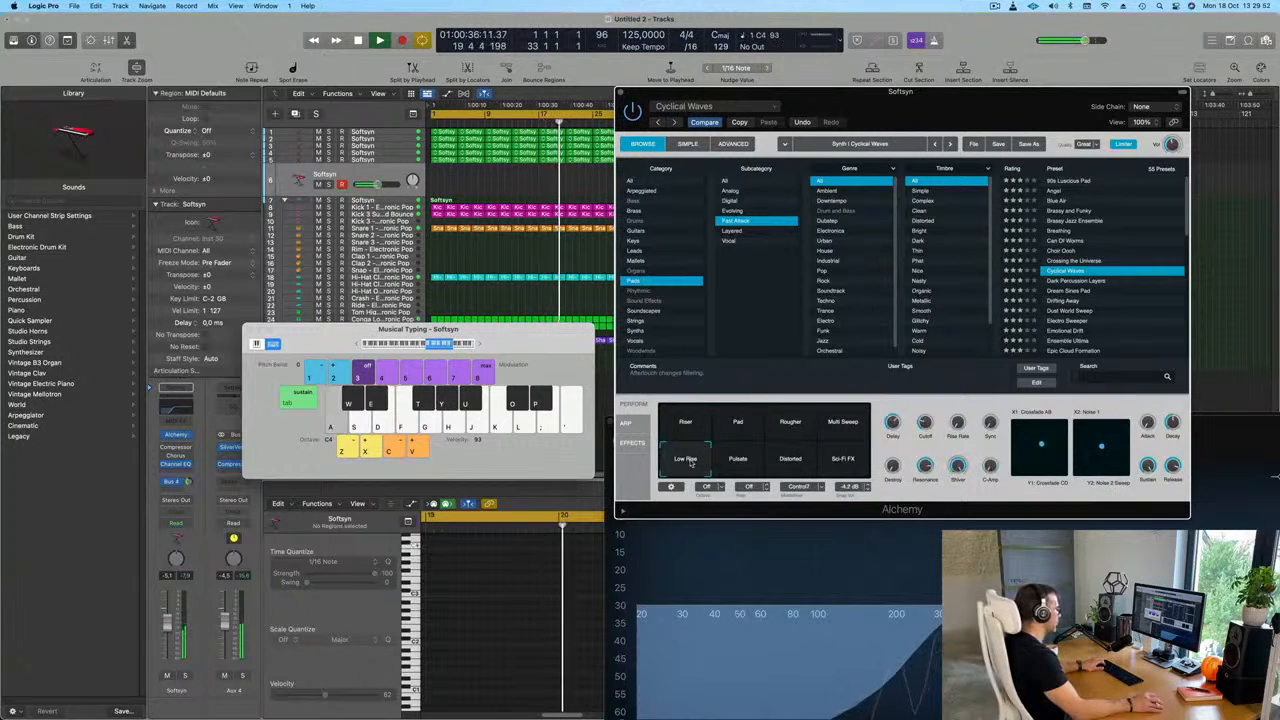
# Switch Cyclical Waves to the Pulsate variation and try out several notes over the song.
pyautogui.click(737, 459)
pyautogui.press('a')
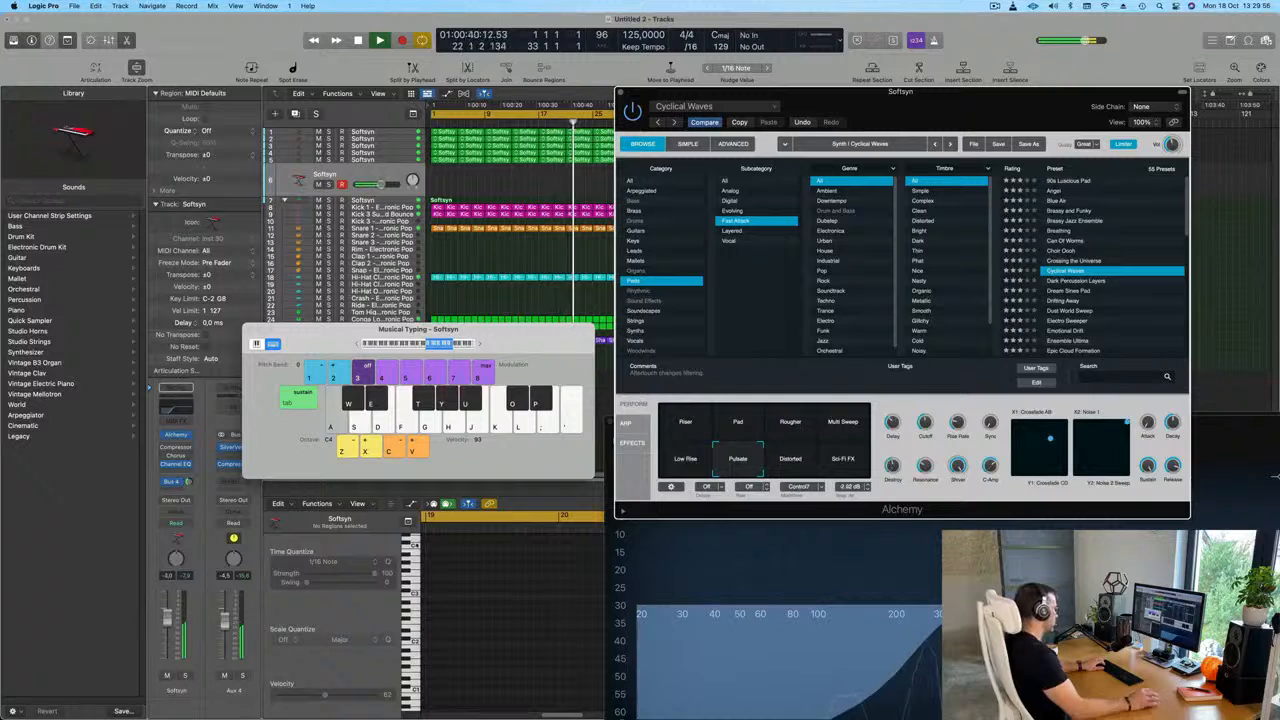
pyautogui.press('j')
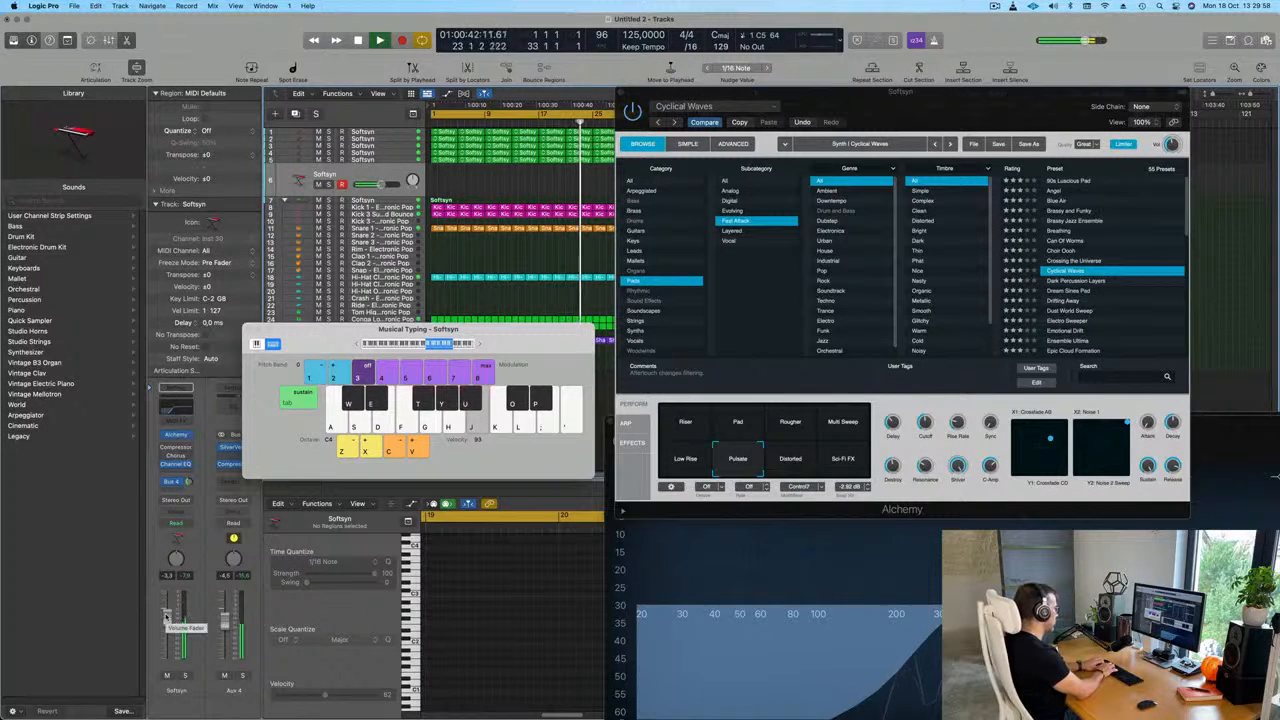
pyautogui.press('k')
pyautogui.press('k')
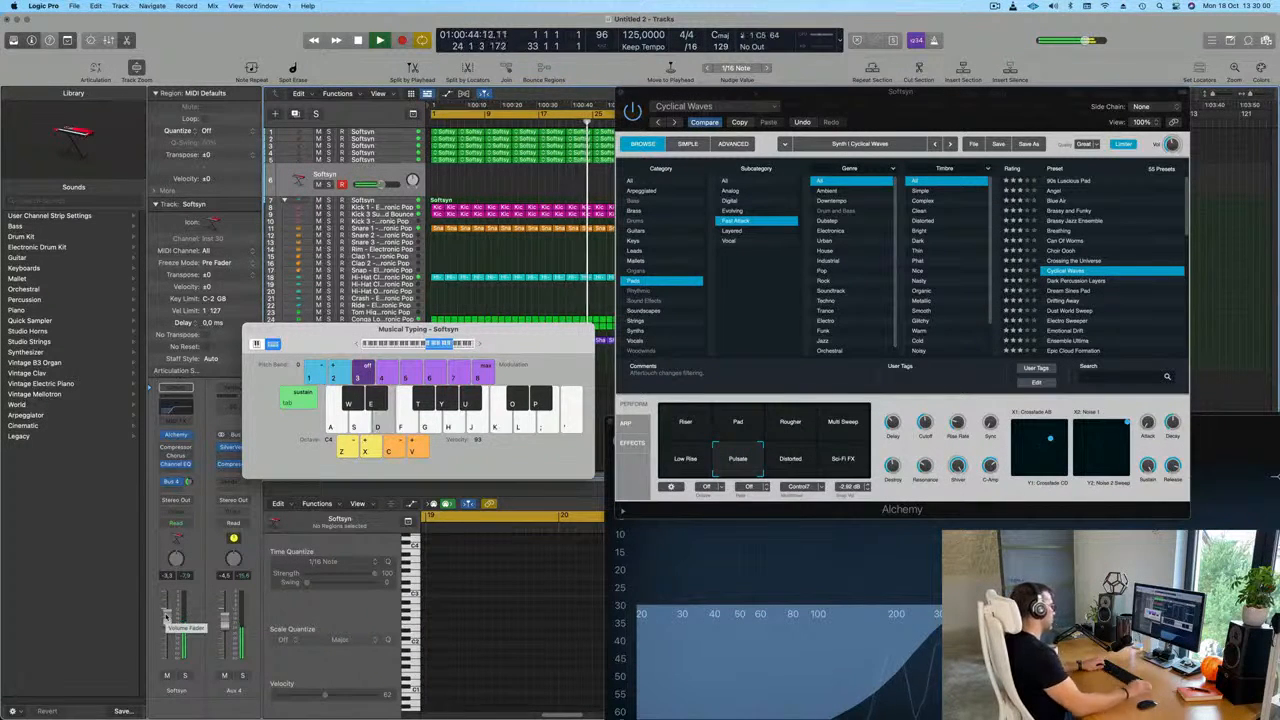
pyautogui.press('d')
# Switch Cyclical Waves to the Distorted variation, play notes and raise the track's volume to about -1.0 dB.
pyautogui.click(806, 466)
pyautogui.moveTo(531, 340); pyautogui.dragTo(510, 292)
pyautogui.press('a')
pyautogui.press('s')
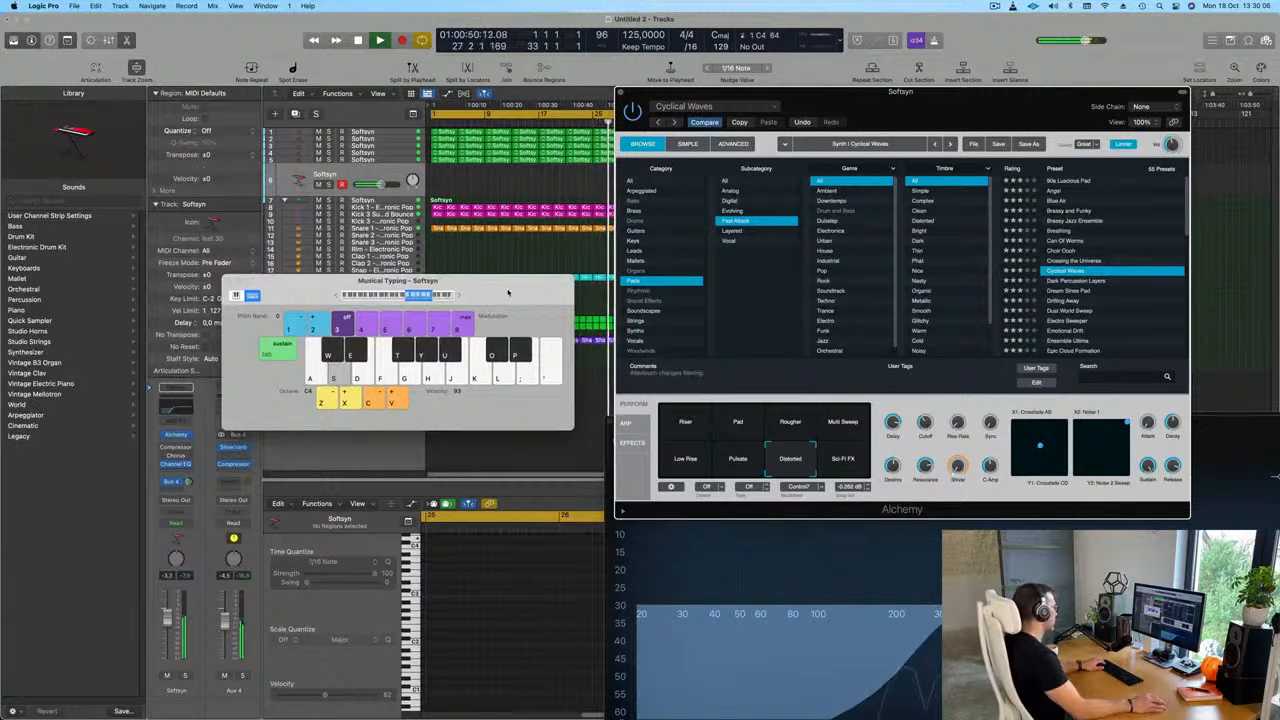
pyautogui.moveTo(508, 292); pyautogui.dragTo(497, 300)
pyautogui.press('a')
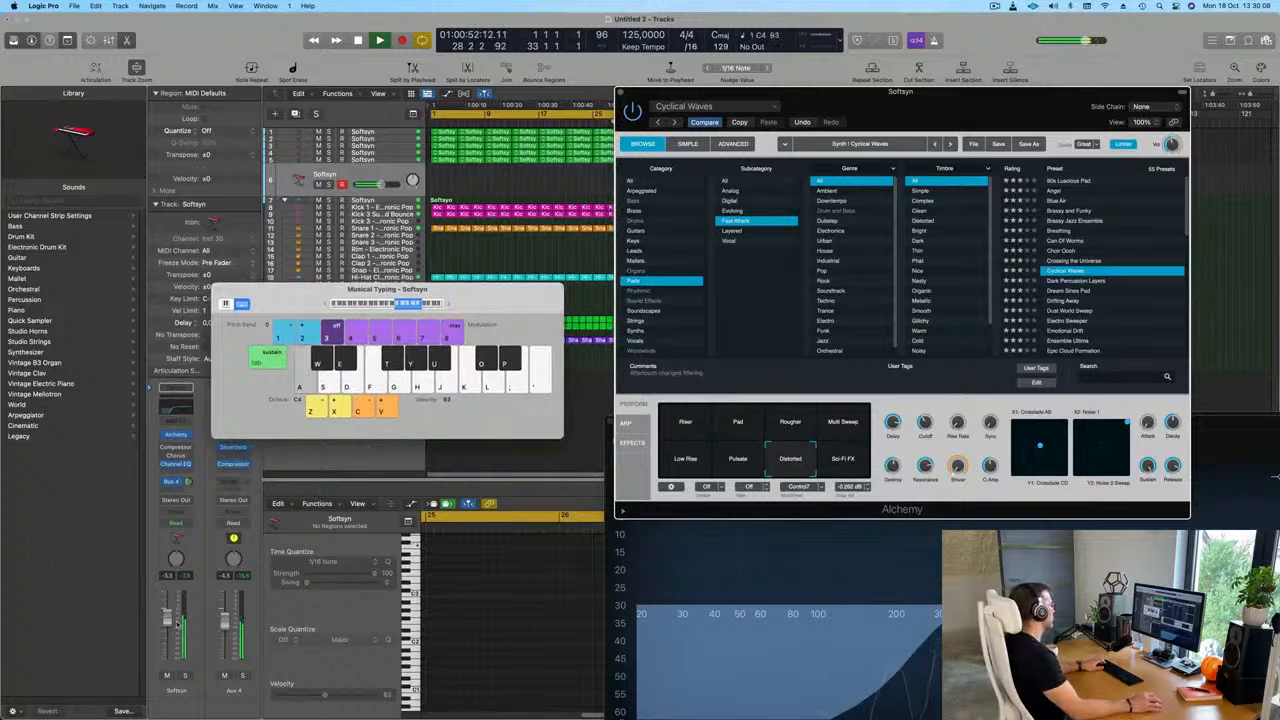
pyautogui.press('a')
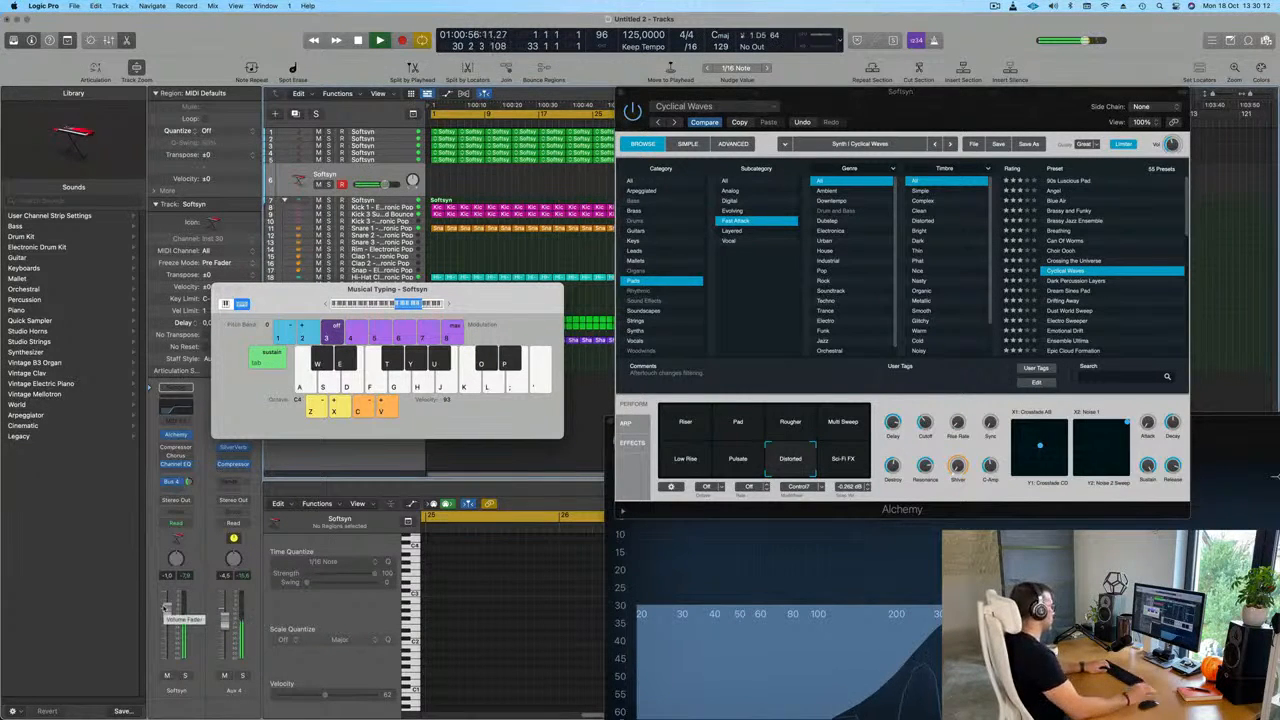
# Compare the Distorted variation at octave C3 and back at octave C4 by playing notes in each.
pyautogui.click(326, 305)
pyautogui.press('f')
pyautogui.press('g')
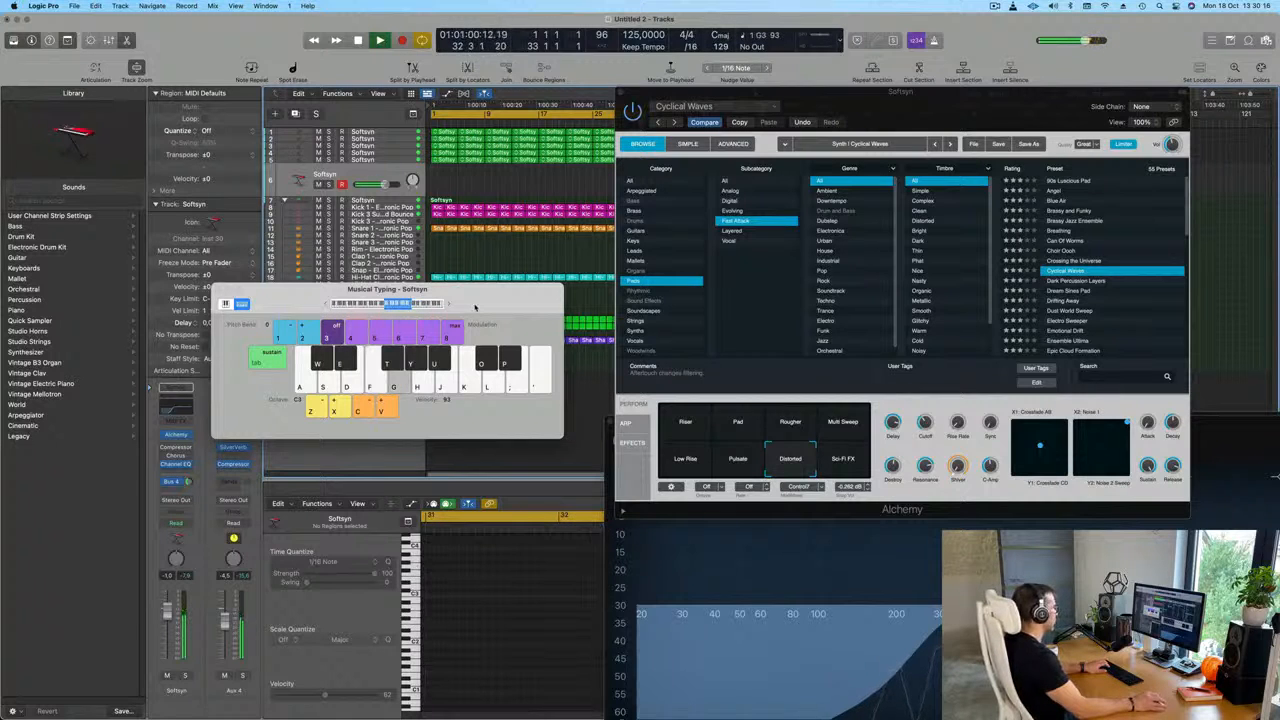
pyautogui.click(448, 304)
pyautogui.press('g')
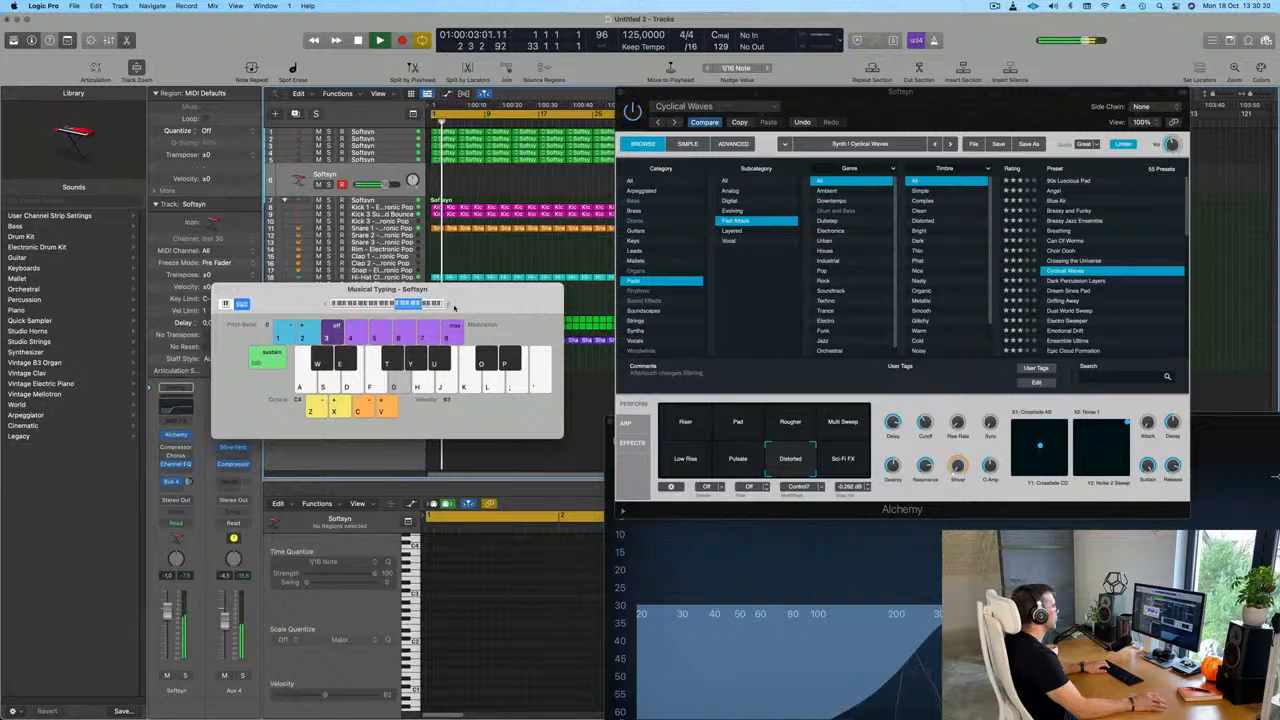
# Switch Cyclical Waves to the Riser variation and play an extended series of notes over the song at octave C4.
pyautogui.click(694, 426)
pyautogui.press('g')
pyautogui.press('g')
pyautogui.press('l')
pyautogui.press('k')
pyautogui.press('h')
pyautogui.press('g')
pyautogui.press('s')
pyautogui.press('y')
pyautogui.press('u')
pyautogui.press('k')
pyautogui.press('f')
pyautogui.press('d')
pyautogui.press('s')
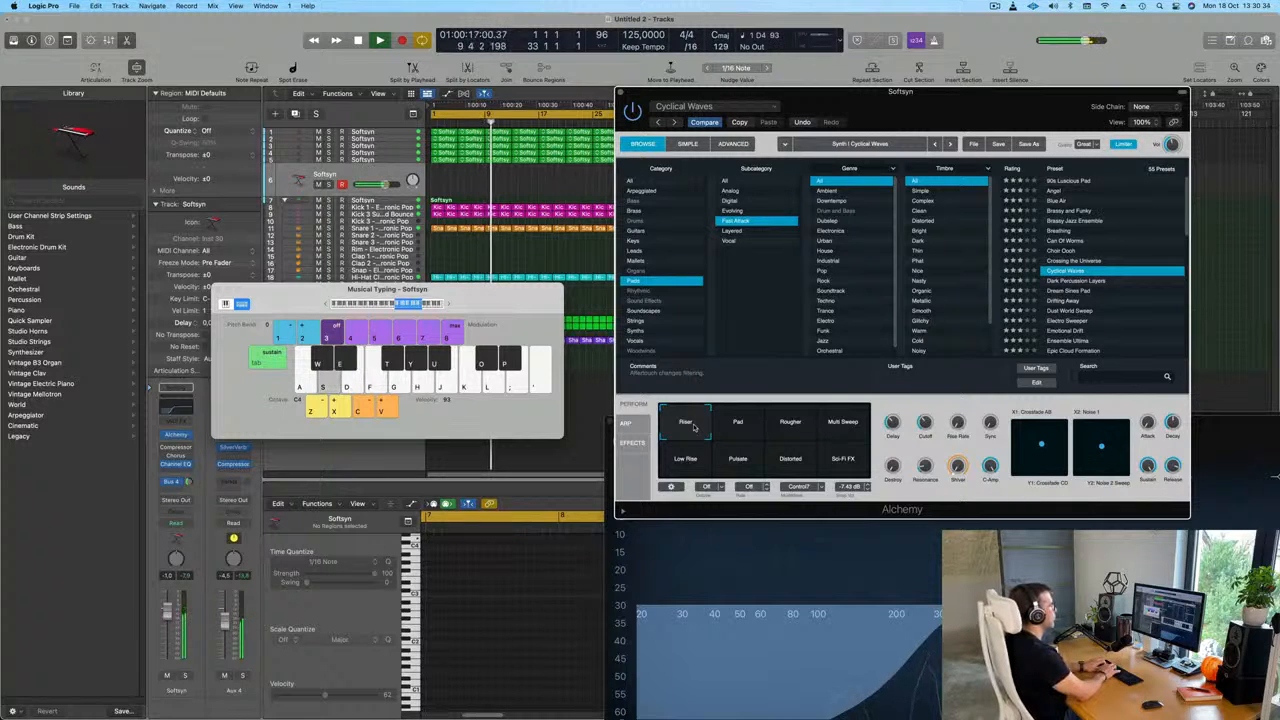
pyautogui.press('a')
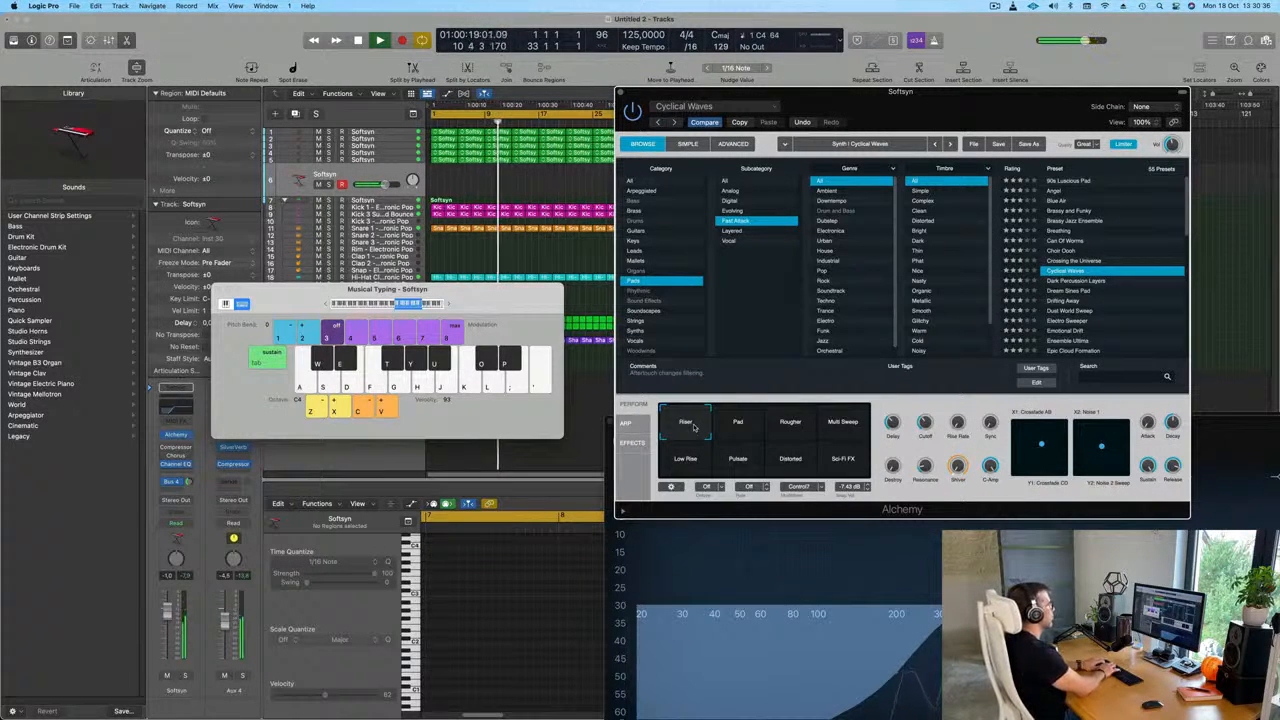
pyautogui.press('a')
pyautogui.press('d')
pyautogui.press('a')
pyautogui.press('s')
pyautogui.press('j')
pyautogui.press('a')
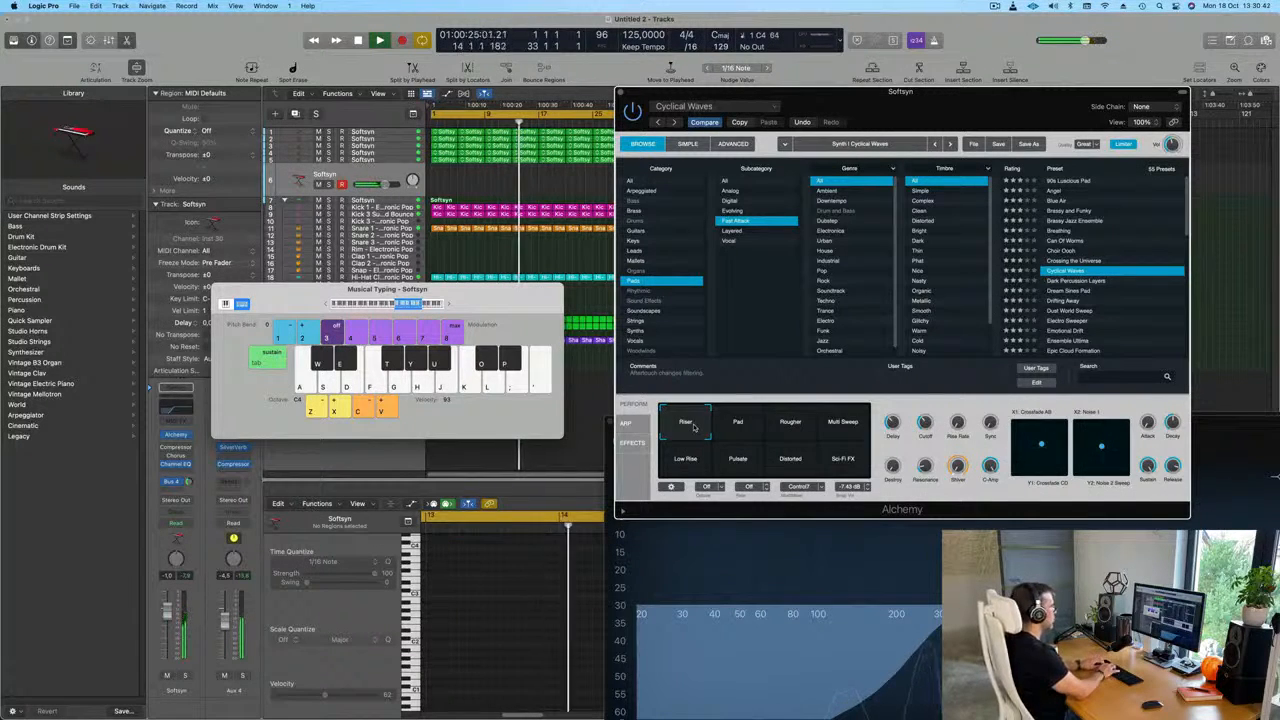
pyautogui.press('k')
pyautogui.press('a')
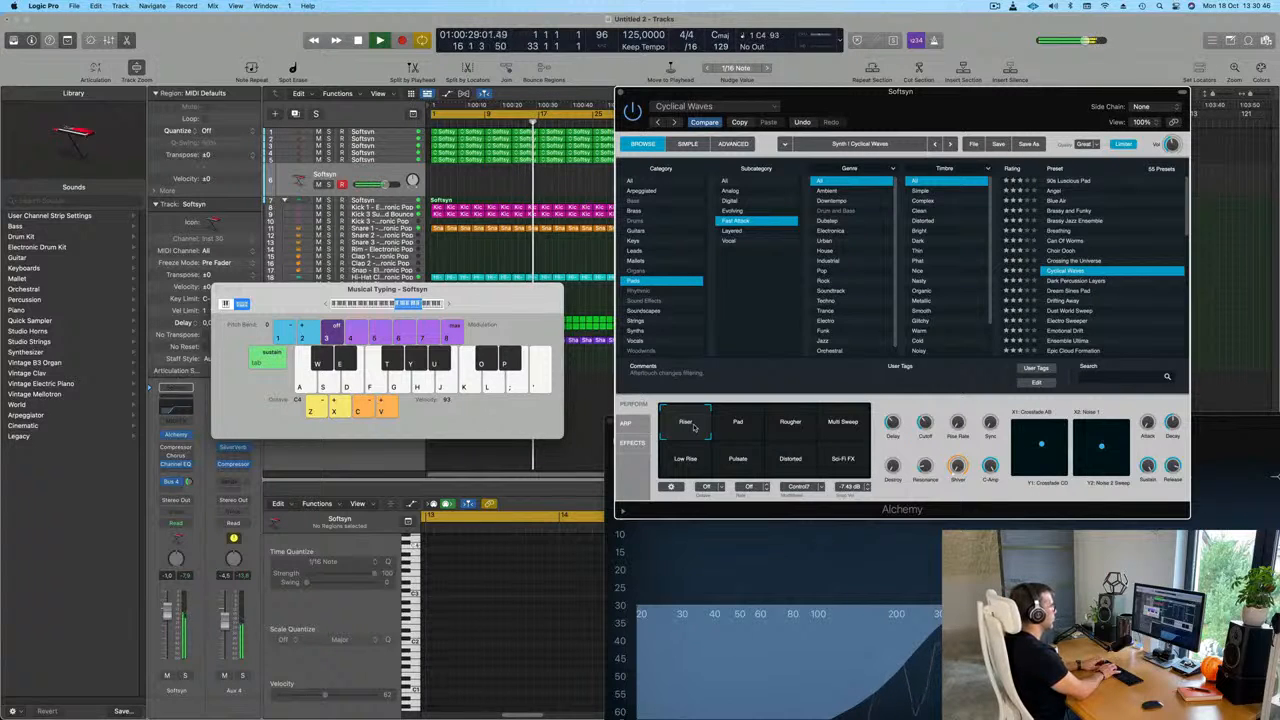
pyautogui.press('j')
pyautogui.press('d')
pyautogui.press('a')
pyautogui.press('s')
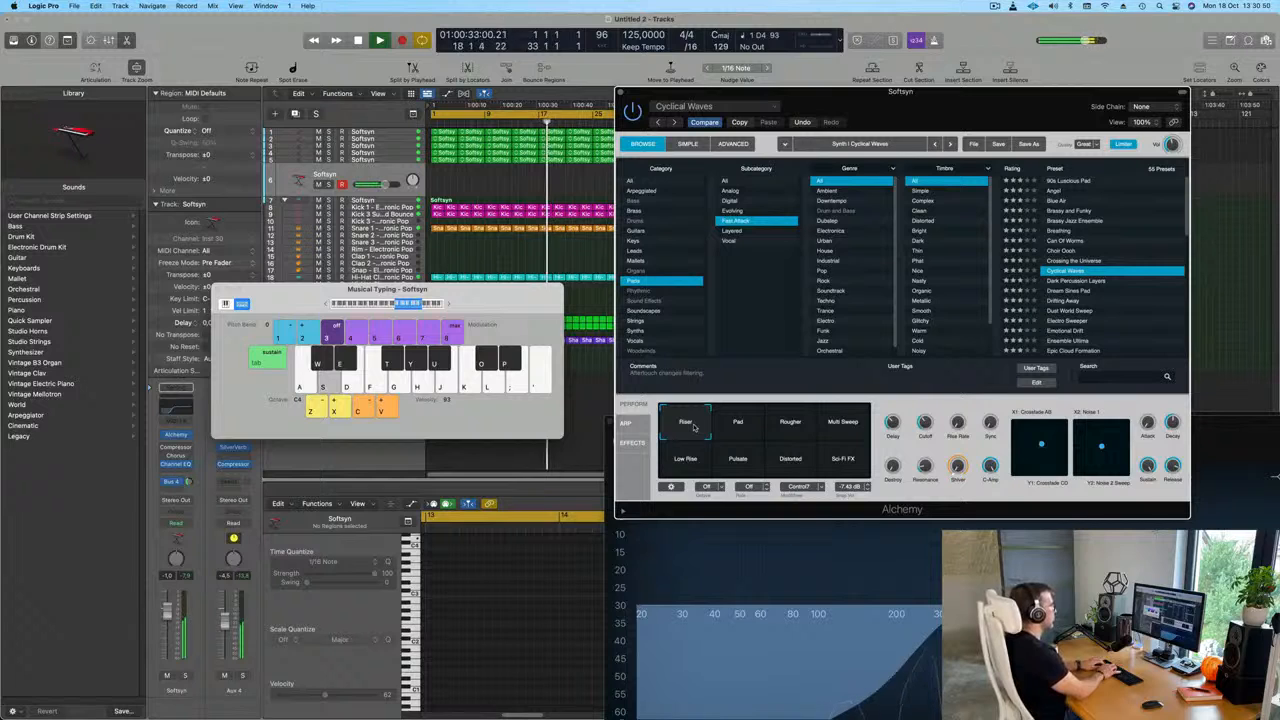
pyautogui.press('a')
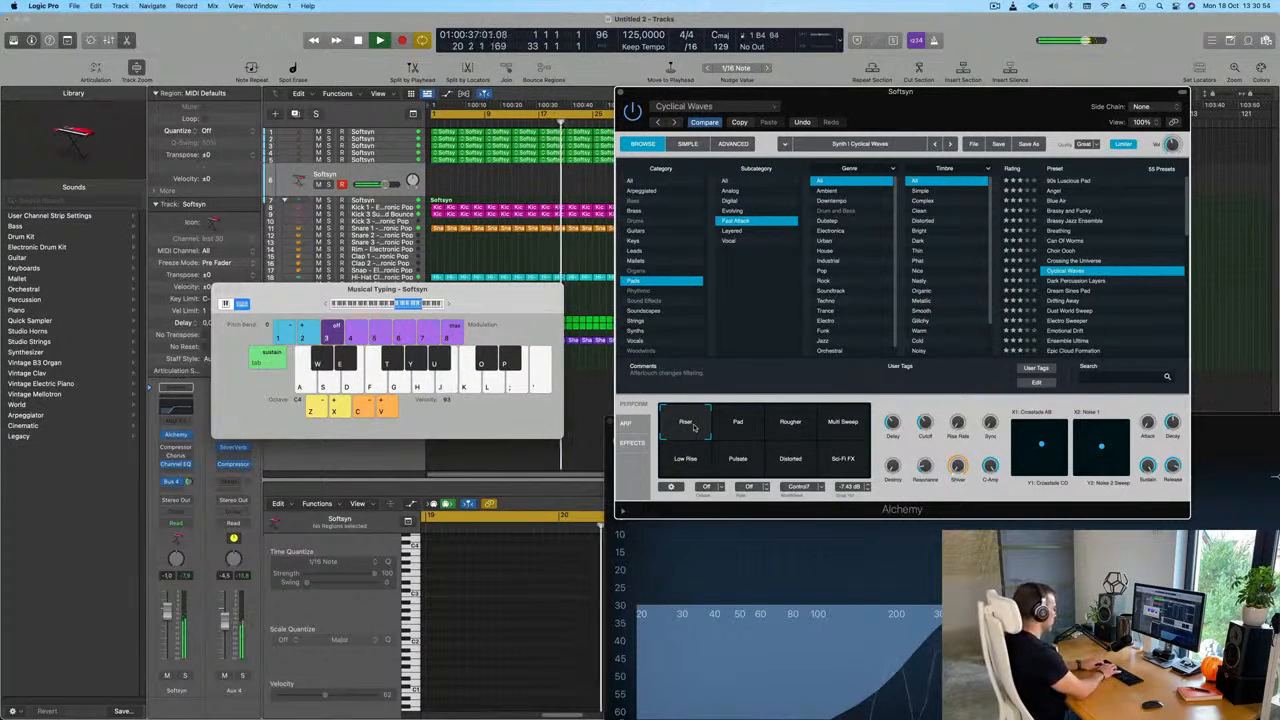
pyautogui.press('h')
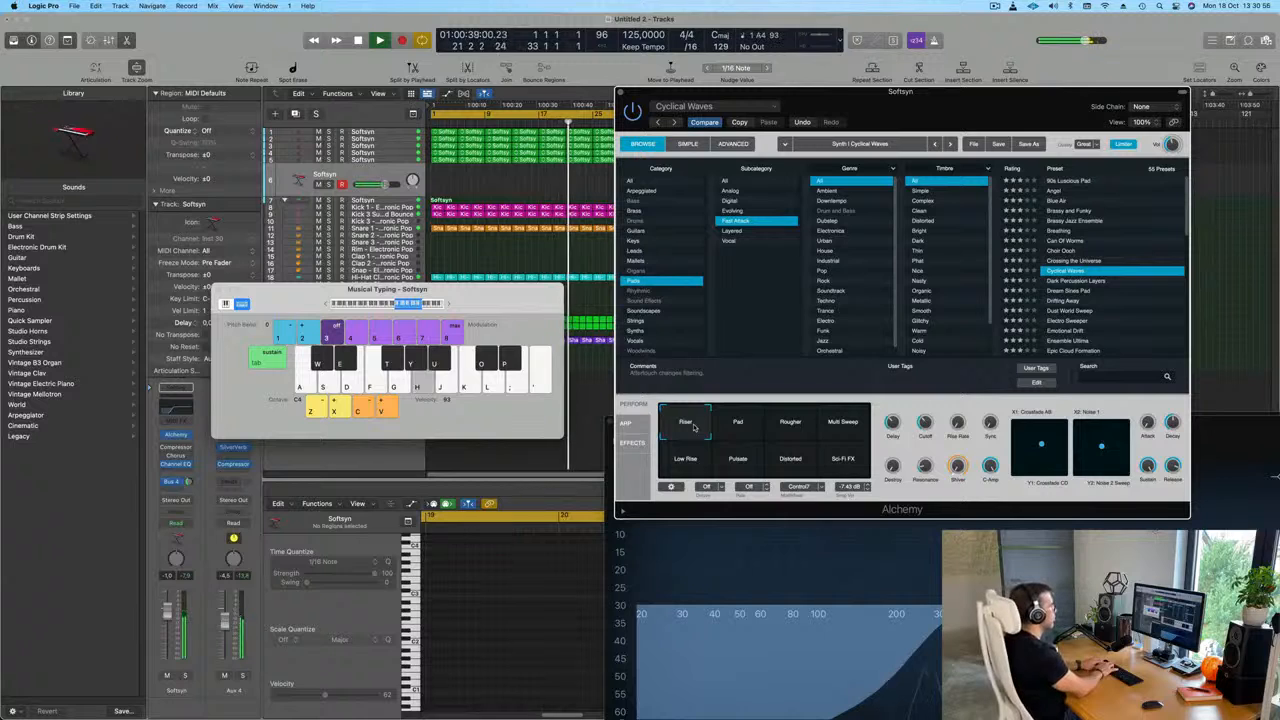
pyautogui.press('j')
pyautogui.press('a')
pyautogui.press('s')
pyautogui.press('d')
pyautogui.press('d')
# Audition the fast-attack pad presets Dream Sines Pad, Dual World Sweep and Emotional Drift with a few notes each.
pyautogui.click(1066, 291)
pyautogui.press('a')
pyautogui.press('s')
pyautogui.scroll(-2, 1064, 304)
pyautogui.click(1068, 277)
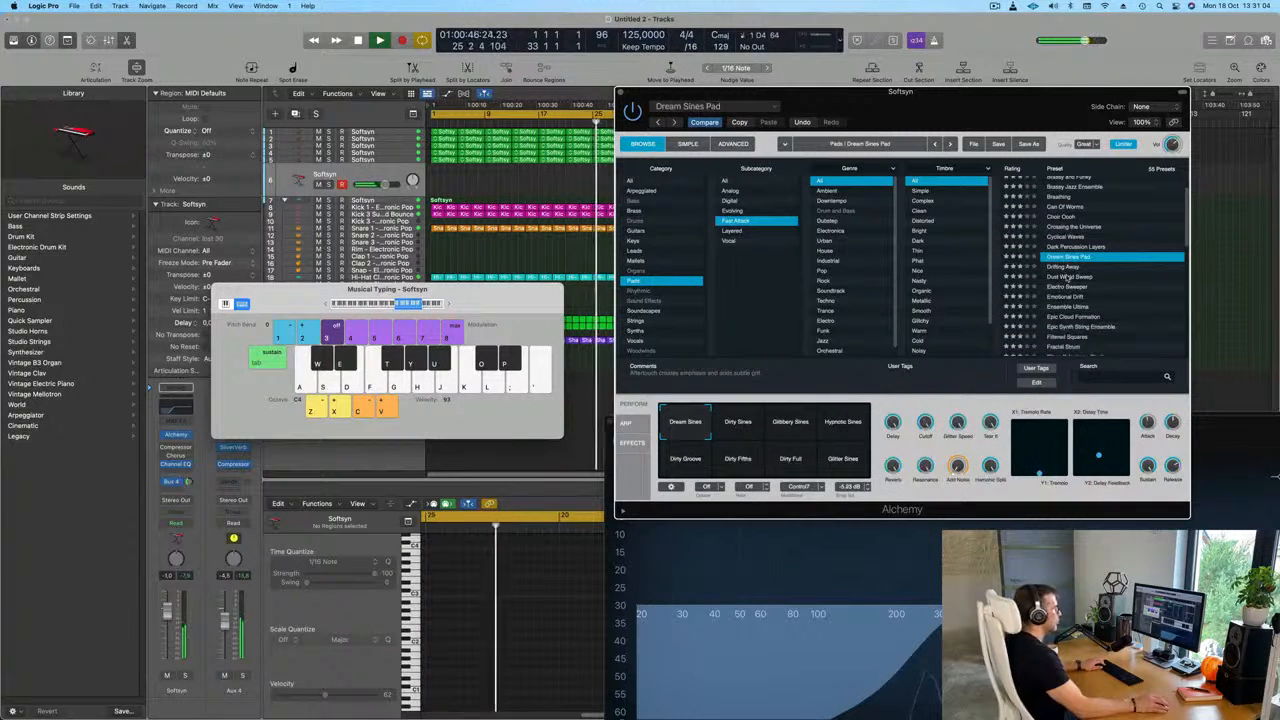
pyautogui.press('s')
pyautogui.press('a')
pyautogui.click(1068, 297)
pyautogui.press('a')
# Load the Epic Cloud Formation pad preset and try out several notes at octave C4.
pyautogui.scroll(-2, 1116, 281)
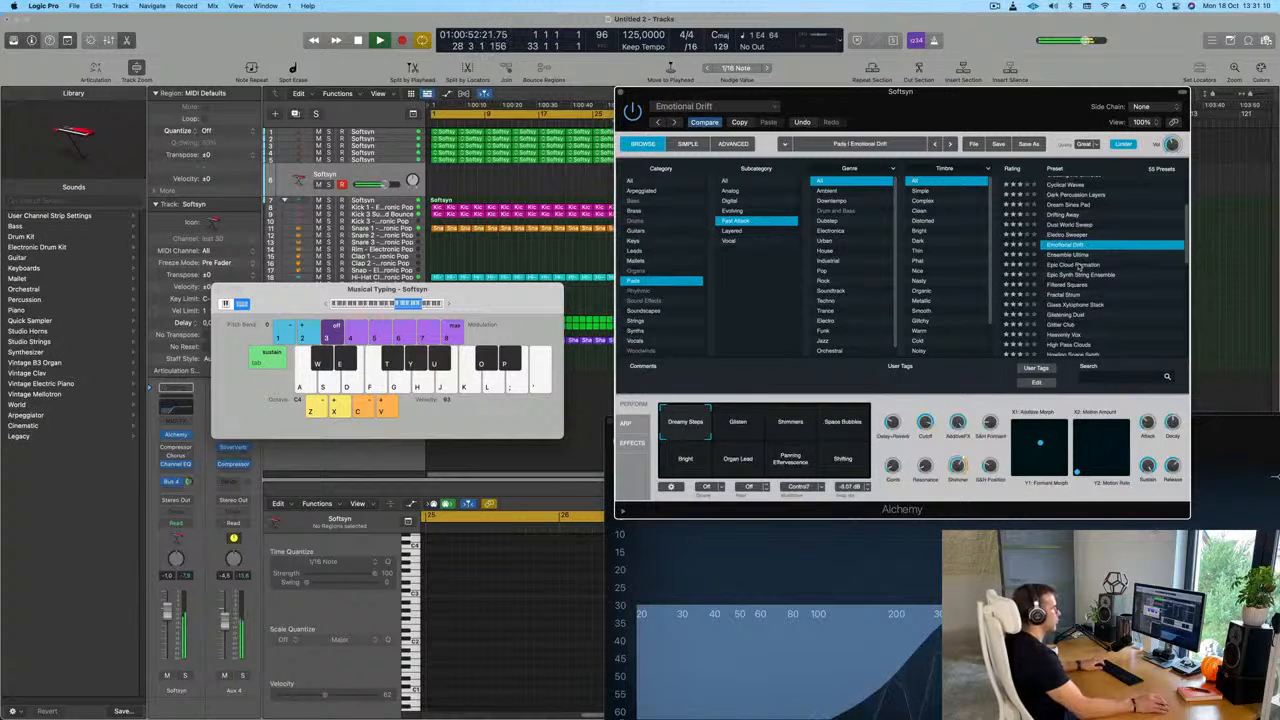
pyautogui.click(1081, 265)
pyautogui.press('a')
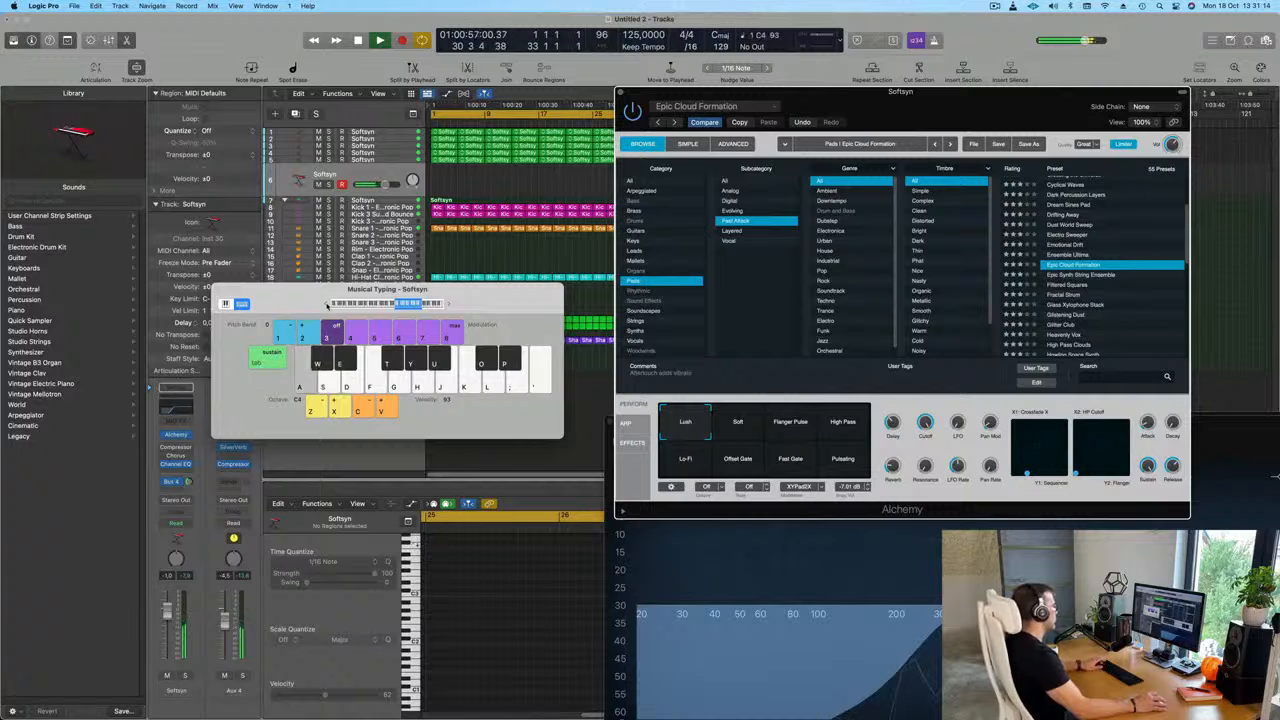
pyautogui.press('s')
pyautogui.press('a')
pyautogui.press('k')
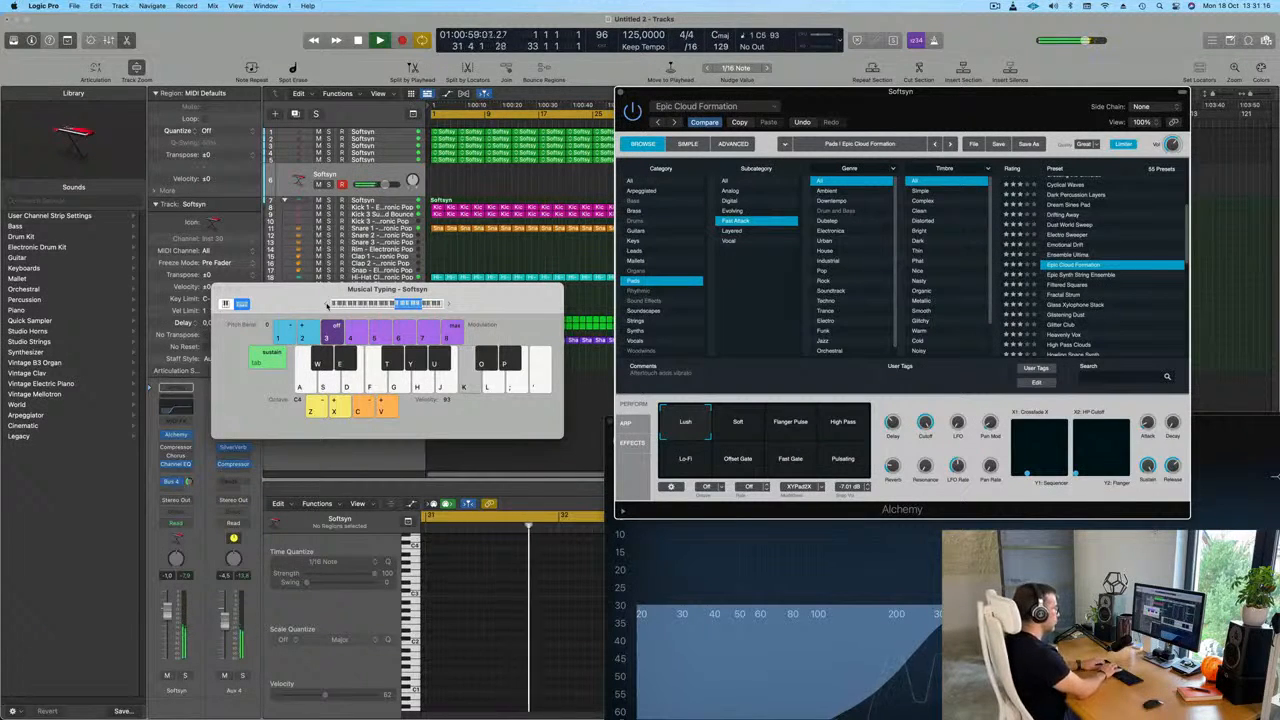
pyautogui.press('d')
pyautogui.press('a')
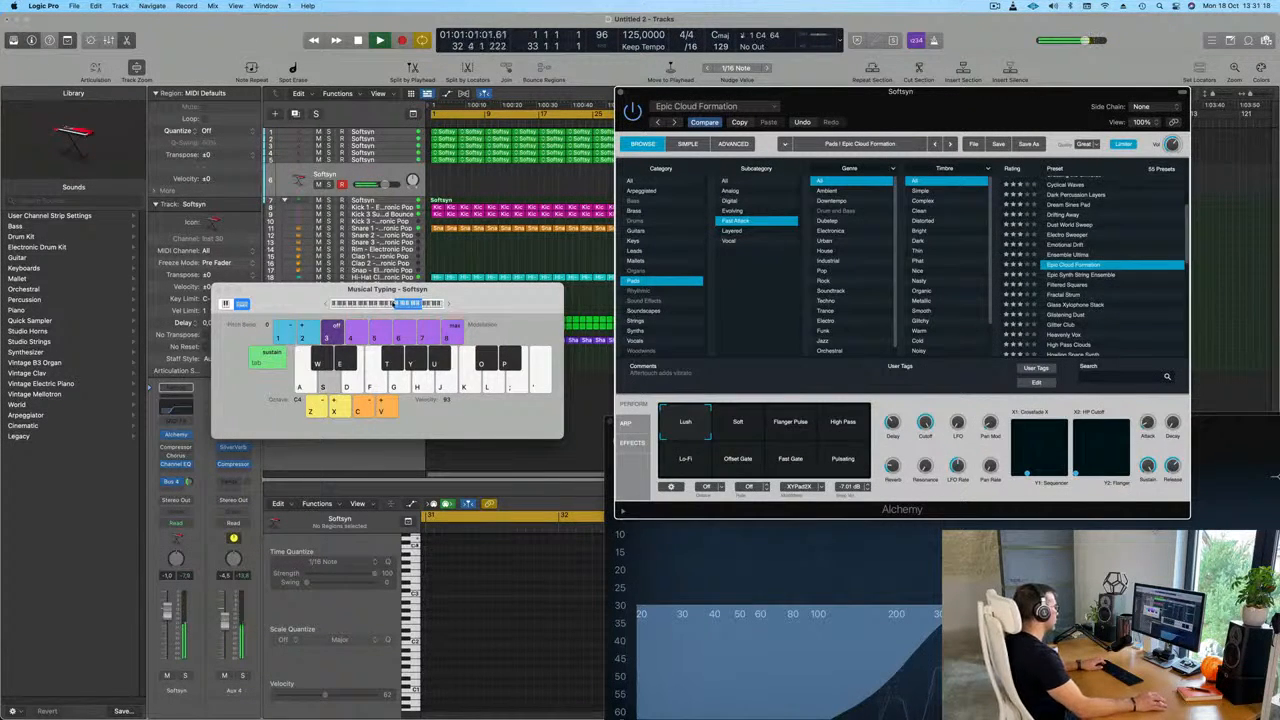
# Compare Epic Cloud Formation at octave C3 and back at octave C4 by playing notes over the song.
pyautogui.click(324, 303)
pyautogui.press('a')
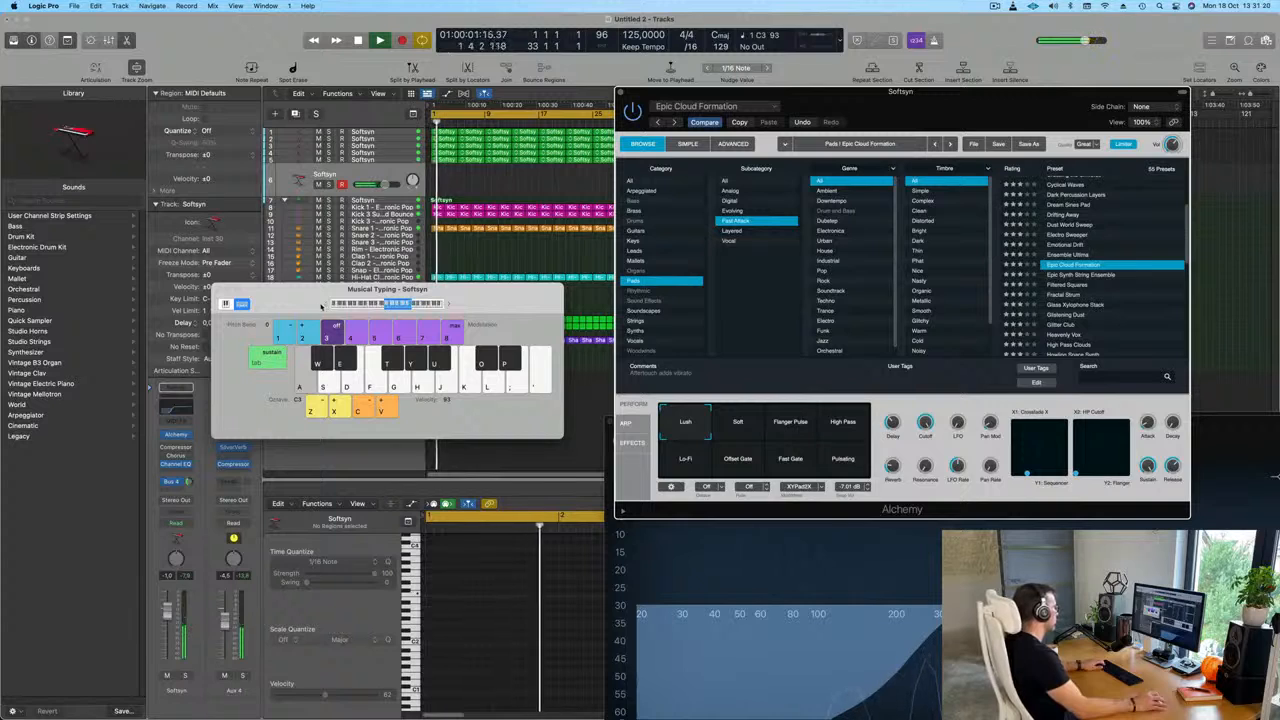
pyautogui.press('s')
pyautogui.press('a')
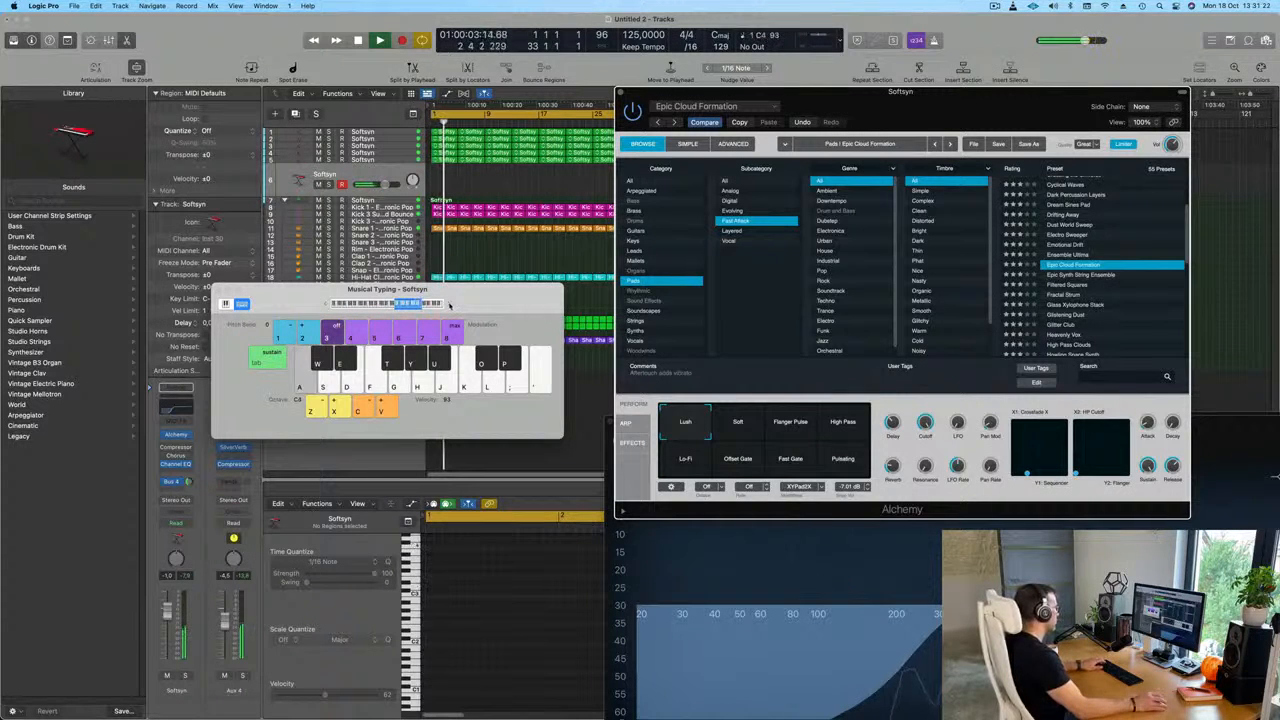
pyautogui.press('d')
pyautogui.press('d')
pyautogui.press('d')
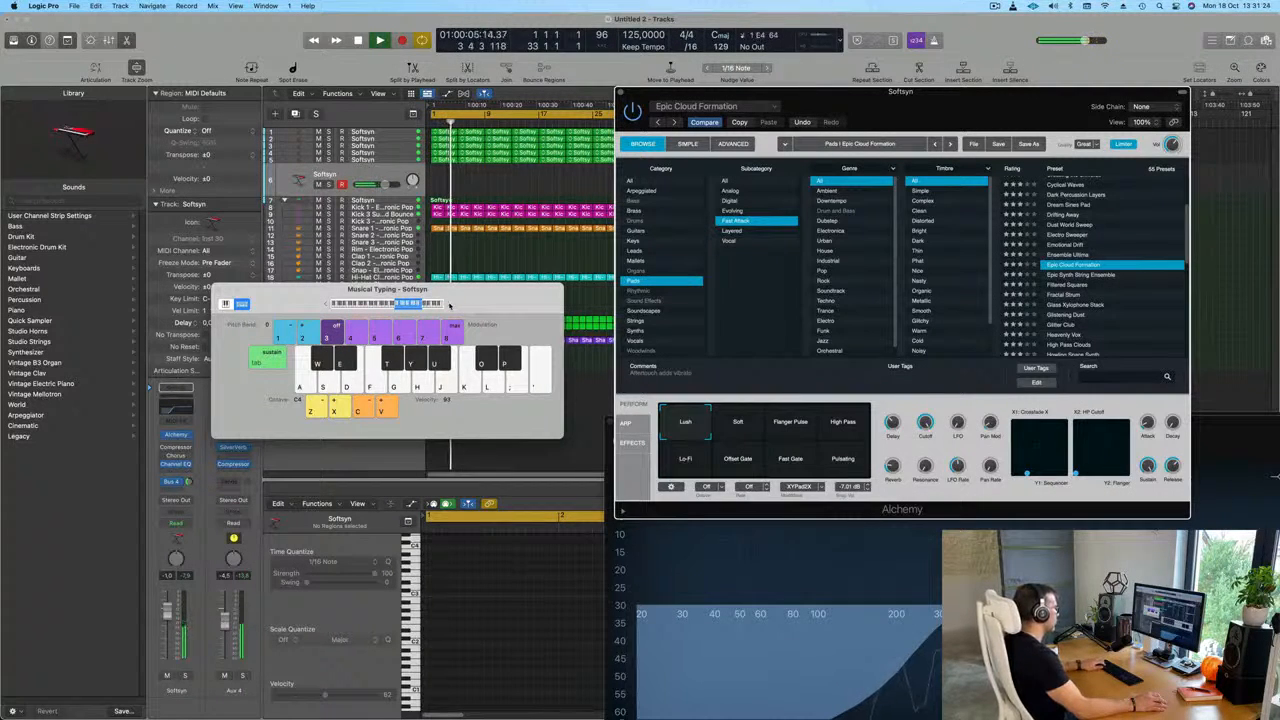
pyautogui.press('a')
pyautogui.press('s')
pyautogui.press('d')
pyautogui.press('k')
pyautogui.press('j')
pyautogui.press('l')
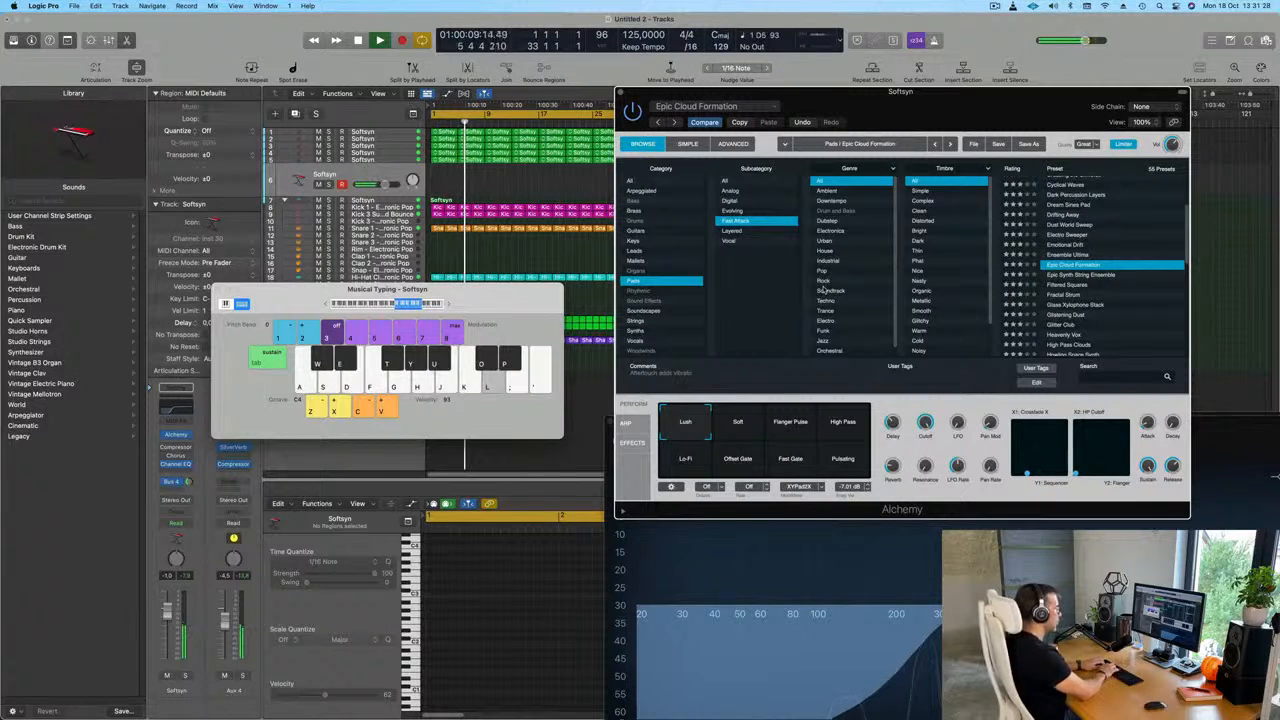
pyautogui.press(';')
pyautogui.press('l')
pyautogui.press('j')
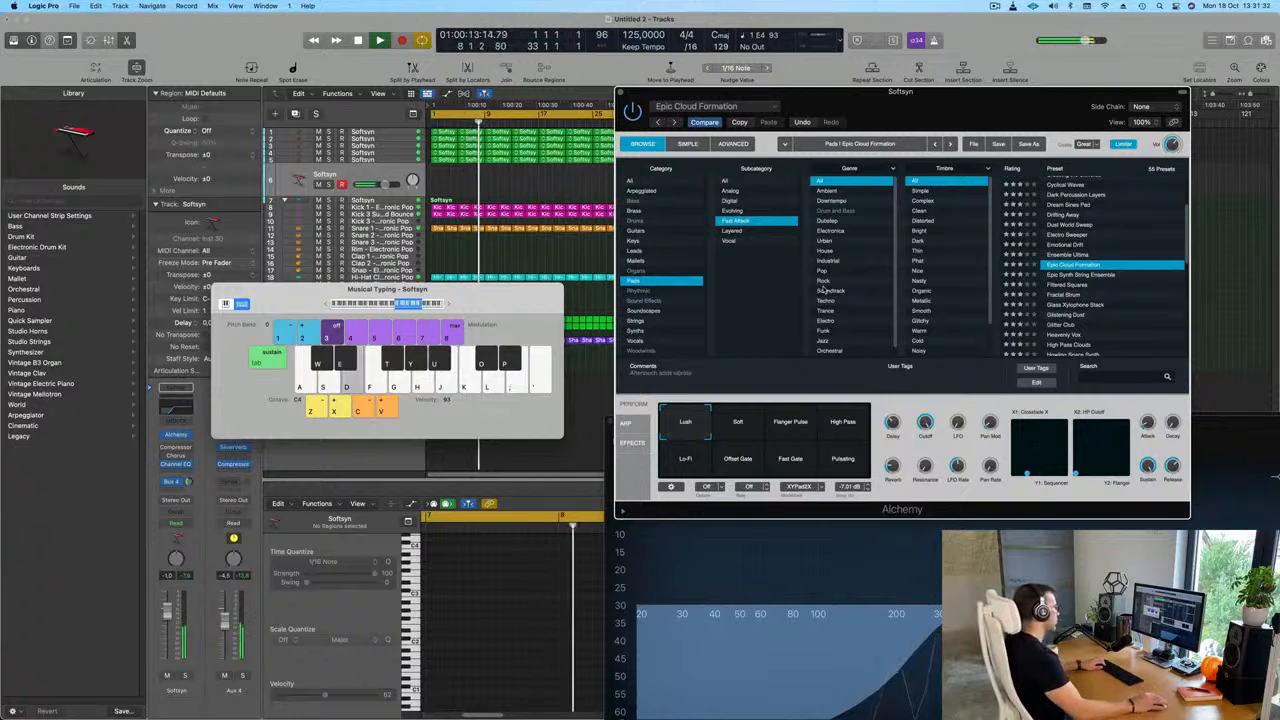
pyautogui.press('a')
# Switch Epic Cloud Formation to the High Pass variation, play notes and lower the track's volume to about -4.6 dB.
pyautogui.click(845, 423)
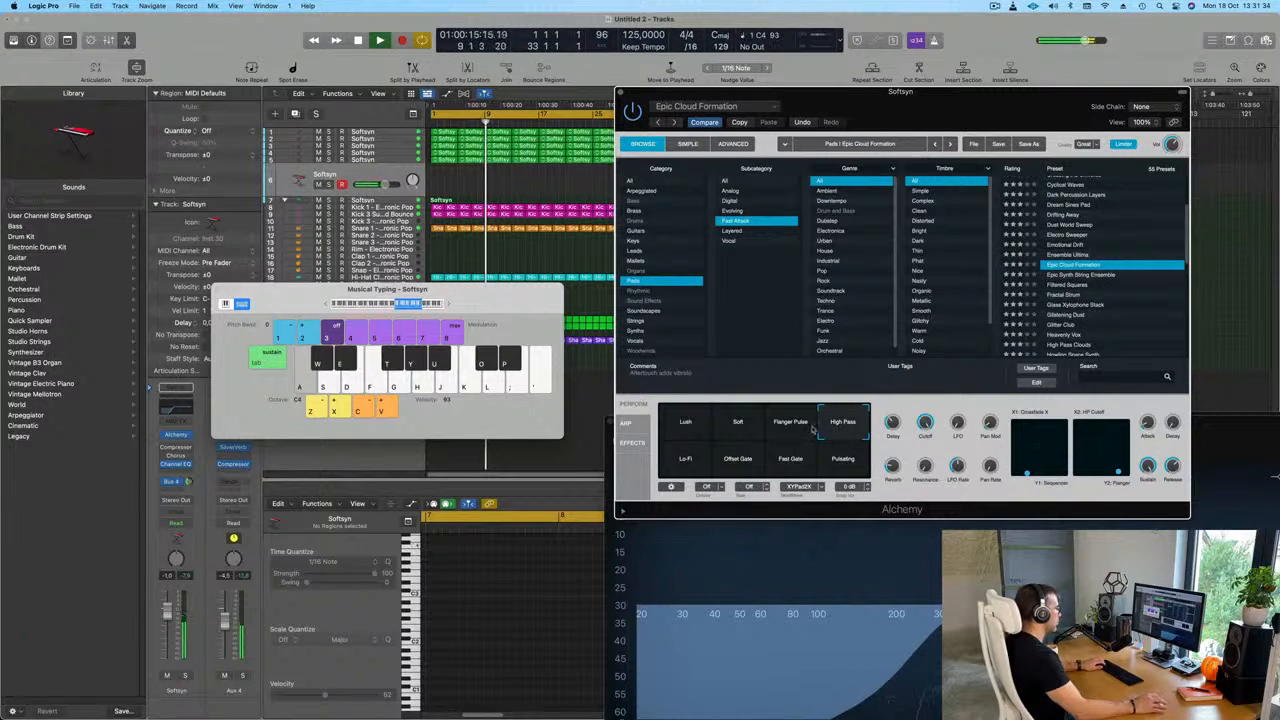
pyautogui.press('a')
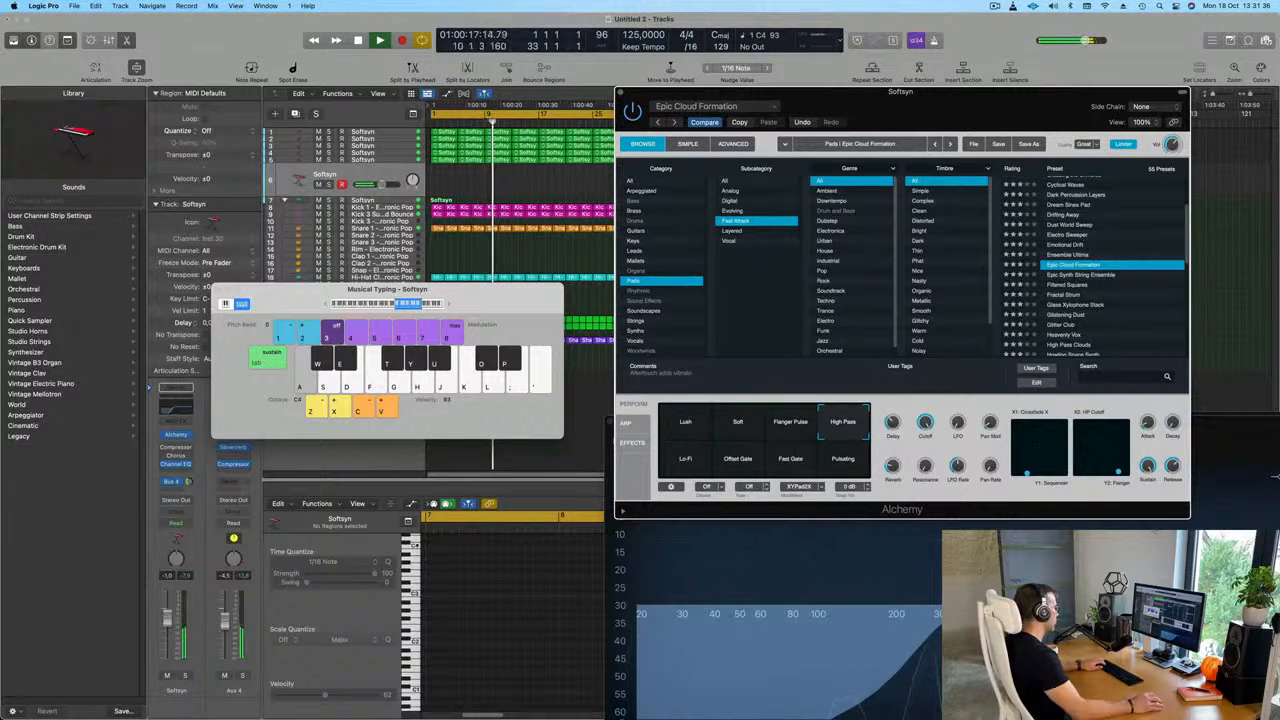
pyautogui.press('a')
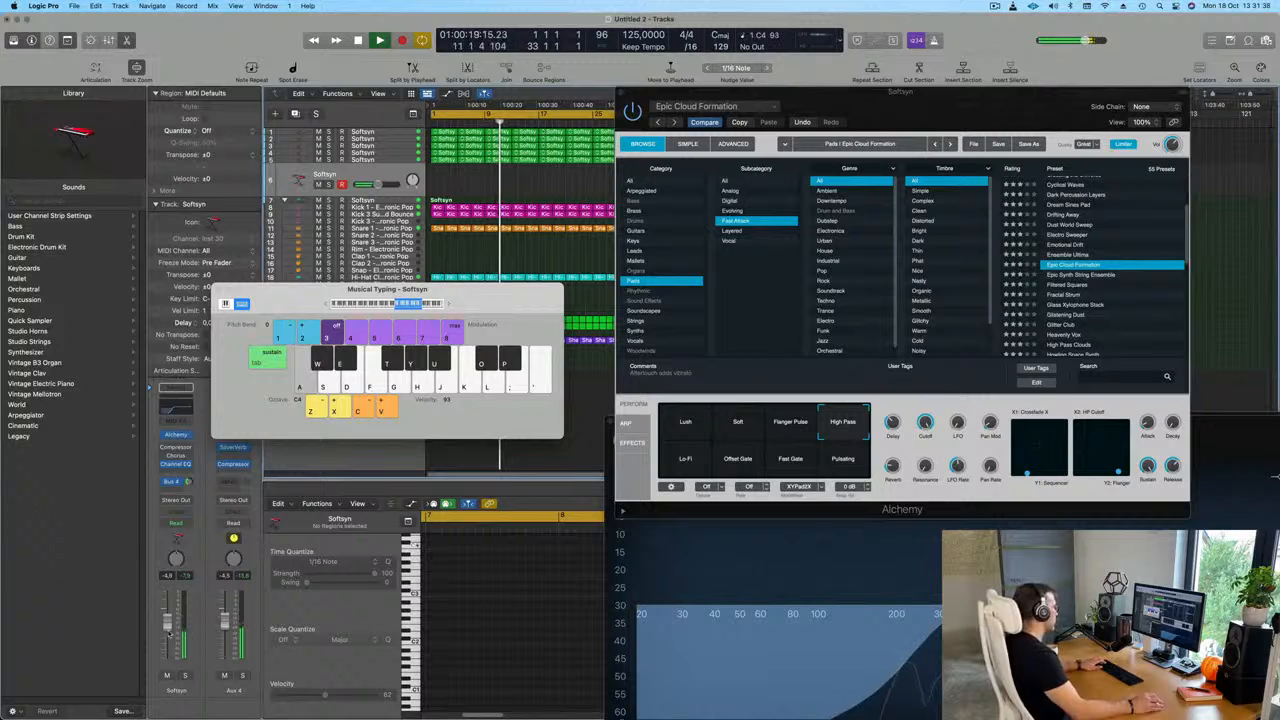
pyautogui.press('s')
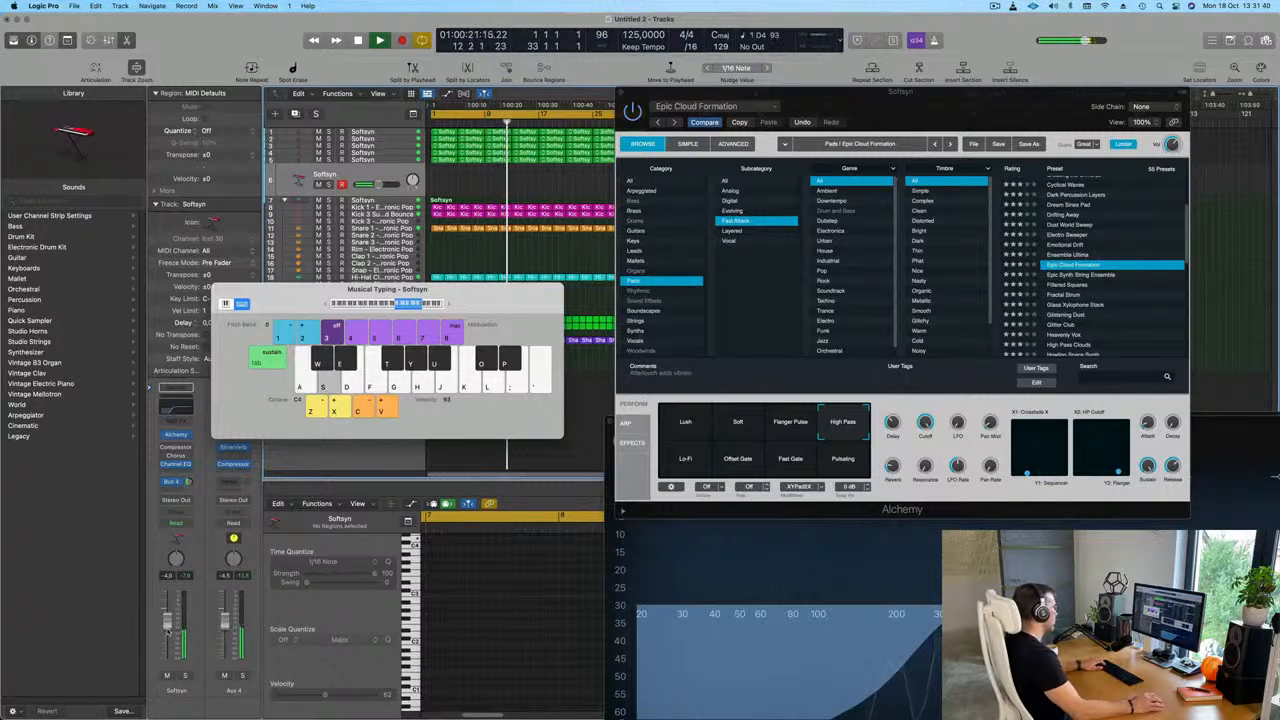
pyautogui.press('a')
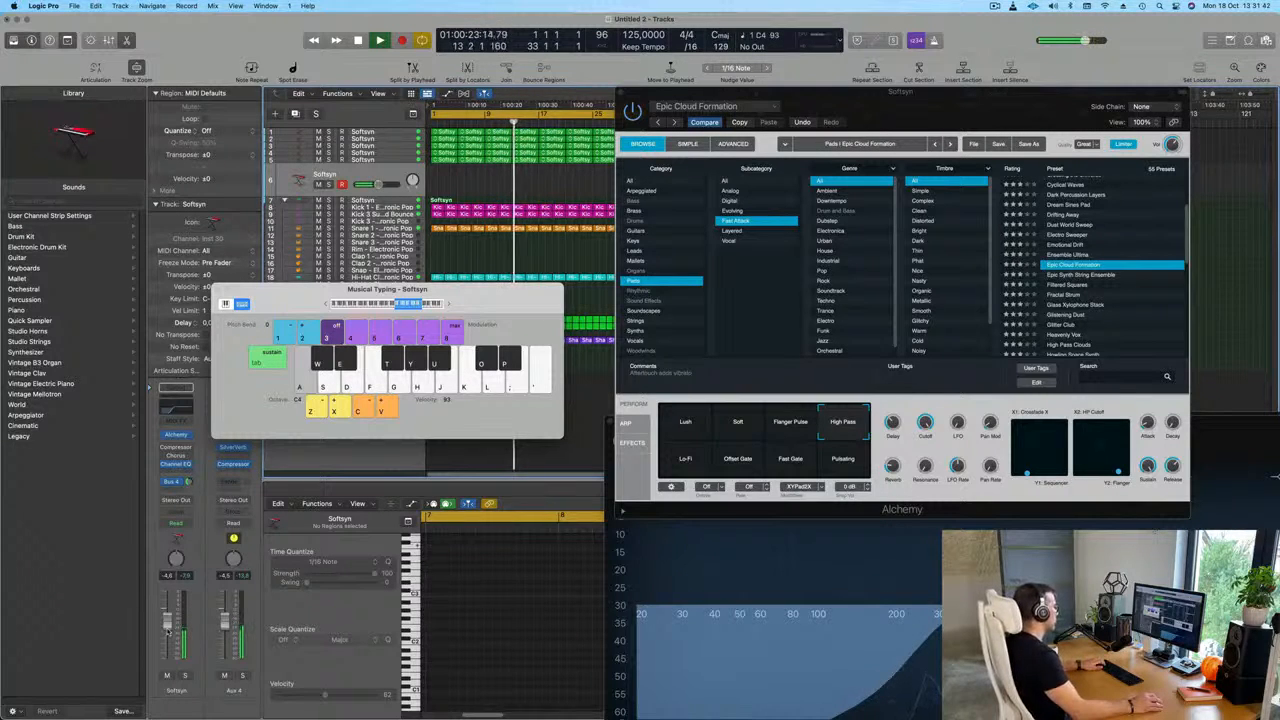
# Audition the Lo-Fi, Offset Gate and Fast Gate variations of Epic Cloud Formation with short notes.
pyautogui.click(687, 462)
pyautogui.press('a')
pyautogui.click(741, 462)
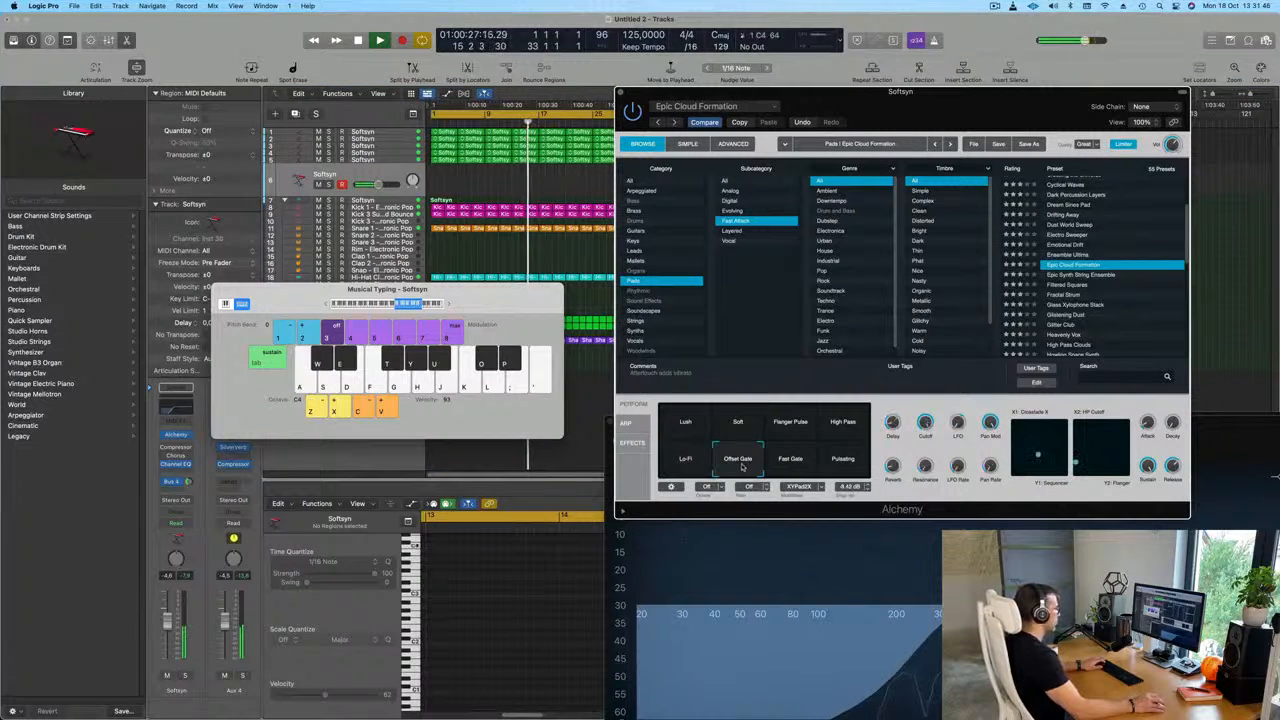
pyautogui.press('a')
pyautogui.click(788, 461)
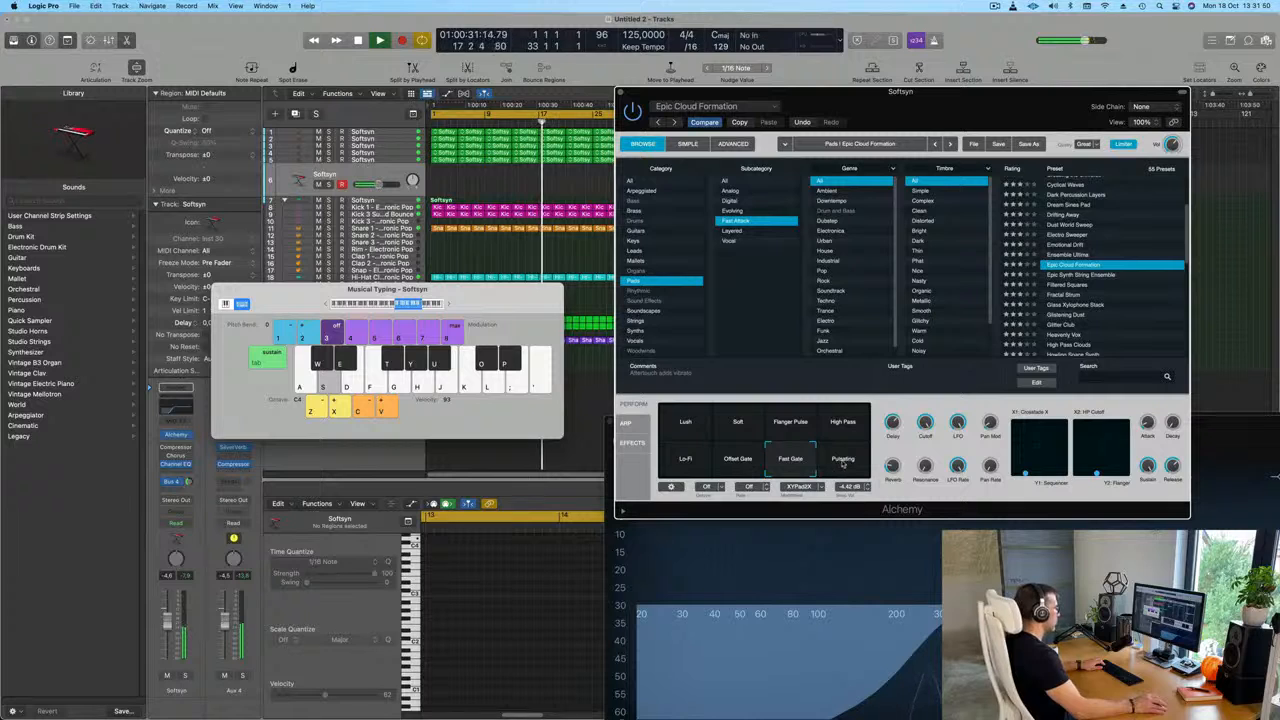
pyautogui.press('d')
pyautogui.press('d')
pyautogui.press('a')
# Load Epic Synth String Ensemble, play notes at octaves C4 and C3, and raise the track's volume to about -1.4 dB.
pyautogui.click(1083, 276)
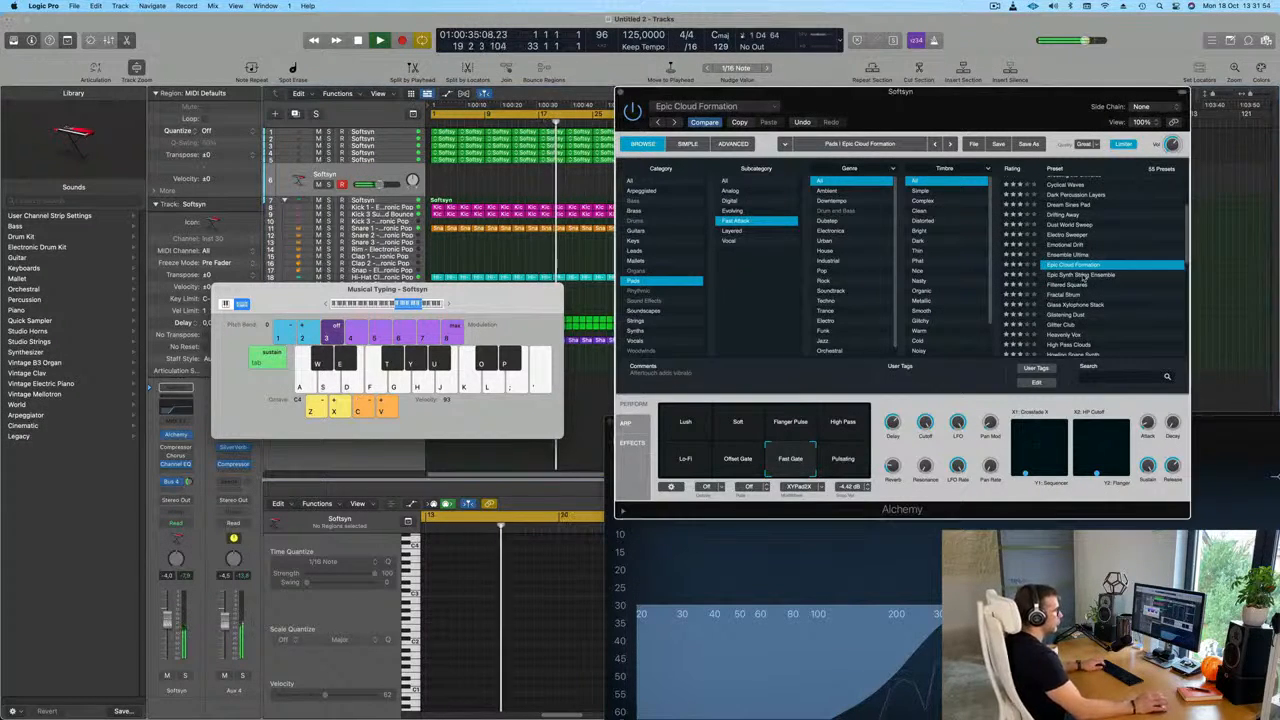
pyautogui.click(1083, 276)
pyautogui.press('s')
pyautogui.press('d')
pyautogui.press('a')
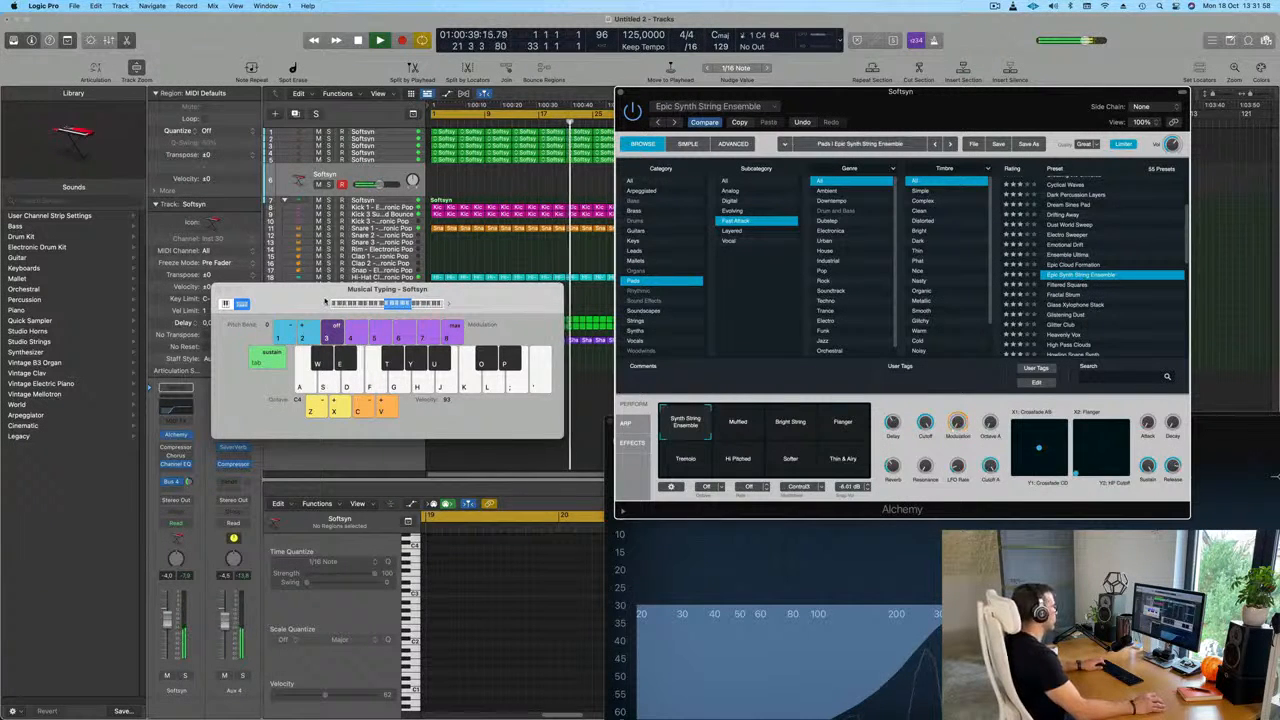
pyautogui.press('a')
pyautogui.press('s')
pyautogui.press('d')
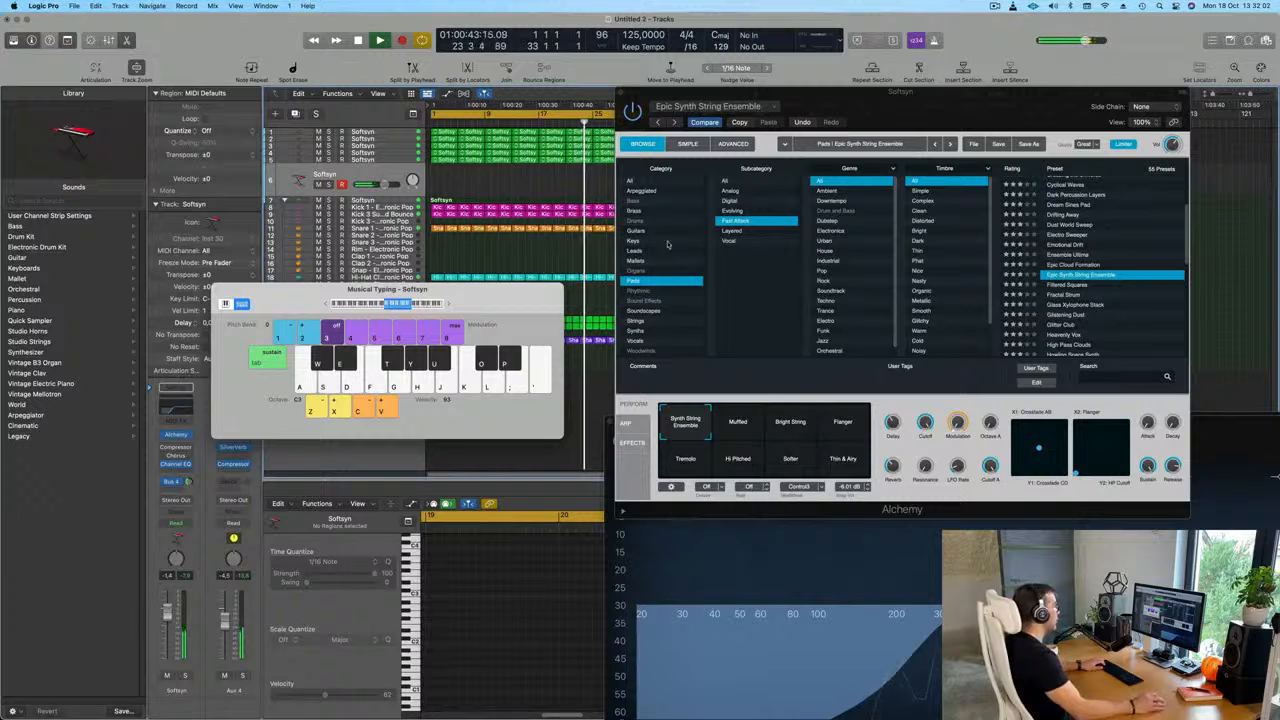
# Filter the Alchemy presets to the Leads category and audition Dream Sines Pad from it with a note.
pyautogui.click(632, 181)
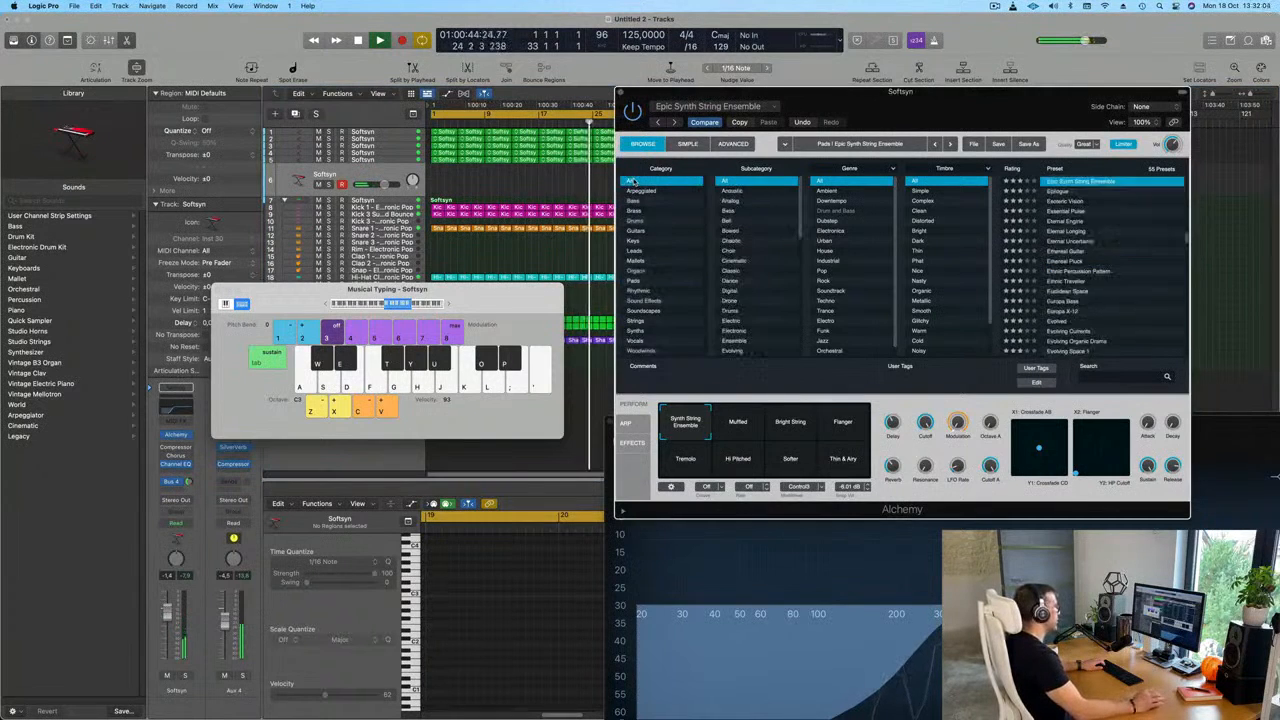
pyautogui.click(655, 251)
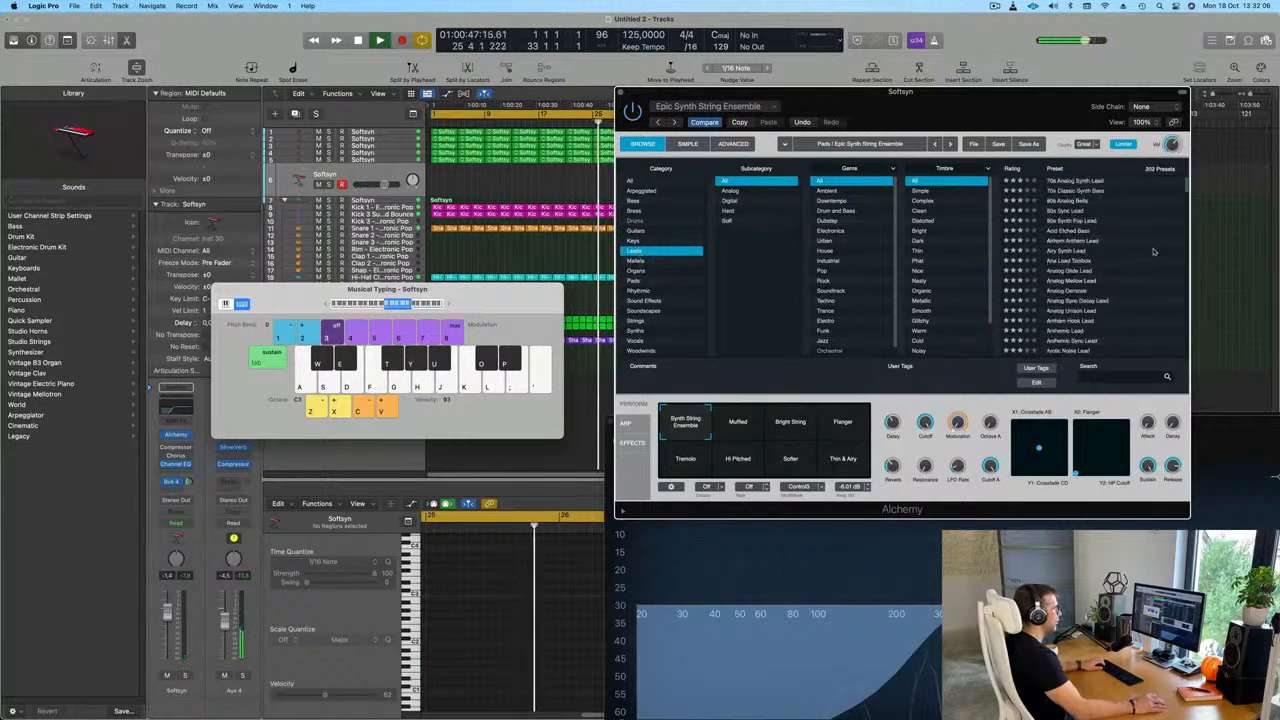
pyautogui.scroll(-5, 1103, 263)
pyautogui.click(1070, 259)
pyautogui.press('a')
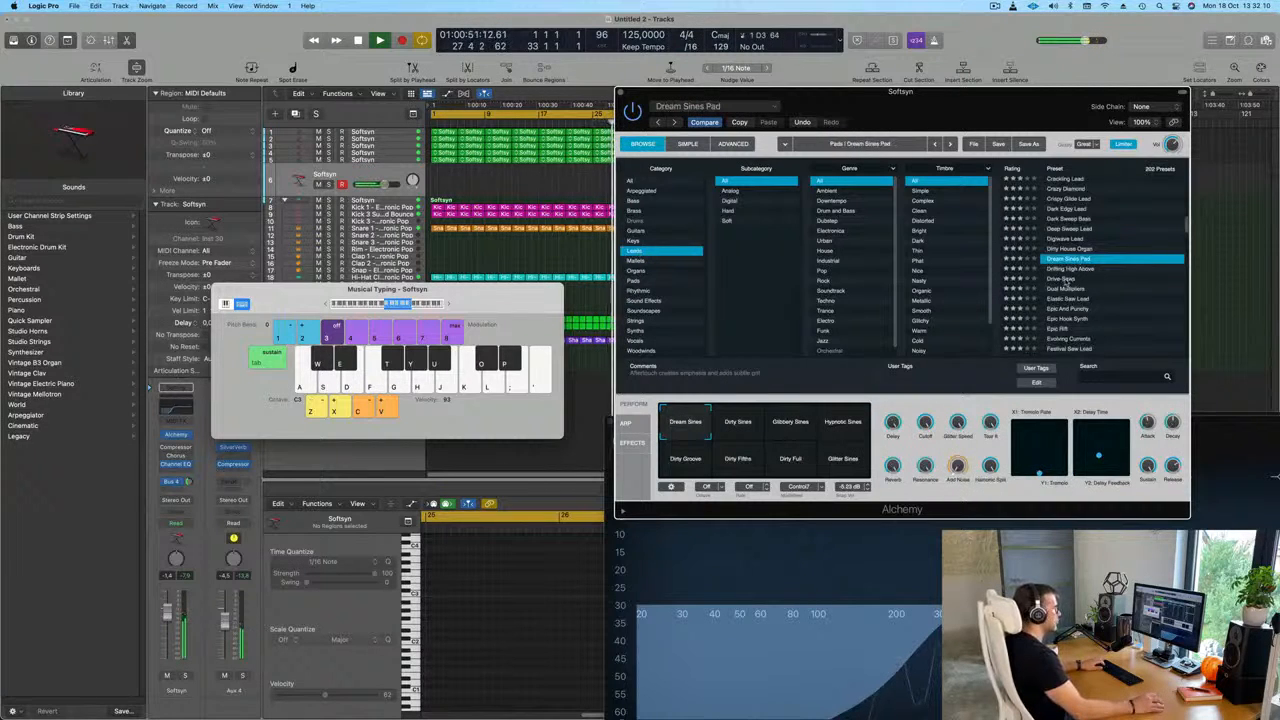
# Step through the lead presets Drive-Saws, Dual Multipliers, Elastic Saw Lead and Epic And Punchy, ending with Evolving Currents.
pyautogui.click(1066, 279)
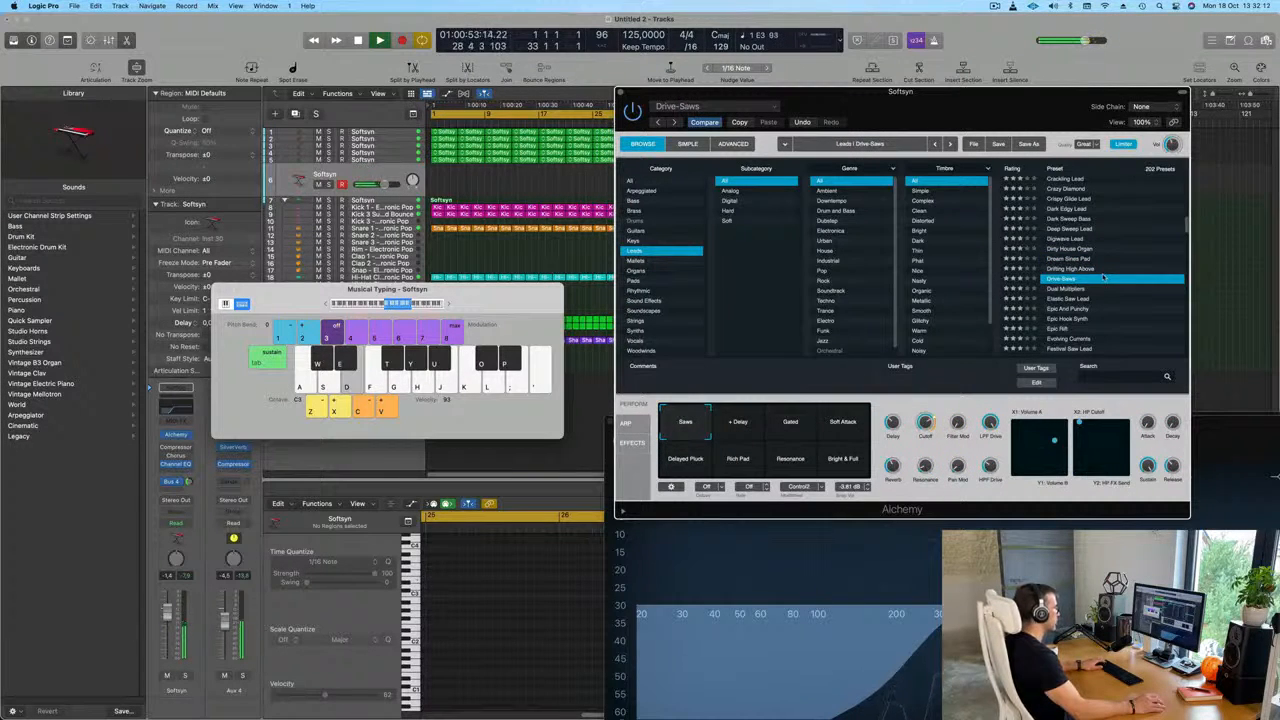
pyautogui.click(1066, 289)
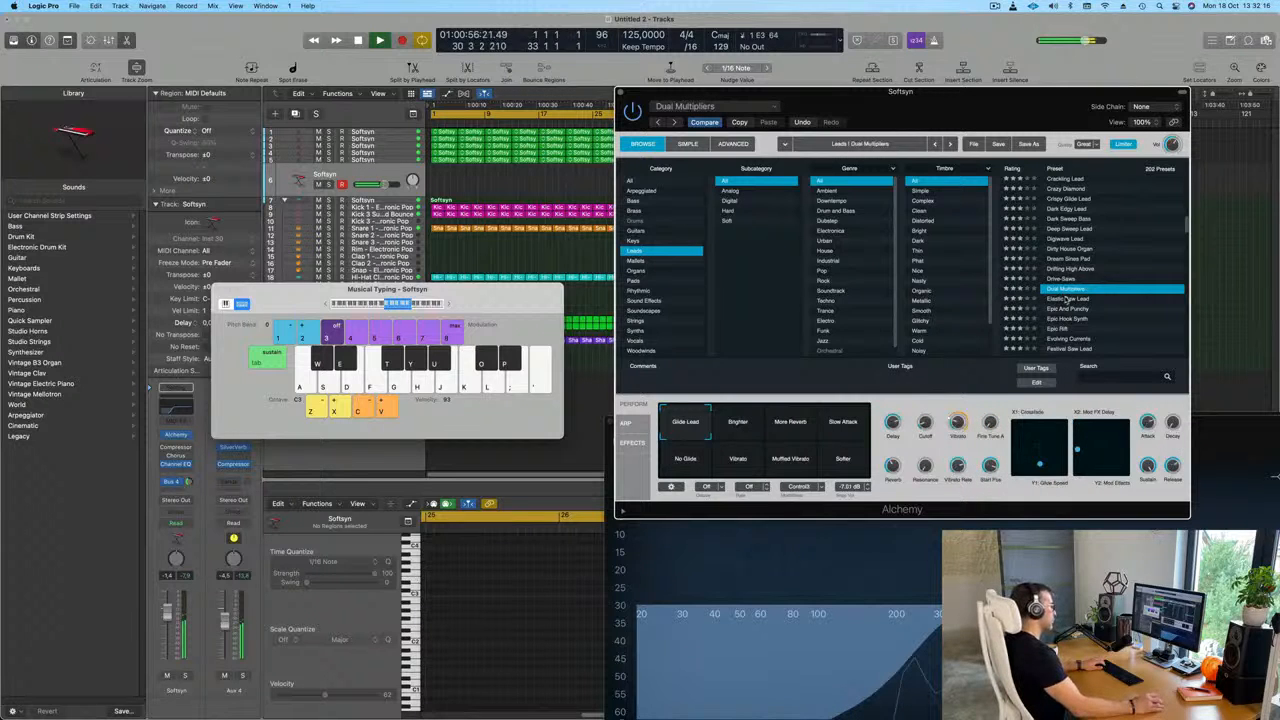
pyautogui.click(1066, 299)
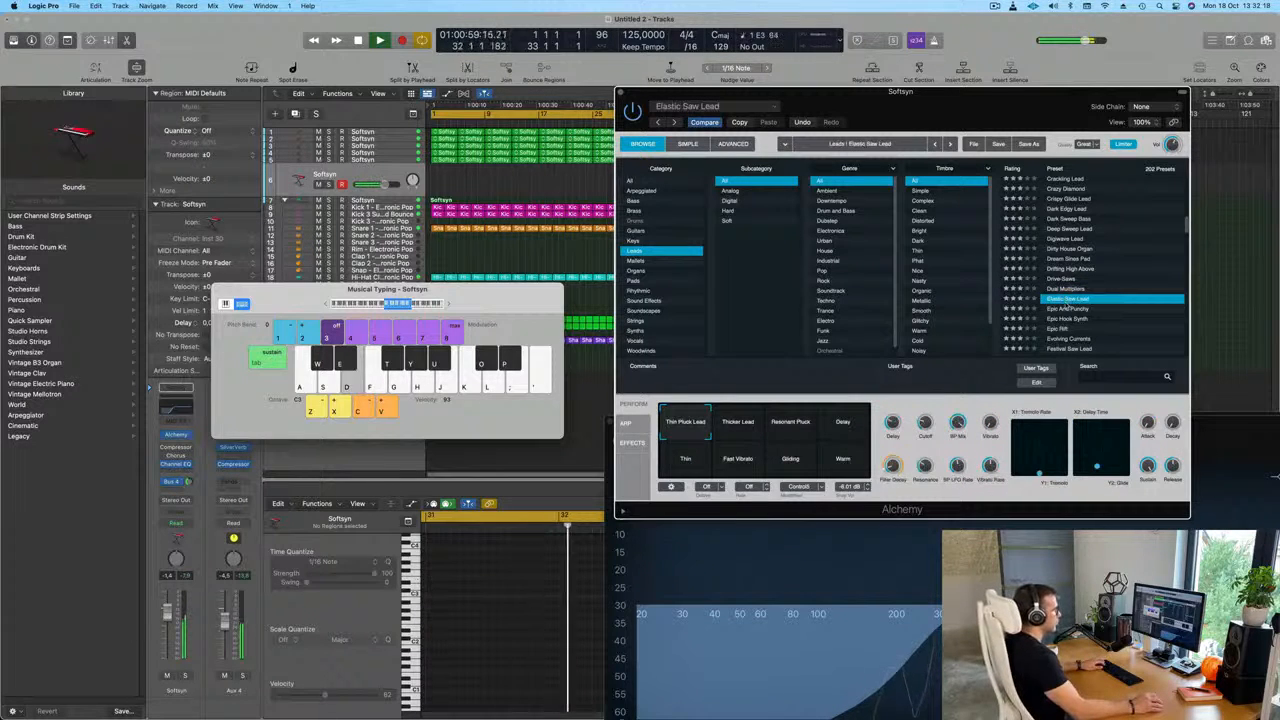
pyautogui.click(1073, 310)
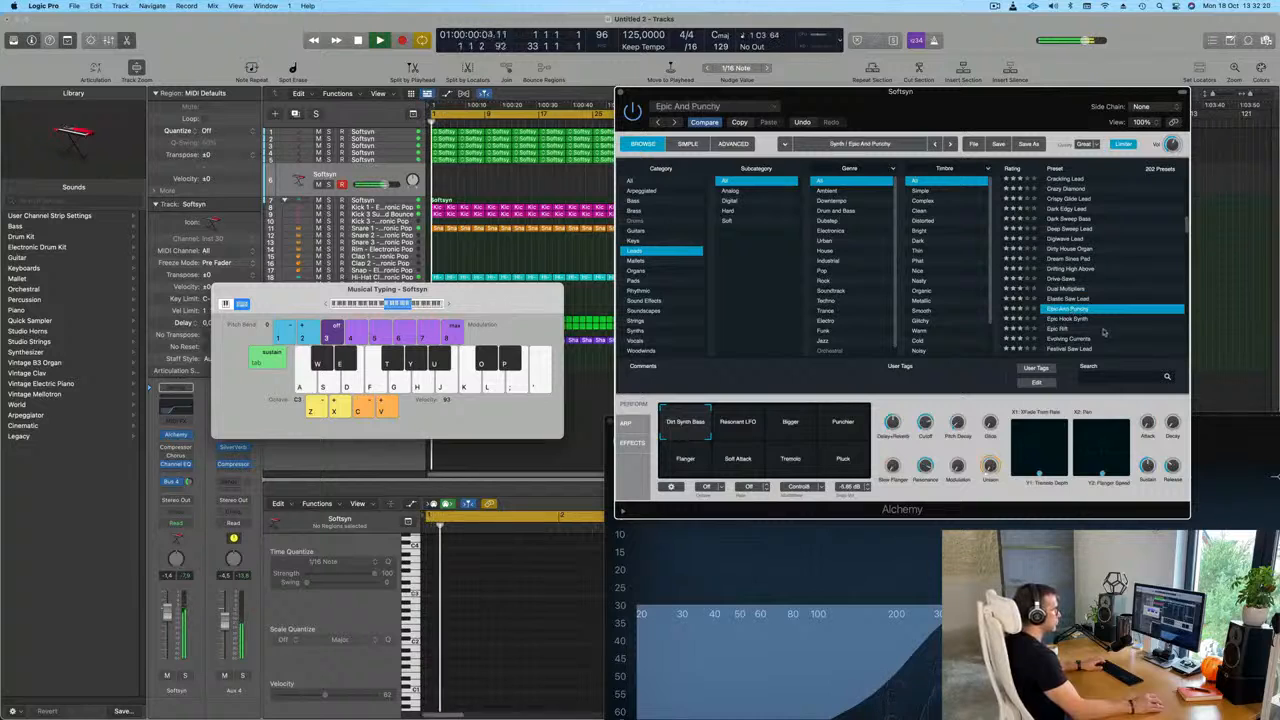
pyautogui.scroll(-2, 1090, 307)
pyautogui.scroll(-1, 1090, 307)
pyautogui.click(1070, 298)
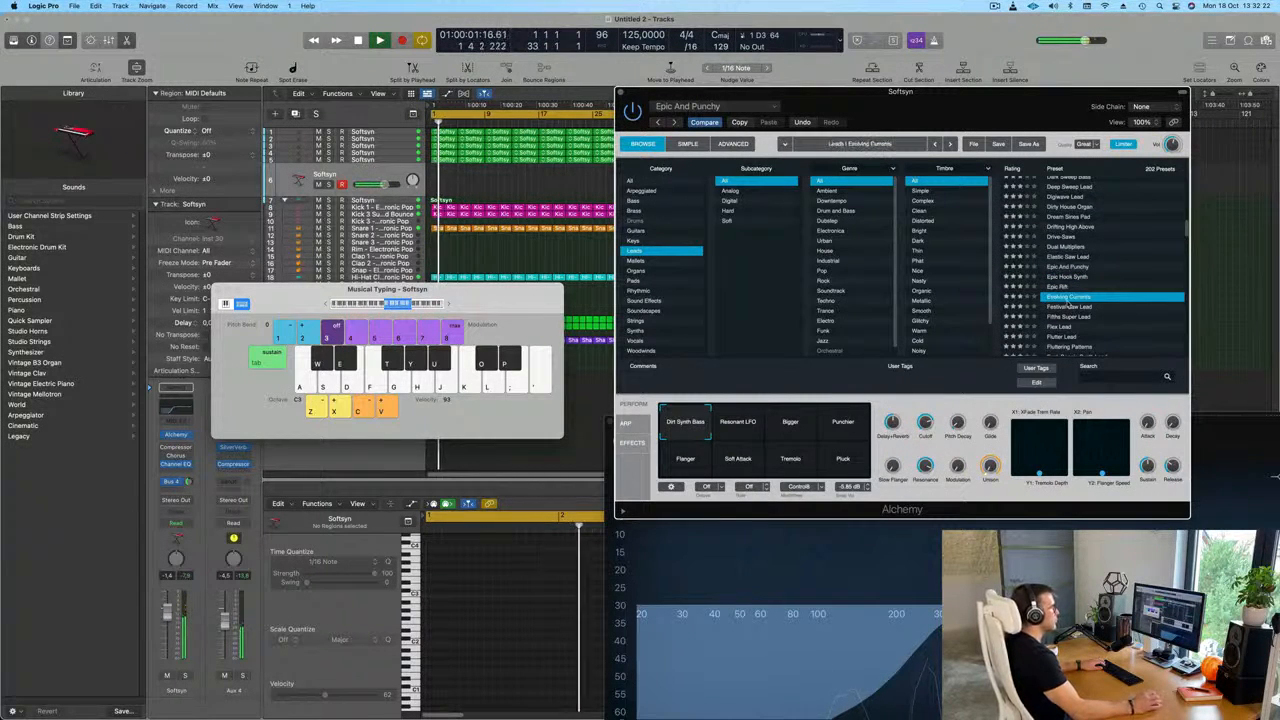
# Audition the lead presets Flutter Lead and Funk Spike over the playing song.
pyautogui.scroll(-3, 1090, 306)
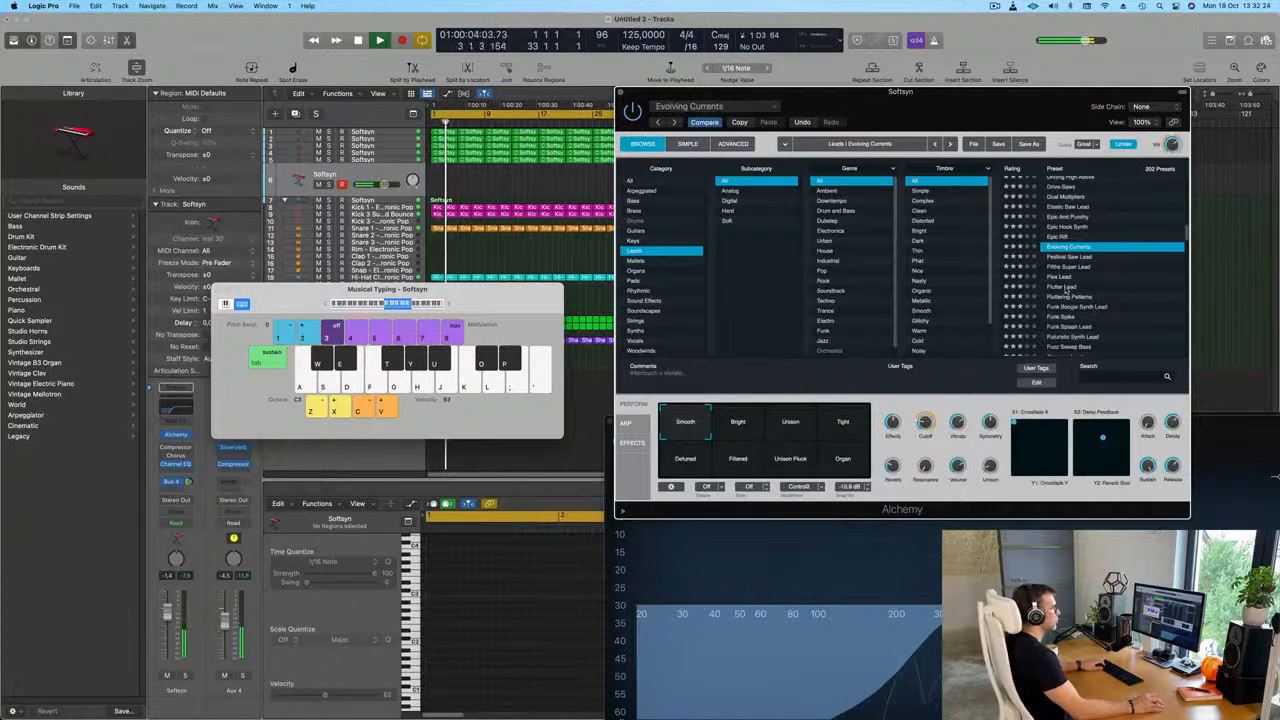
pyautogui.click(1066, 287)
pyautogui.scroll(-2, 1068, 284)
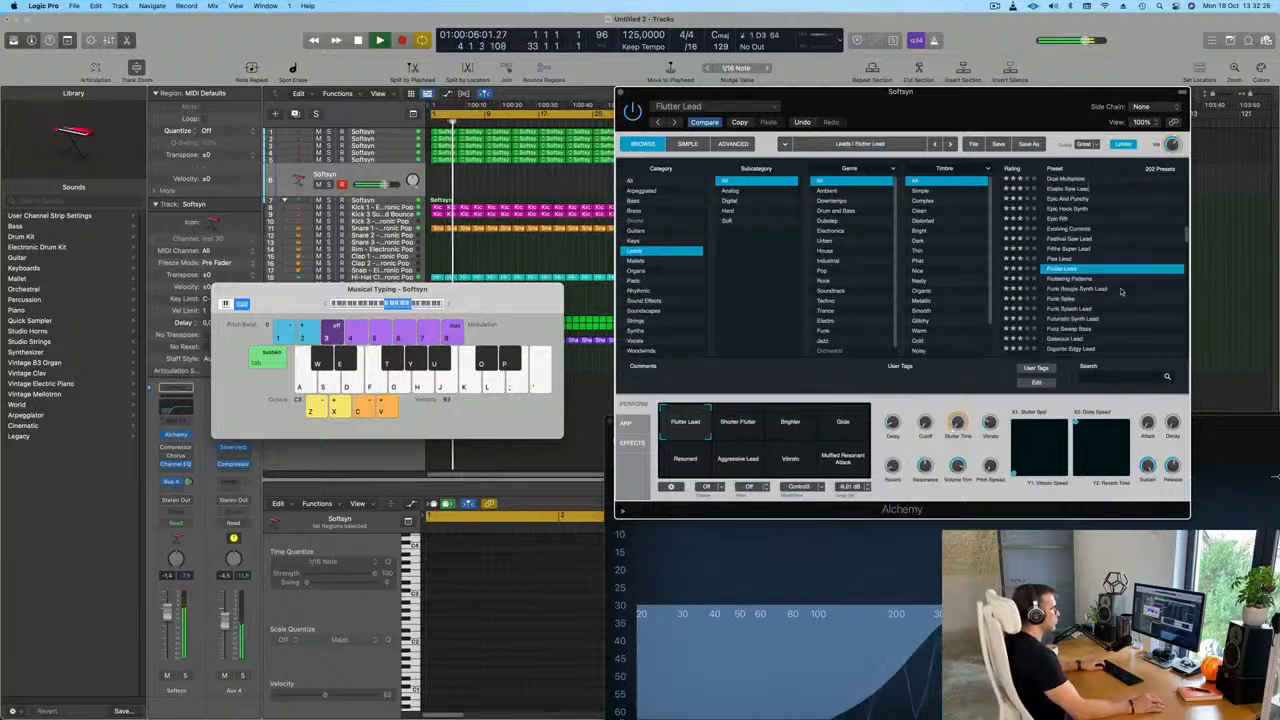
pyautogui.click(1068, 278)
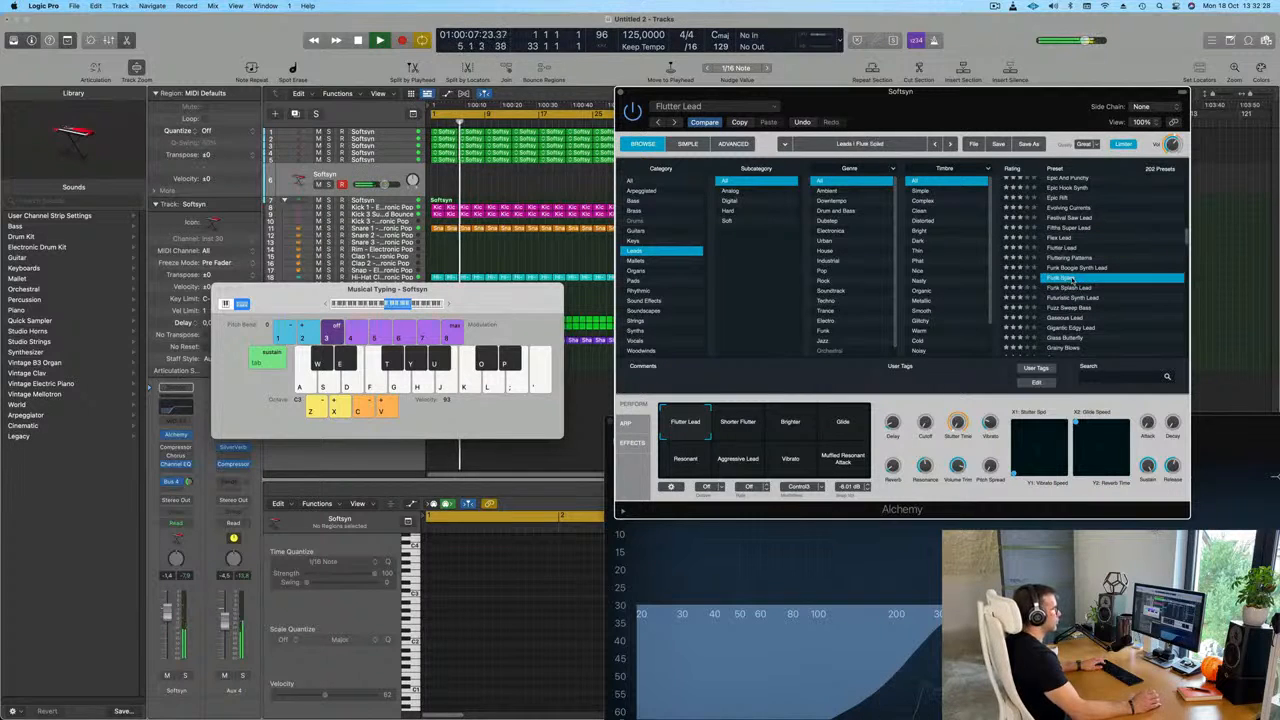
pyautogui.scroll(-2, 1100, 287)
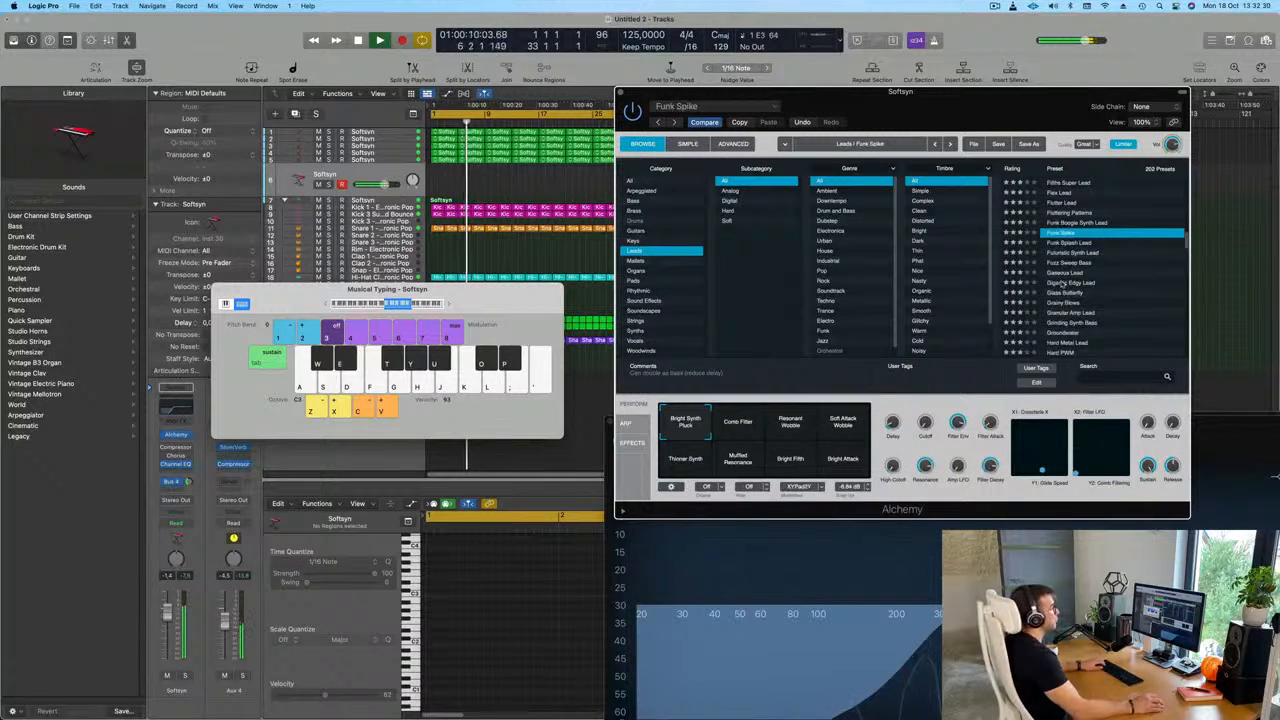
# Load Gigantic Edgy Lead, lower the track's volume to about -11.2 dB, and play notes at octave C3.
pyautogui.click(1100, 284)
pyautogui.scroll(-2, 1127, 326)
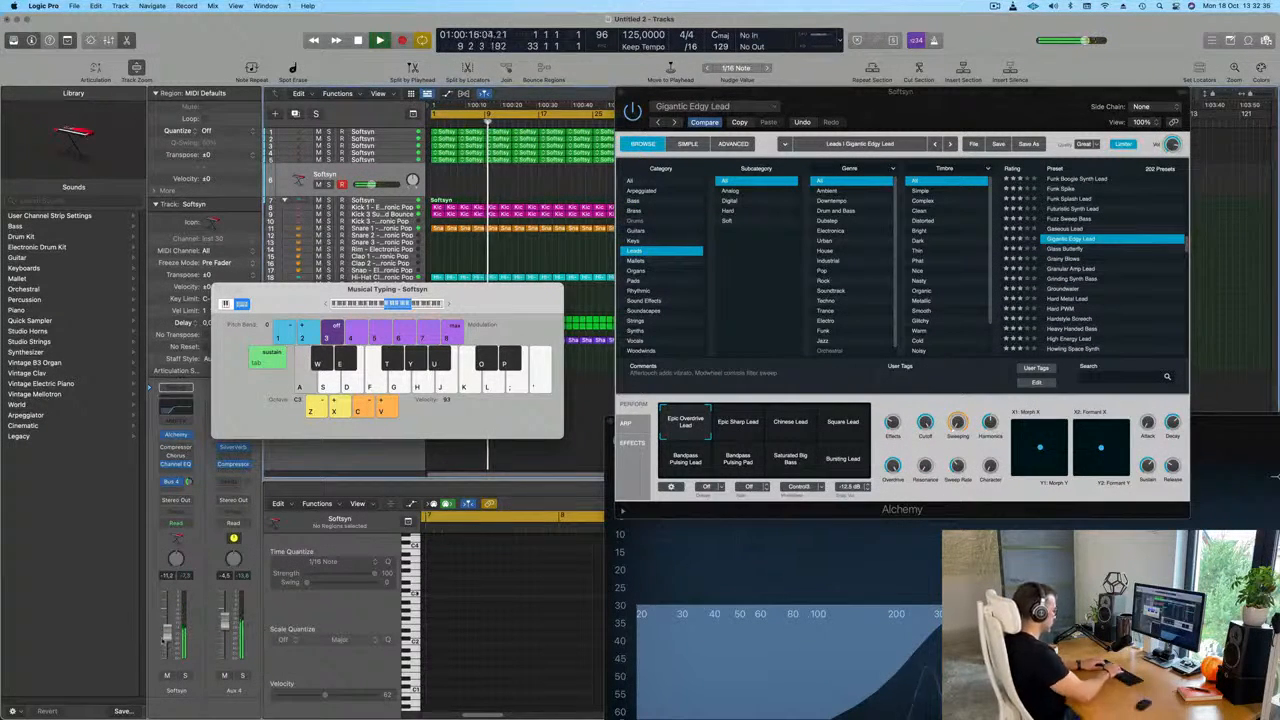
pyautogui.press('k')
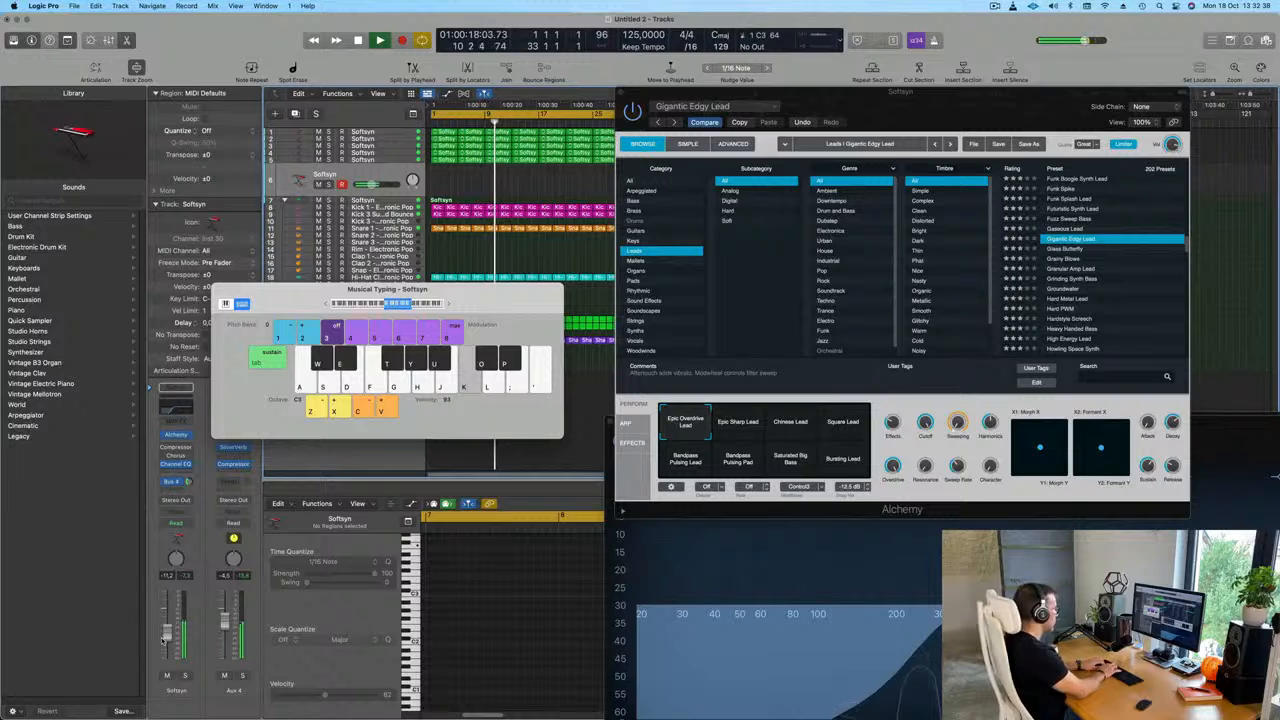
pyautogui.press('j')
pyautogui.press('l')
pyautogui.press('k')
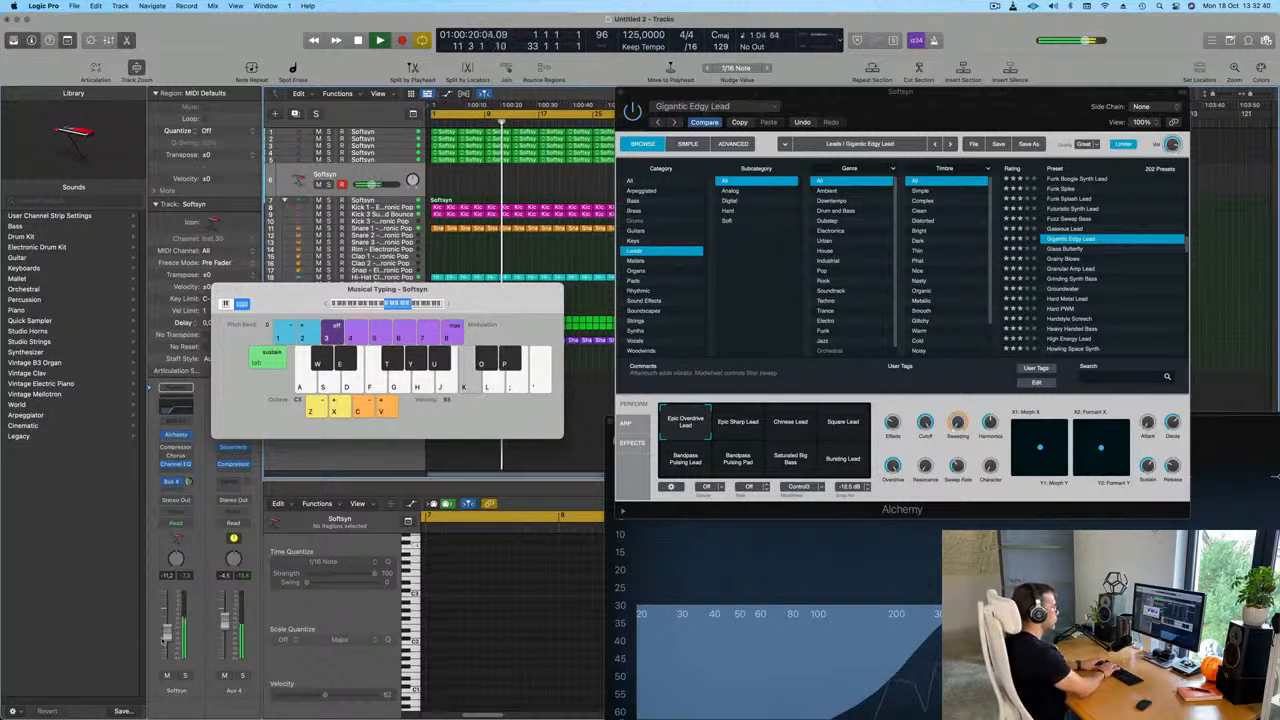
# Try a stepwise melody on Gigantic Edgy Lead, raising the octave to C4 and lowering the track to about -13.6 dB.
pyautogui.press('k')
pyautogui.press('j')
pyautogui.press('h')
pyautogui.press('j')
pyautogui.press('k')
pyautogui.press('k')
pyautogui.press('j')
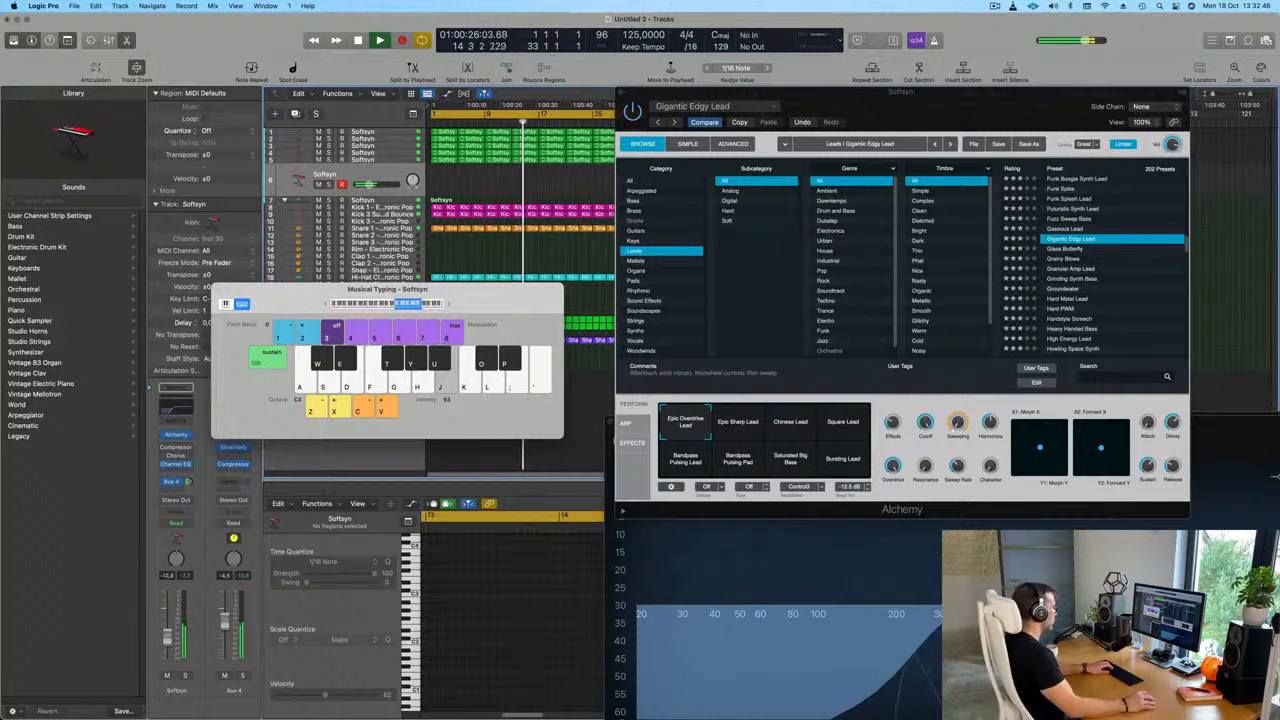
# Compare the Epic Sharp, Chinese, Square and Bandpass Pulsing Lead variations of Gigantic Edgy Lead, ending on Epic Overdrive Lead.
pyautogui.click(739, 424)
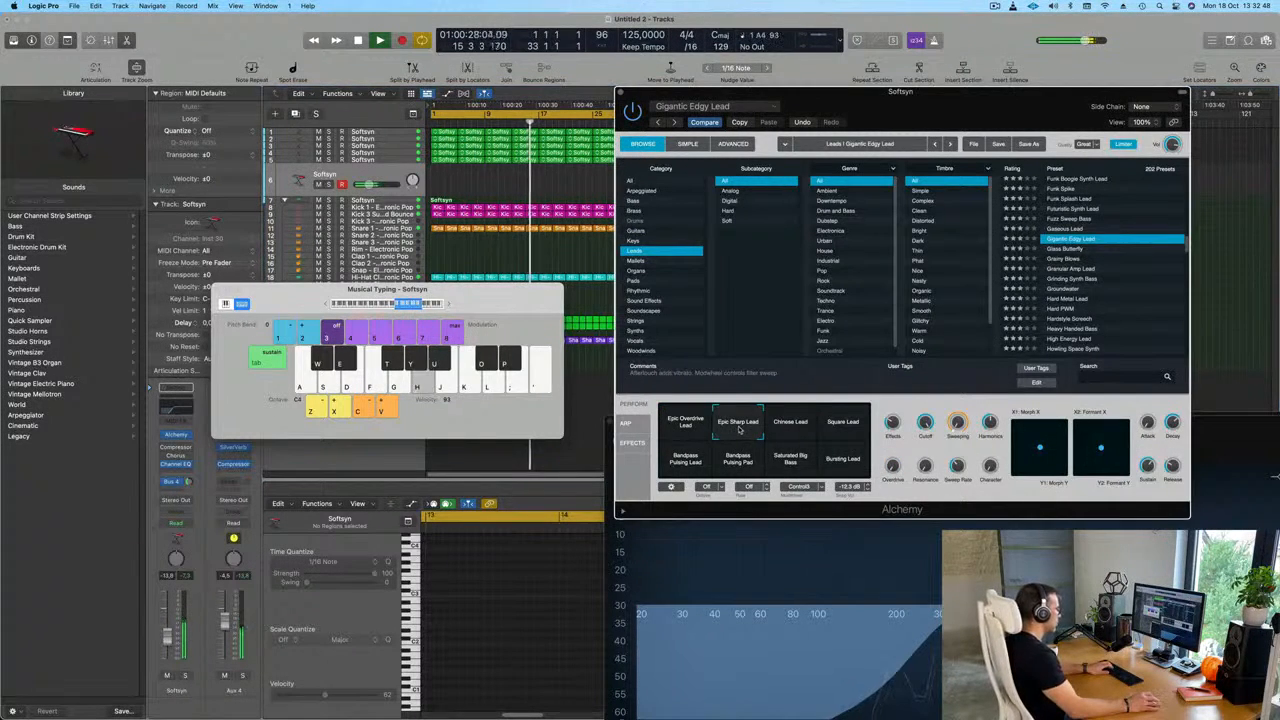
pyautogui.click(791, 428)
pyautogui.click(841, 428)
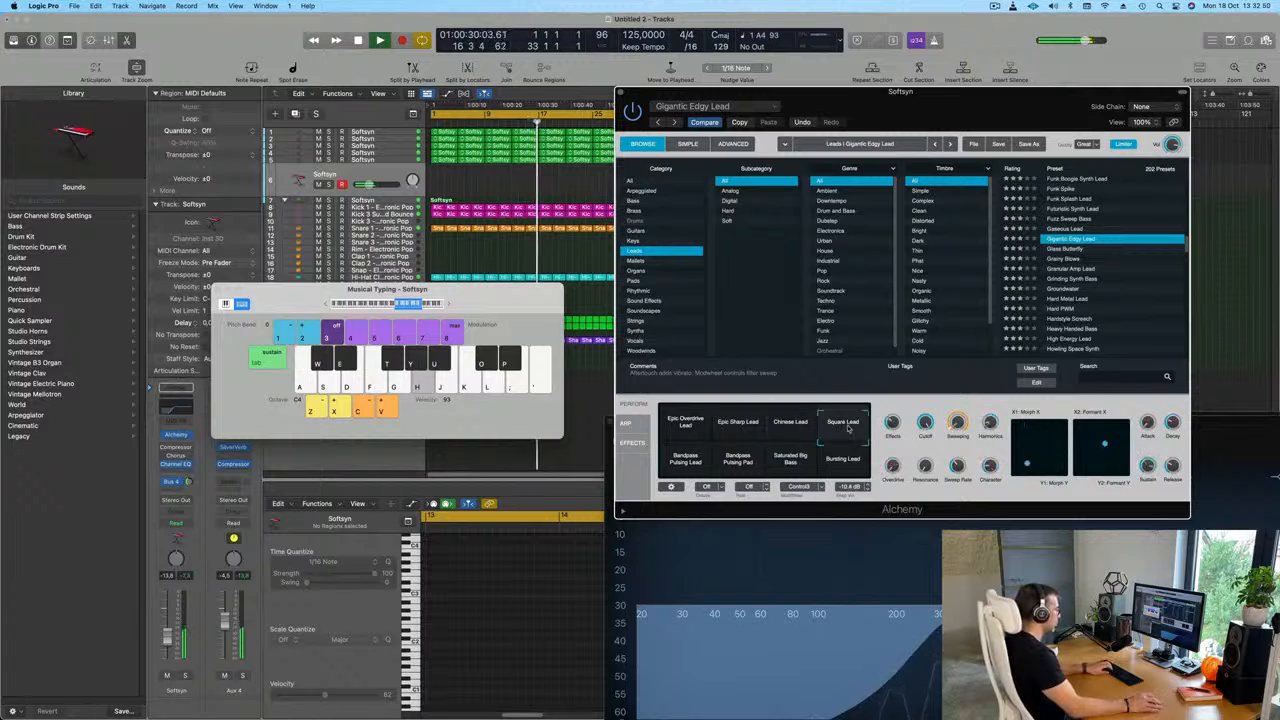
pyautogui.click(685, 460)
pyautogui.click(697, 428)
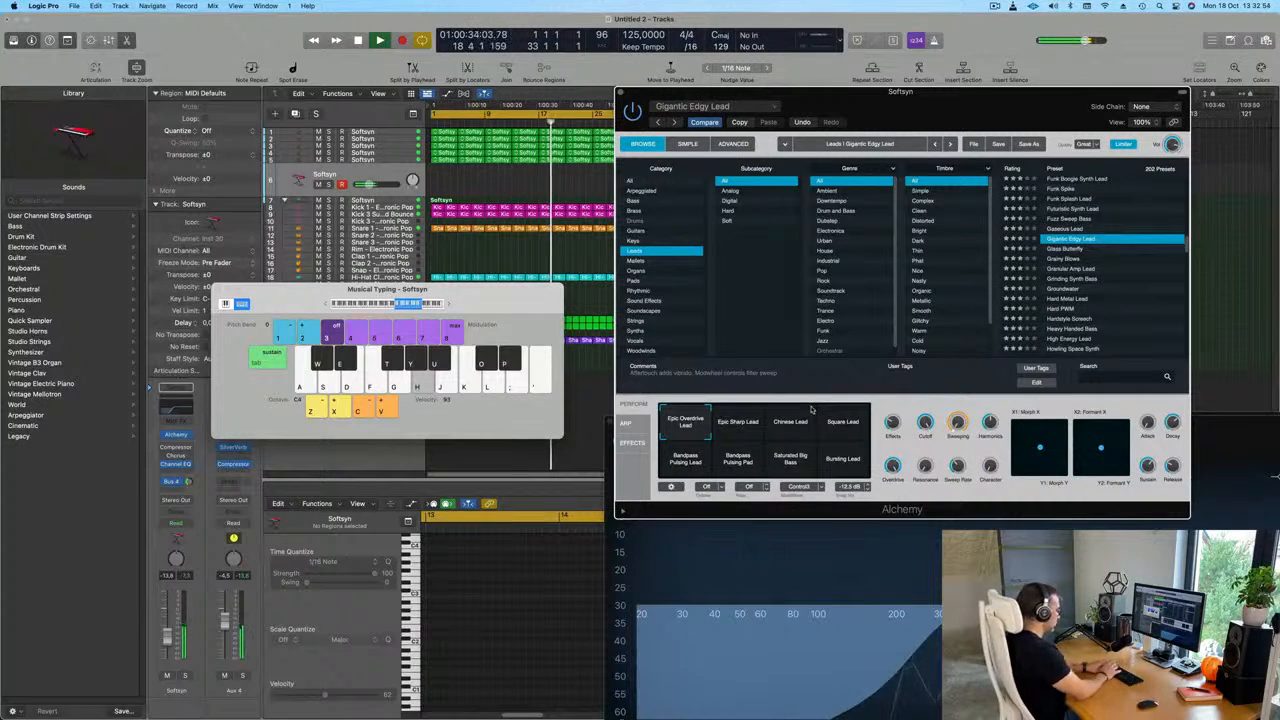
# Improvise a melody at octave C4 with the Epic Overdrive Lead variation over the song.
pyautogui.press('k')
pyautogui.press('l')
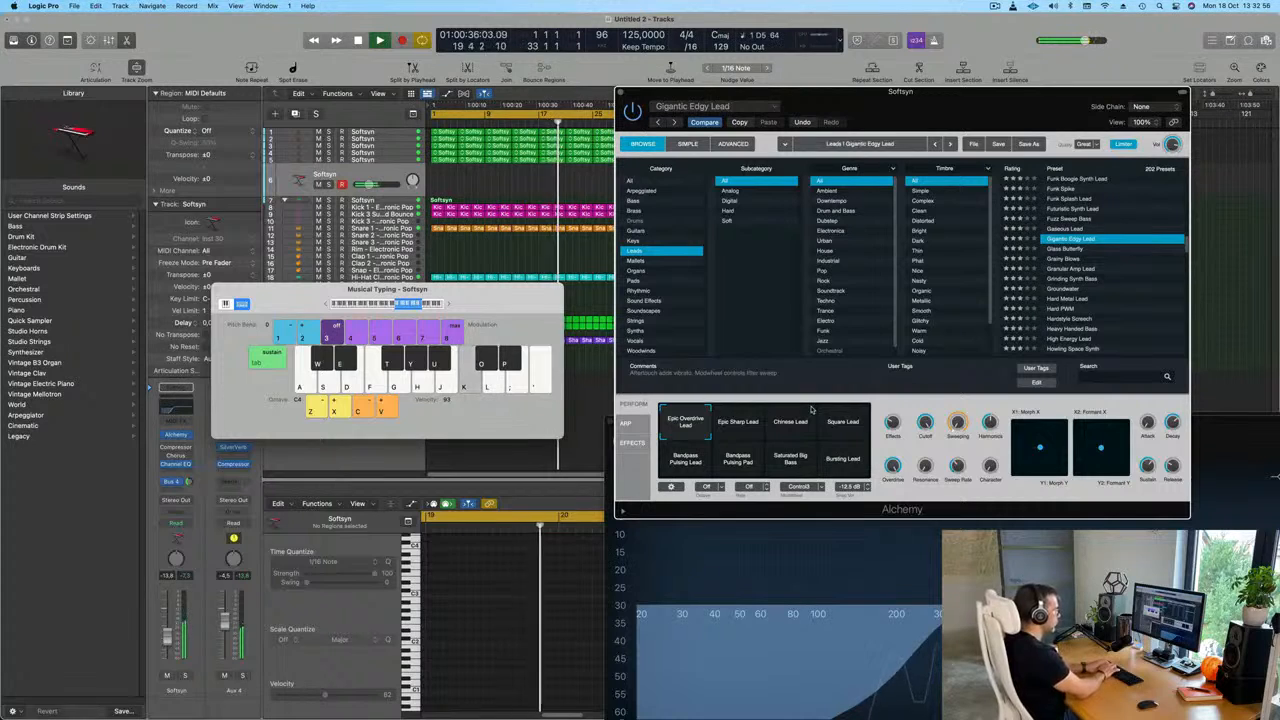
pyautogui.press('h')
pyautogui.press('h')
pyautogui.press("'")
pyautogui.press("'")
pyautogui.press(';')
pyautogui.press('k')
pyautogui.press("'")
pyautogui.press("'")
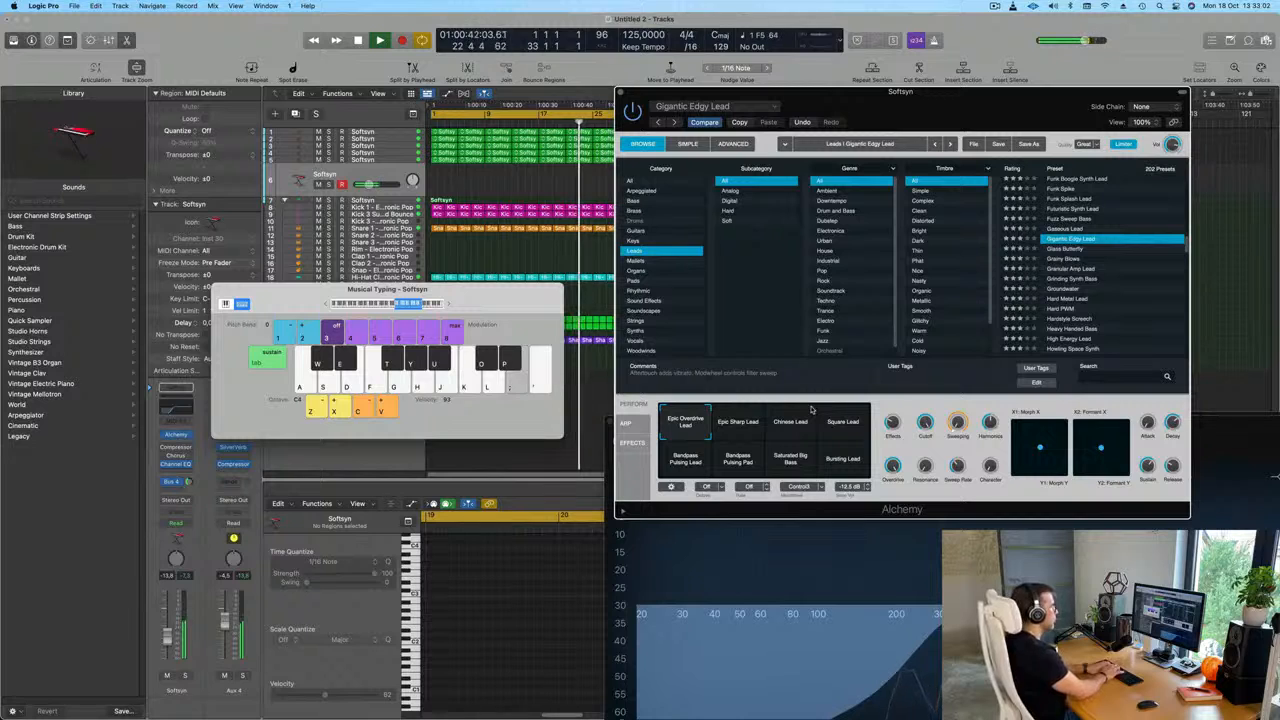
# Try another melodic phrase on Epic Overdrive Lead, alternating high and middle notes at octave C4.
pyautogui.press('l')
pyautogui.press('k')
pyautogui.press('k')
pyautogui.press("'")
pyautogui.press('k')
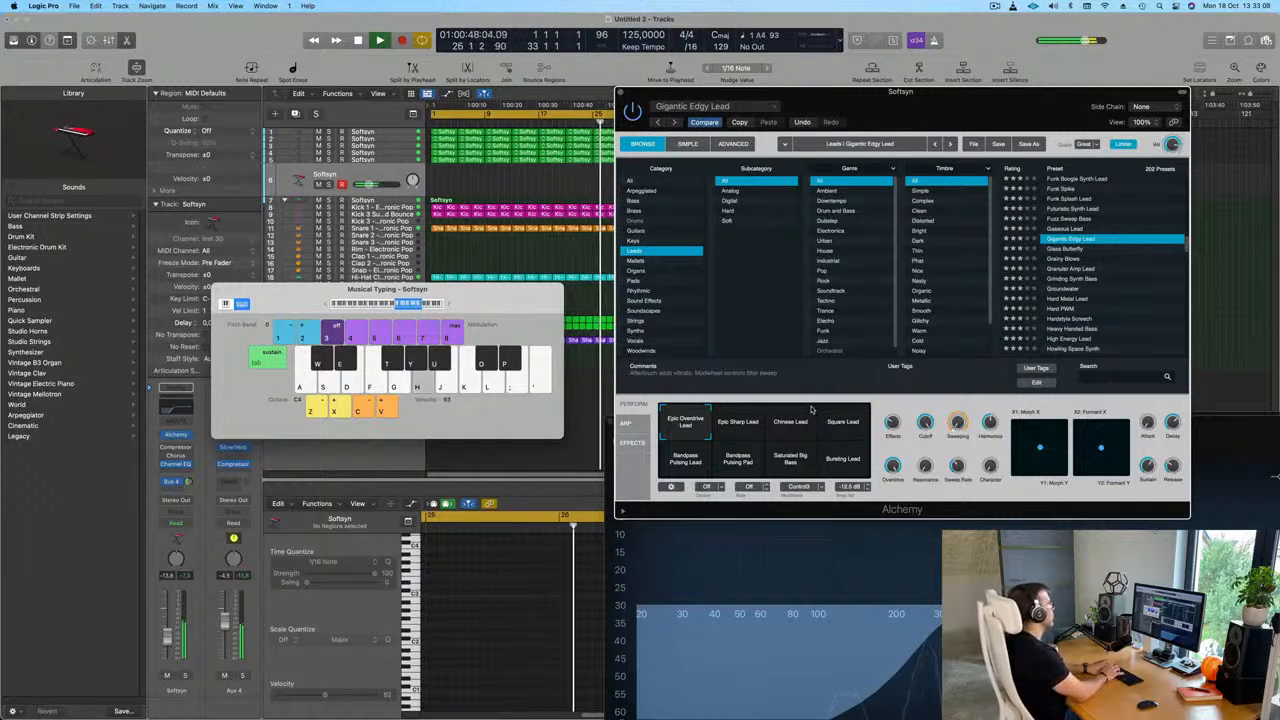
pyautogui.press('h')
pyautogui.press("'")
pyautogui.press('k')
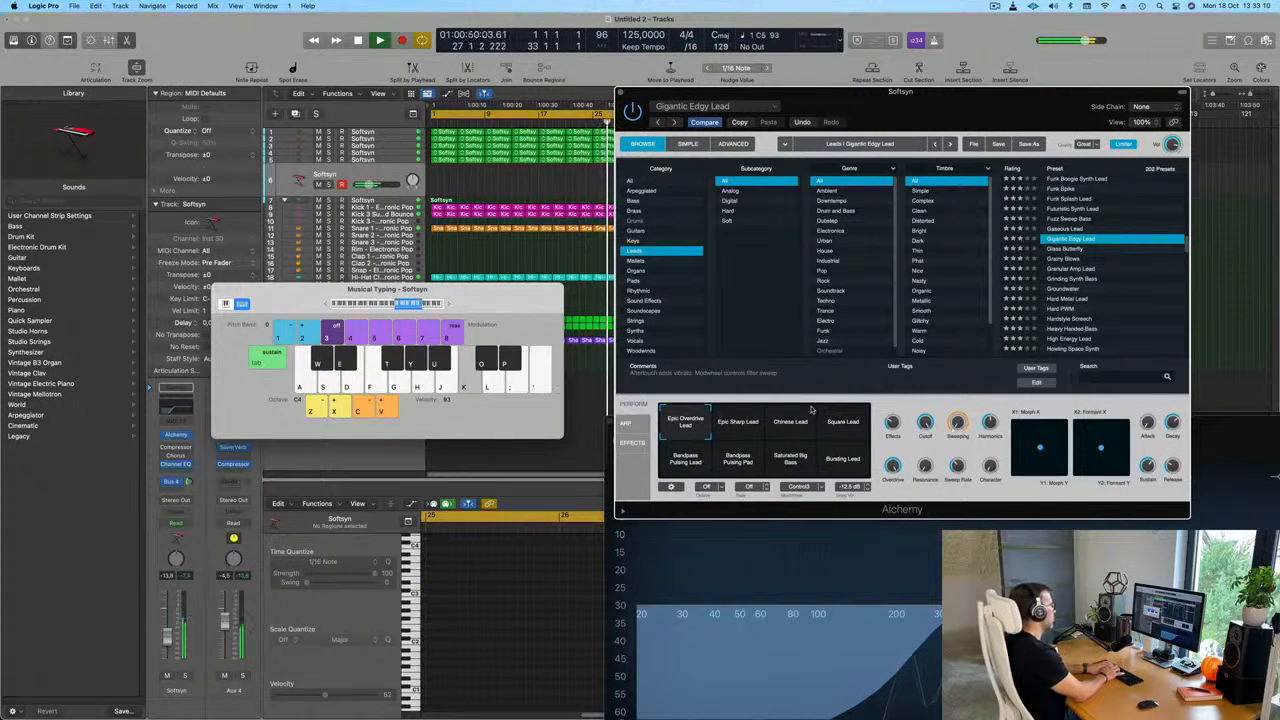
pyautogui.press("'")
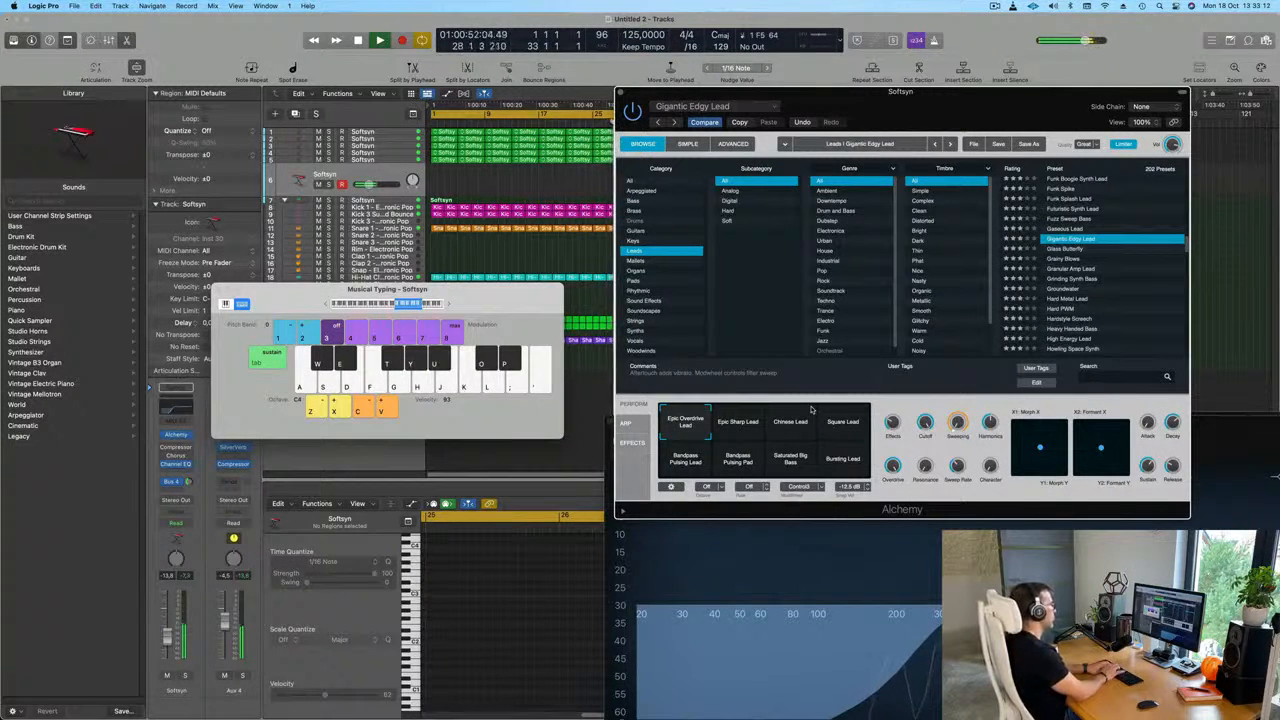
# Compare the Gigantic Edgy Lead melody at octaves C4 and C3, returning to C4.
pyautogui.press("'")
pyautogui.press('k')
pyautogui.press('k')
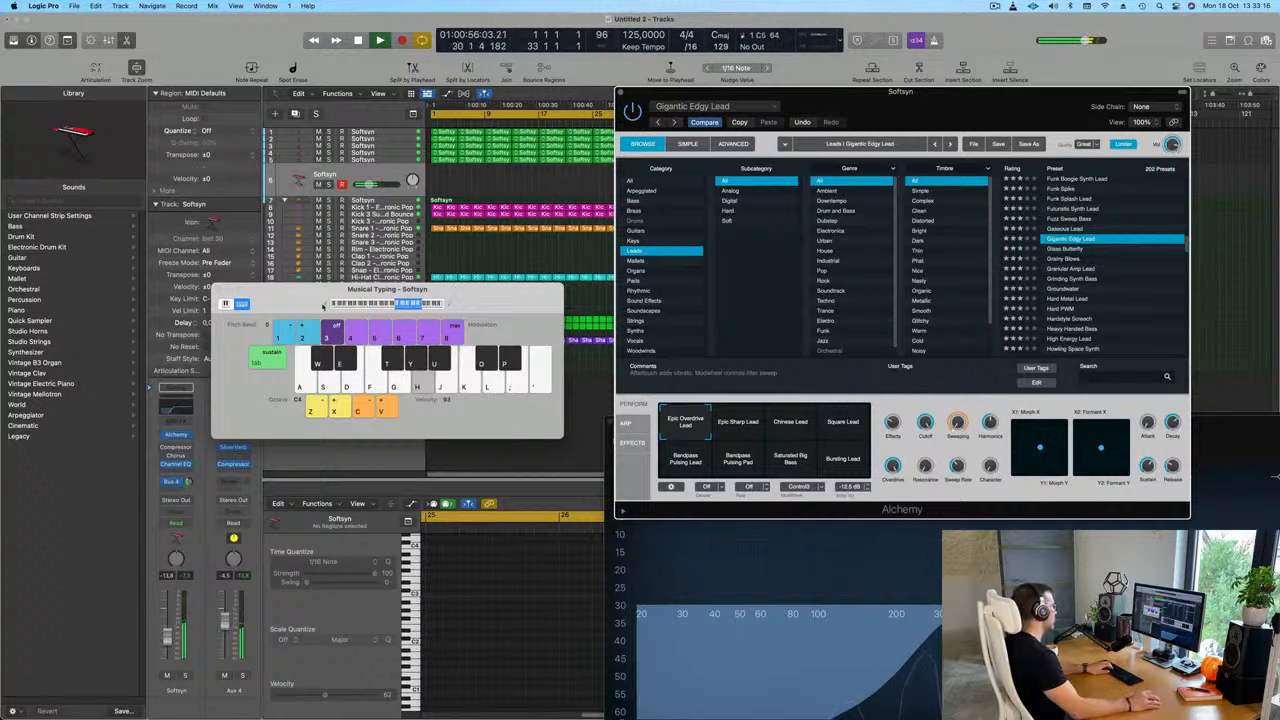
pyautogui.press('k')
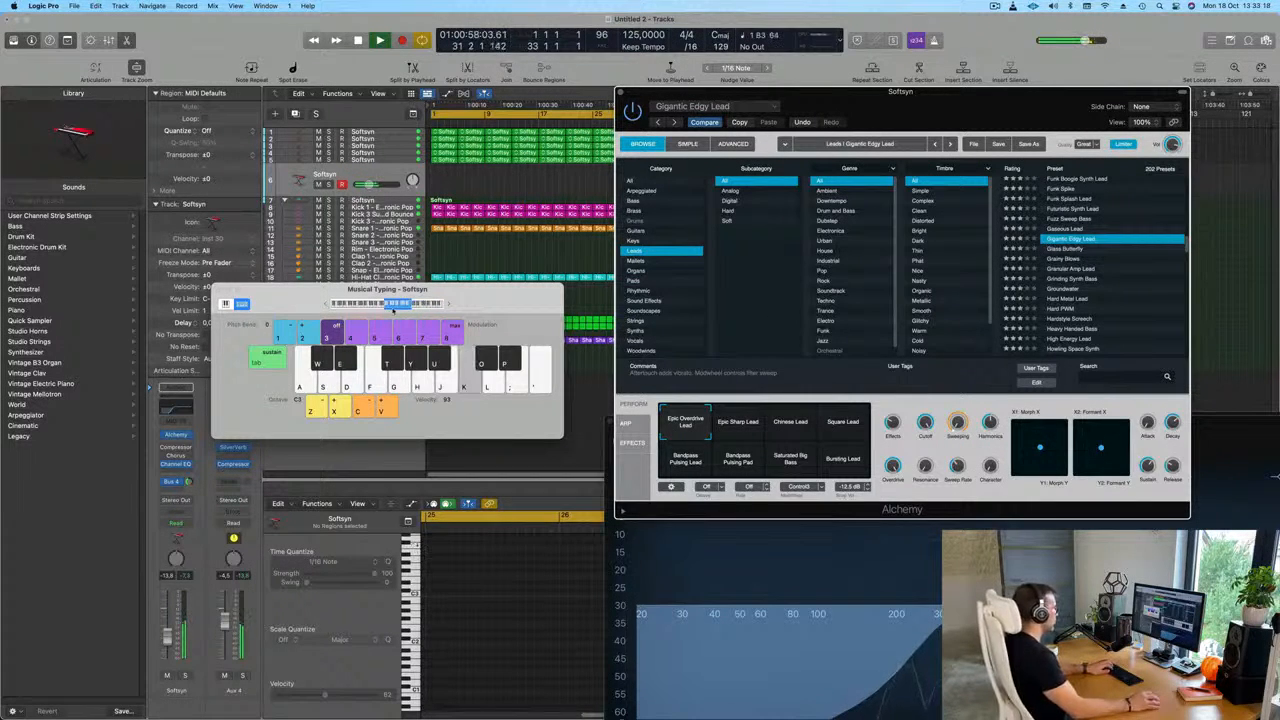
pyautogui.press('z')
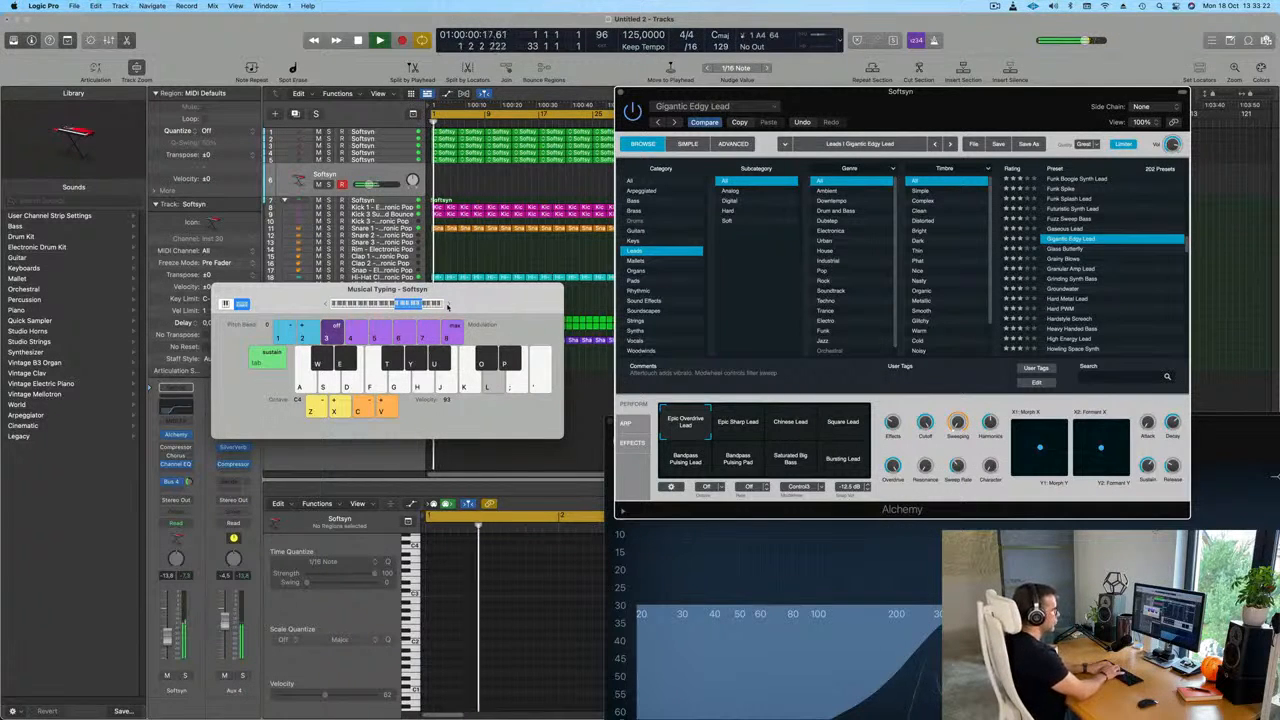
pyautogui.press("'")
pyautogui.press('k')
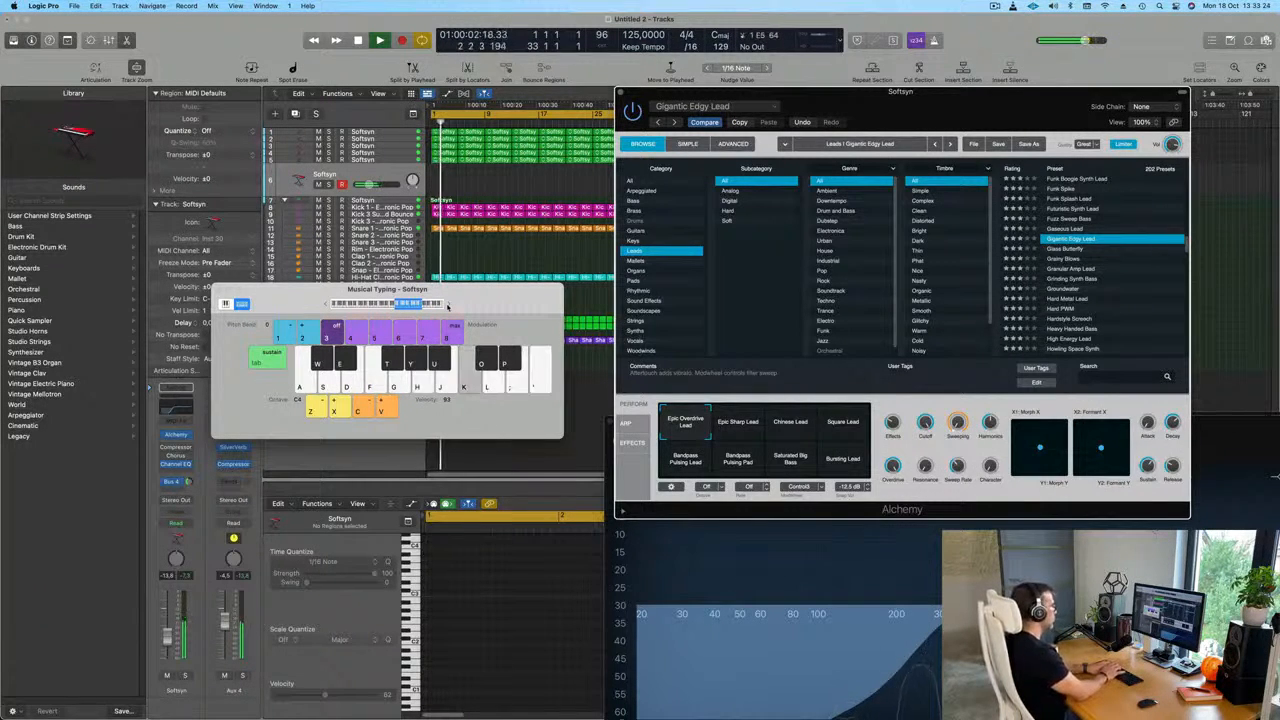
# Play a short rising phrase on Gigantic Edgy Lead at octave C4 as the song restarts.
pyautogui.press('h')
pyautogui.press('j')
pyautogui.press('k')
pyautogui.press('h')
pyautogui.press('j')
# Load the Grainy Blows lead preset and audition it with a short phrase at octave C4.
pyautogui.click(1063, 259)
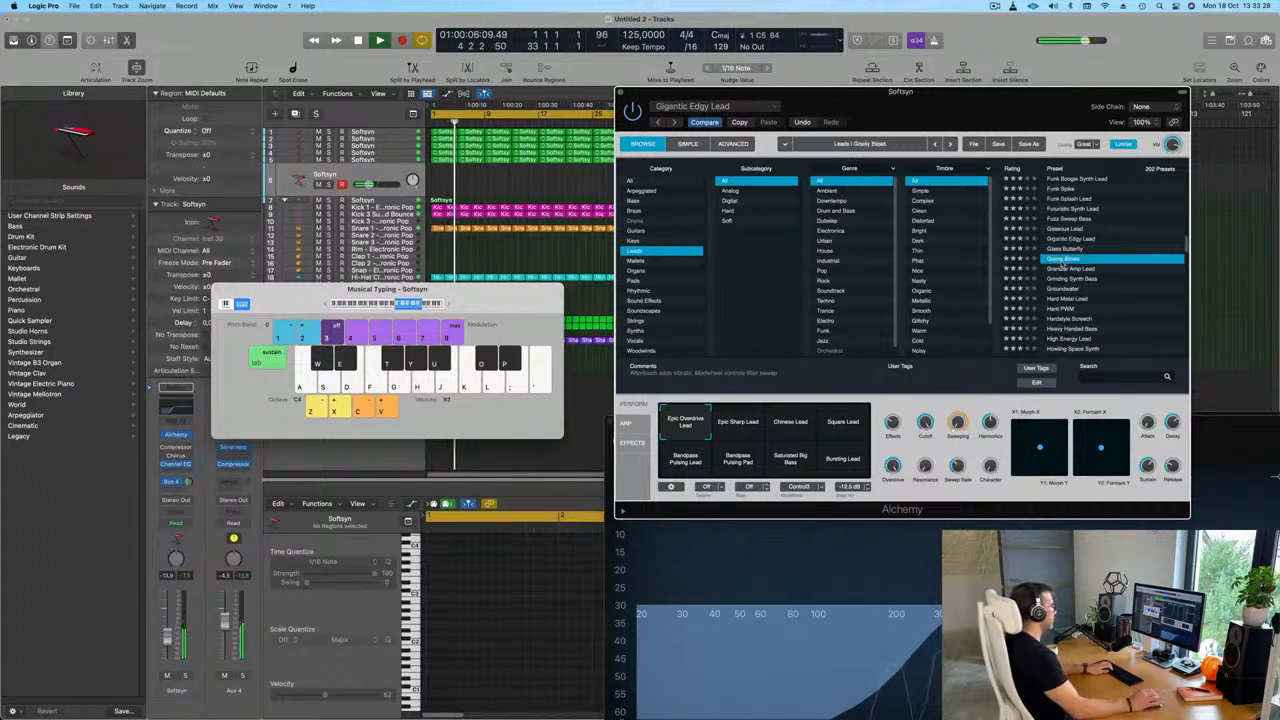
pyautogui.press('h')
pyautogui.press('k')
pyautogui.press('h')
pyautogui.press('j')
# Step through the lead presets Granular Amp Lead, Groundwater and Hard Metal Lead, ending with High Energy Lead.
pyautogui.click(1083, 269)
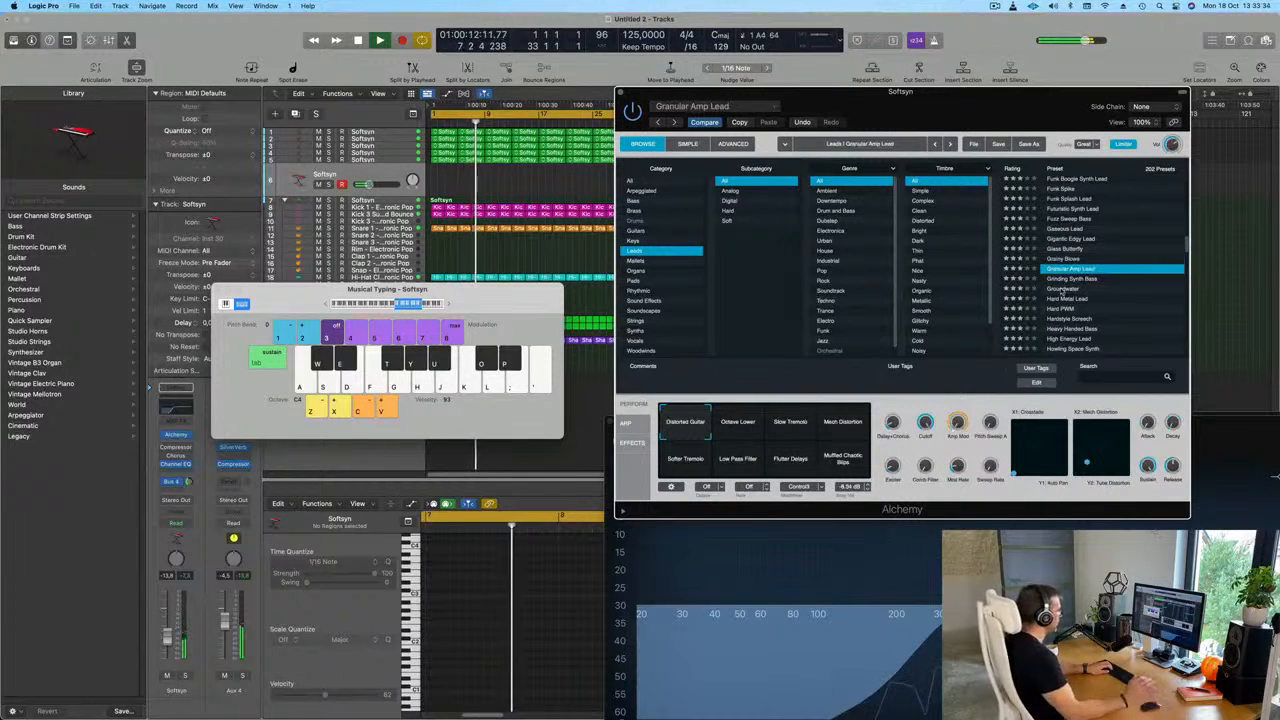
pyautogui.click(1063, 289)
pyautogui.click(1077, 299)
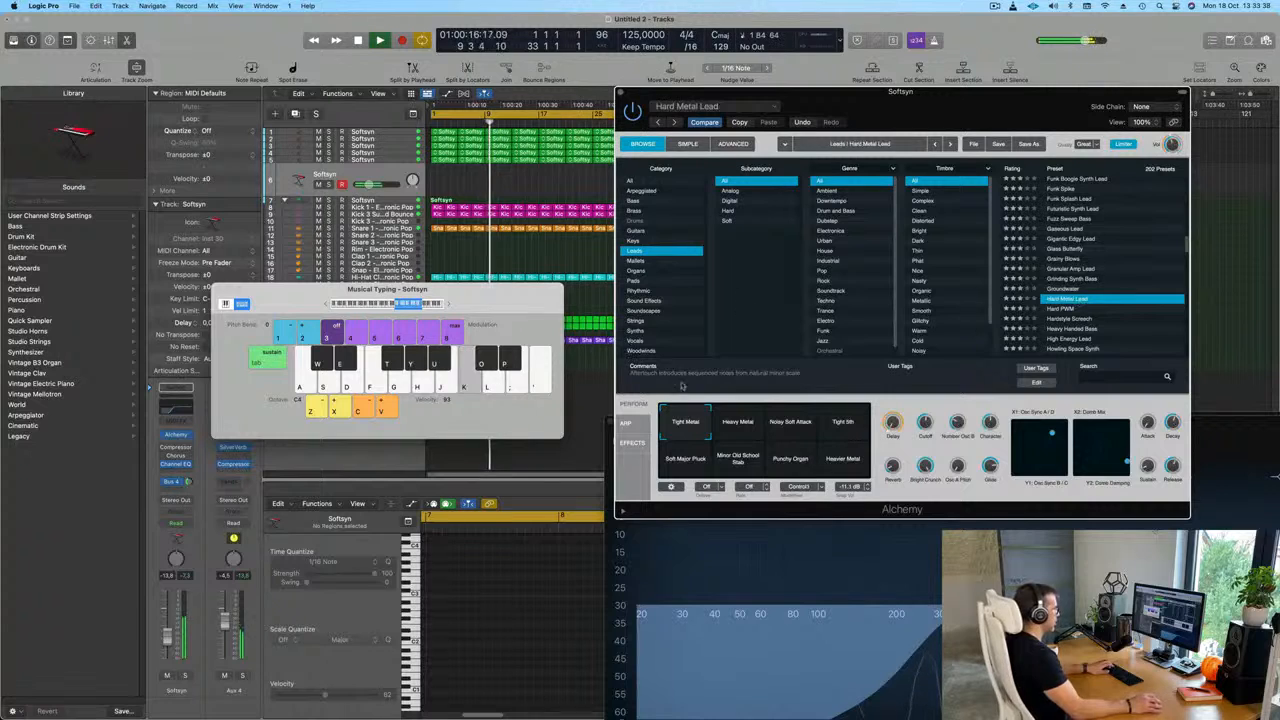
pyautogui.scroll(-3, 1117, 321)
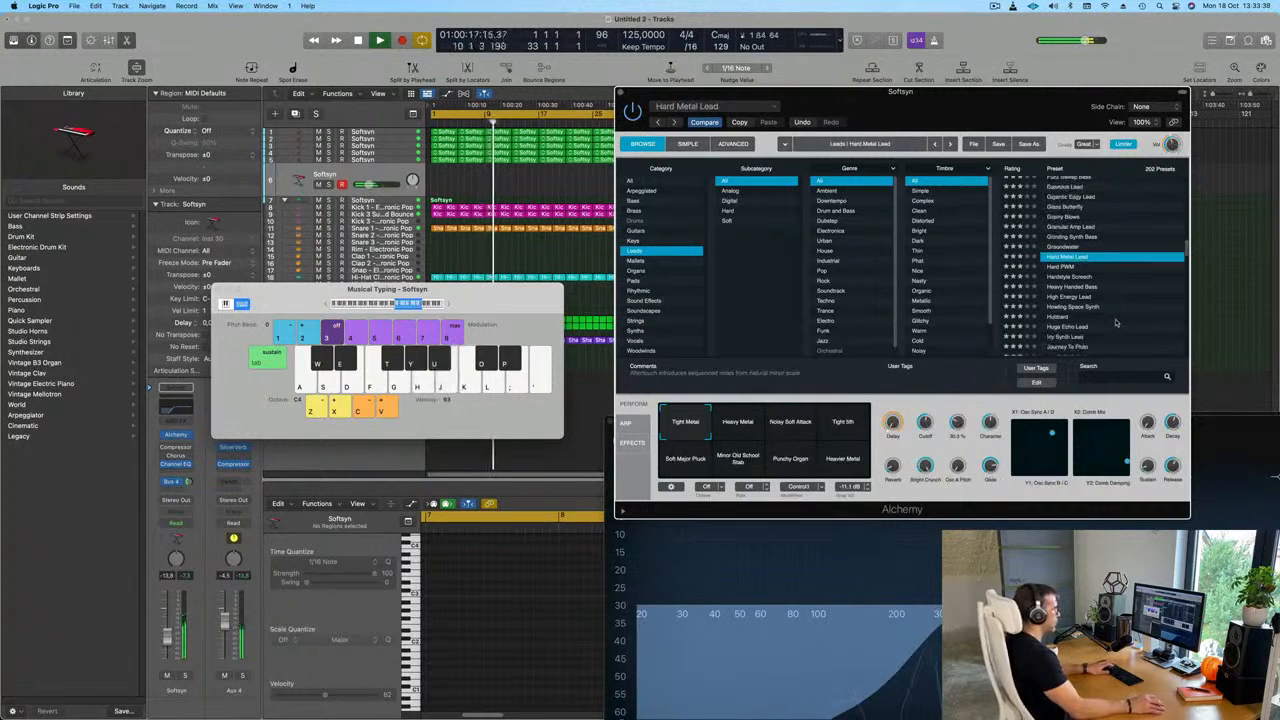
pyautogui.click(1063, 297)
pyautogui.scroll(-2, 1081, 316)
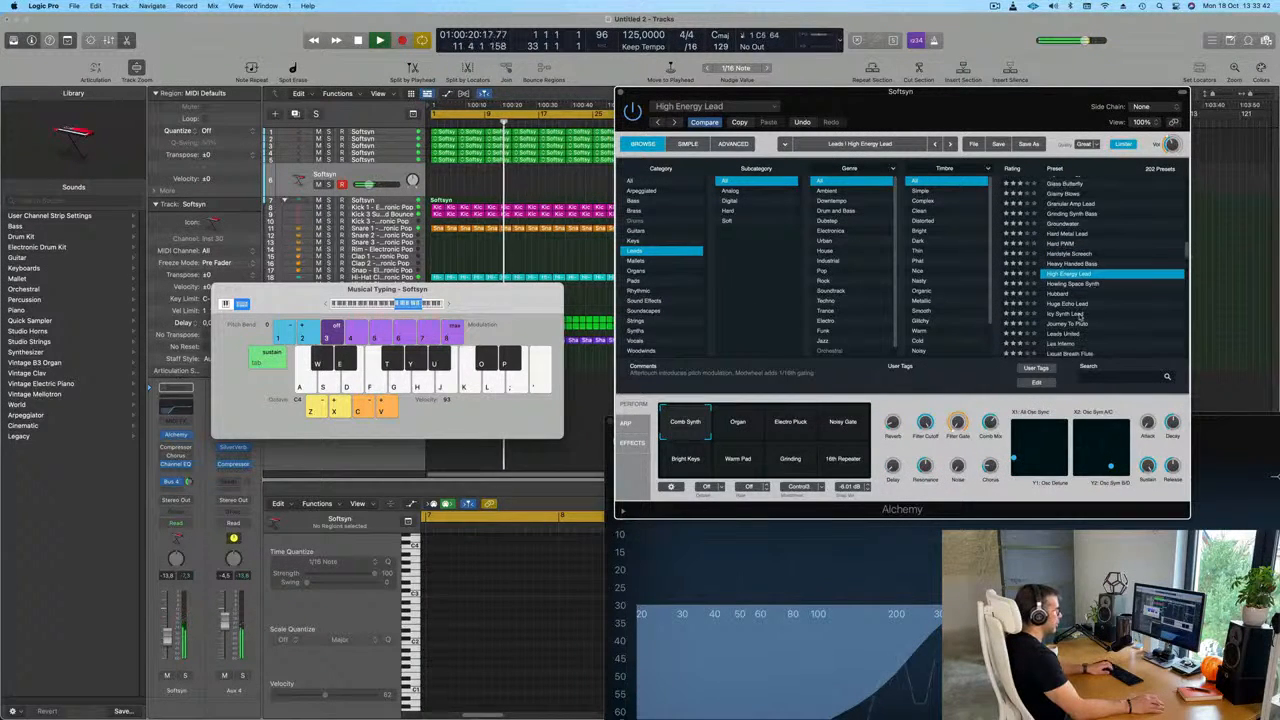
# Load Huge Echo Lead, raise the track's volume to about -4.3 dB, and play a short phrase at octave C4.
pyautogui.click(1066, 304)
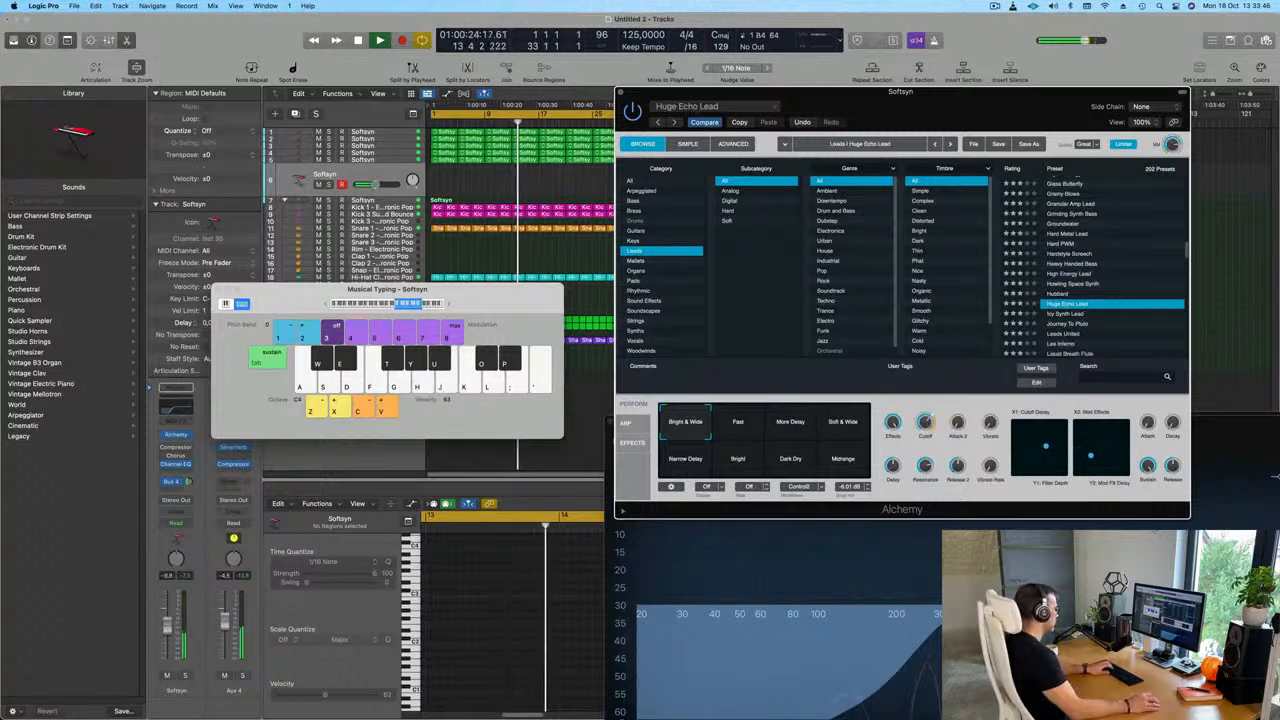
pyautogui.moveTo(169, 636); pyautogui.dragTo(171, 619)
pyautogui.press('j')
pyautogui.press('k')
pyautogui.press('h')
pyautogui.press('j')
pyautogui.press('k')
# Load Leads United, lower the track's volume to about -9.8 dB, and audition it with a few notes.
pyautogui.scroll(-3, 1112, 296)
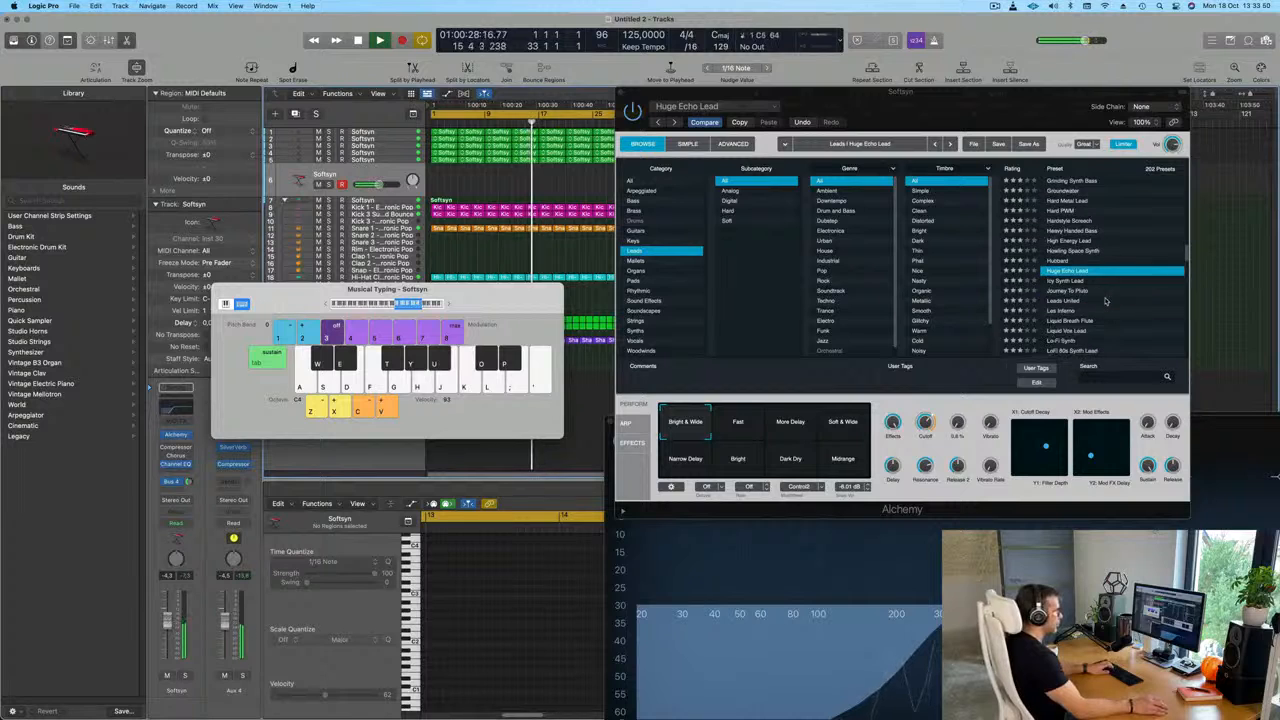
pyautogui.click(1060, 302)
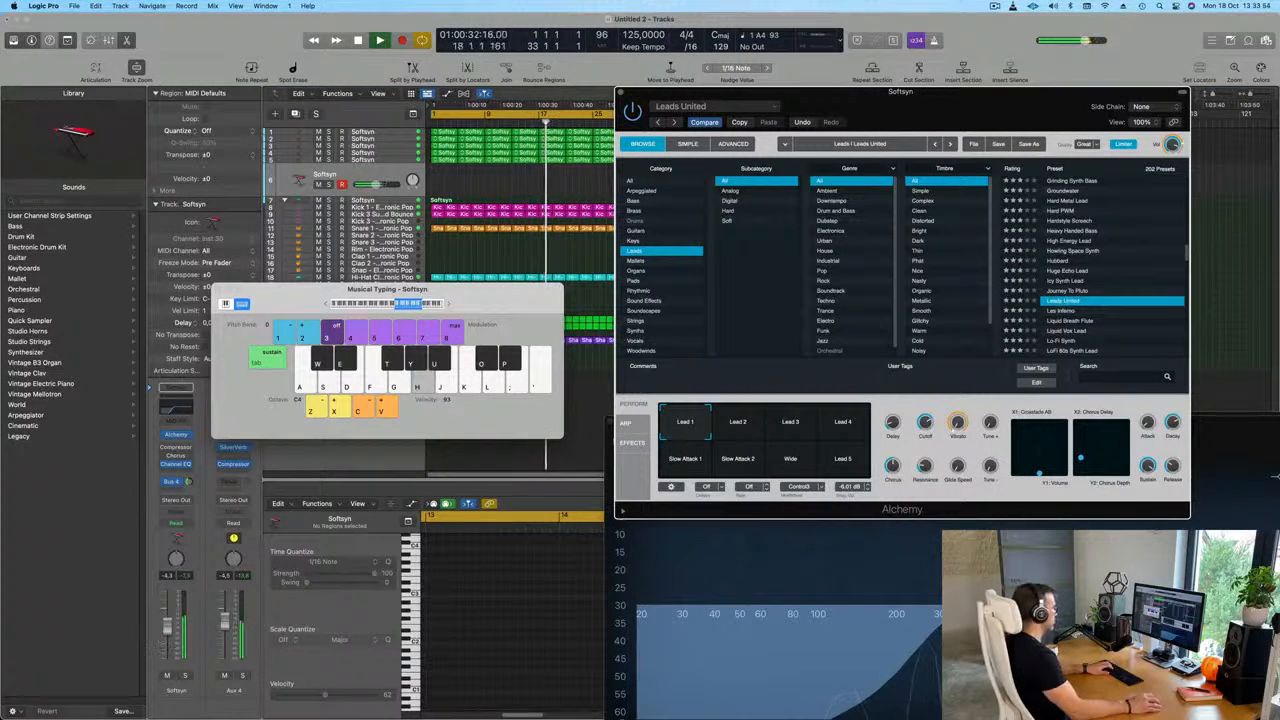
pyautogui.click(195, 637)
pyautogui.press('j')
pyautogui.press('k')
# Load Liquid Breath Flute, lower the keyboard octave to C3, and play a melody with it.
pyautogui.scroll(-1, 1104, 314)
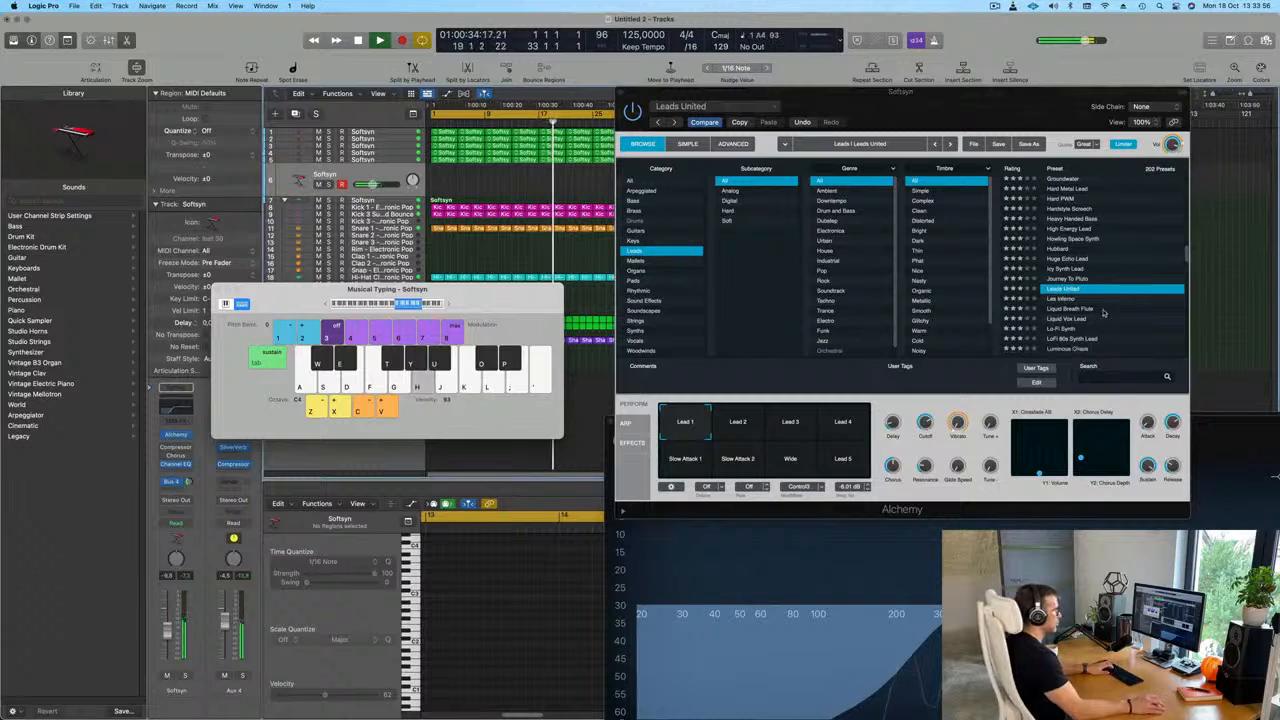
pyautogui.click(1086, 310)
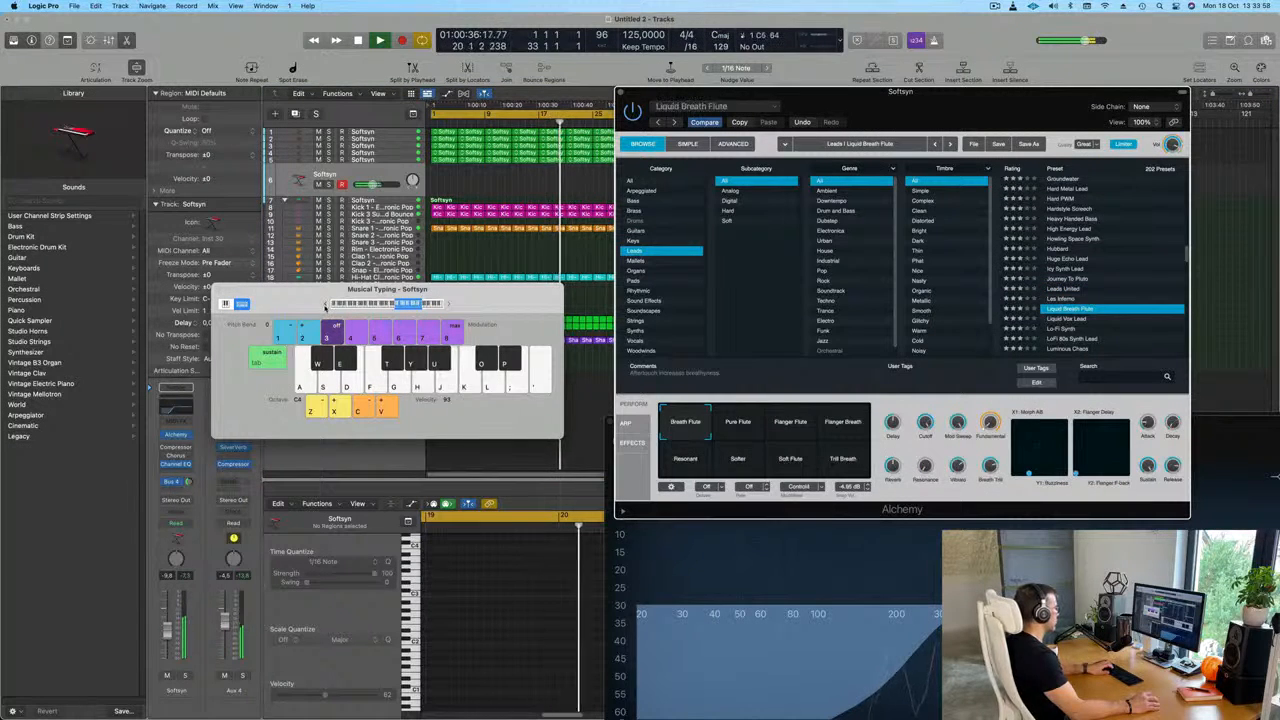
pyautogui.scroll(-3, 1124, 286)
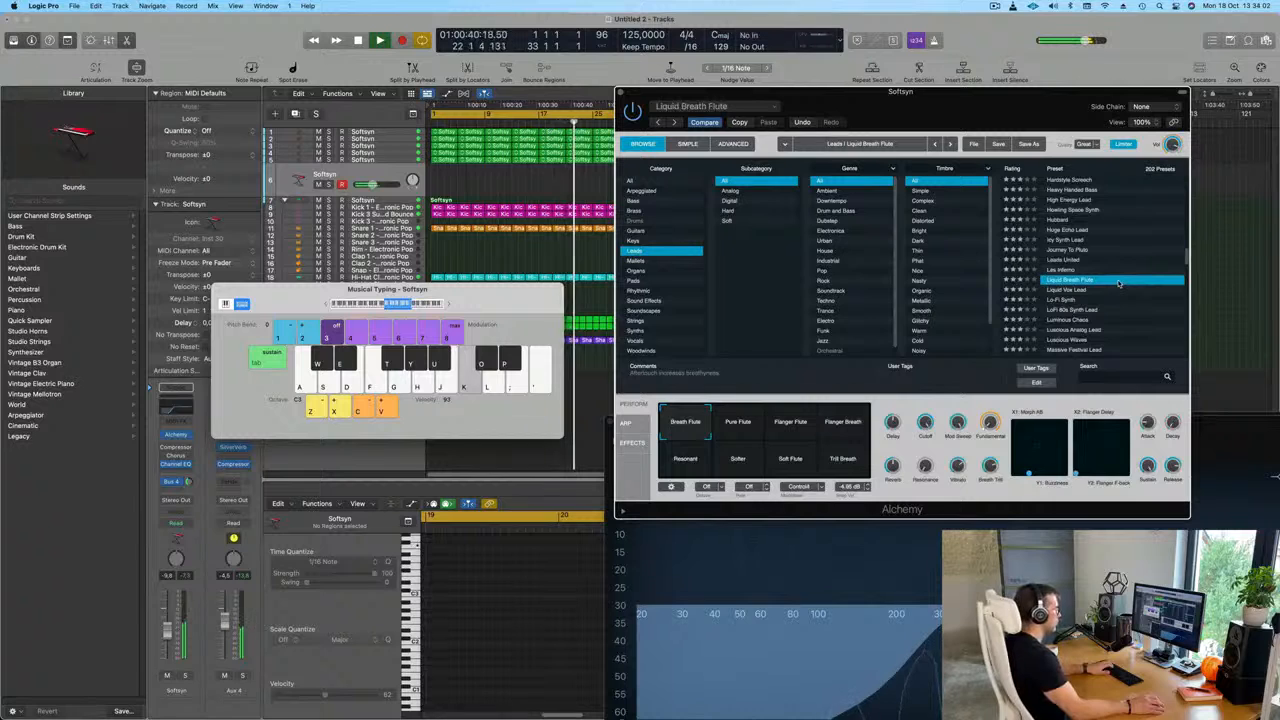
pyautogui.press('j')
pyautogui.press("'")
pyautogui.press(';')
pyautogui.press('k')
pyautogui.press('h')
pyautogui.press('j')
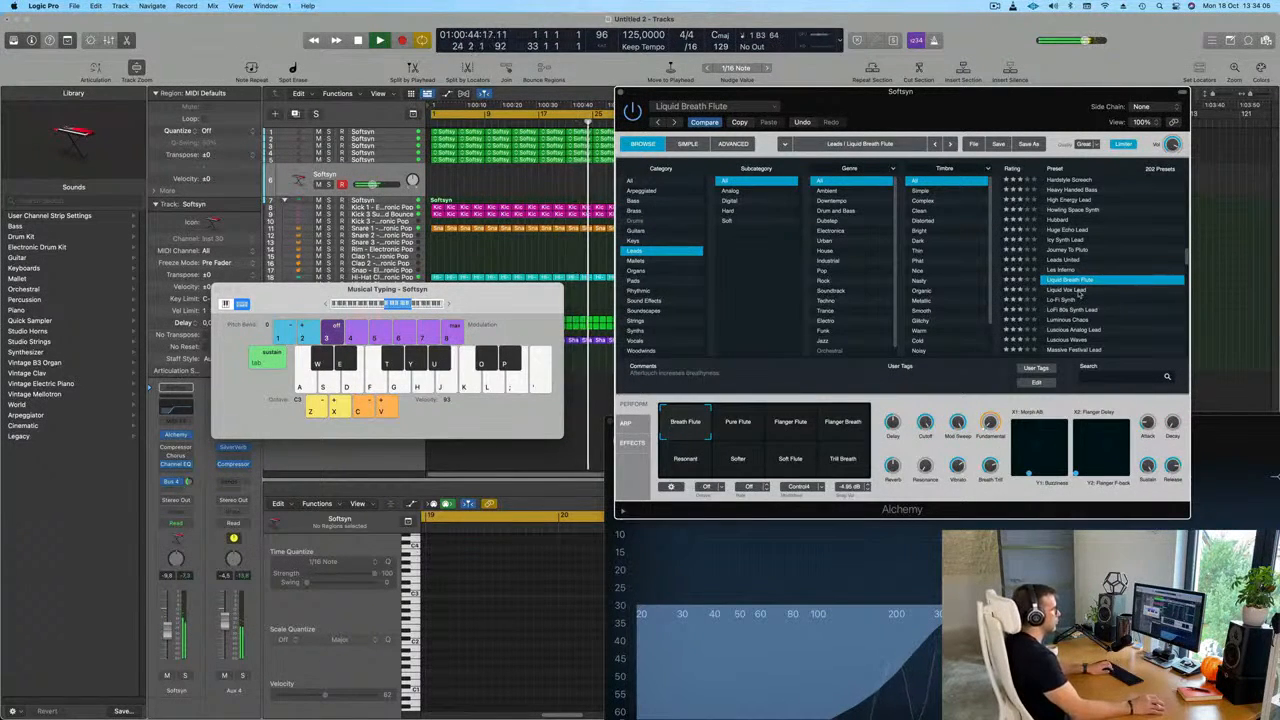
# Audition Liquid Vox Lead and Luscious Analog Lead, playing a short phrase at octave C3.
pyautogui.click(1081, 291)
pyautogui.scroll(-2, 1081, 291)
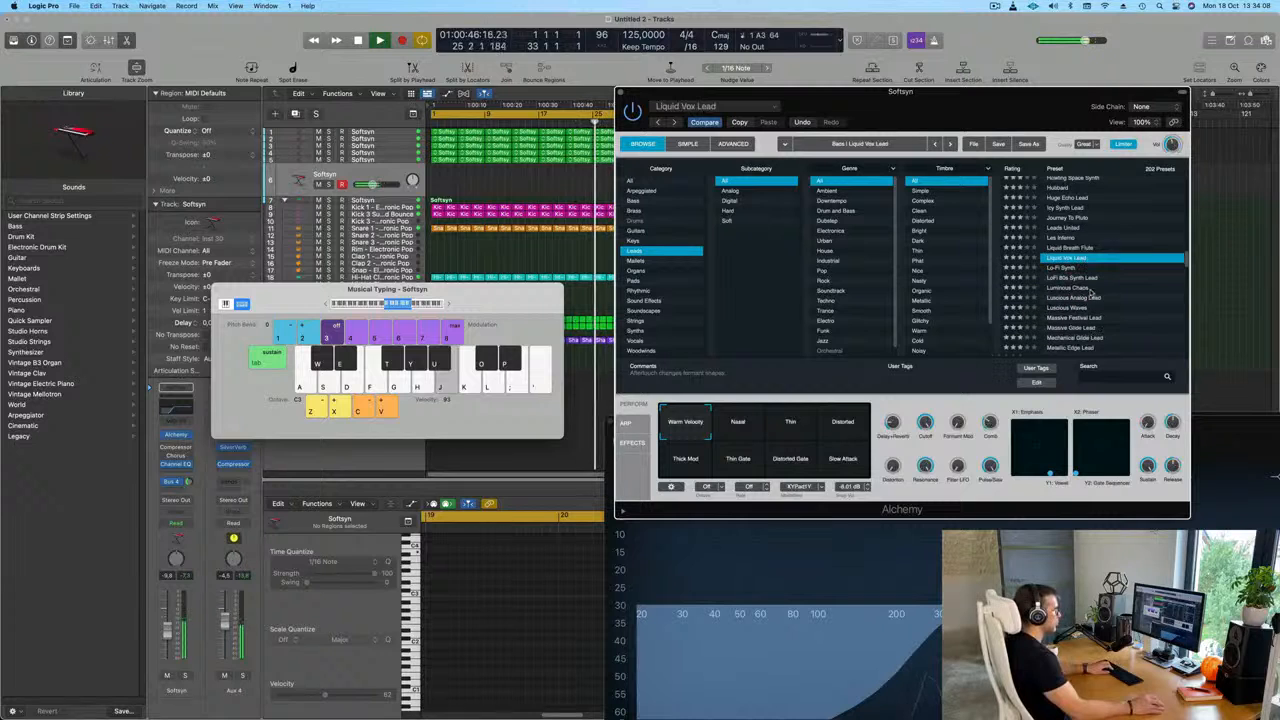
pyautogui.click(1075, 298)
pyautogui.press('h')
pyautogui.press('j')
pyautogui.press('k')
pyautogui.press('h')
# Audition Metallic Edge Lead with a rising phrase, and load Mini Saw Lead.
pyautogui.scroll(-3, 1122, 295)
pyautogui.click(1110, 302)
pyautogui.press('h')
pyautogui.press('j')
pyautogui.press('k')
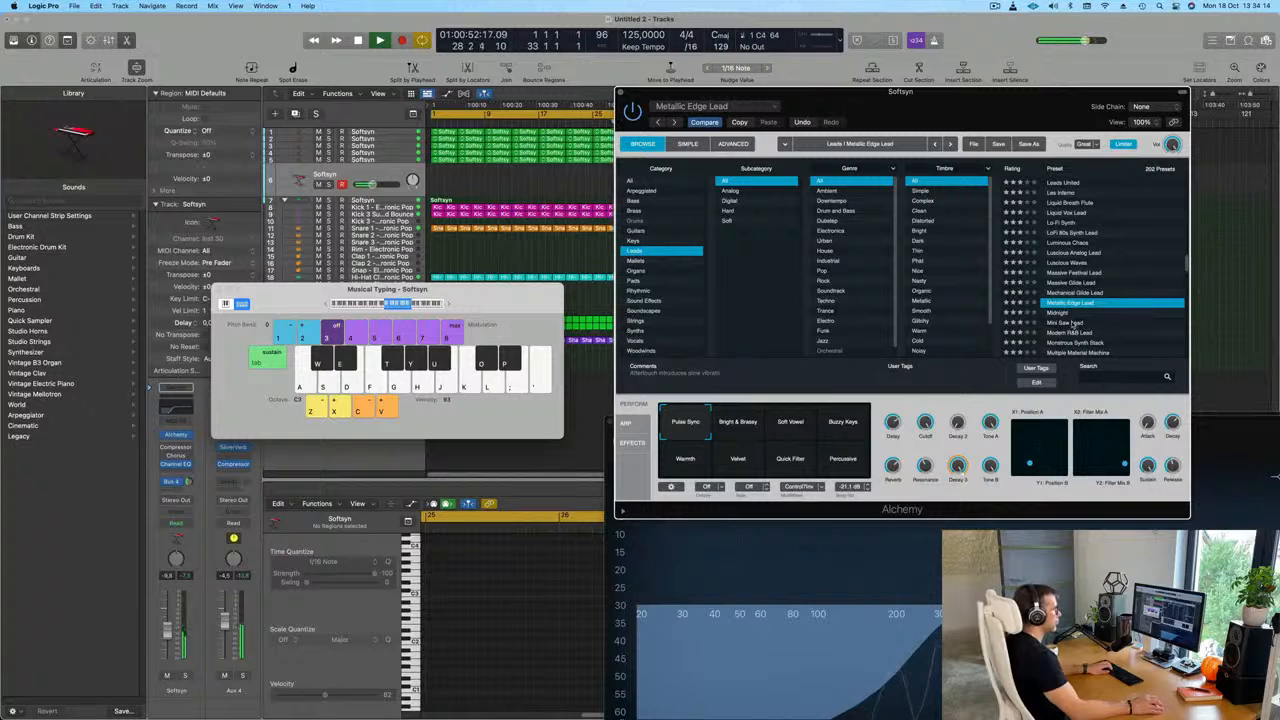
pyautogui.click(1075, 323)
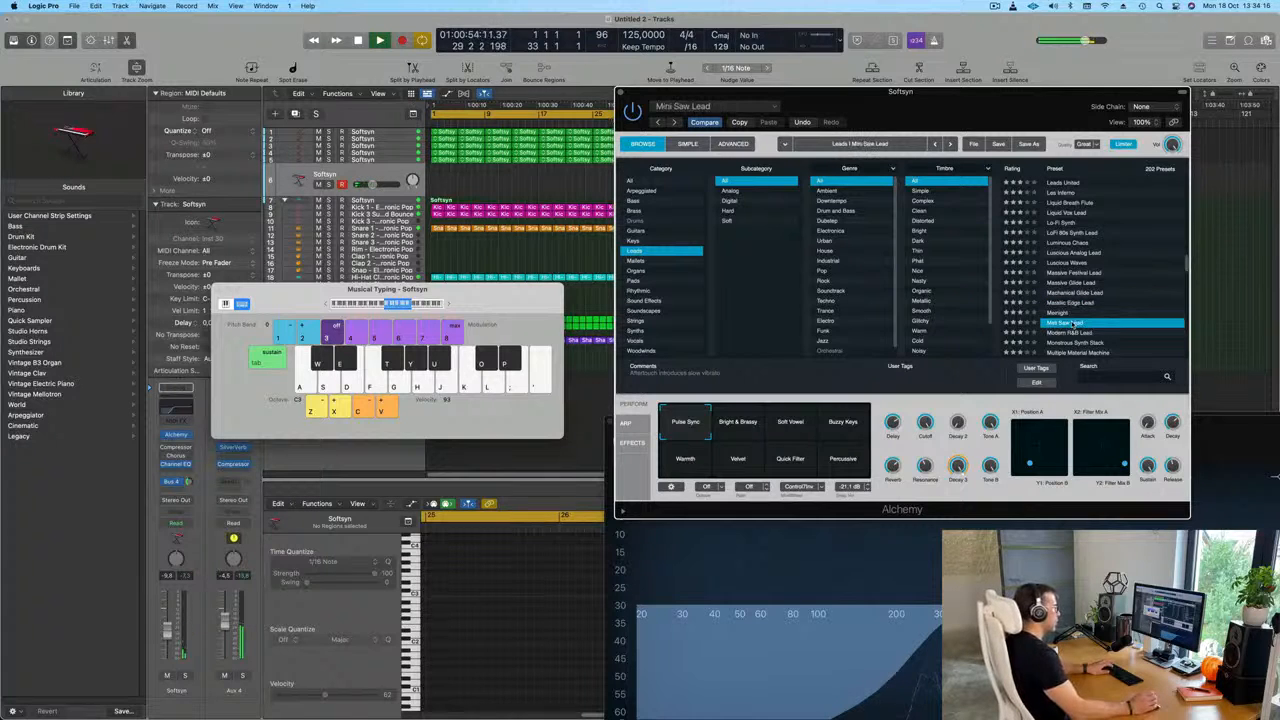
# Raise the musical typing keyboard's octave to C4 and audition Mini Saw Lead with a melody.
pyautogui.press('k')
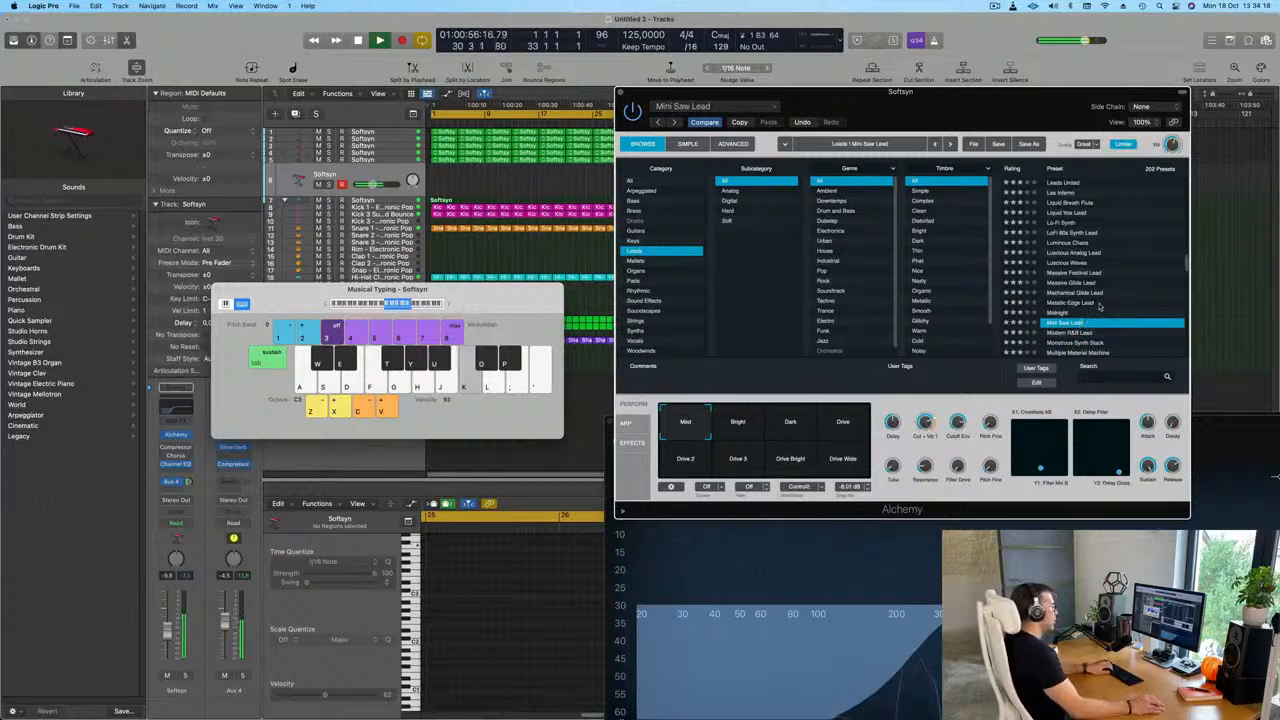
pyautogui.scroll(-2, 1099, 305)
pyautogui.click(462, 365)
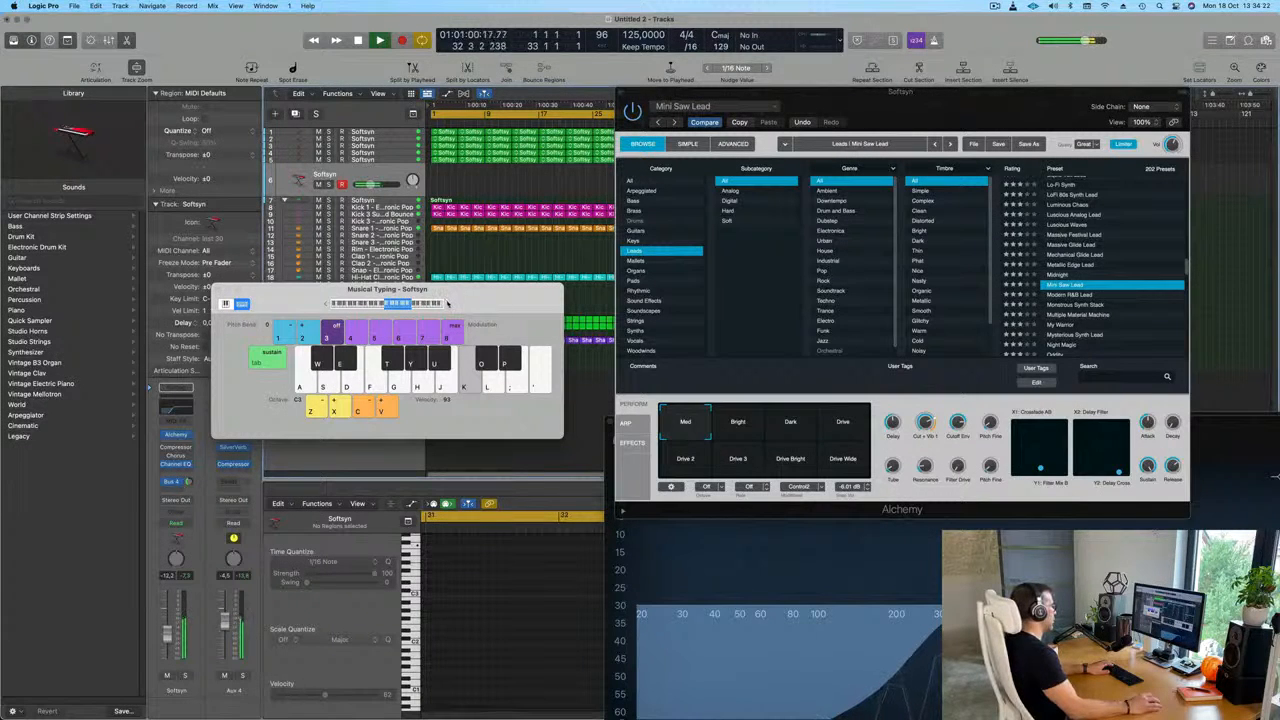
pyautogui.click(446, 303)
pyautogui.press('a')
pyautogui.press('s')
pyautogui.press('d')
pyautogui.press('l')
pyautogui.press('k')
pyautogui.press('j')
pyautogui.press('d')
pyautogui.press('l')
pyautogui.press('d')
pyautogui.press('a')
pyautogui.press('s')
pyautogui.press('d')
pyautogui.press('a')
pyautogui.press('s')
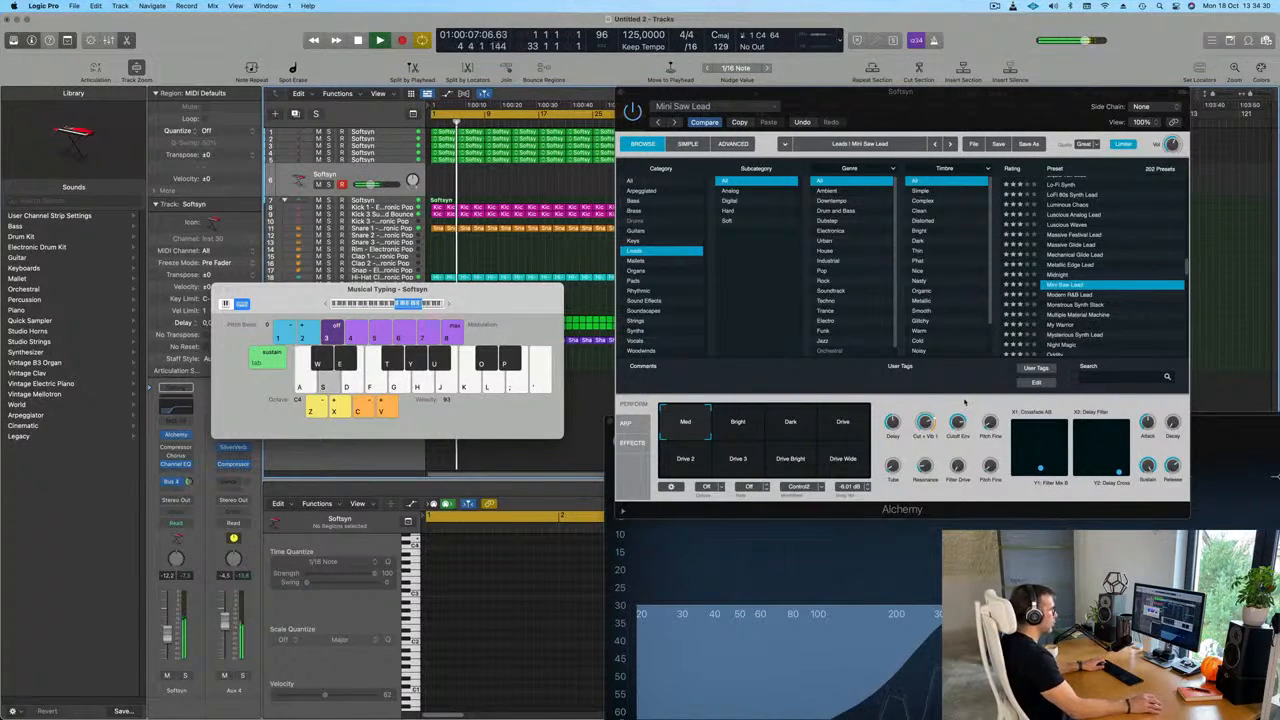
# Audition Mini Saw Lead's Bright, Dark and Drive snapshots with single notes, and go back to Bright.
pyautogui.click(737, 426)
pyautogui.press('a')
pyautogui.click(791, 426)
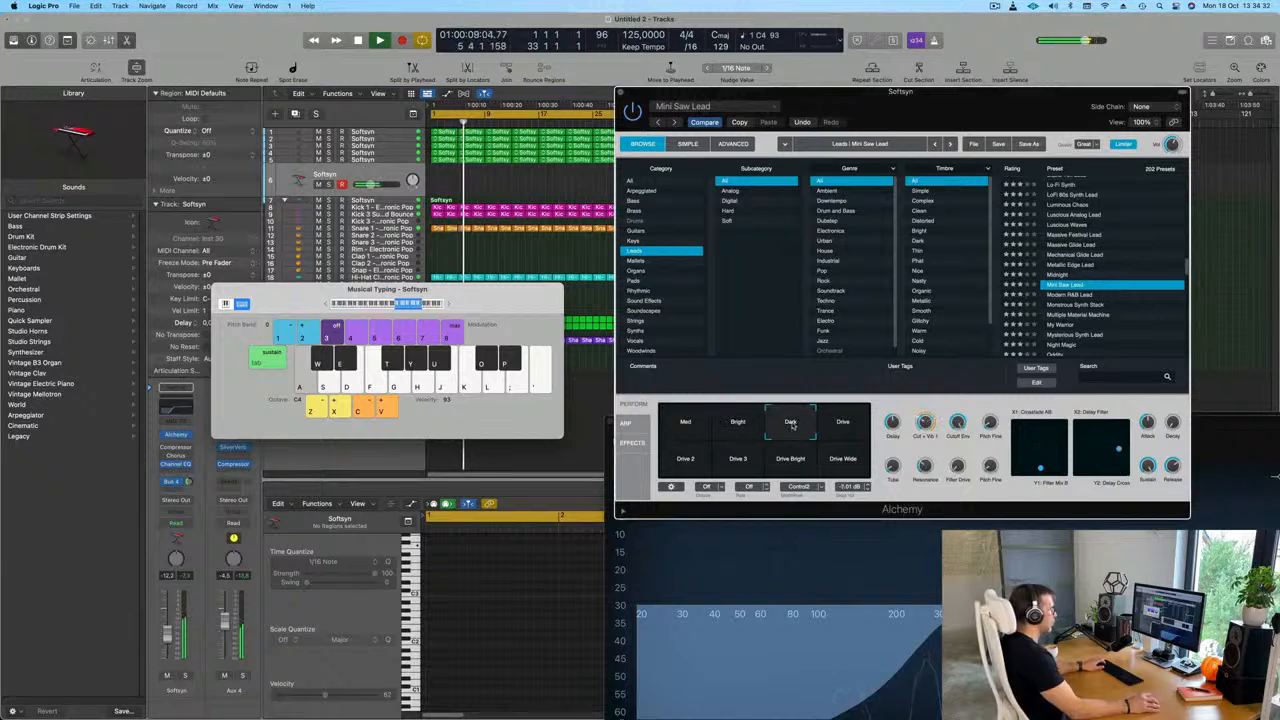
pyautogui.press('s')
pyautogui.click(843, 425)
pyautogui.press('a')
pyautogui.click(740, 426)
pyautogui.press('a')
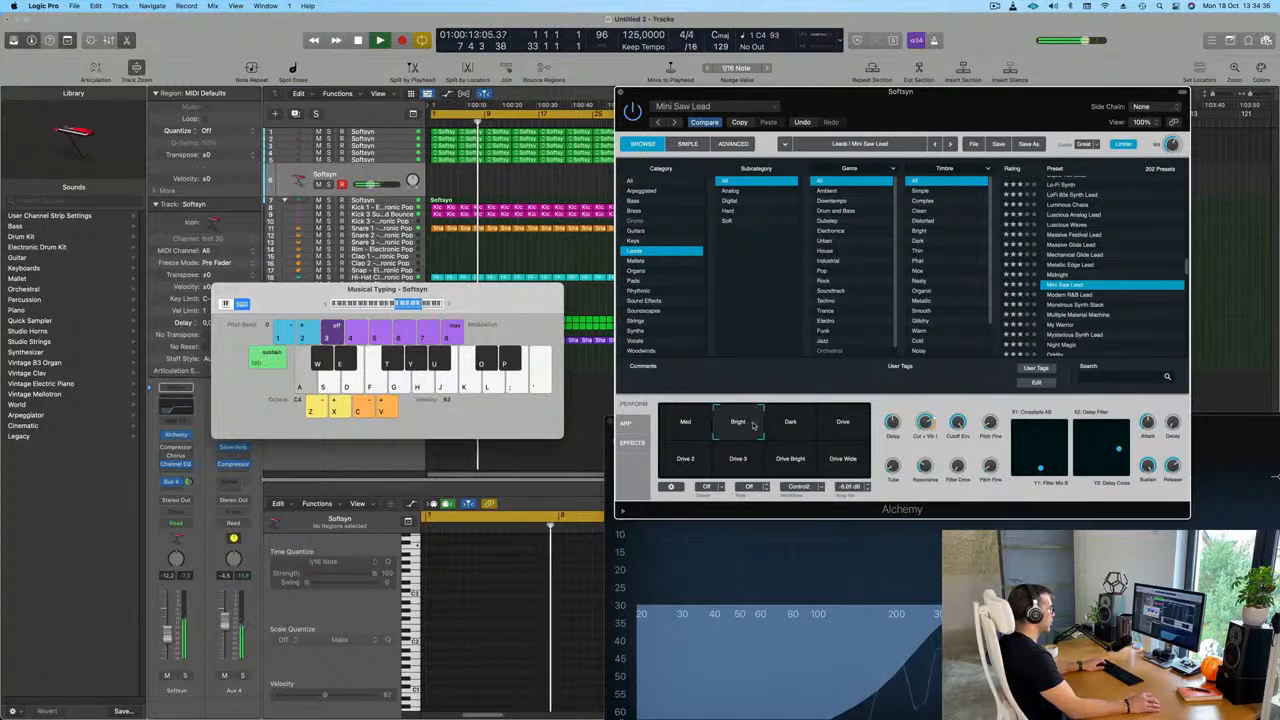
# Move the musical typing keyboard clear of the track list, and lower the lead track's volume to about -13.4 dB while playing notes.
pyautogui.moveTo(496, 306); pyautogui.dragTo(910, 490)
pyautogui.press('a')
pyautogui.press('s')
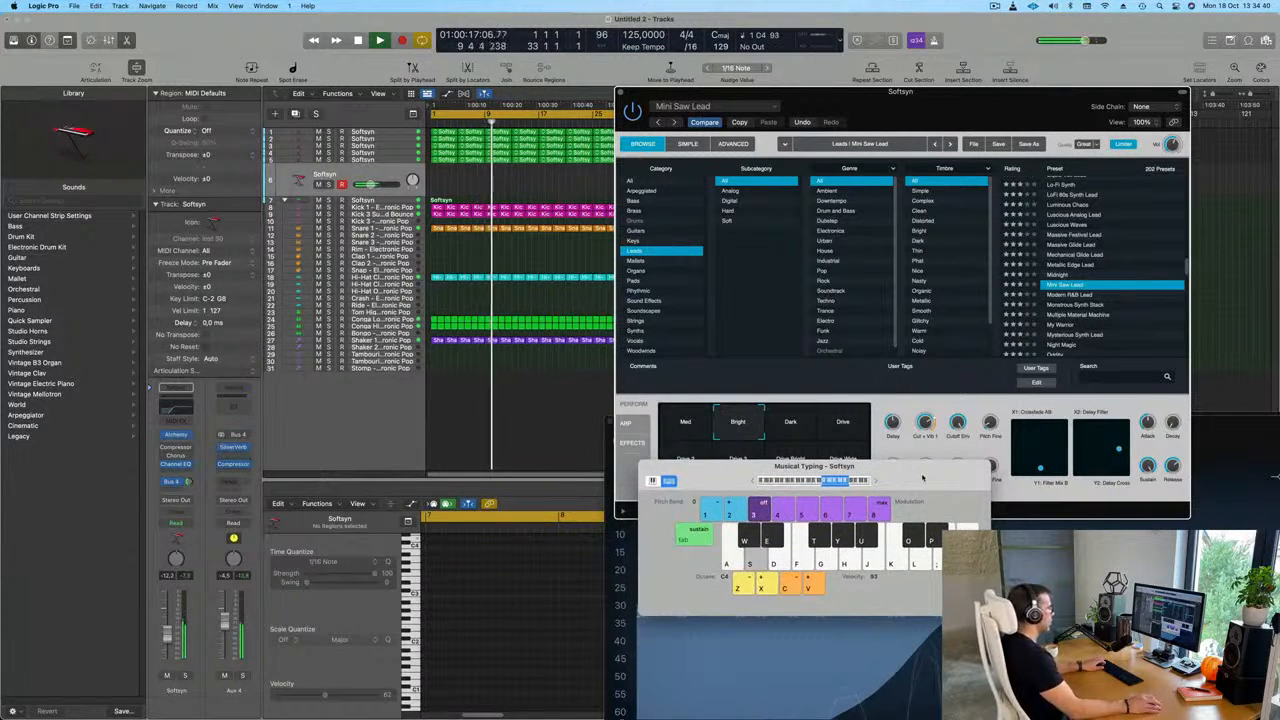
pyautogui.press('a')
pyautogui.press('a')
pyautogui.moveTo(167, 635); pyautogui.dragTo(167, 640)
# Rehearse a rhythm on a repeated C4, record it on the lead track from bar 13, and stop at bar 25.
pyautogui.press('a')
pyautogui.press('a')
pyautogui.press('a')
pyautogui.press('a')
pyautogui.press('a')
pyautogui.press('r')
pyautogui.press('a')
pyautogui.press('a')
pyautogui.press('a')
pyautogui.press('a')
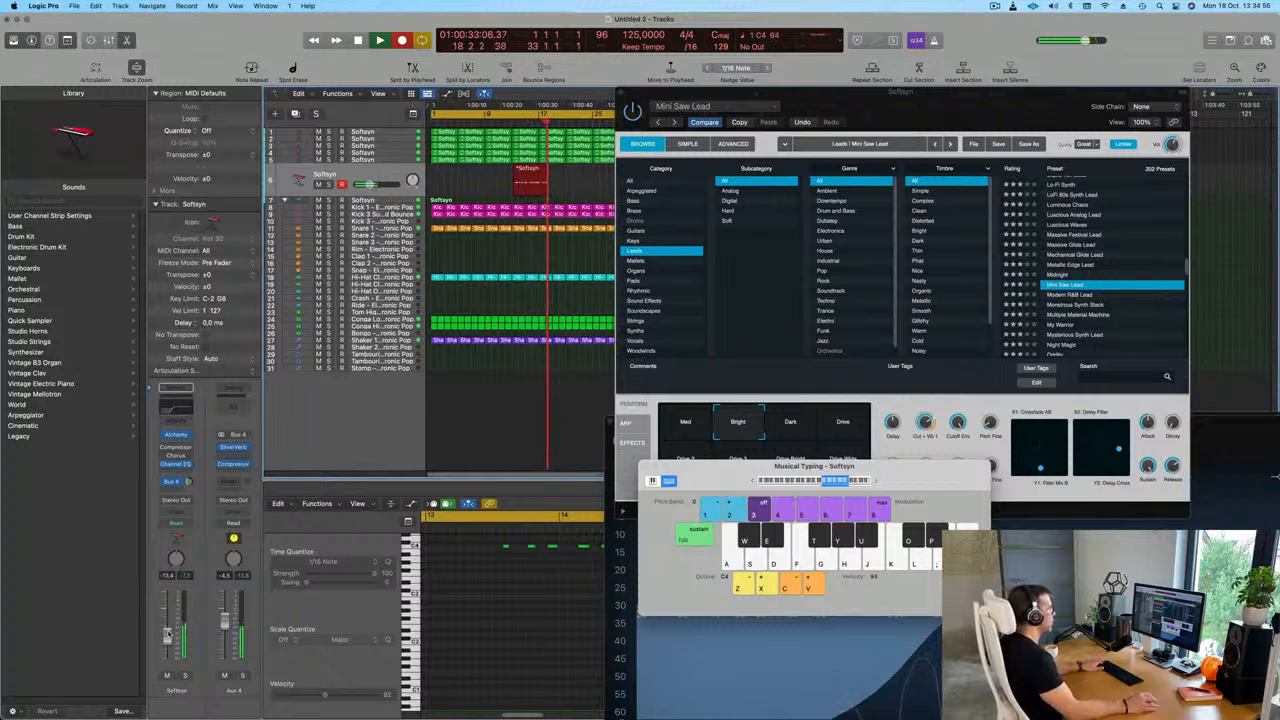
pyautogui.press('a')
pyautogui.press('a')
pyautogui.press('a')
pyautogui.press('a')
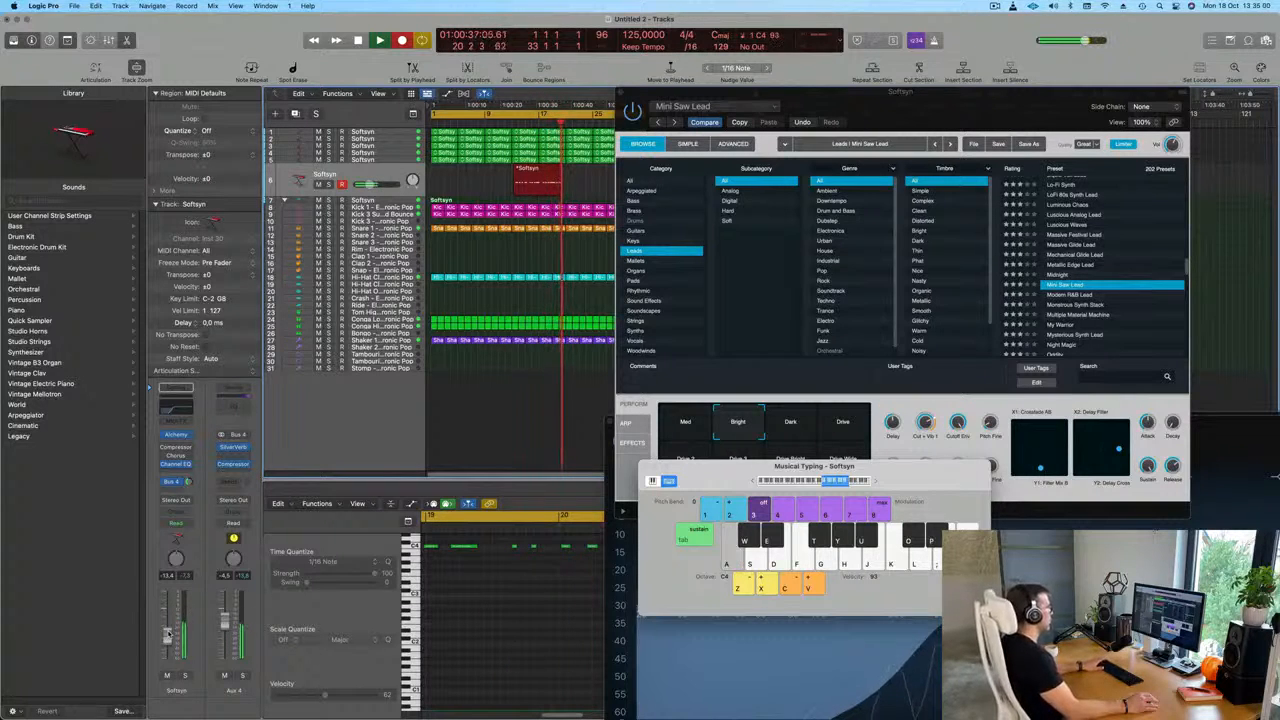
pyautogui.press('a')
pyautogui.press('a')
pyautogui.press('a')
pyautogui.press('a')
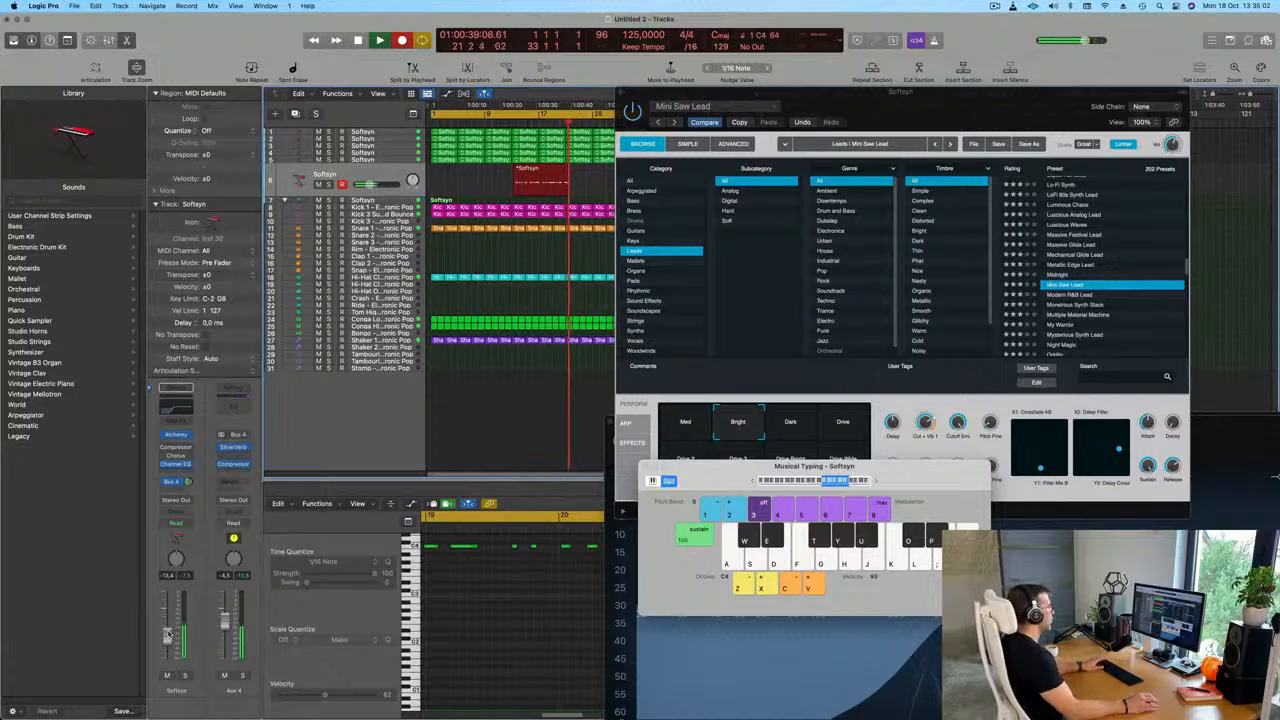
pyautogui.press('a')
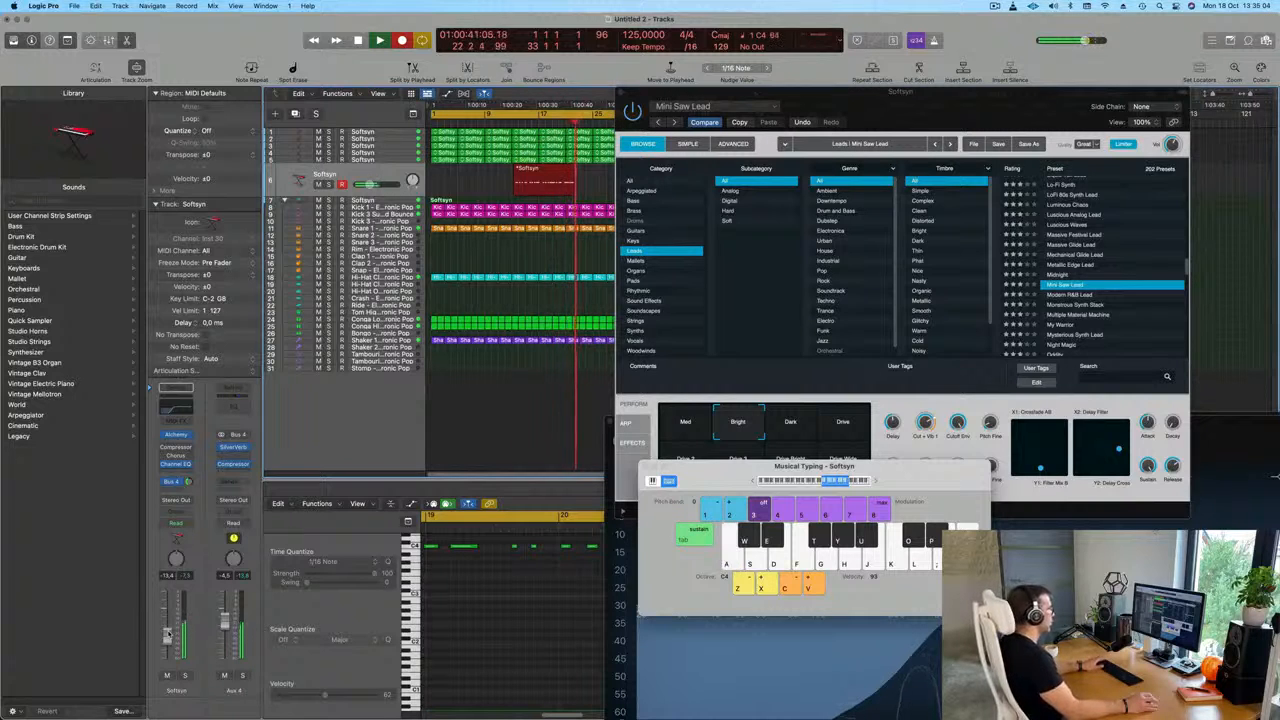
pyautogui.press('a')
pyautogui.press('a')
pyautogui.press('a')
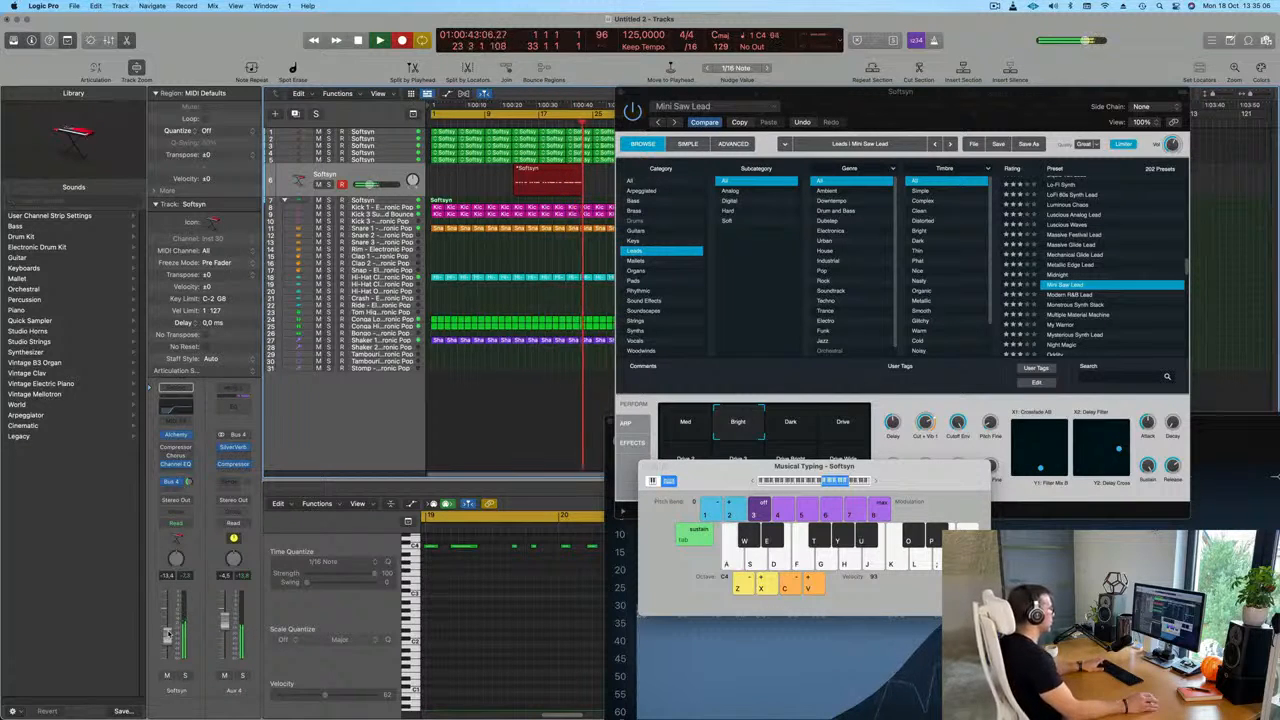
pyautogui.press('a')
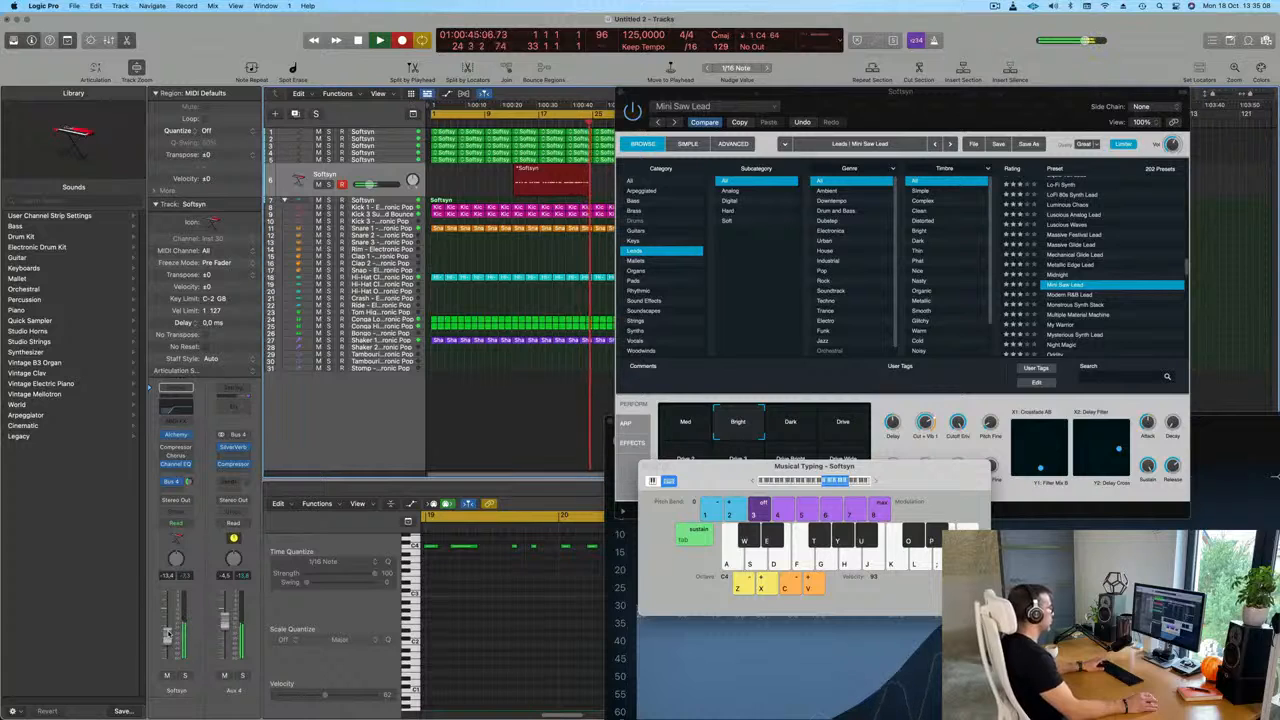
pyautogui.press('space')
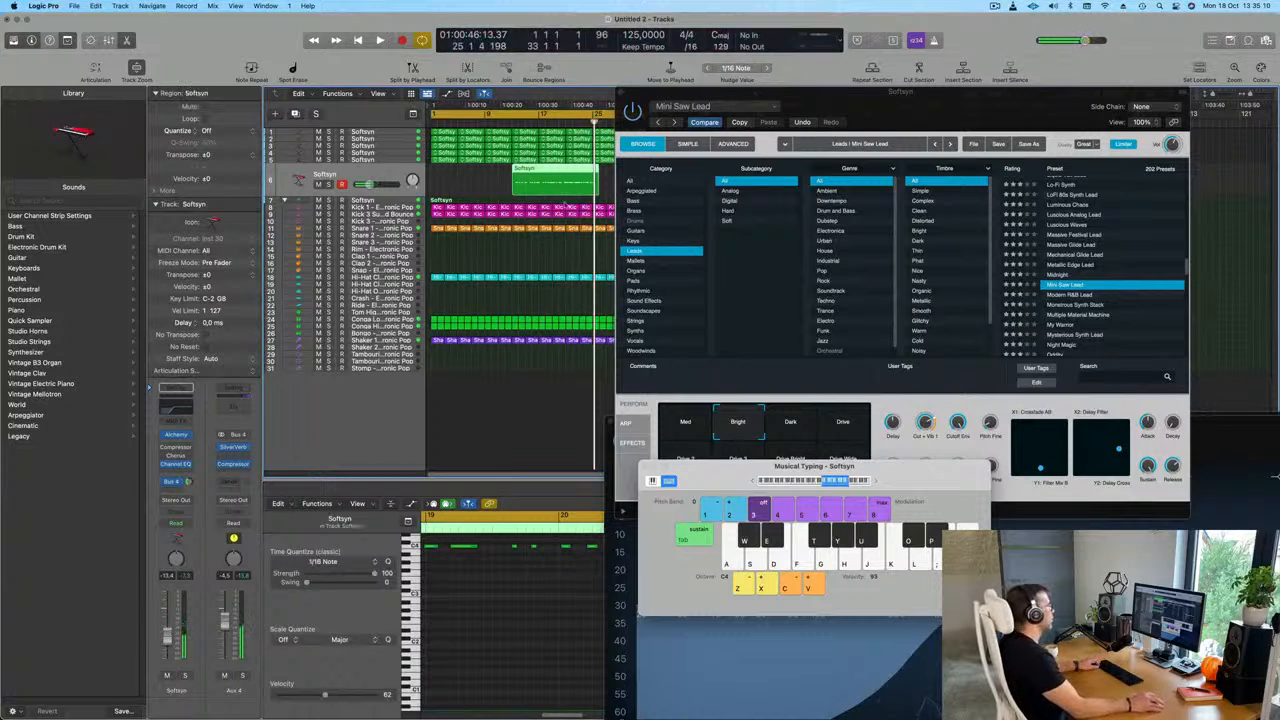
# Delete the part of the recorded lead region before bar 21, and move the remaining part to bar 1.
pyautogui.click(544, 173)
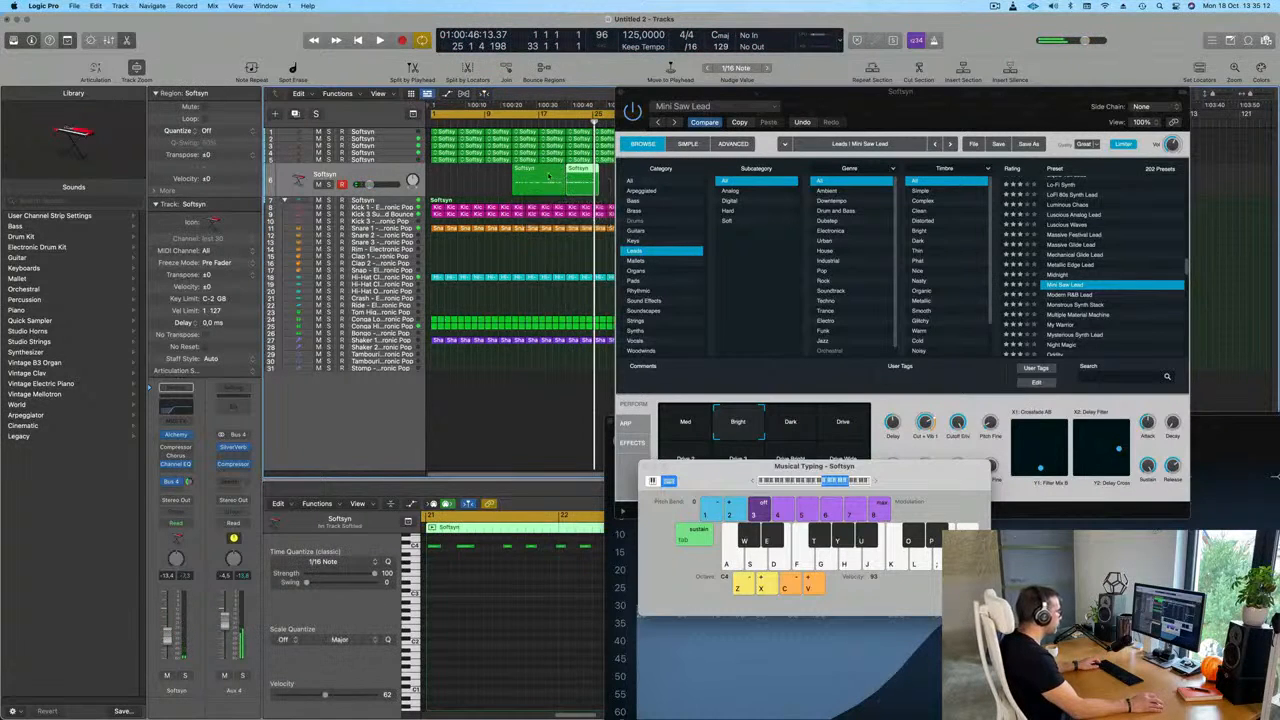
pyautogui.press('Delete')
pyautogui.moveTo(587, 171); pyautogui.dragTo(452, 174)
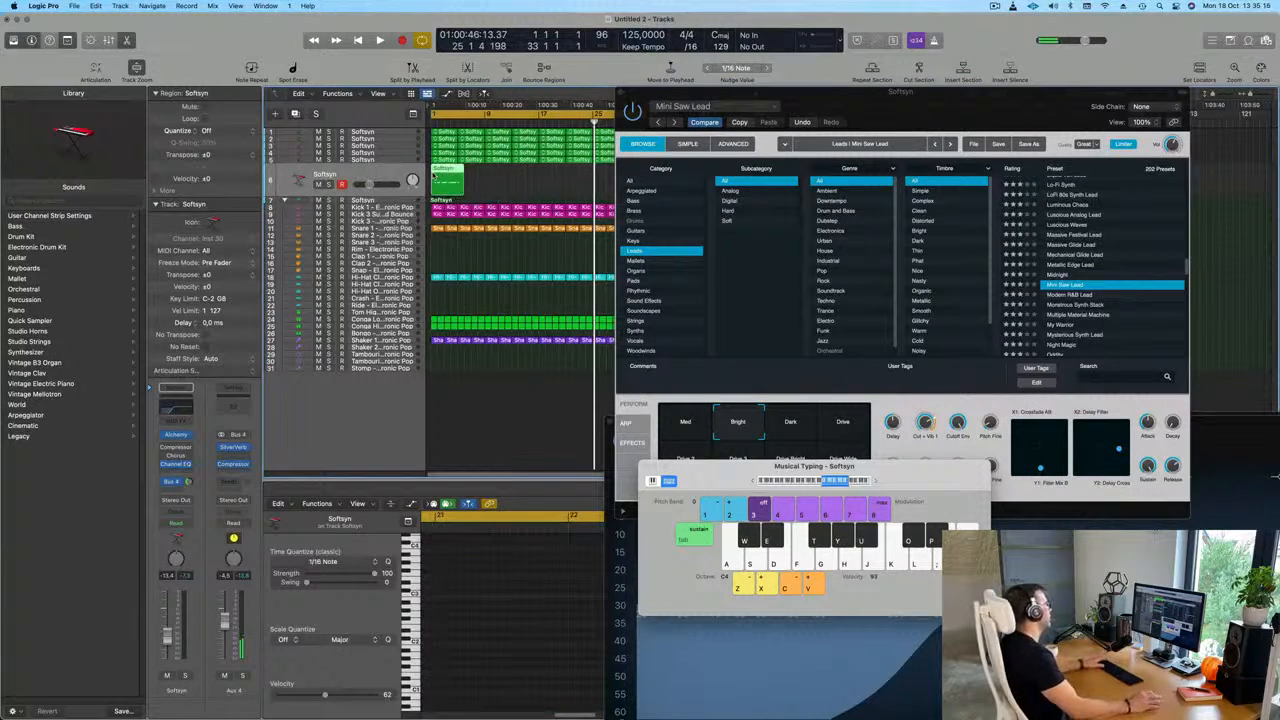
pyautogui.press('Return')
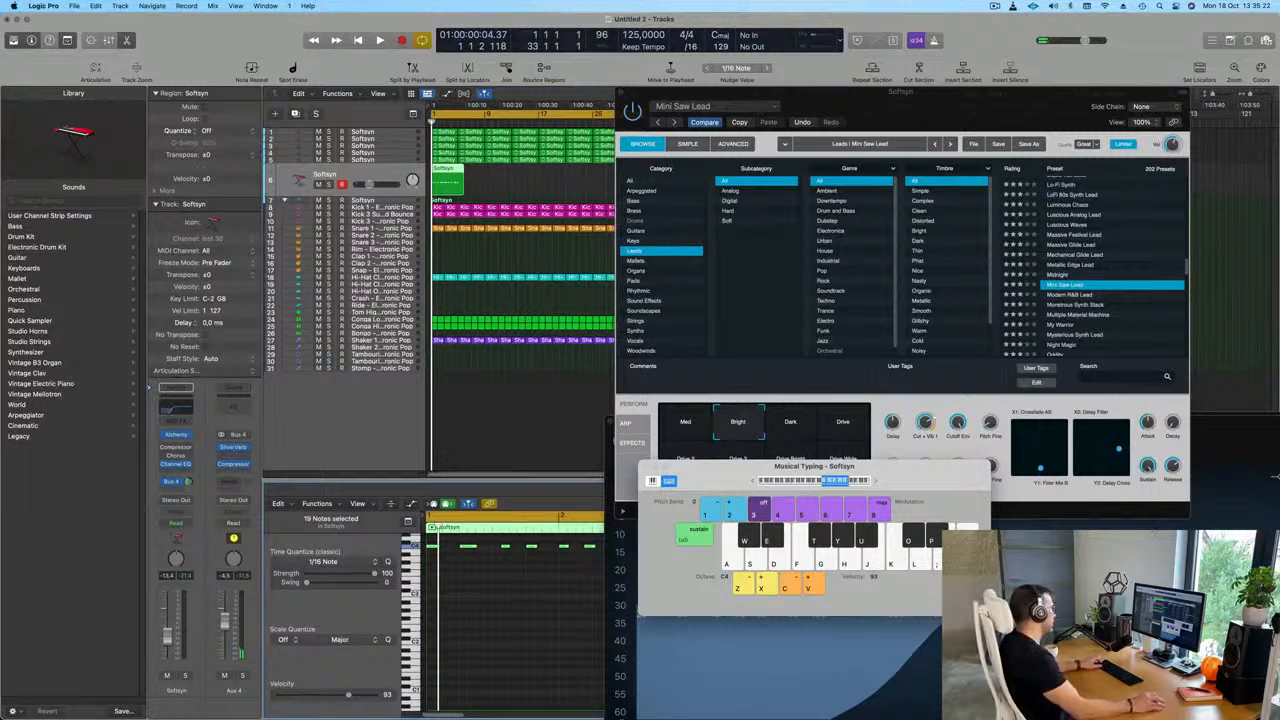
# Split the moved lead region at bar 5, splitting the notes that cross the cut, and delete the leftover part after it.
pyautogui.press('space')
pyautogui.press('super+Right')
pyautogui.press('super+Right')
pyautogui.press('super+Right')
pyautogui.press('super+Right')
pyautogui.press('super+Right')
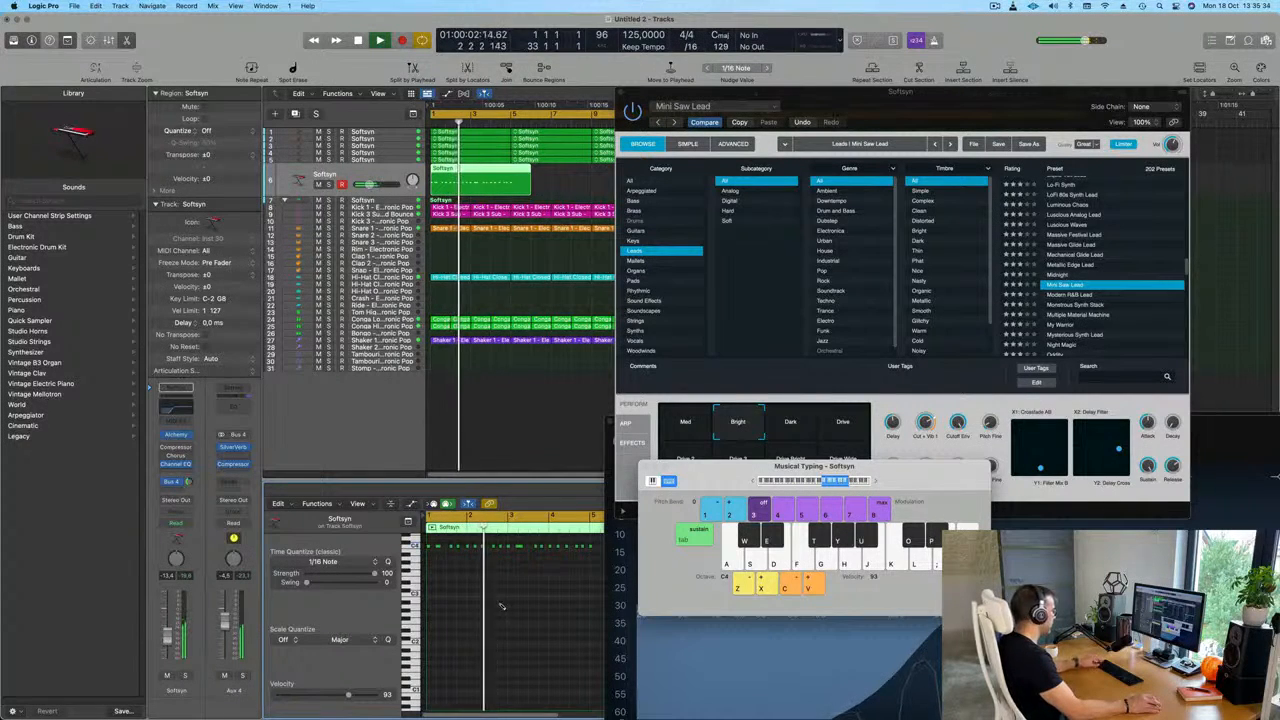
pyautogui.press('super+Right')
pyautogui.press('super+Right')
pyautogui.press('super+Right')
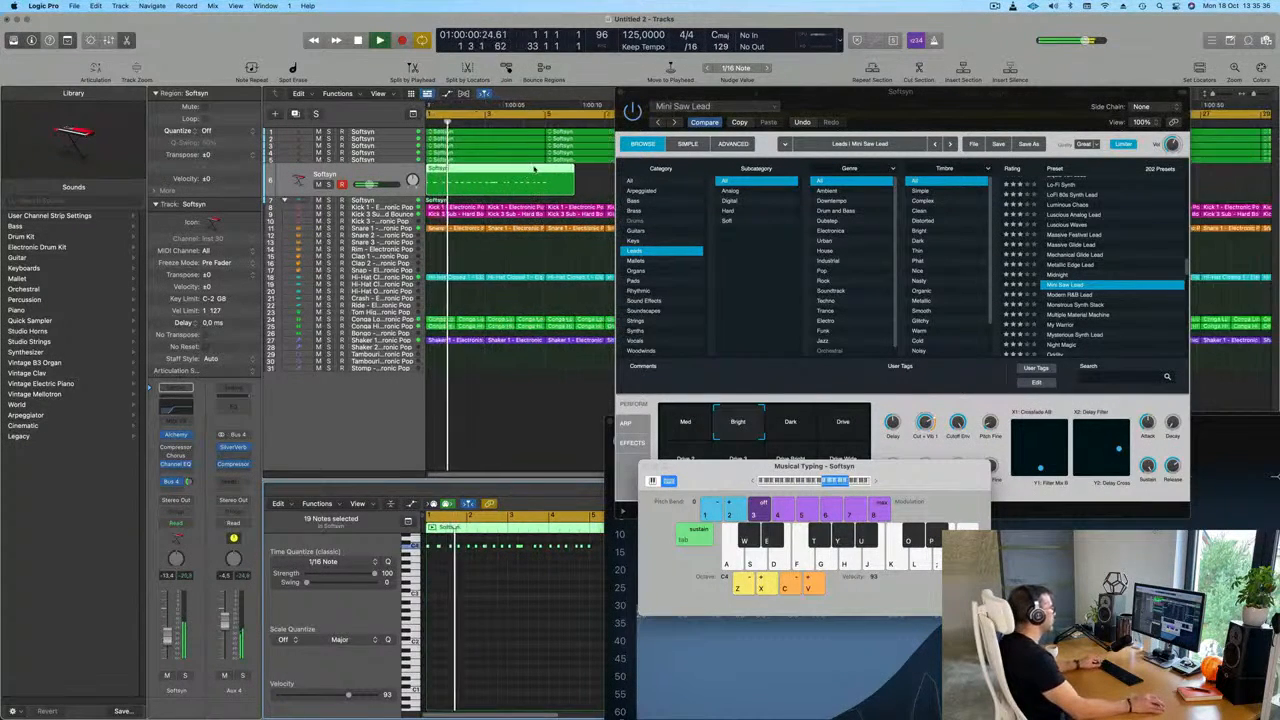
pyautogui.press('super+t')
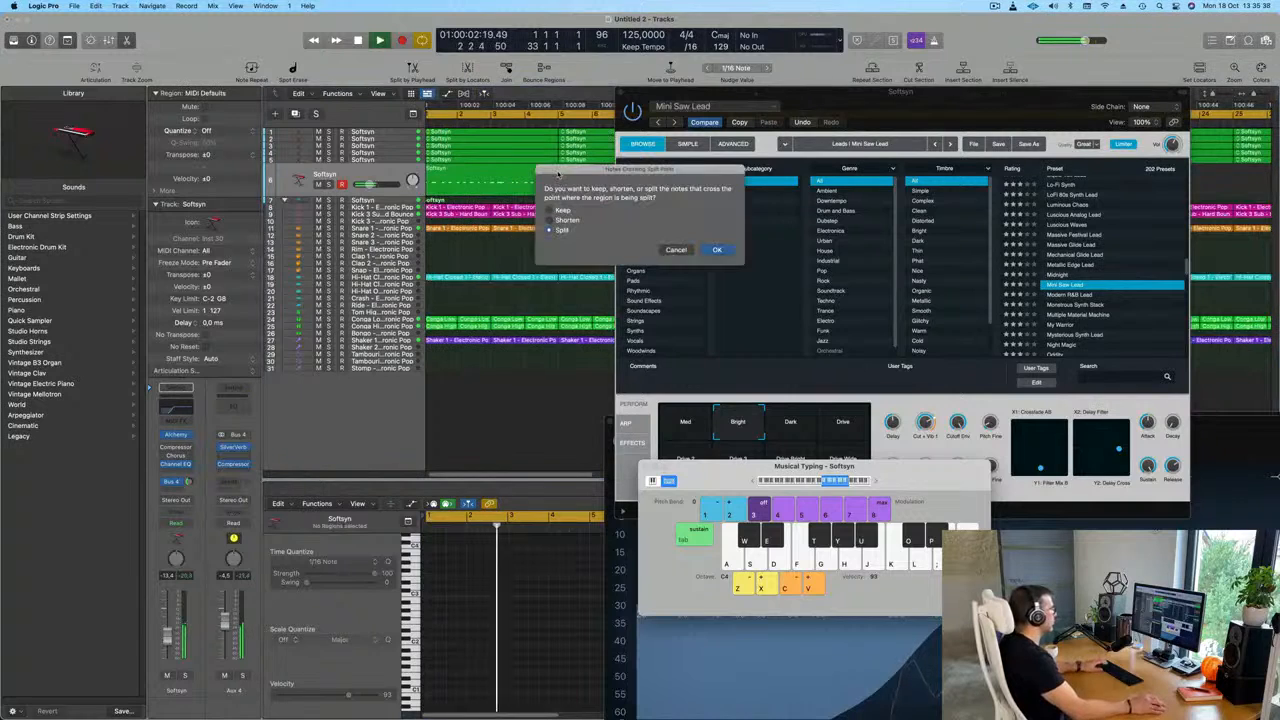
pyautogui.click(726, 252)
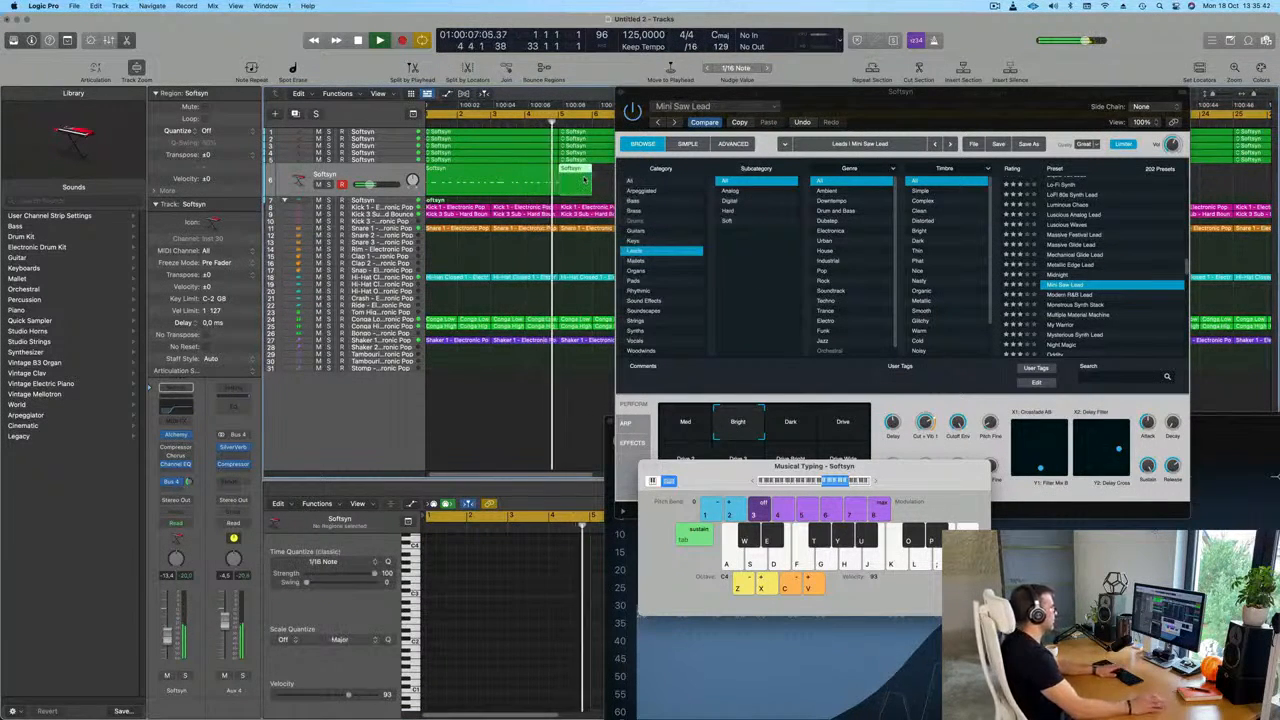
pyautogui.press('Delete')
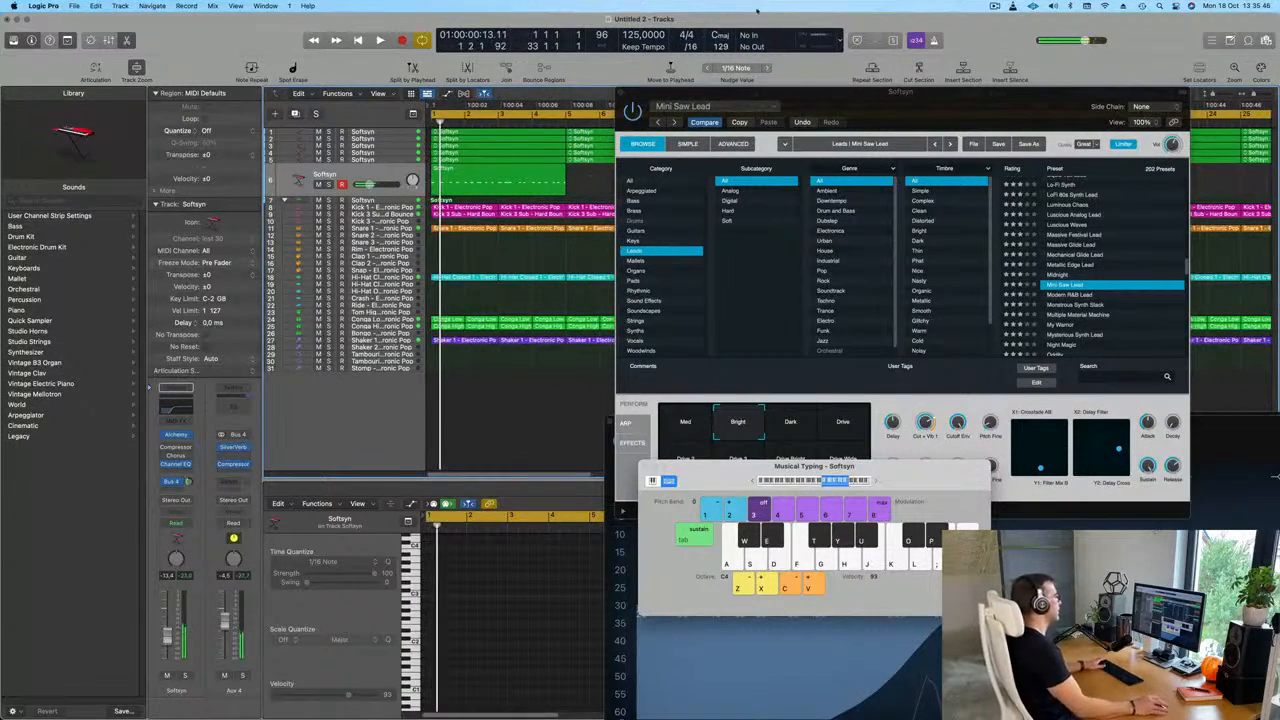
# Move the Alchemy window off the upper tracks in the arrangement, and select the four-bar lead region.
pyautogui.click(996, 8)
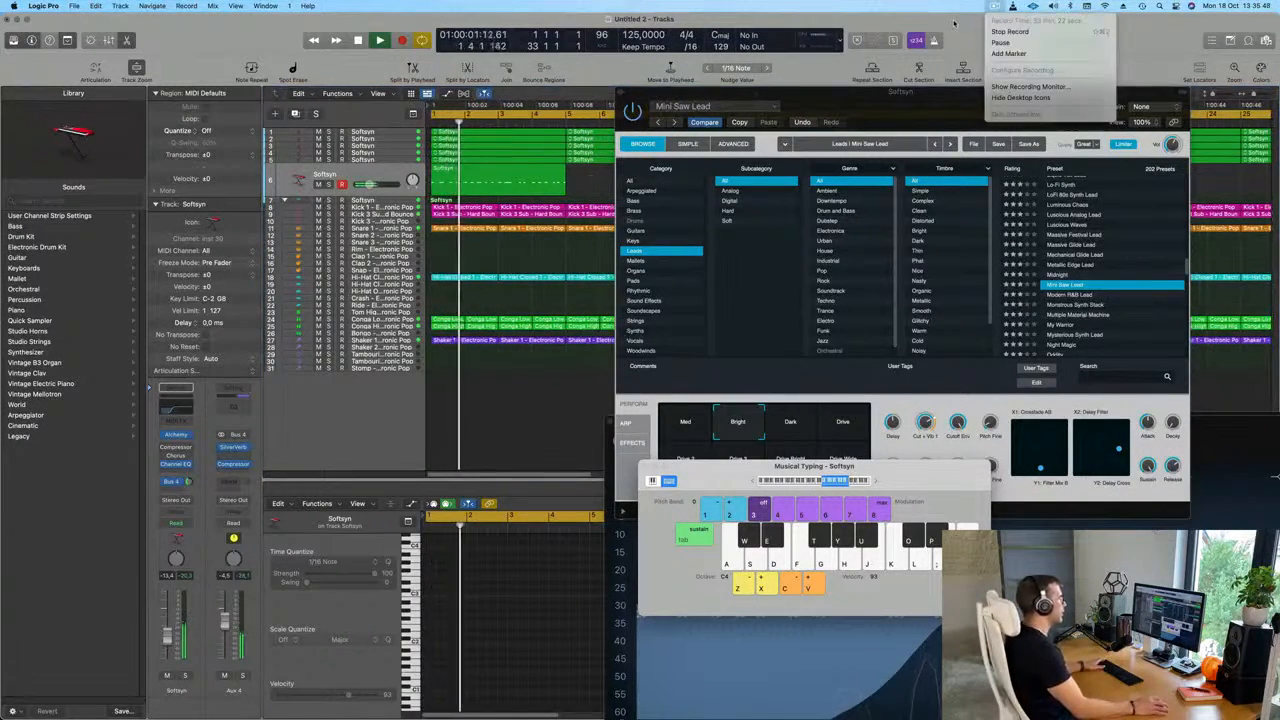
pyautogui.click(848, 132)
pyautogui.moveTo(848, 133); pyautogui.dragTo(496, 305)
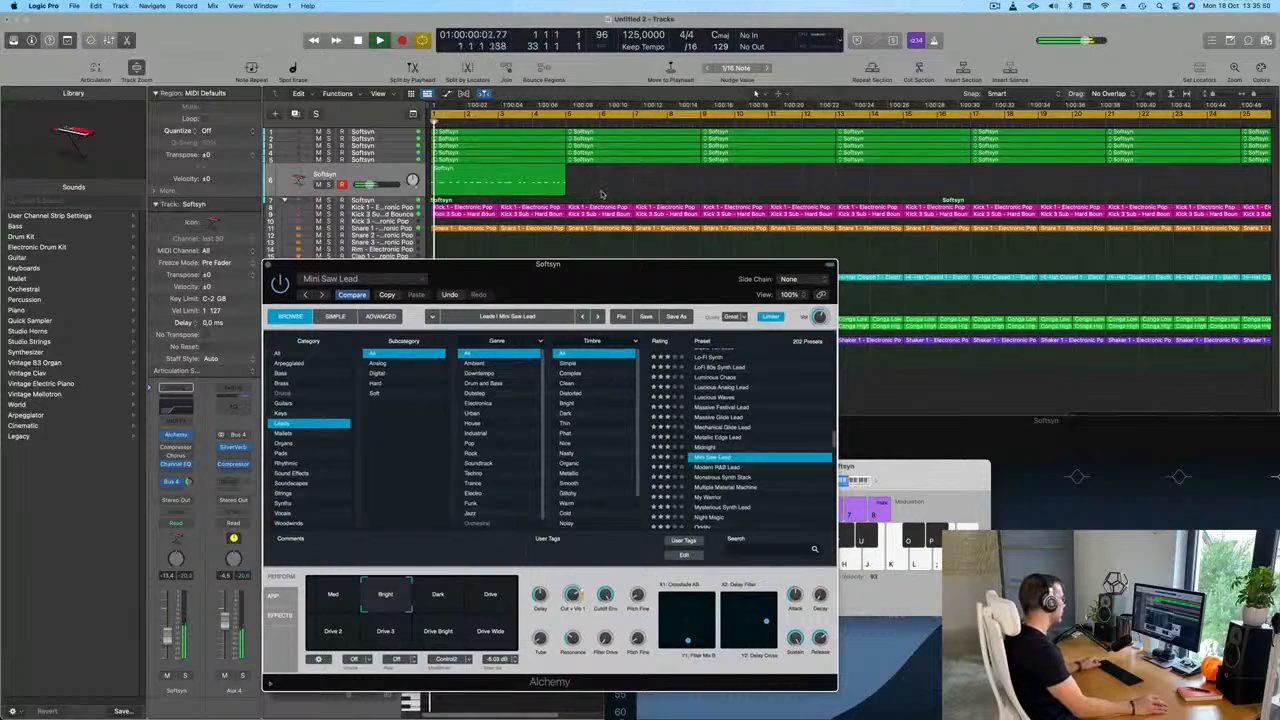
pyautogui.click(476, 179)
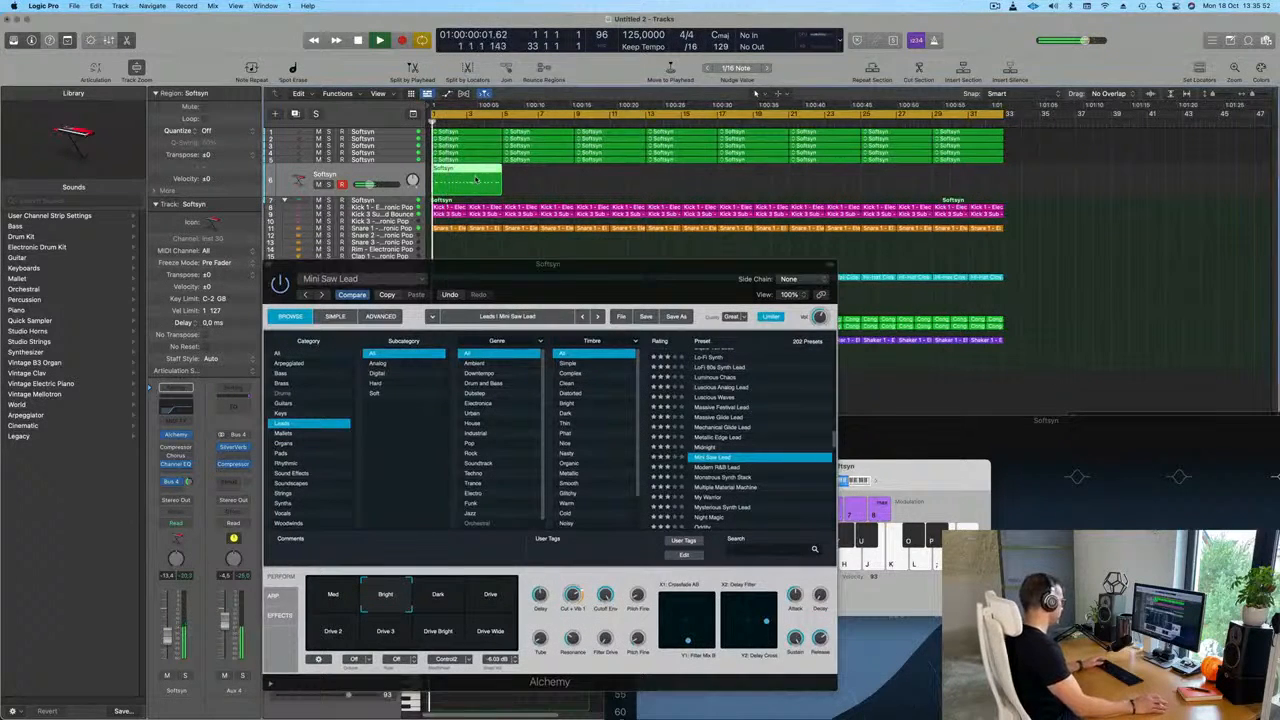
# Audition Mini Saw Lead's Dark, Drive, Drive 2, Drive 3, Drive Bright and Drive Wide snapshots on the recorded region.
pyautogui.click(454, 598)
pyautogui.click(494, 598)
pyautogui.click(323, 641)
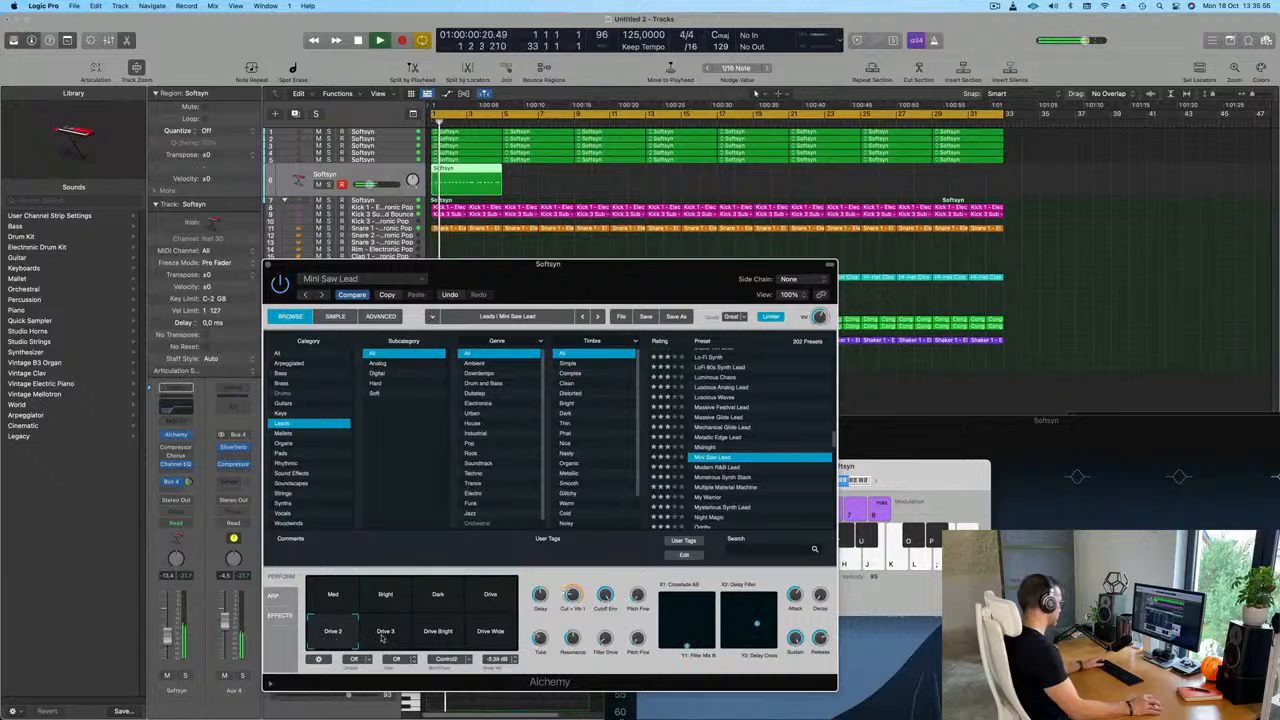
pyautogui.click(385, 636)
pyautogui.click(437, 636)
pyautogui.click(487, 636)
# Load the Night Magic preset, play the region with it, and raise the lead track's volume to about -8.8 dB.
pyautogui.scroll(-3, 744, 481)
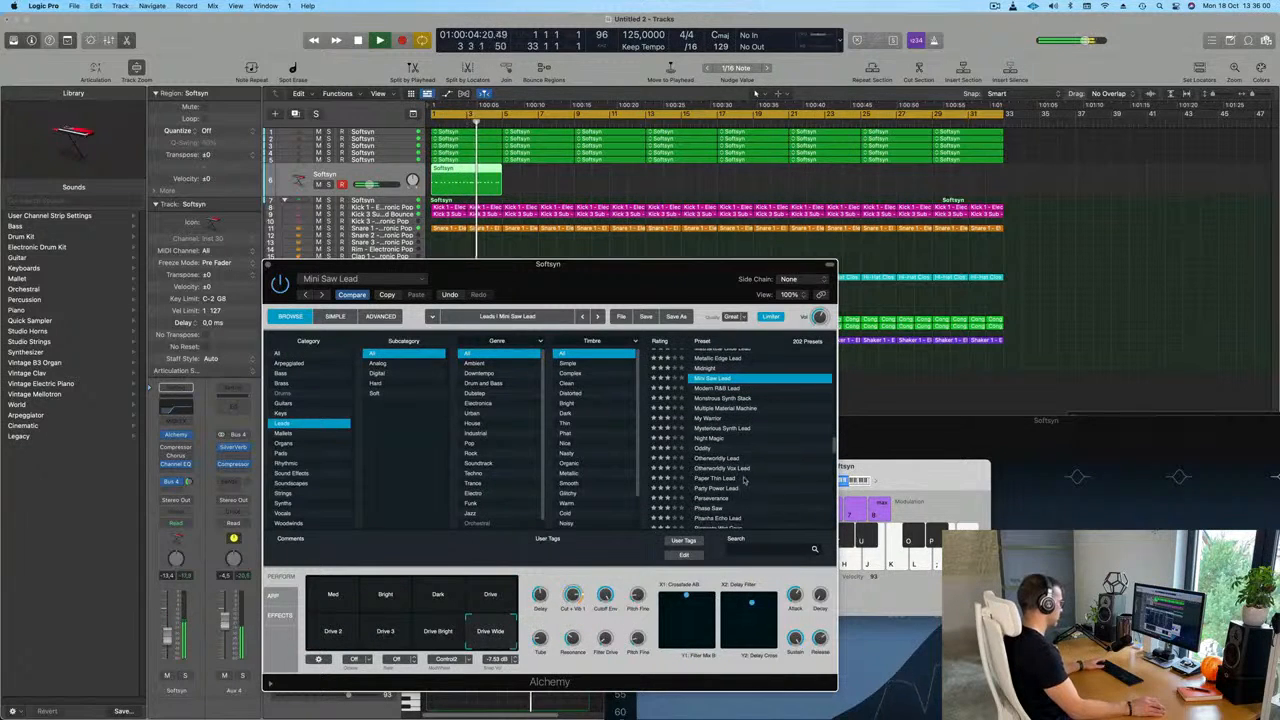
pyautogui.click(716, 440)
pyautogui.moveTo(654, 266); pyautogui.dragTo(766, 277)
pyautogui.press('space')
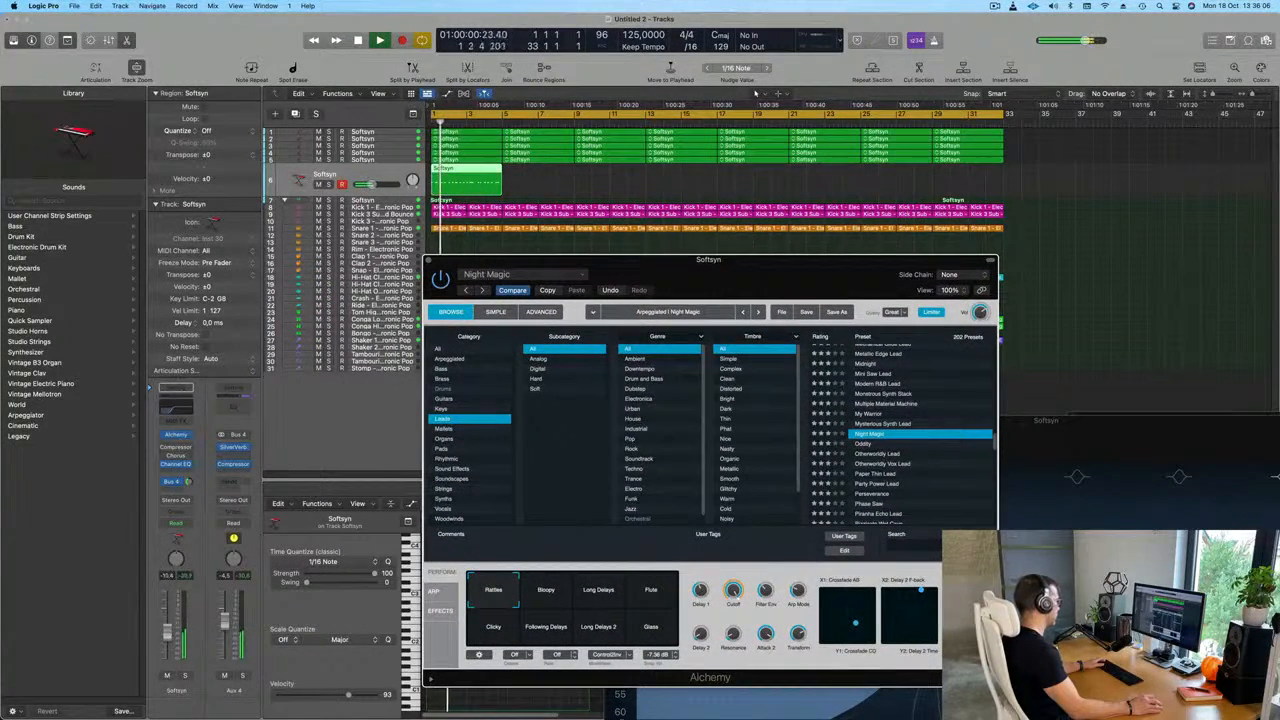
pyautogui.moveTo(167, 634); pyautogui.dragTo(167, 637)
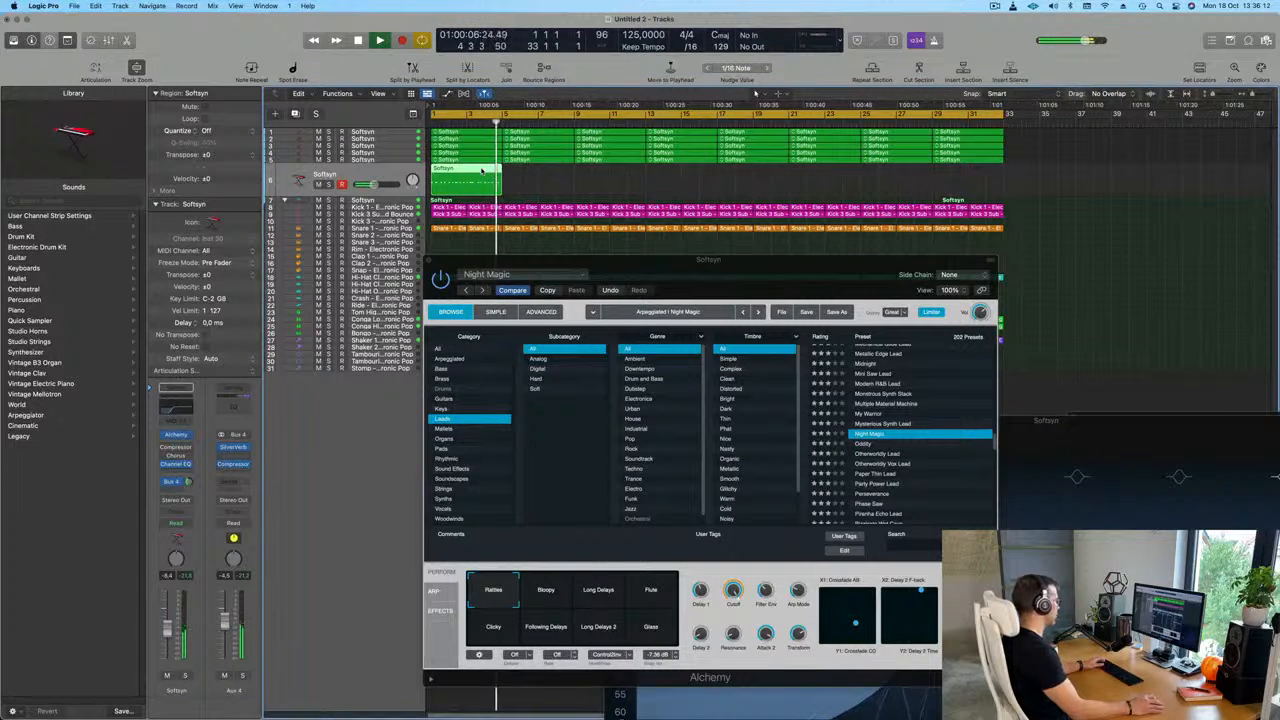
# Repeat the four-bar lead region seven times so it fills the 32-bar song.
pyautogui.press('space')
pyautogui.press('super+r')
pyautogui.press('super+r')
pyautogui.press('super+r')
pyautogui.press('super+r')
pyautogui.press('super+r')
pyautogui.press('super+r')
pyautogui.press('super+r')
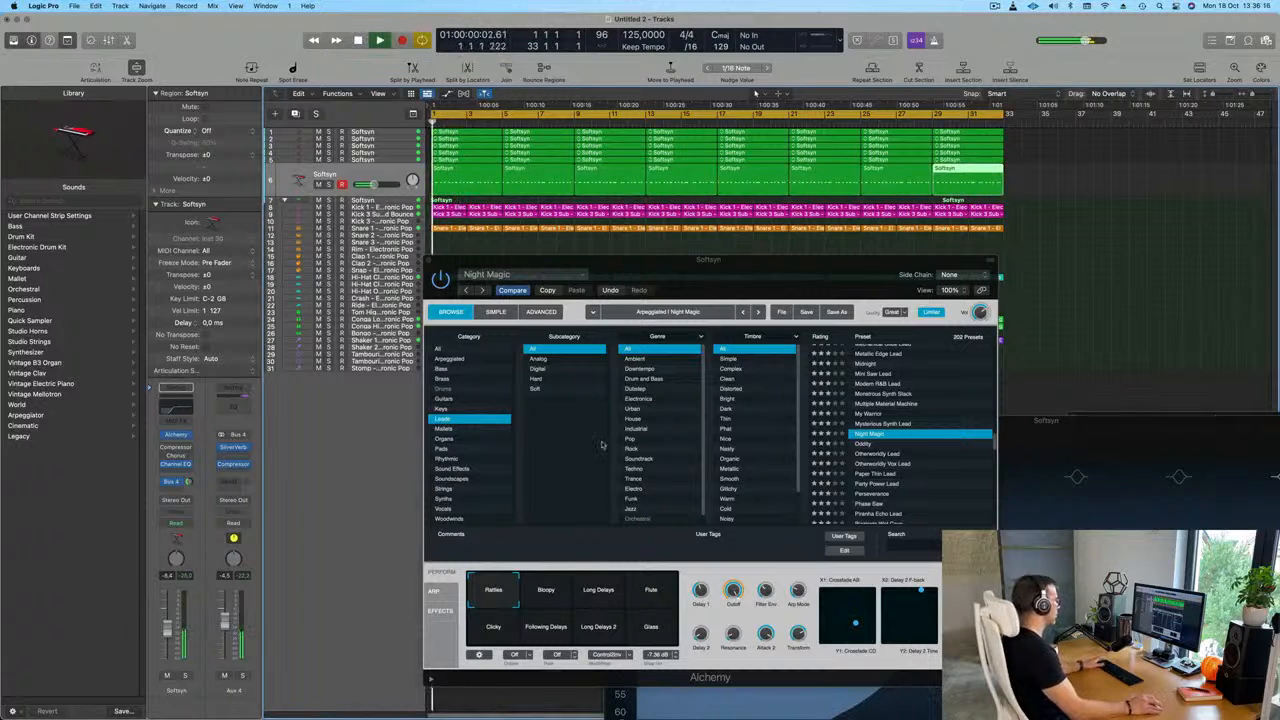
# Audition Night Magic's Bloopy and Long Delays snapshots during playback, raising the lead track's volume to about -4.7 dB.
pyautogui.click(546, 600)
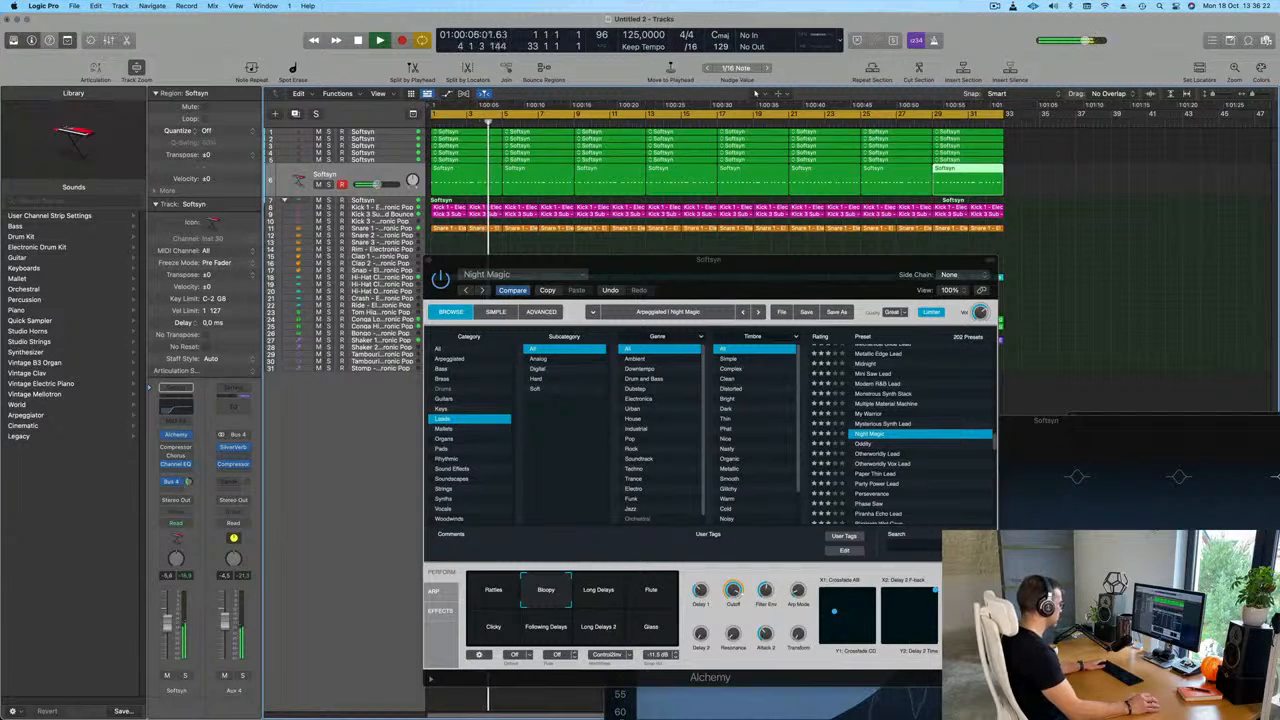
pyautogui.click(590, 596)
pyautogui.press('Return')
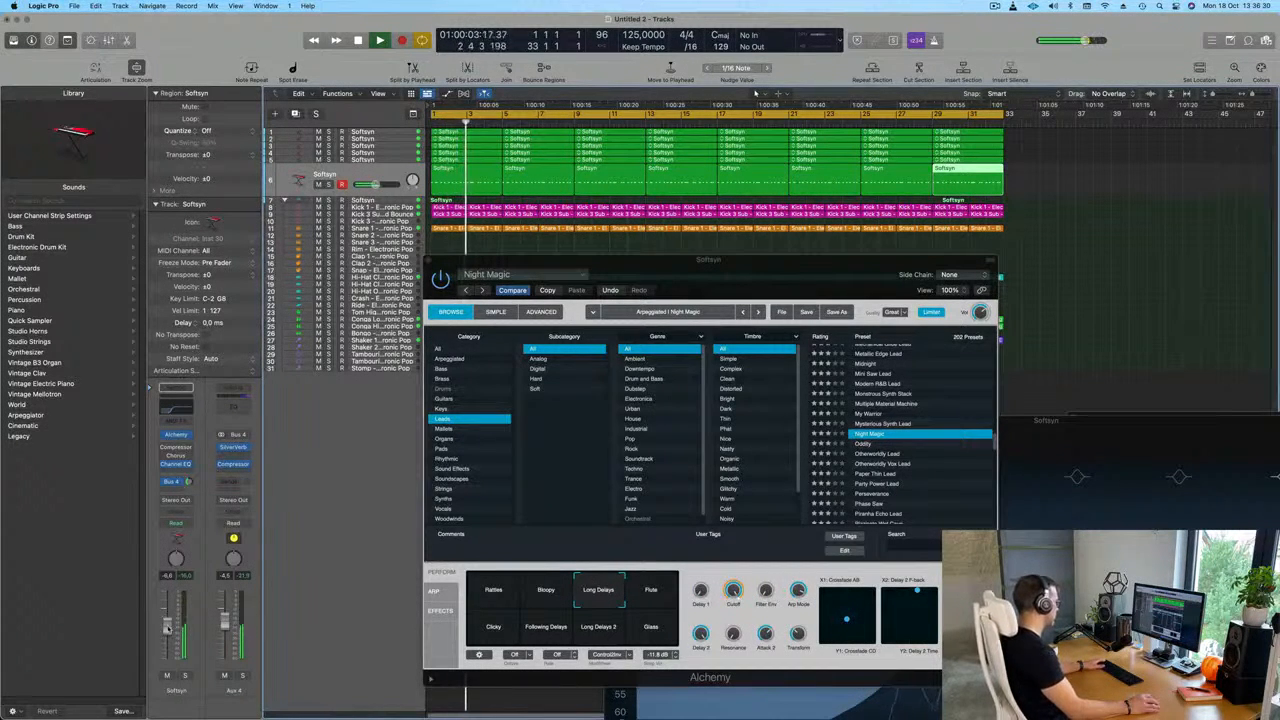
pyautogui.click(588, 593)
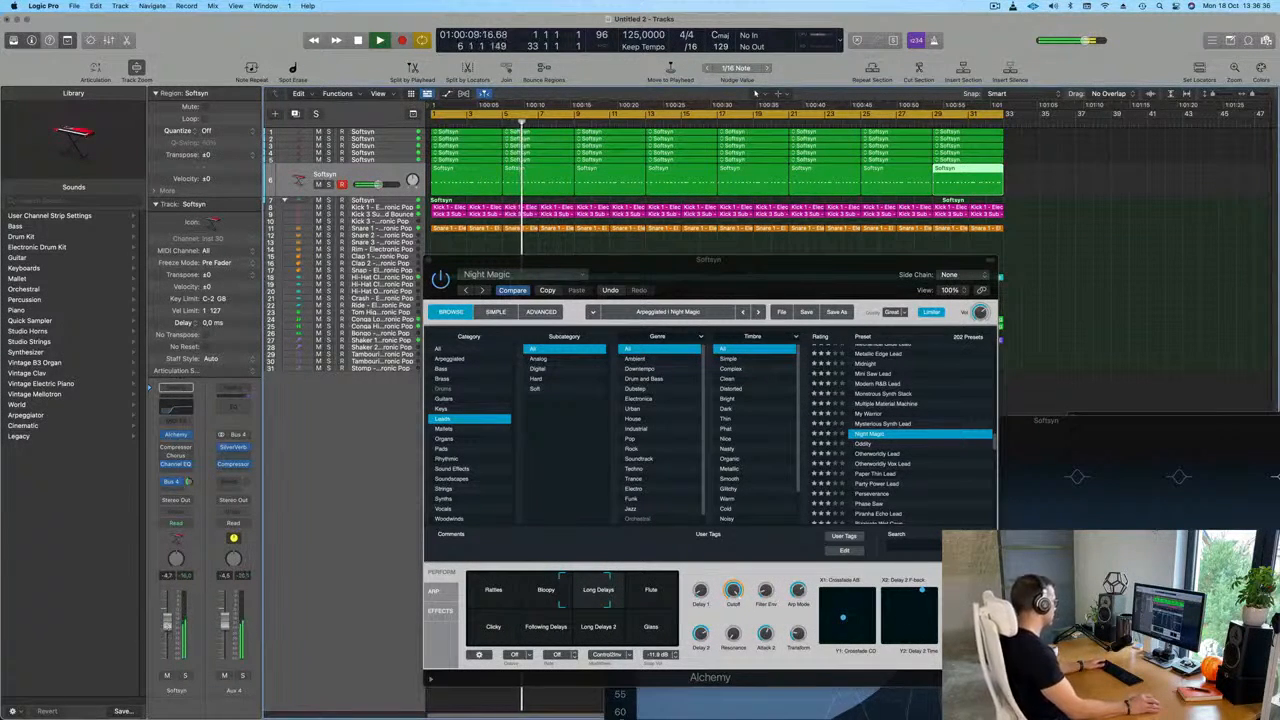
# Audition Night Magic's Flute, Following Delays, Clicky and Rattles snapshots, and return to a blend around Bloopy.
pyautogui.click(665, 594)
pyautogui.click(570, 636)
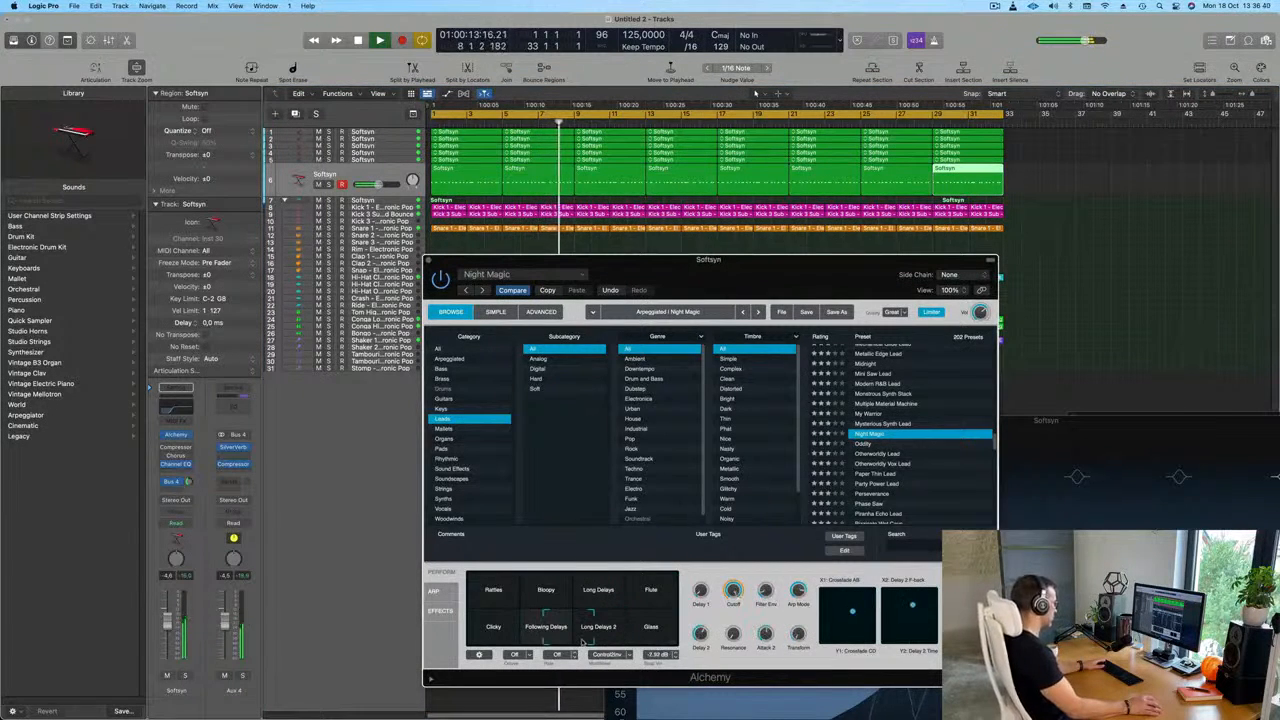
pyautogui.click(497, 638)
pyautogui.click(496, 594)
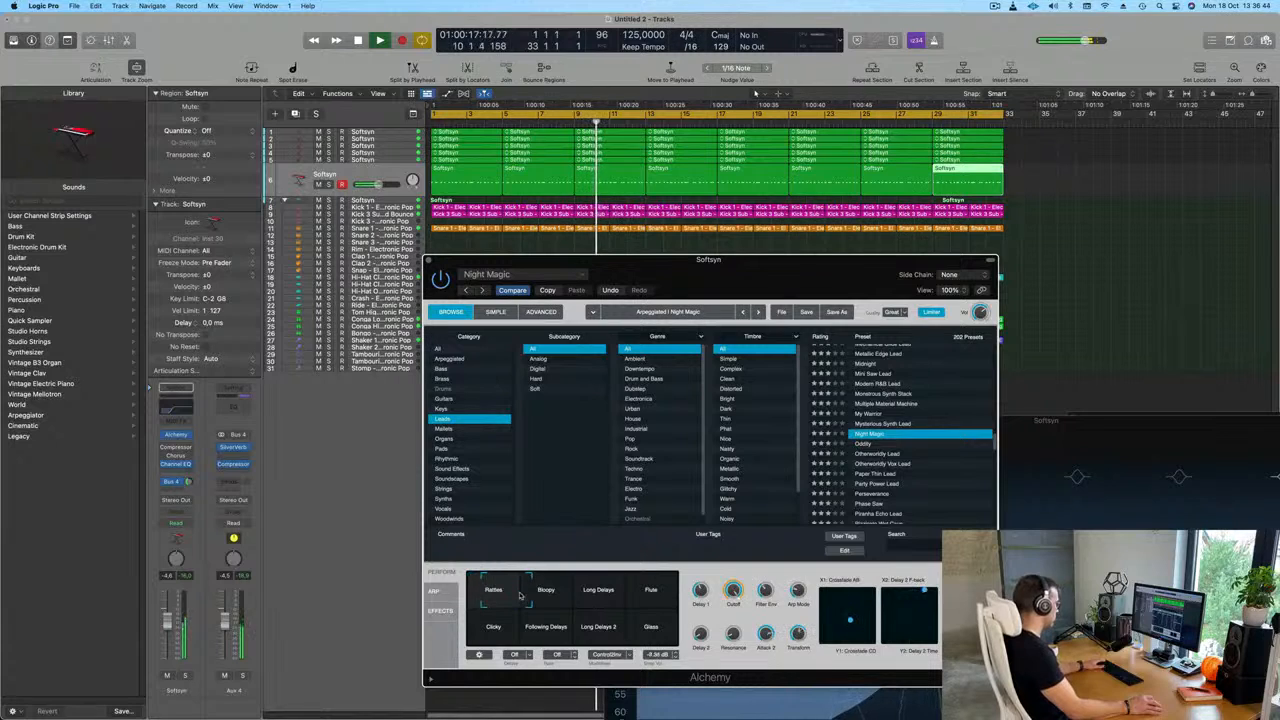
pyautogui.click(548, 596)
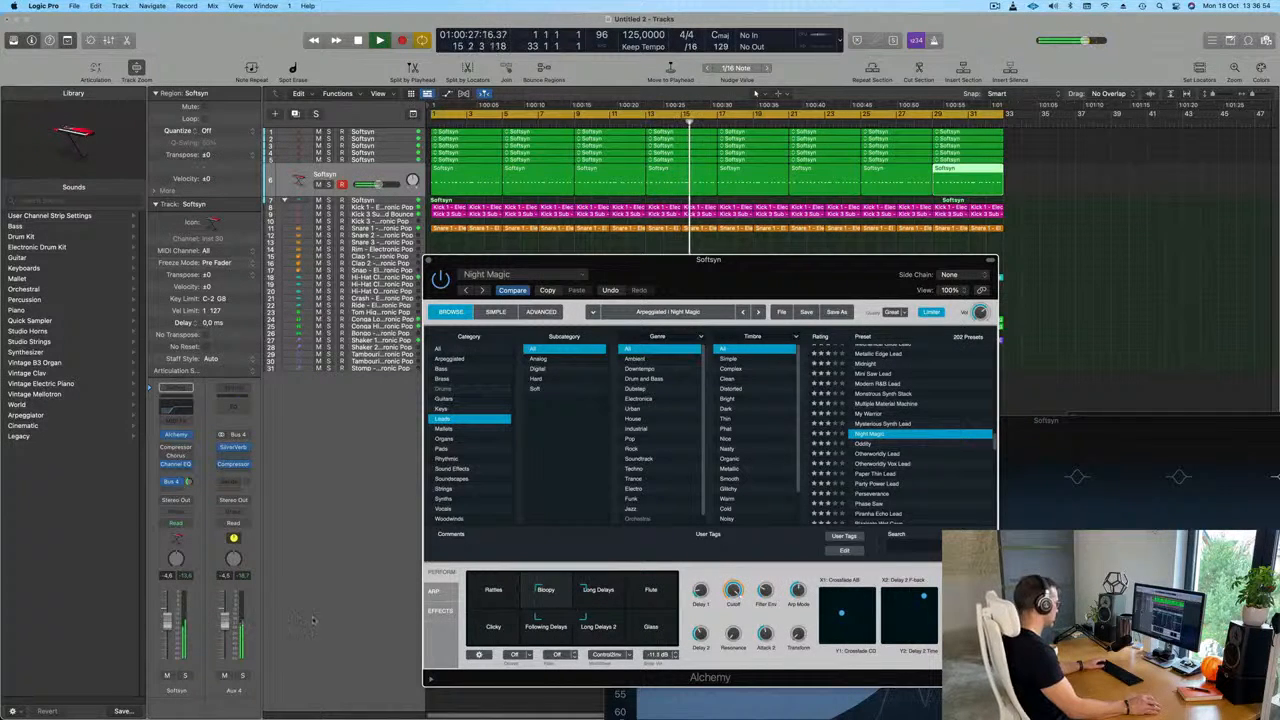
# Transpose all notes in the eight lead regions down one octave in the Piano Roll, and restart playback from bar 1.
pyautogui.click(494, 203)
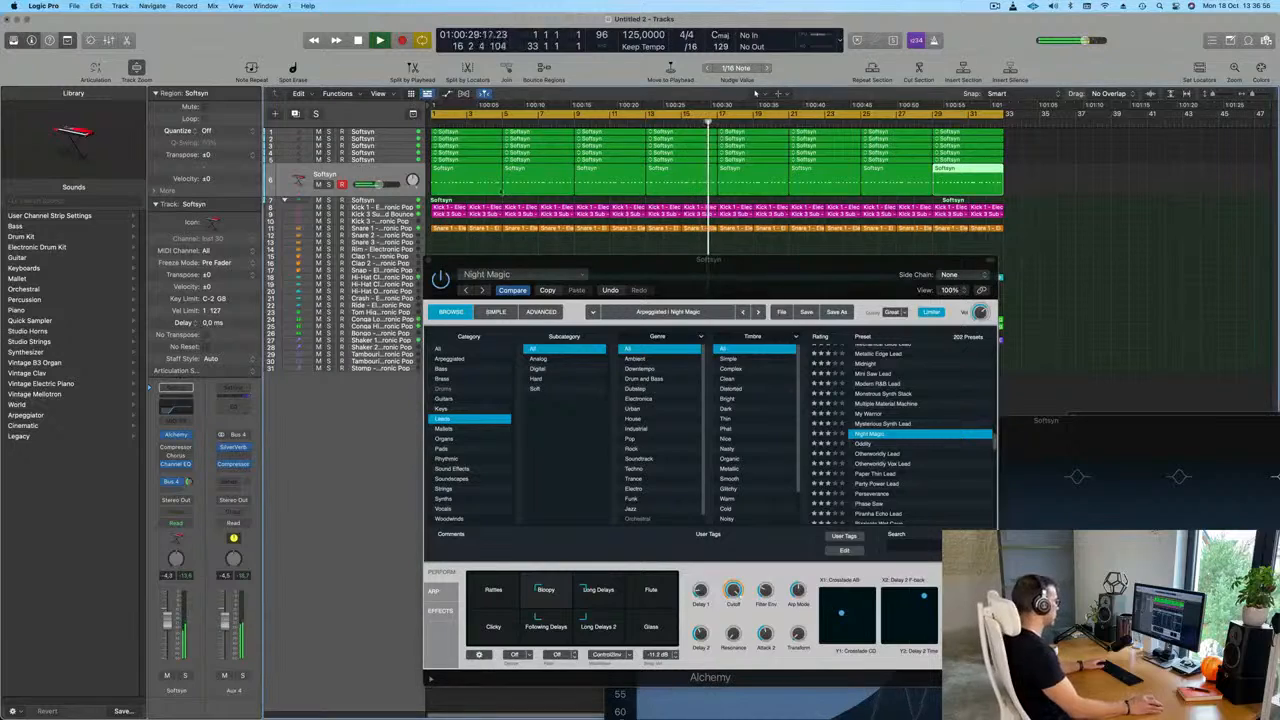
pyautogui.click(378, 178)
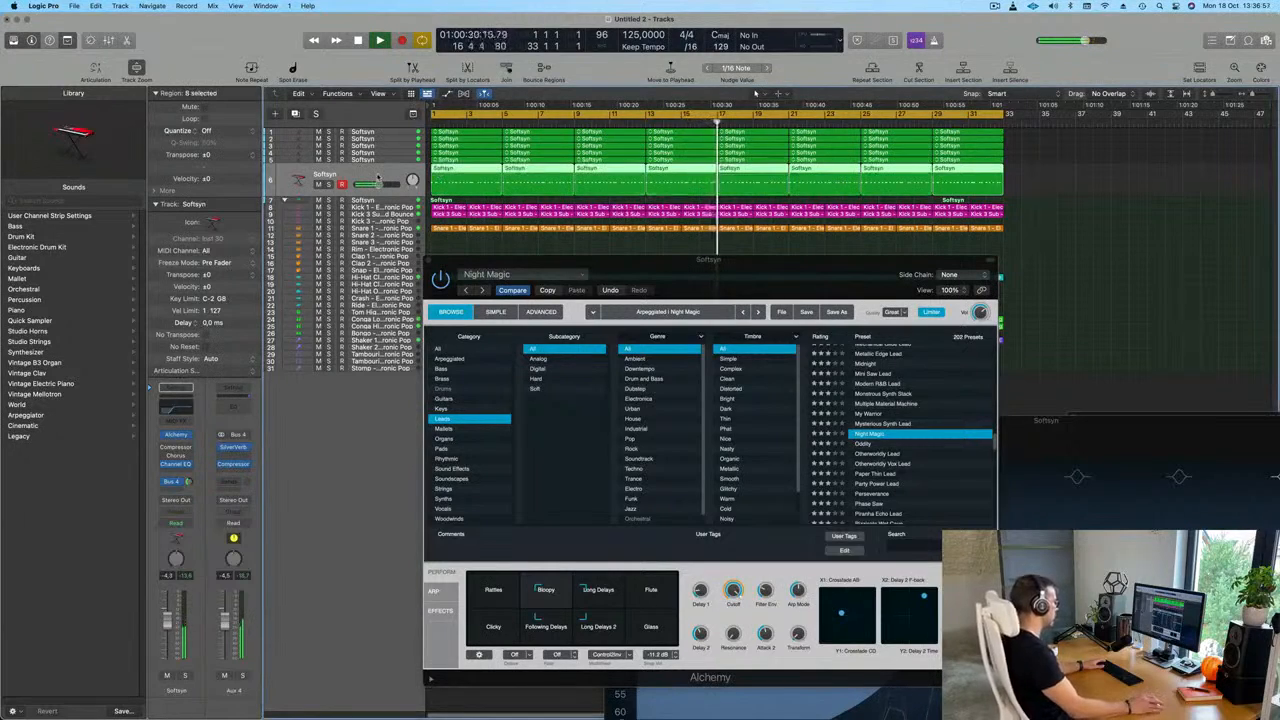
pyautogui.doubleClick(468, 171)
pyautogui.moveTo(676, 266); pyautogui.dragTo(1129, 106)
pyautogui.click(526, 579)
pyautogui.press('super+a')
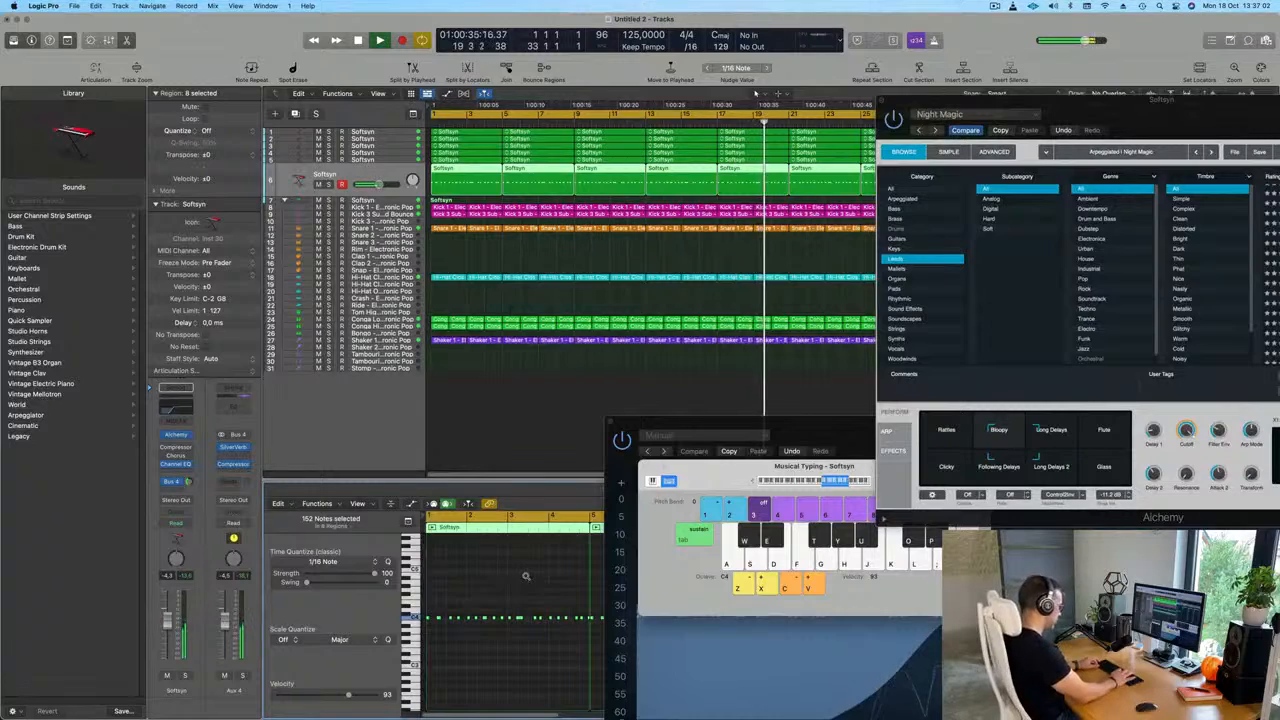
pyautogui.hotkey('alt', 'shift', 'Down')
pyautogui.press('space')
pyautogui.press('space')
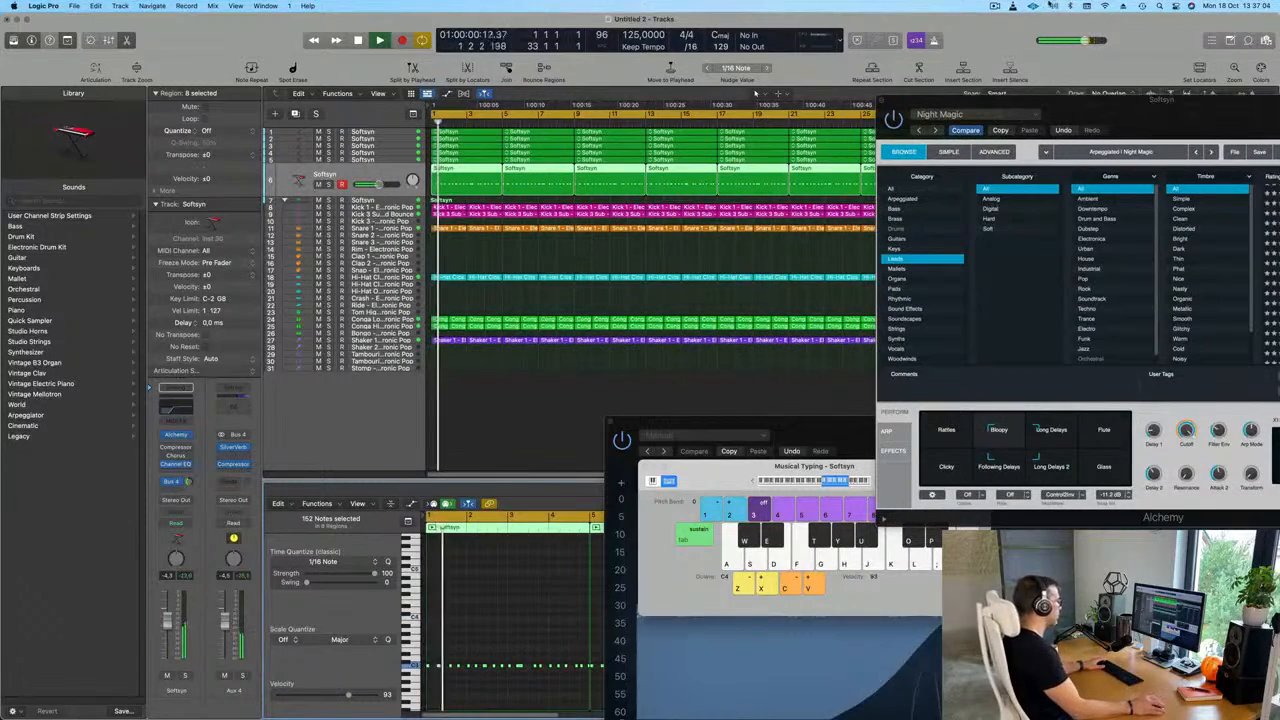
# Raise the lead track's volume to about -2.5 dB and set its Channel EQ low cut to about 177 Hz during playback.
pyautogui.moveTo(1174, 117); pyautogui.dragTo(830, 177)
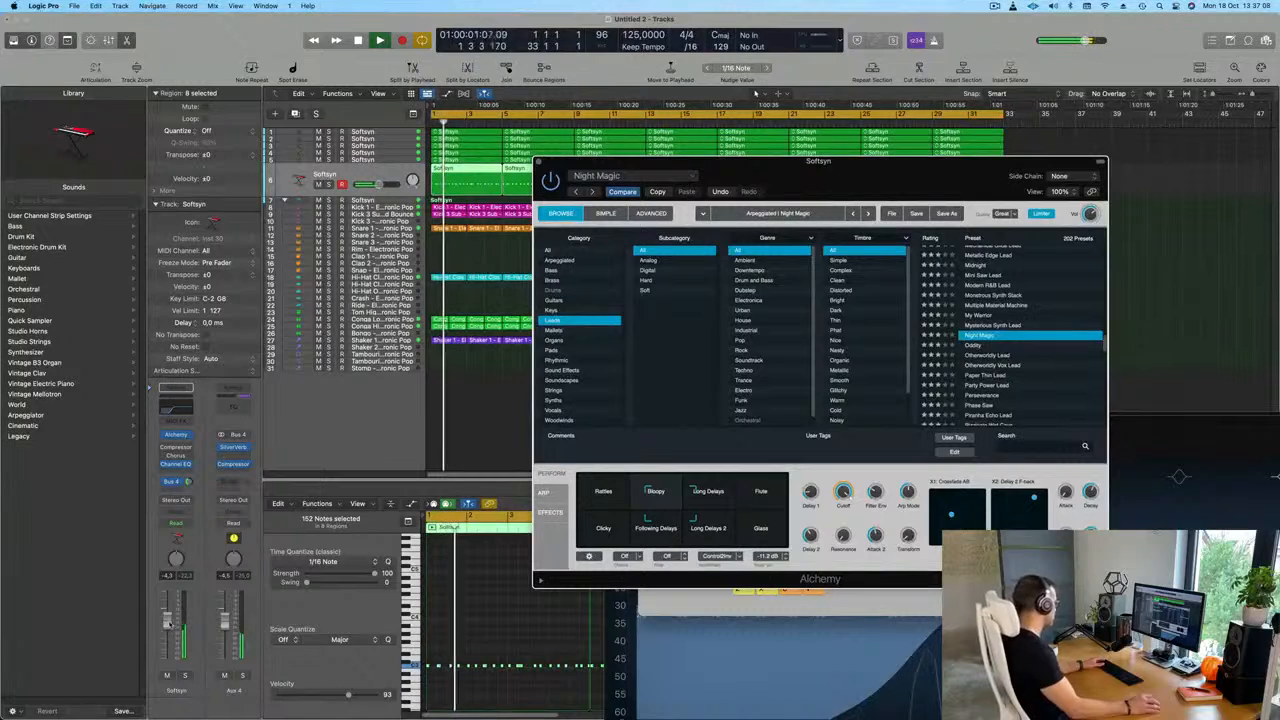
pyautogui.moveTo(167, 621); pyautogui.dragTo(167, 618)
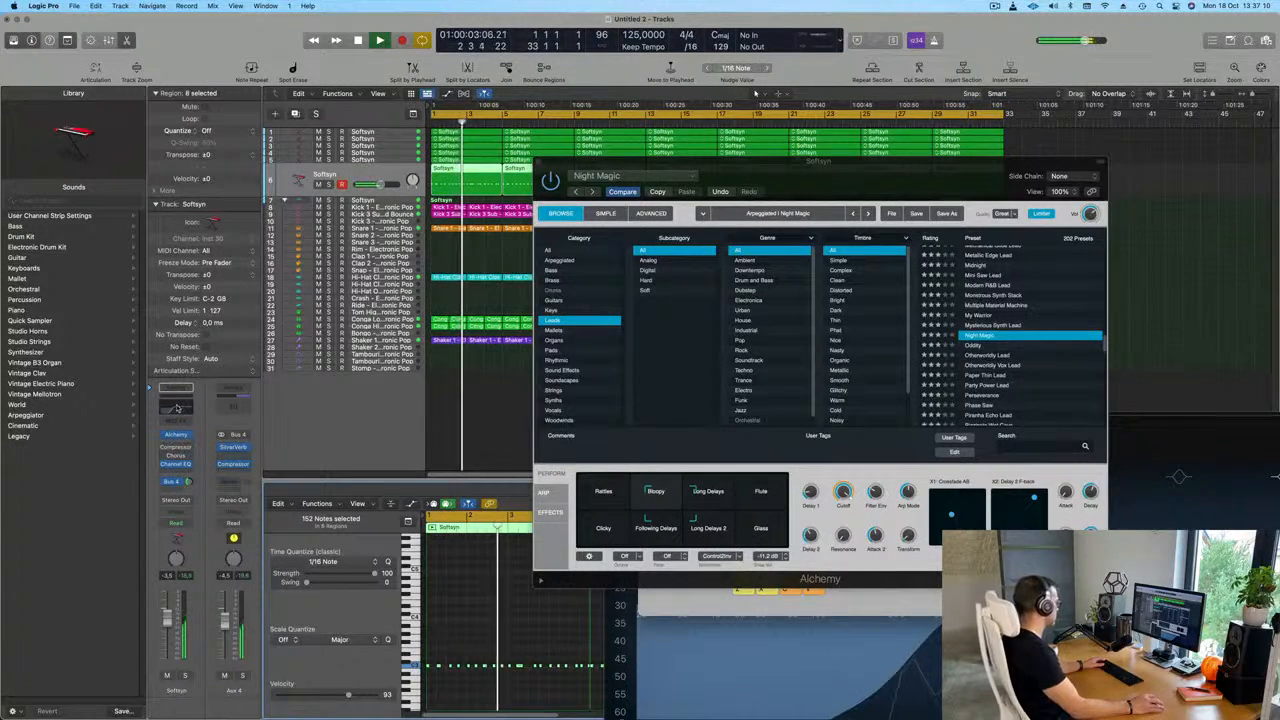
pyautogui.click(176, 464)
pyautogui.moveTo(651, 347); pyautogui.dragTo(598, 353)
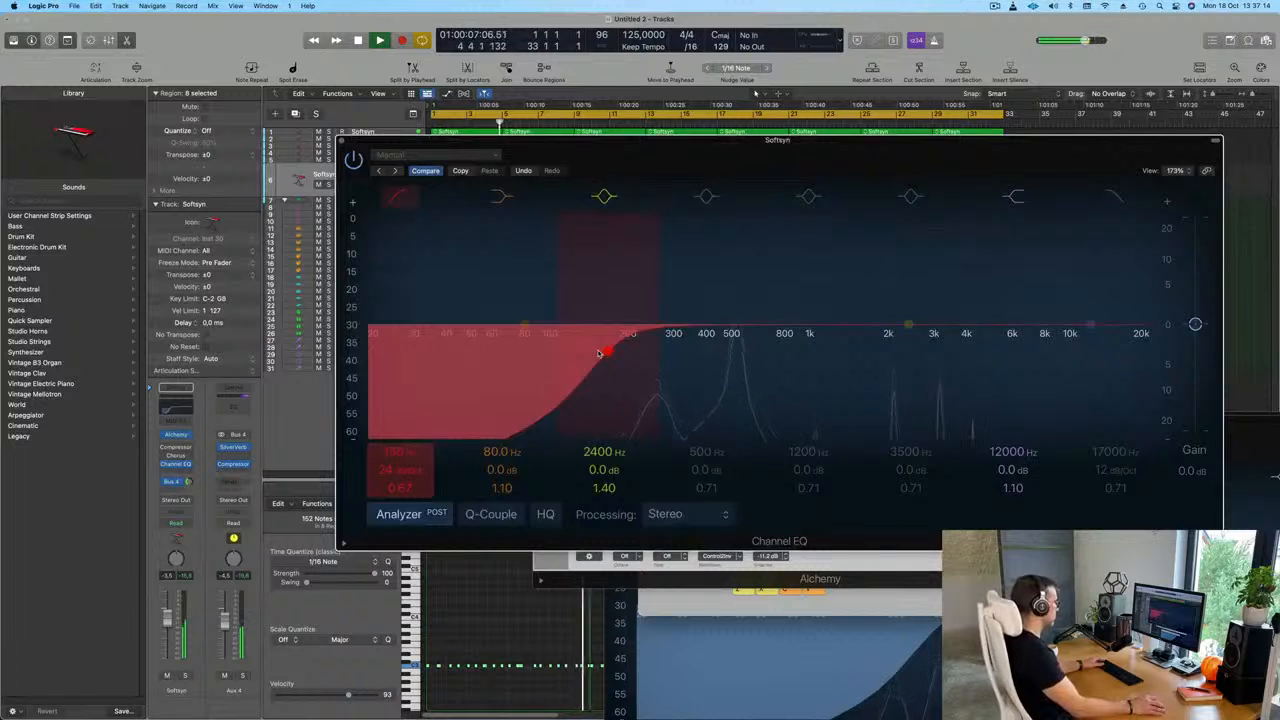
pyautogui.moveTo(630, 153); pyautogui.dragTo(620, 622)
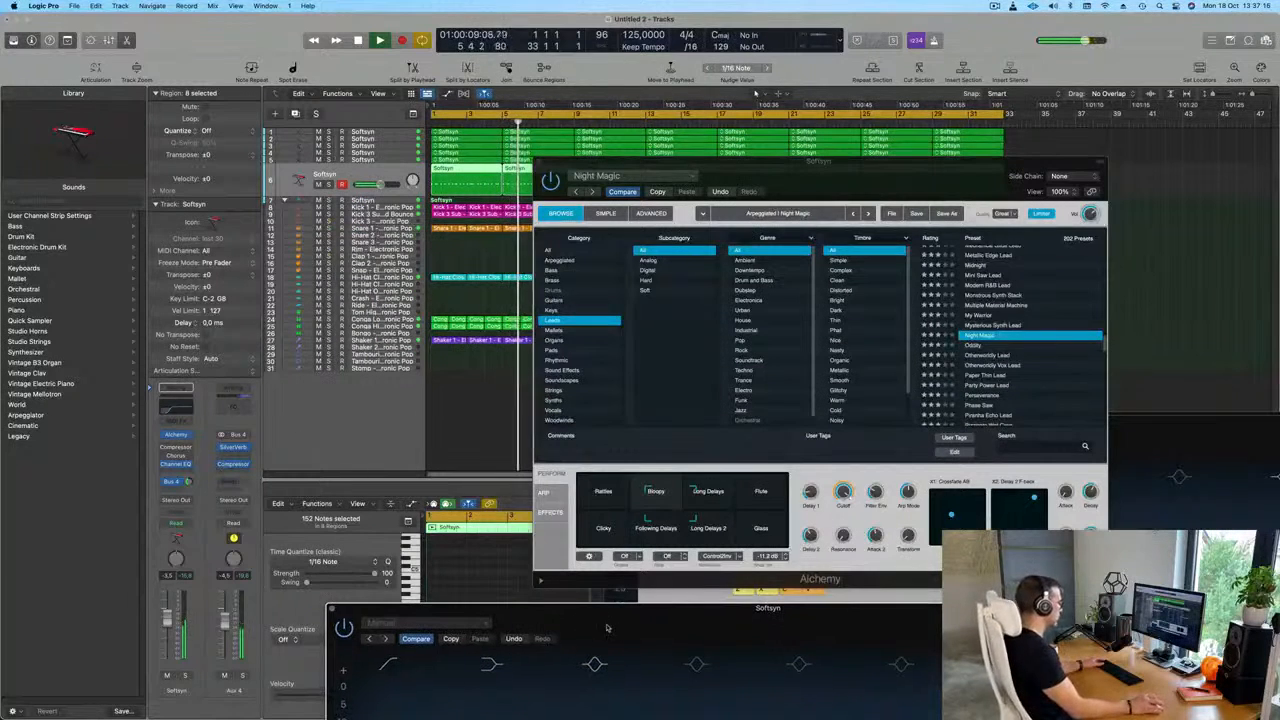
pyautogui.click(843, 493)
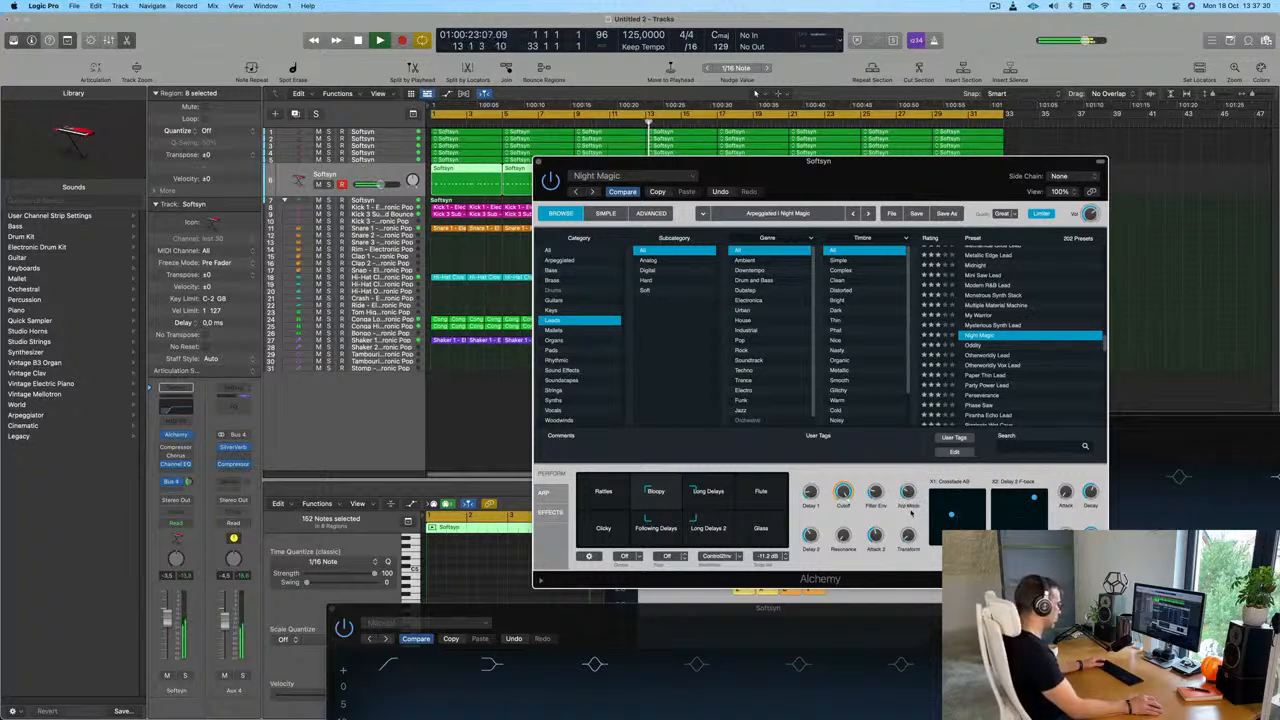
pyautogui.press('space')
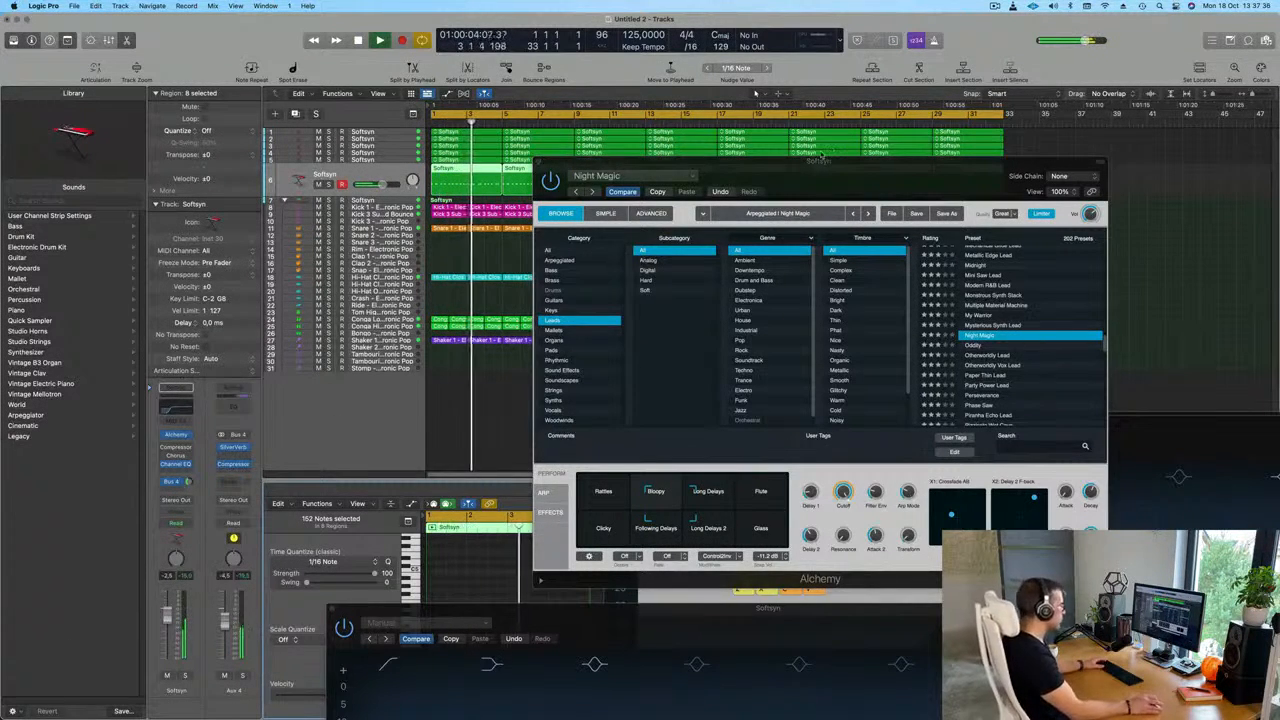
# Close the lead's Alchemy window and zoom the timeline out horizontally to make room after the 32-bar song.
pyautogui.moveTo(557, 163); pyautogui.dragTo(447, 171)
pyautogui.moveTo(549, 169); pyautogui.dragTo(526, 168)
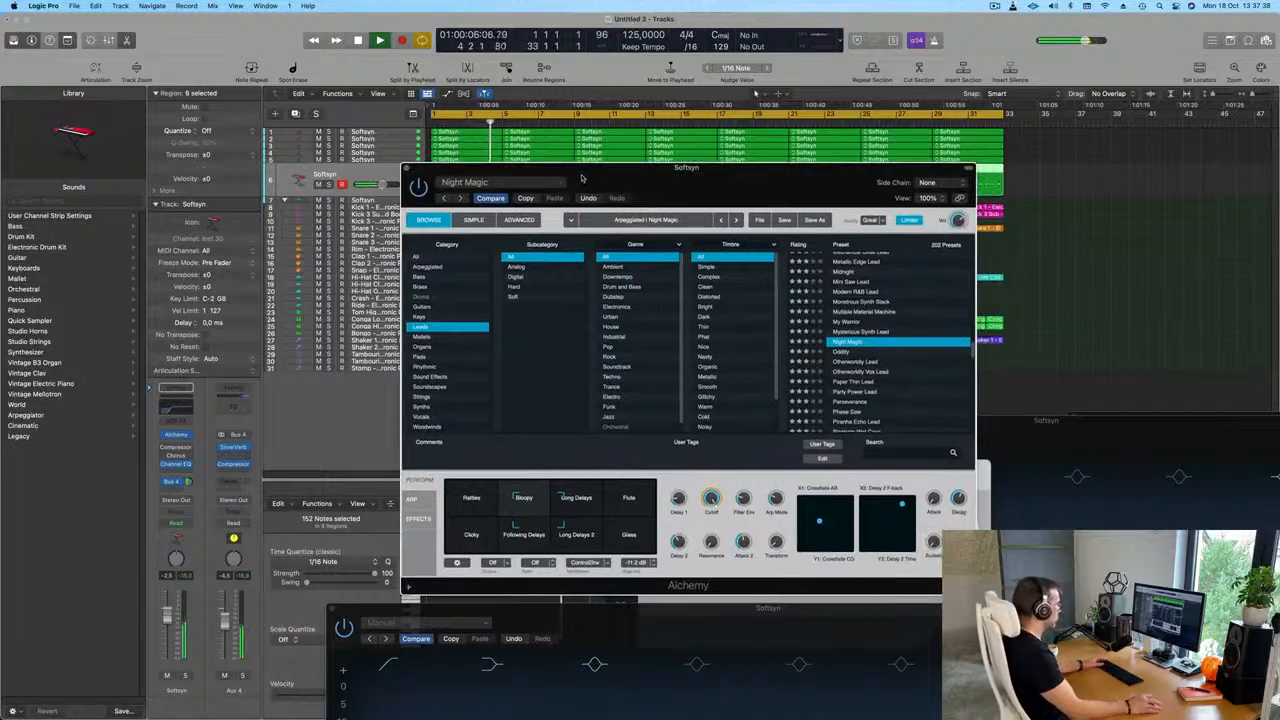
pyautogui.press('super+w')
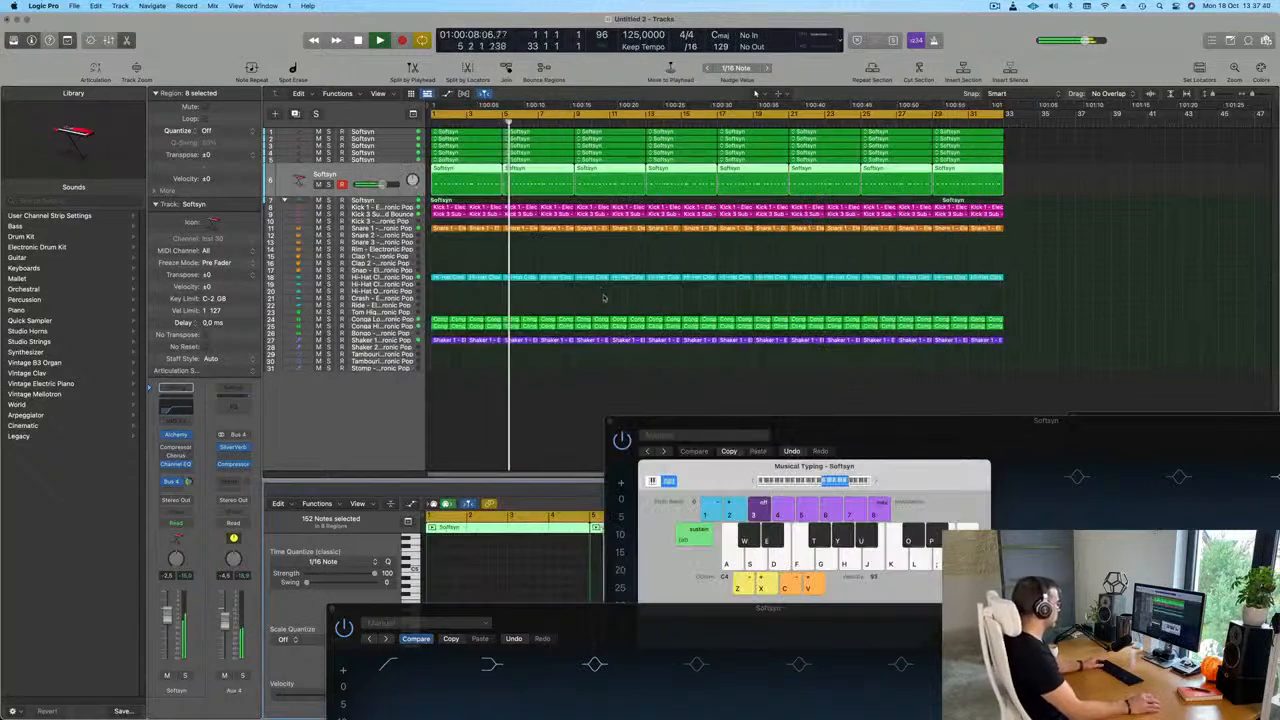
pyautogui.press('super+Left')
pyautogui.press('super+Left')
pyautogui.press('super+Left')
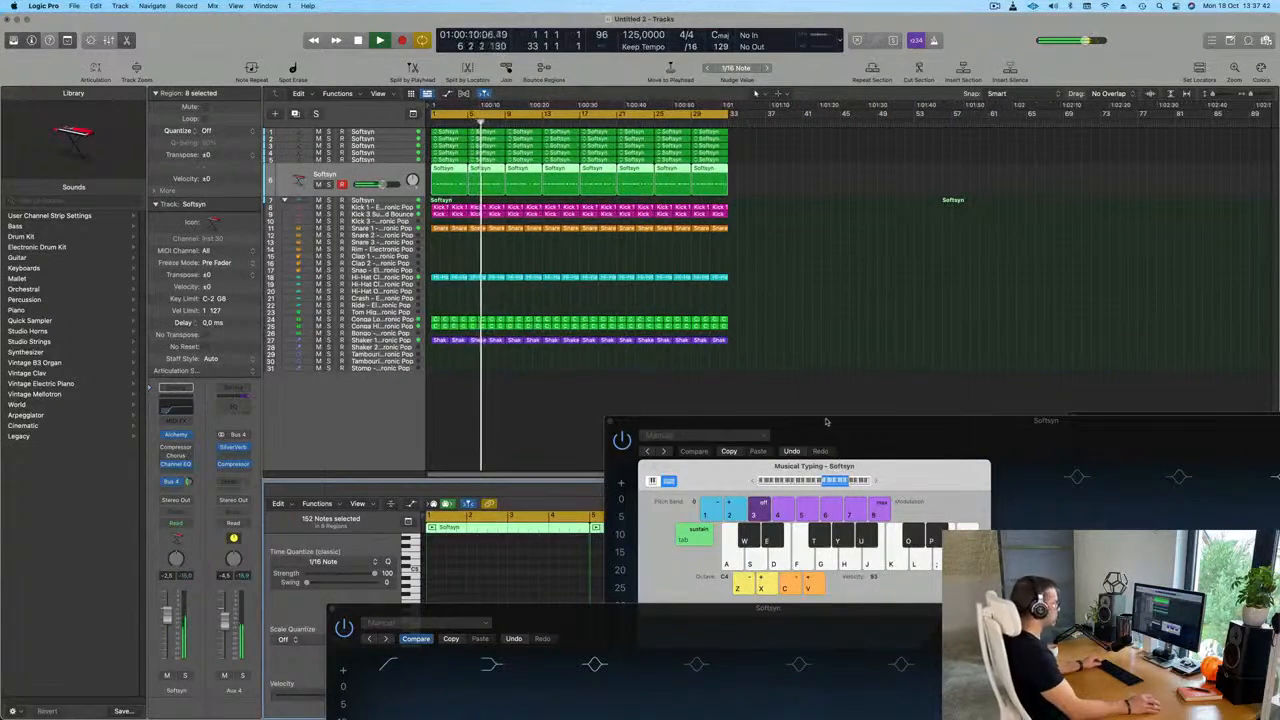
# Close the other open Channel EQ window and Musical Typing, and move the lead's Channel EQ window fully into view.
pyautogui.moveTo(718, 441); pyautogui.dragTo(482, 298)
pyautogui.click(375, 279)
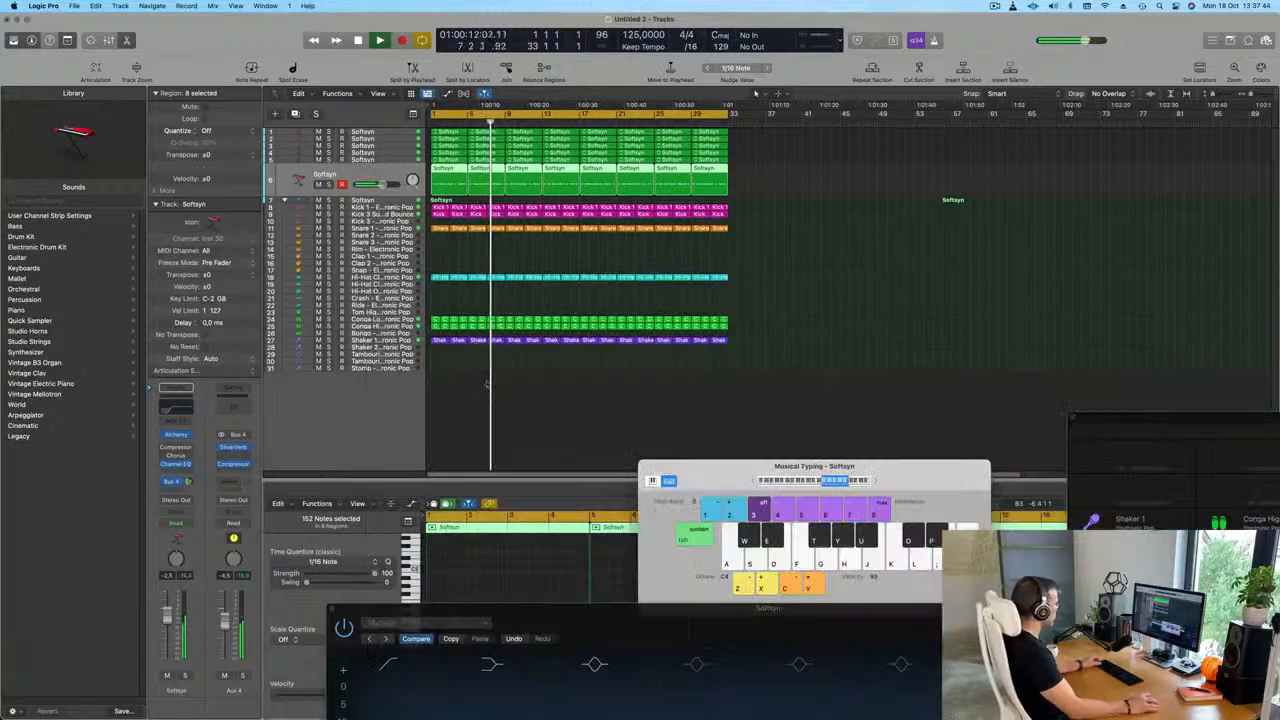
pyautogui.moveTo(740, 463); pyautogui.dragTo(679, 329)
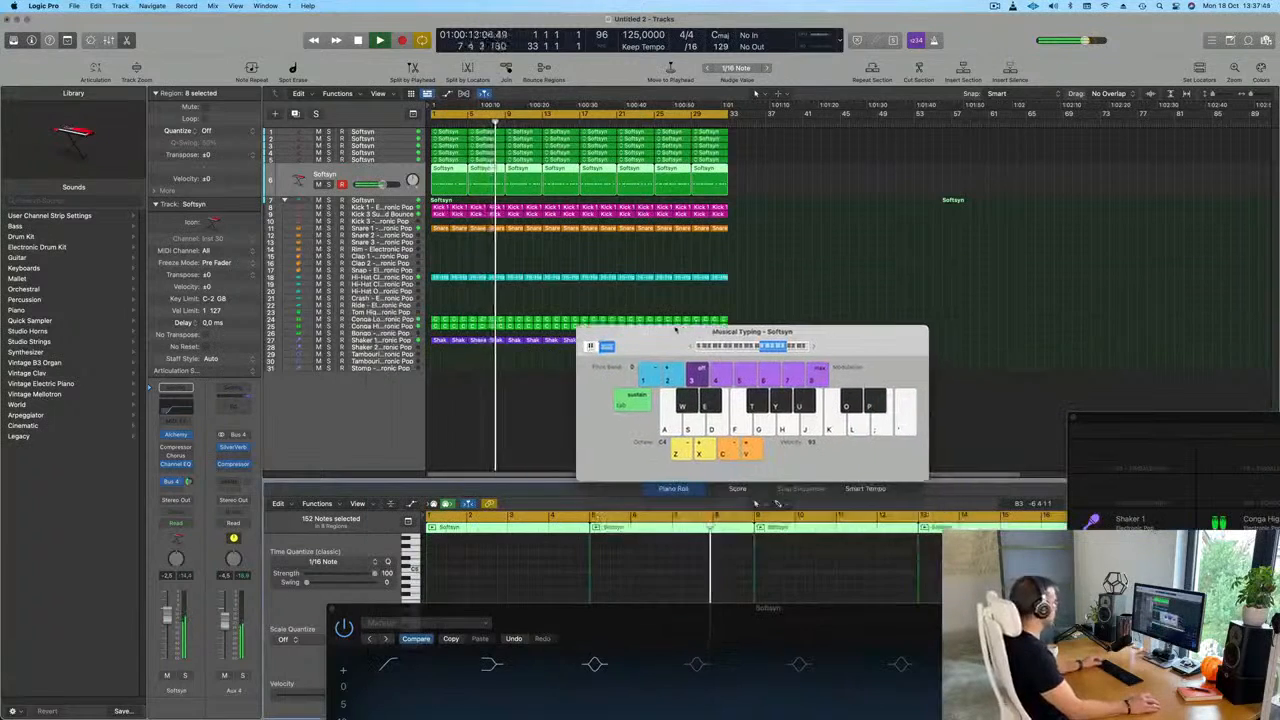
pyautogui.click(583, 331)
pyautogui.moveTo(865, 608); pyautogui.dragTo(812, 288)
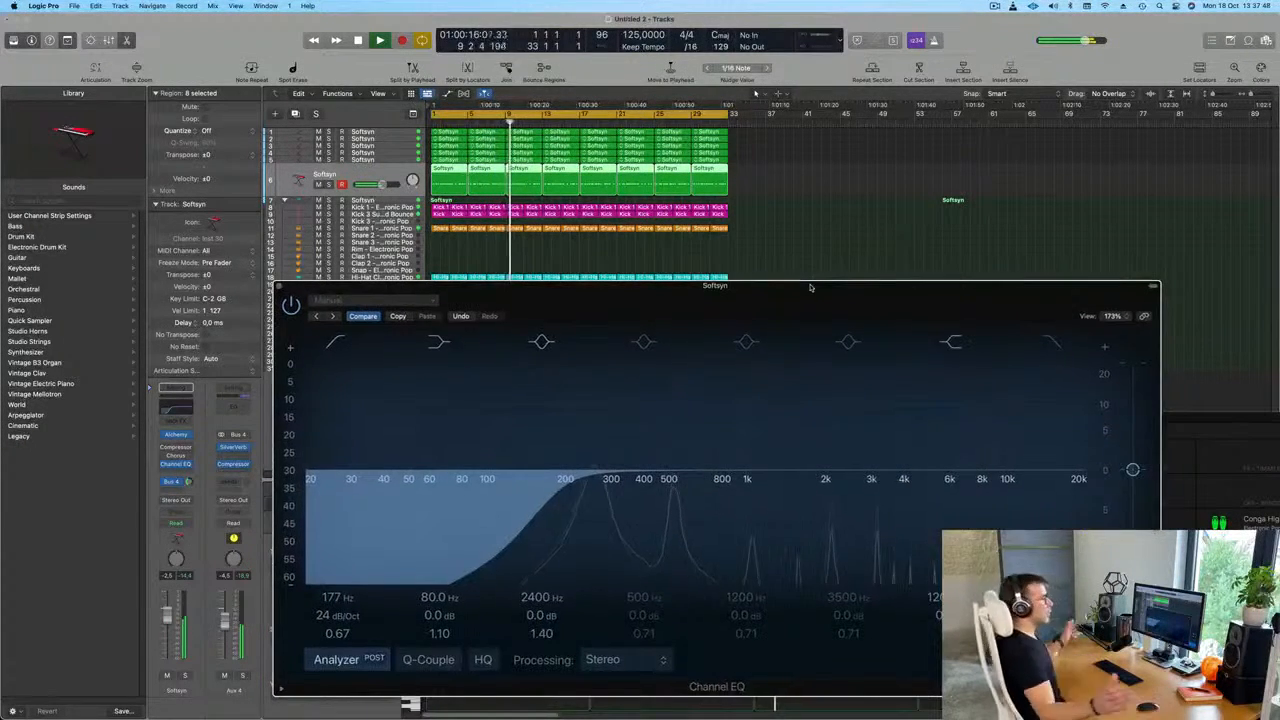